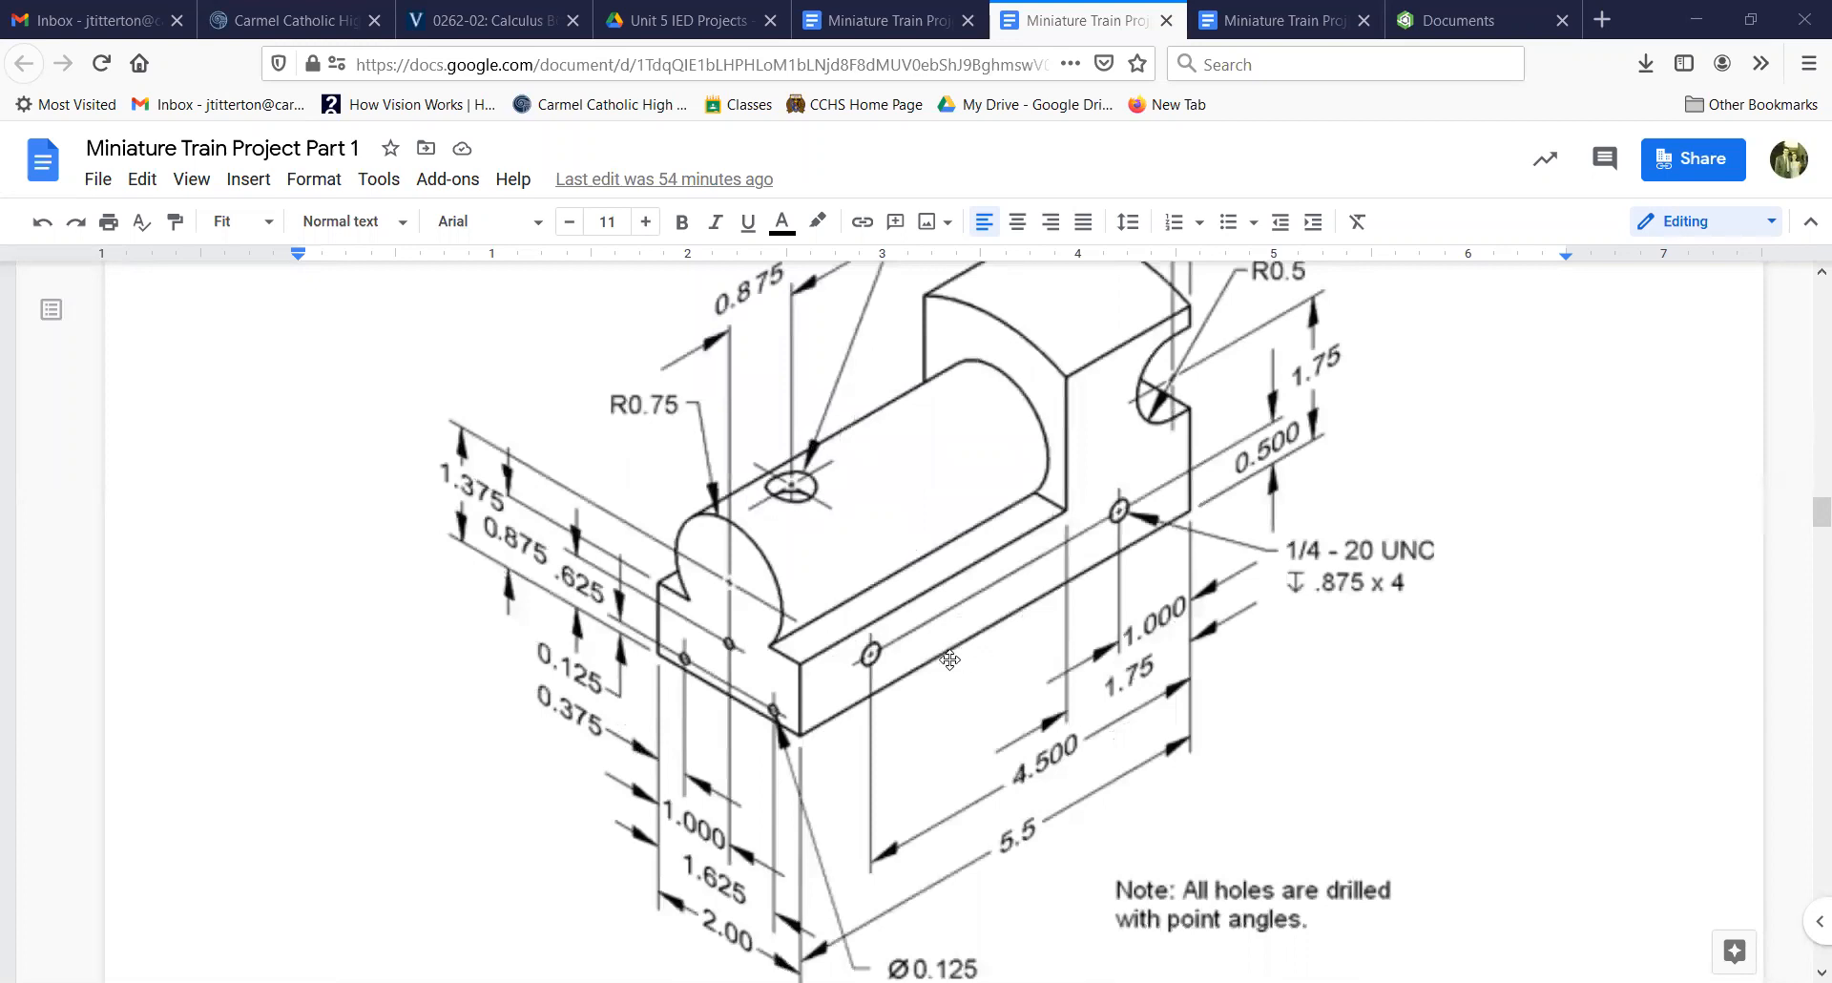
Step: Examine the dimensions on the isometric train body drawing in the Miniature Train Project Part 1 document
{"action": "scroll", "coordinate": [949, 659], "scroll_direction": "up", "scroll_amount": 1}
{"action": "scroll", "coordinate": [949, 659], "scroll_direction": "down", "scroll_amount": 6}
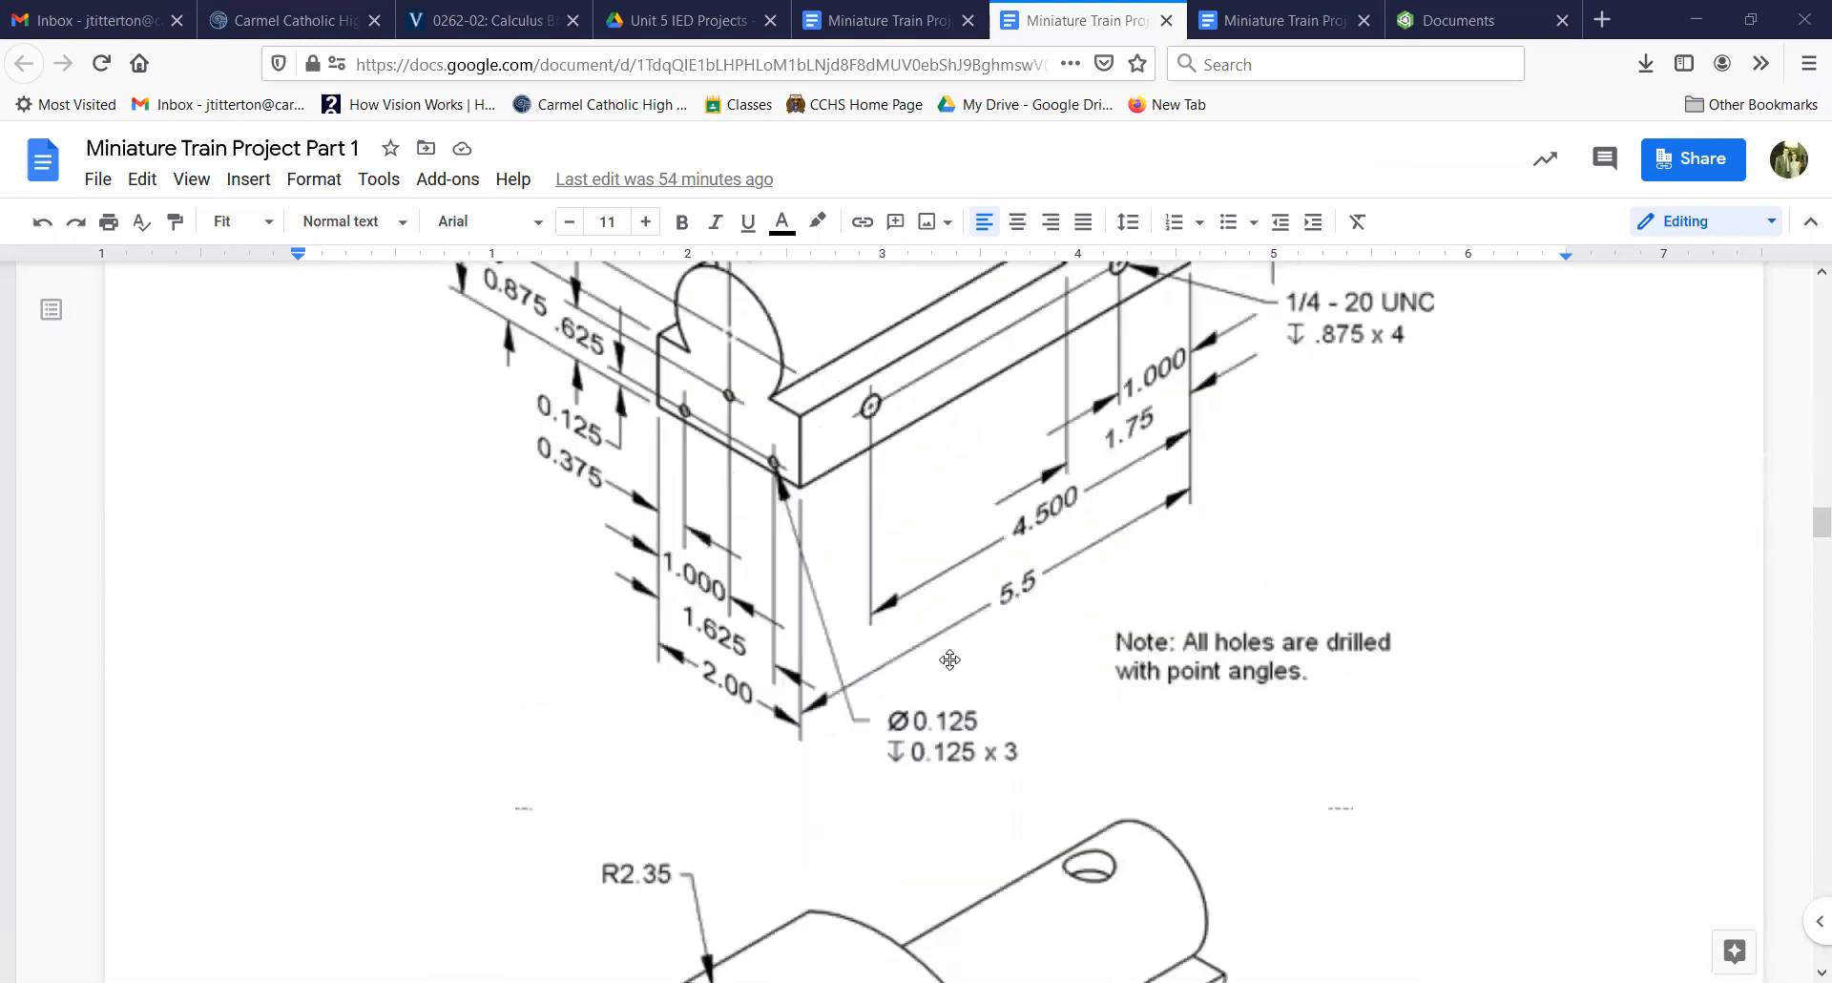
{"action": "scroll", "coordinate": [949, 659], "scroll_direction": "down", "scroll_amount": 3}
{"action": "scroll", "coordinate": [950, 659], "scroll_direction": "up", "scroll_amount": 6}
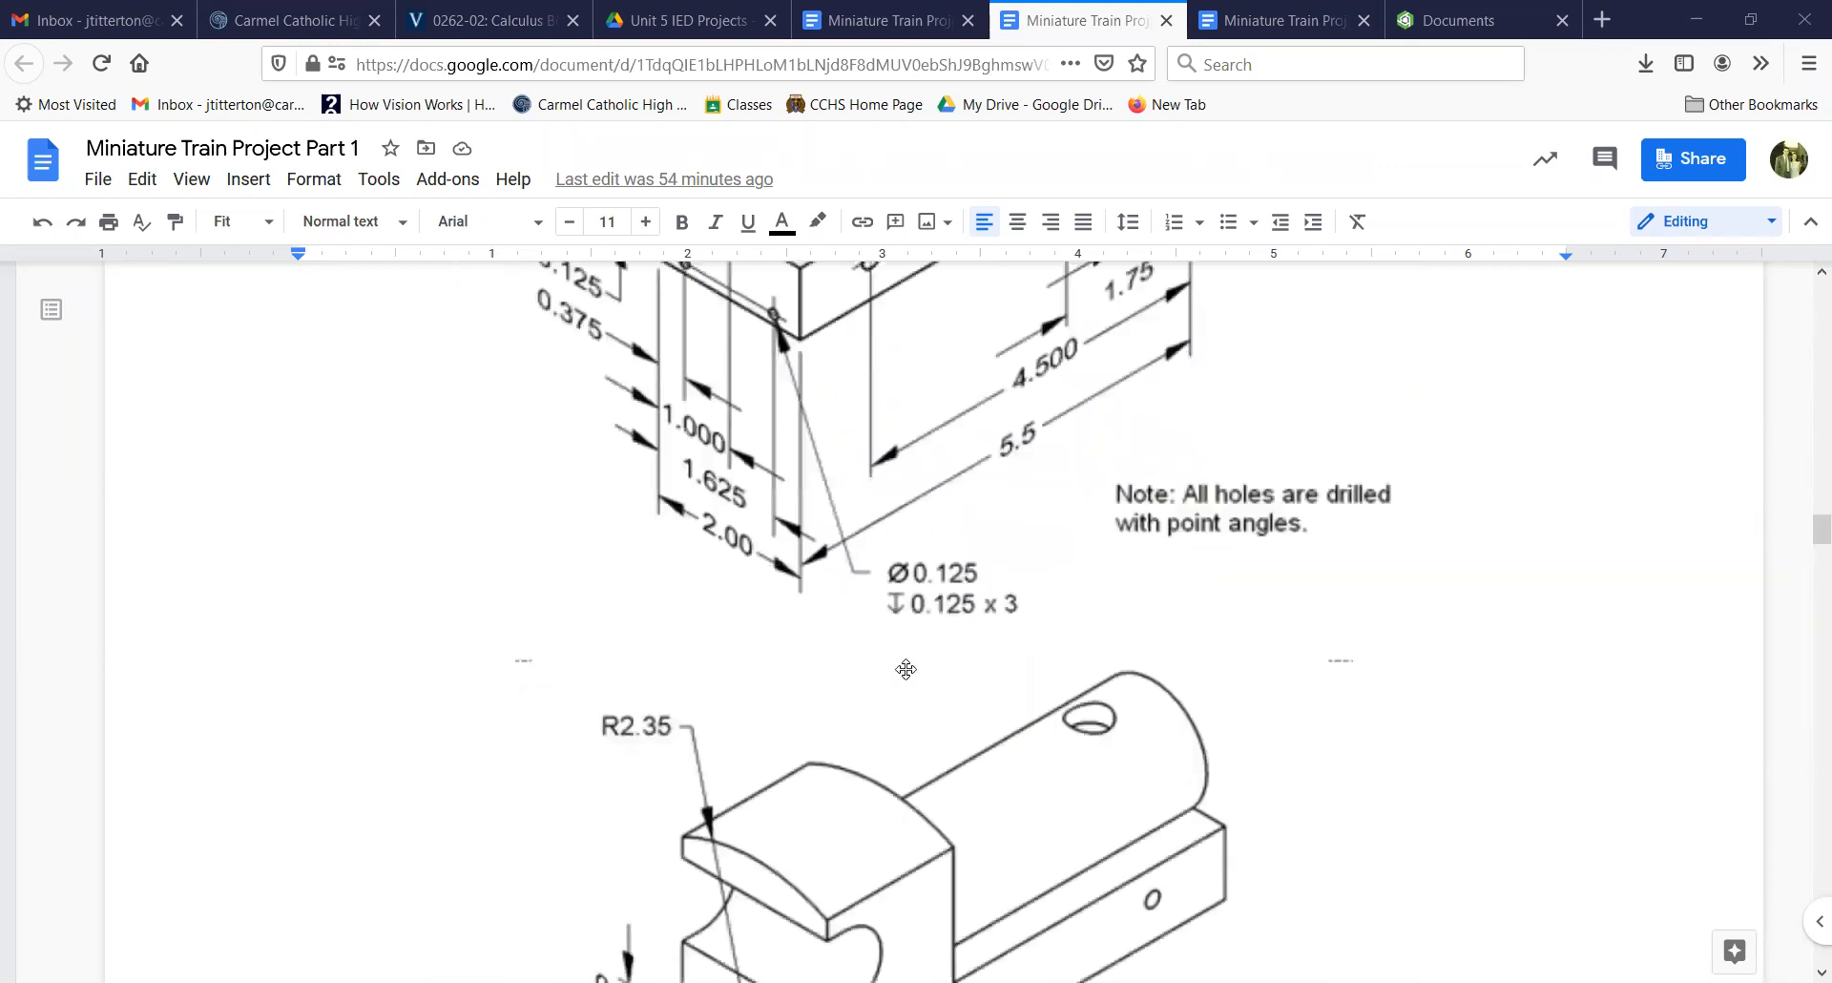
Step: Switch to Onshape, open the #1 Train Body document and inspect the finished model from above
{"action": "left_click", "coordinate": [1429, 16]}
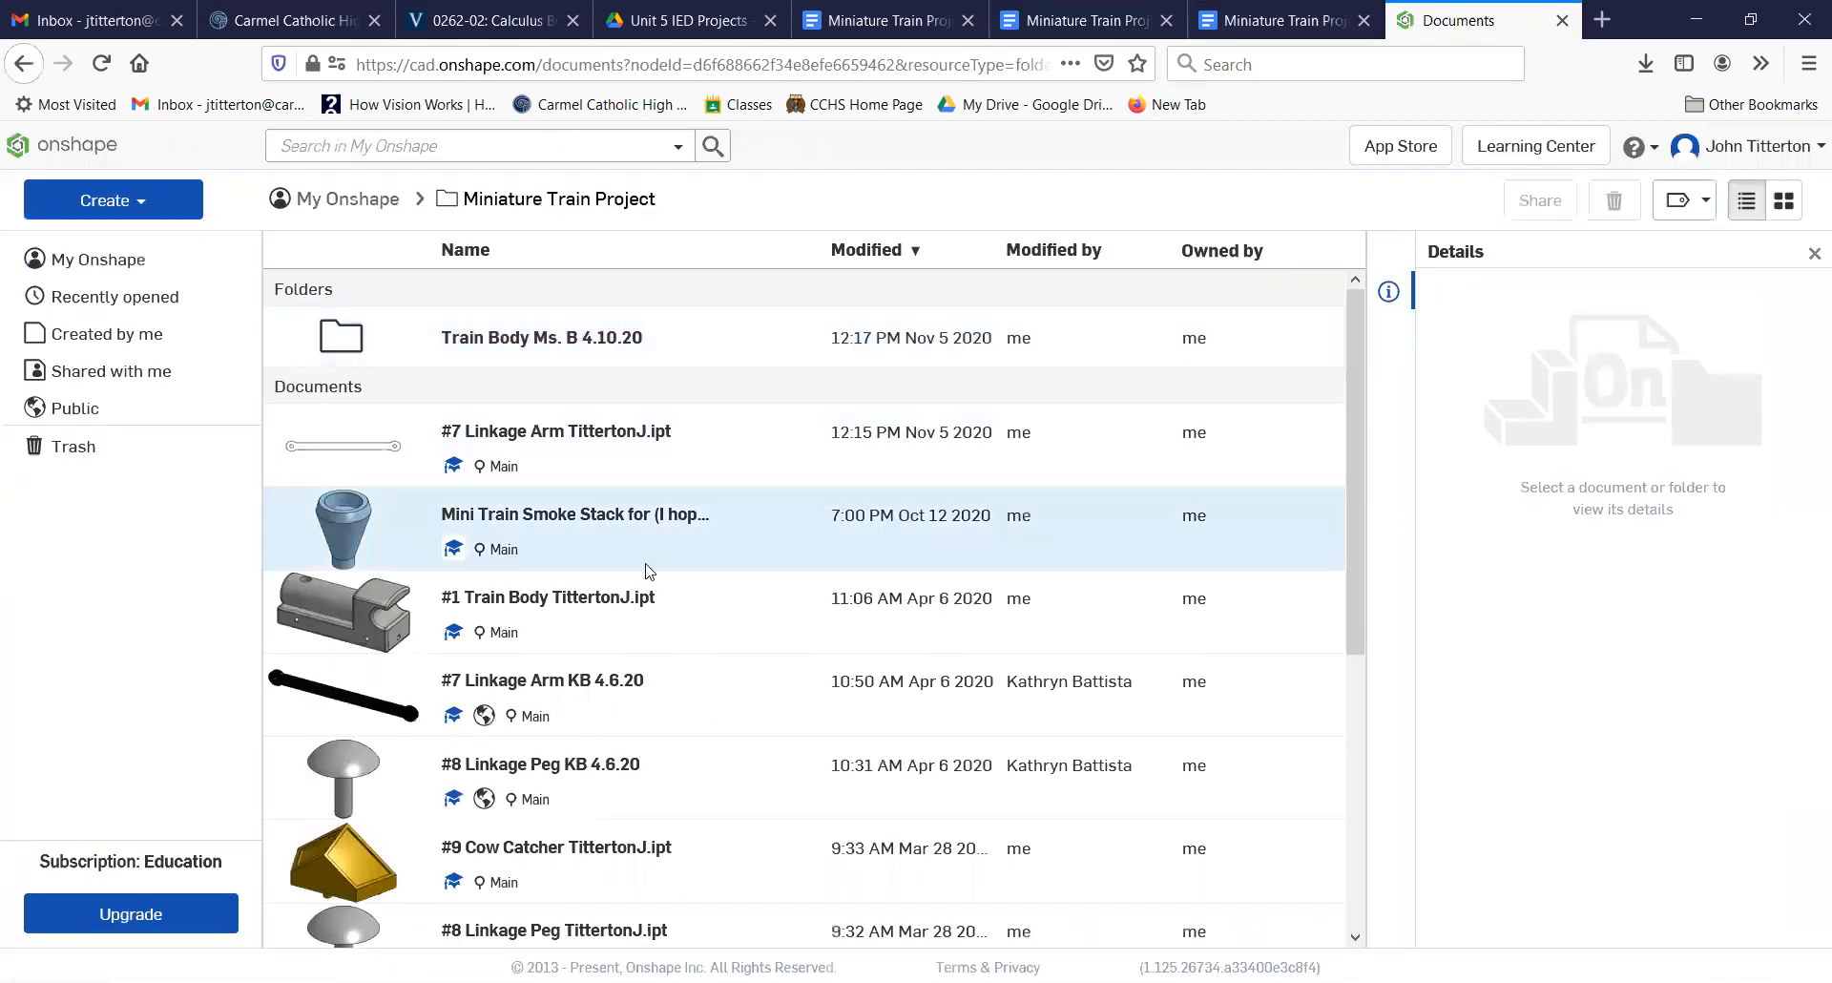
{"action": "scroll", "coordinate": [644, 567], "scroll_direction": "down", "scroll_amount": 5}
{"action": "scroll", "coordinate": [702, 735], "scroll_direction": "up", "scroll_amount": 4}
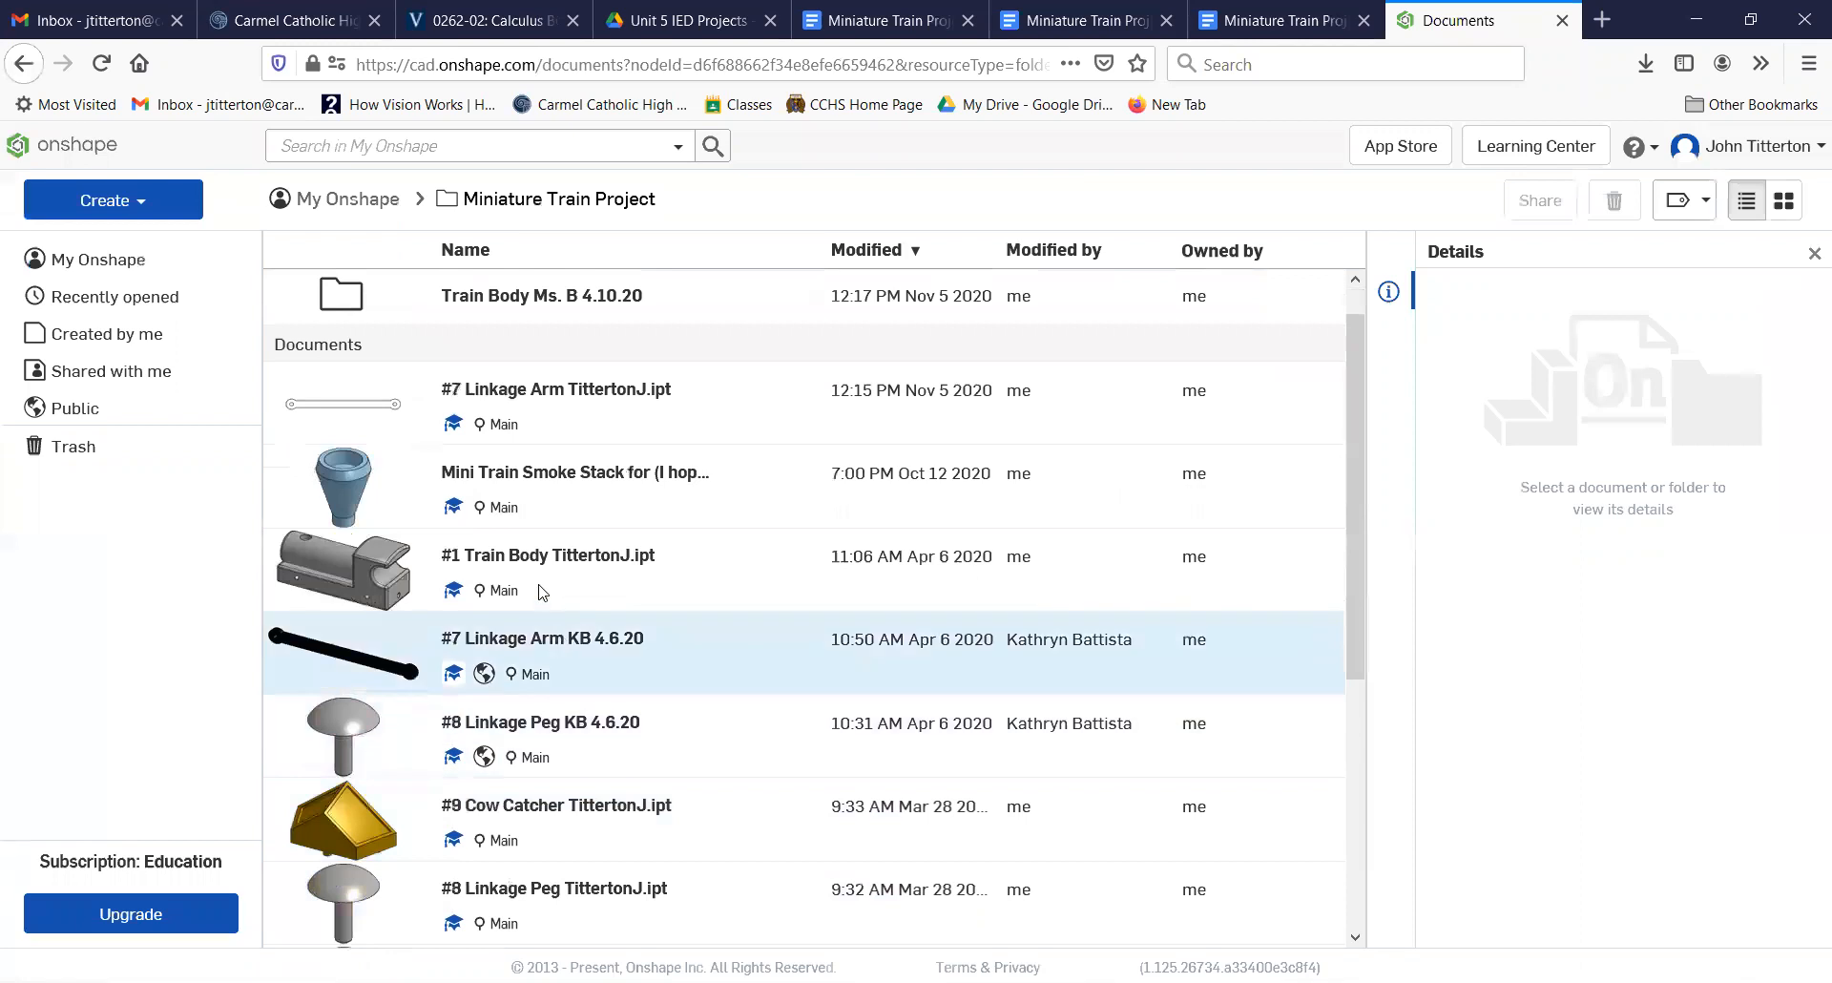
{"action": "left_click", "coordinate": [534, 561]}
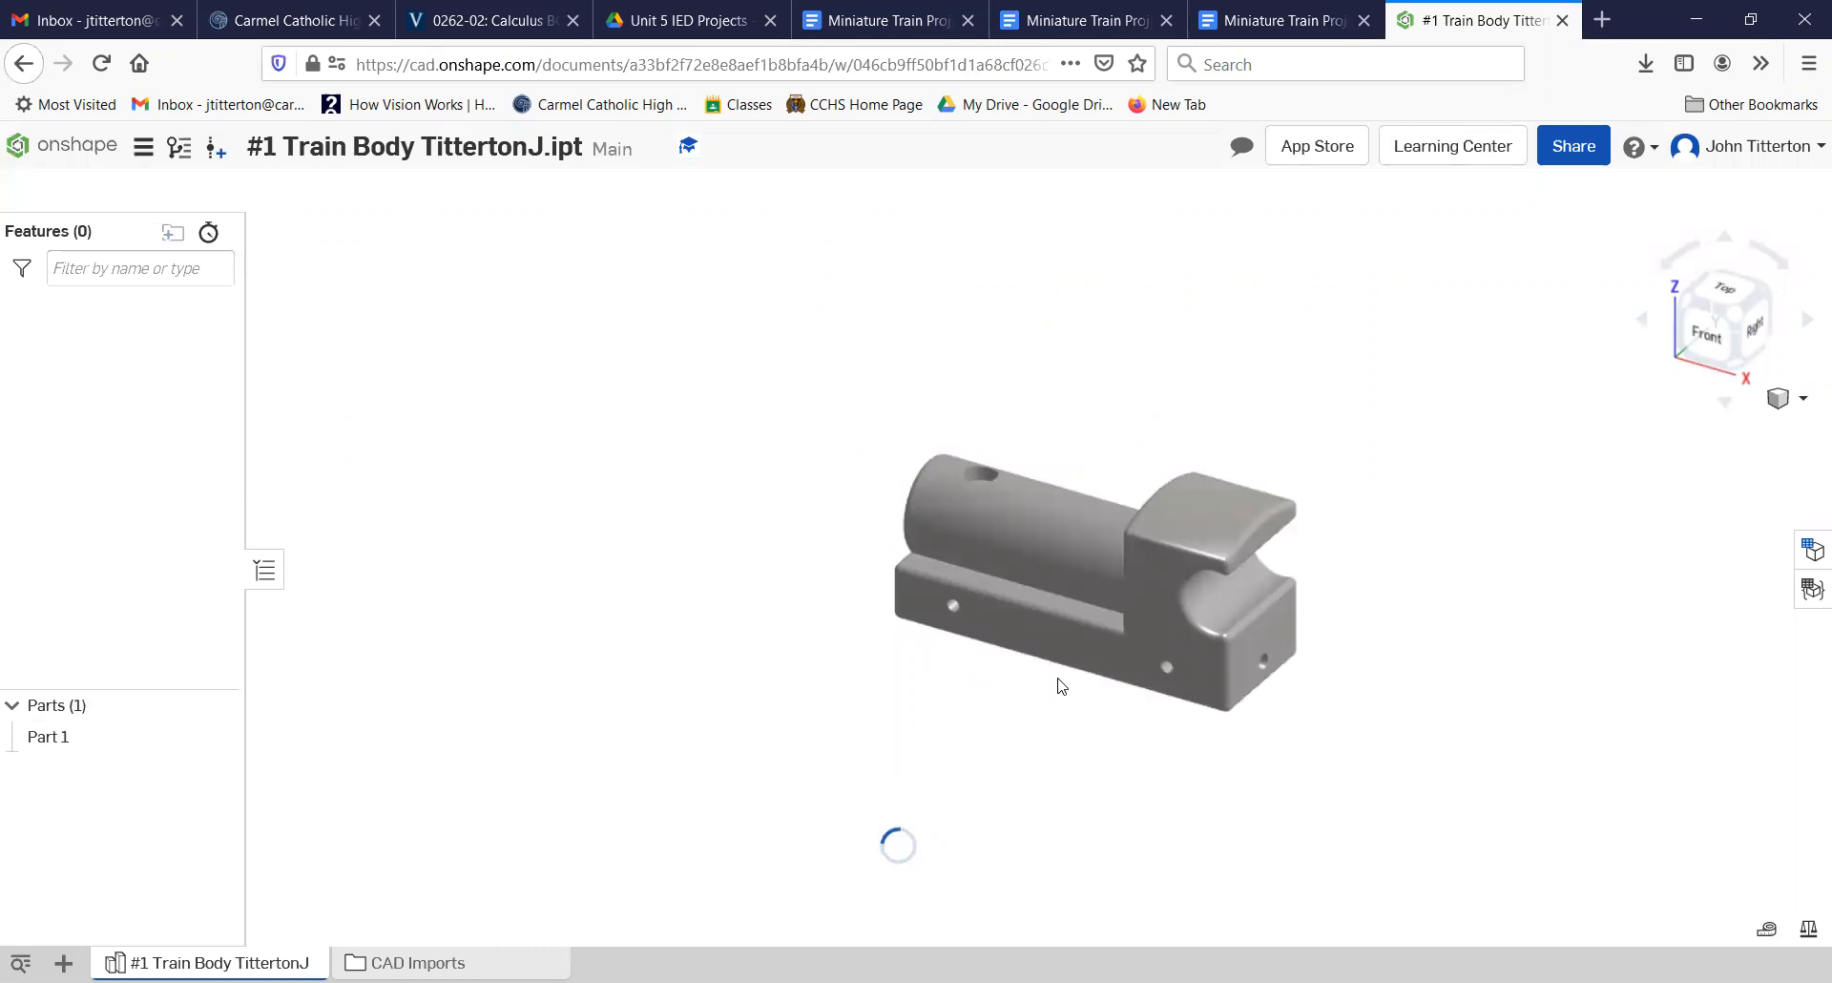
{"action": "right_click_drag", "start_coordinate": [1097, 676], "coordinate": [1017, 799]}
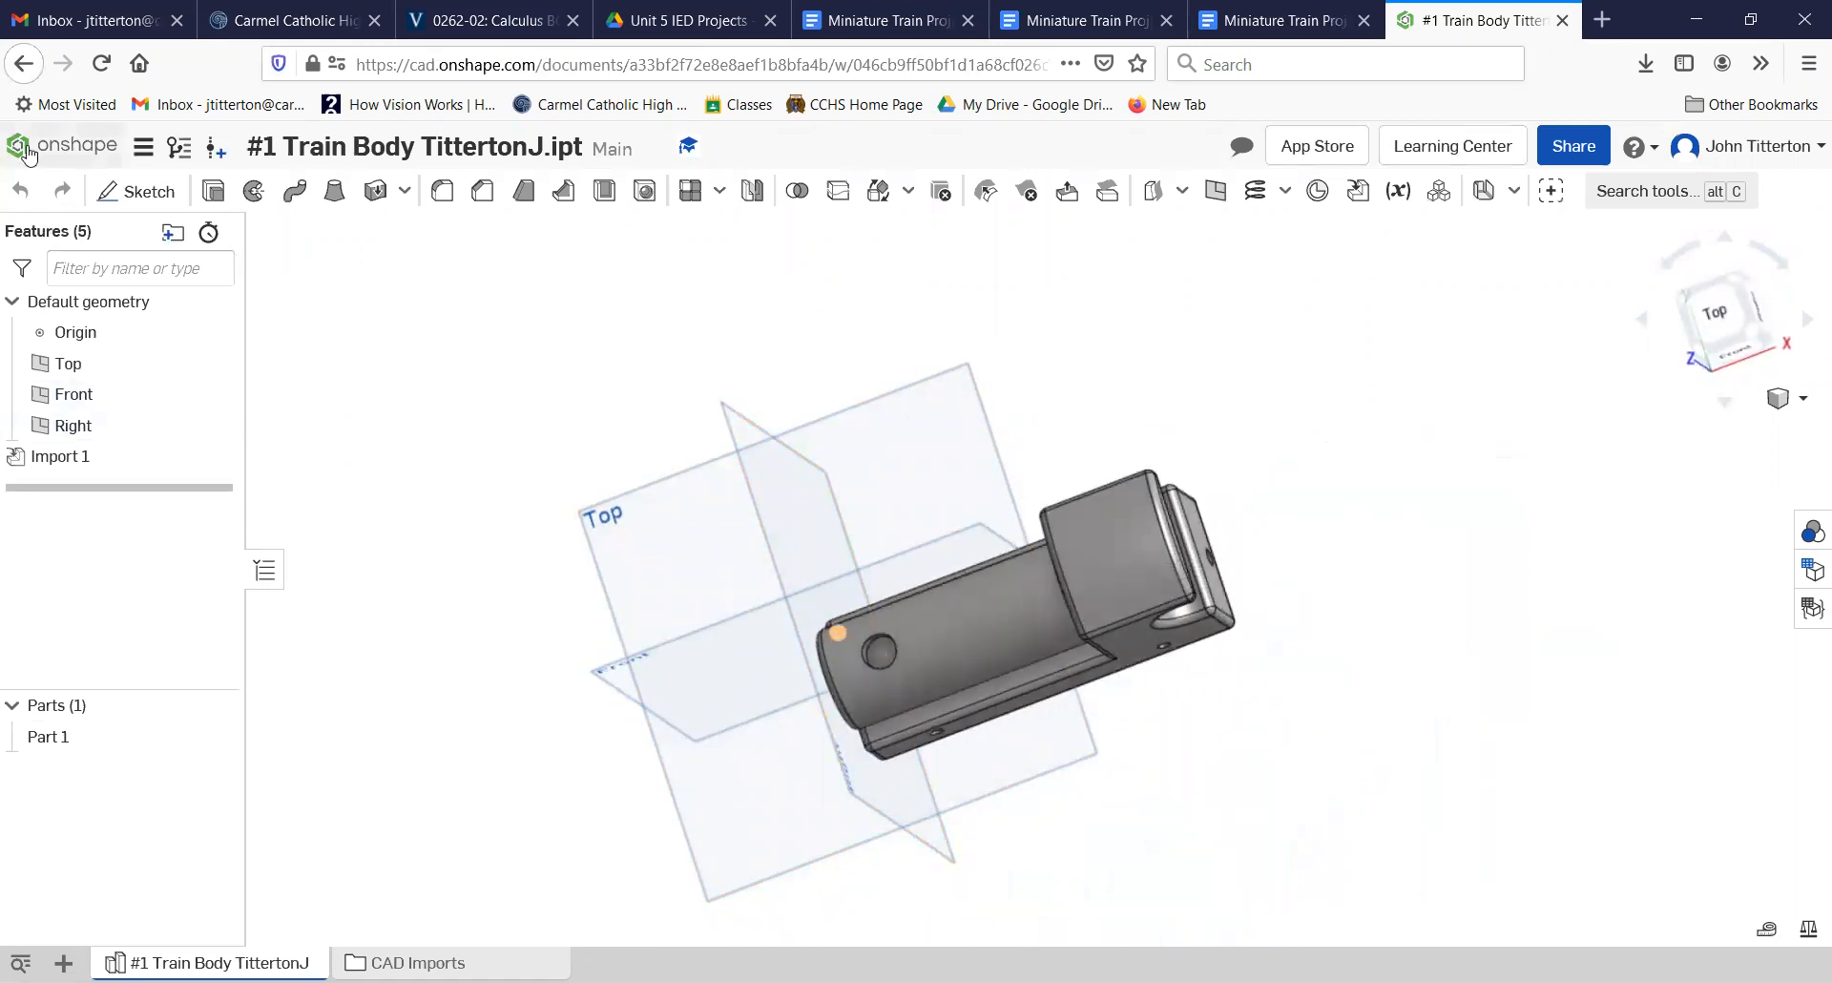
Step: Return to the Miniature Train Project folder and look through its part documents
{"action": "left_click", "coordinate": [69, 145]}
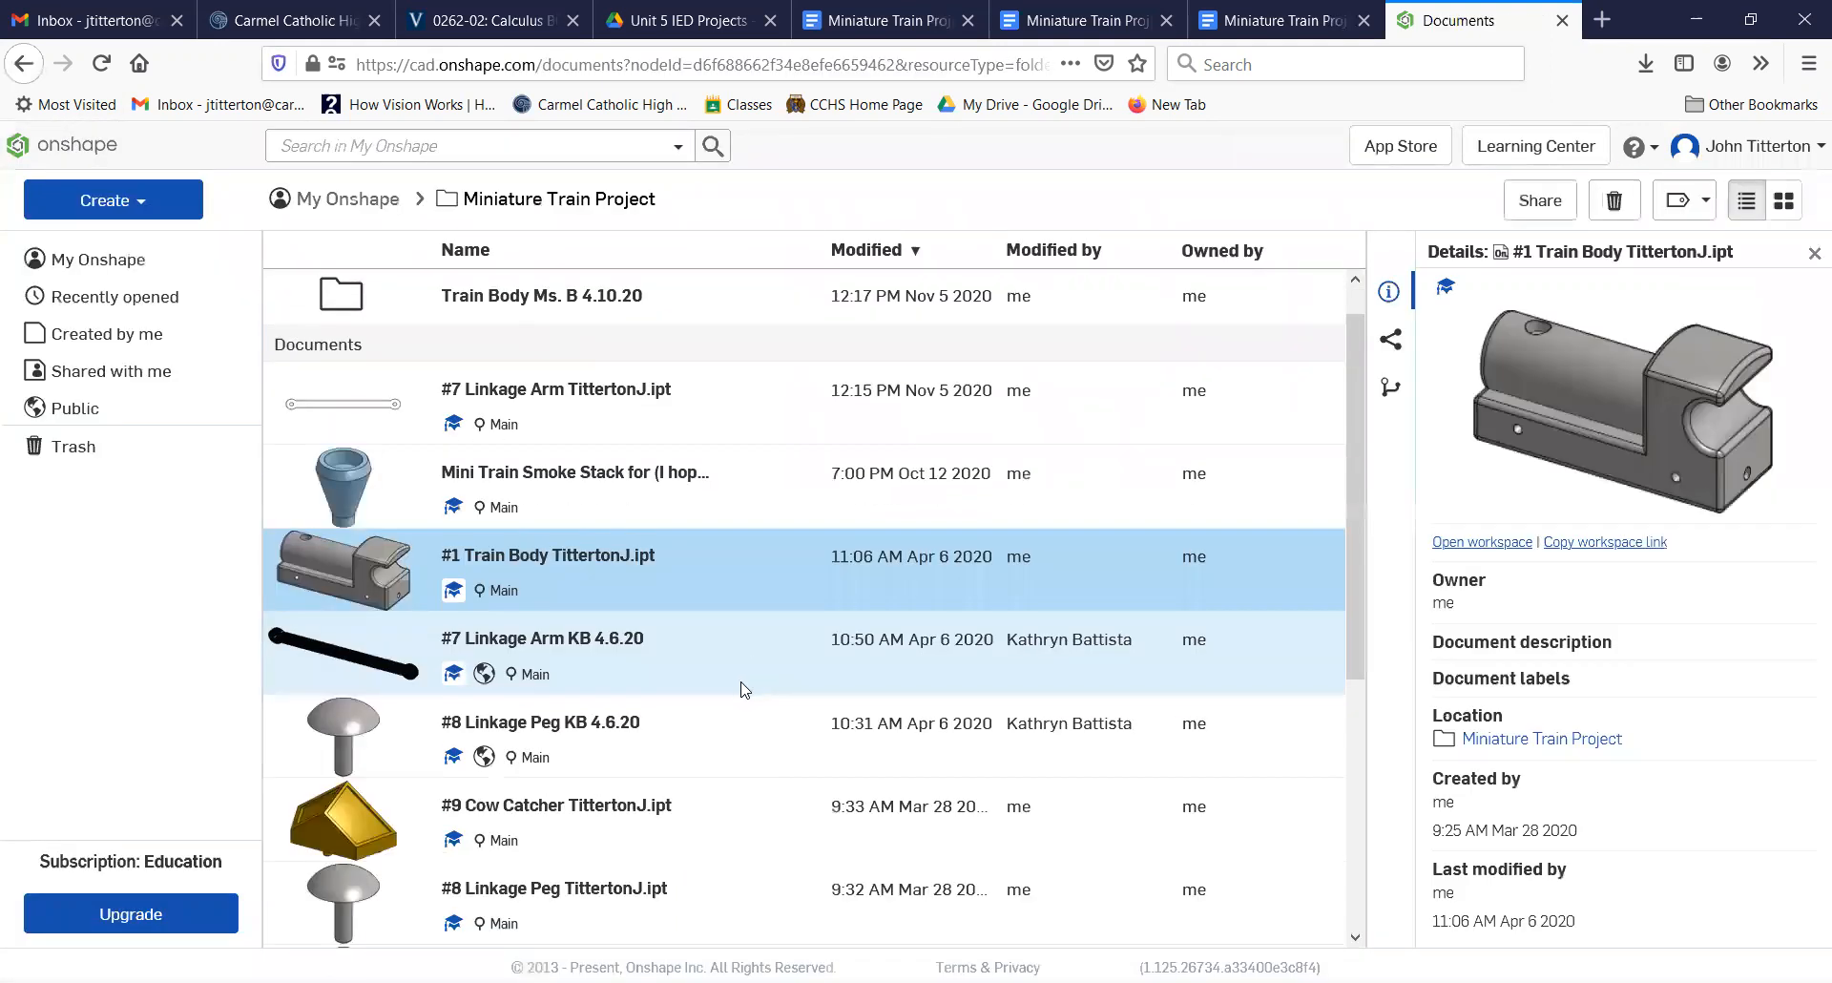
{"action": "scroll", "coordinate": [744, 683], "scroll_direction": "down", "scroll_amount": 3}
{"action": "scroll", "coordinate": [744, 689], "scroll_direction": "up", "scroll_amount": 5}
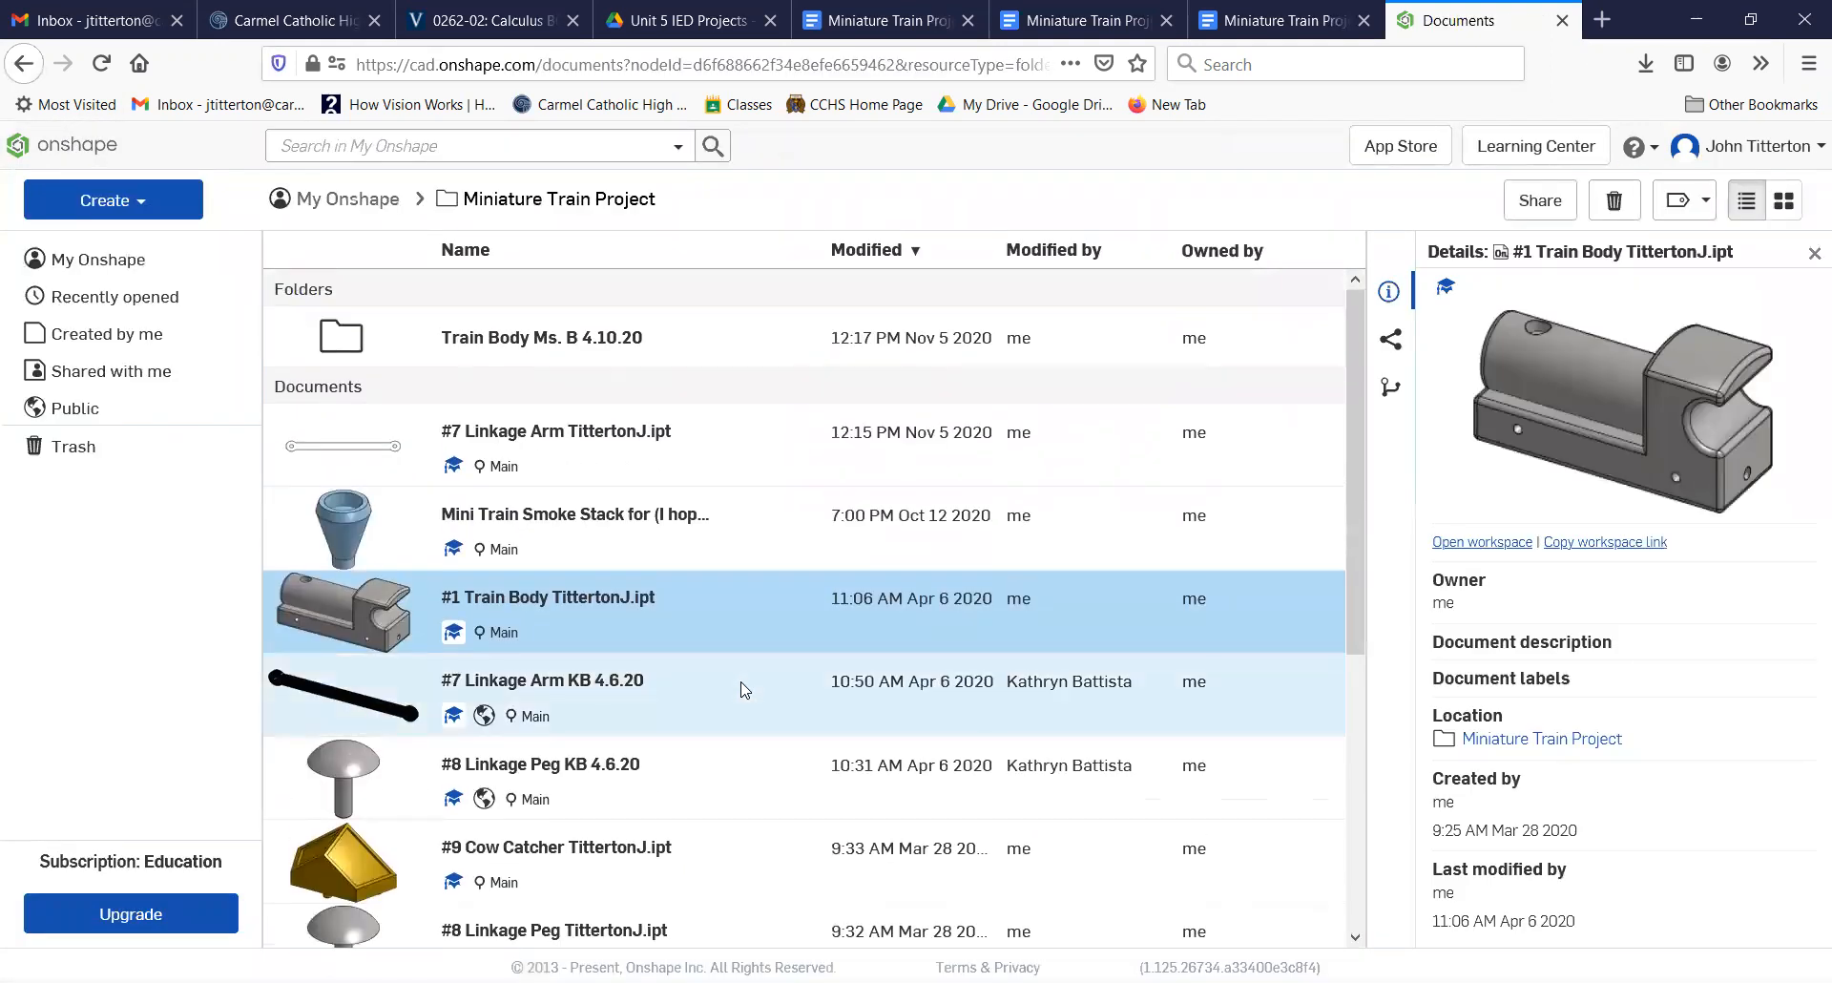
{"action": "scroll", "coordinate": [743, 687], "scroll_direction": "down", "scroll_amount": 5}
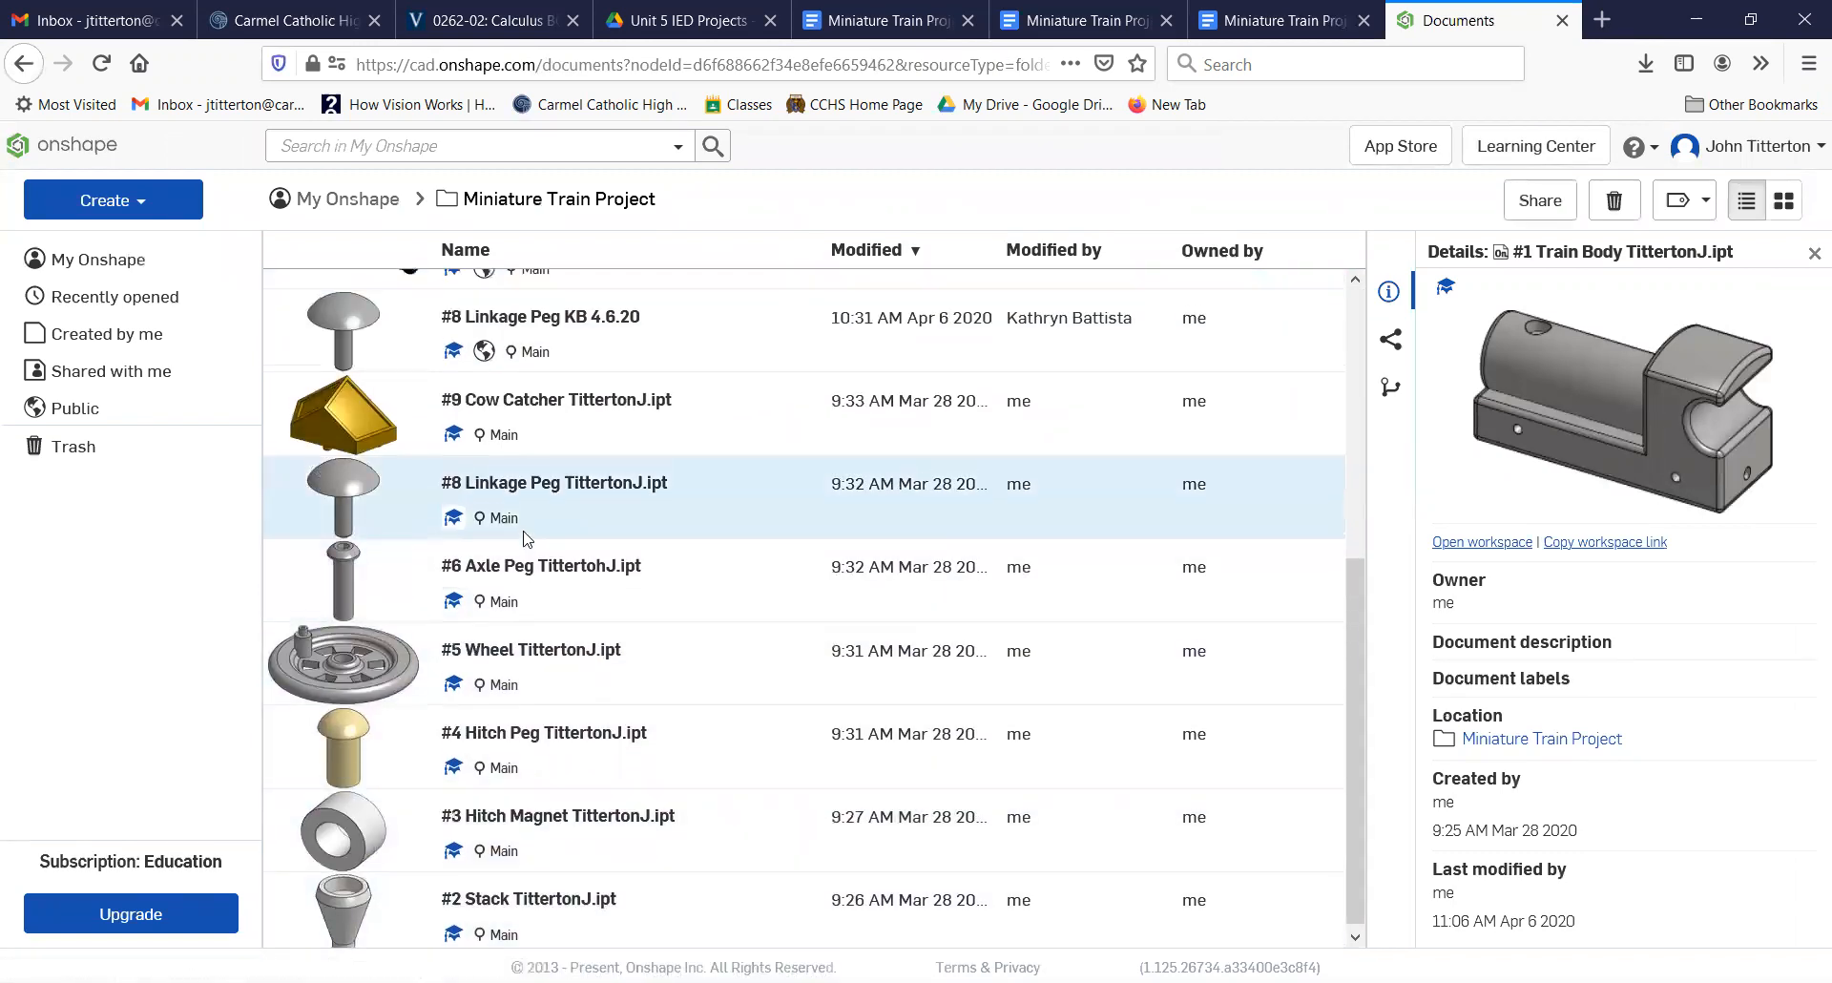
{"action": "scroll", "coordinate": [522, 542], "scroll_direction": "up", "scroll_amount": 5}
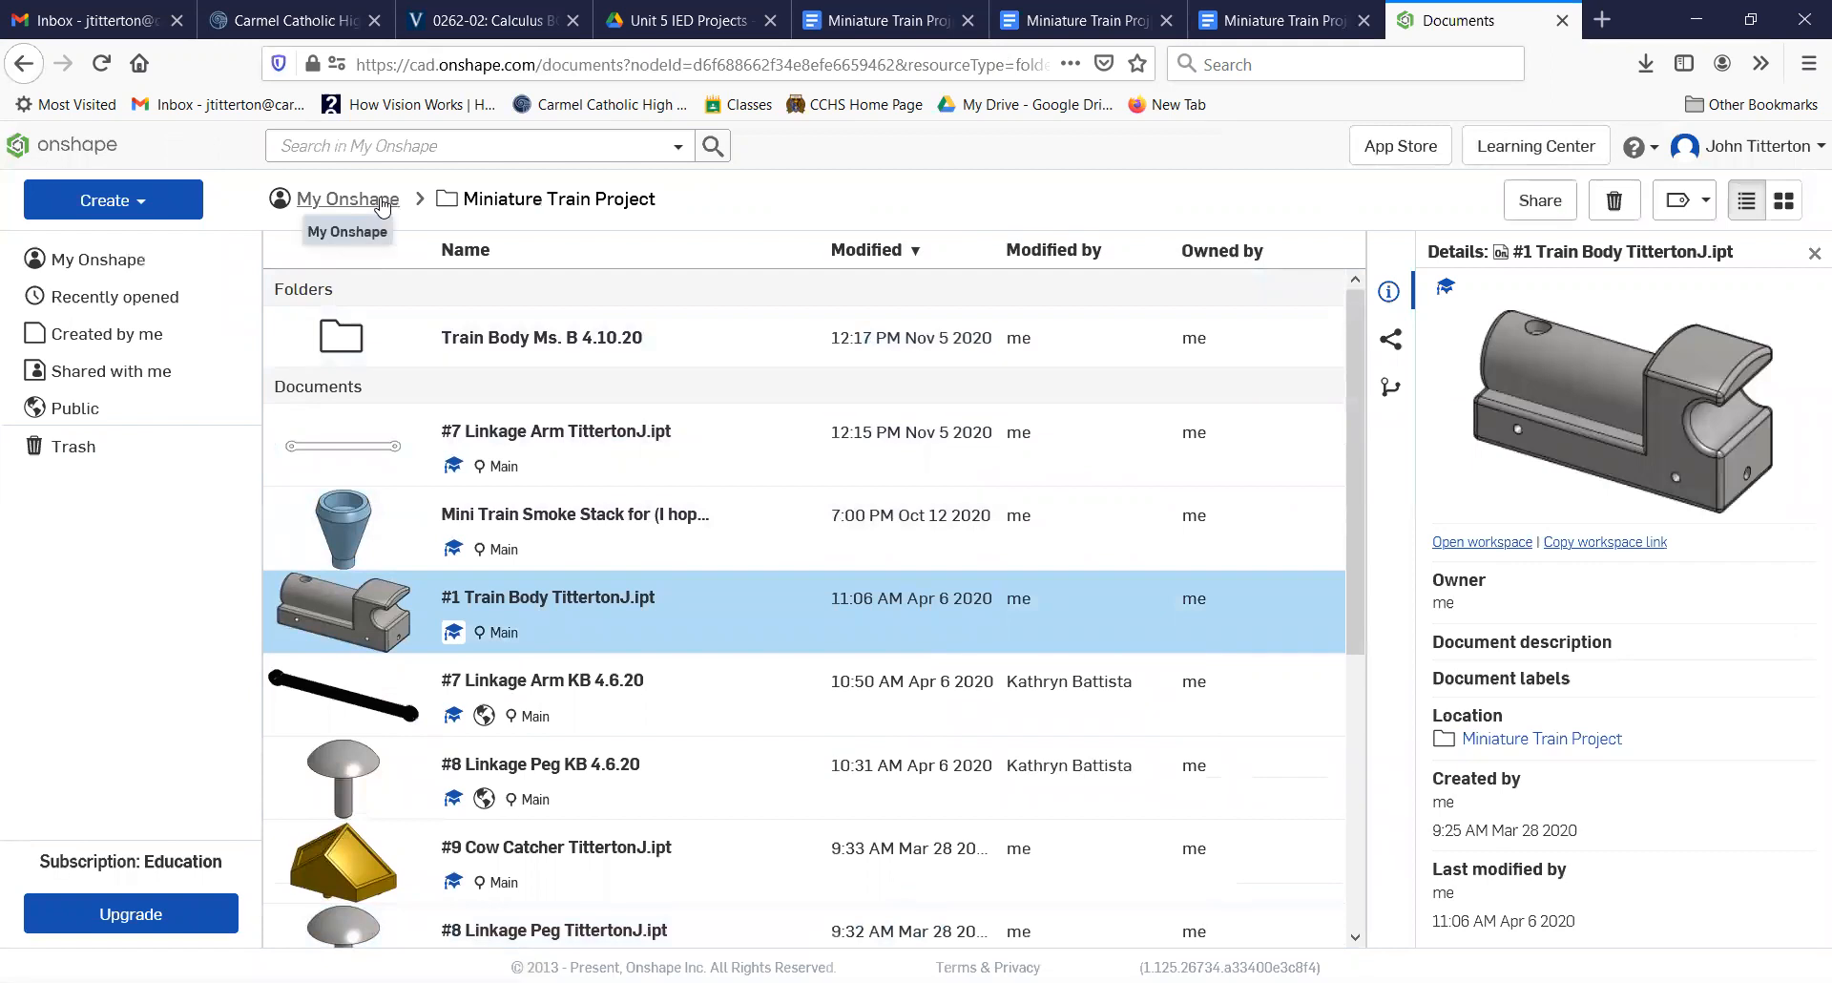
Step: Create a new document named "Practice Train Body" in My Onshape
{"action": "left_click", "coordinate": [93, 260]}
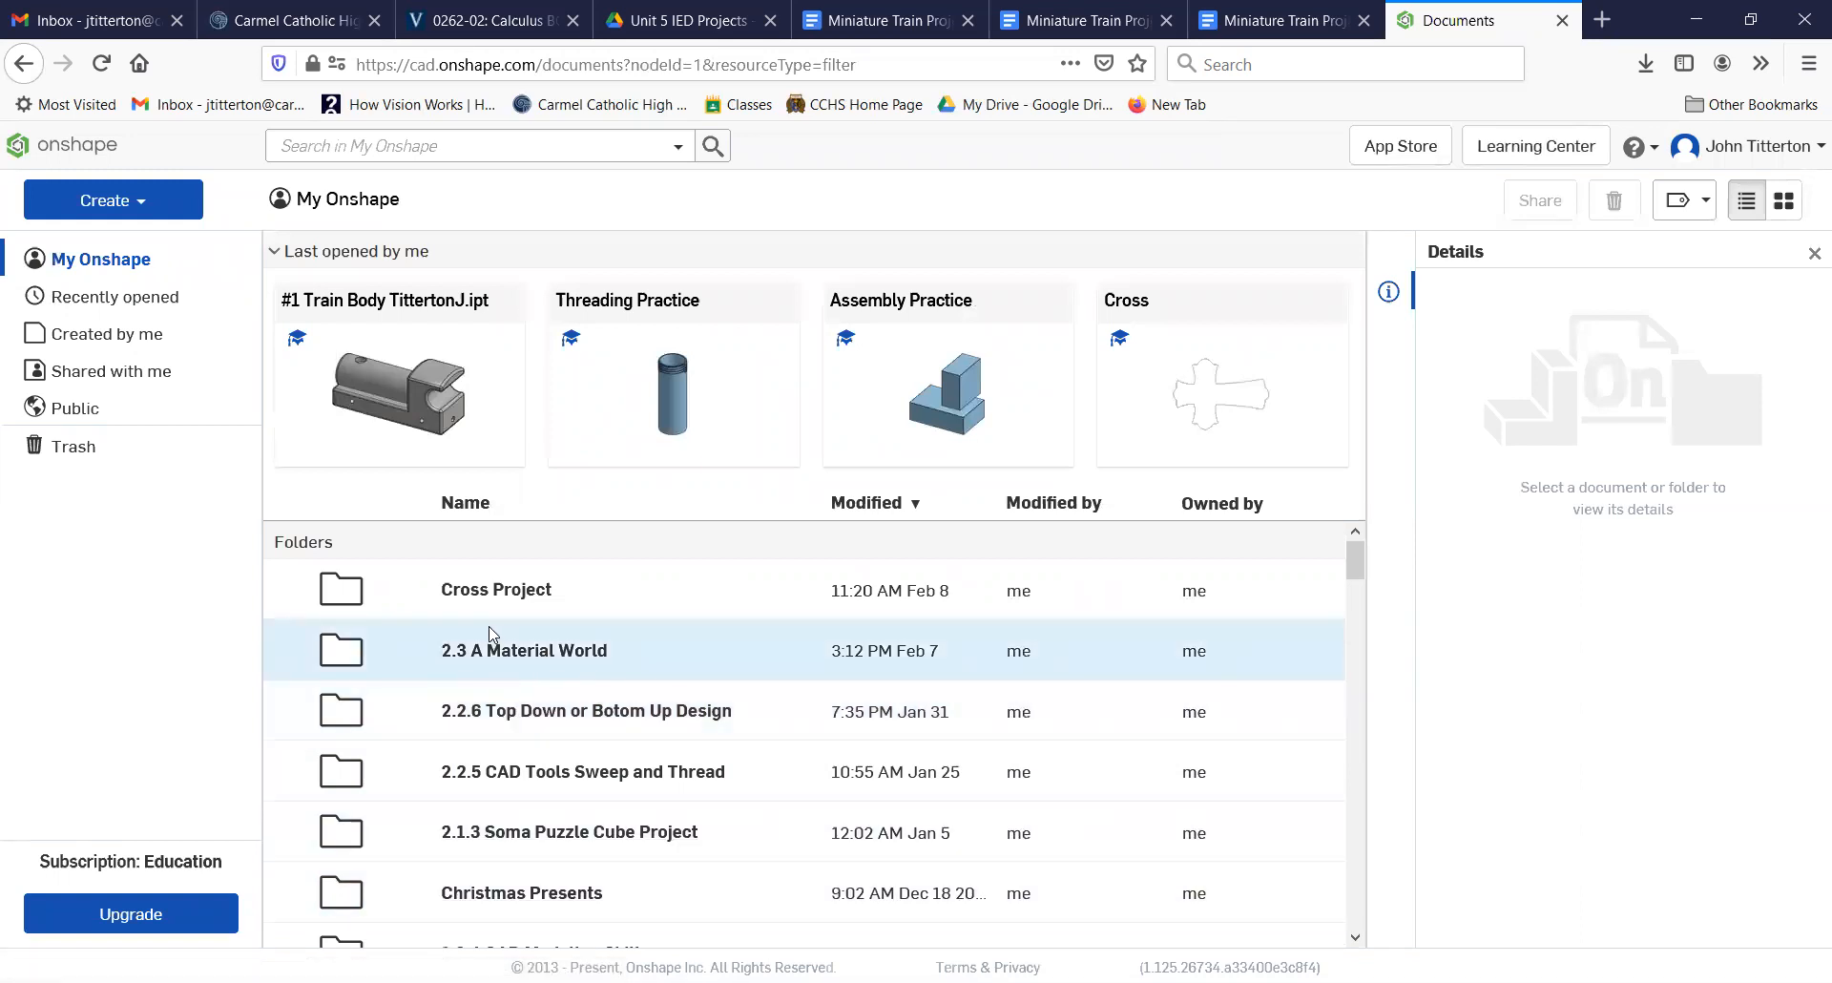
{"action": "left_click", "coordinate": [148, 207]}
{"action": "left_click", "coordinate": [133, 246]}
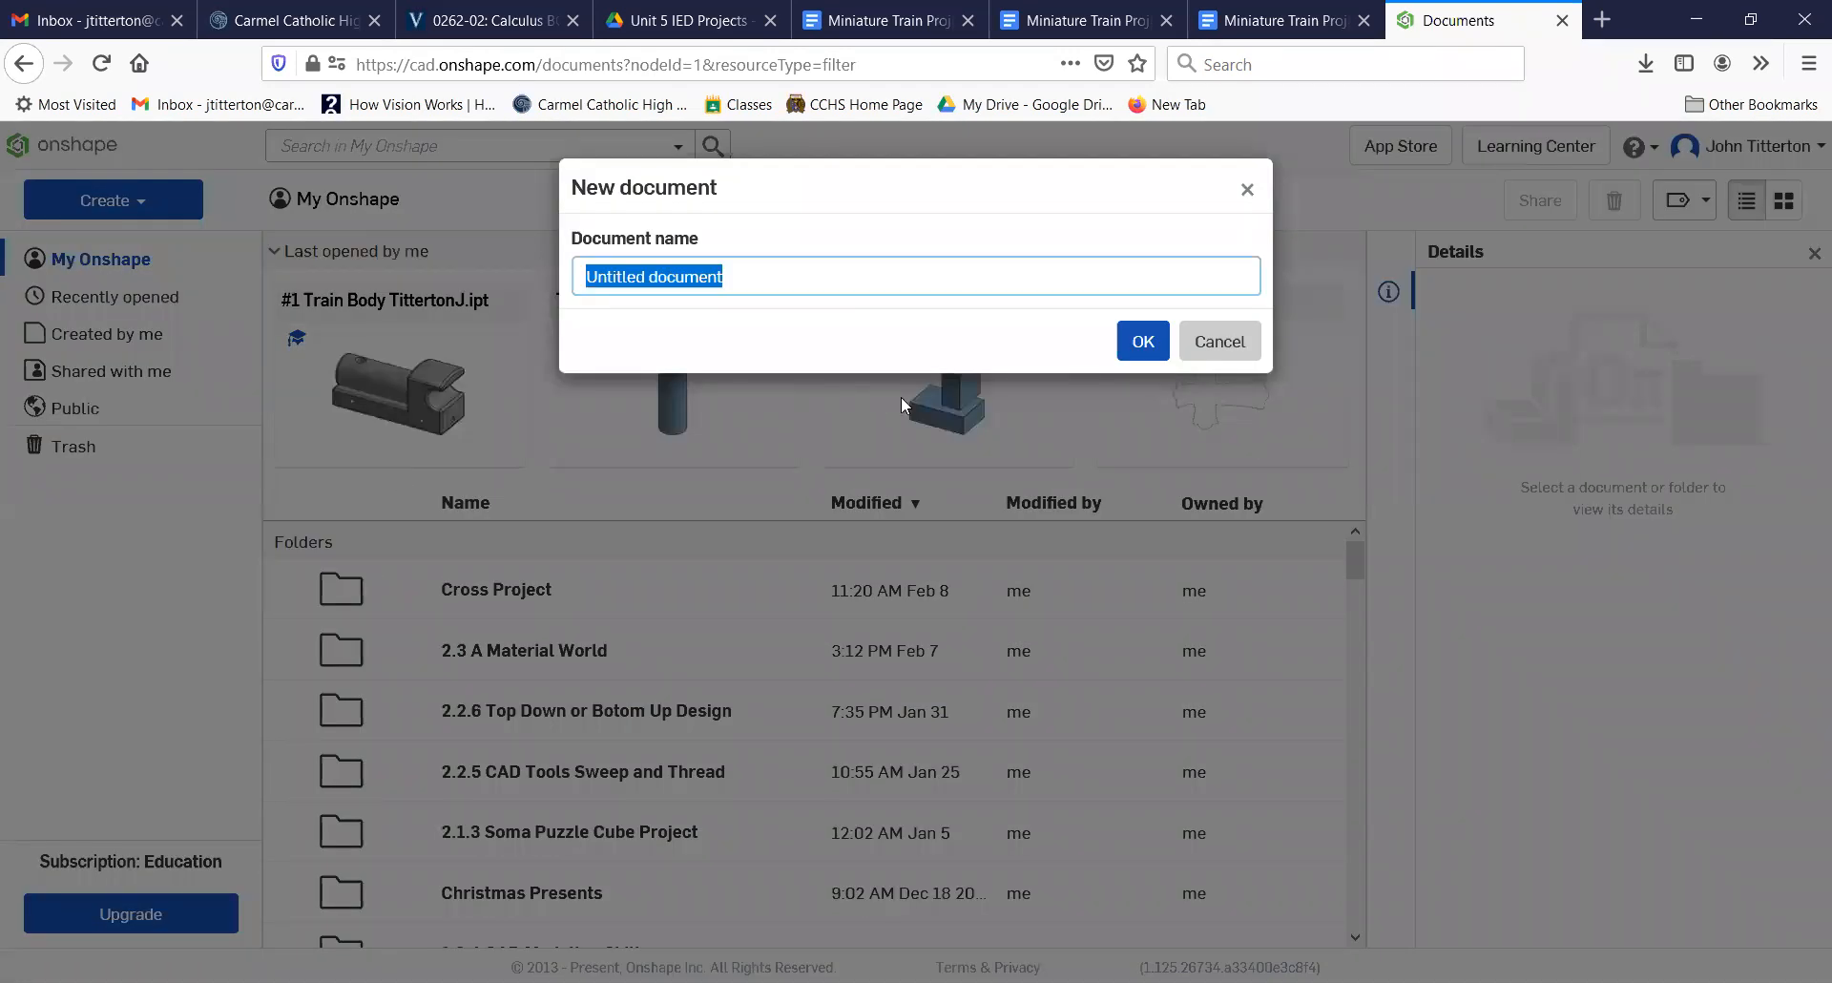
{"action": "type", "text": "Practcie Train Body"}
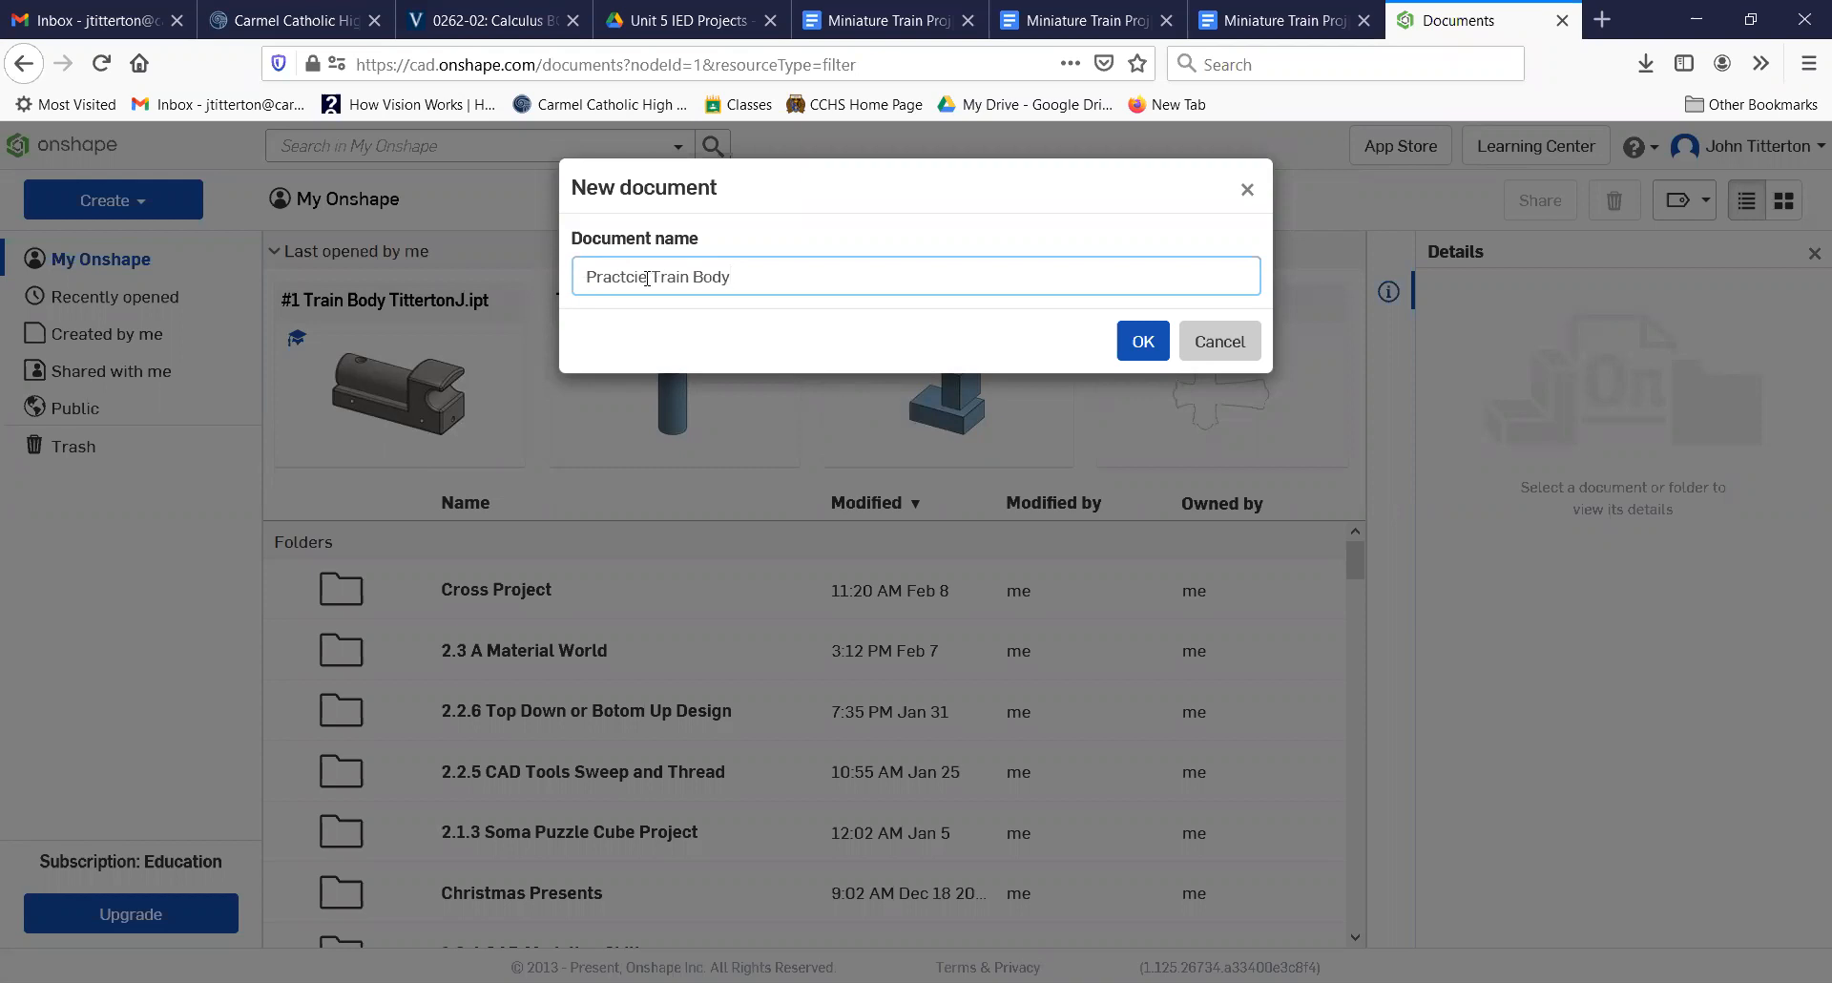
{"action": "key", "text": "BackSpace"}
{"action": "key", "text": "BackSpace"}
{"action": "key", "text": "BackSpace"}
{"action": "type", "text": "ice"}
{"action": "left_click", "coordinate": [1135, 342]}
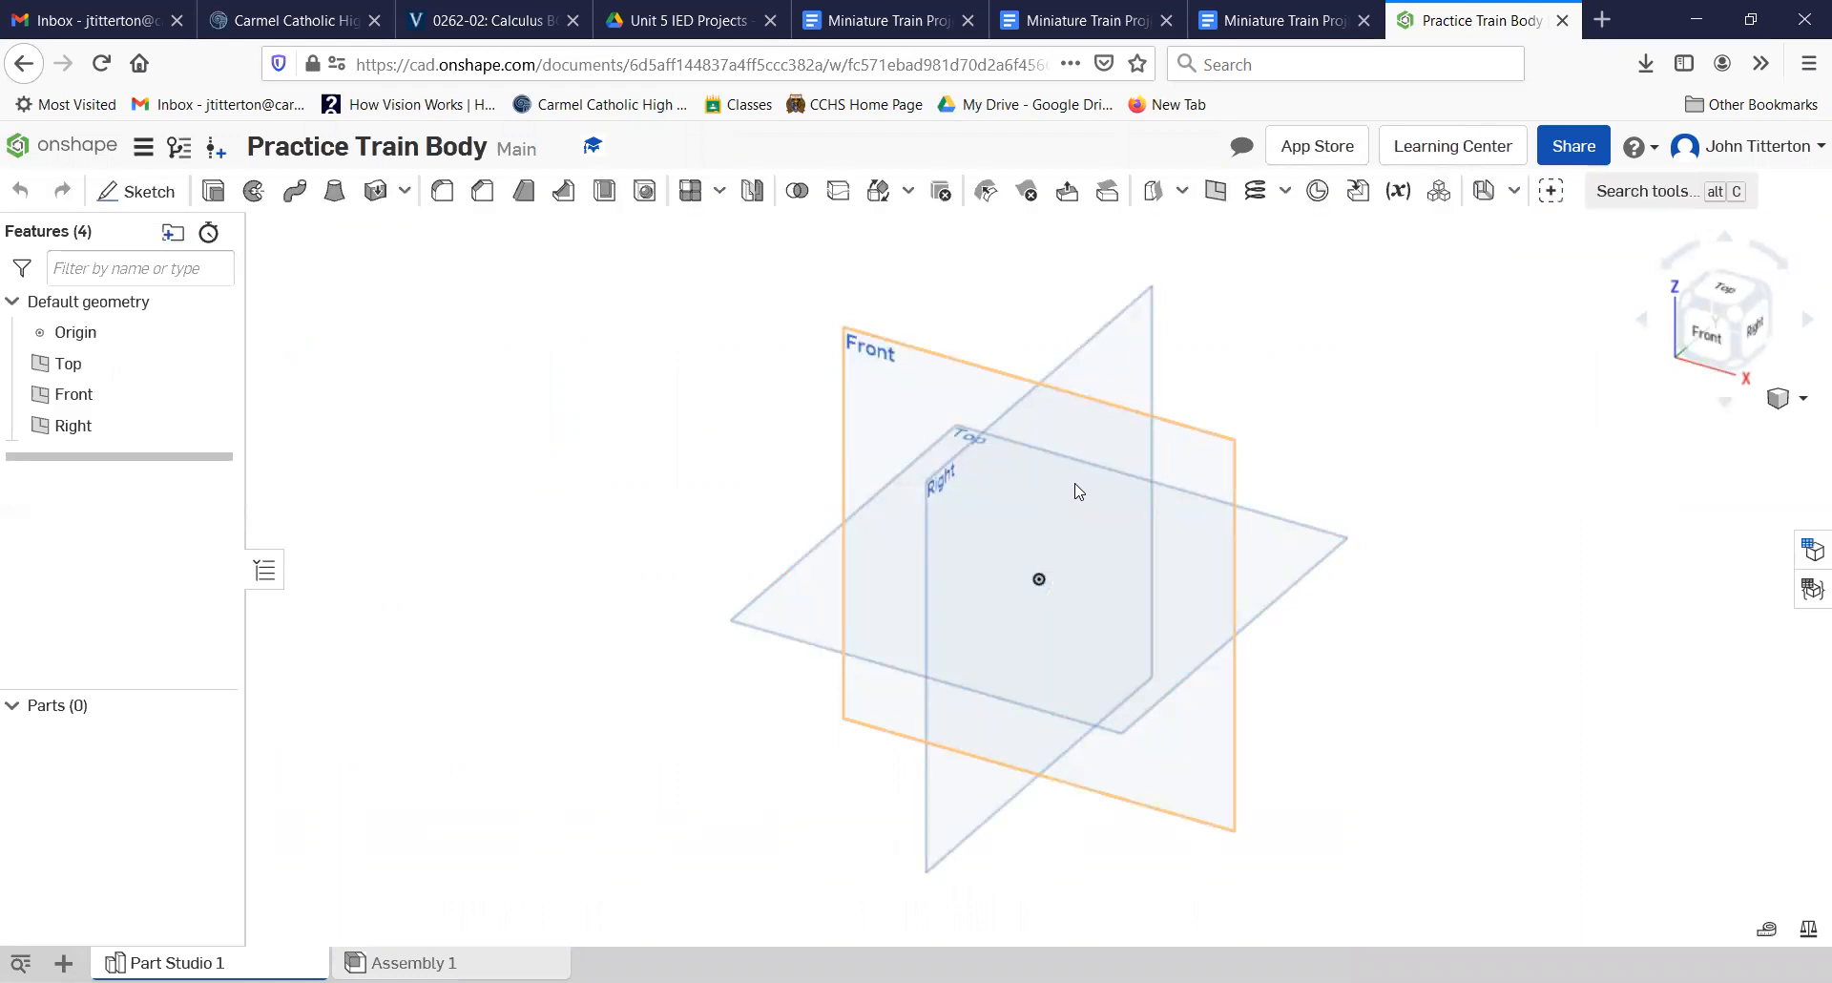
Step: Start a sketch on the Front plane and view the plane straight on
{"action": "left_click", "coordinate": [902, 358]}
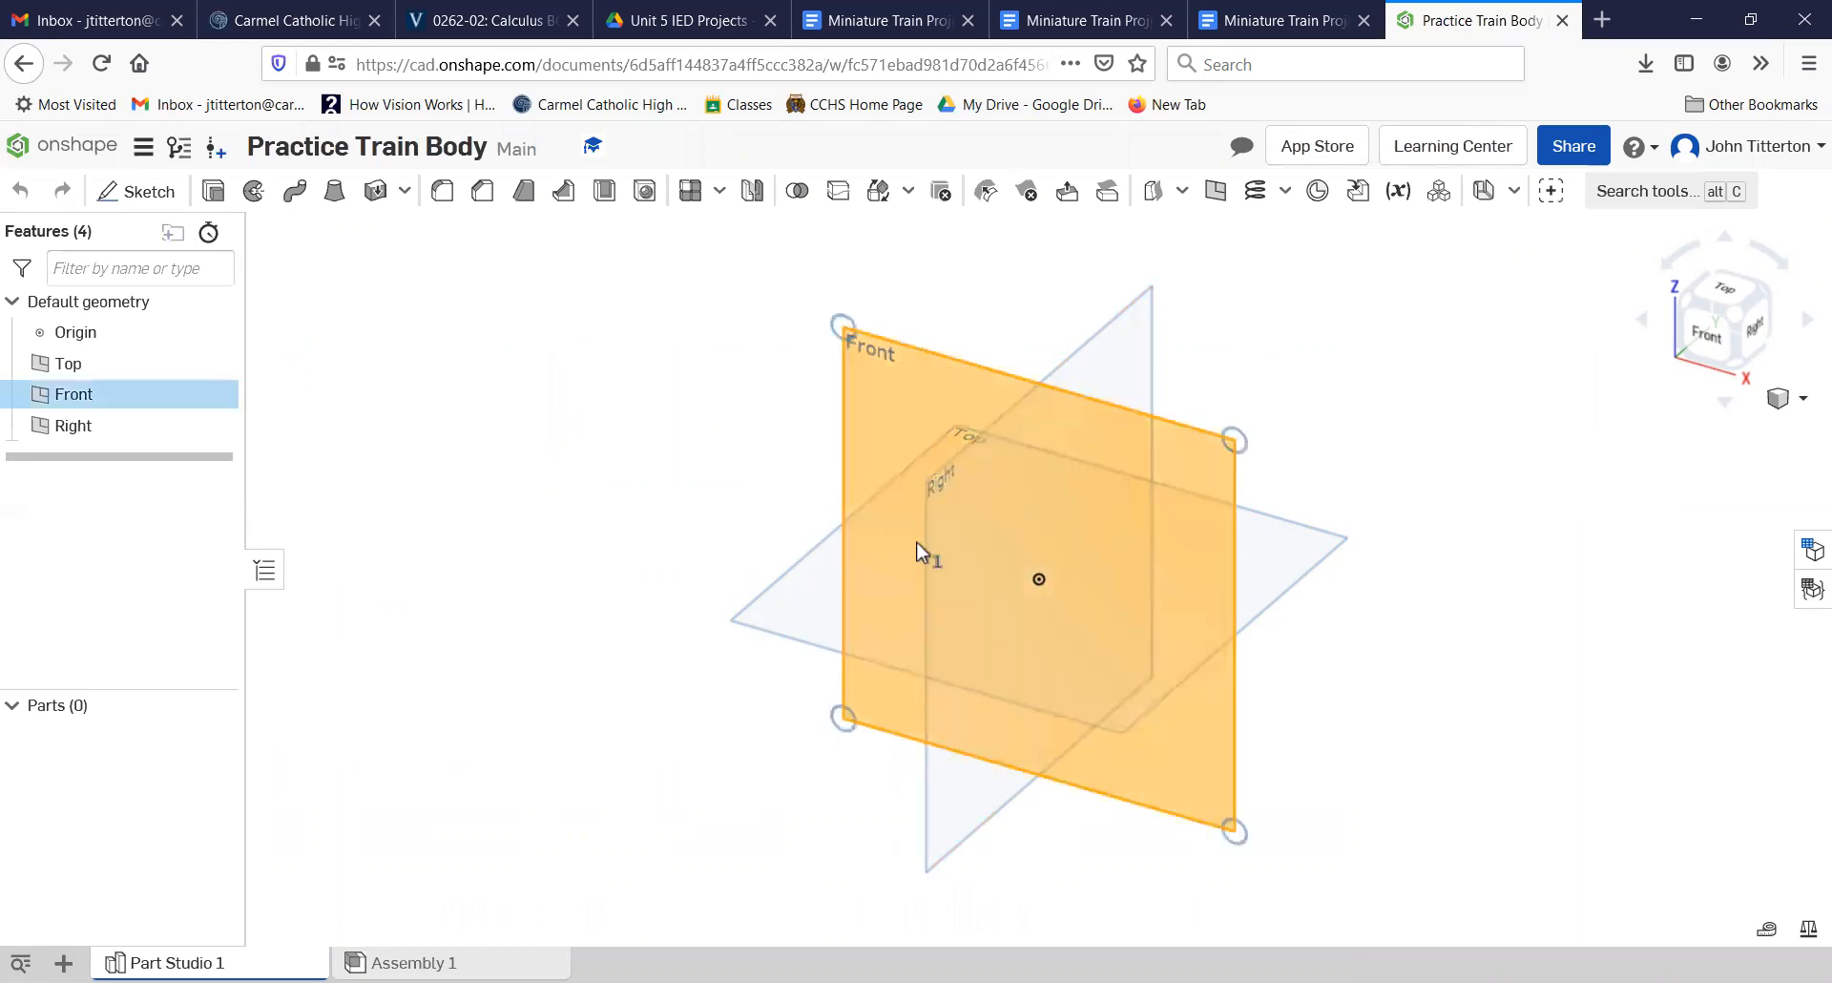
{"action": "left_click", "coordinate": [136, 191]}
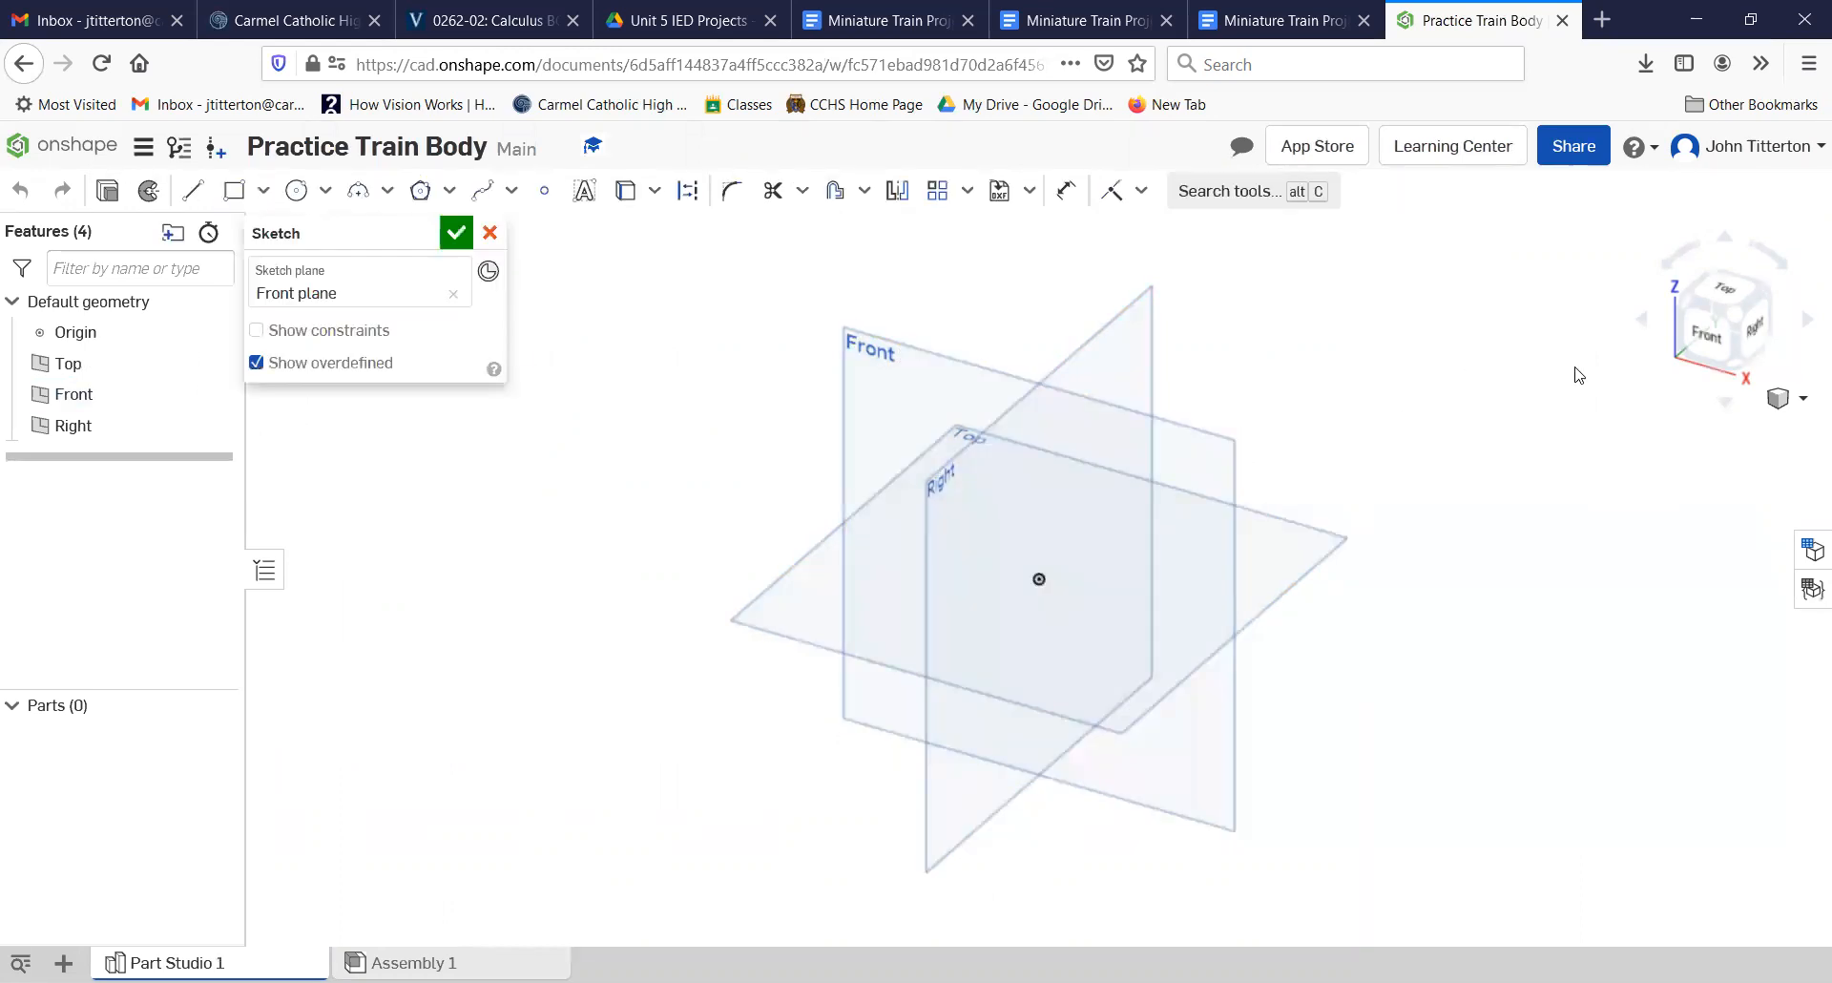
{"action": "left_click", "coordinate": [1703, 341]}
{"action": "middle_click_drag", "start_coordinate": [1215, 488], "coordinate": [872, 650]}
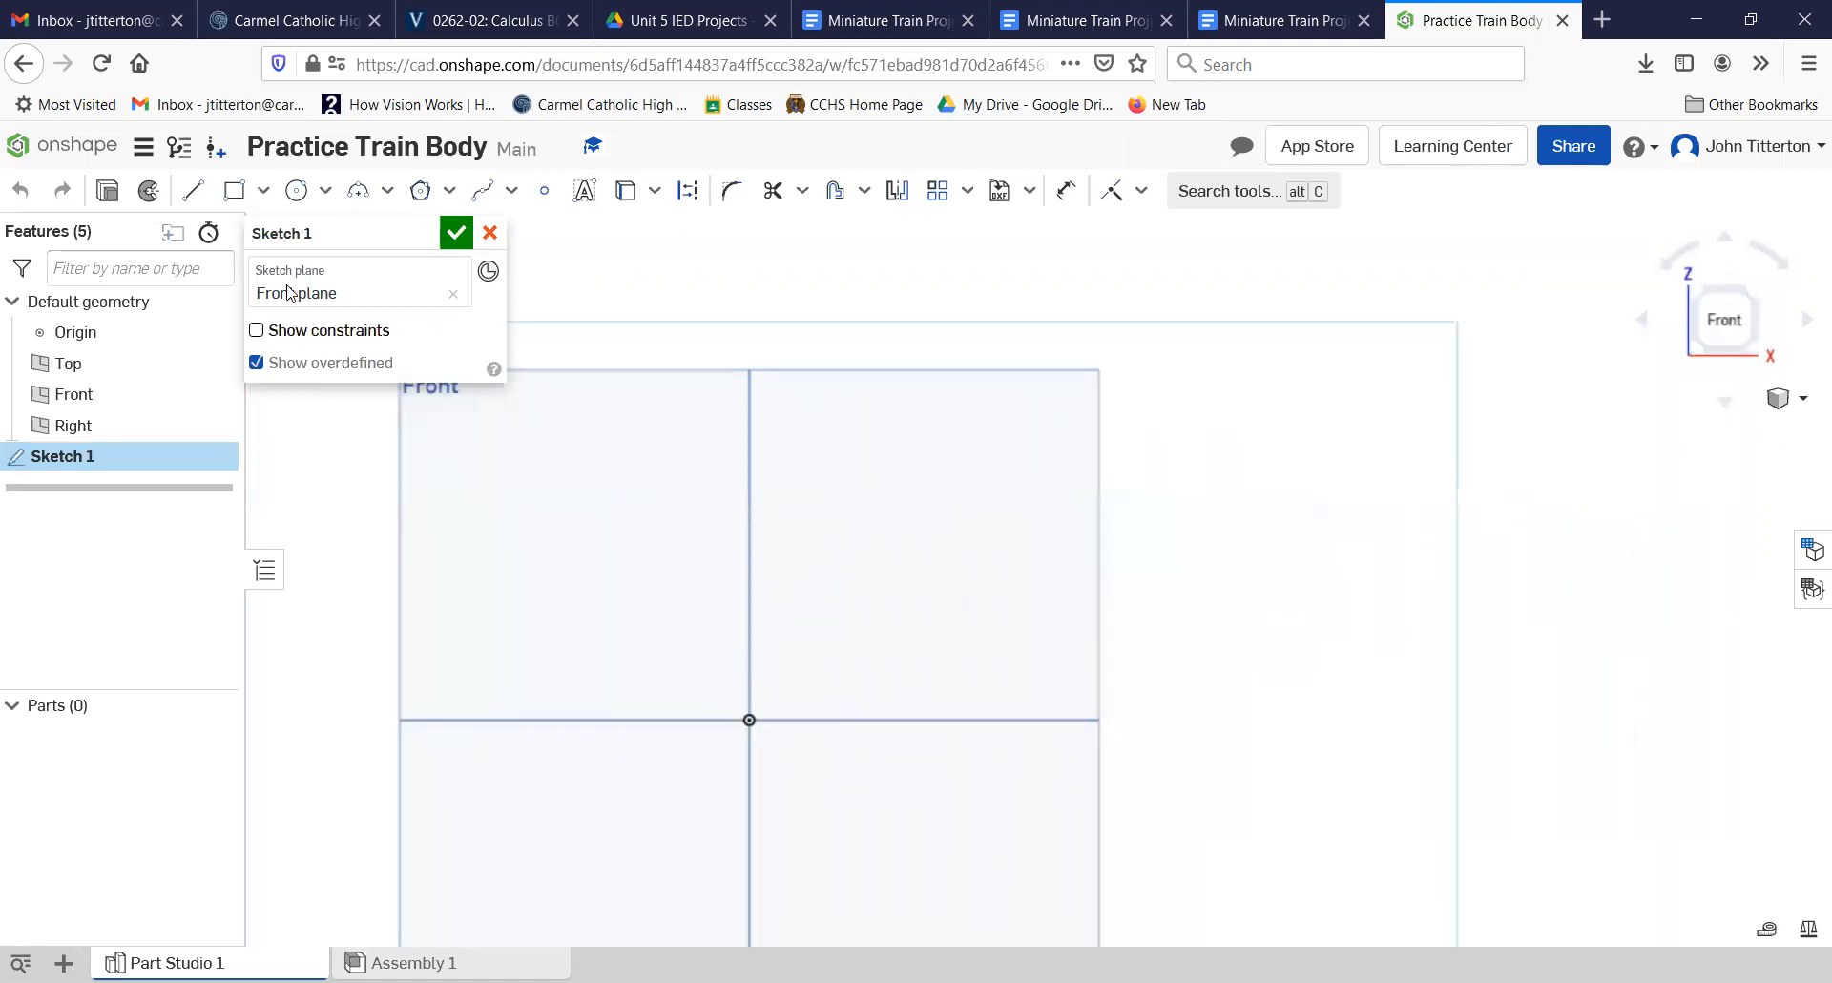
Step: Sketch a corner rectangle up and right from the origin, 5.5 wide and 0.875 high
{"action": "left_click", "coordinate": [232, 192]}
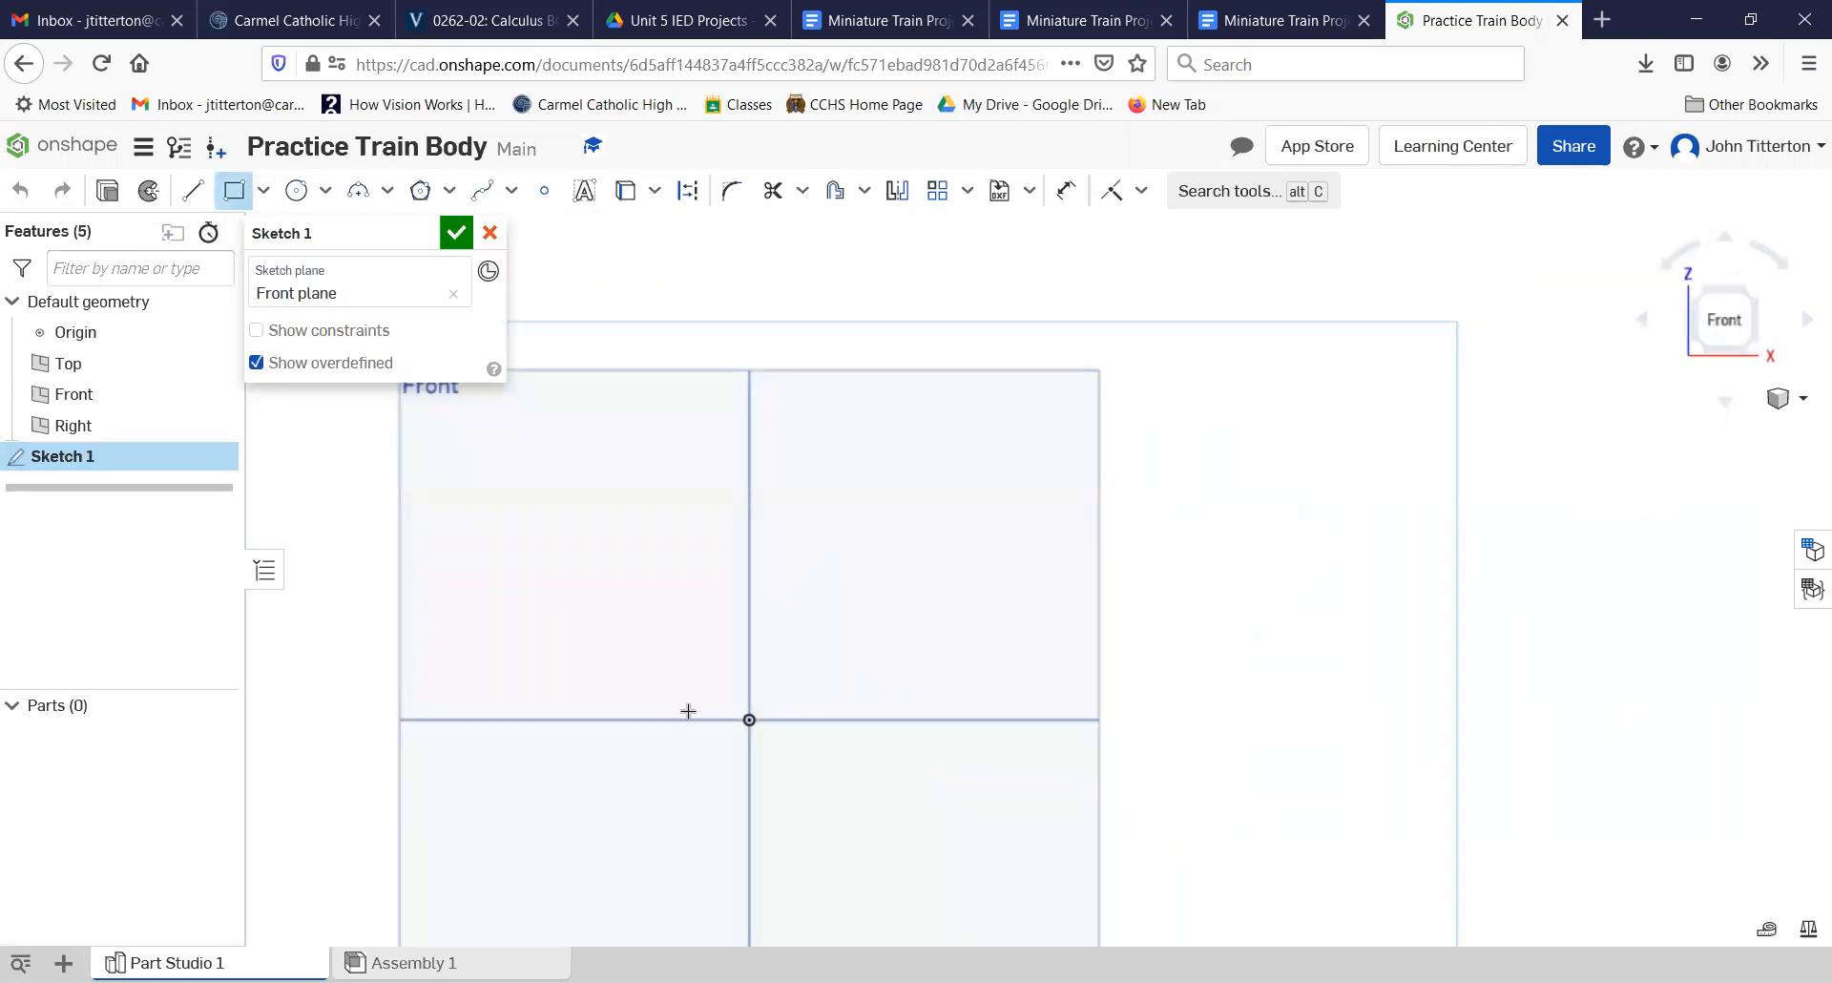
{"action": "left_click", "coordinate": [749, 720]}
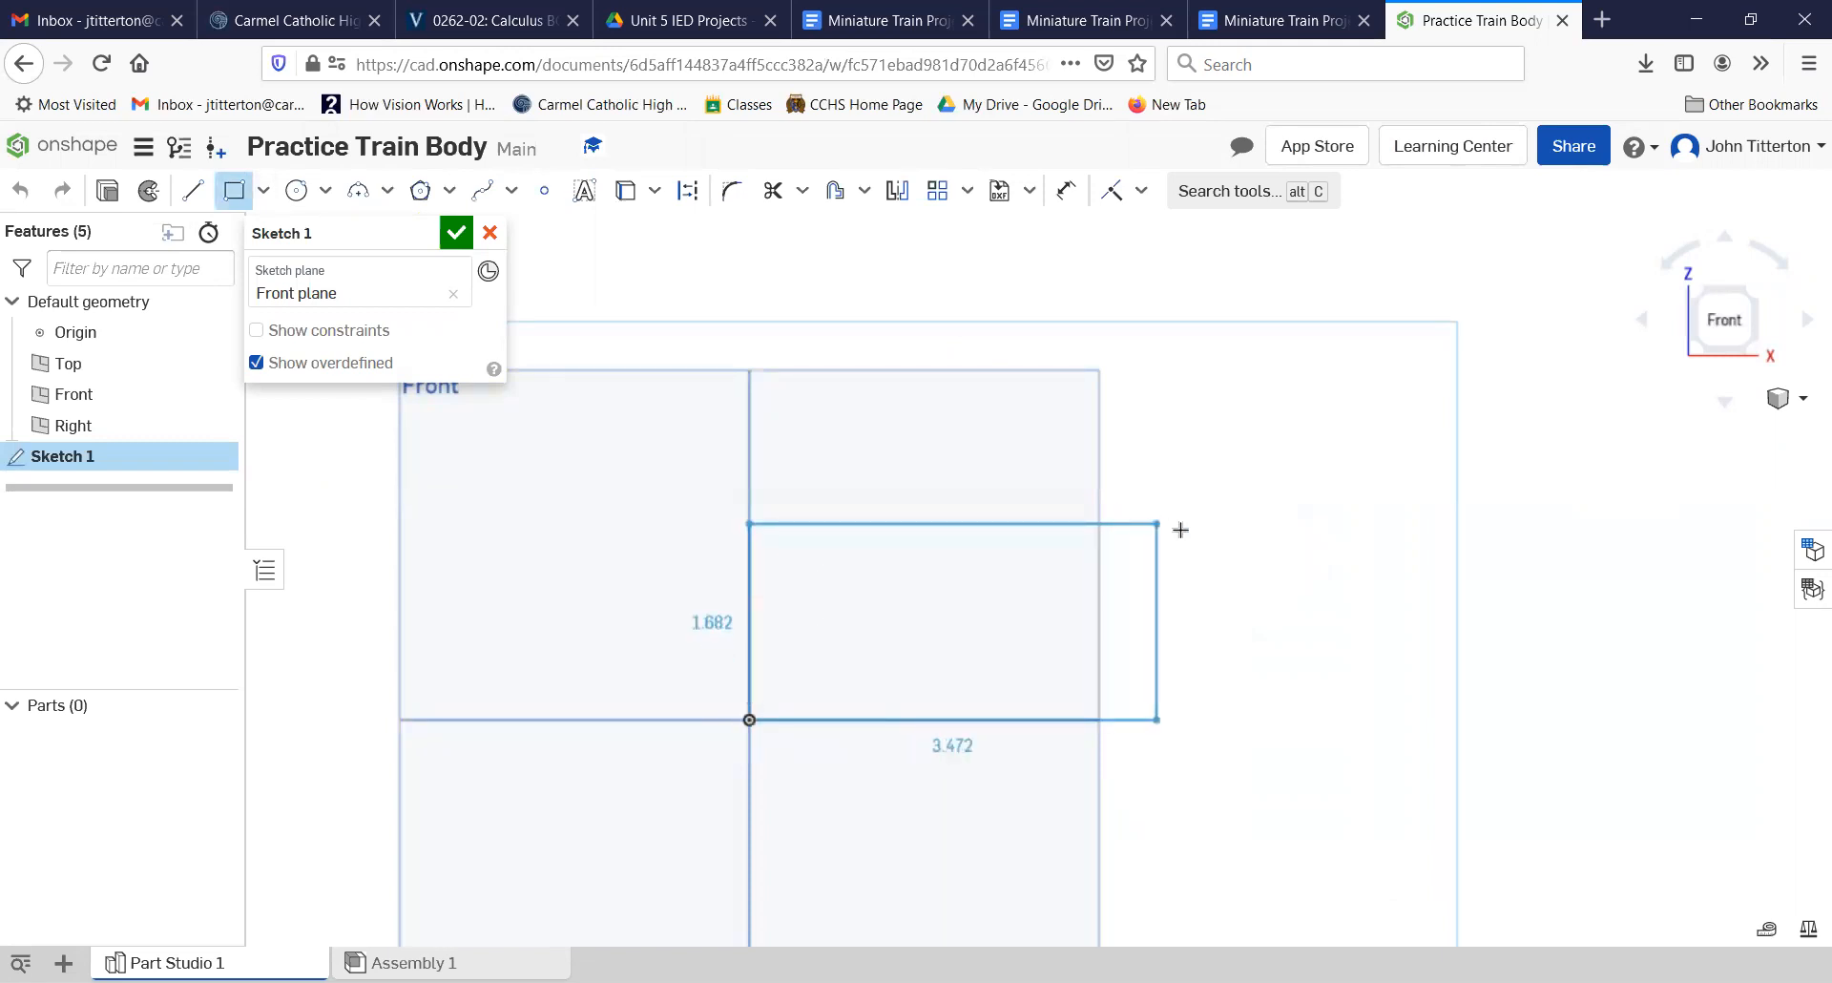
{"action": "left_click", "coordinate": [1214, 530]}
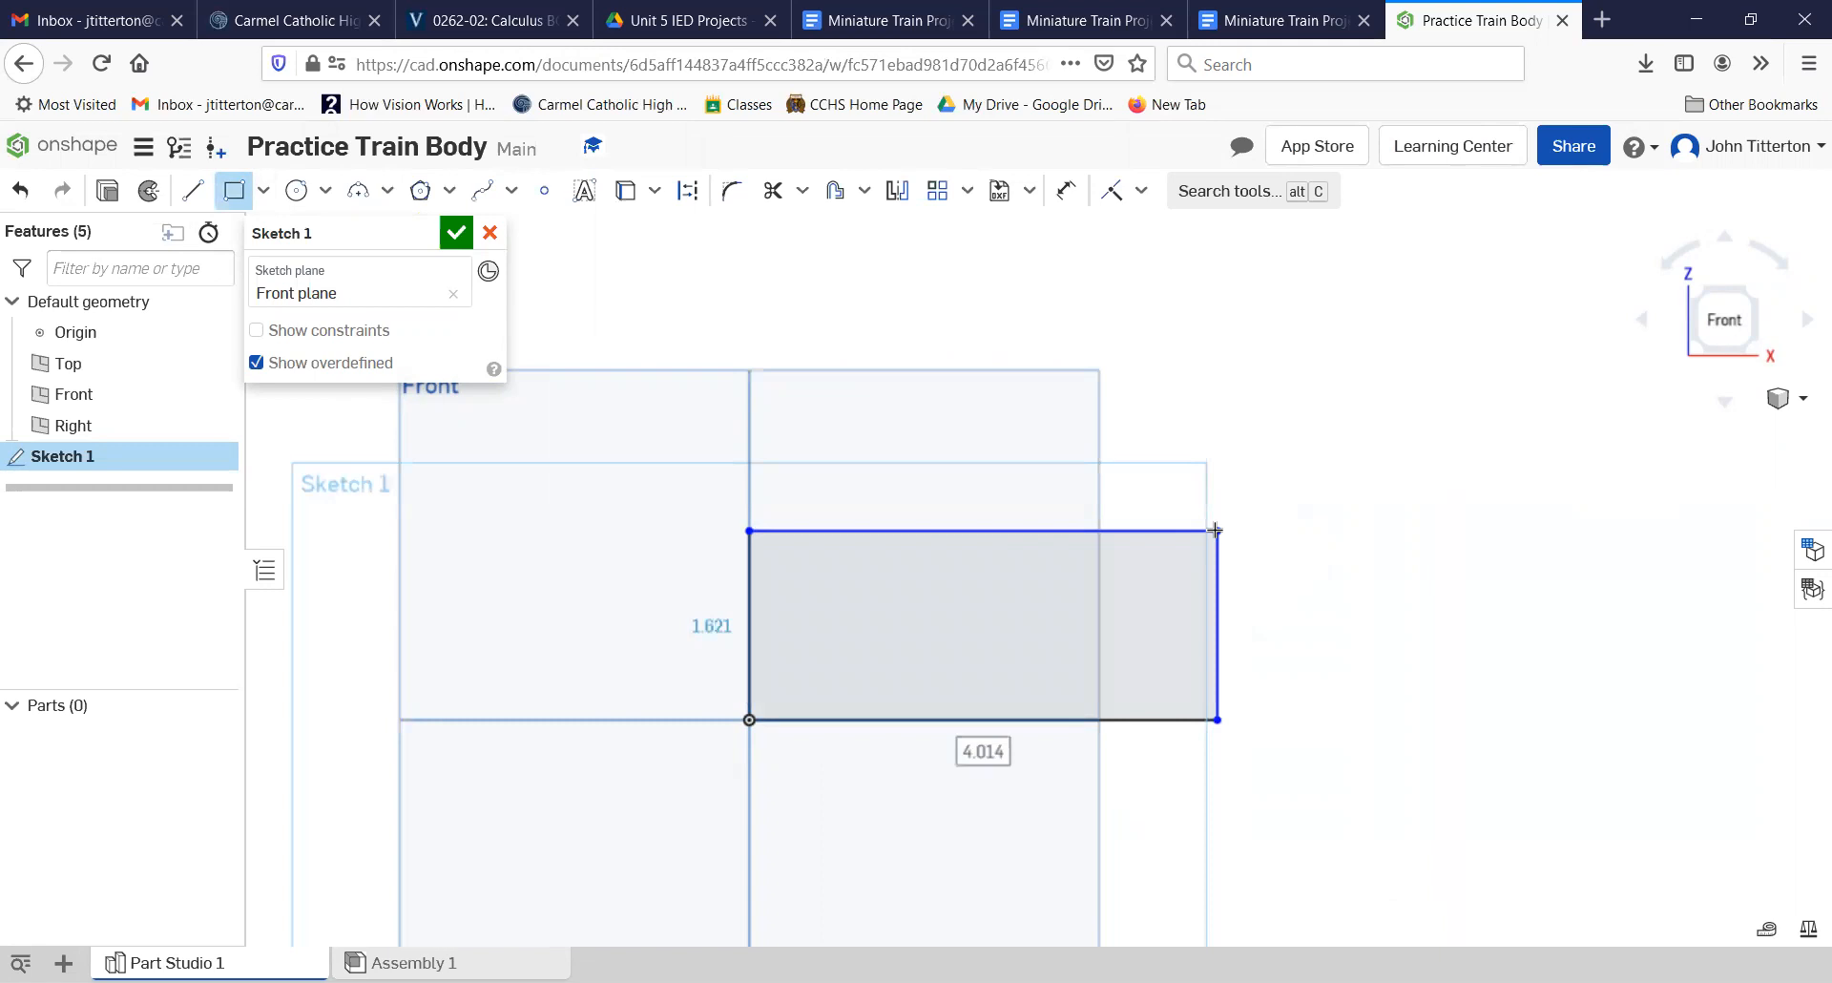
{"action": "type", "text": "5.5"}
{"action": "key", "text": "Tab"}
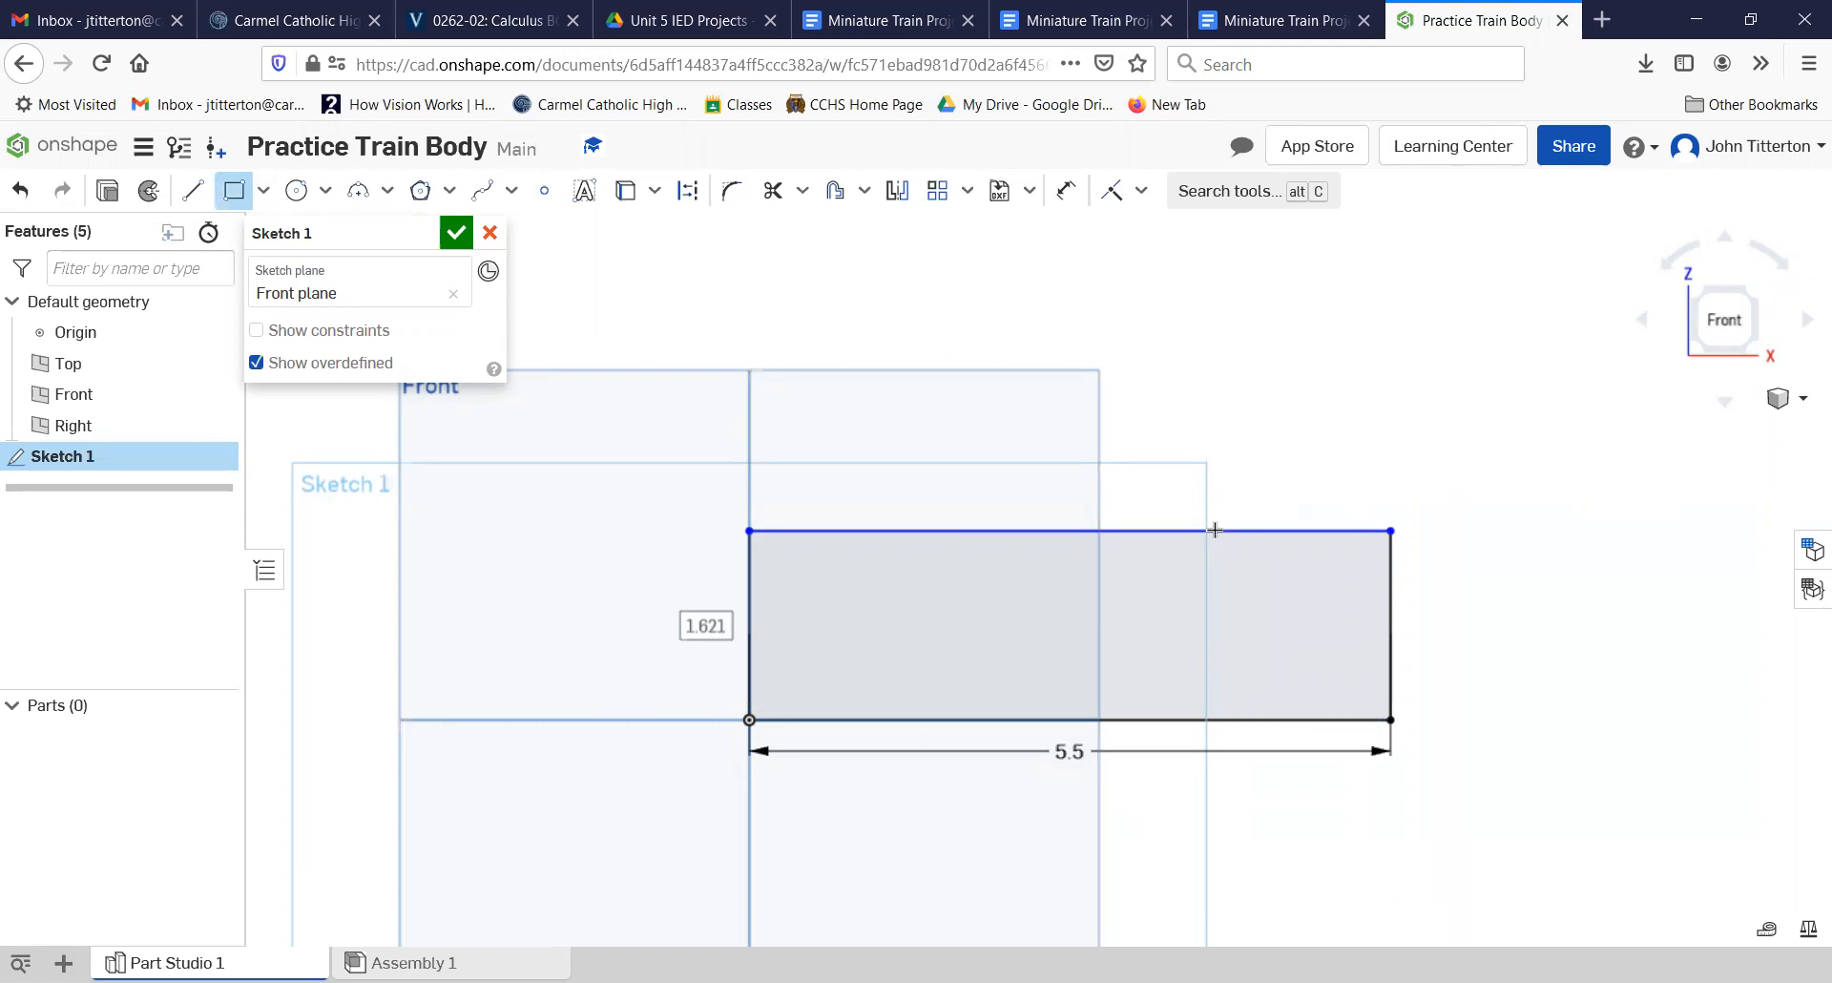
{"action": "key", "text": "BackSpace"}
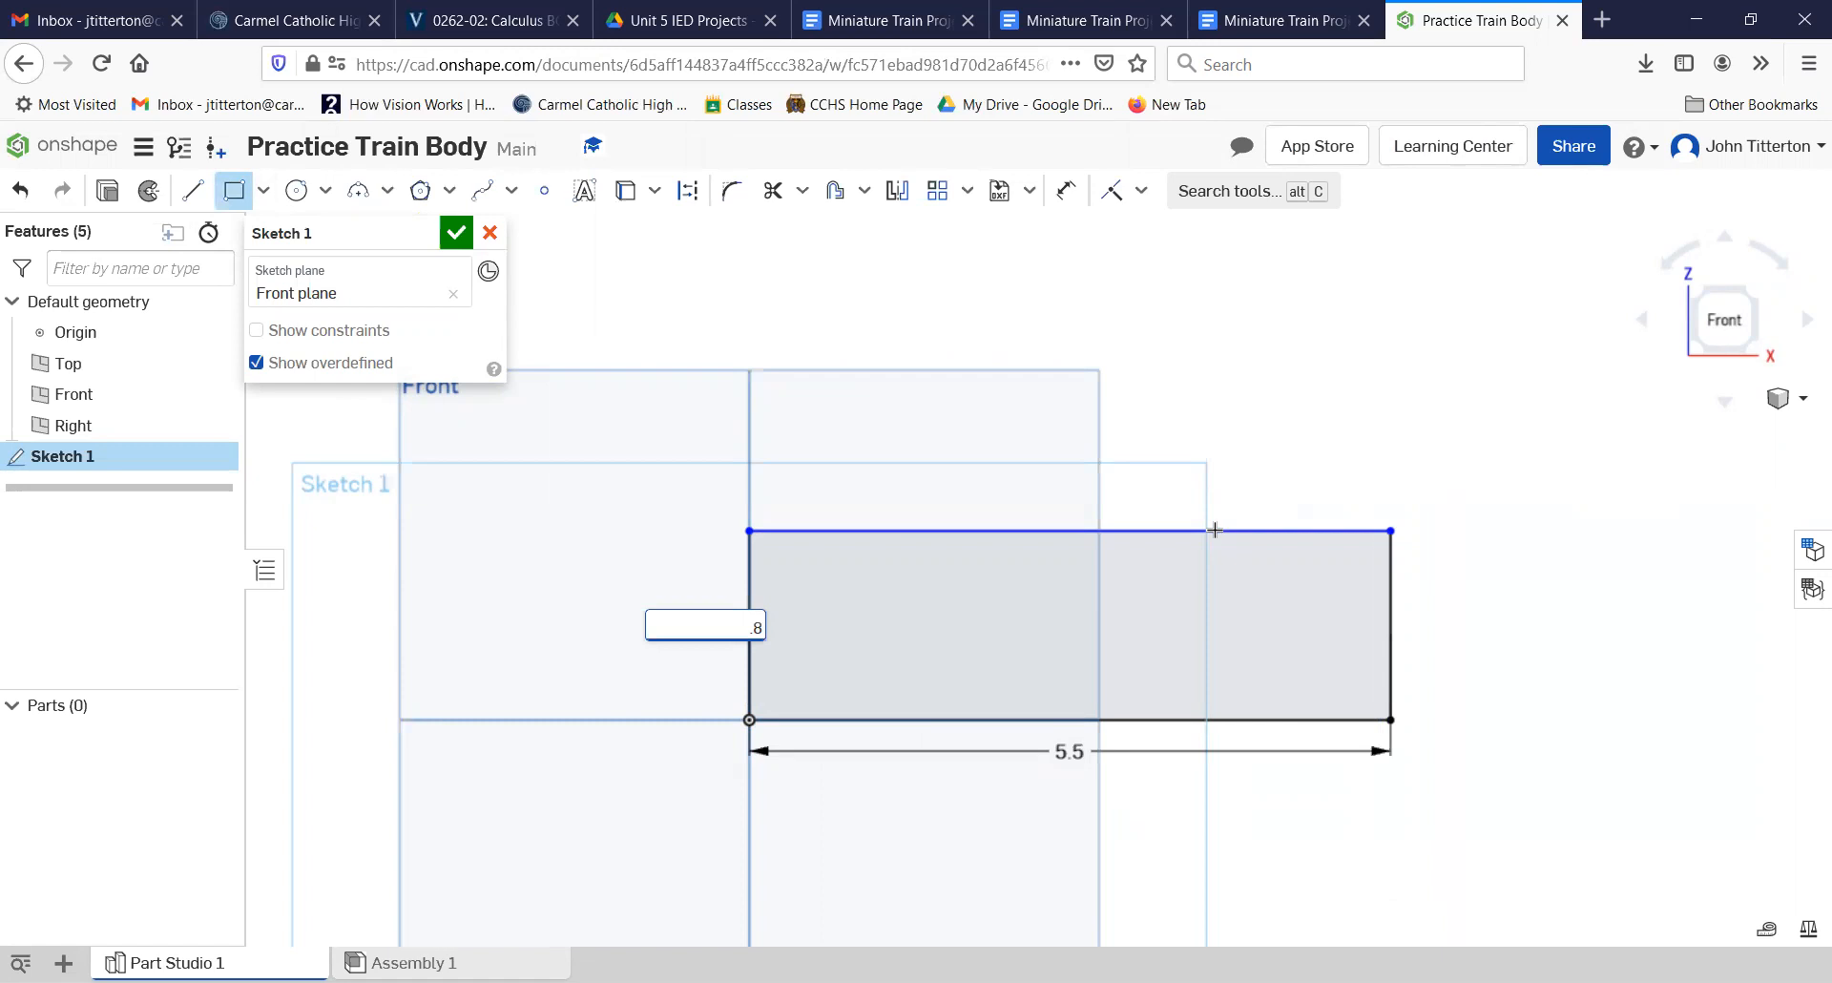
{"action": "key", "text": "Return"}
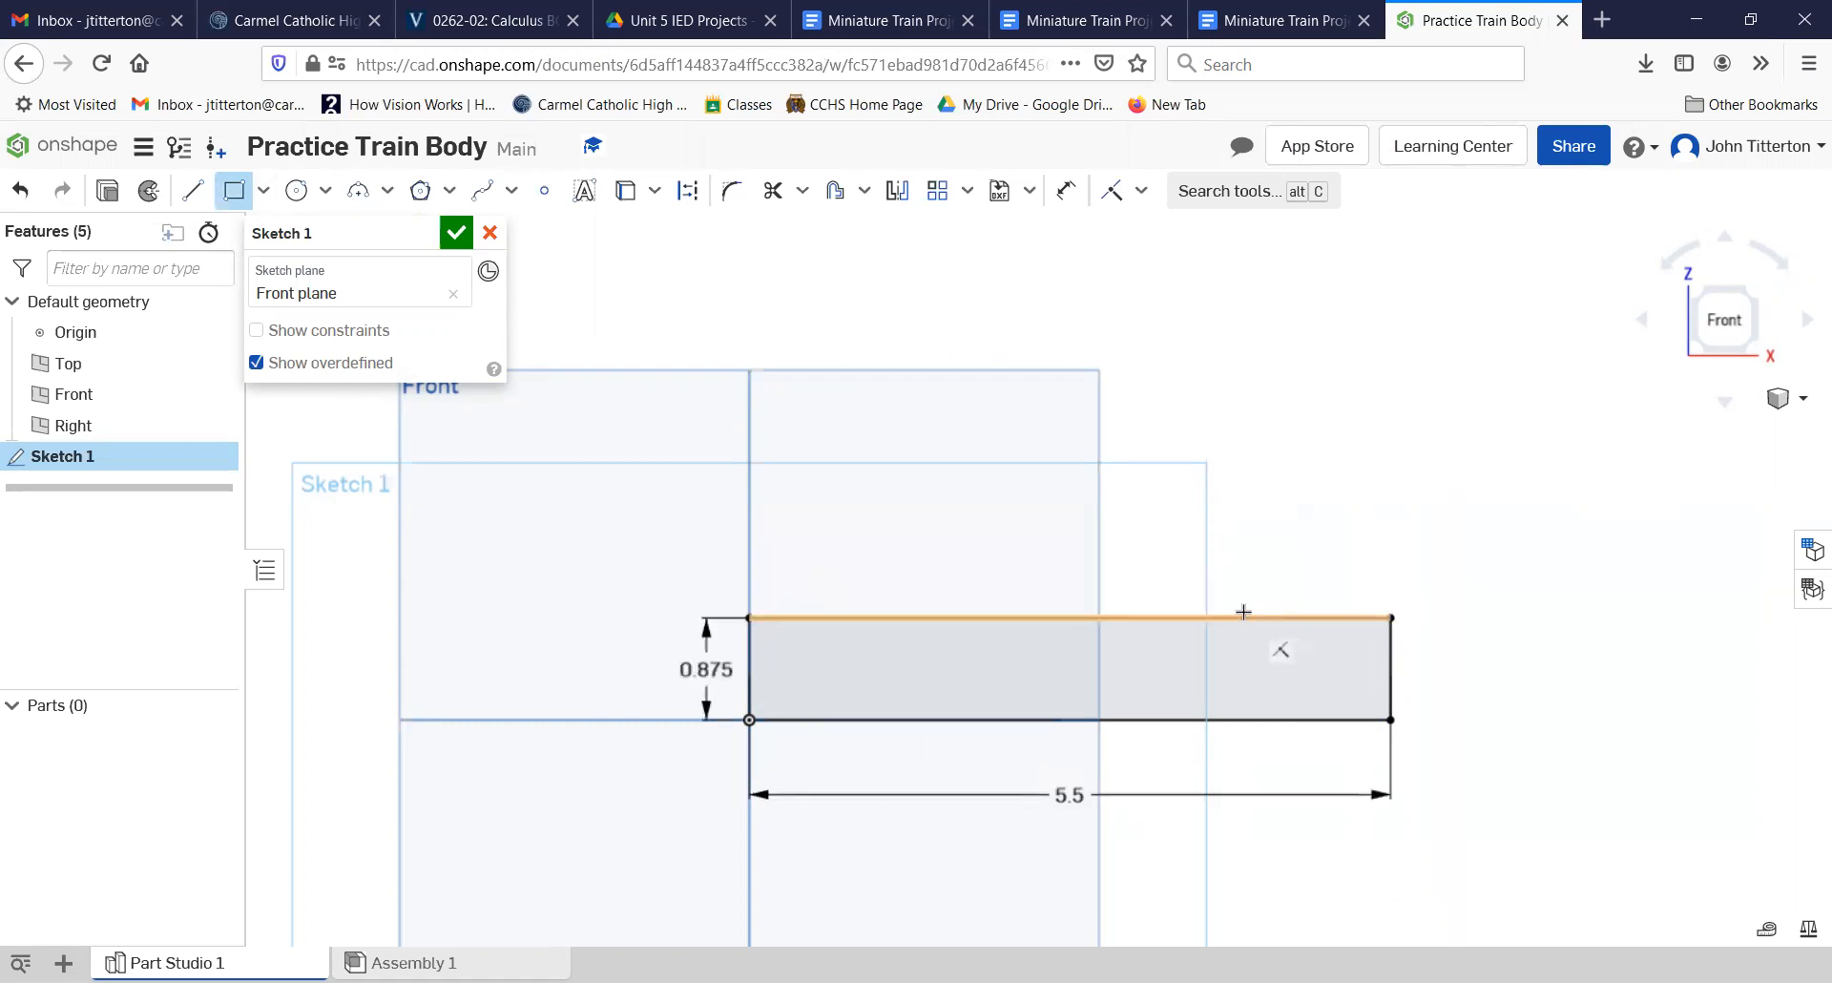
Step: Add a rectangle 1.75 wide and 2.35+0.375 high above the base's upper-right corner, and trim away the edge shared by both rectangles
{"action": "left_click", "coordinate": [230, 204]}
{"action": "left_click", "coordinate": [230, 204]}
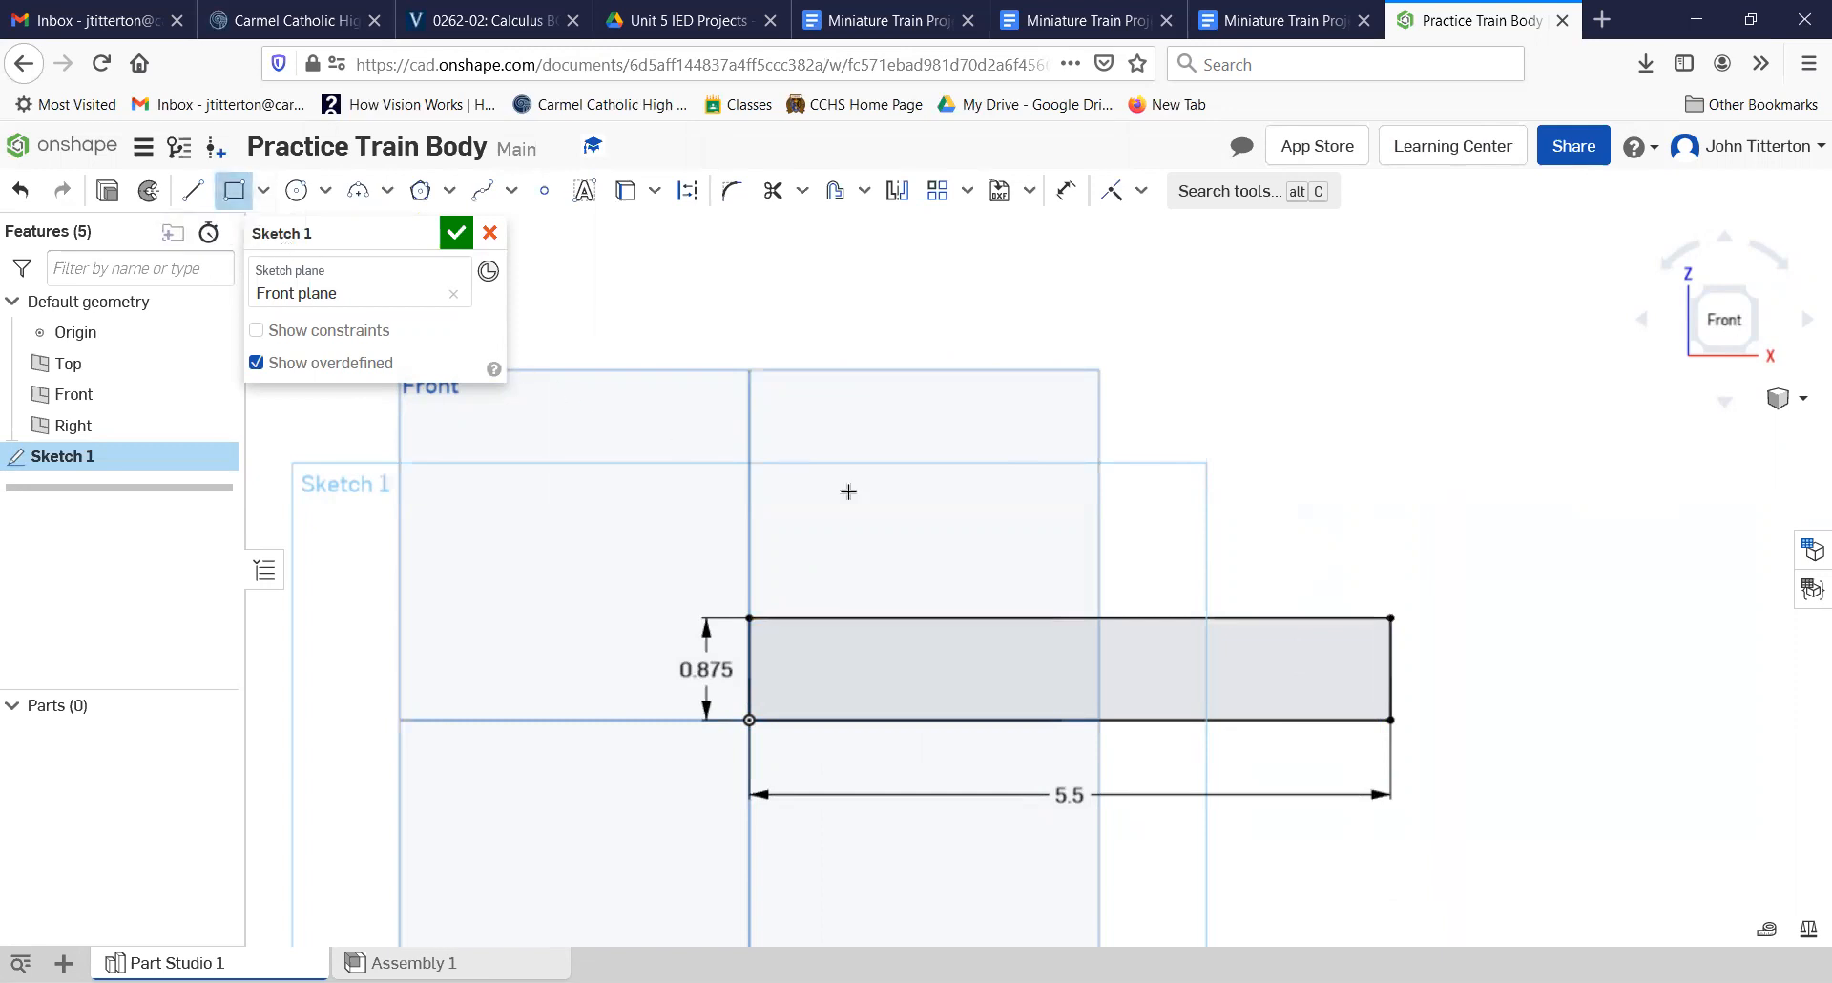
{"action": "left_click", "coordinate": [1389, 617]}
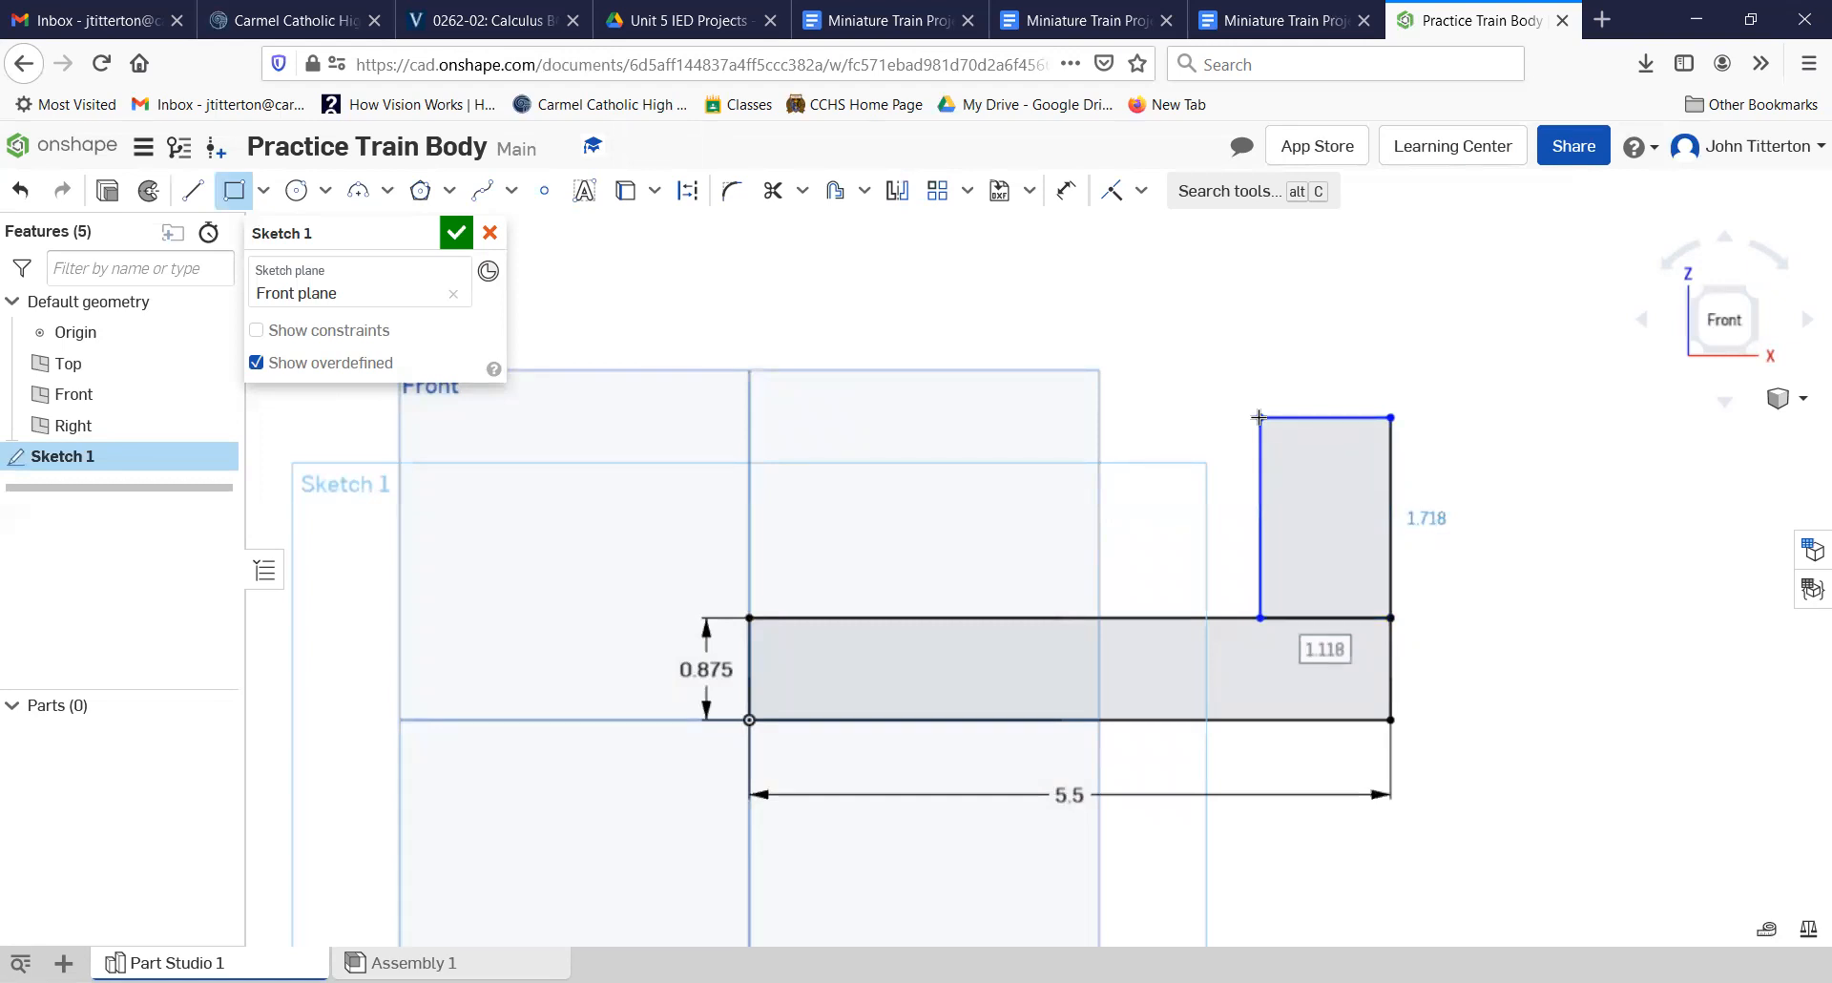
{"action": "type", "text": "1.75"}
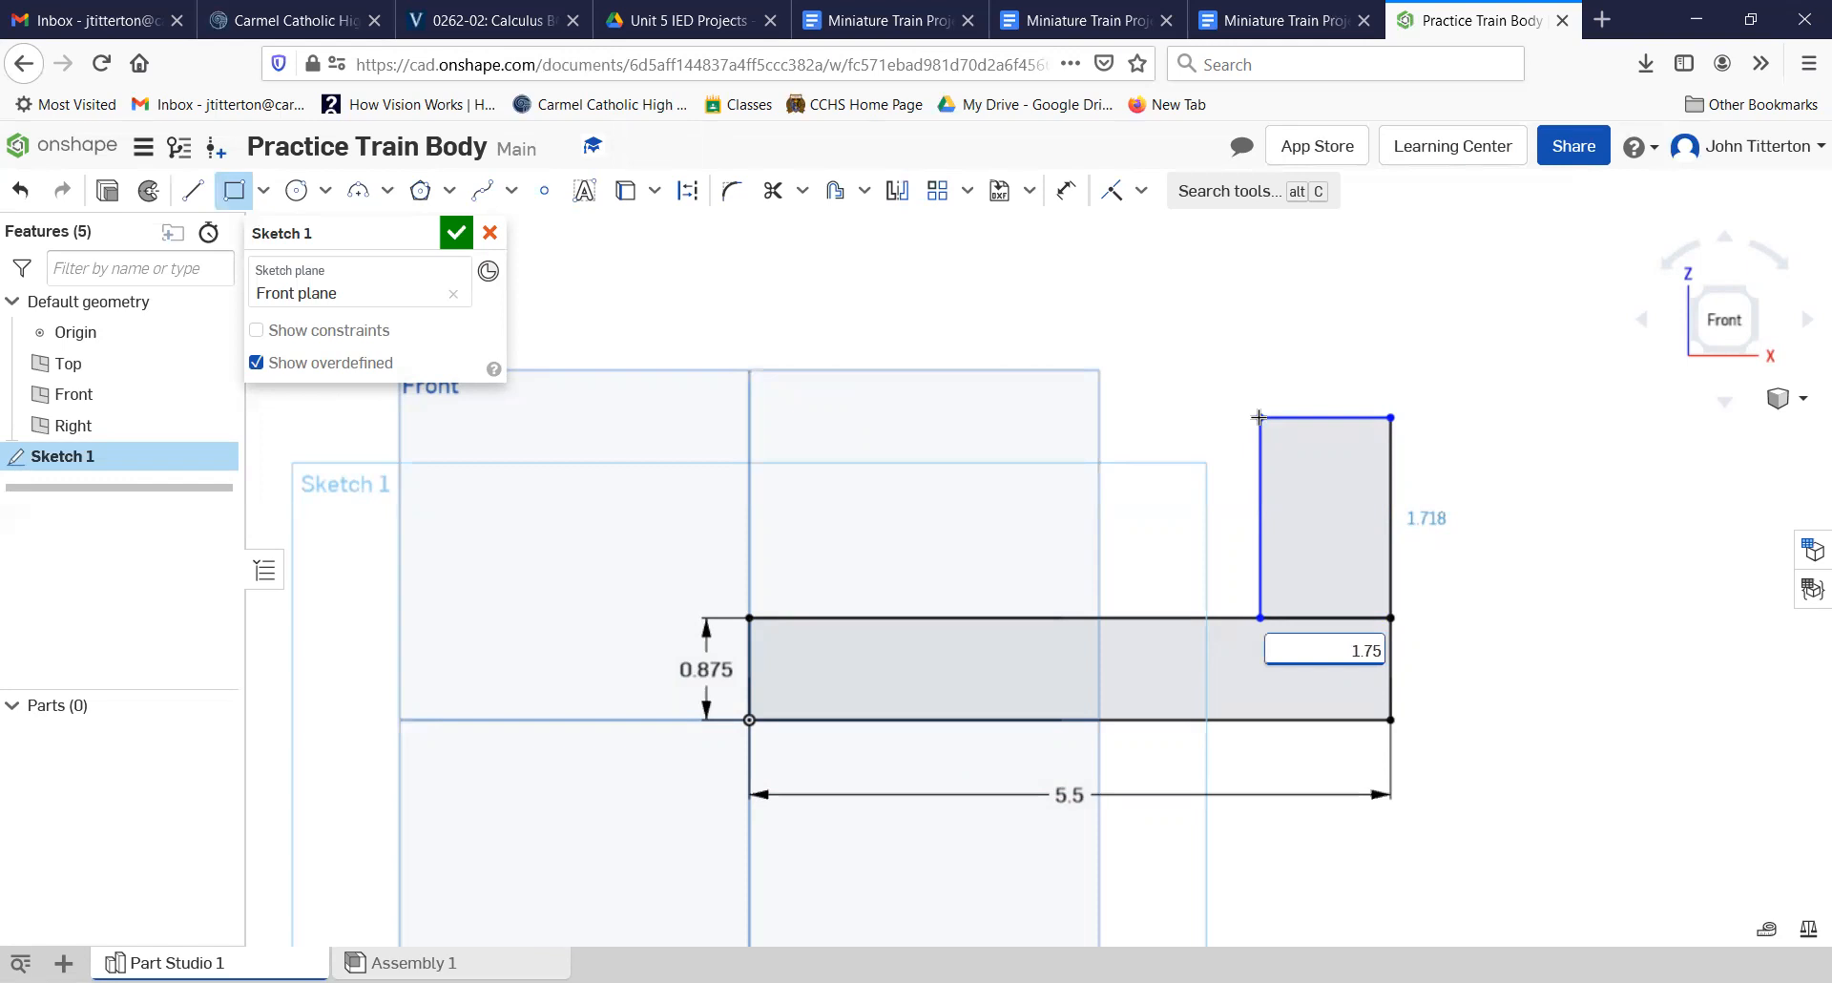
{"action": "key", "text": "Tab"}
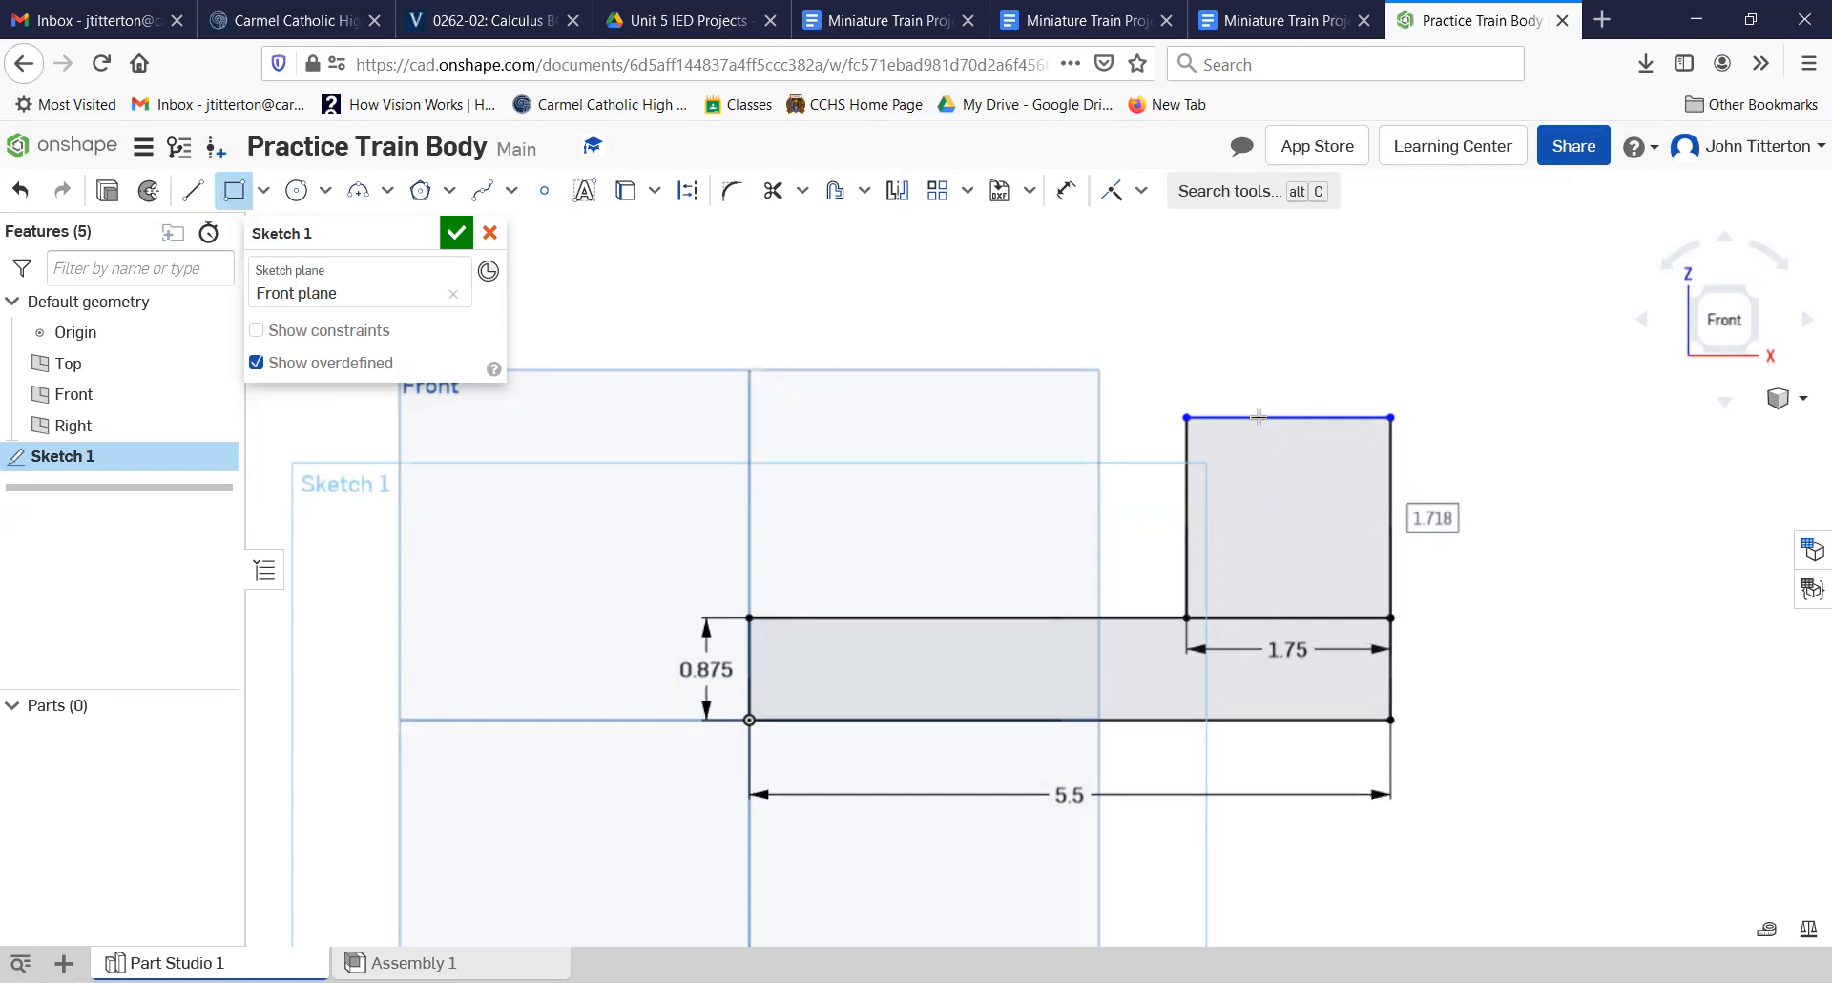
{"action": "type", "text": "2.35"}
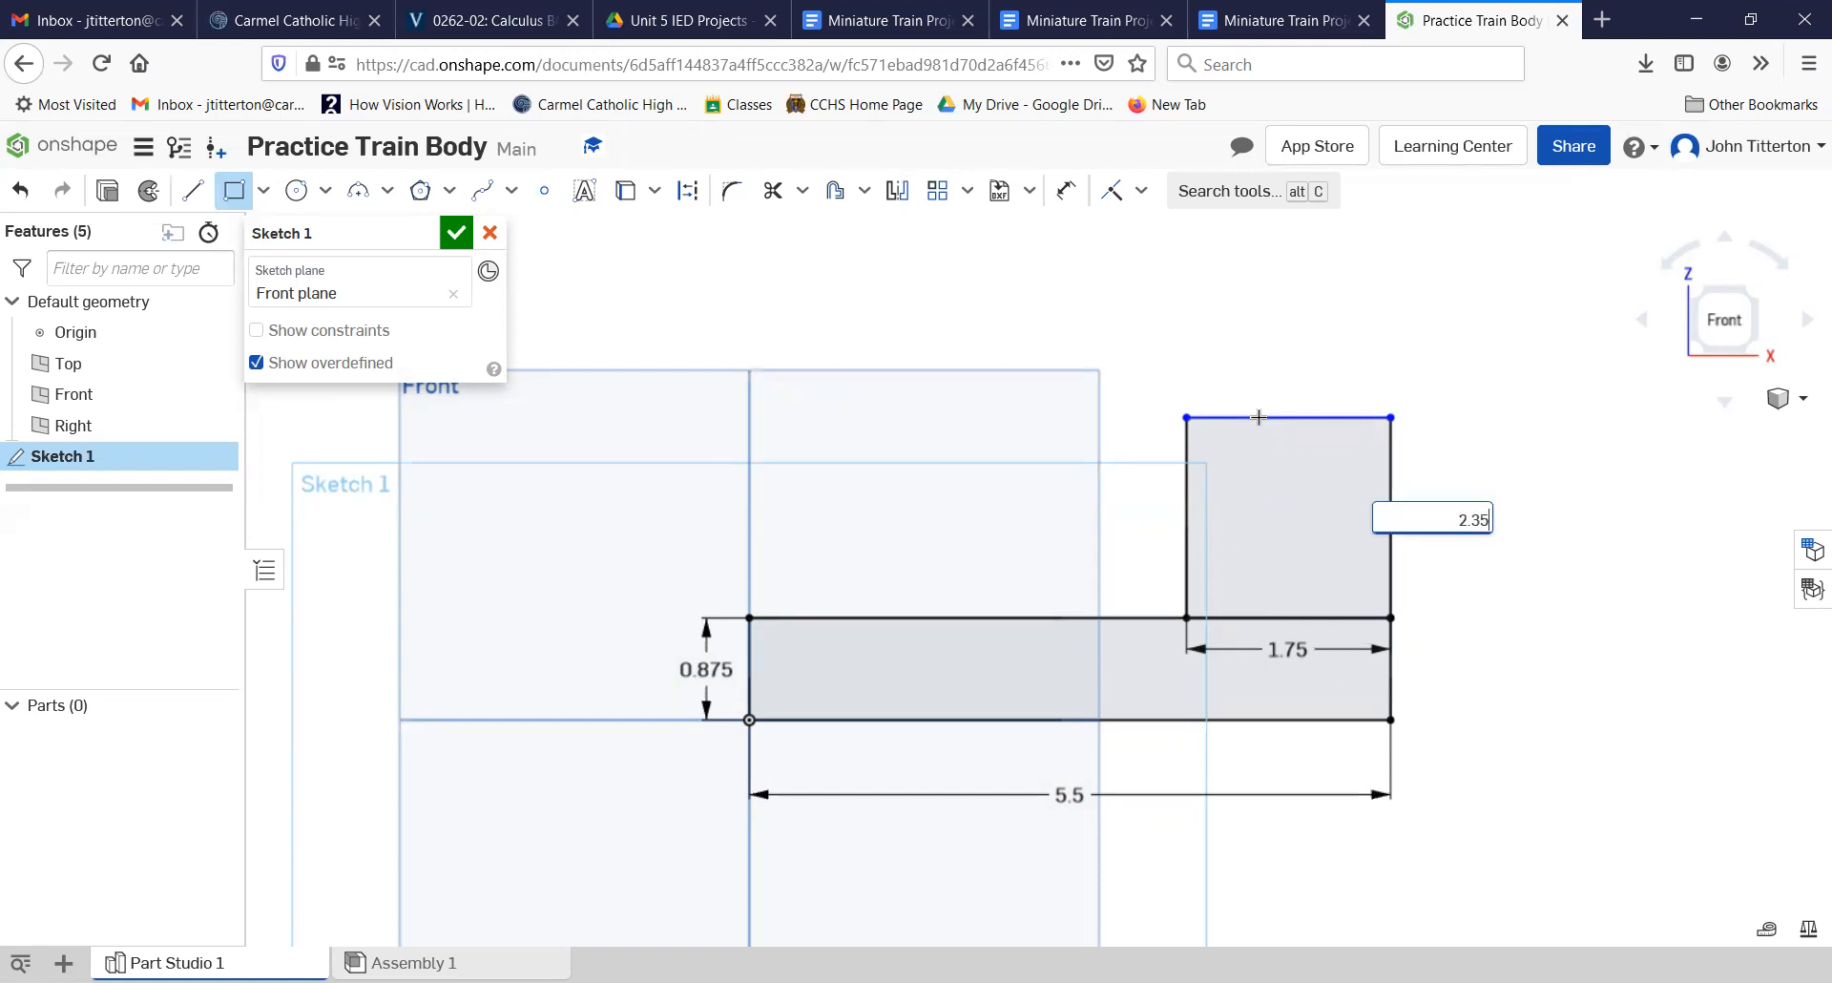
{"action": "type", "text": "+0.375"}
{"action": "key", "text": "Return"}
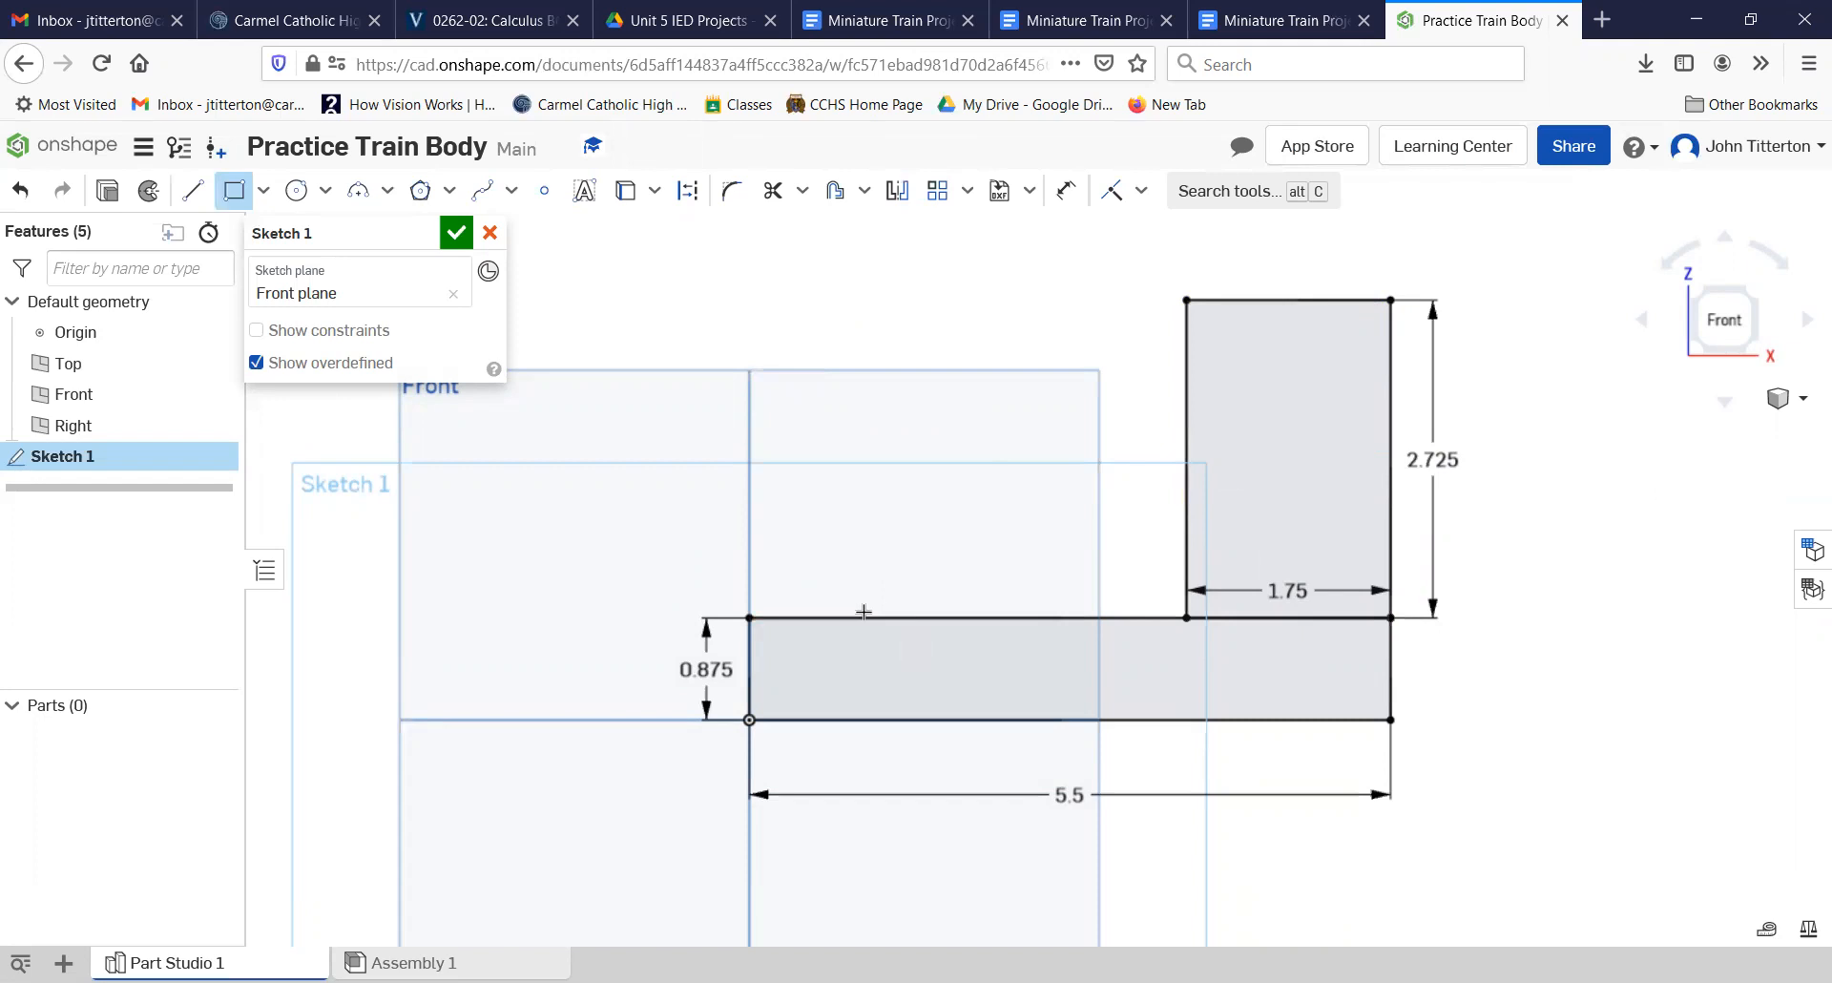
{"action": "left_click", "coordinate": [774, 194]}
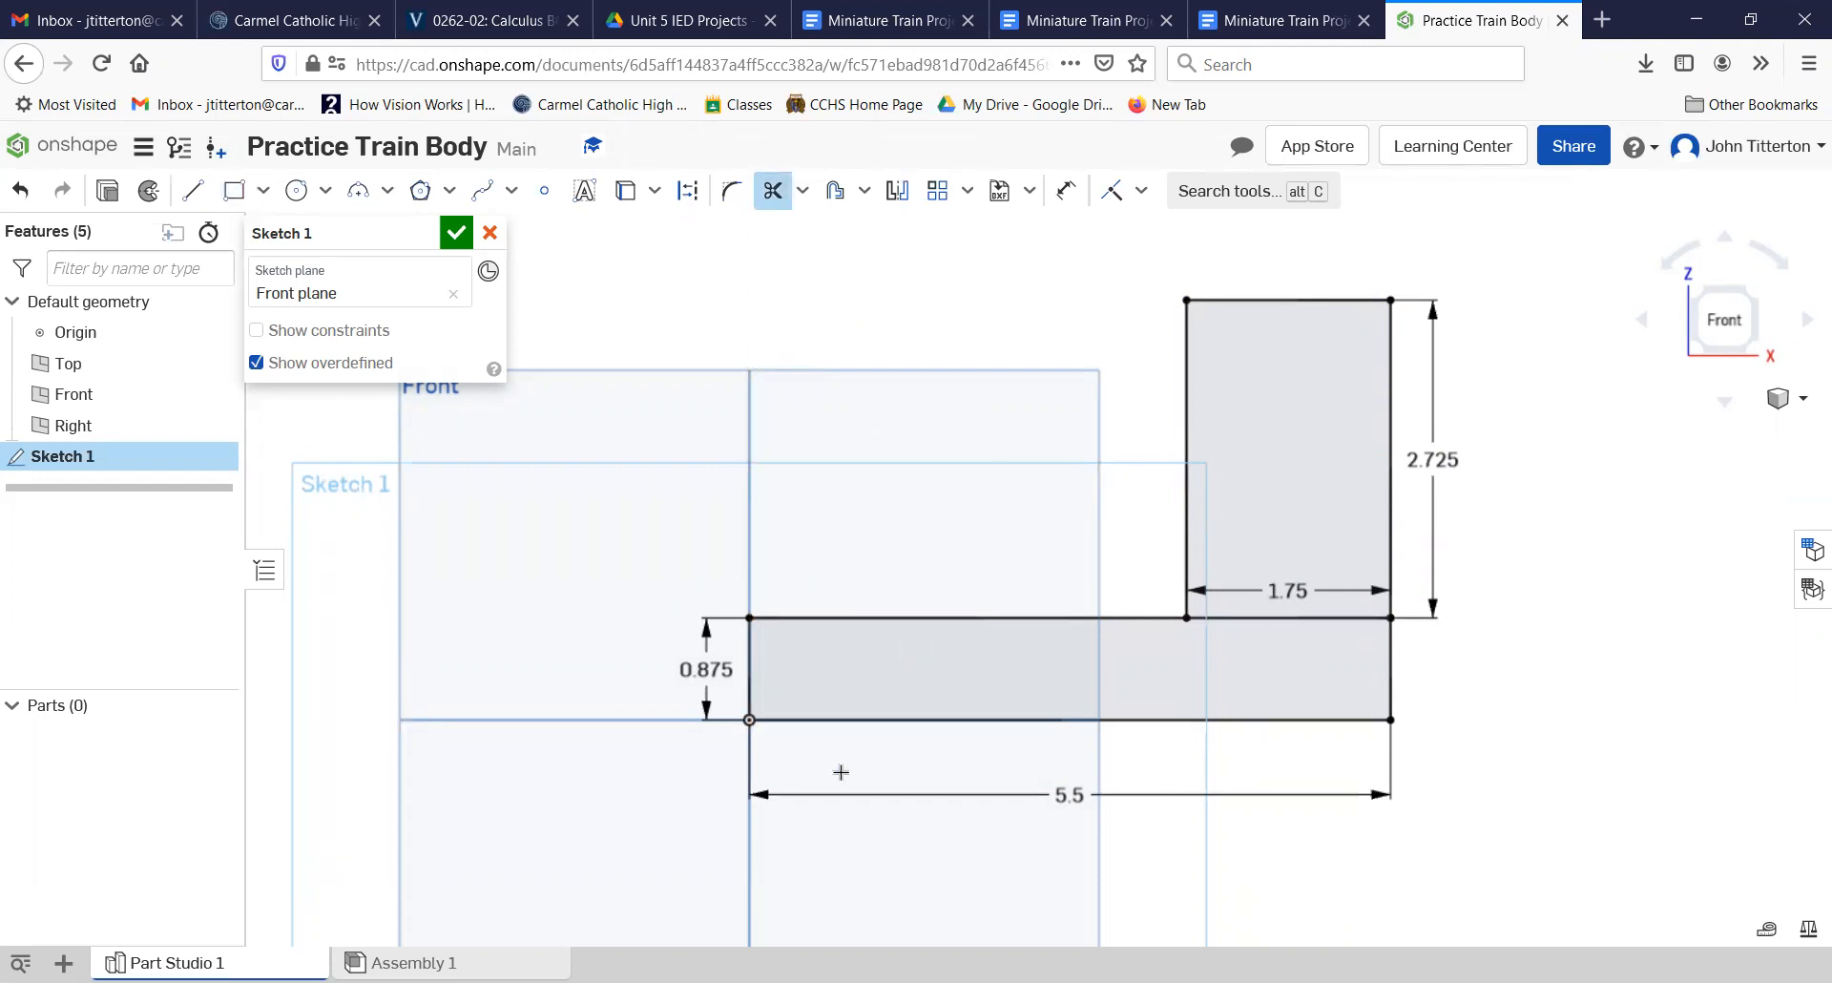
{"action": "left_click", "coordinate": [1314, 616]}
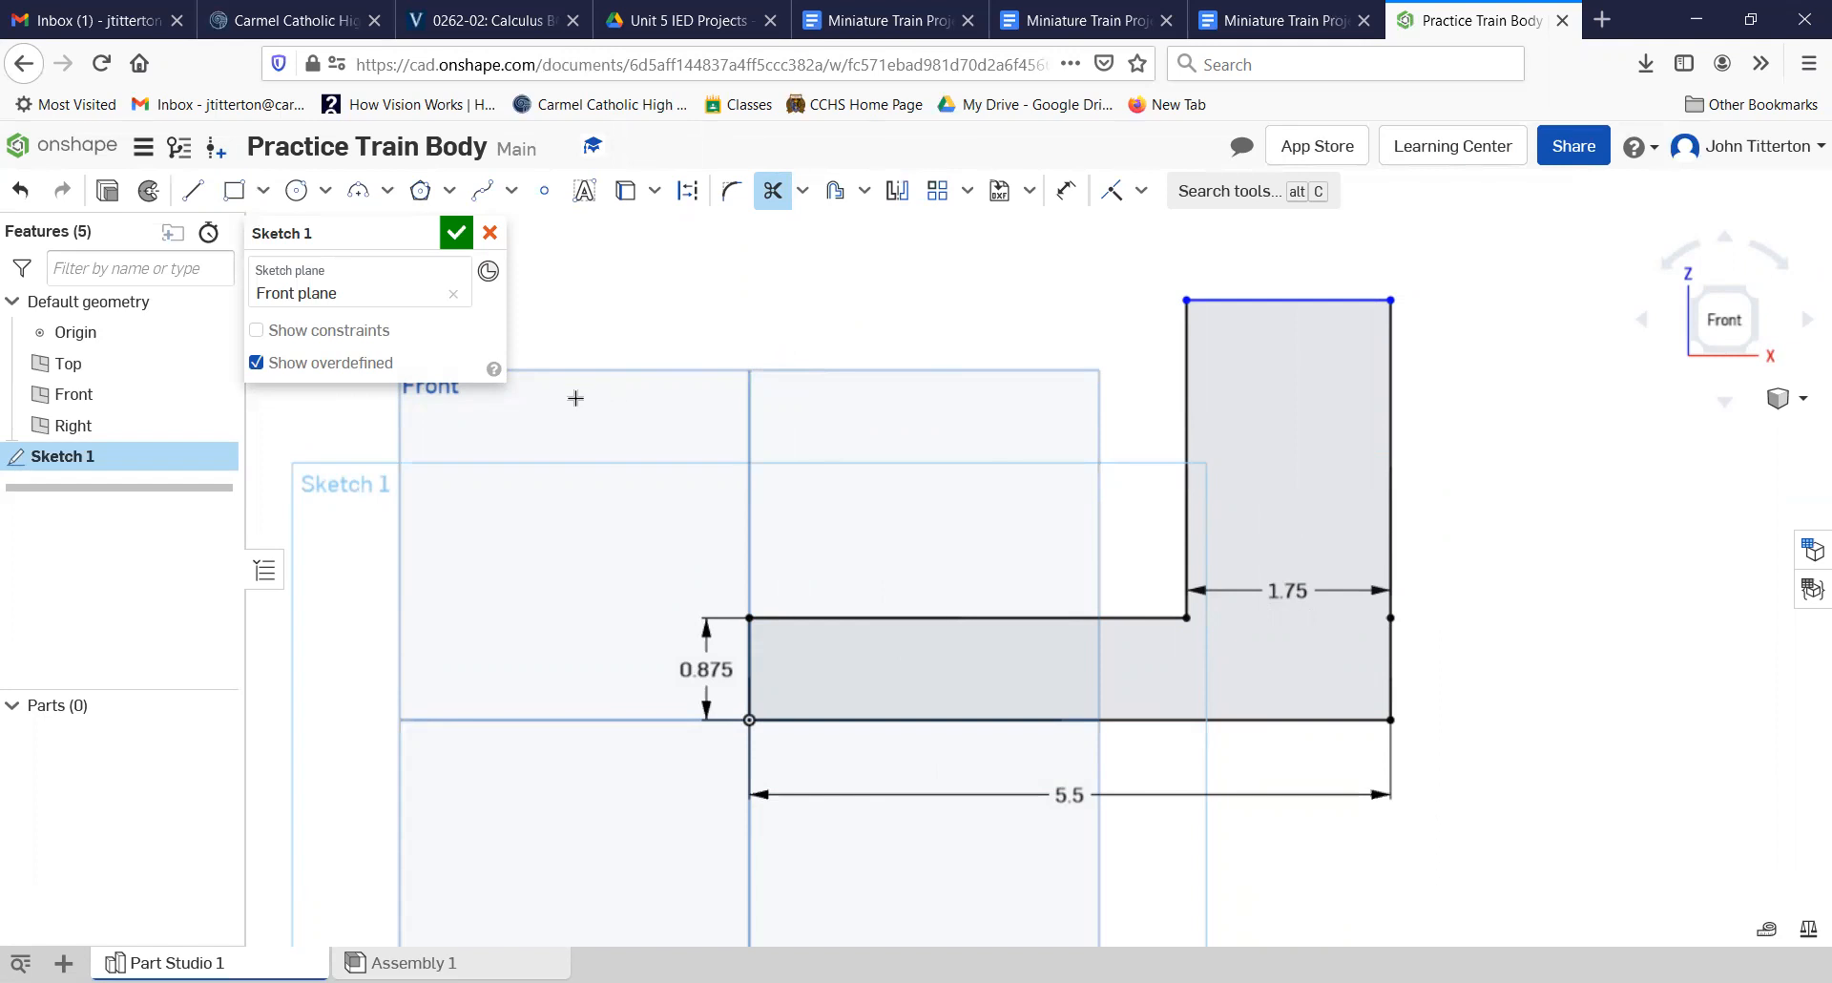
Step: Draw a 0.25 long horizontal line inward from the right edge of the upright section, partway up
{"action": "left_click", "coordinate": [191, 191]}
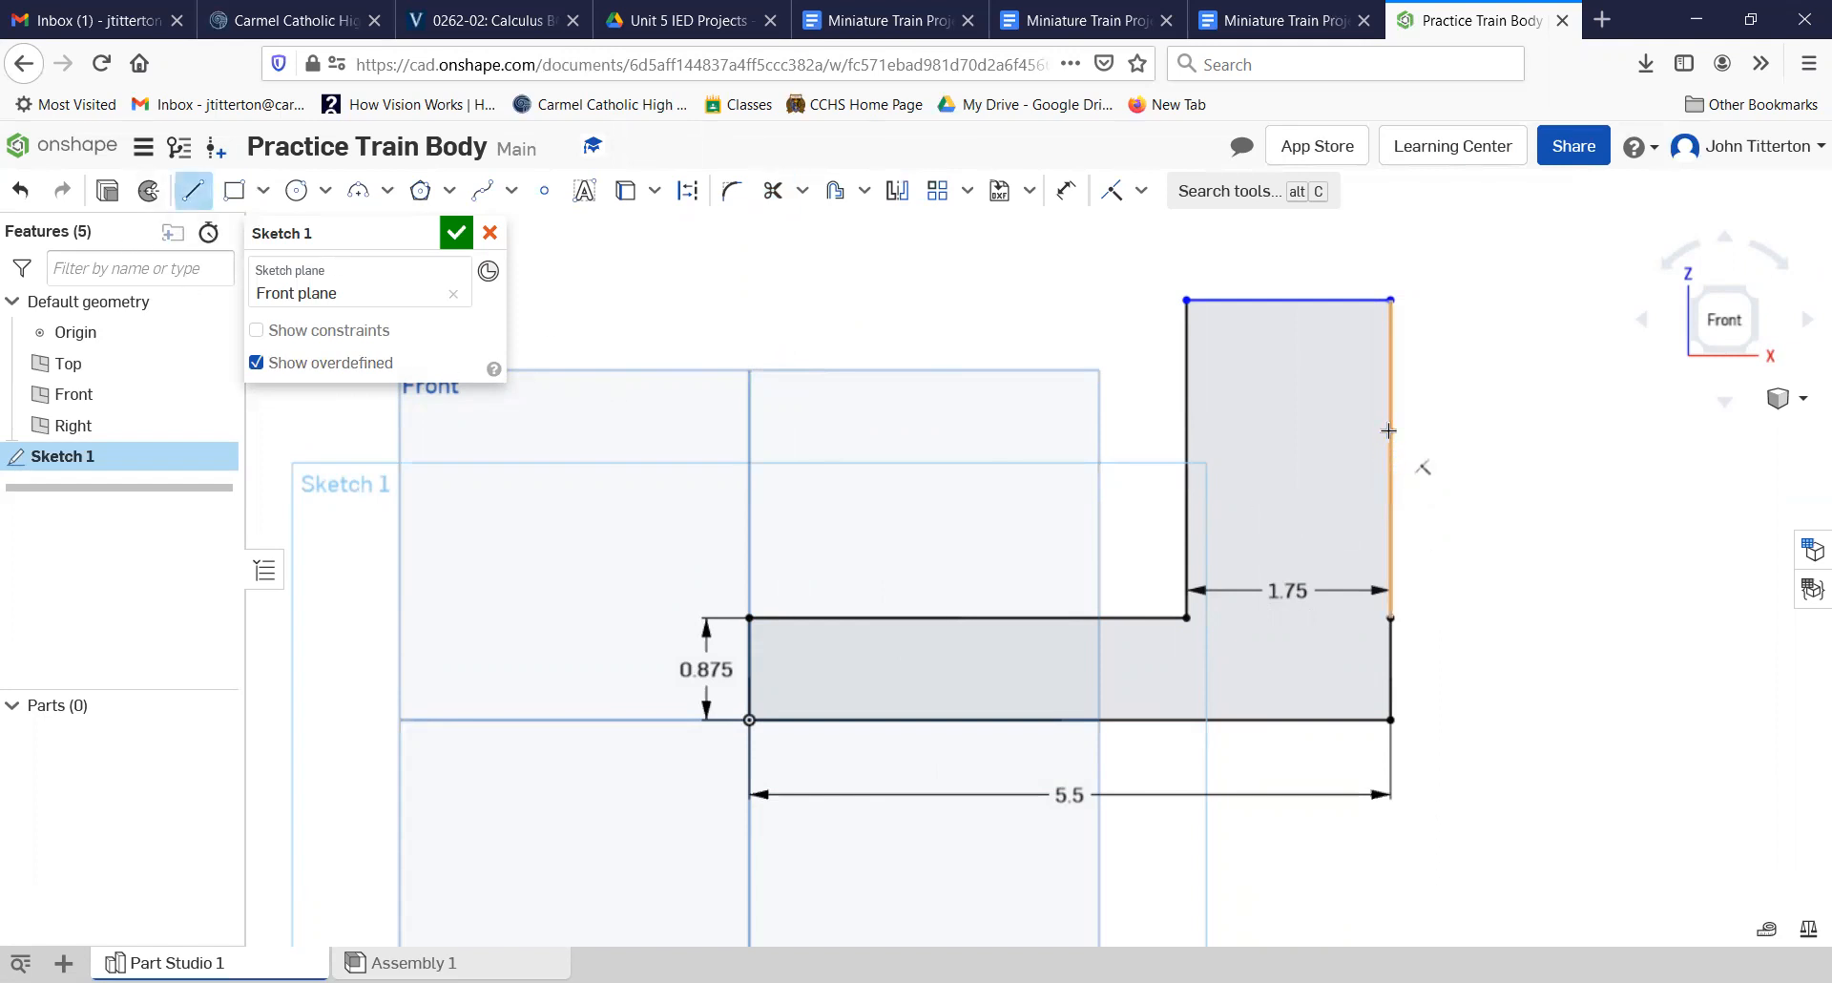
{"action": "left_click", "coordinate": [1389, 431]}
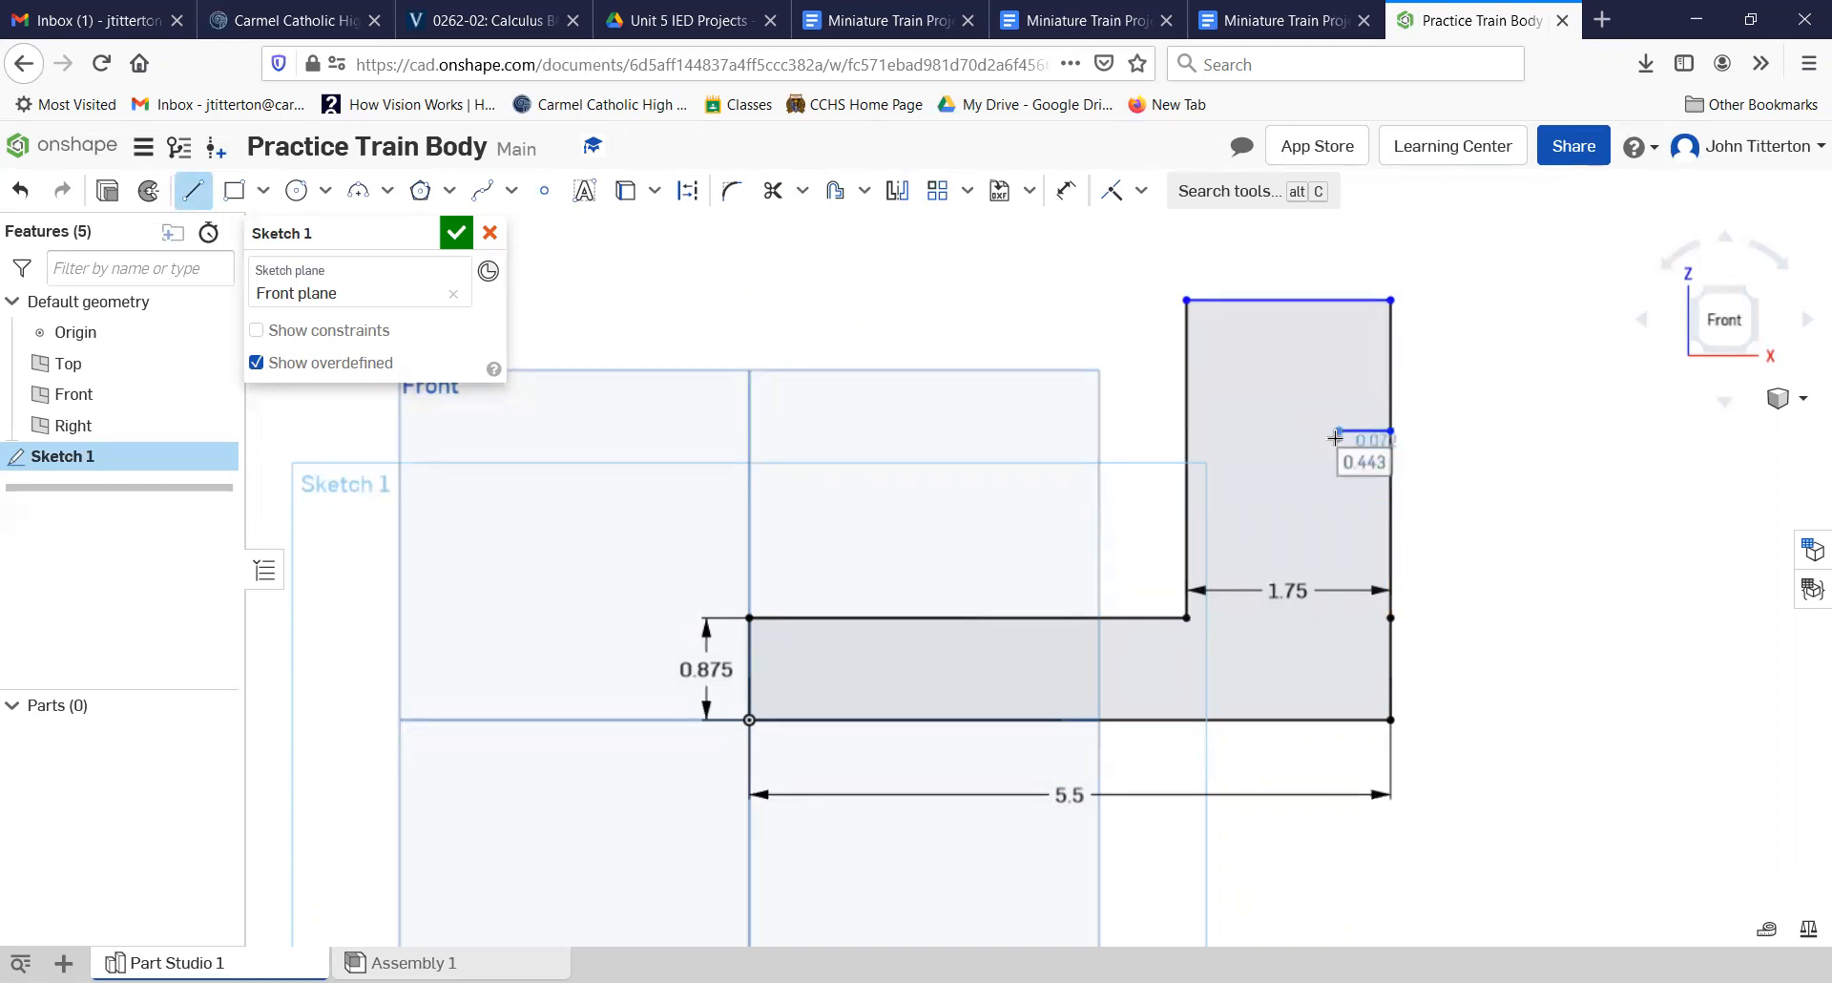
{"action": "type", "text": "."}
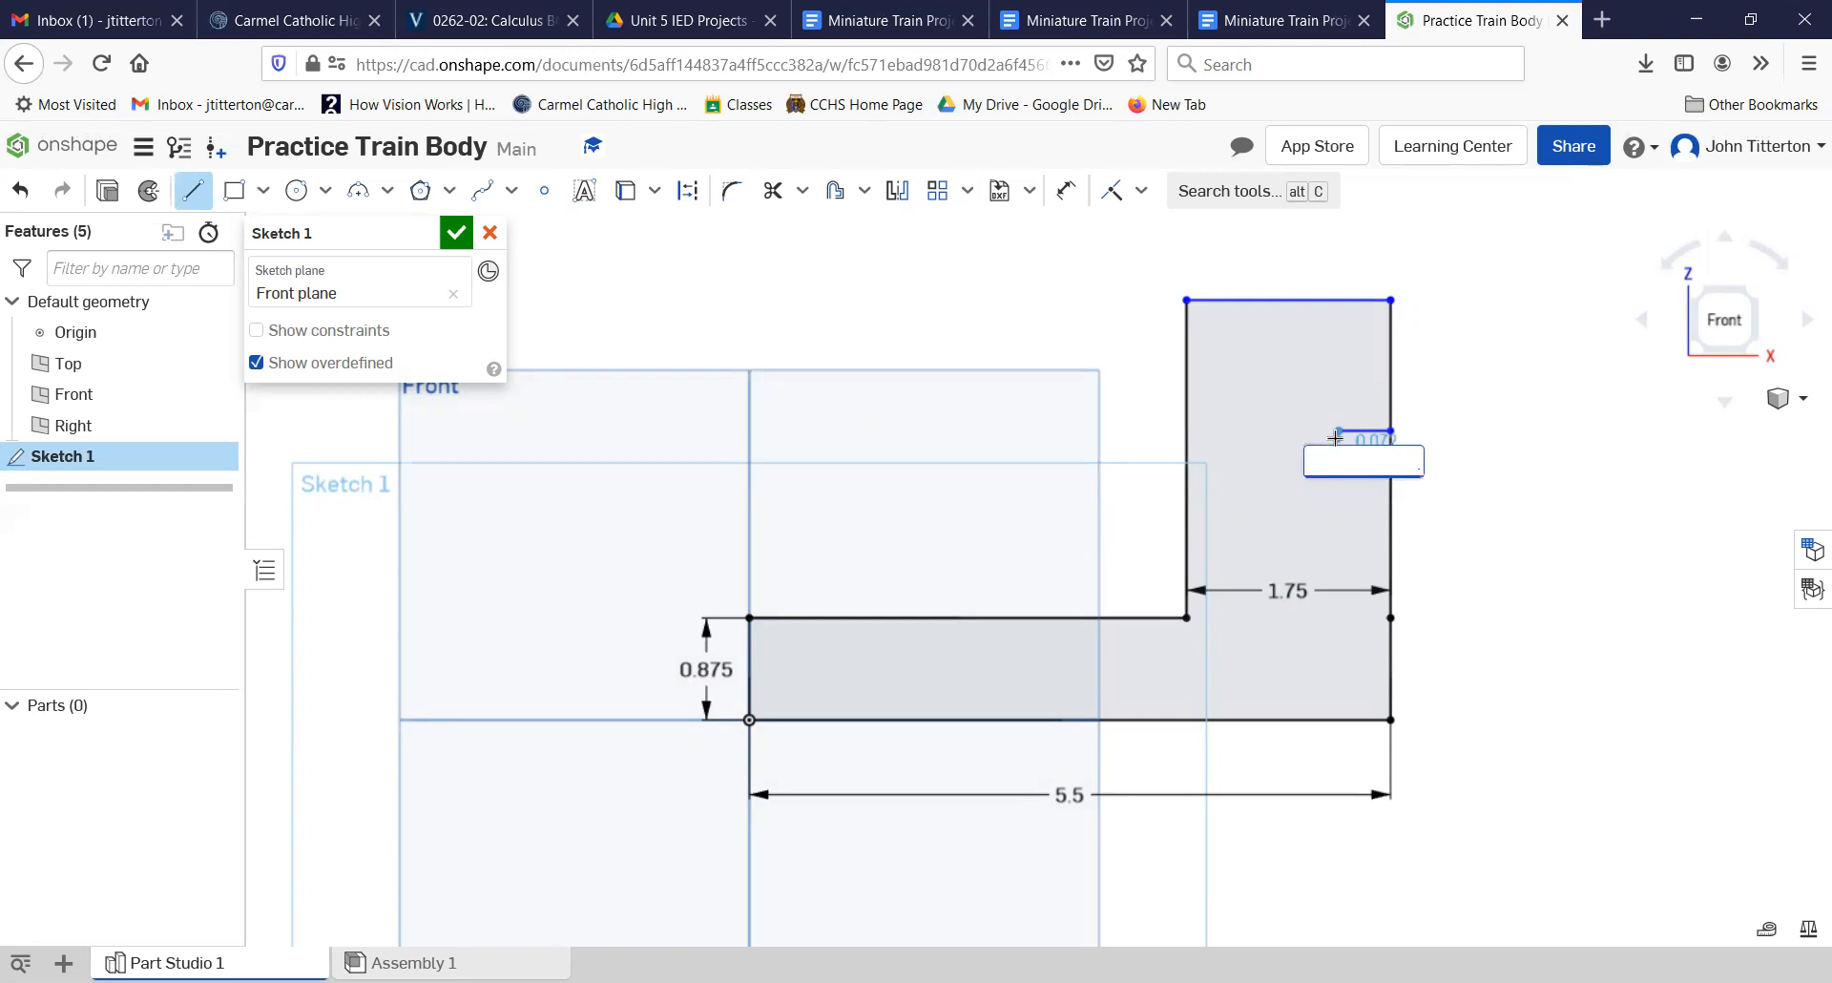
{"action": "type", "text": "25"}
{"action": "key", "text": "Return"}
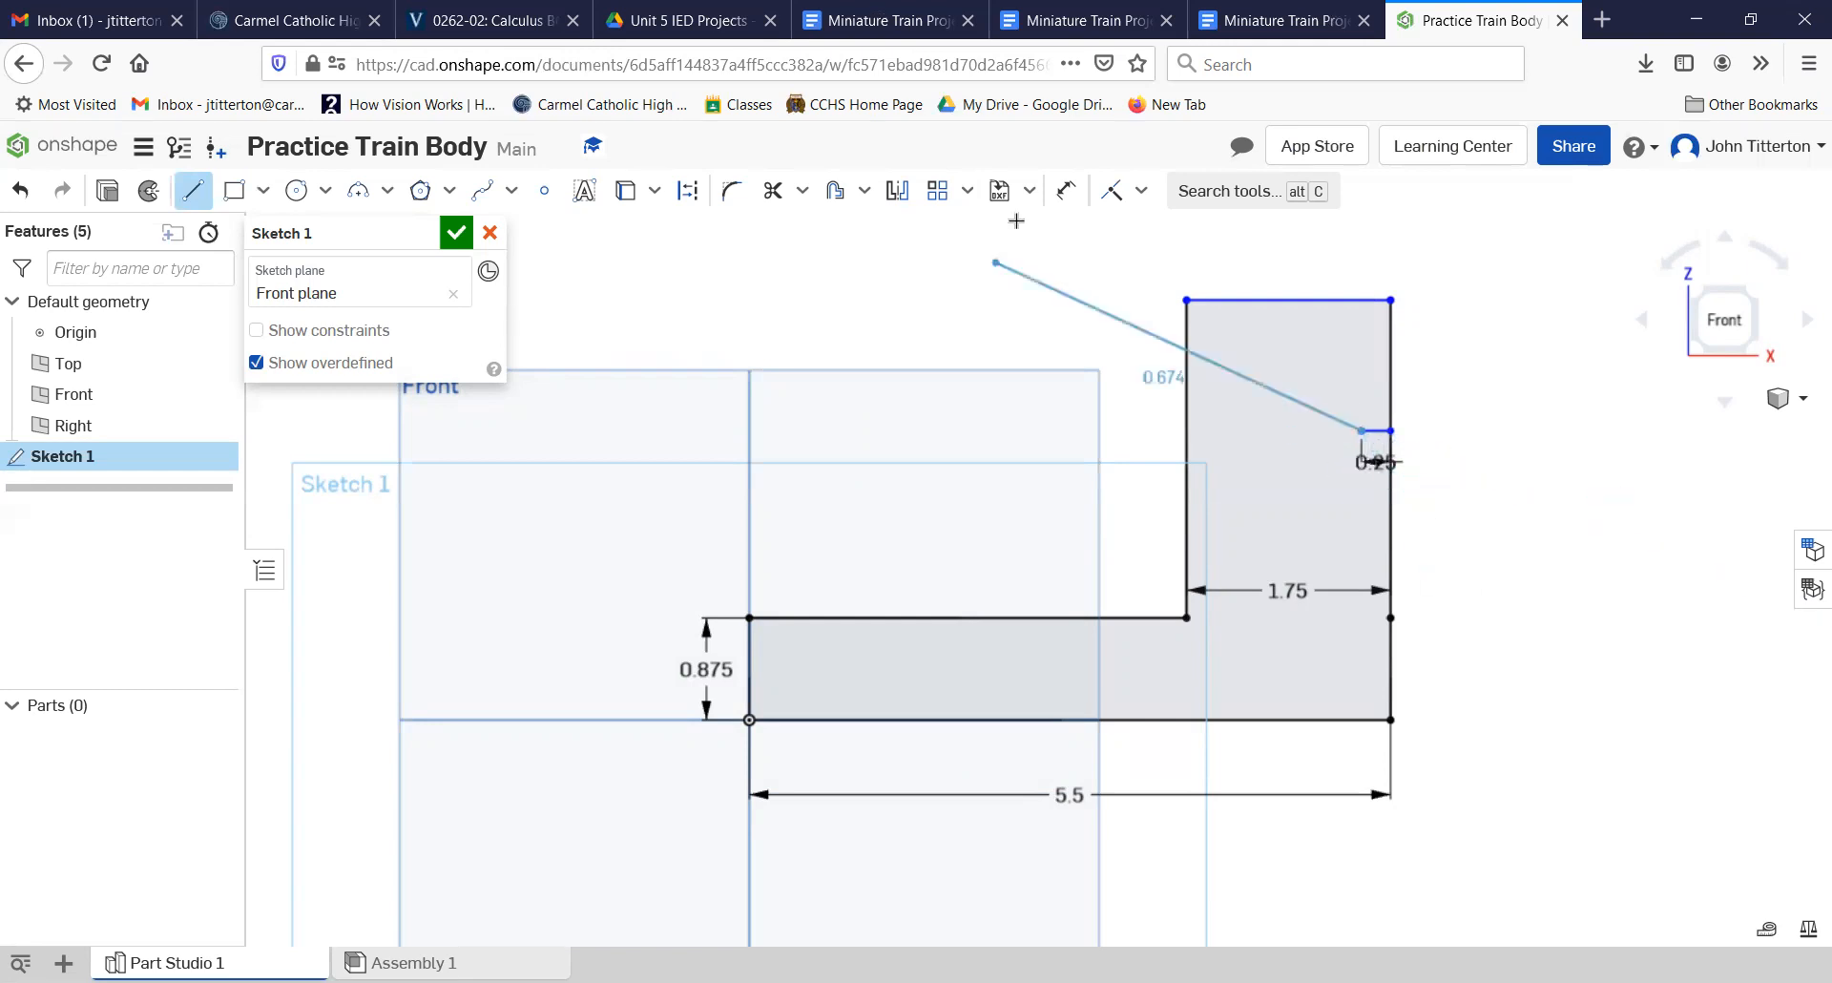
Step: Dimension the short horizontal line's outer end 1.75 above the base's lower-right corner
{"action": "left_click", "coordinate": [1069, 194]}
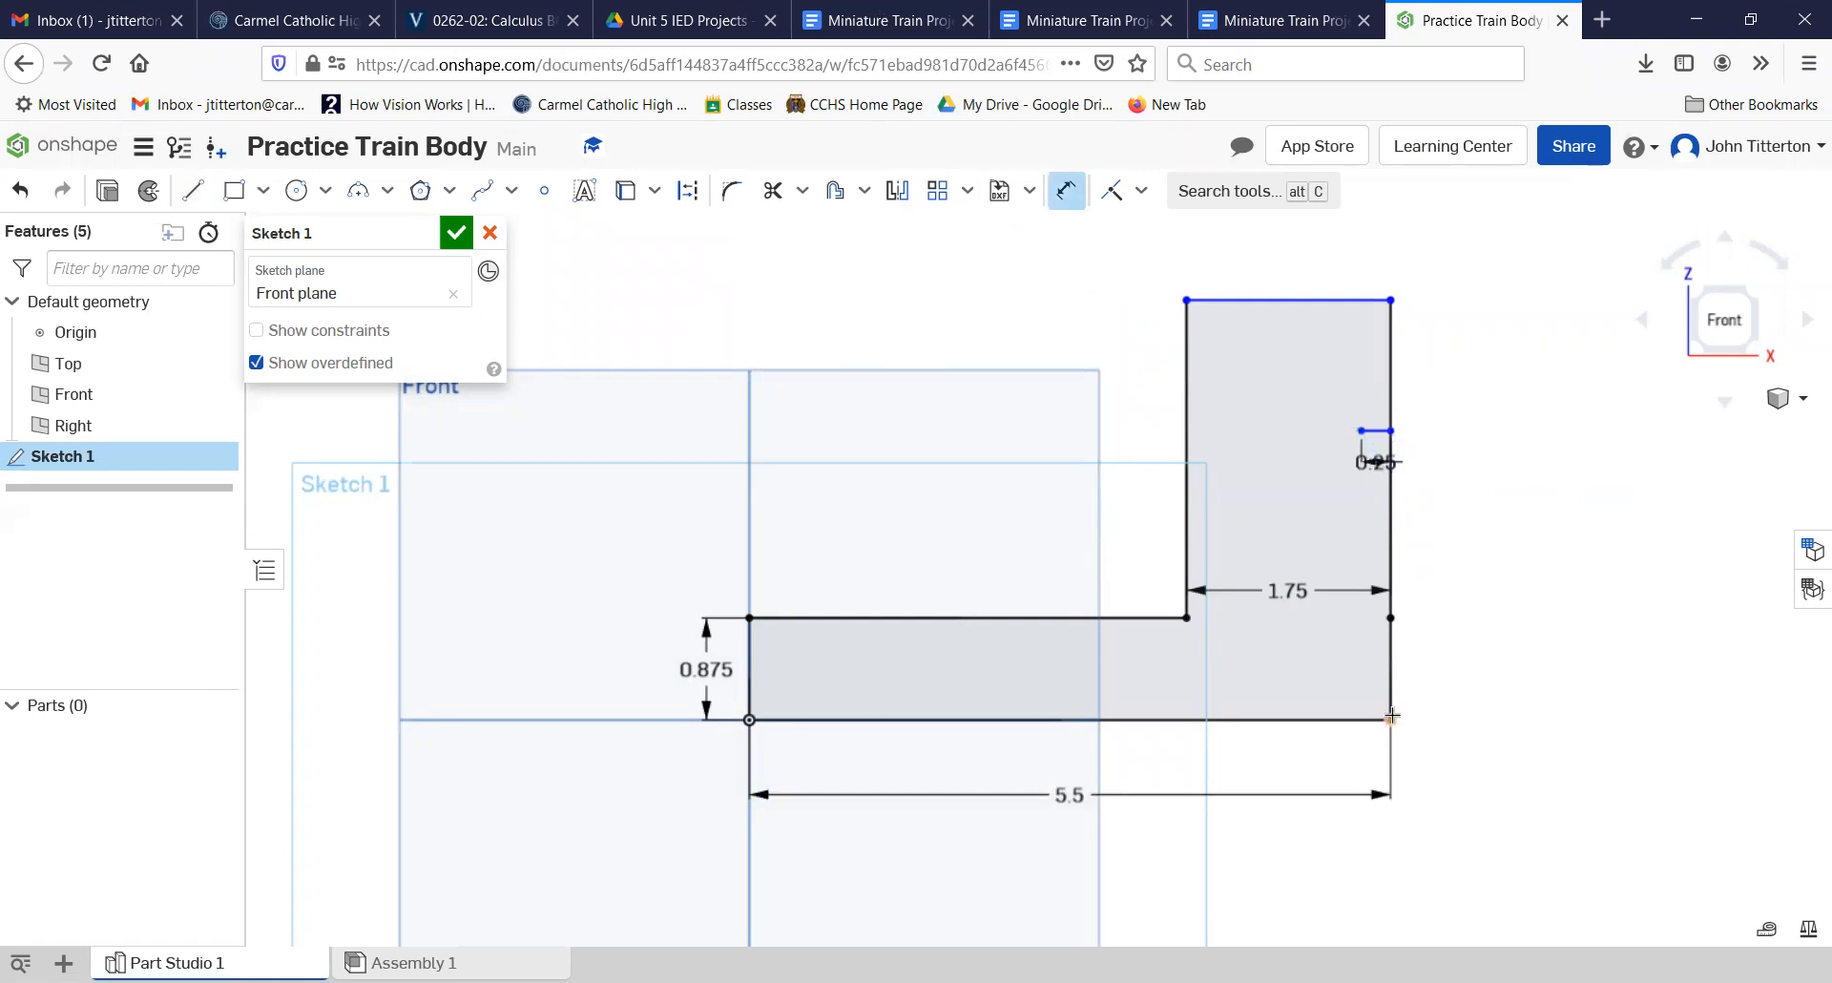
{"action": "left_click", "coordinate": [1389, 719]}
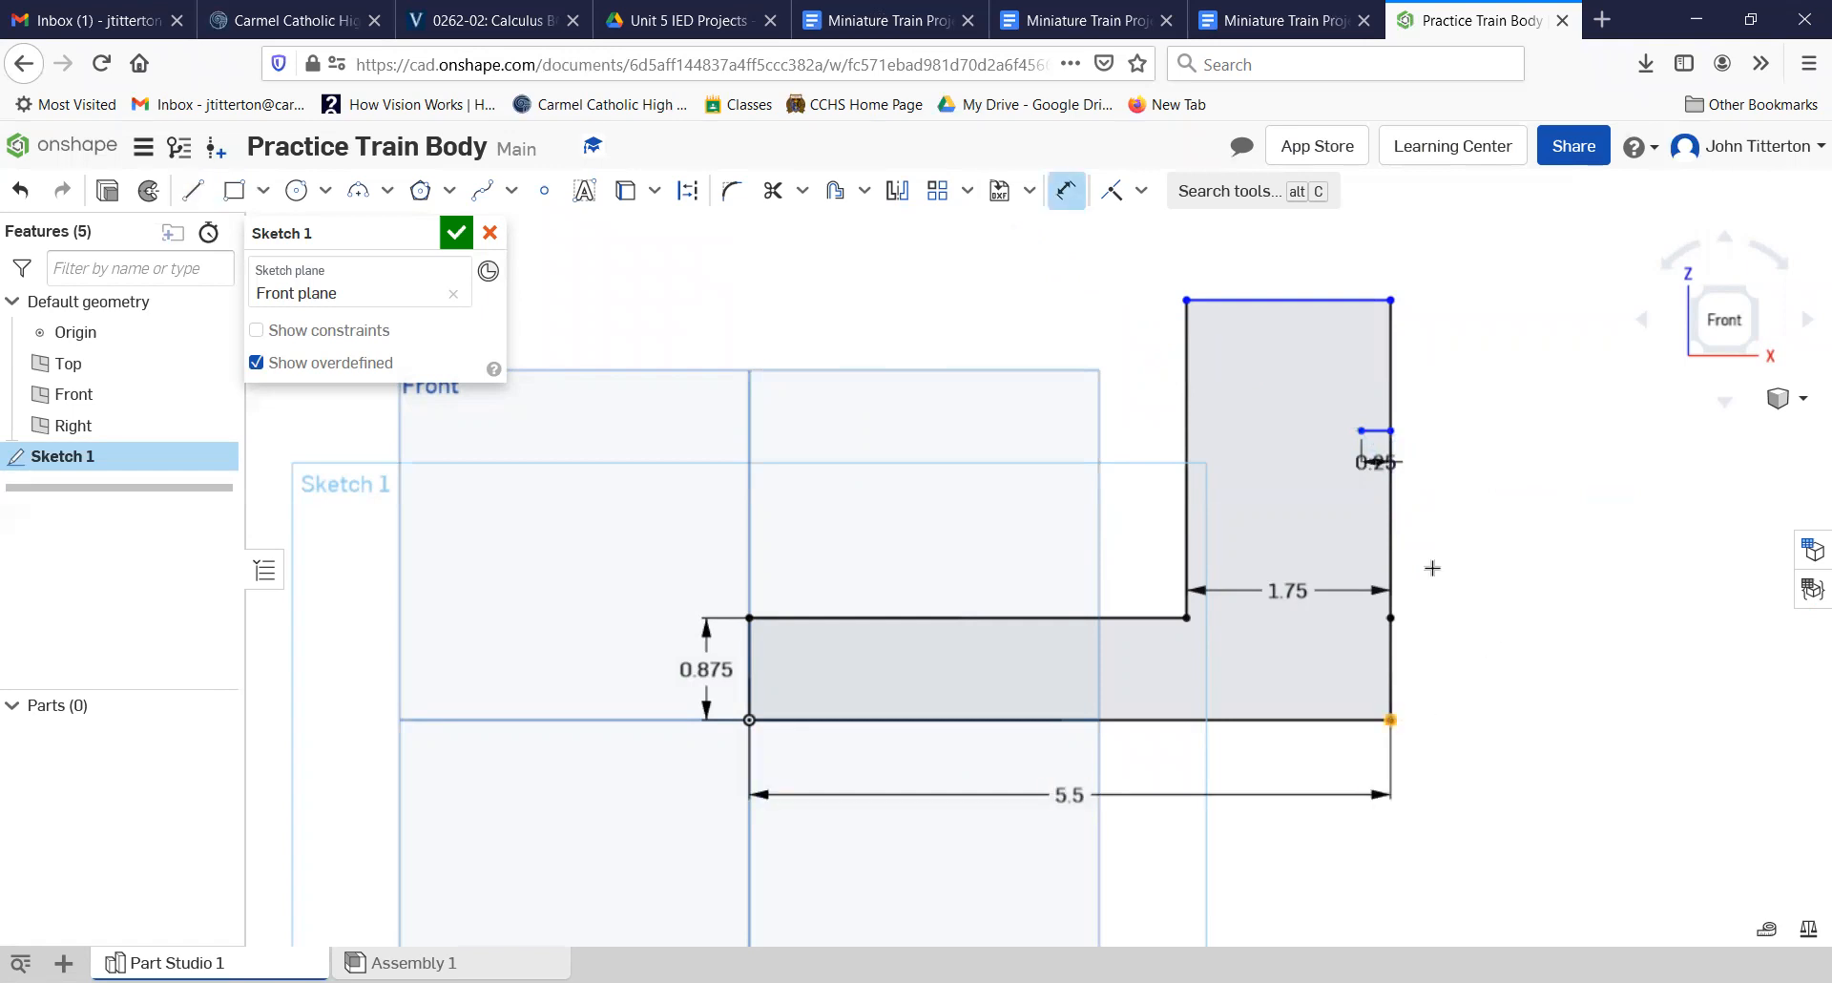
{"action": "left_click", "coordinate": [1390, 430]}
{"action": "left_click", "coordinate": [1481, 518]}
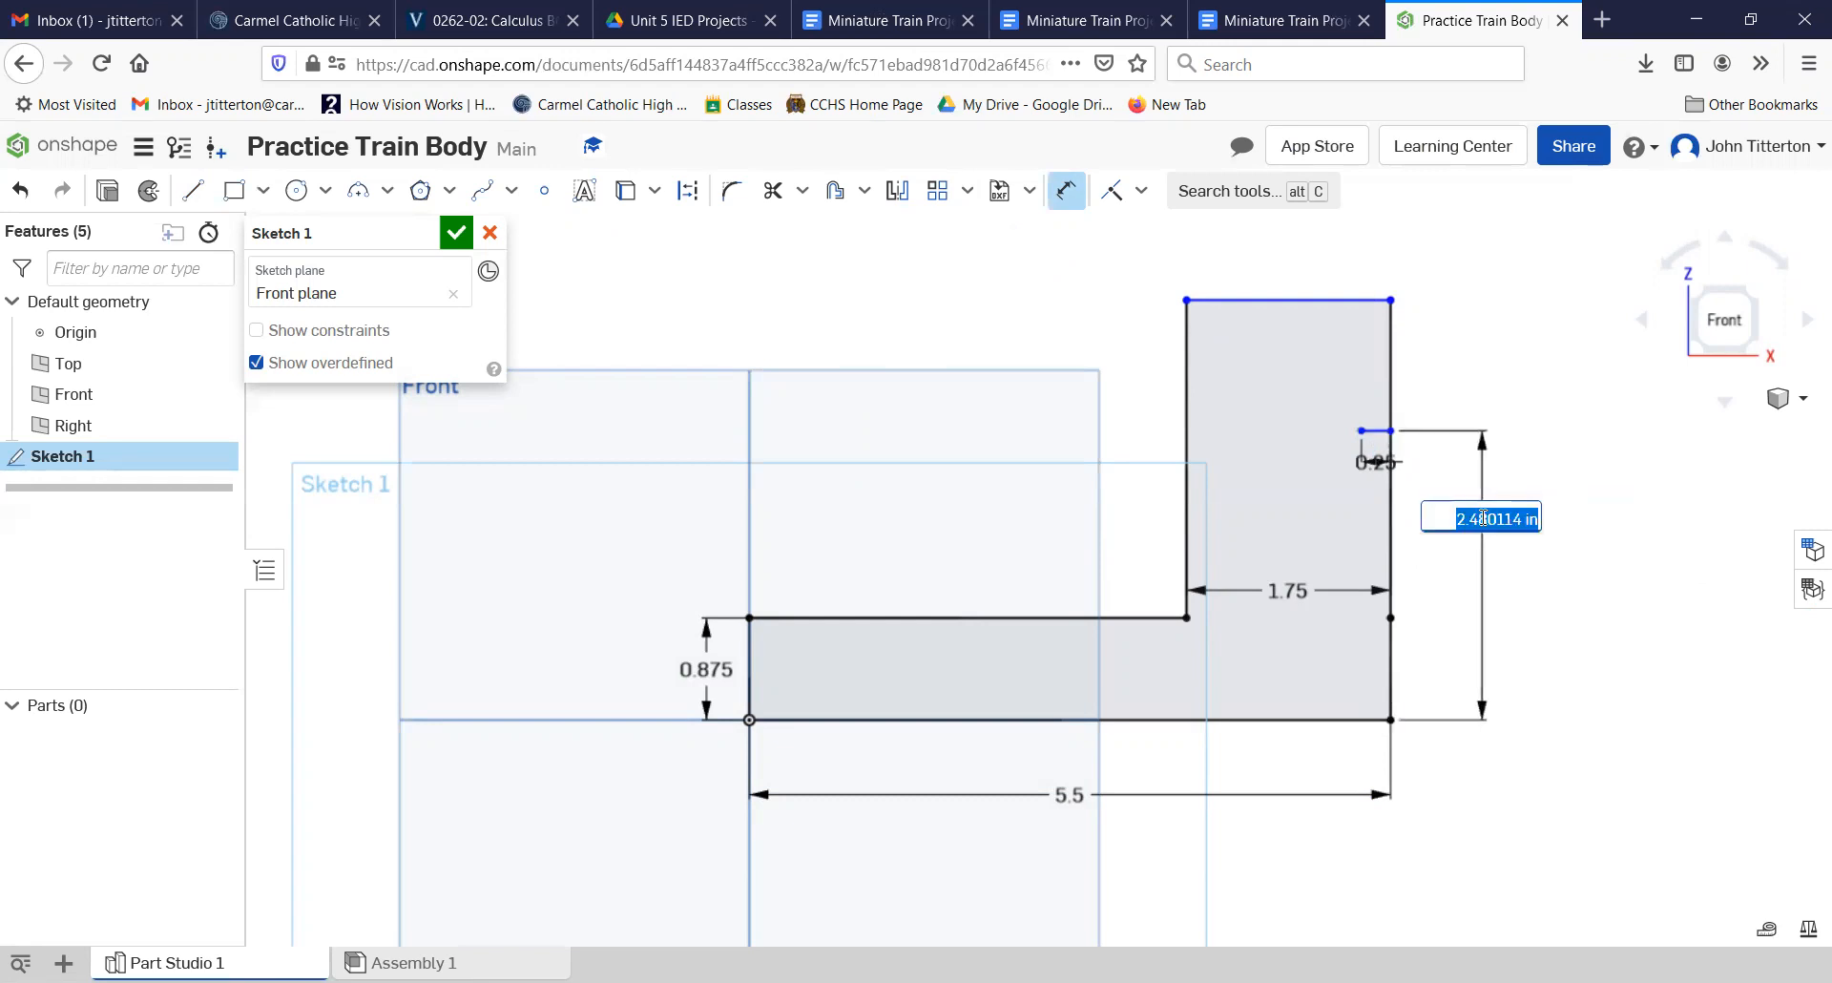
{"action": "type", "text": "1.75"}
{"action": "key", "text": "Return"}
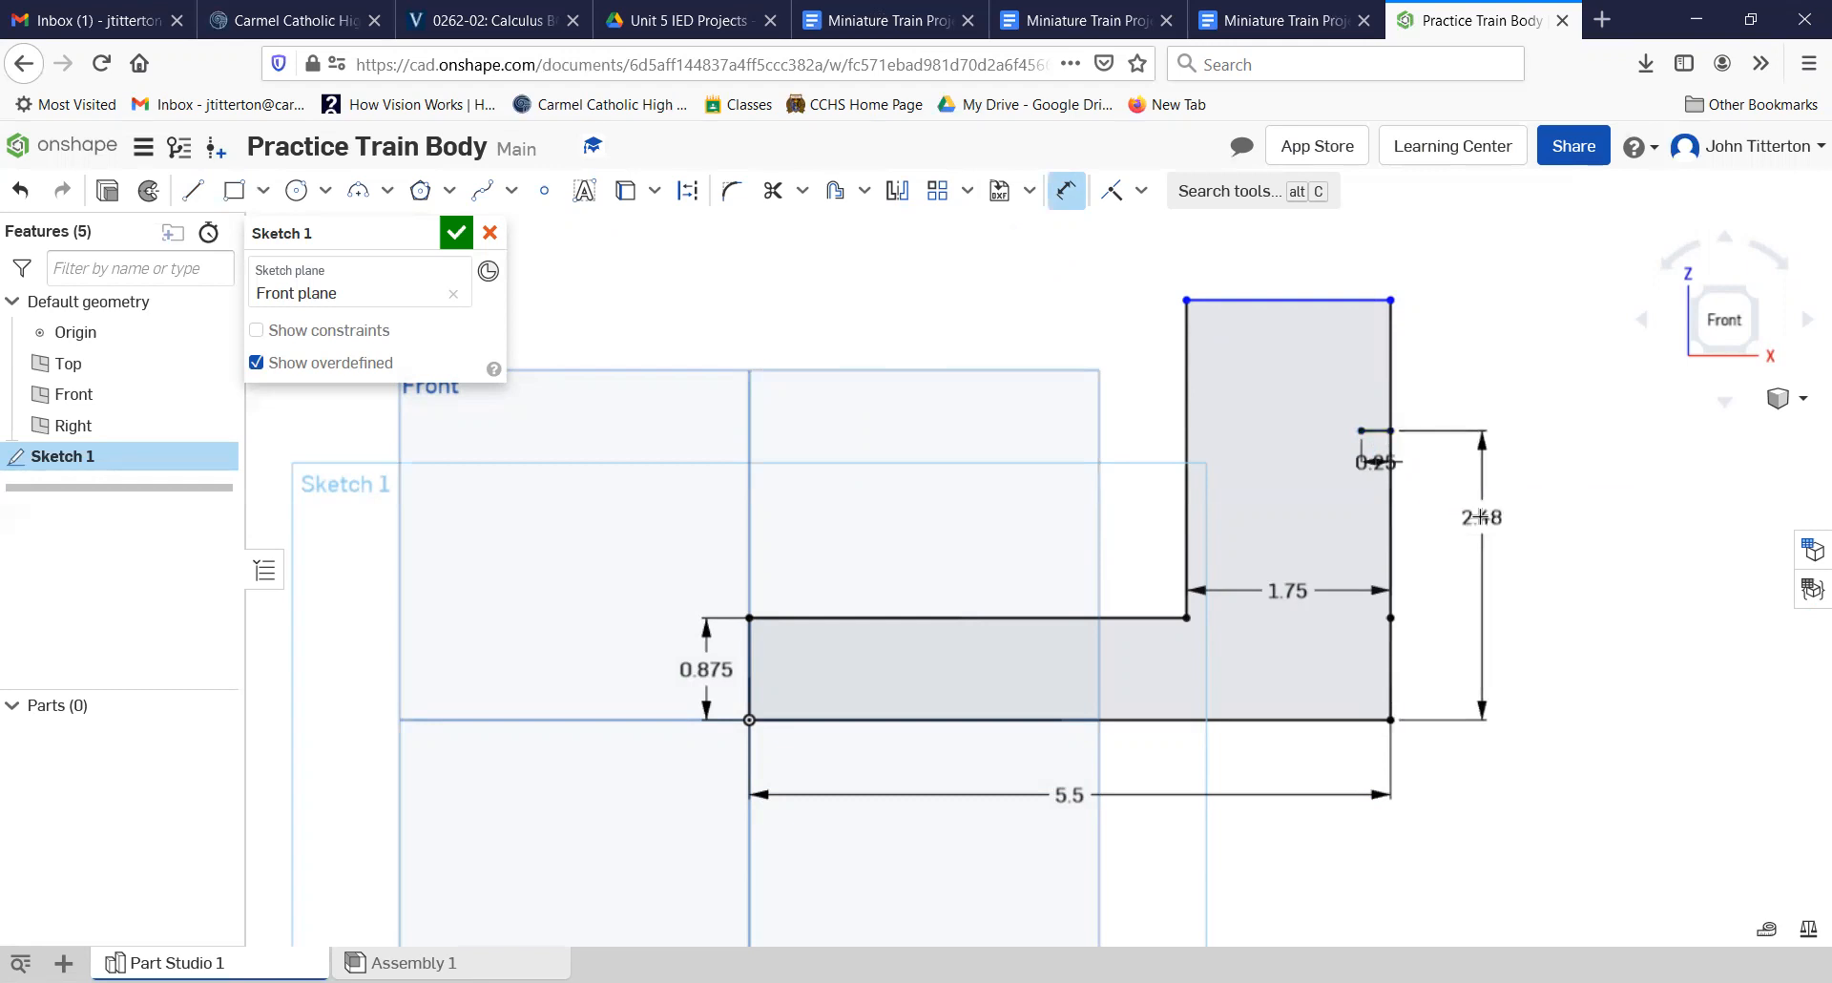
Step: Draw a circle of diameter 1 centred on the inner end of the short horizontal line
{"action": "left_click", "coordinate": [296, 190]}
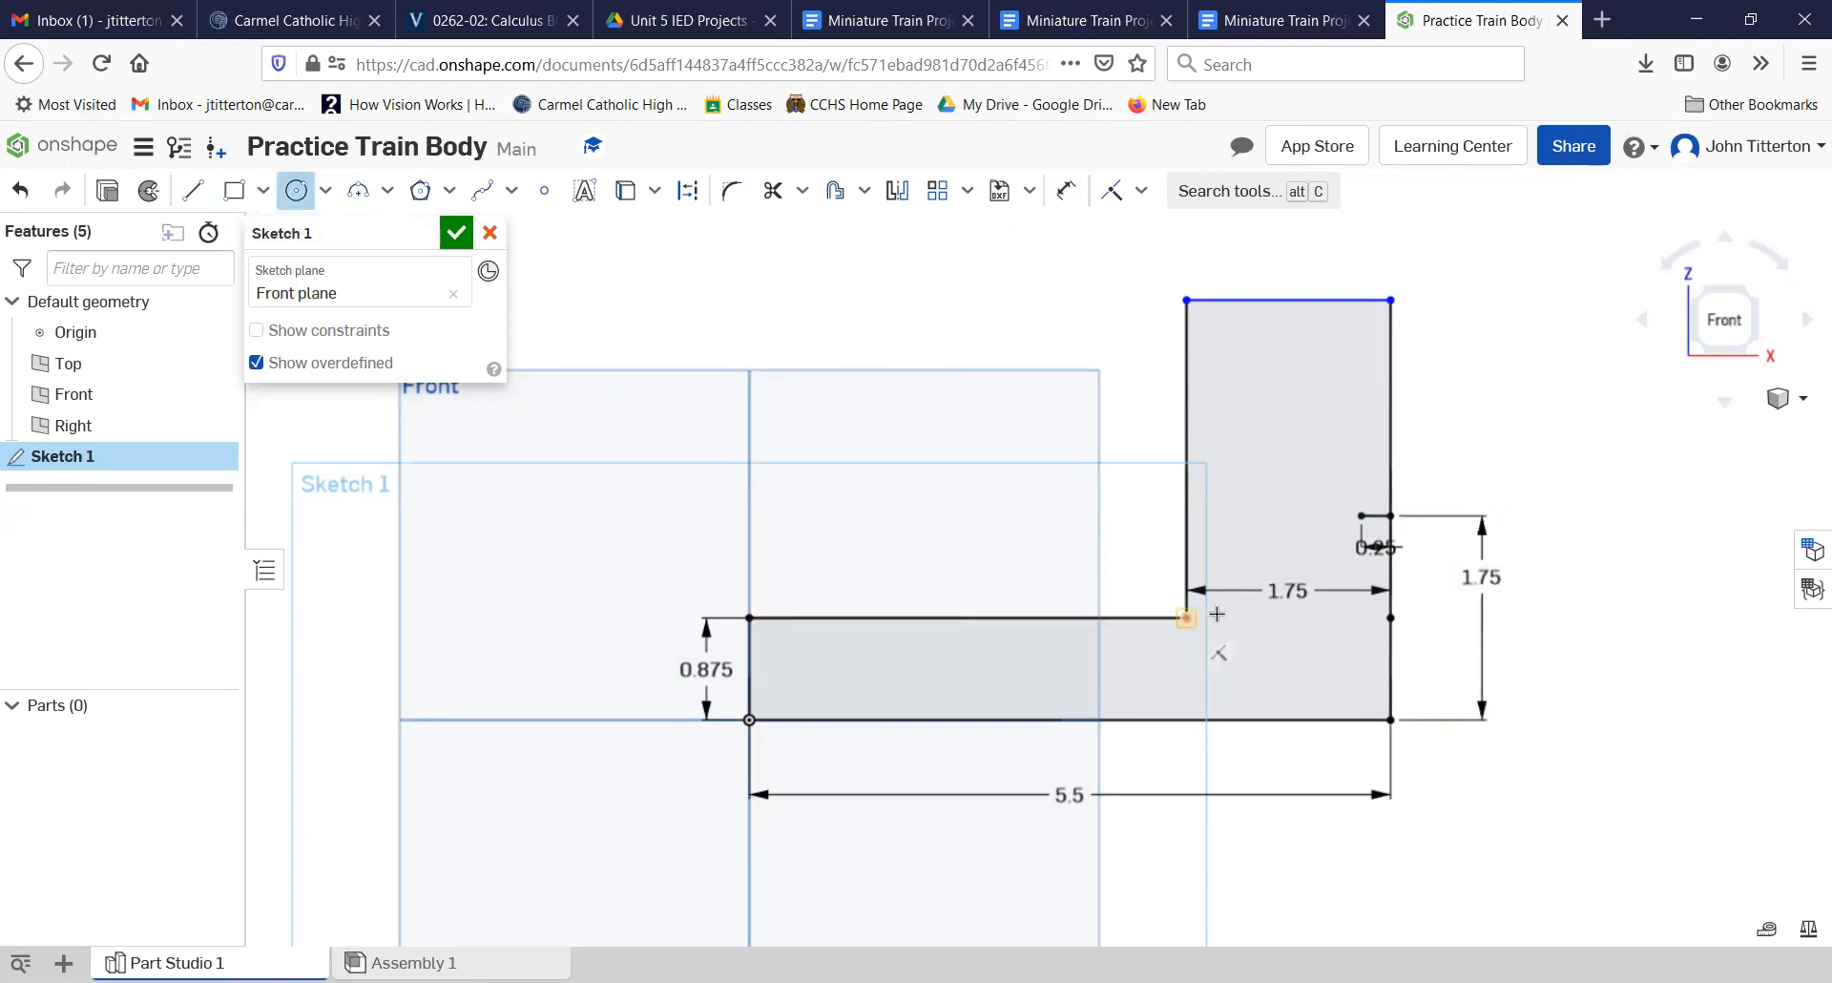
{"action": "left_click", "coordinate": [1360, 515]}
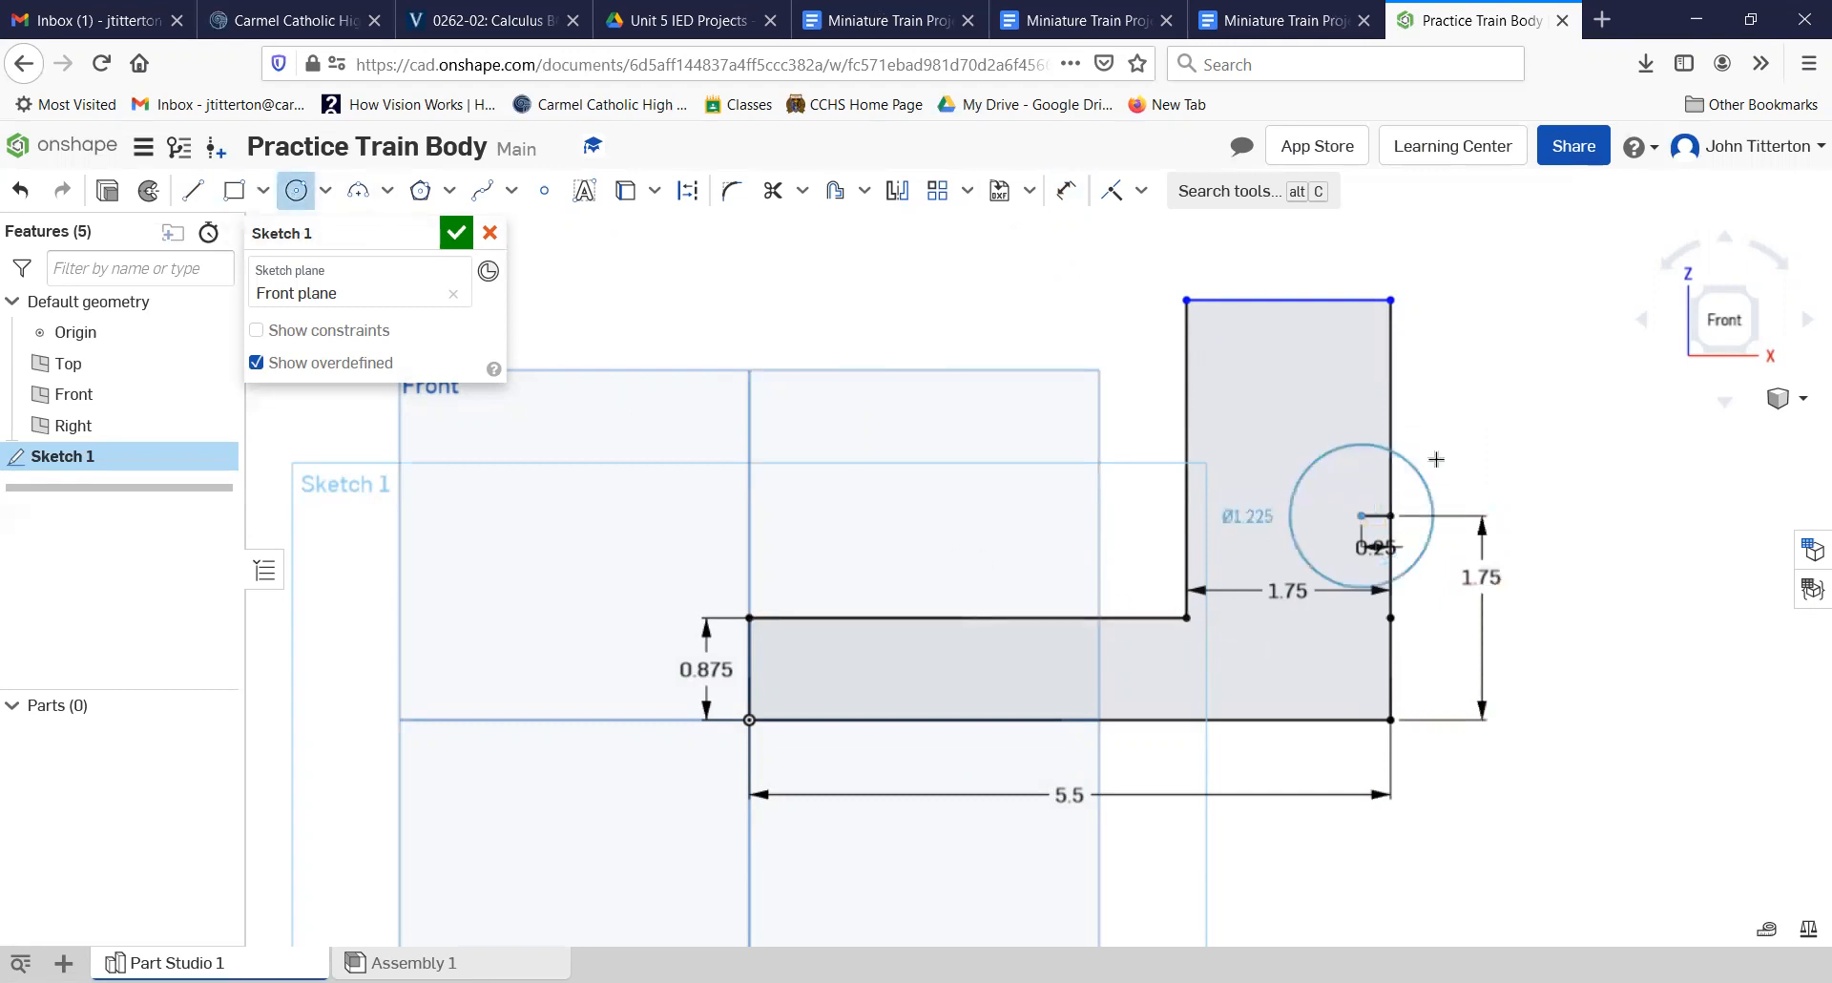
{"action": "left_click", "coordinate": [1438, 453]}
{"action": "type", "text": "1"}
{"action": "key", "text": "Return"}
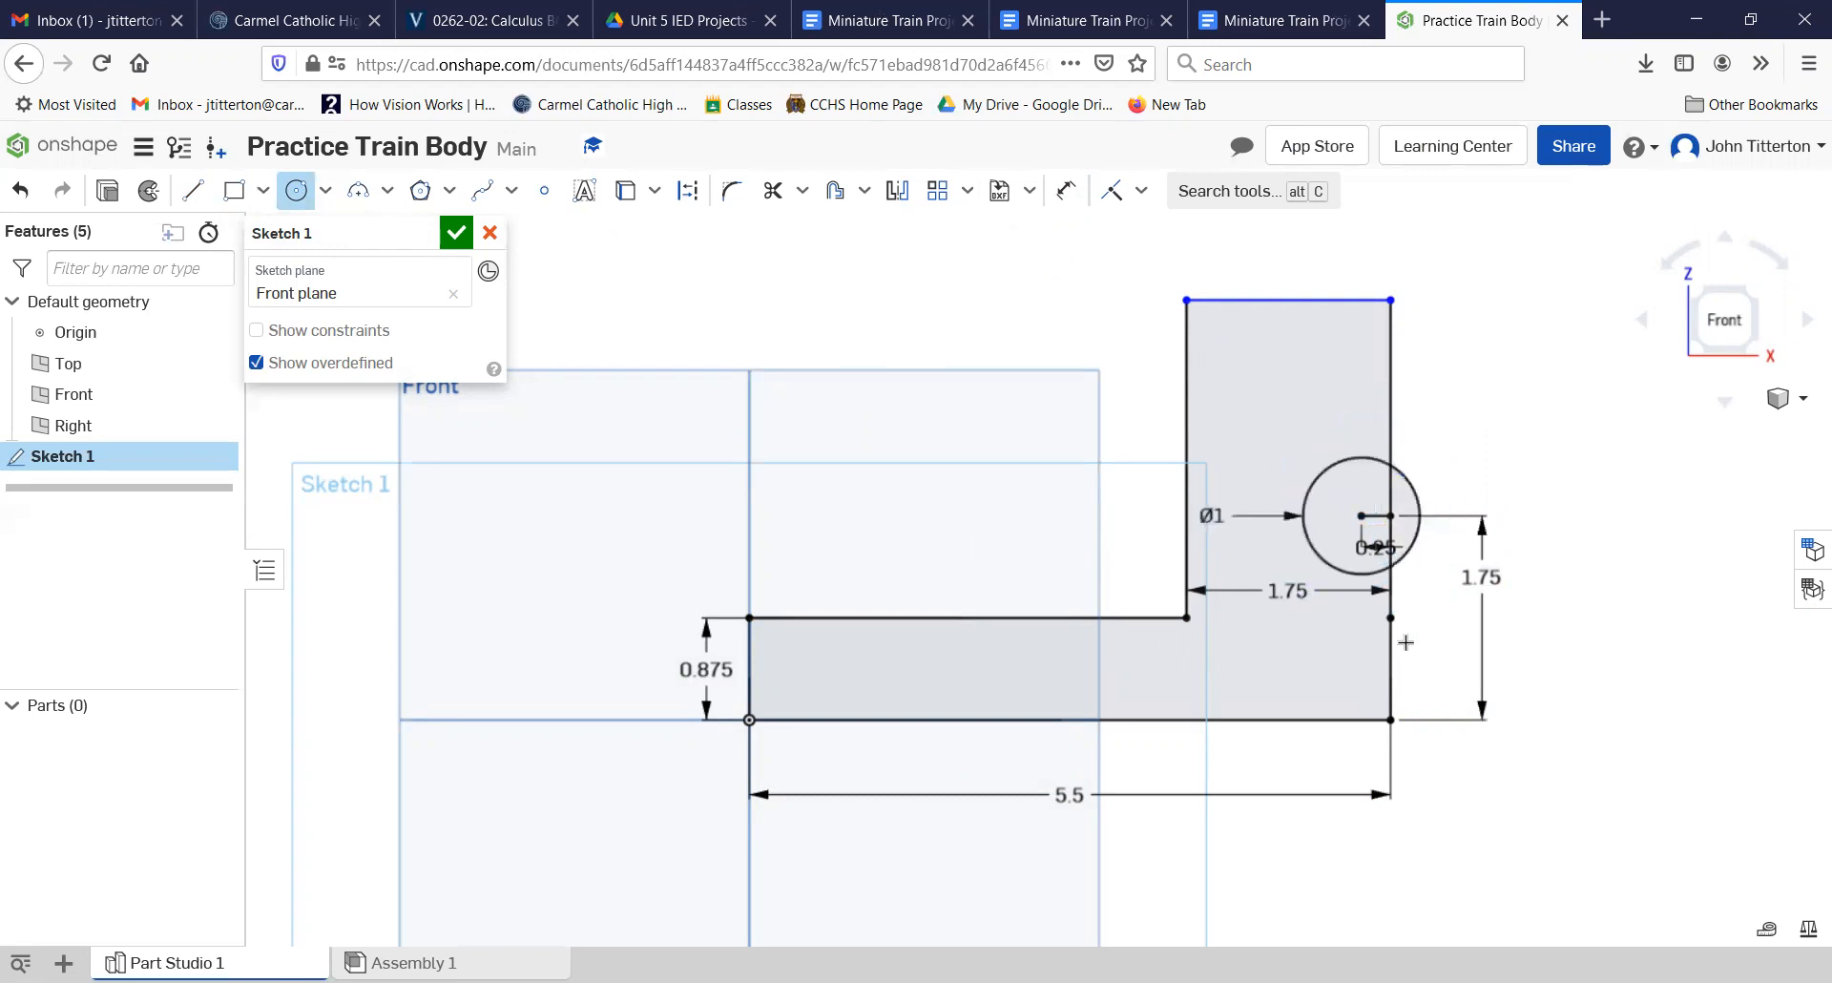
Step: Trim away the circle's part outside the profile, the right edge inside the circle, and the short horizontal line
{"action": "scroll", "coordinate": [1388, 573], "scroll_direction": "up", "scroll_amount": 3}
{"action": "scroll", "coordinate": [1389, 573], "scroll_direction": "up", "scroll_amount": 2}
{"action": "middle_click_drag", "start_coordinate": [1322, 516], "coordinate": [1285, 578]}
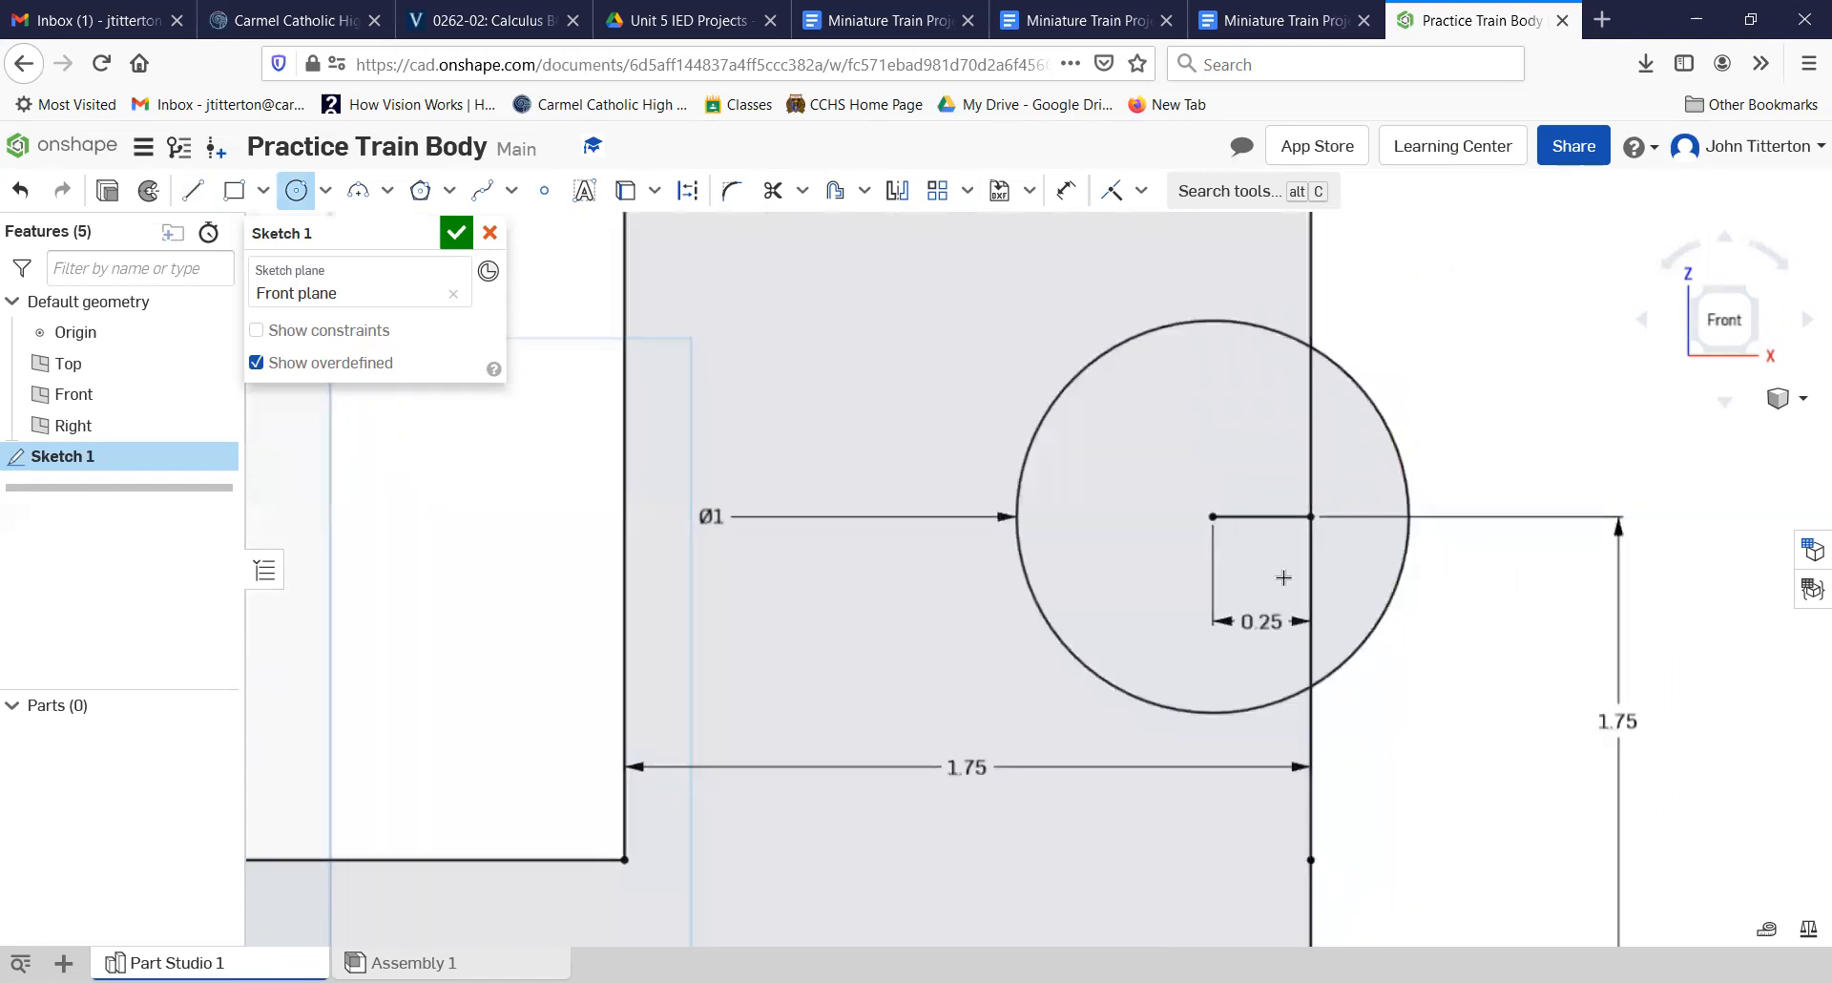
{"action": "left_click", "coordinate": [774, 194]}
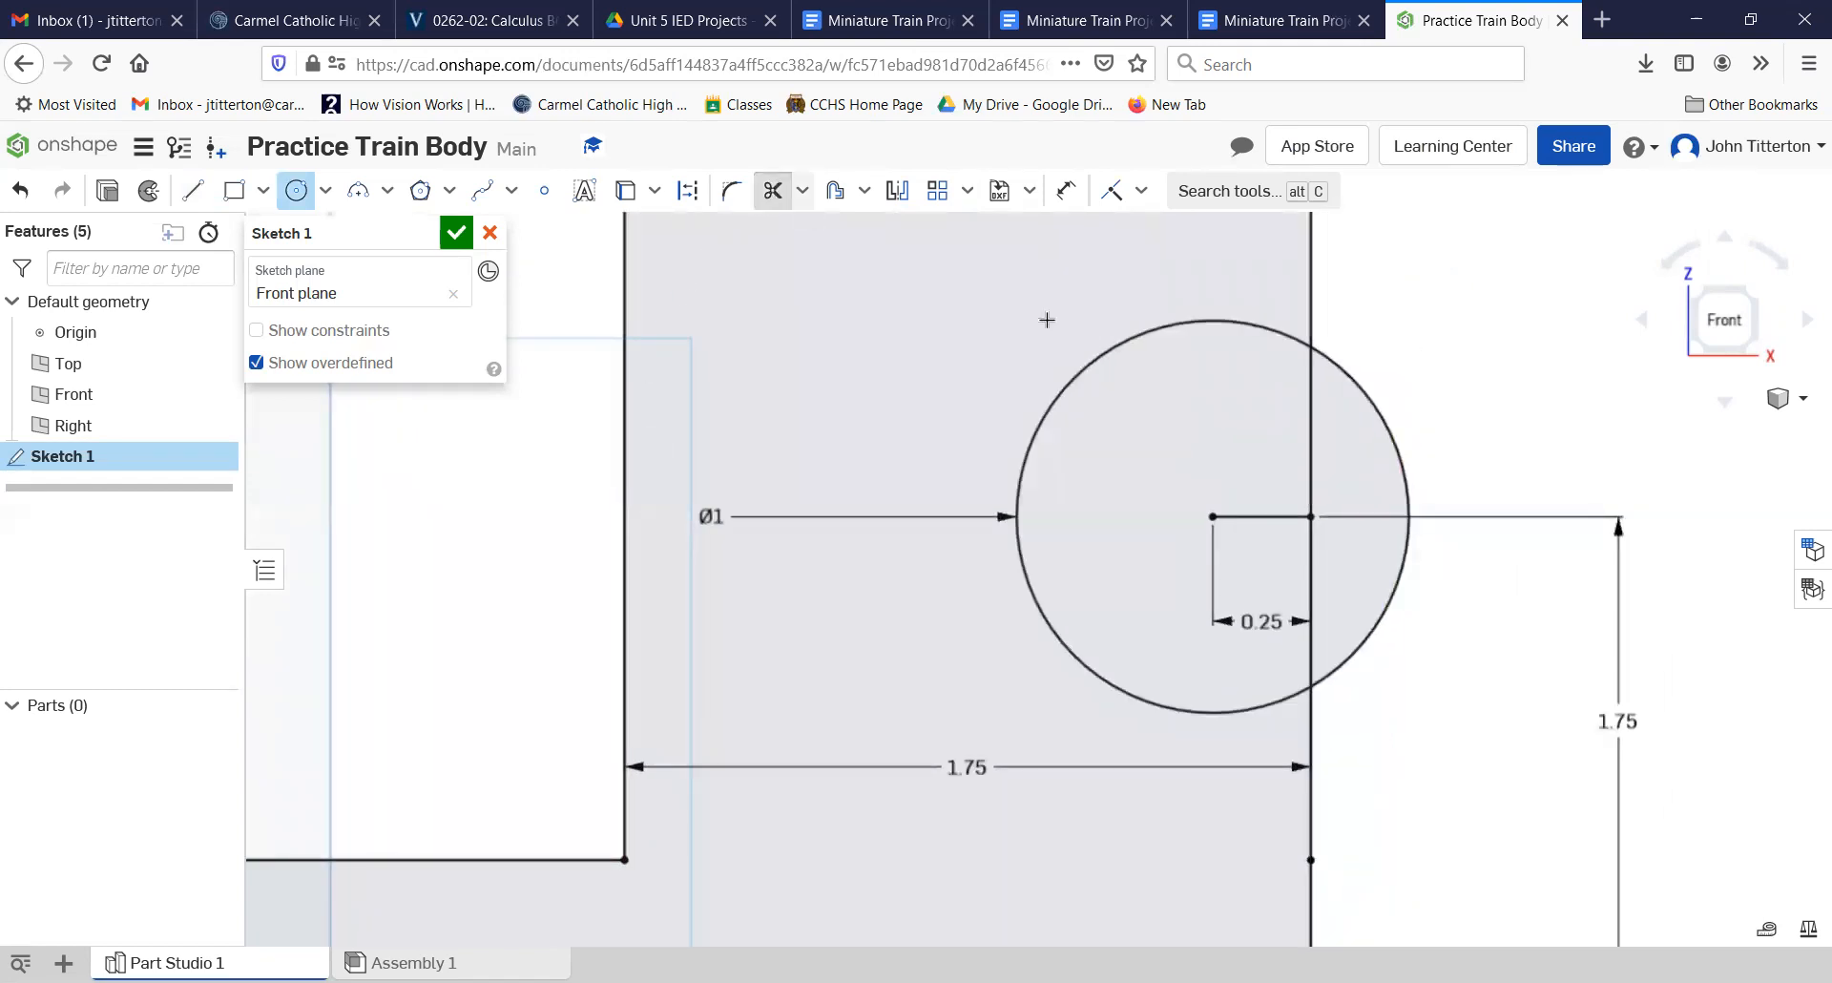
{"action": "left_click", "coordinate": [1380, 402]}
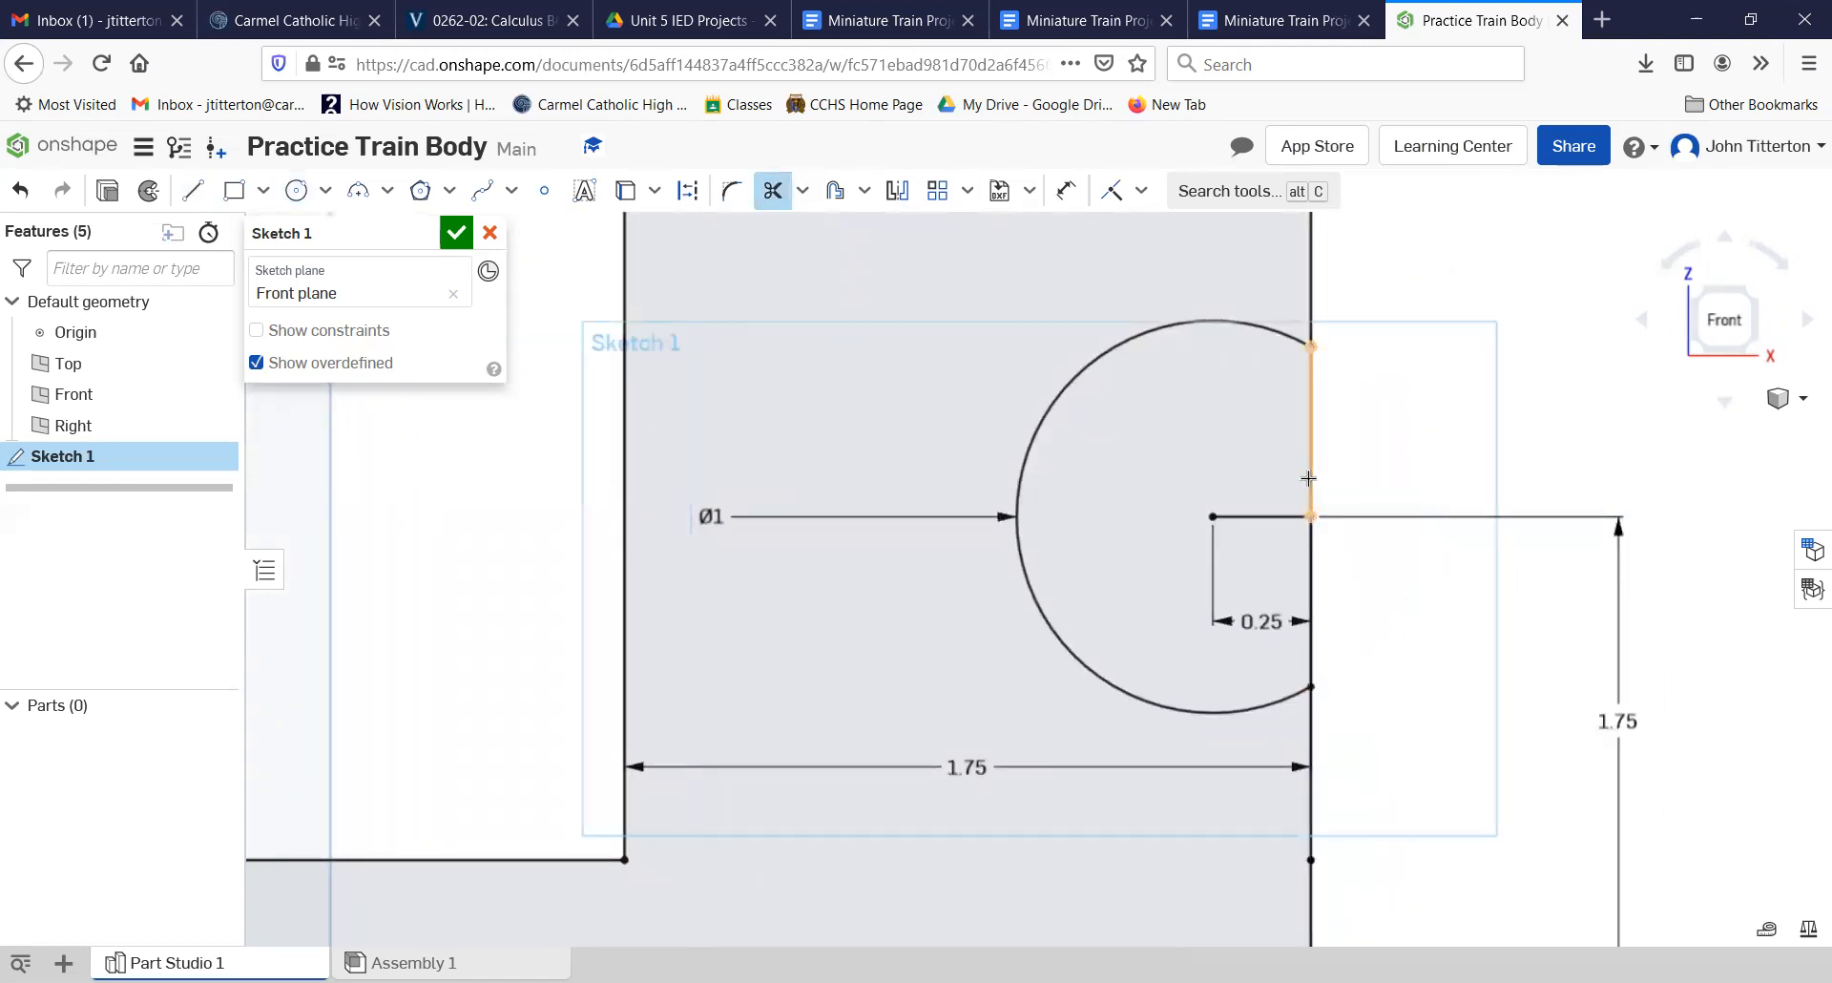
{"action": "left_click", "coordinate": [1310, 453]}
{"action": "left_click", "coordinate": [1310, 556]}
{"action": "left_click", "coordinate": [1264, 516]}
{"action": "scroll", "coordinate": [1314, 574], "scroll_direction": "down", "scroll_amount": 5}
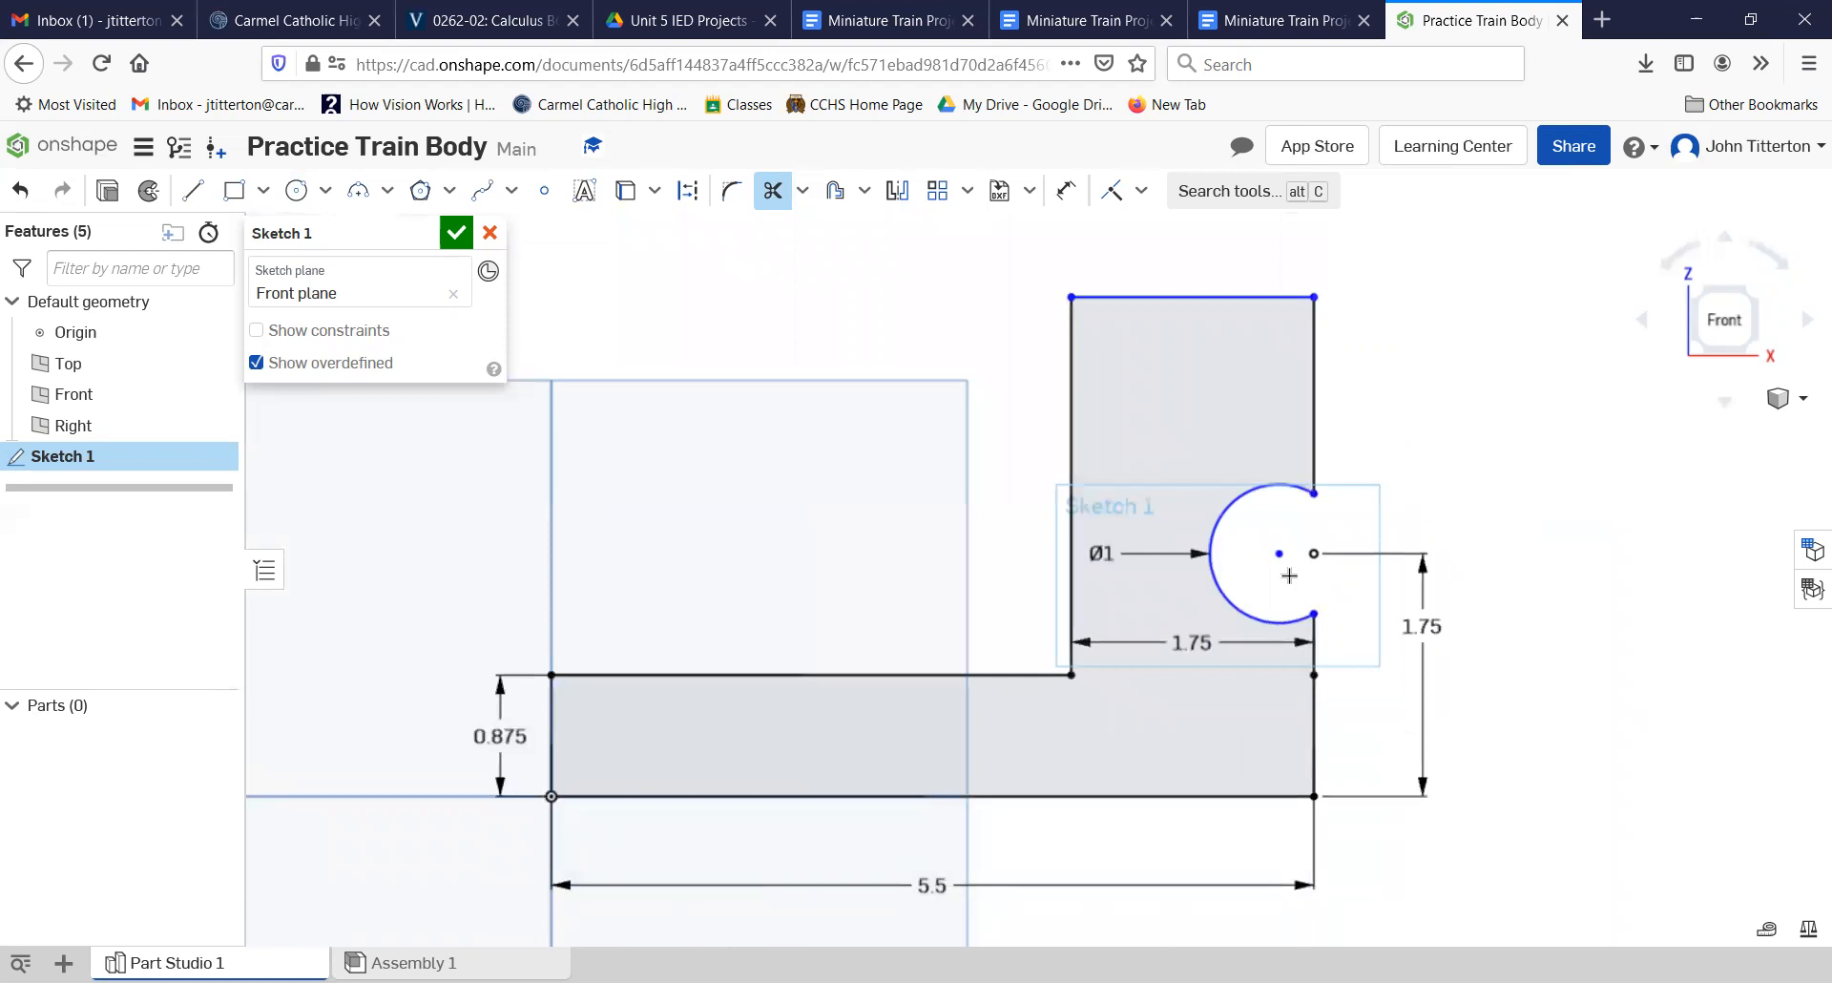
Step: Draw a horizontal line about 0.42 long from the top of the arc outward past the right edge
{"action": "scroll", "coordinate": [1299, 490], "scroll_direction": "up", "scroll_amount": 6}
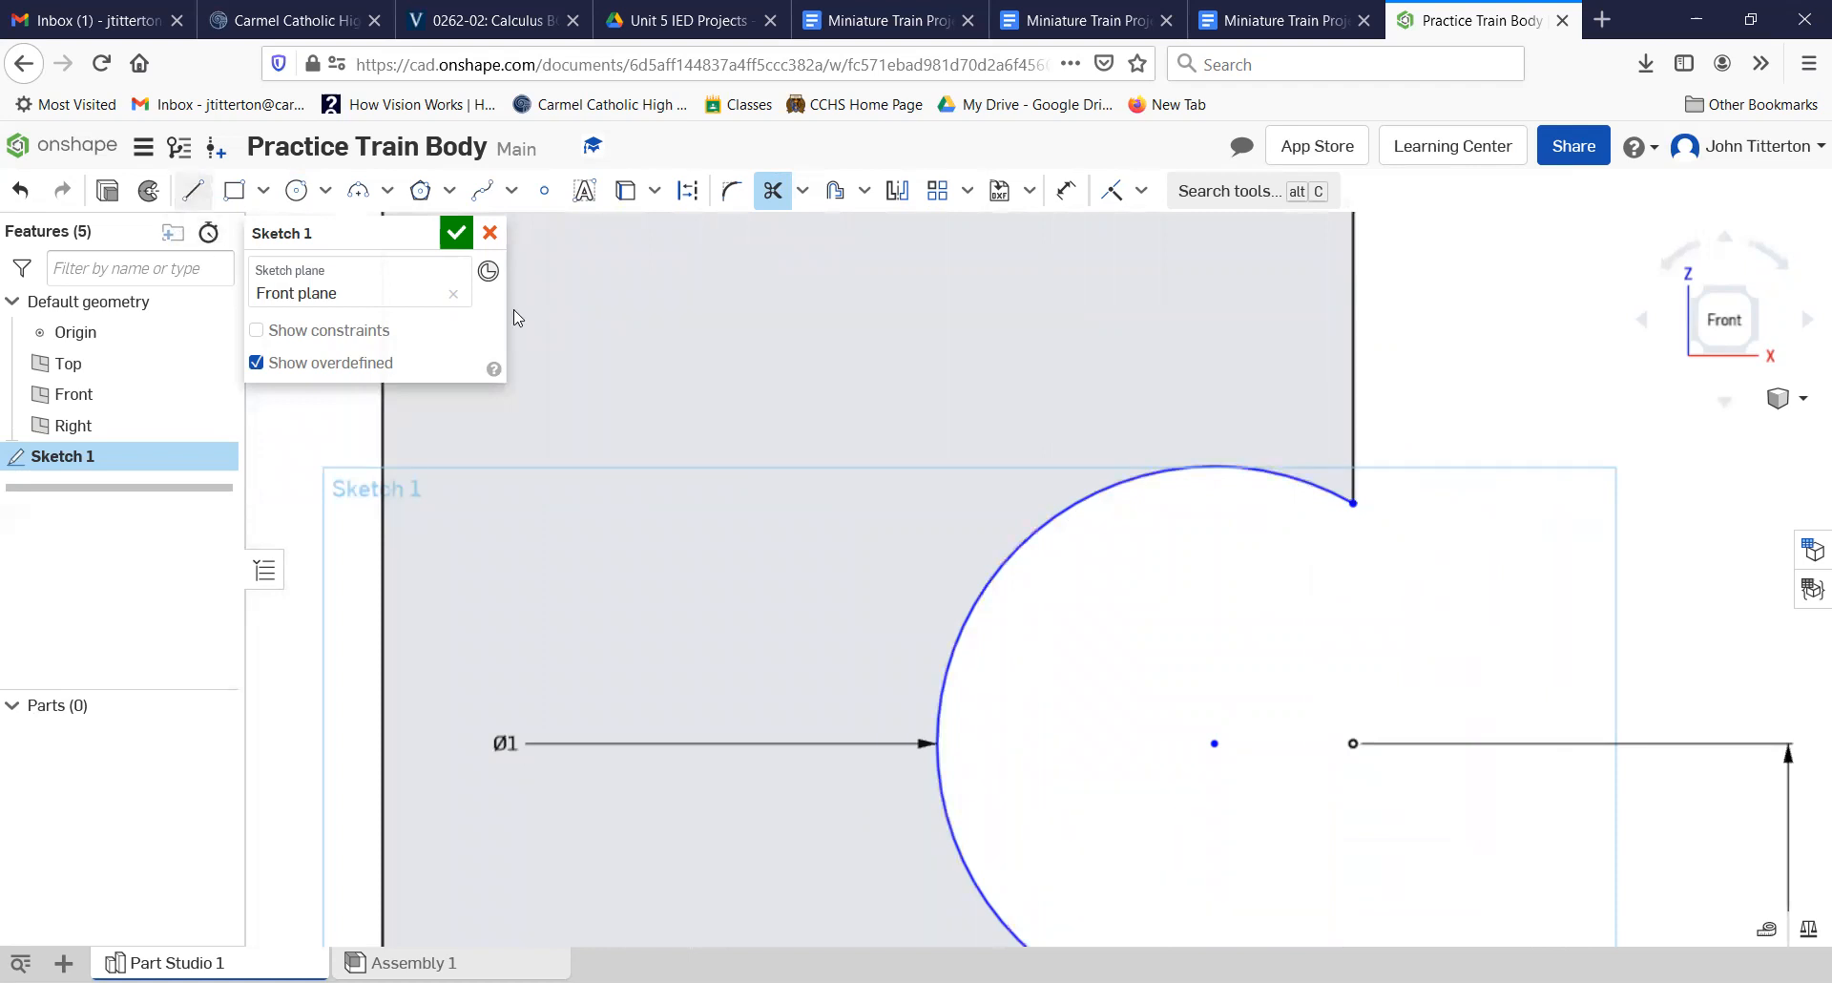
{"action": "left_click", "coordinate": [193, 190]}
{"action": "left_click", "coordinate": [1224, 466]}
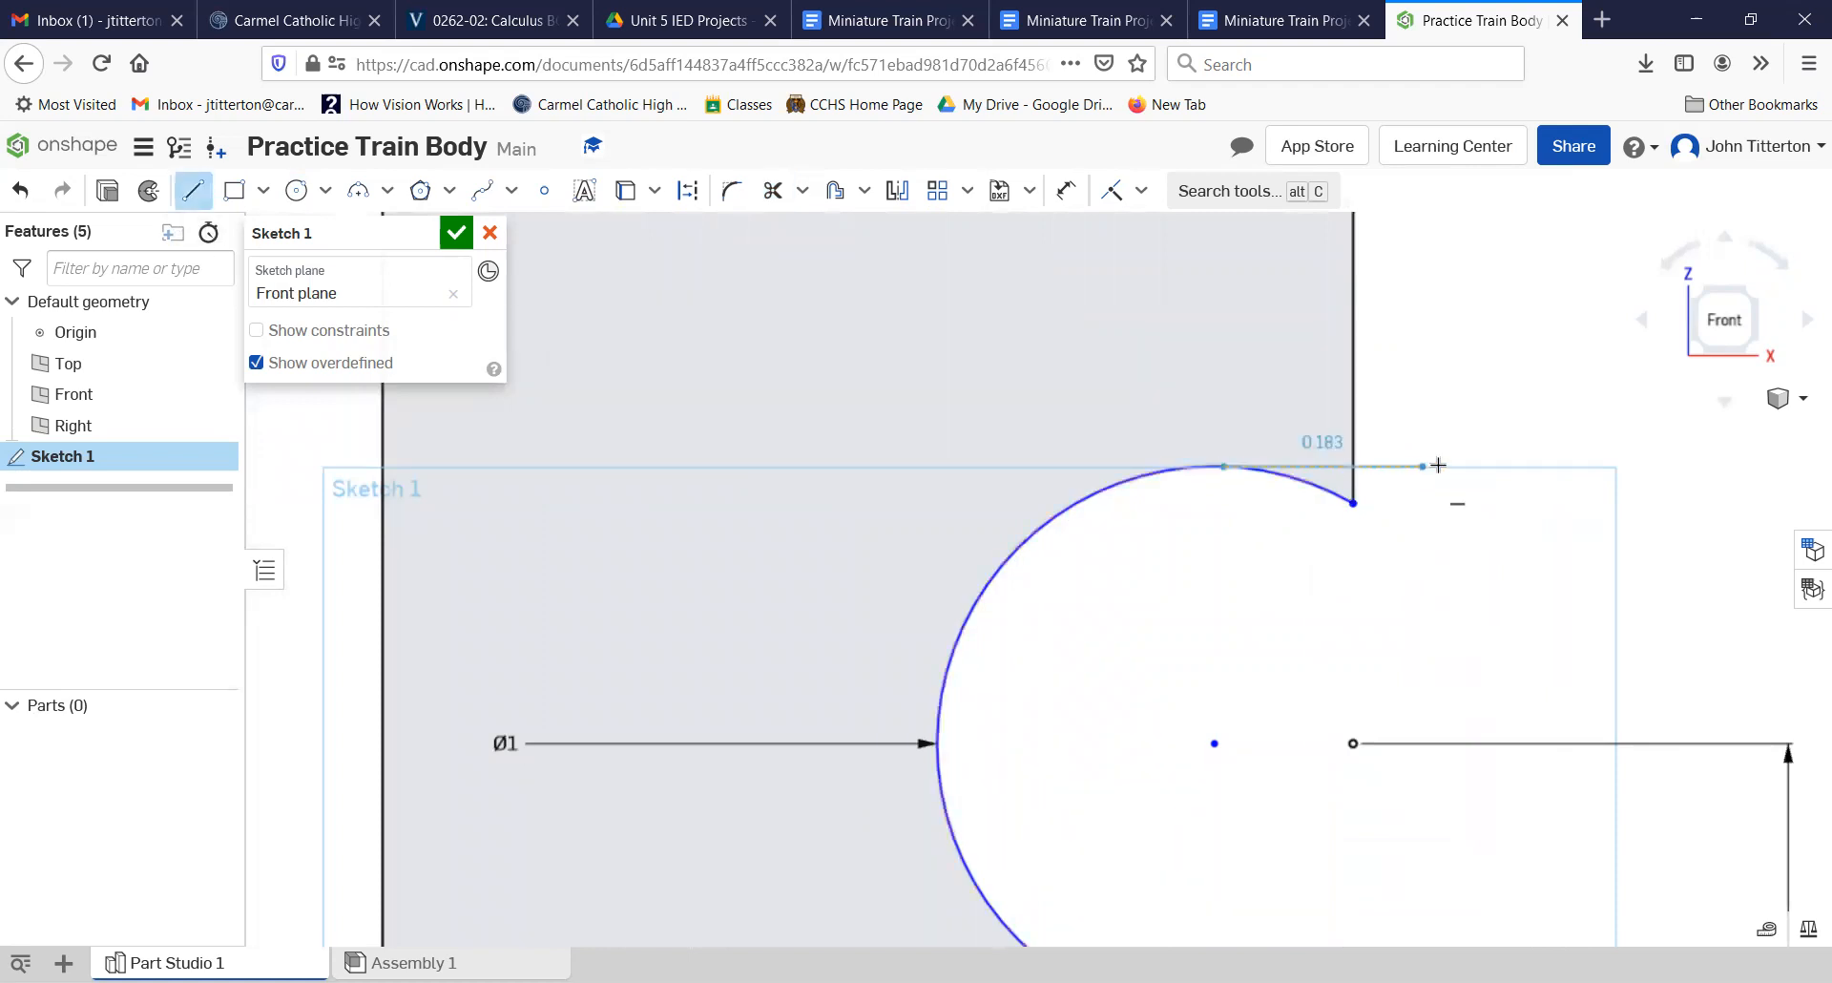
{"action": "left_click", "coordinate": [1451, 468]}
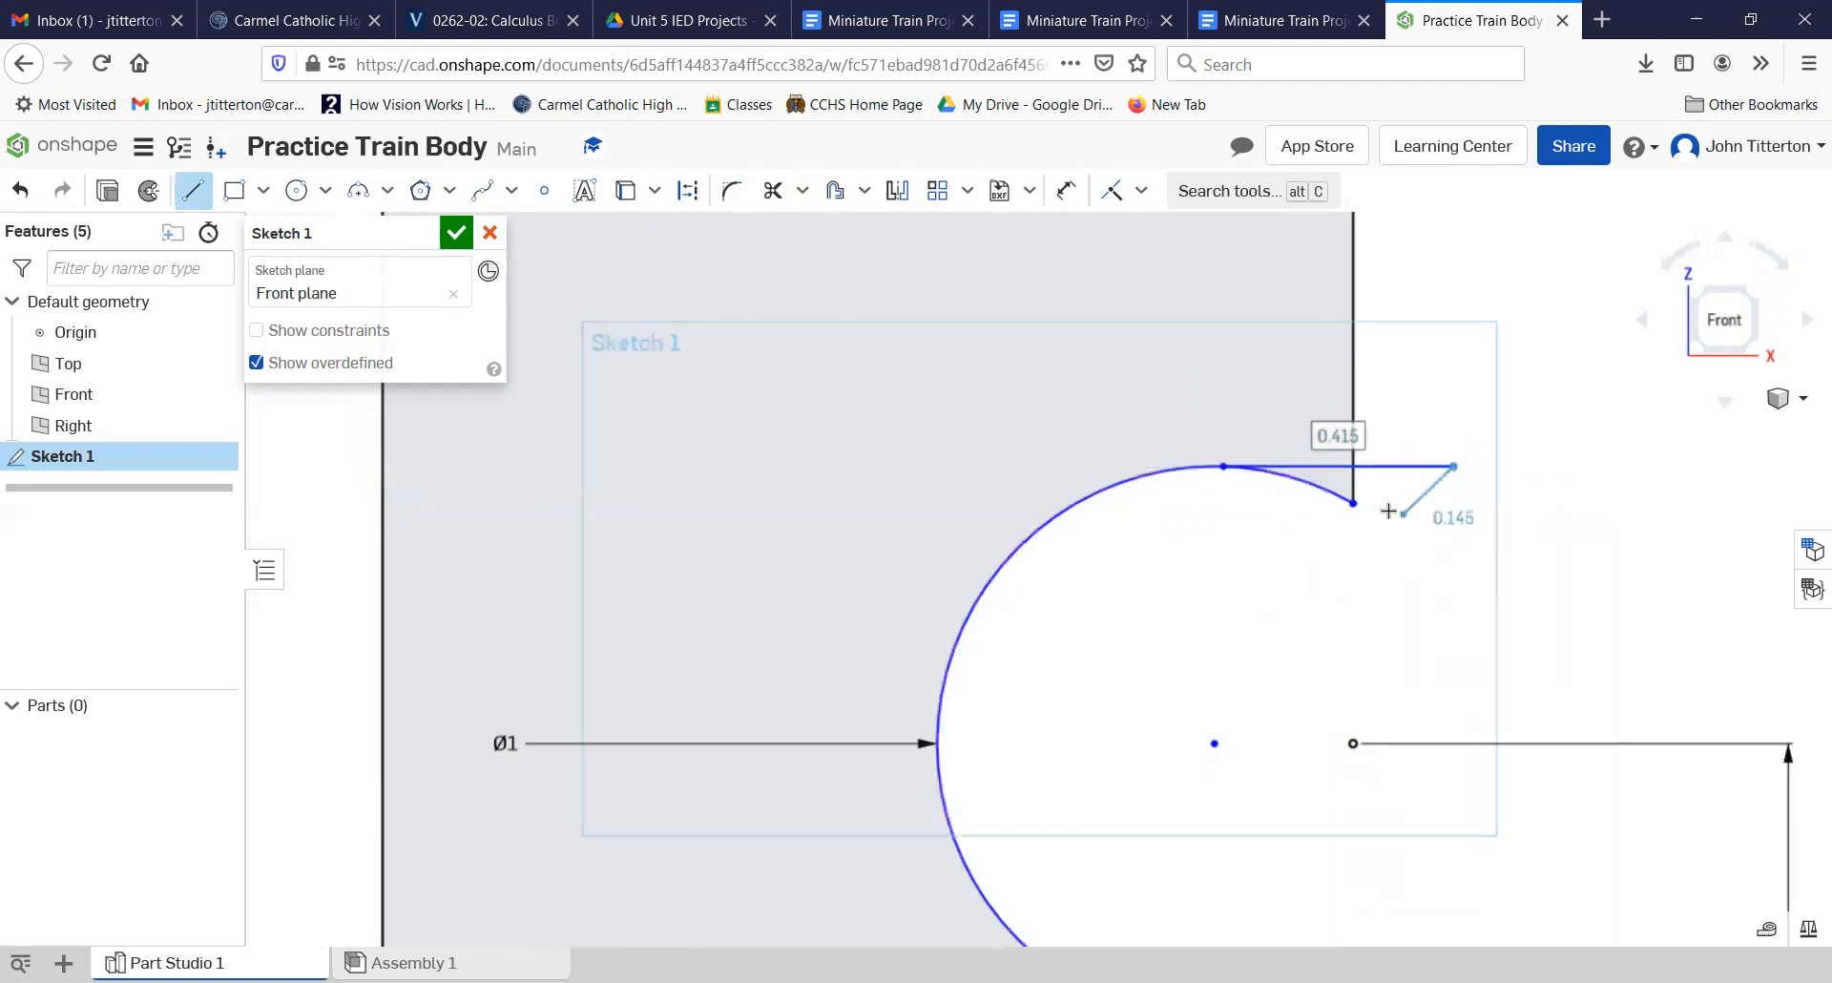
{"action": "right_click", "coordinate": [1305, 570]}
{"action": "left_click", "coordinate": [1326, 583]}
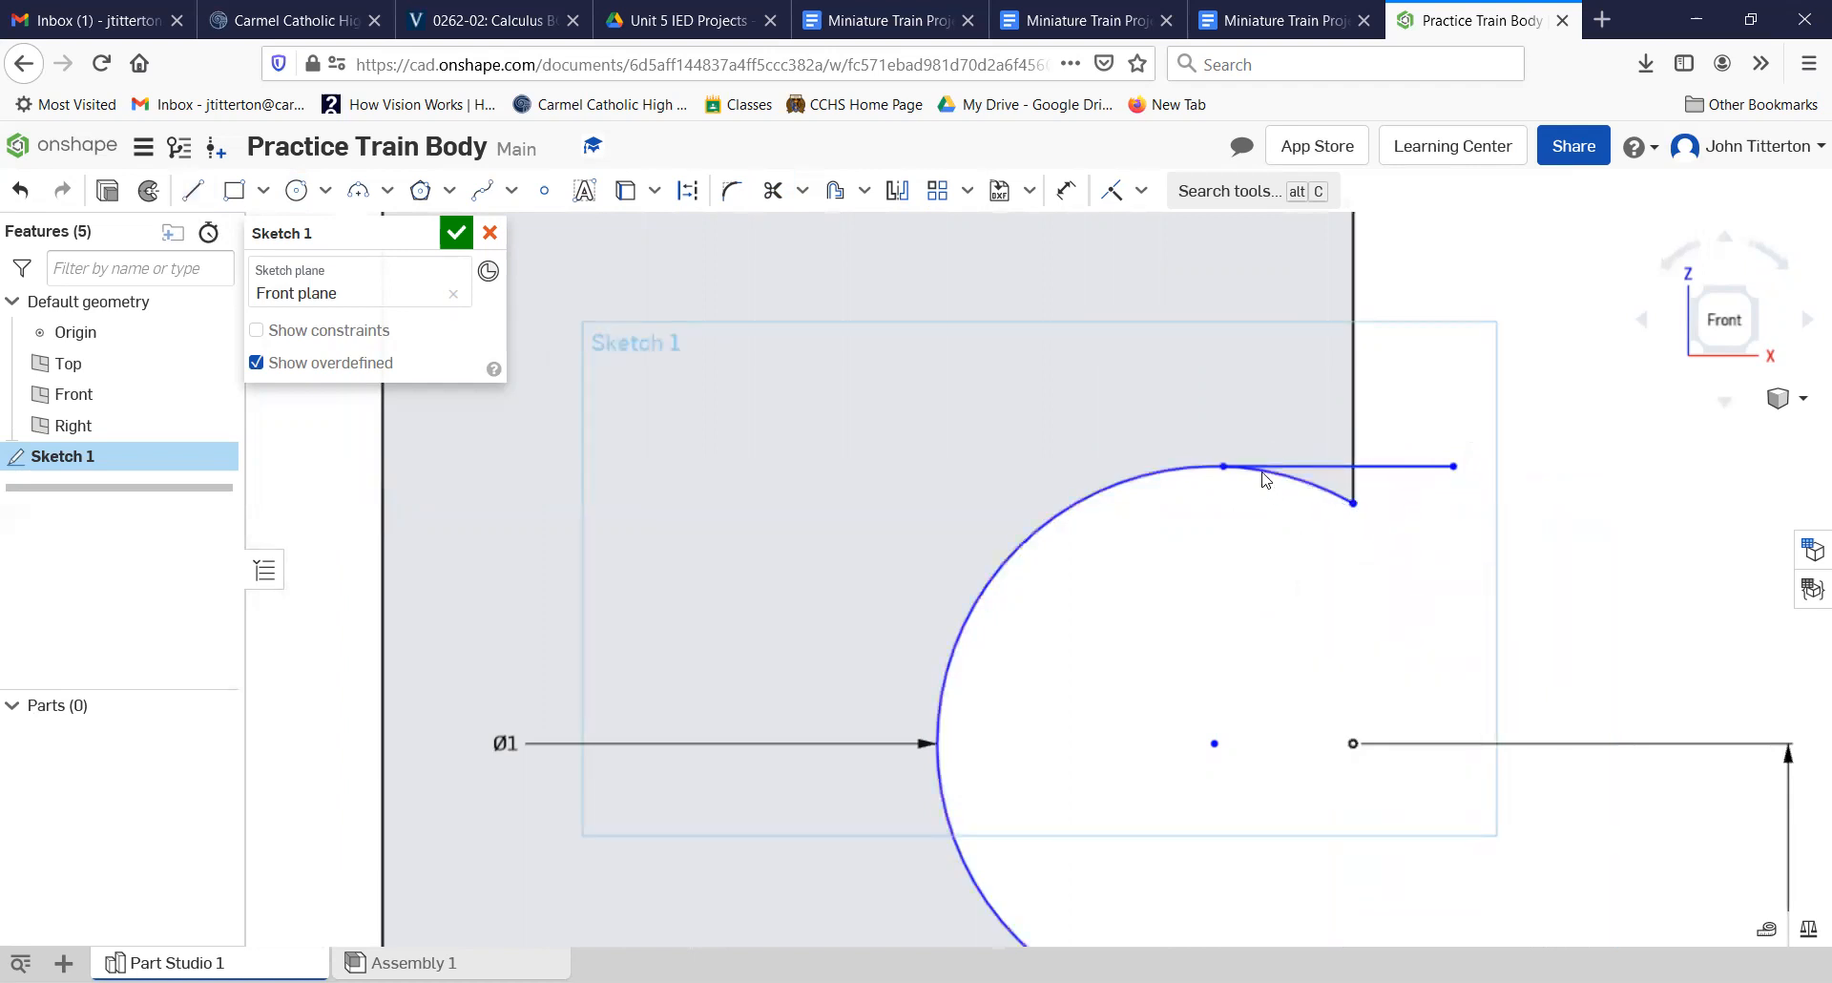
Step: Make the upper horizontal line tangent to the arc
{"action": "scroll", "coordinate": [1256, 477], "scroll_direction": "up", "scroll_amount": 4}
{"action": "scroll", "coordinate": [1254, 479], "scroll_direction": "up", "scroll_amount": 3}
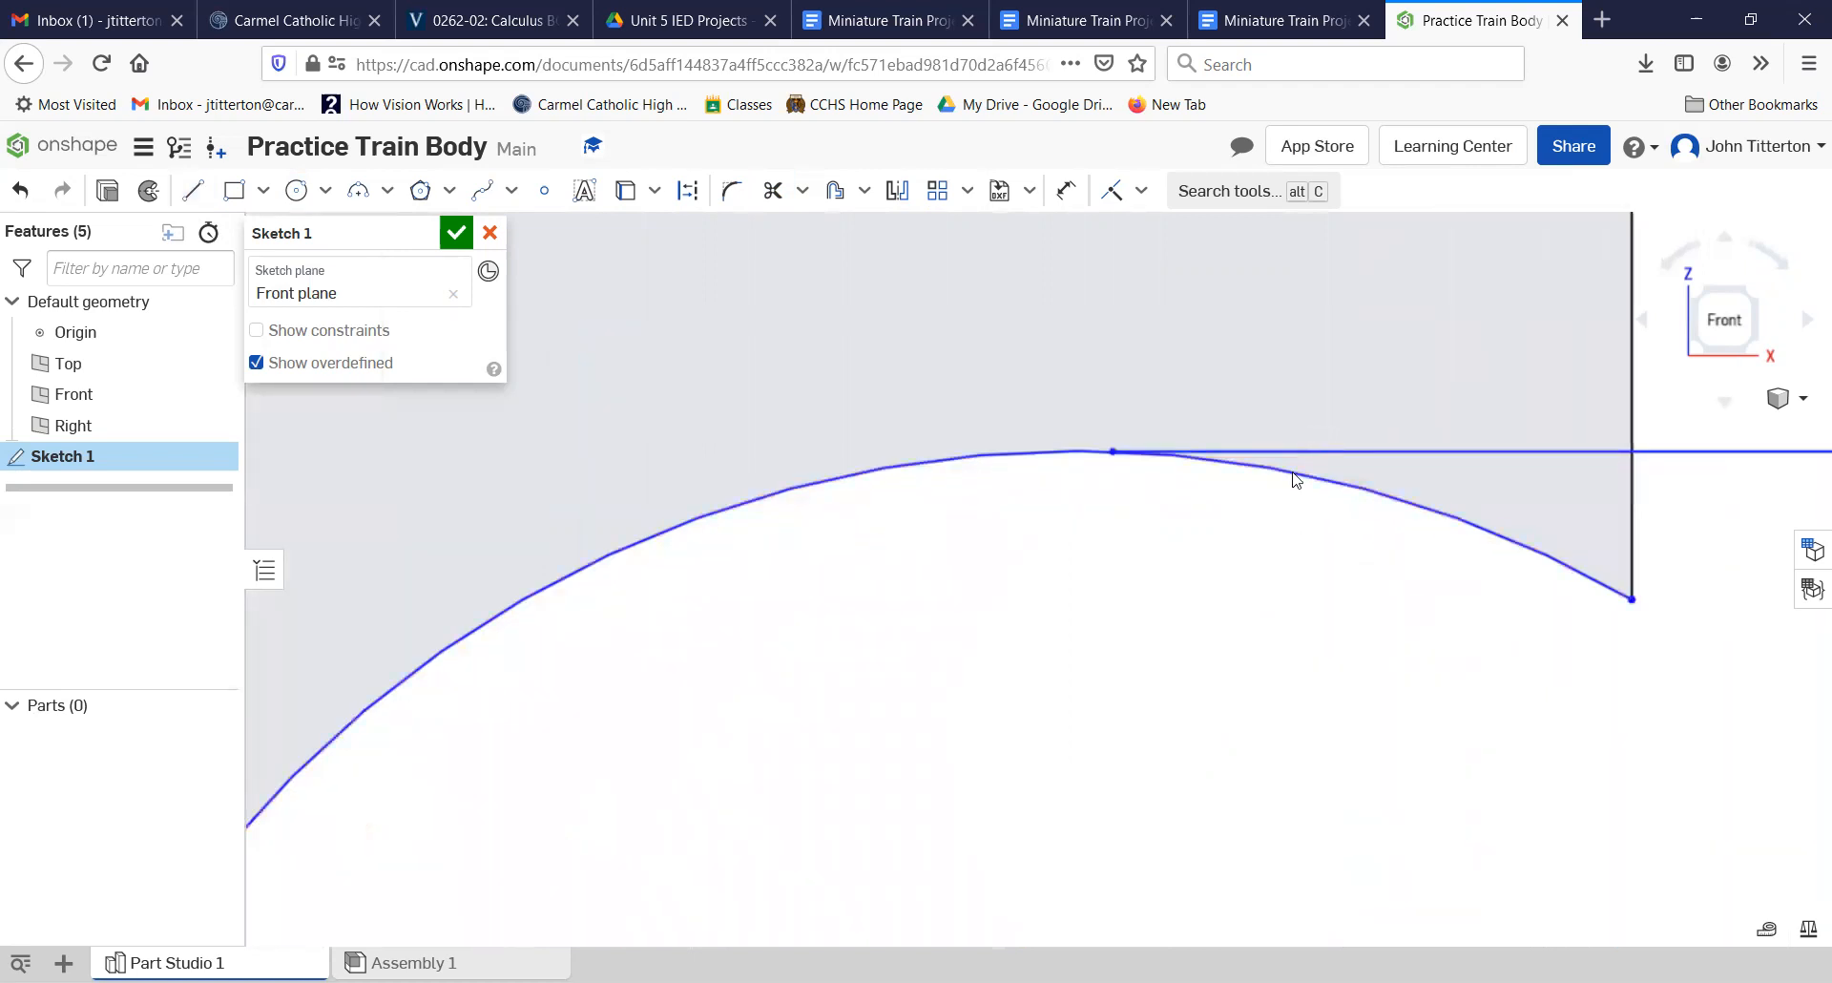
{"action": "left_click", "coordinate": [1143, 190]}
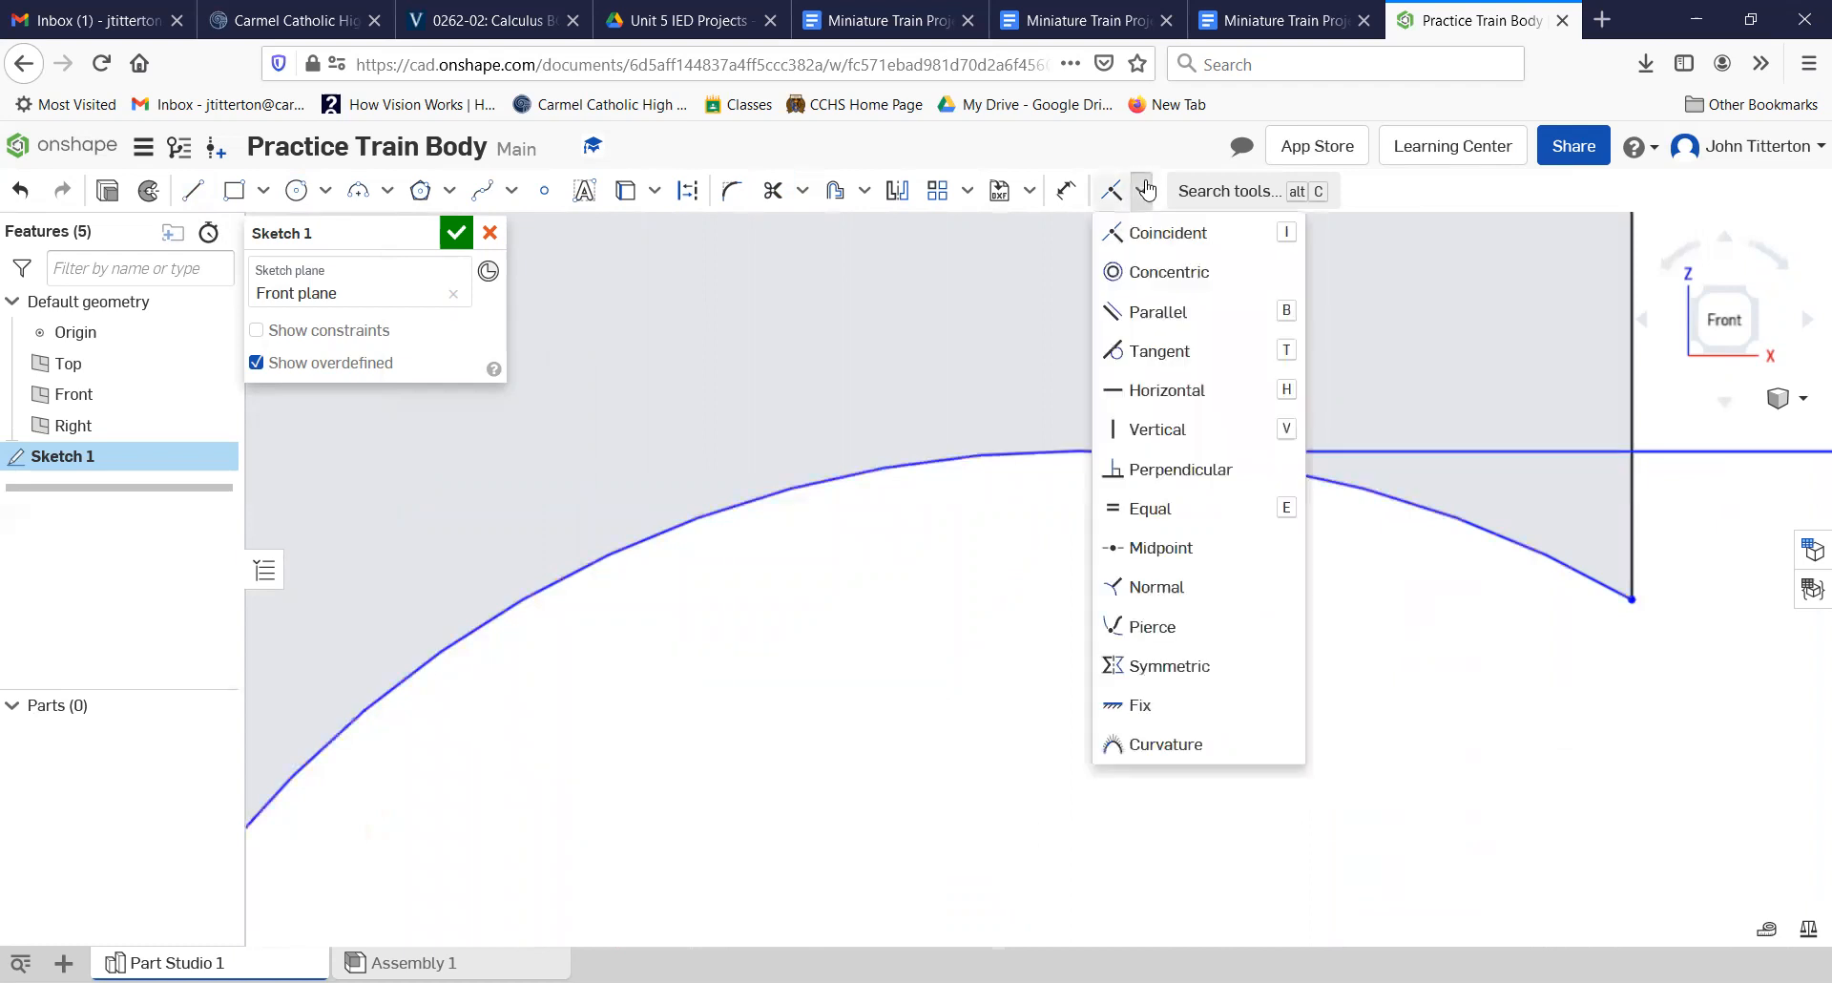
{"action": "left_click", "coordinate": [1186, 350]}
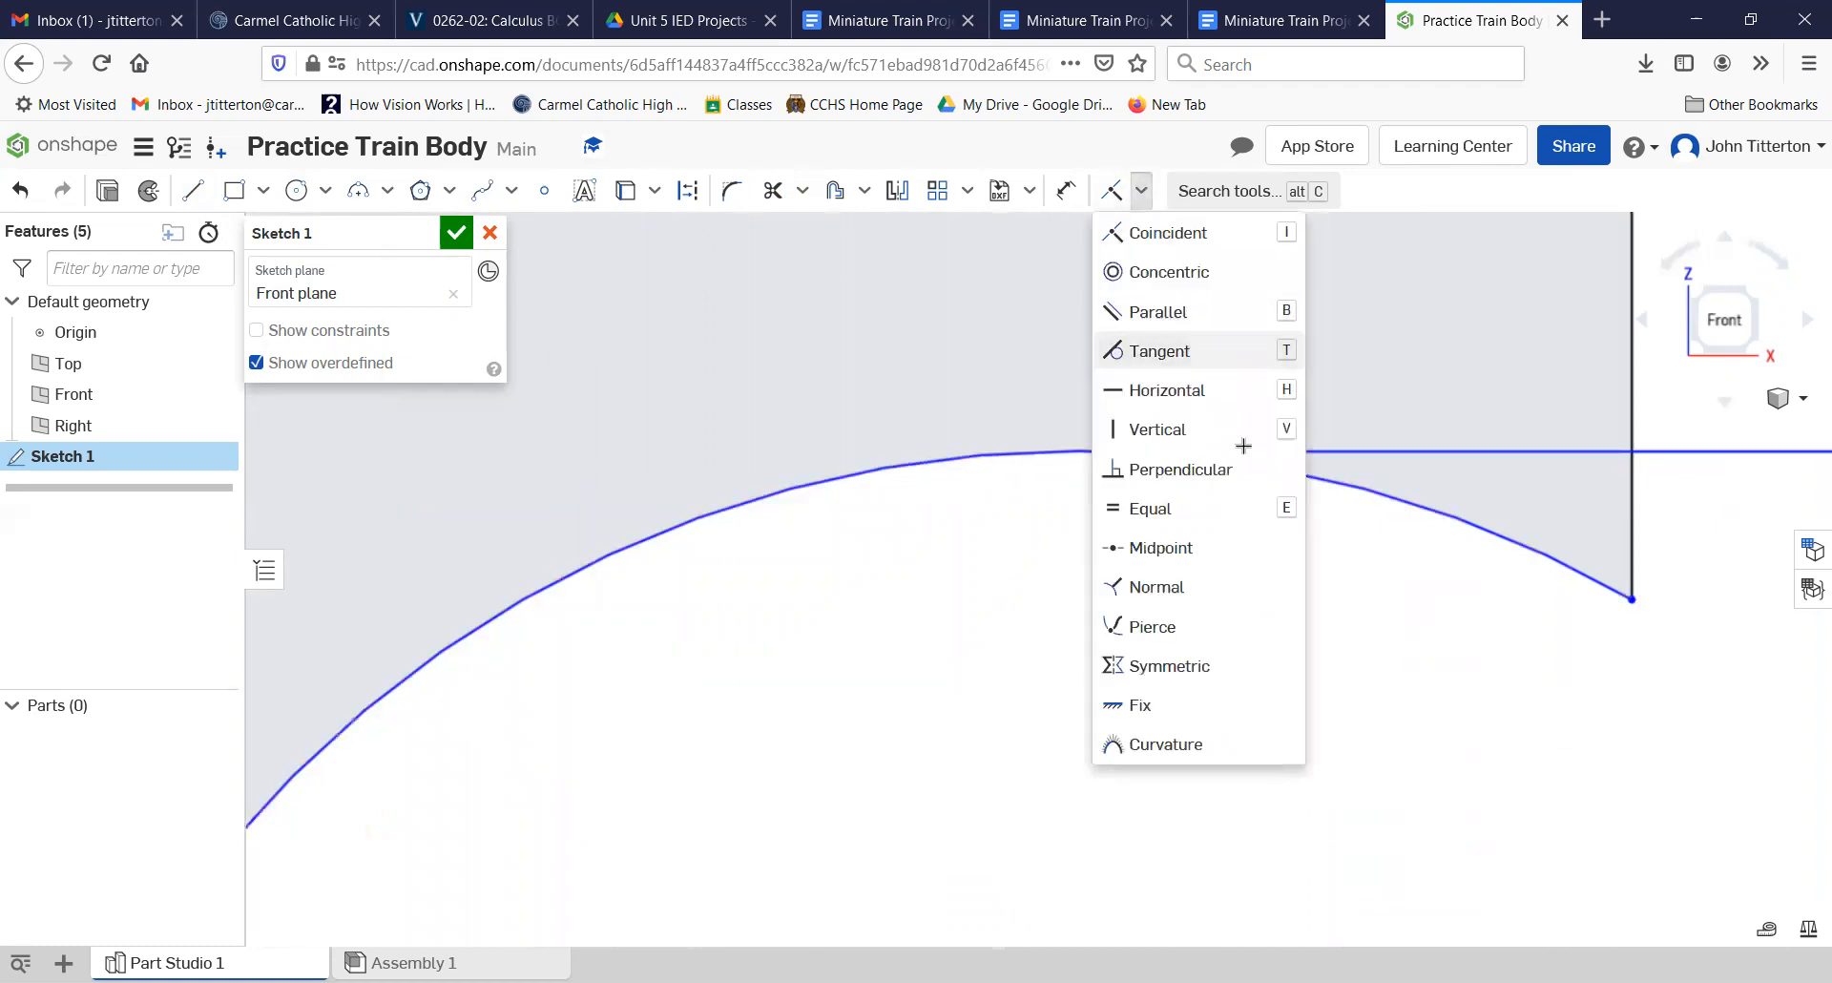
{"action": "left_click", "coordinate": [1313, 452]}
{"action": "left_click", "coordinate": [1285, 472]}
Step: Draw a horizontal line about 0.35 long from the bottom of the arc outward past the right edge
{"action": "scroll", "coordinate": [1231, 601], "scroll_direction": "down", "scroll_amount": 5}
{"action": "scroll", "coordinate": [1254, 684], "scroll_direction": "down", "scroll_amount": 1}
{"action": "mouse_move", "coordinate": [1247, 723]}
{"action": "middle_mouse_down"}
{"action": "mouse_move", "coordinate": [1116, 426]}
{"action": "mouse_move", "coordinate": [995, 264]}
{"action": "middle_mouse_up"}
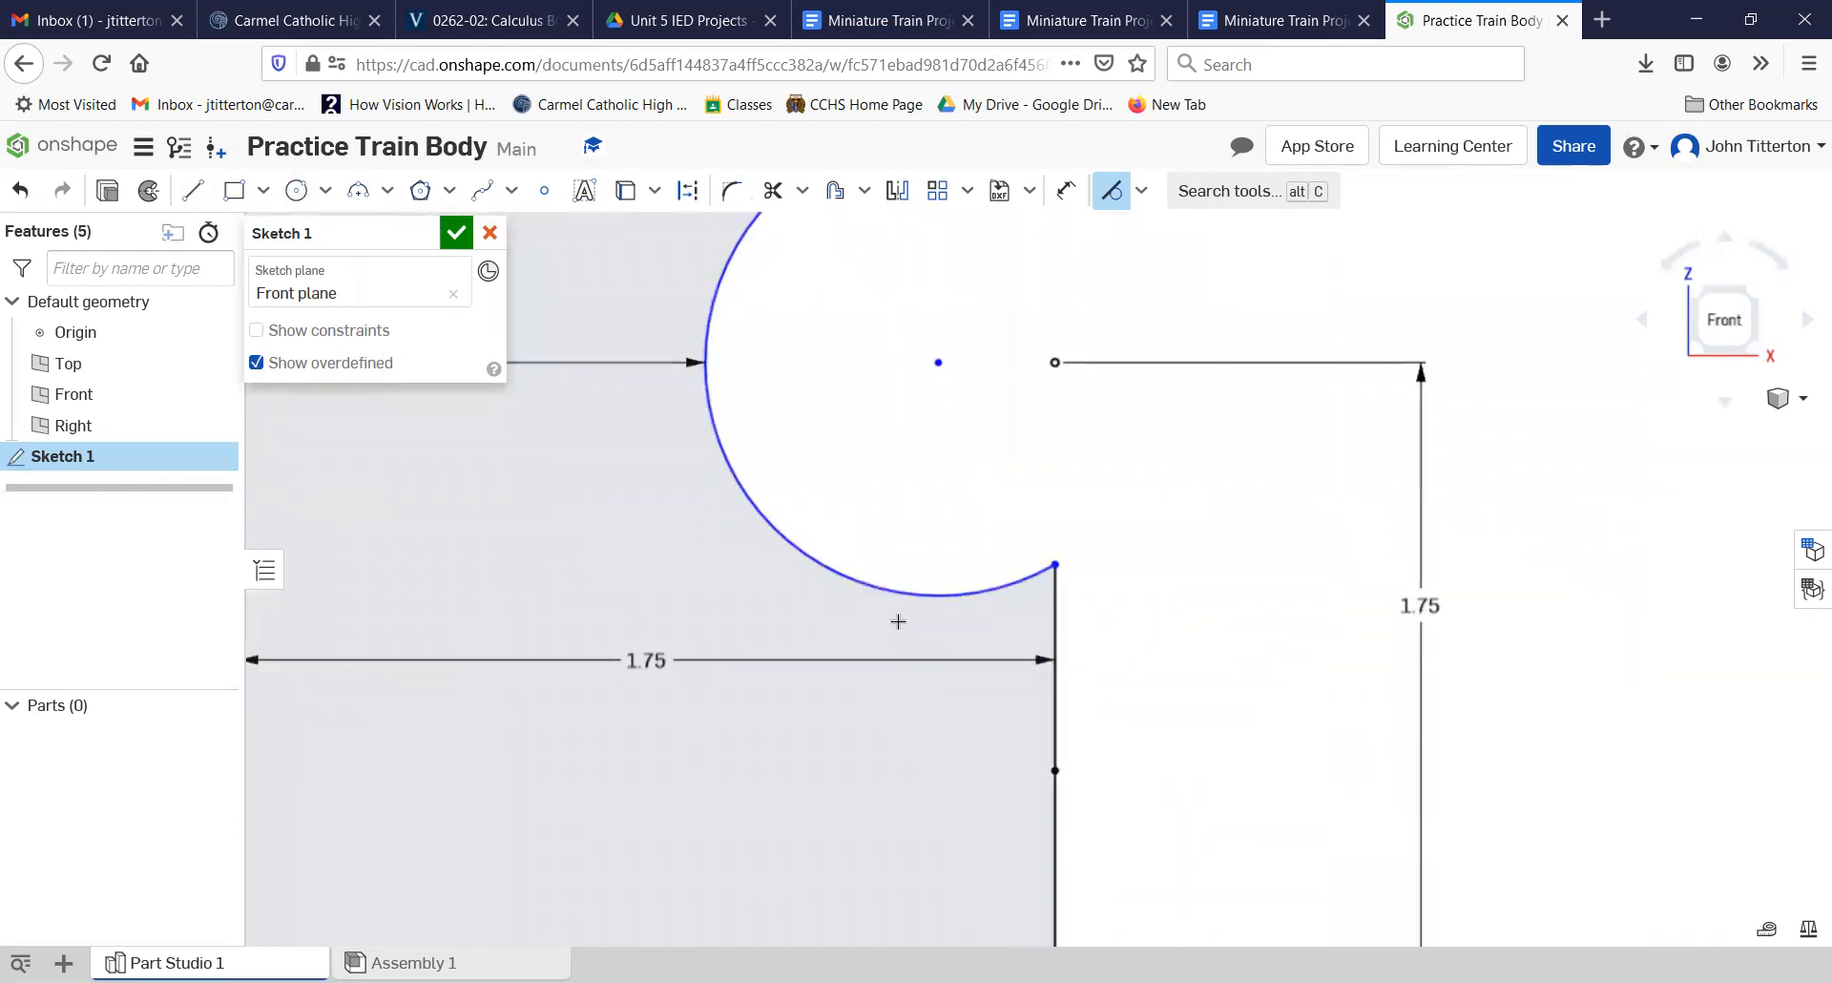
{"action": "scroll", "coordinate": [898, 621], "scroll_direction": "up", "scroll_amount": 5}
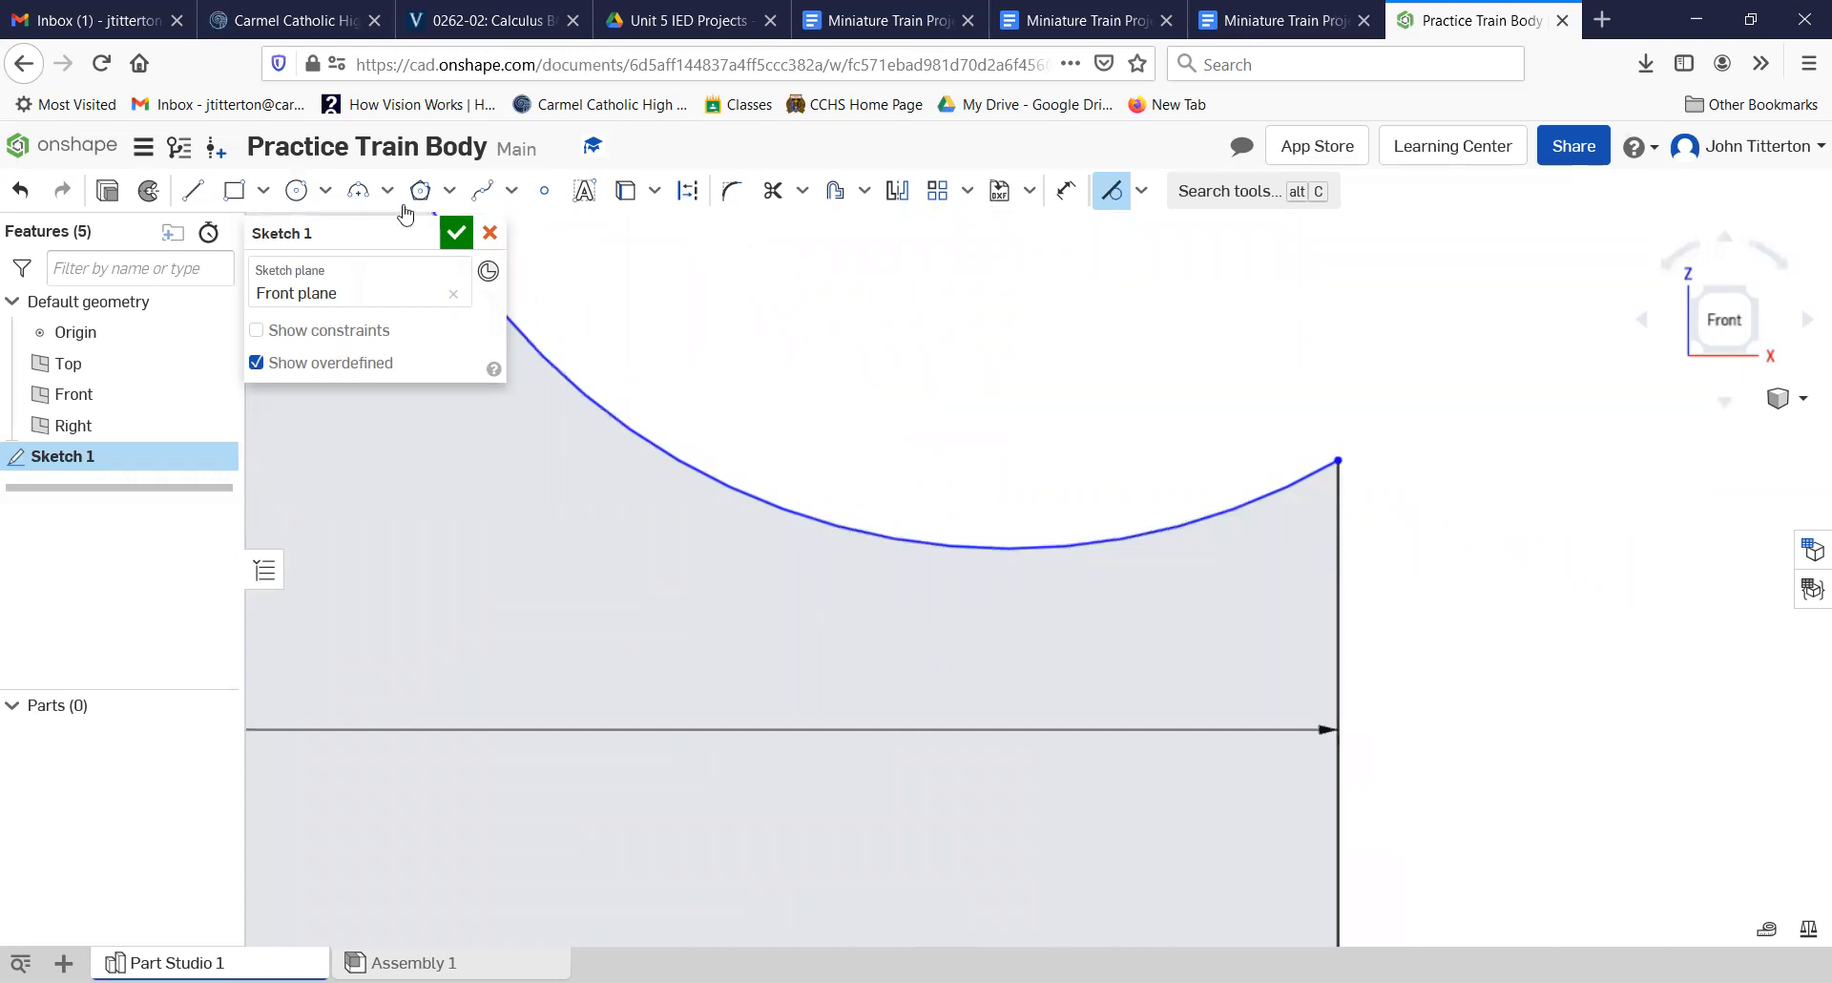
{"action": "left_click", "coordinate": [193, 190]}
{"action": "left_click", "coordinate": [986, 547]}
{"action": "left_click", "coordinate": [1448, 549]}
{"action": "right_click", "coordinate": [1247, 402]}
{"action": "left_click", "coordinate": [1288, 417]}
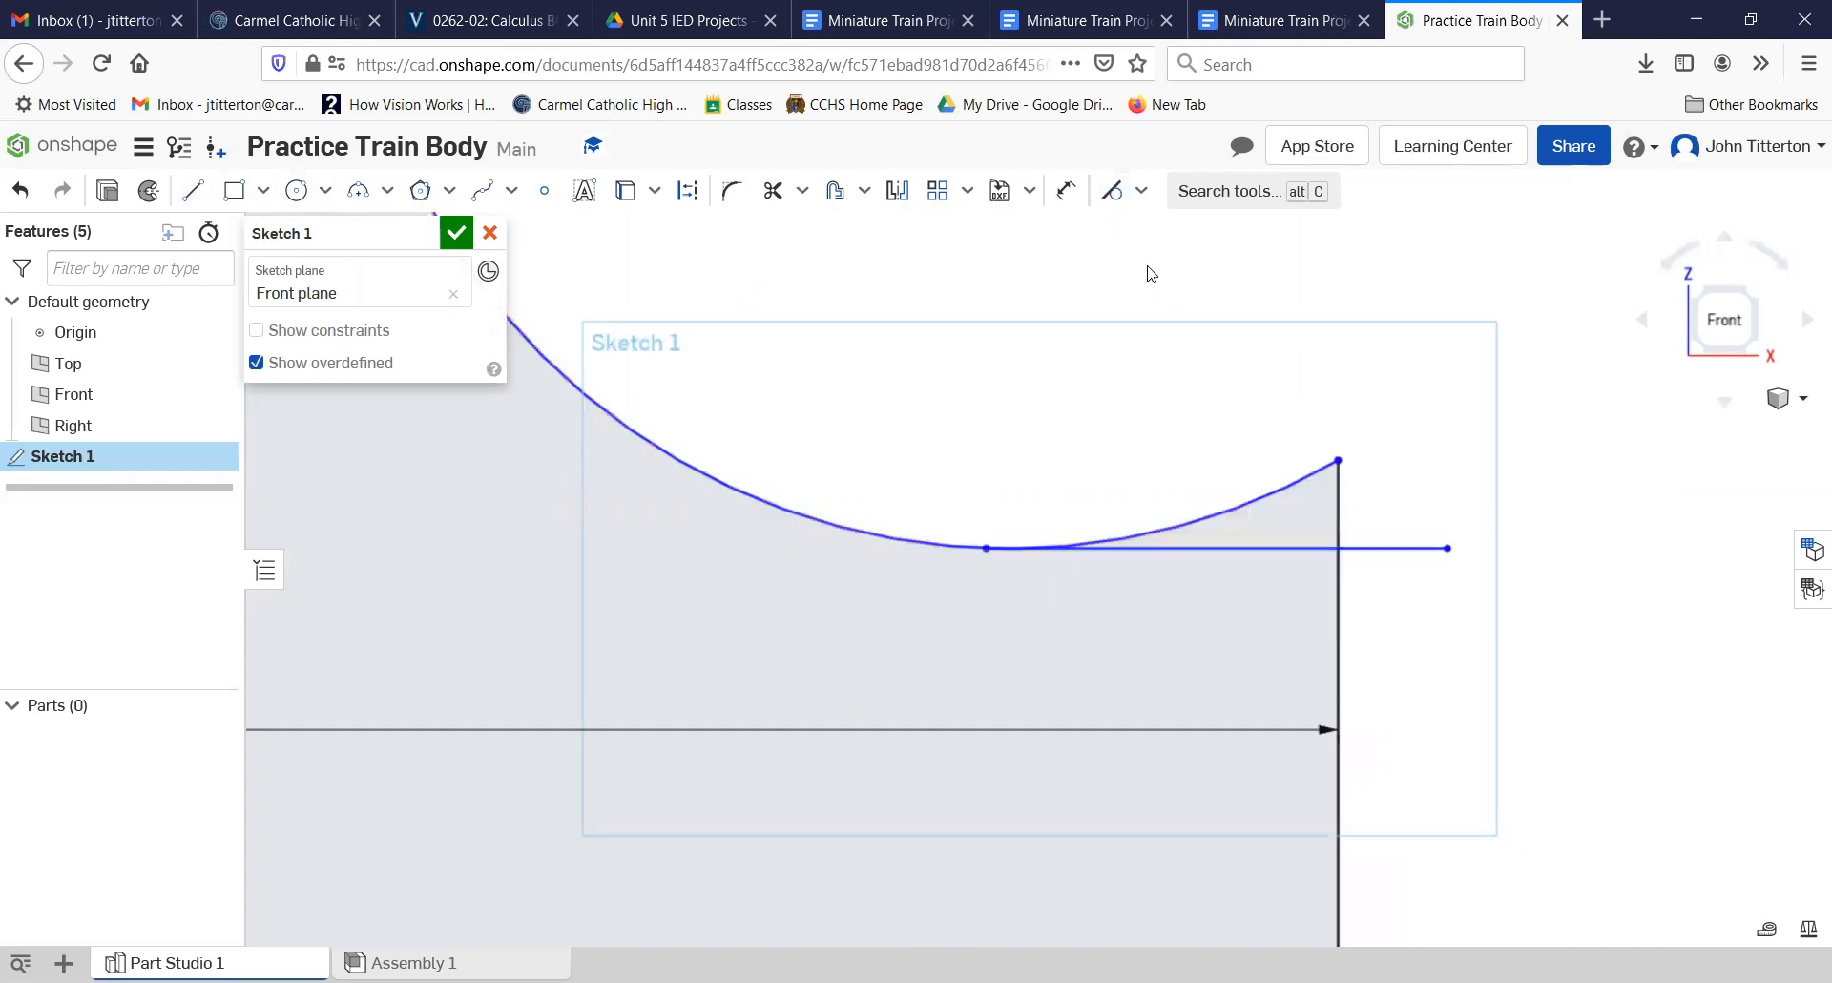
Step: Make the lower horizontal line tangent to the arc
{"action": "left_click", "coordinate": [1112, 190]}
{"action": "left_click", "coordinate": [1135, 549]}
{"action": "left_click", "coordinate": [1142, 534]}
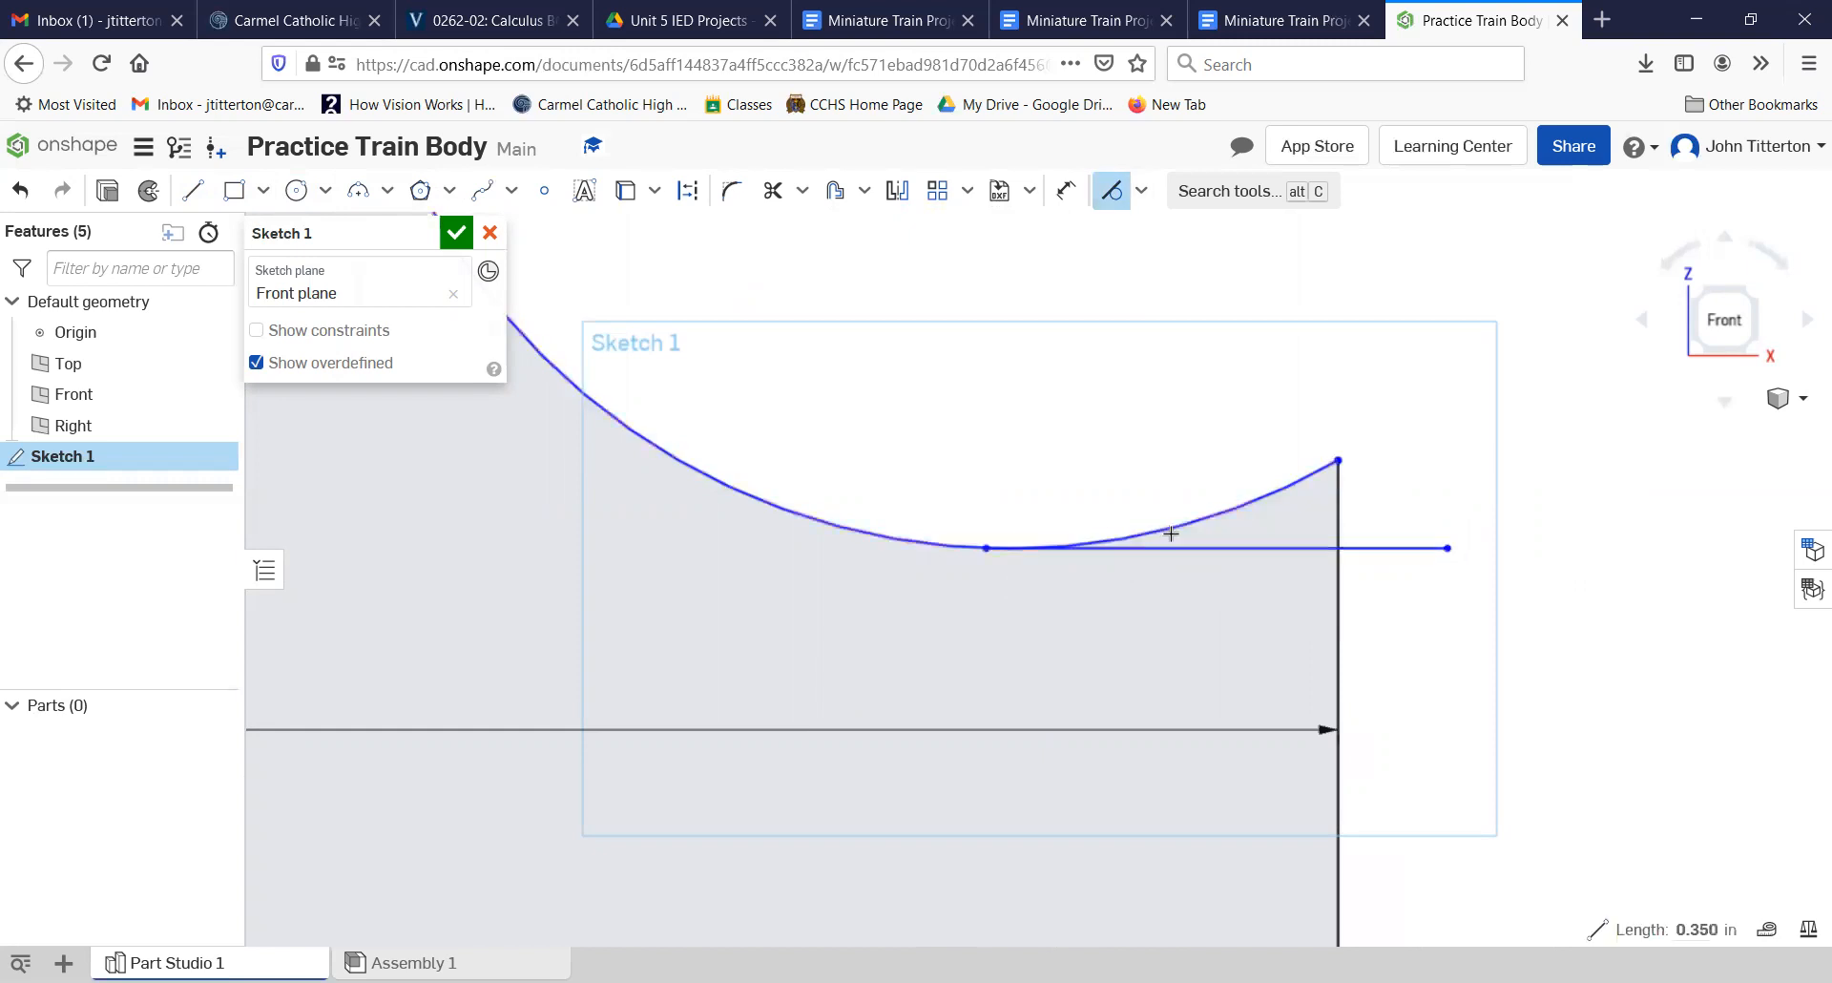
Step: Trim the arc end, vertical stub and line overhang at the cutout's lower end, undoing the extra trim of the tangent line
{"action": "scroll", "coordinate": [1025, 493], "scroll_direction": "down", "scroll_amount": 3}
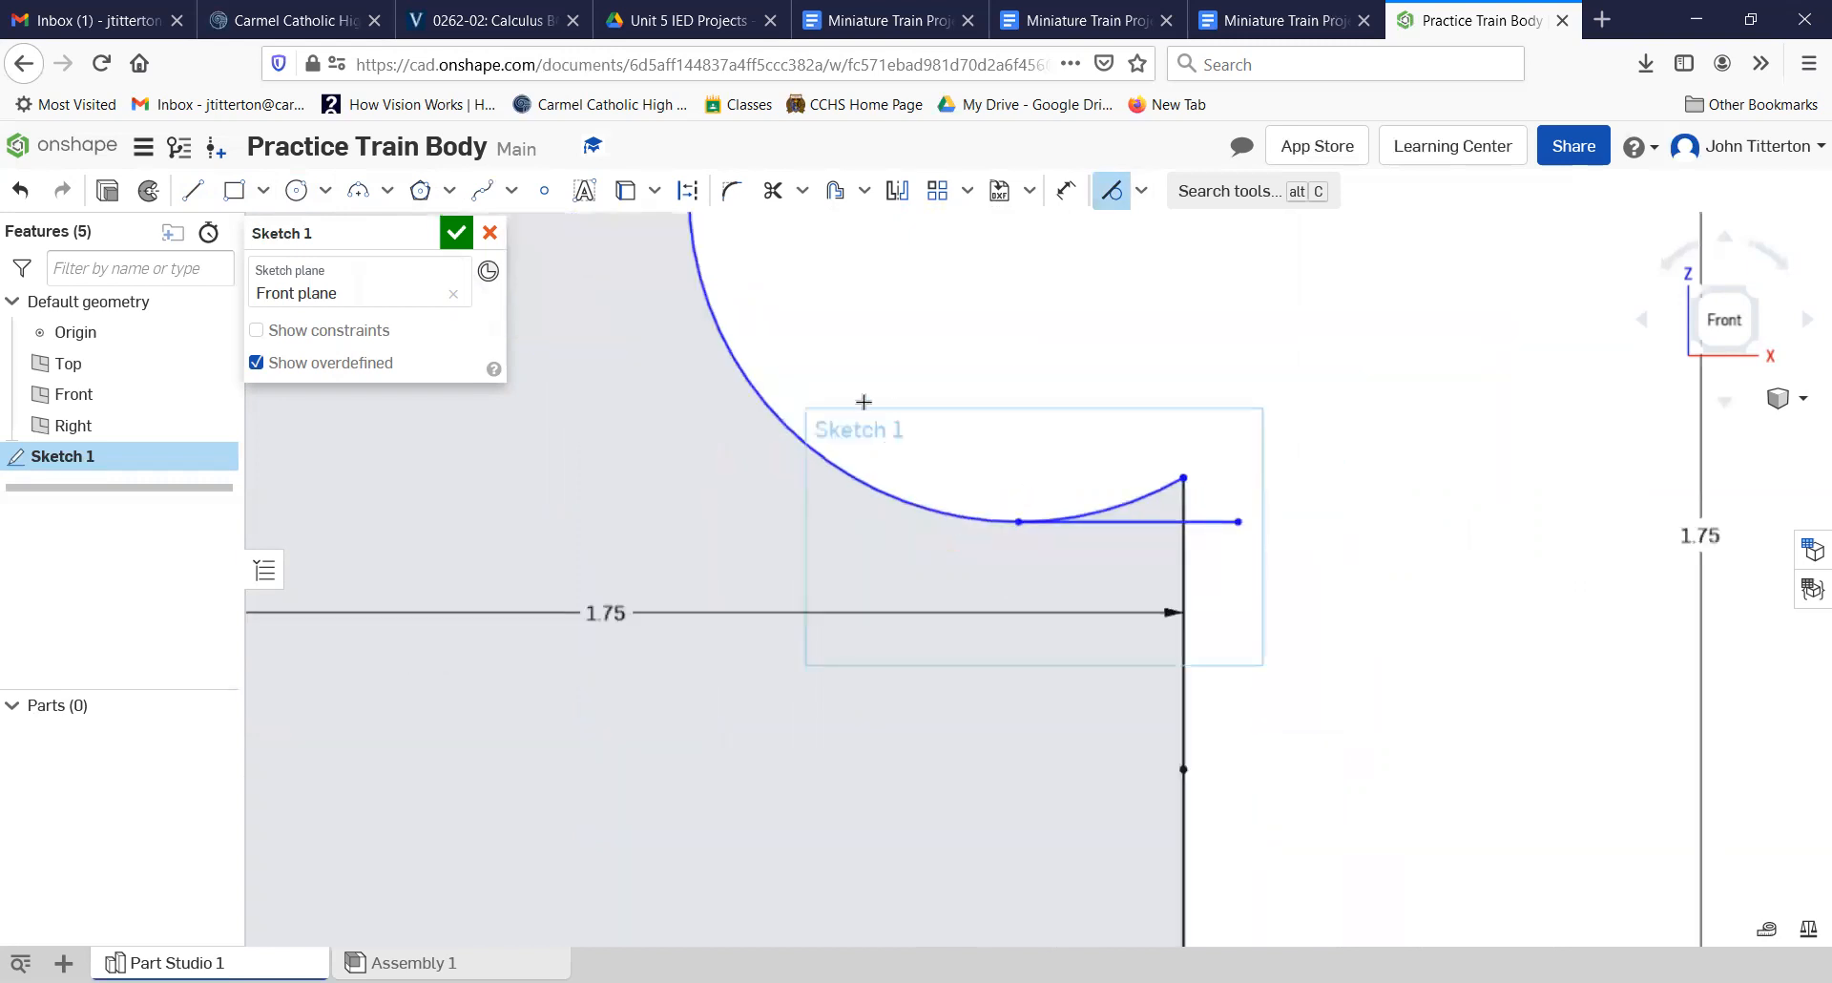
{"action": "left_click", "coordinate": [773, 190]}
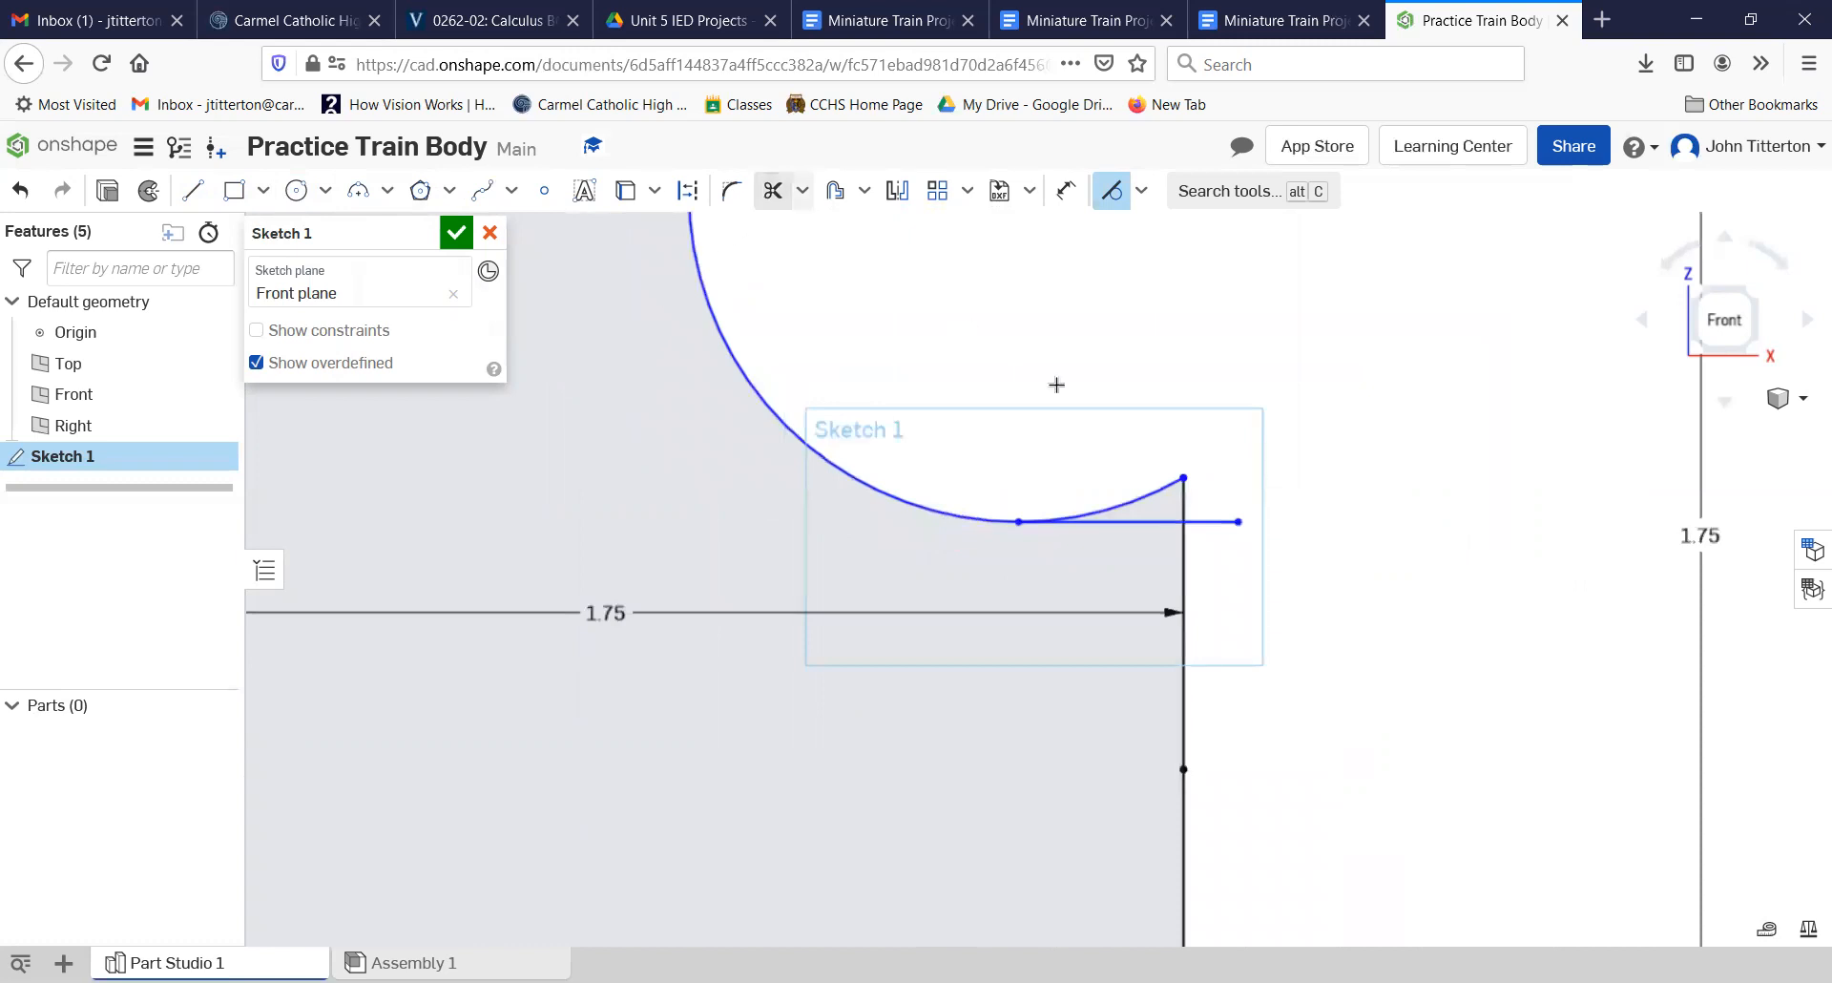
{"action": "left_click", "coordinate": [1127, 509]}
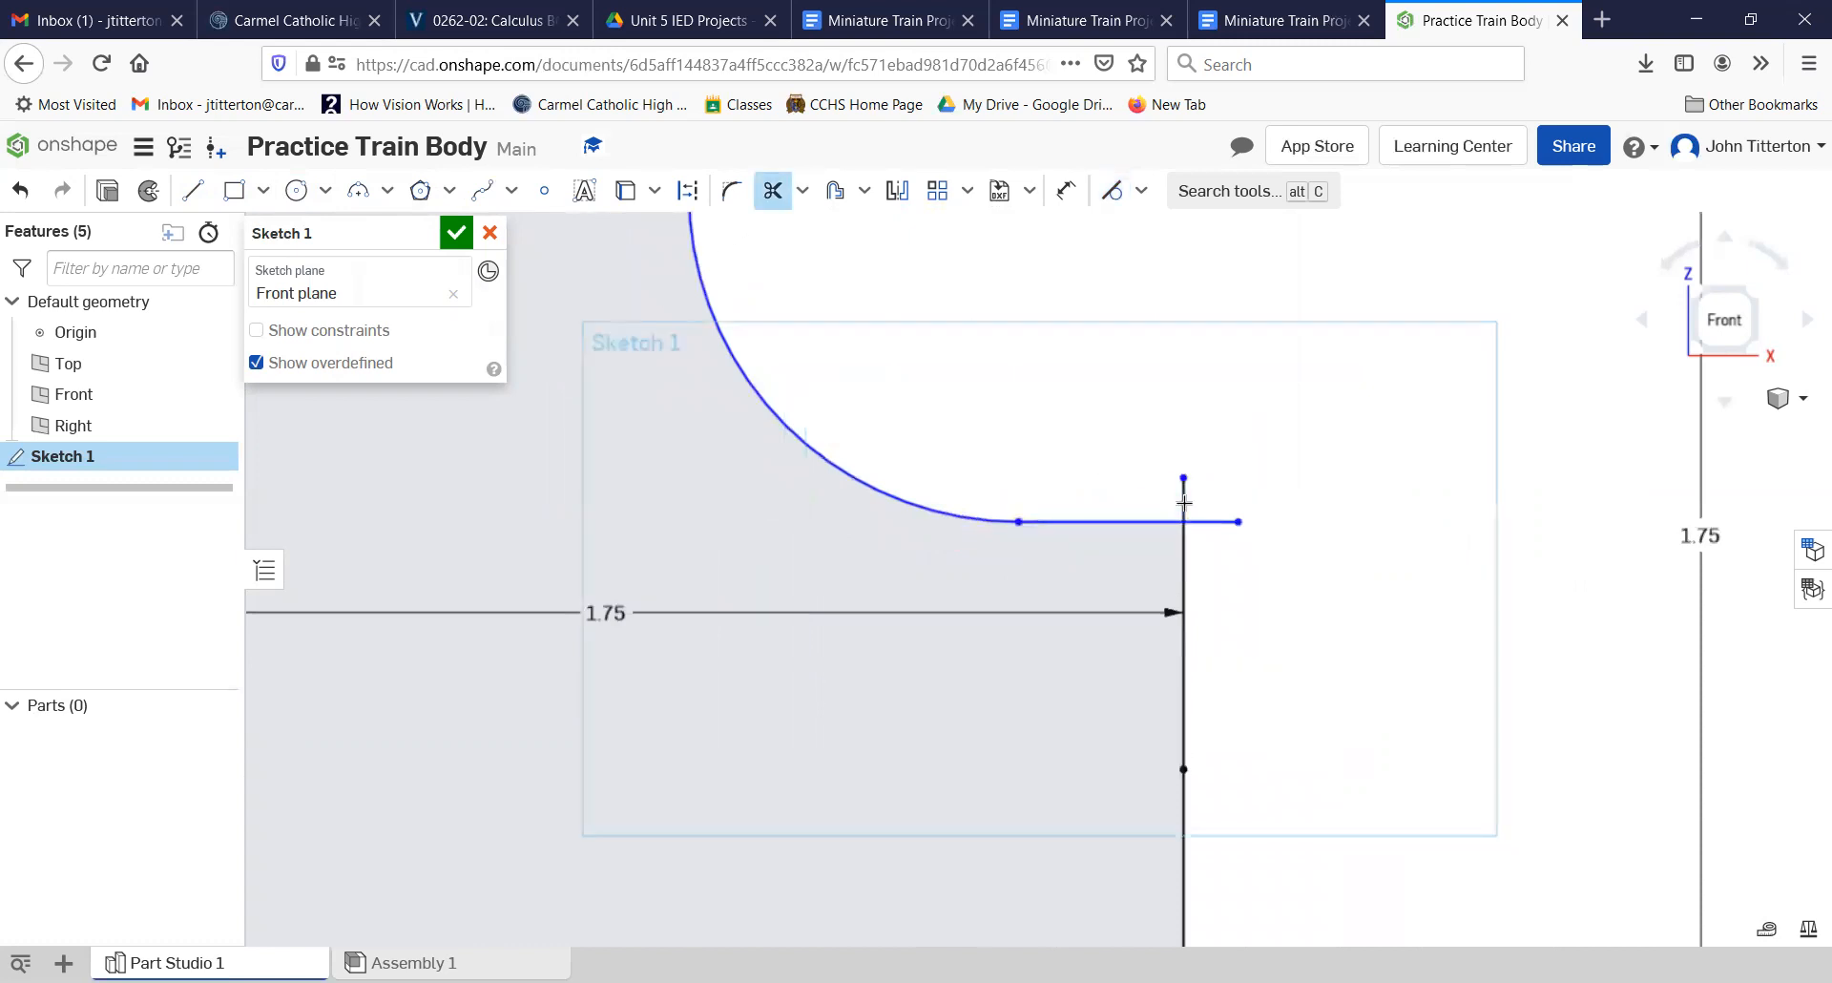
{"action": "left_click", "coordinate": [1211, 521]}
{"action": "scroll", "coordinate": [1172, 461], "scroll_direction": "down", "scroll_amount": 3}
{"action": "middle_click_drag", "start_coordinate": [1152, 415], "coordinate": [1107, 472]}
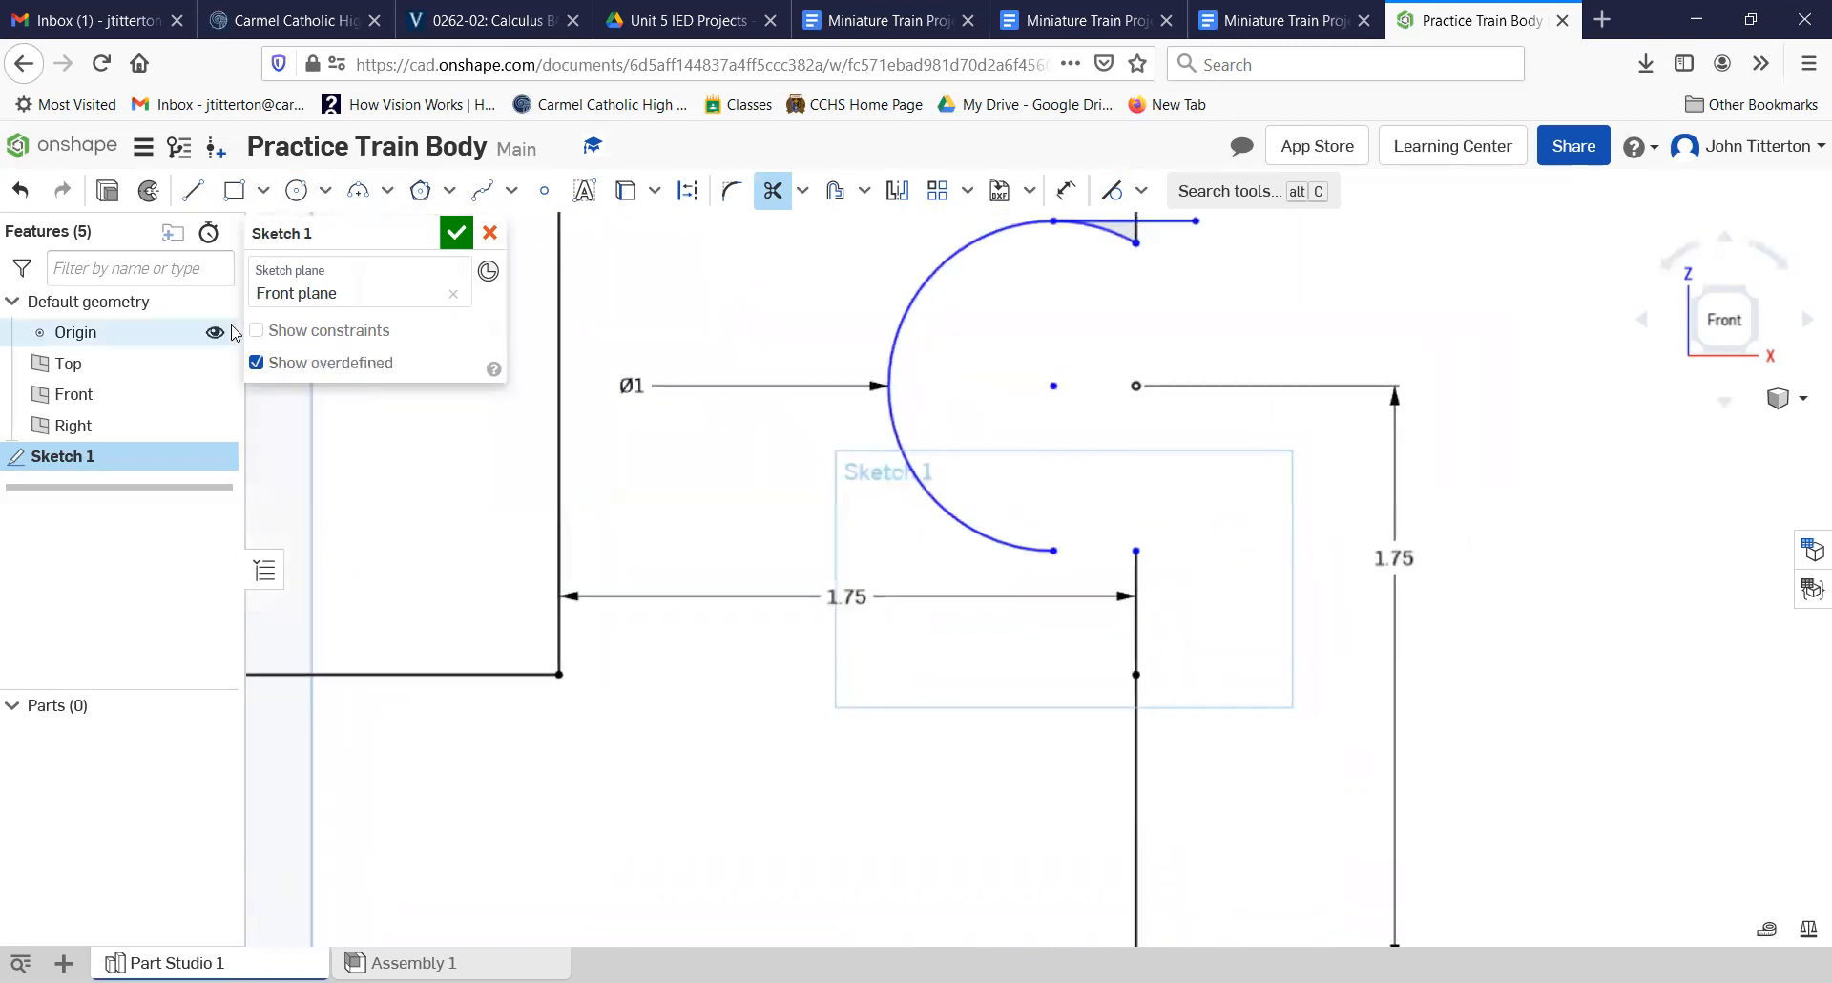
{"action": "left_click", "coordinate": [20, 190]}
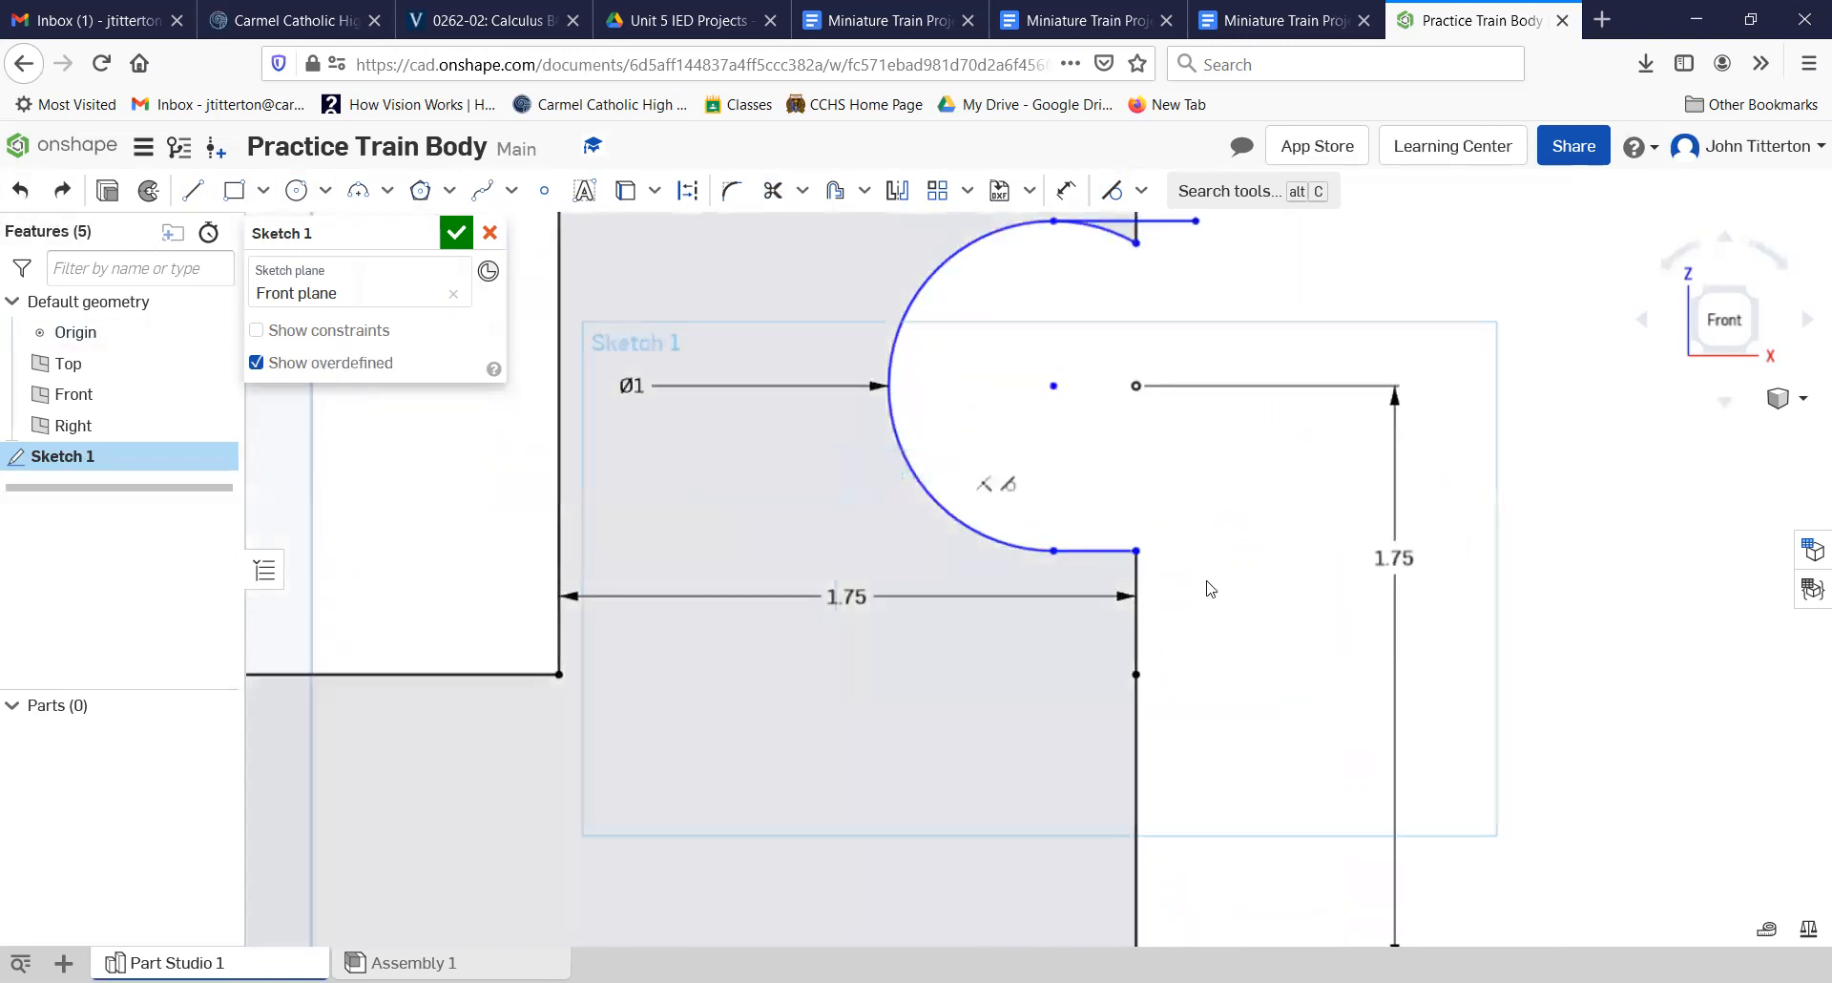
Step: Trim the arc end, line overhang and vertical stub at the cutout's upper end
{"action": "middle_click_drag", "start_coordinate": [1113, 298], "coordinate": [1043, 578]}
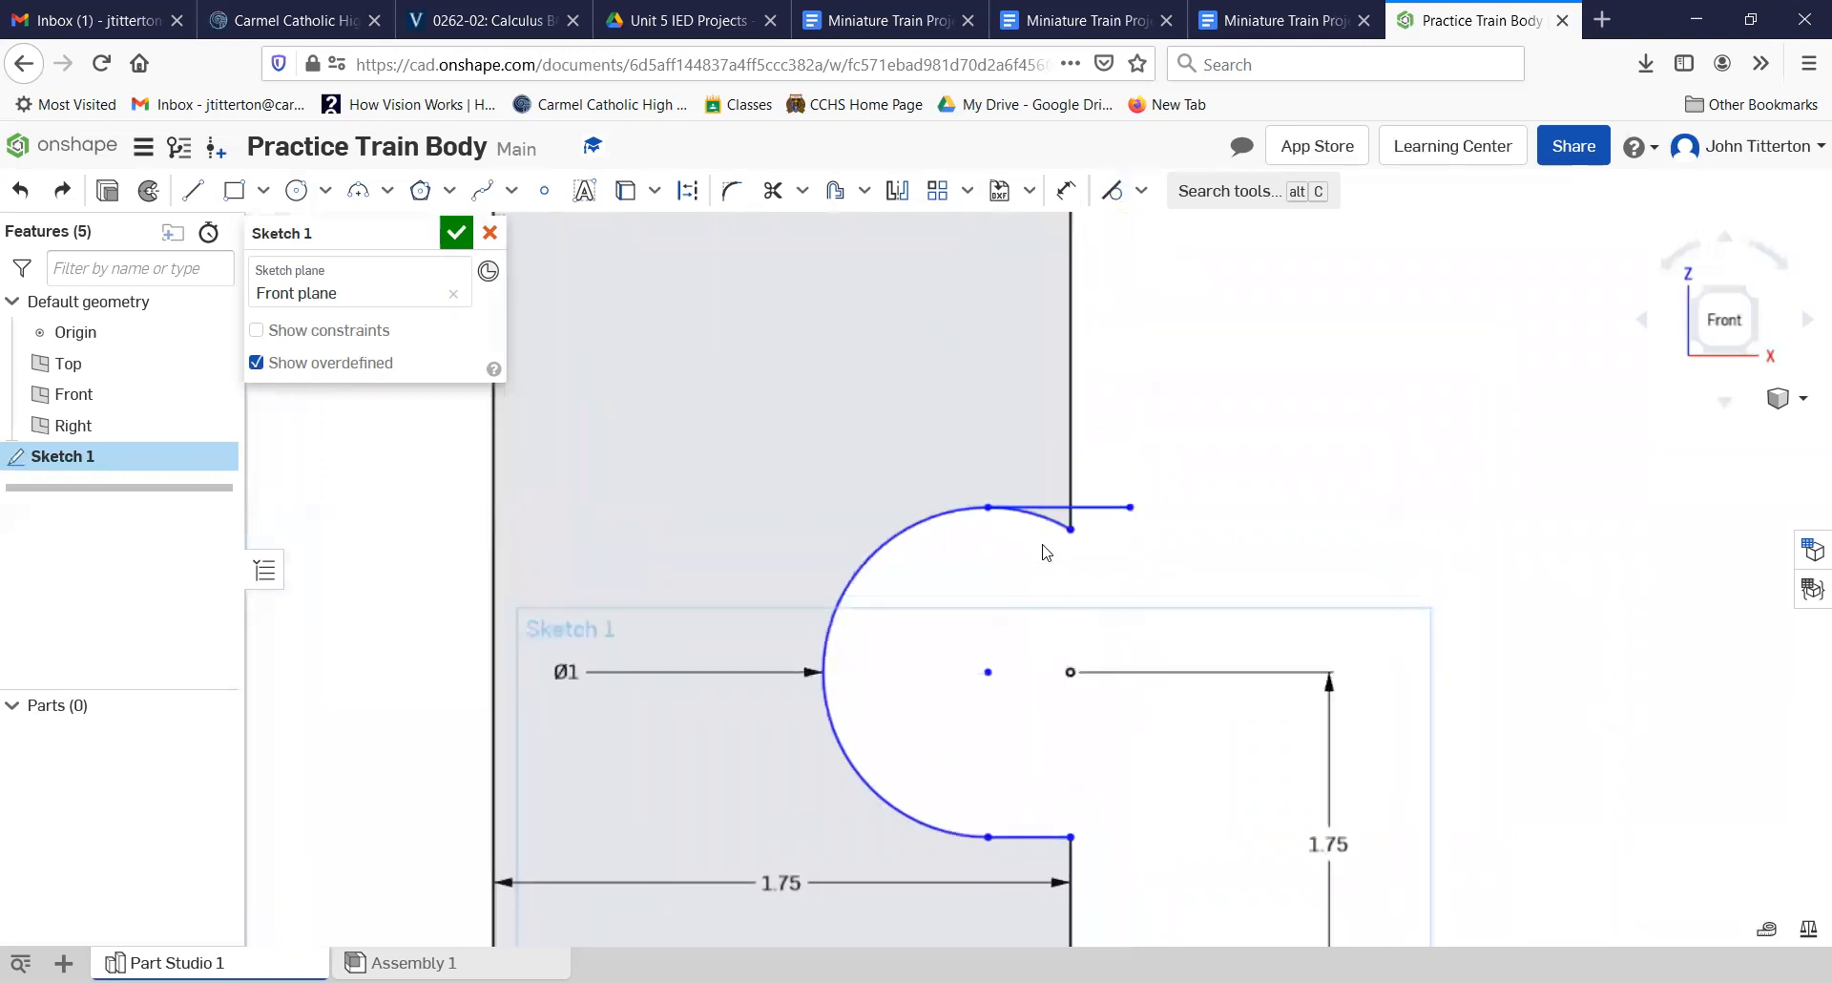
{"action": "scroll", "coordinate": [1043, 542], "scroll_direction": "up", "scroll_amount": 5}
{"action": "left_click", "coordinate": [772, 191]}
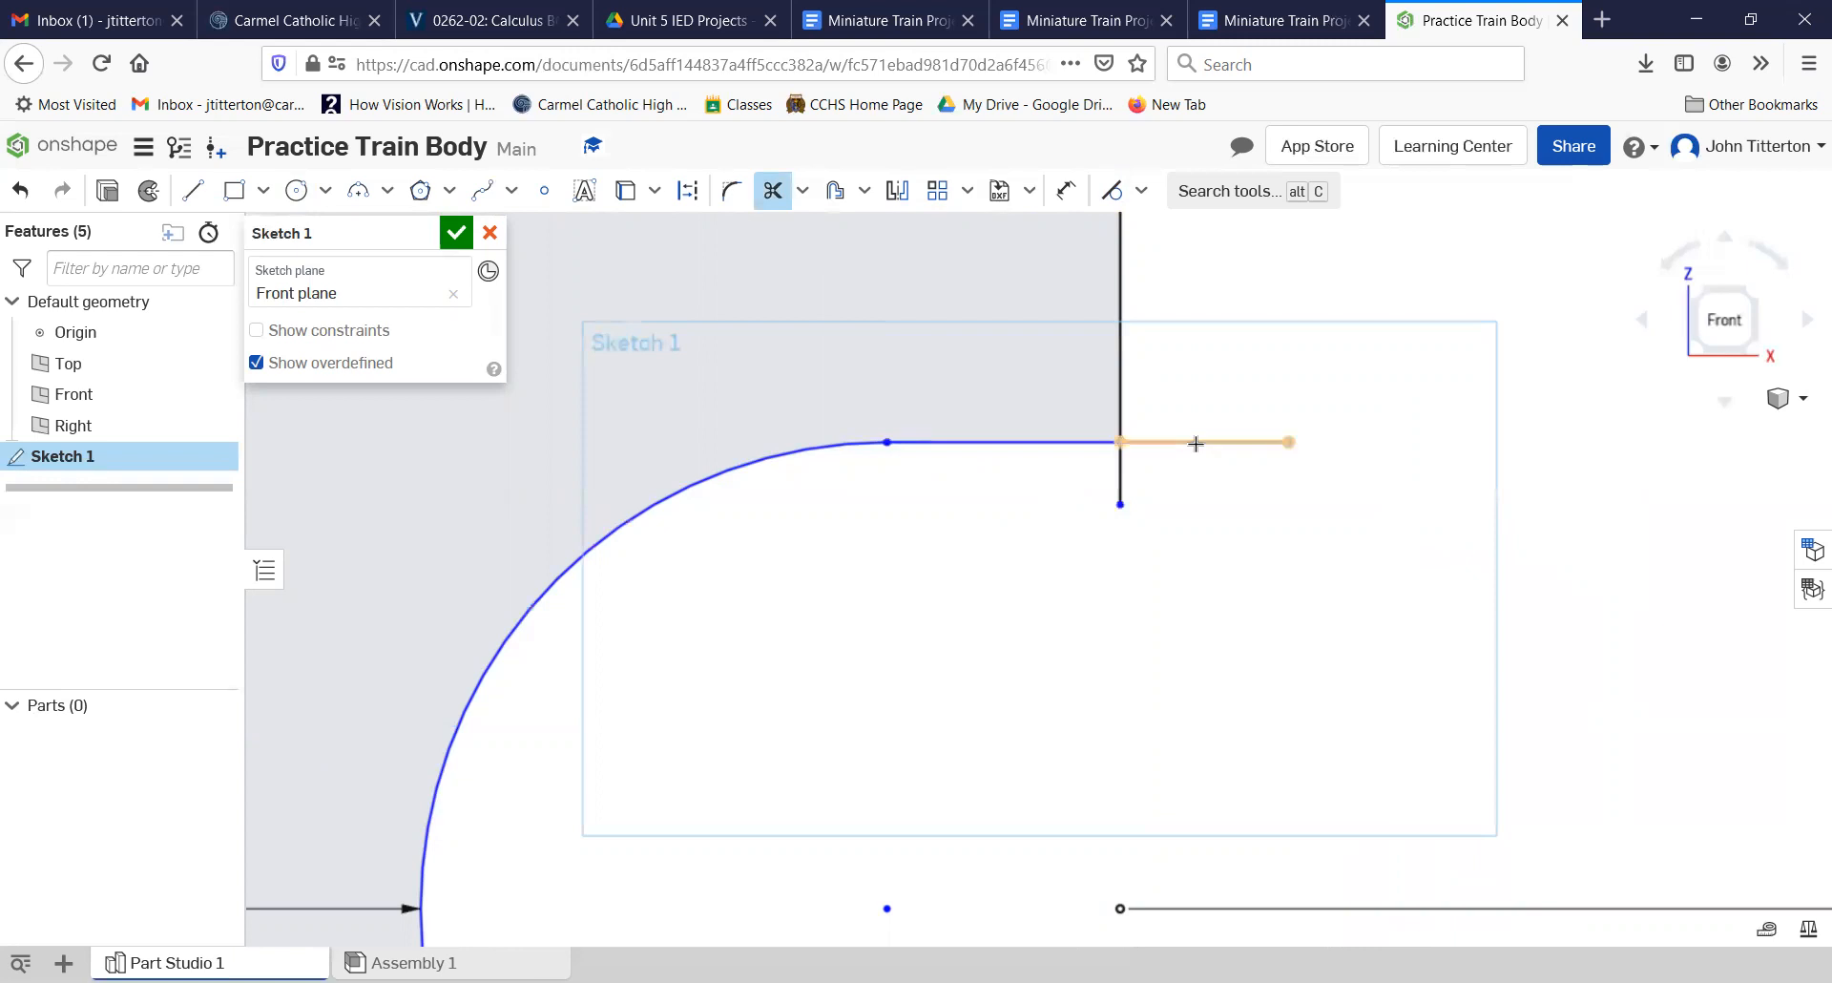
{"action": "left_click", "coordinate": [1144, 475]}
{"action": "left_click", "coordinate": [1118, 471]}
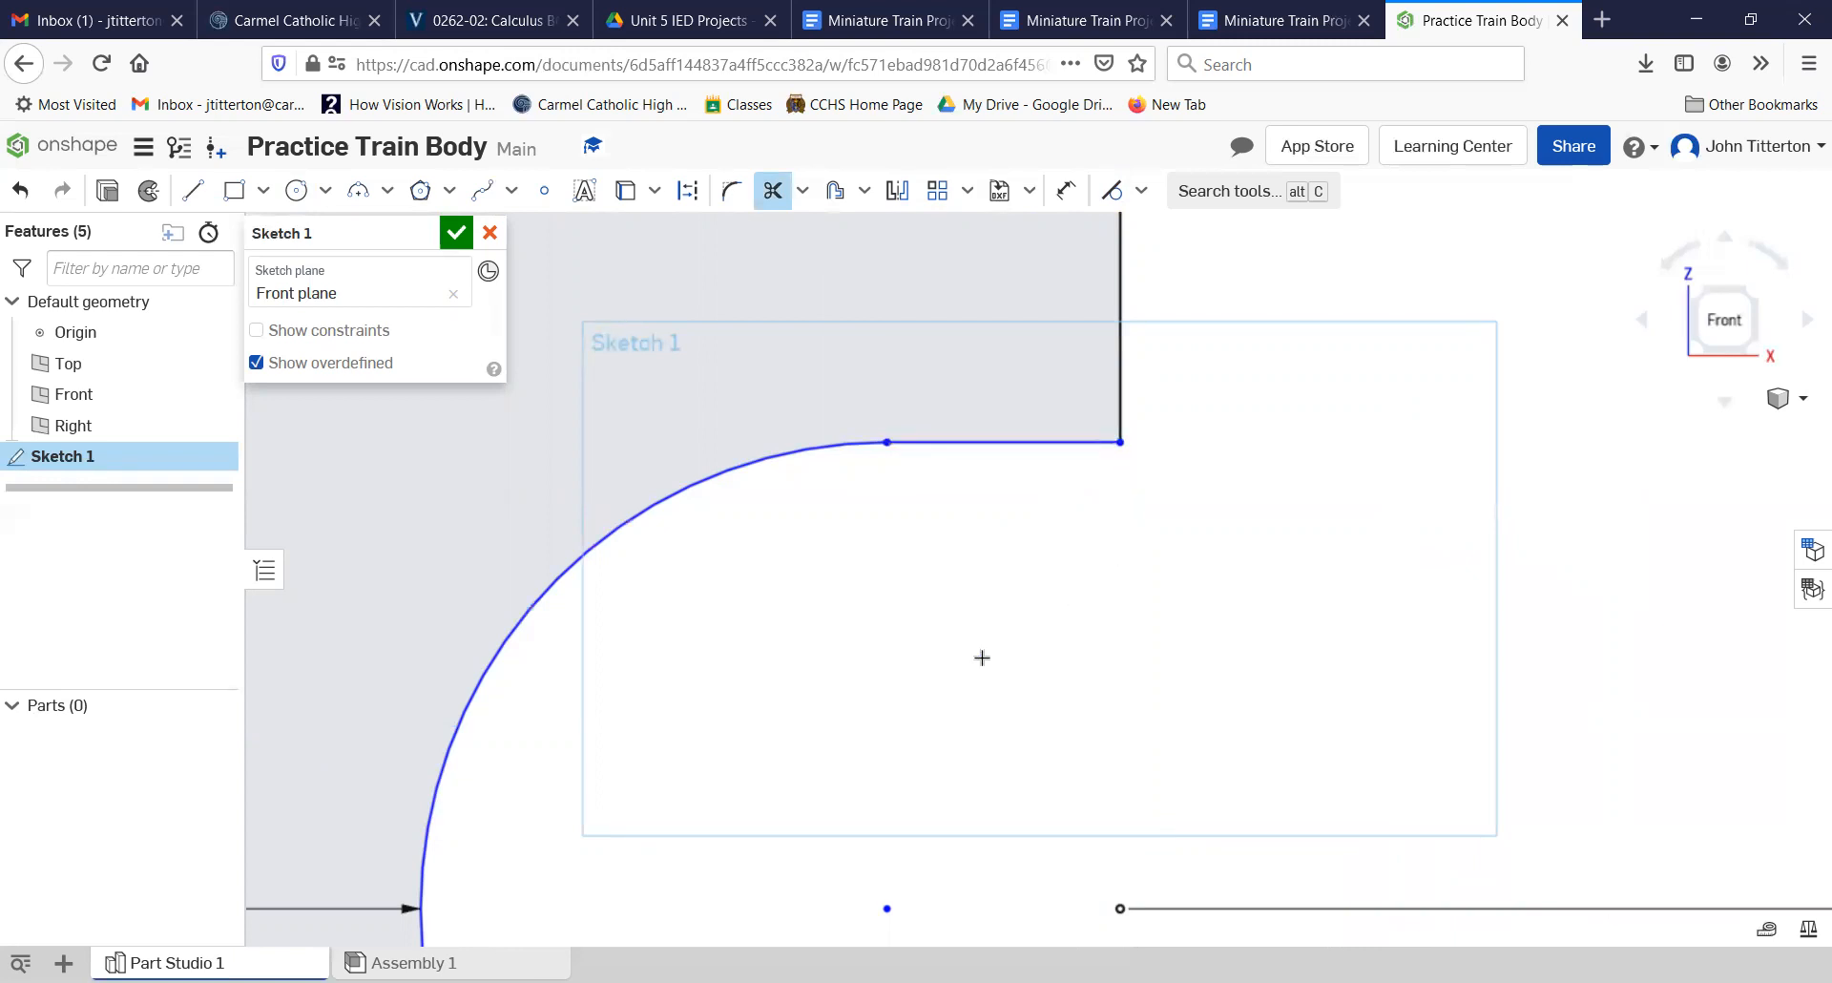
Step: Finish the side profile sketch and switch to an isometric view
{"action": "scroll", "coordinate": [976, 653], "scroll_direction": "down", "scroll_amount": 5}
{"action": "scroll", "coordinate": [1050, 635], "scroll_direction": "down", "scroll_amount": 5}
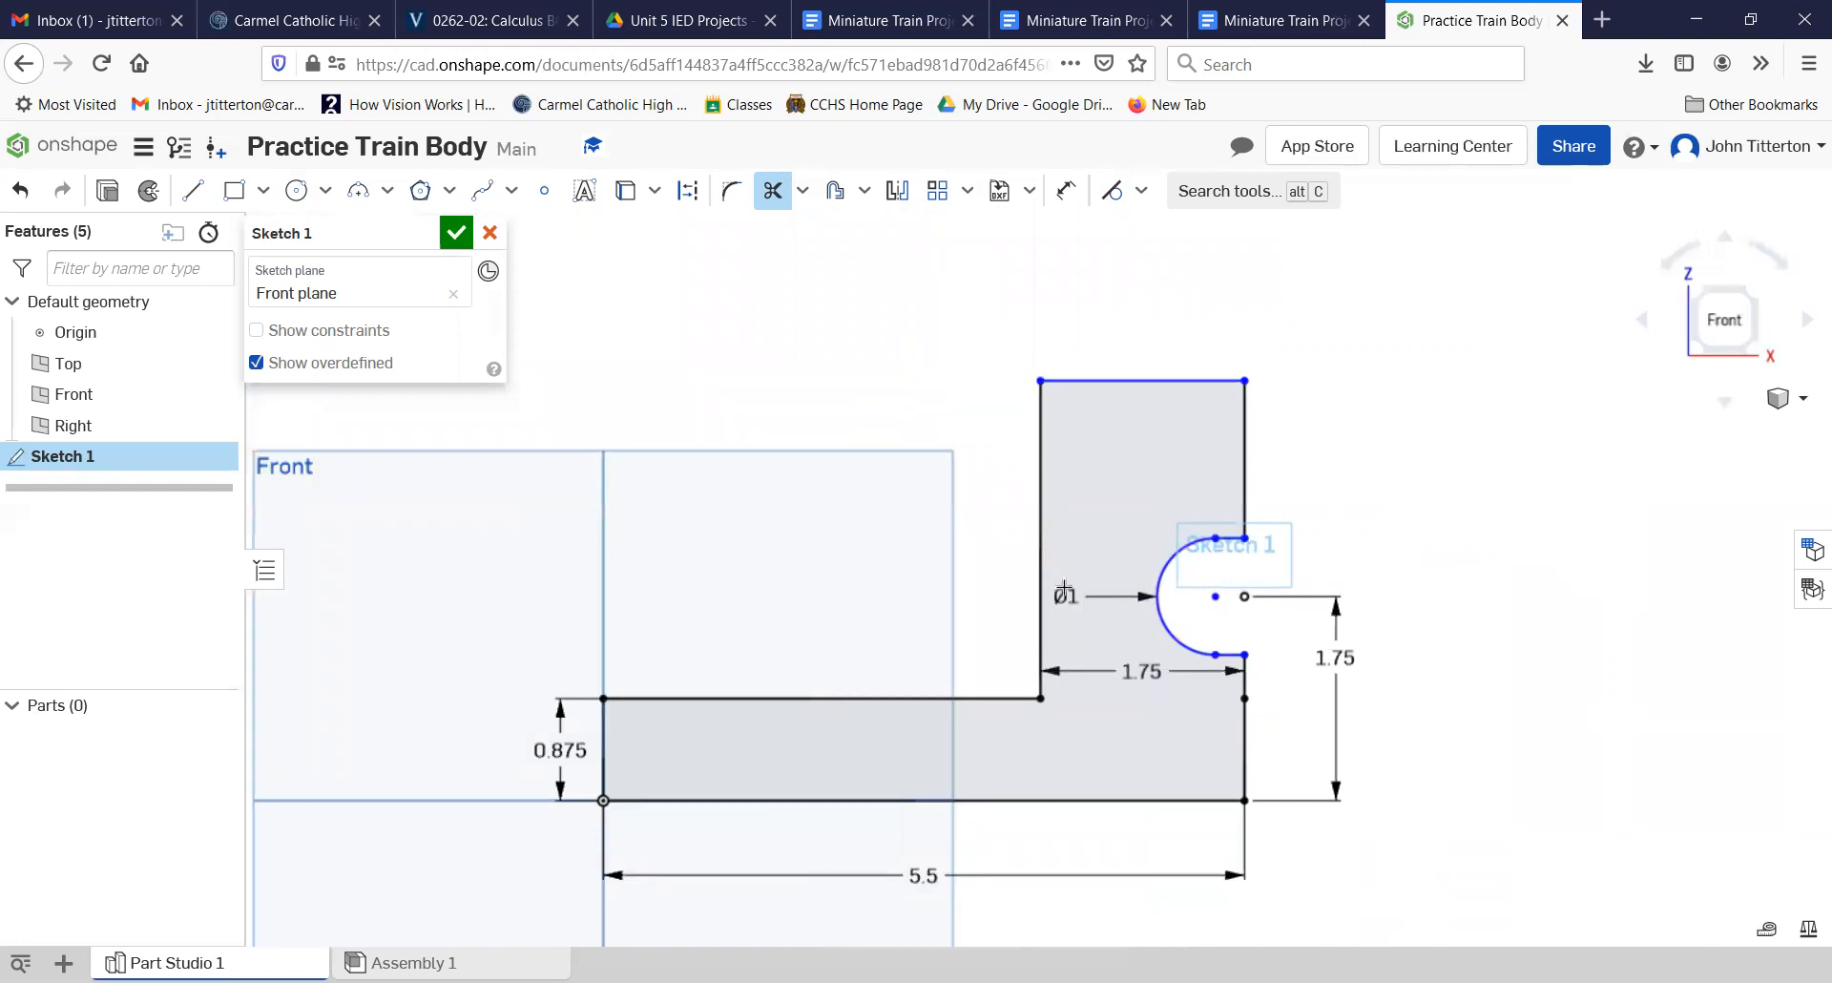
{"action": "left_click", "coordinate": [456, 233]}
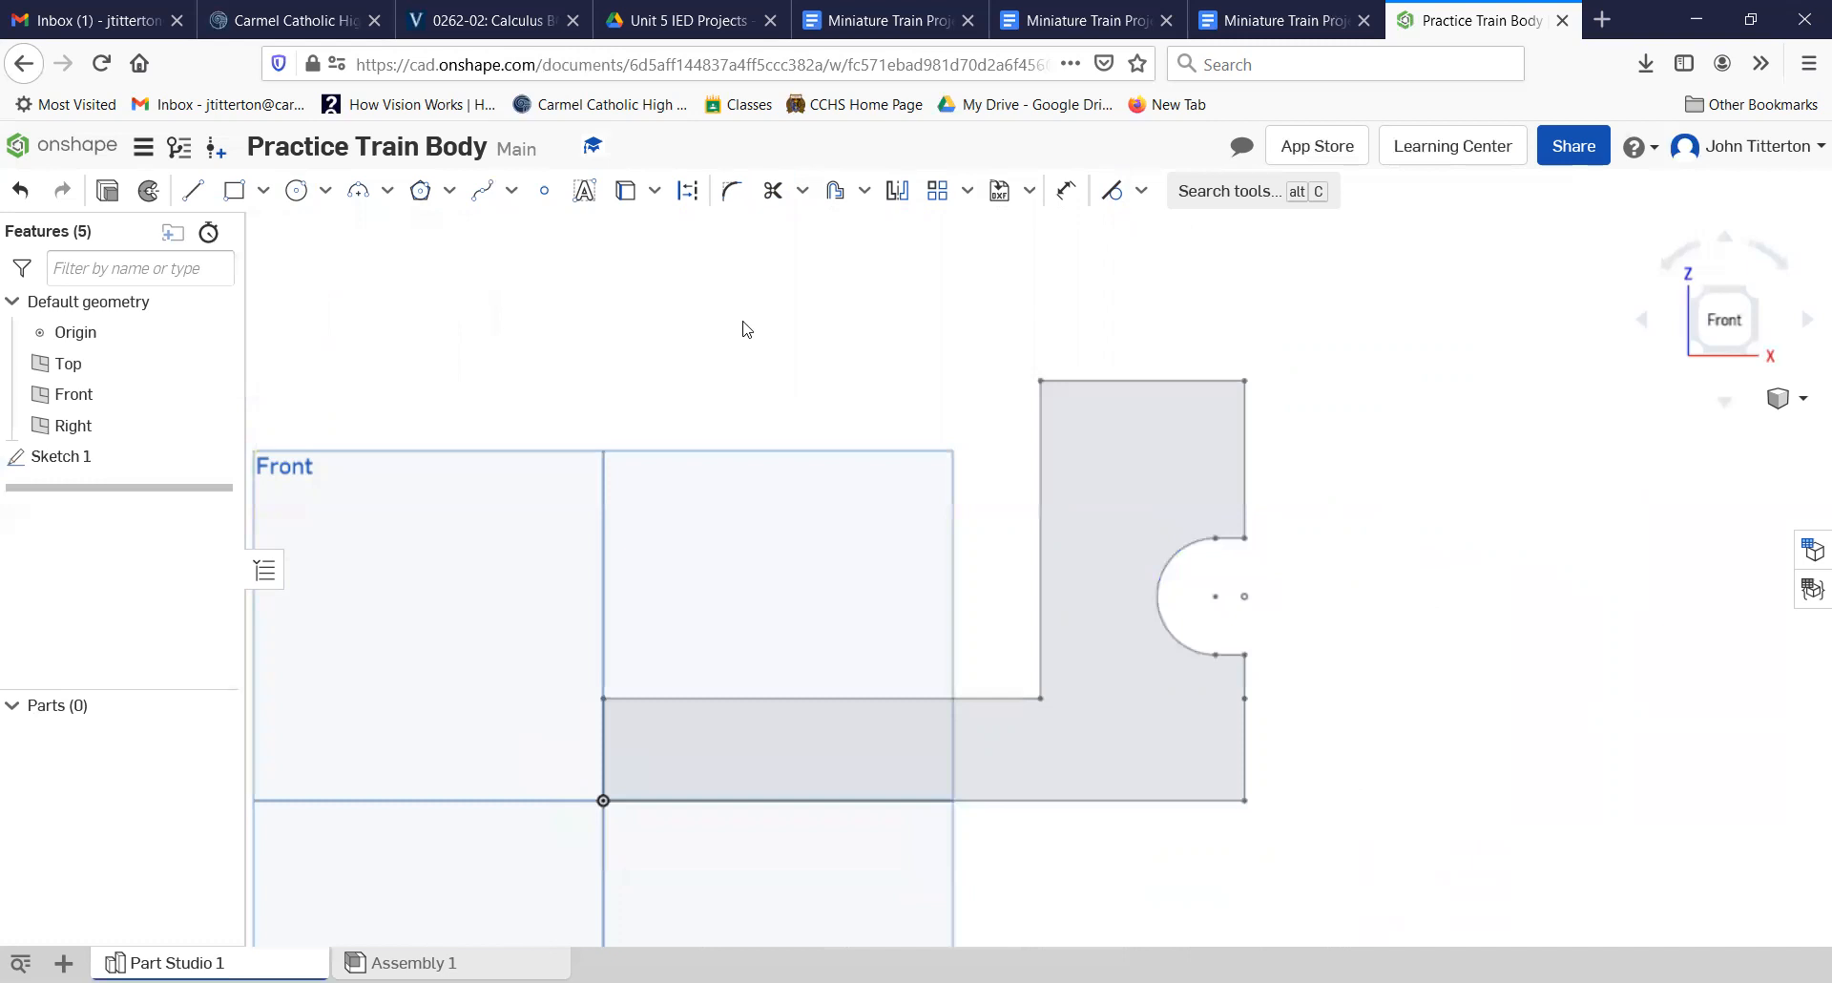
{"action": "left_click", "coordinate": [1744, 304]}
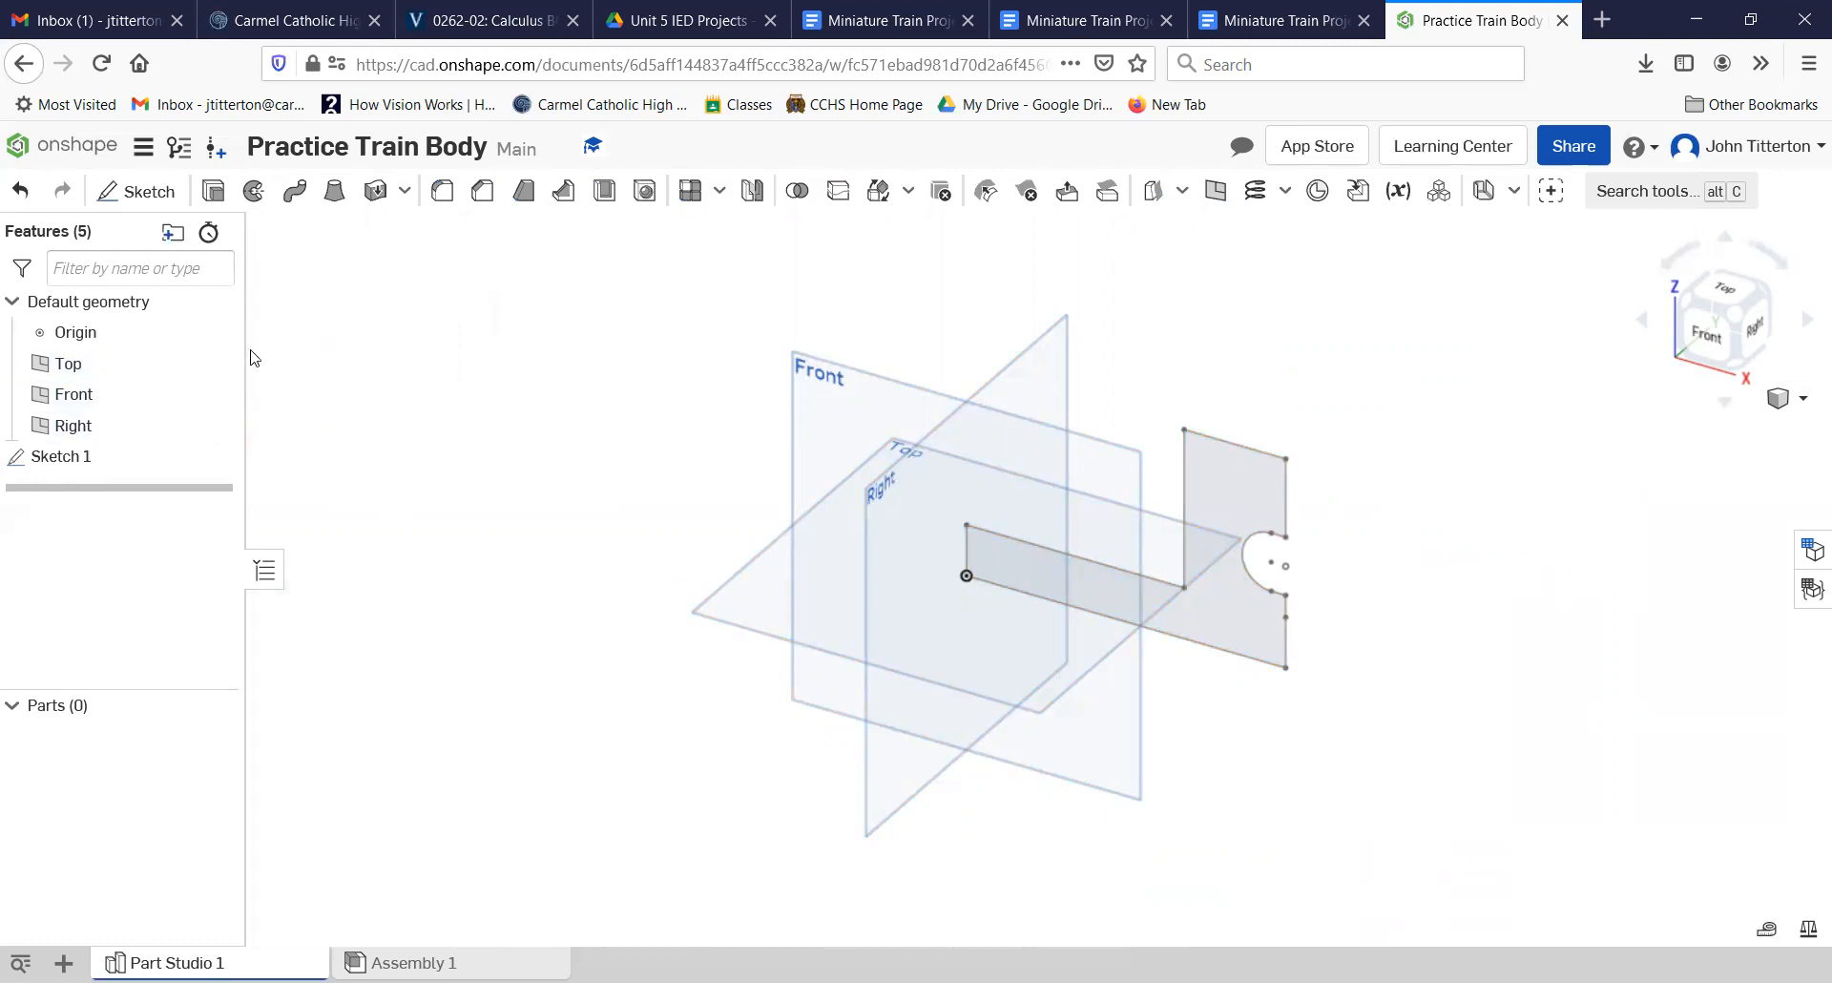
Step: Extrude the side profile sketch region as a new solid with a blind depth of 2 in
{"action": "left_click", "coordinate": [1157, 624]}
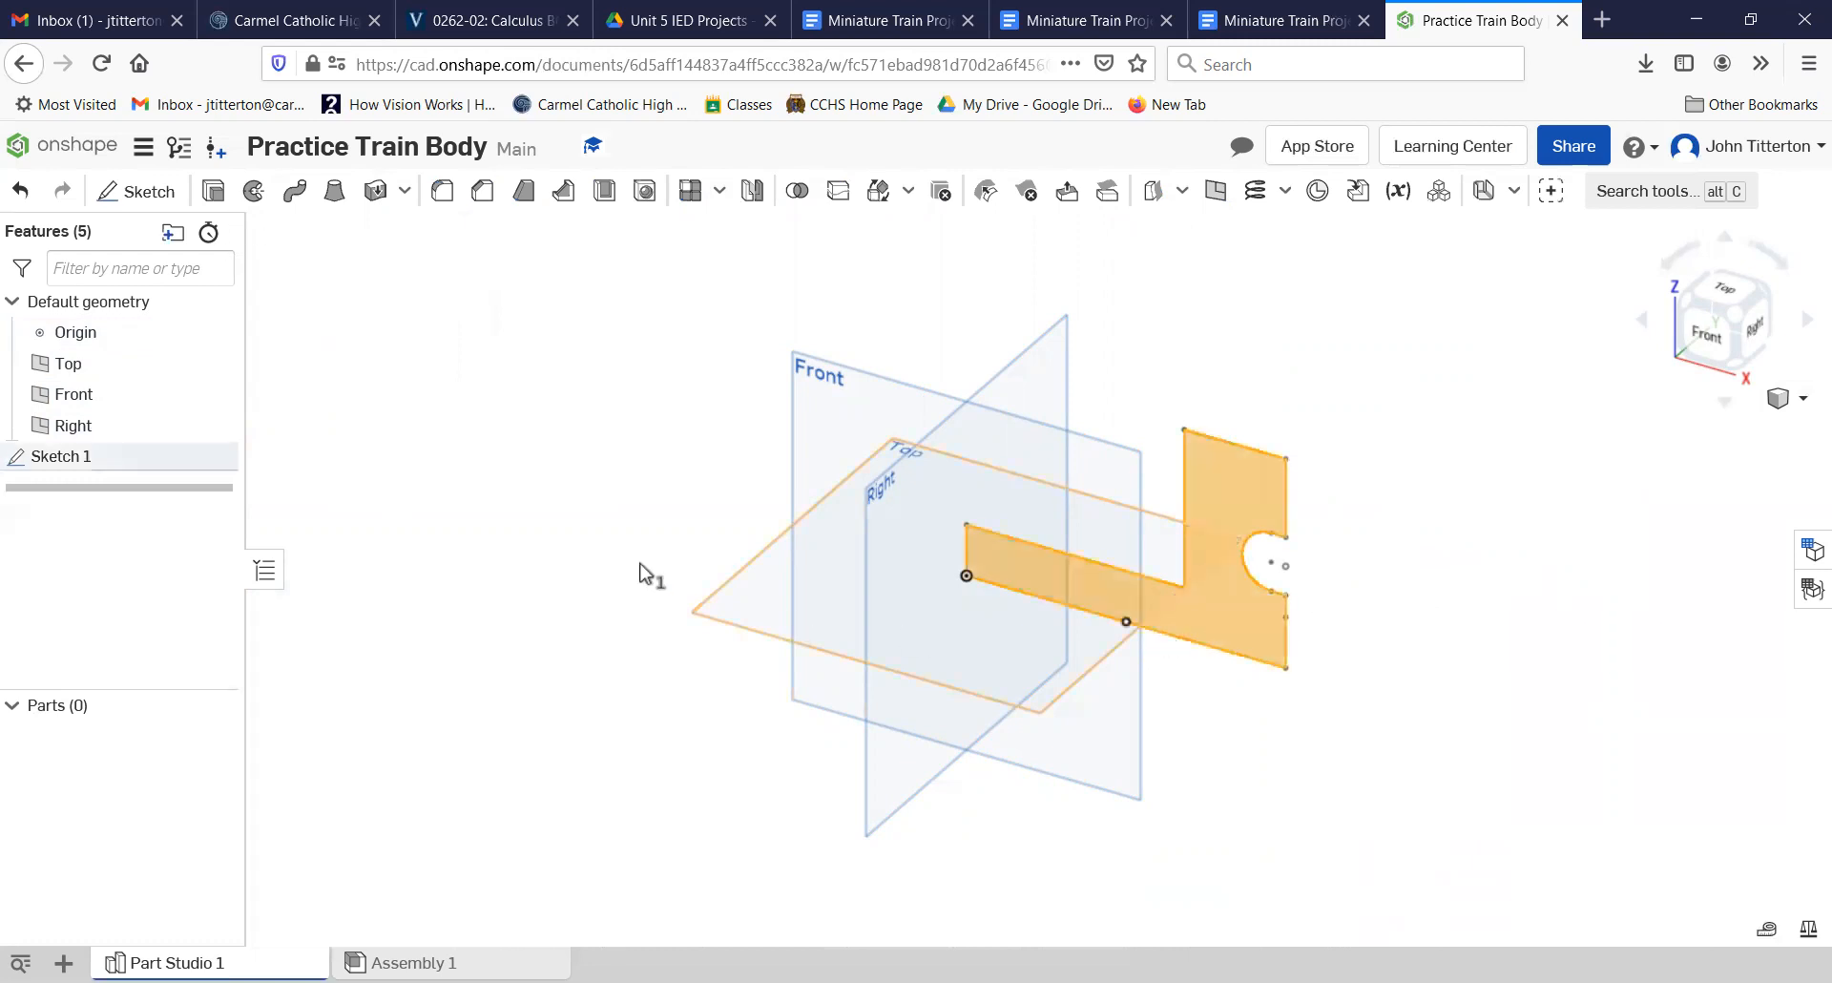
{"action": "left_click", "coordinate": [212, 191]}
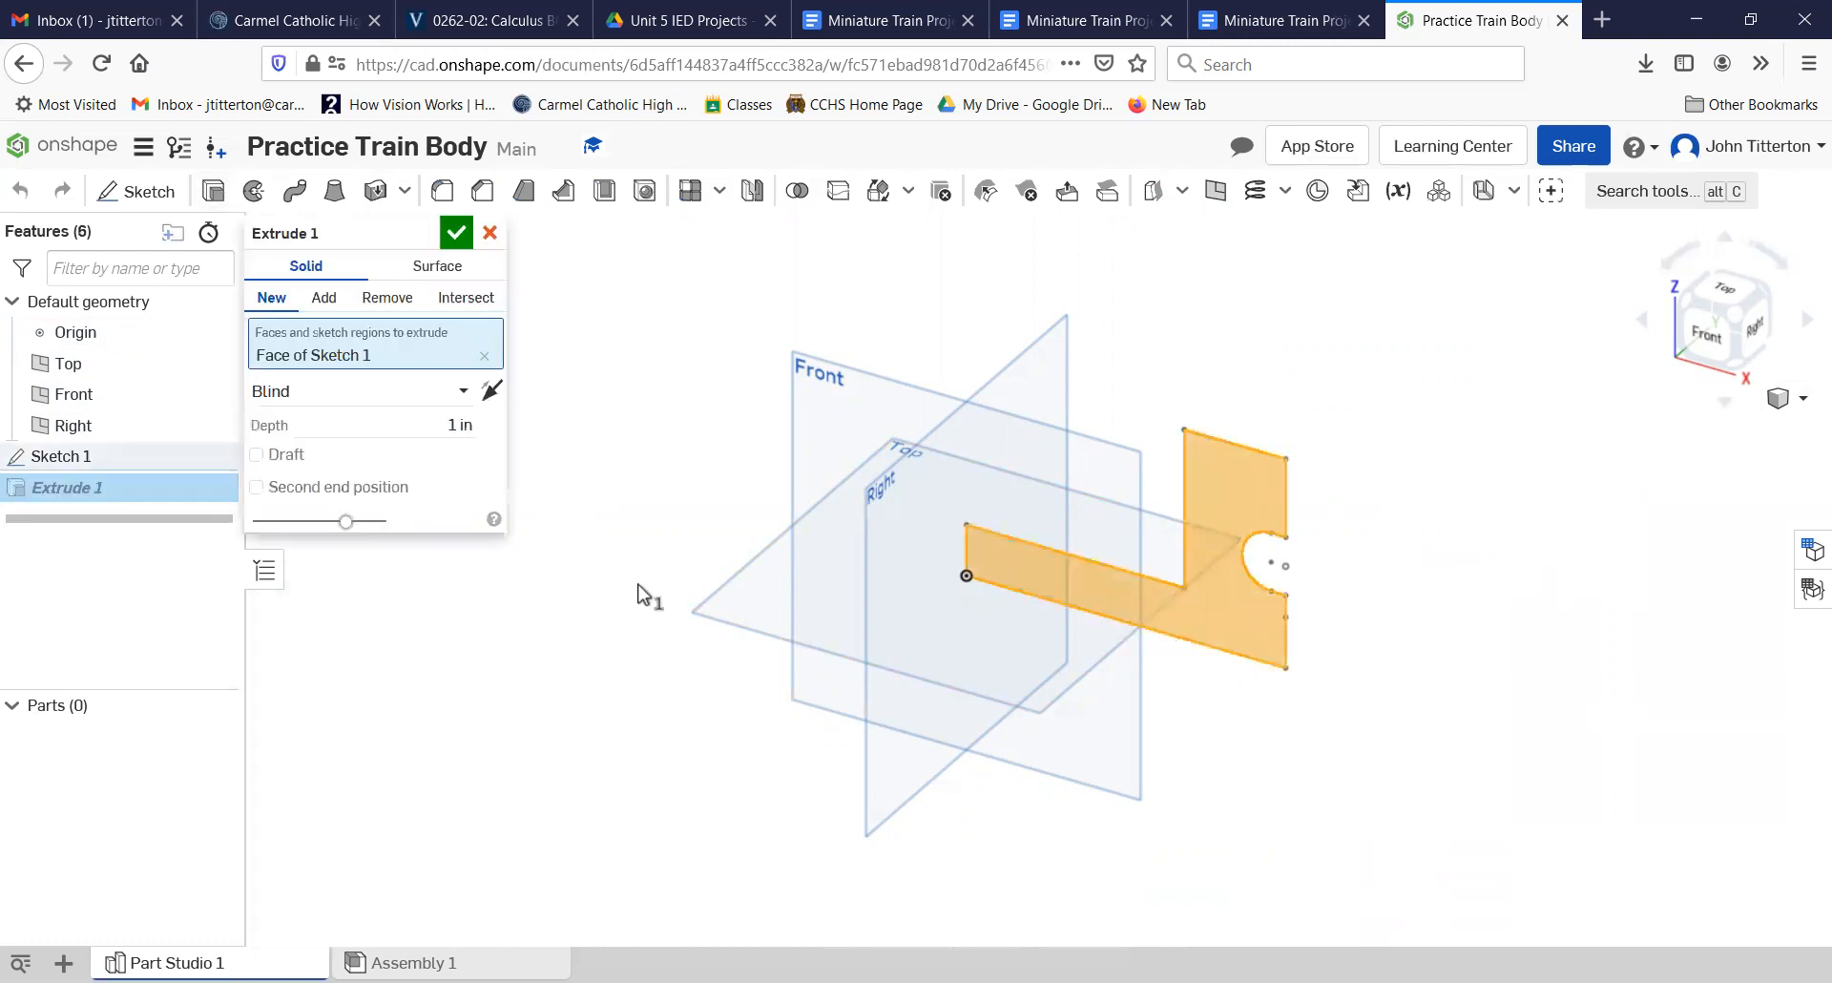
{"action": "type", "text": "2"}
{"action": "key", "text": "Return"}
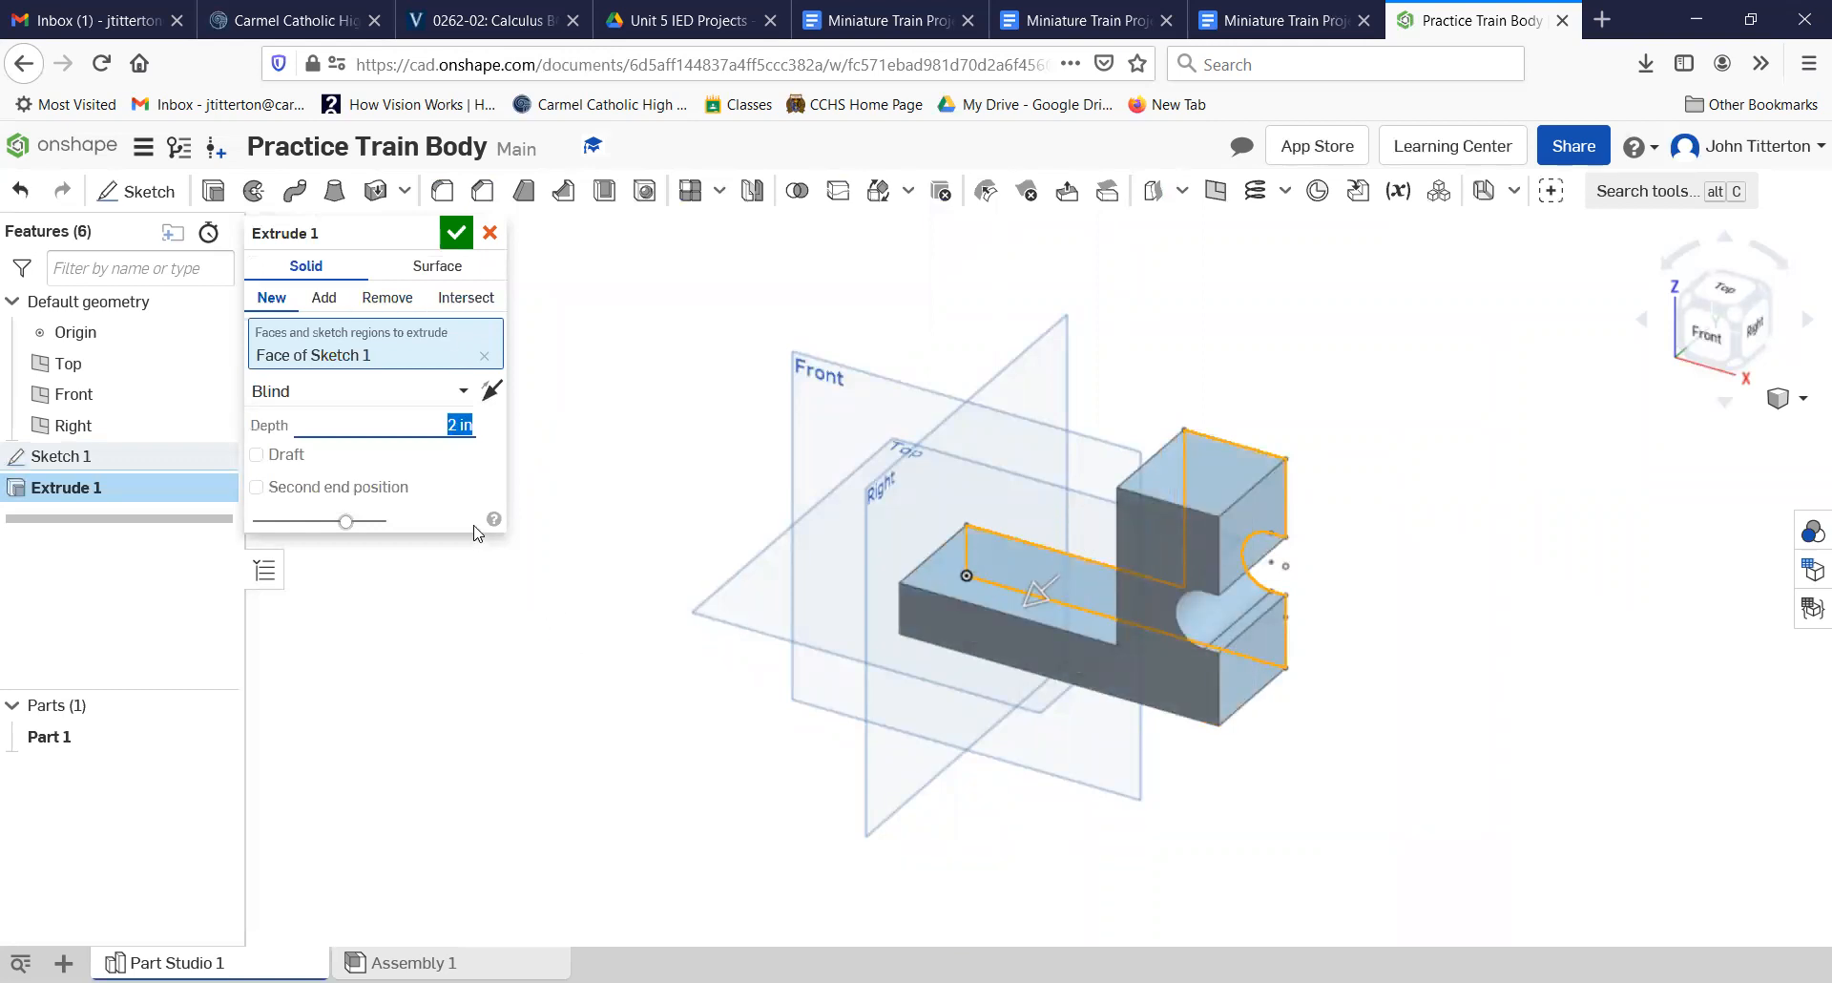
{"action": "left_click", "coordinate": [457, 233]}
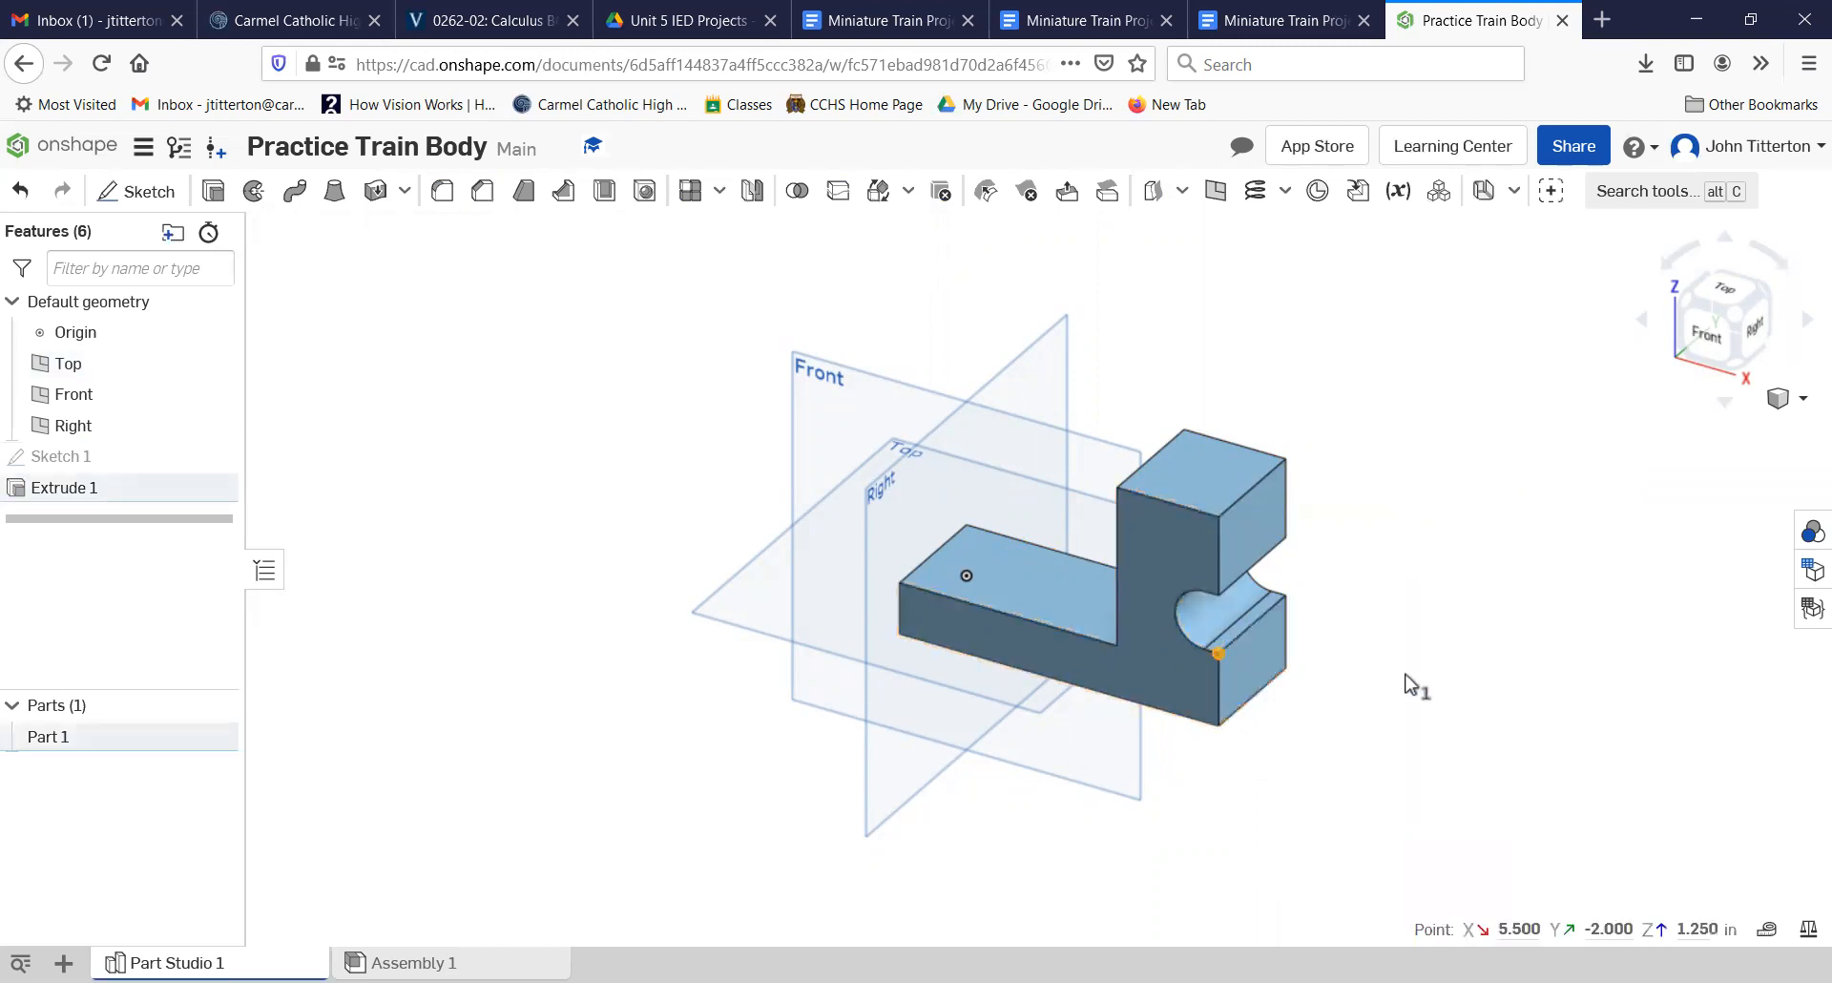
Step: Start a sketch on the rectangular end face below the round cutout and view it from the right
{"action": "left_click", "coordinate": [1277, 665]}
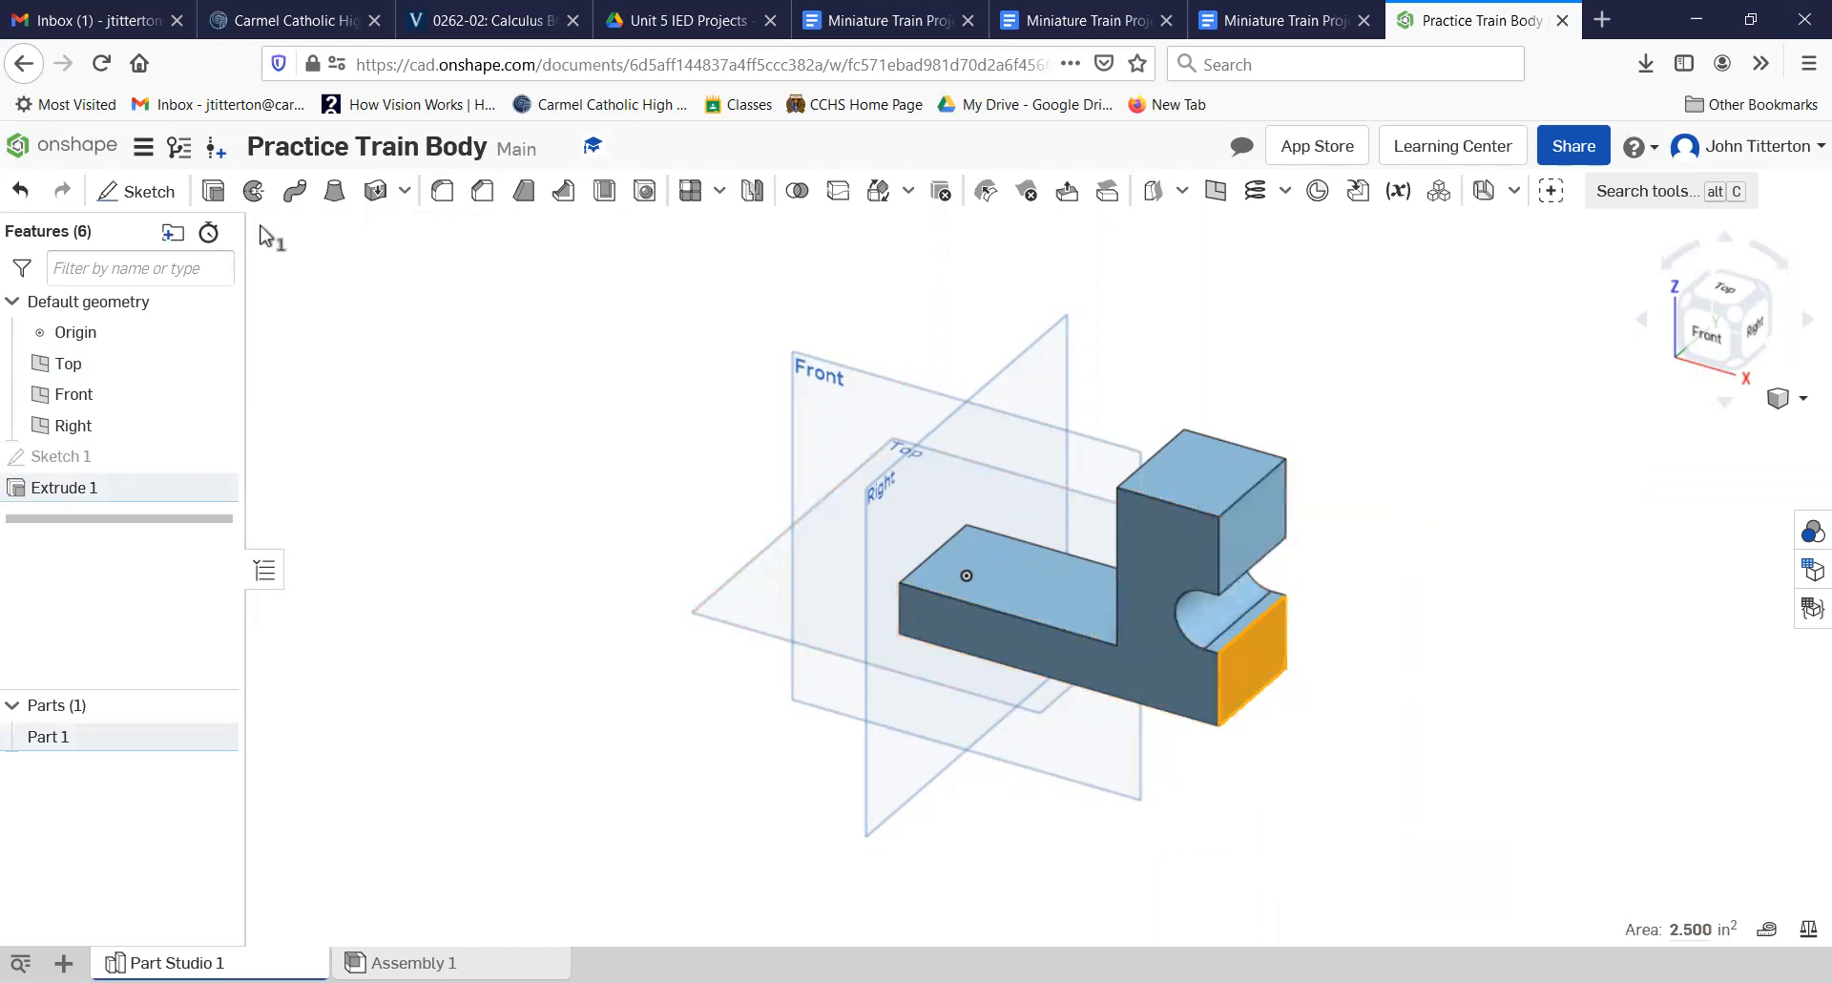
{"action": "left_click", "coordinate": [136, 191]}
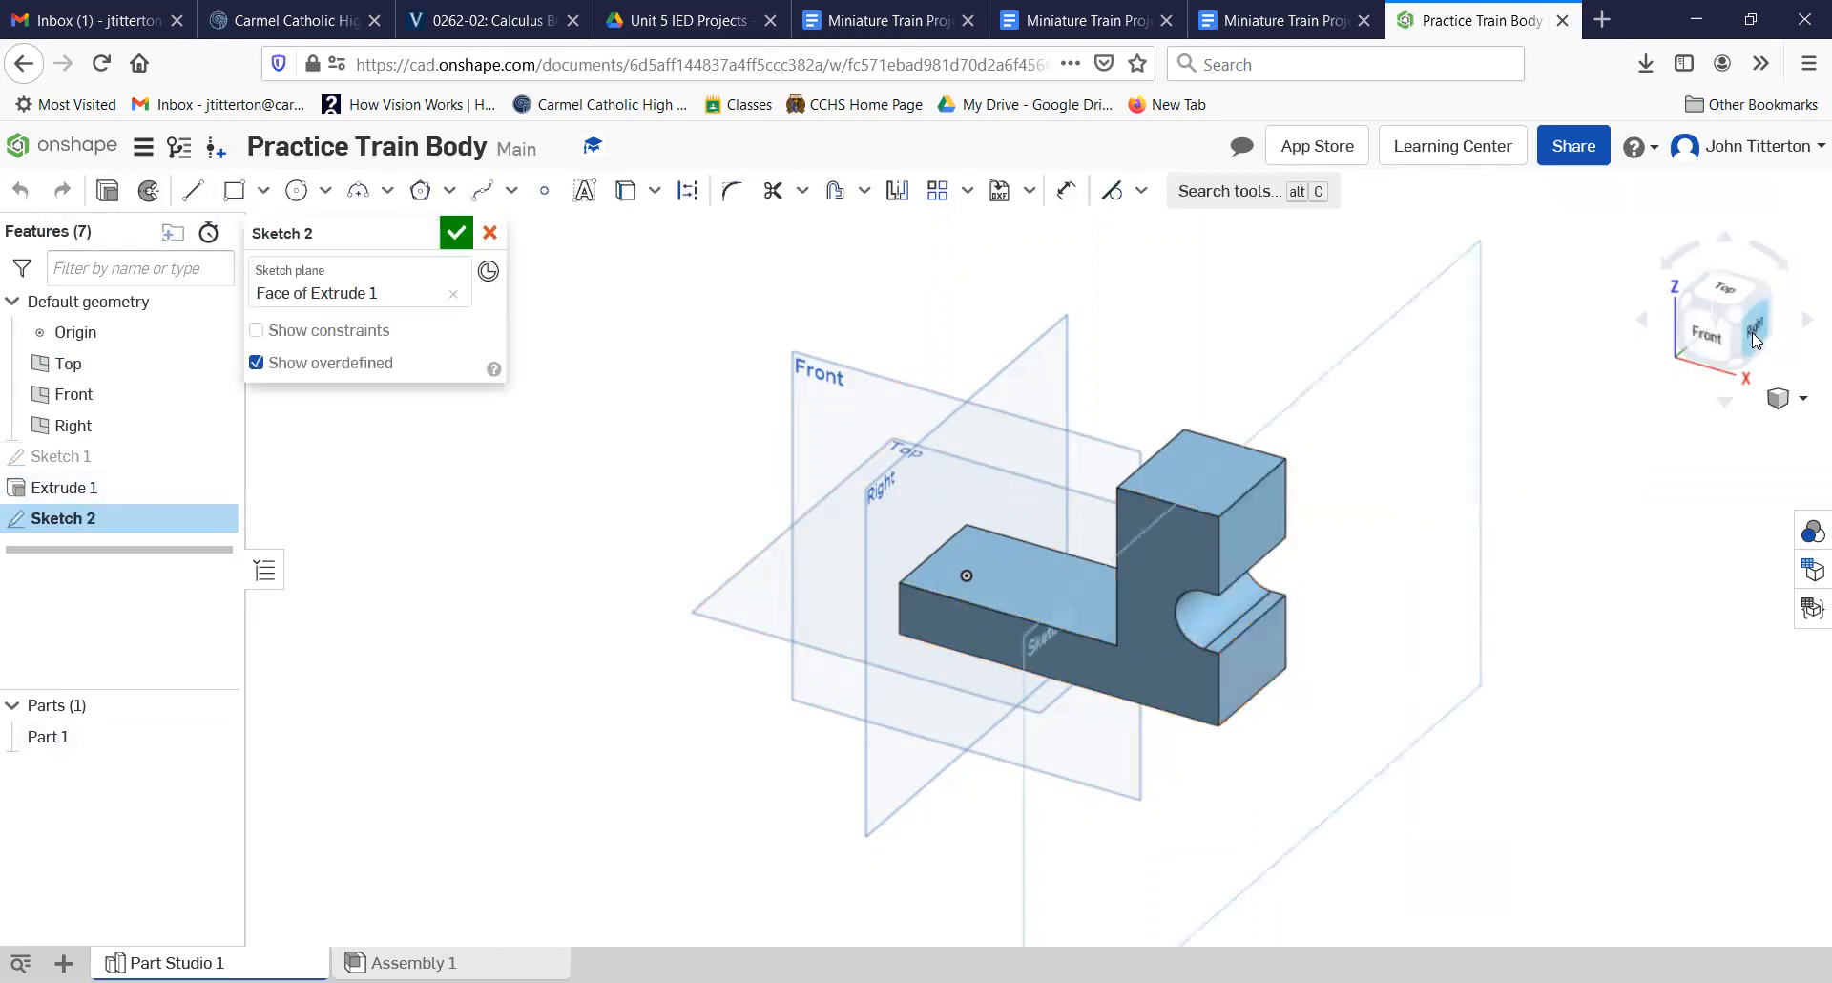
{"action": "left_click", "coordinate": [1752, 329]}
{"action": "middle_click_drag", "start_coordinate": [902, 445], "coordinate": [895, 608]}
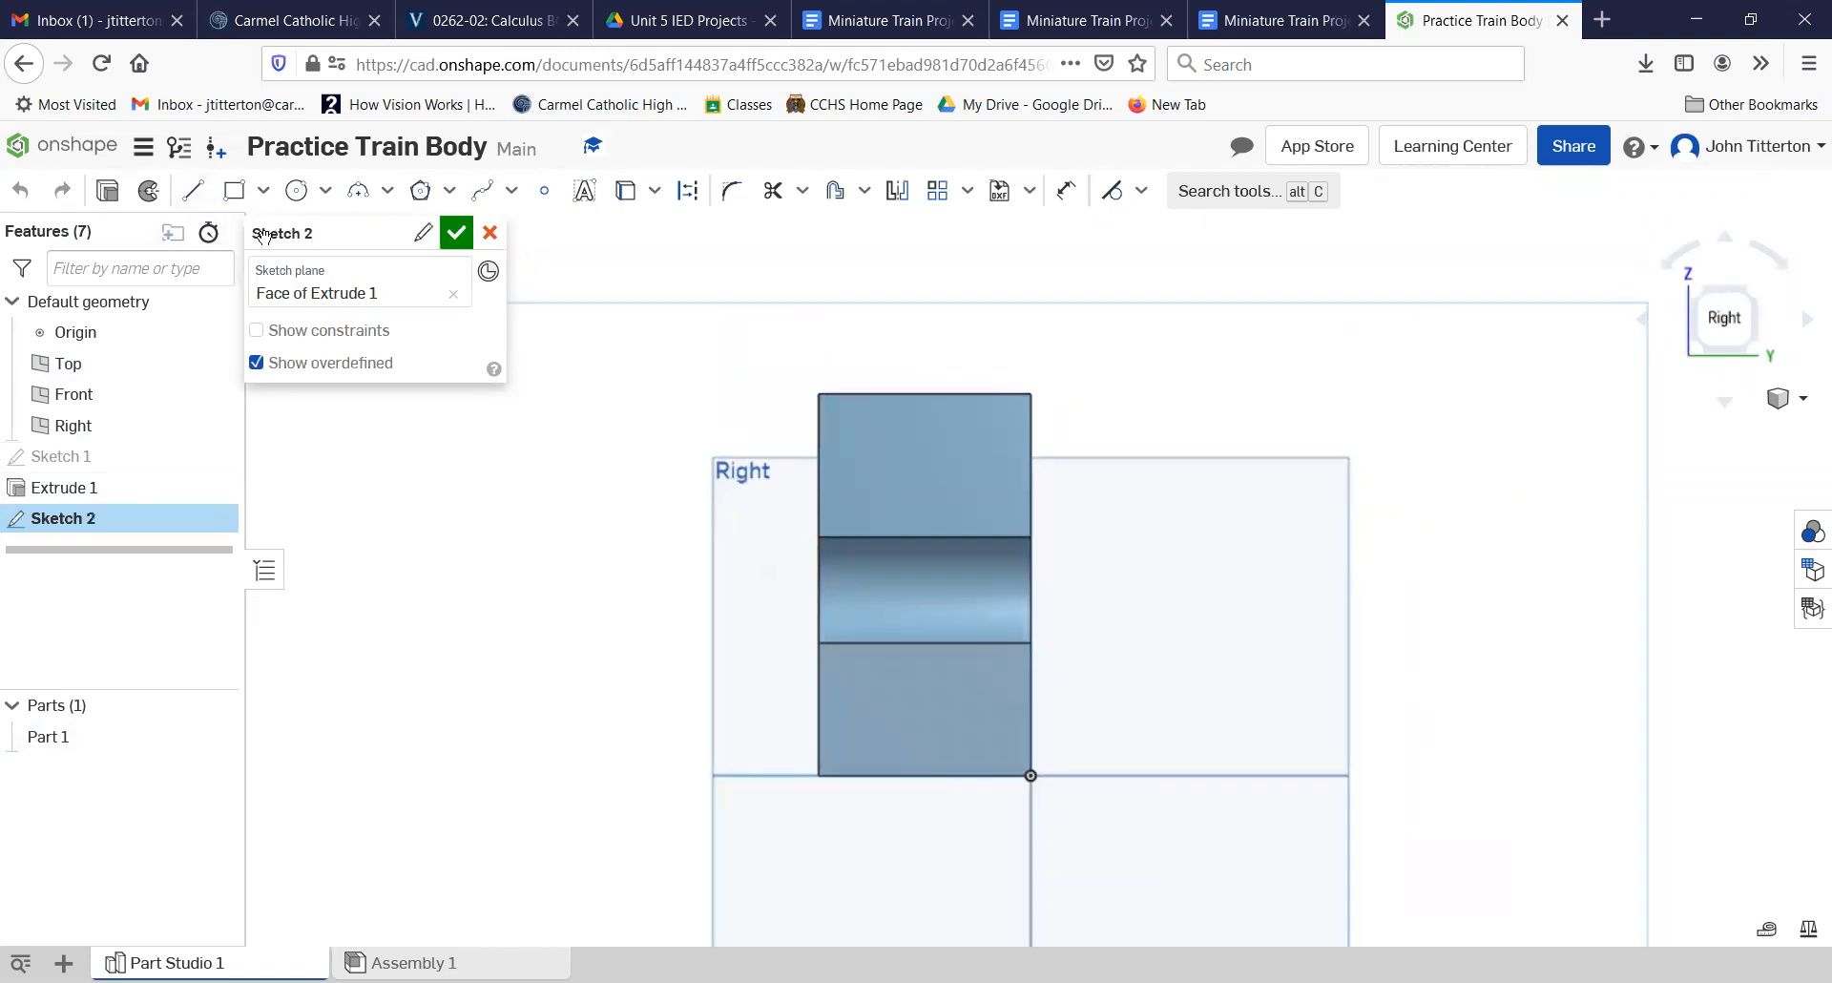
Step: Draw a circle centred in the lower end face with its diameter set to 2.35*2 (4.7 in)
{"action": "left_click", "coordinate": [296, 192]}
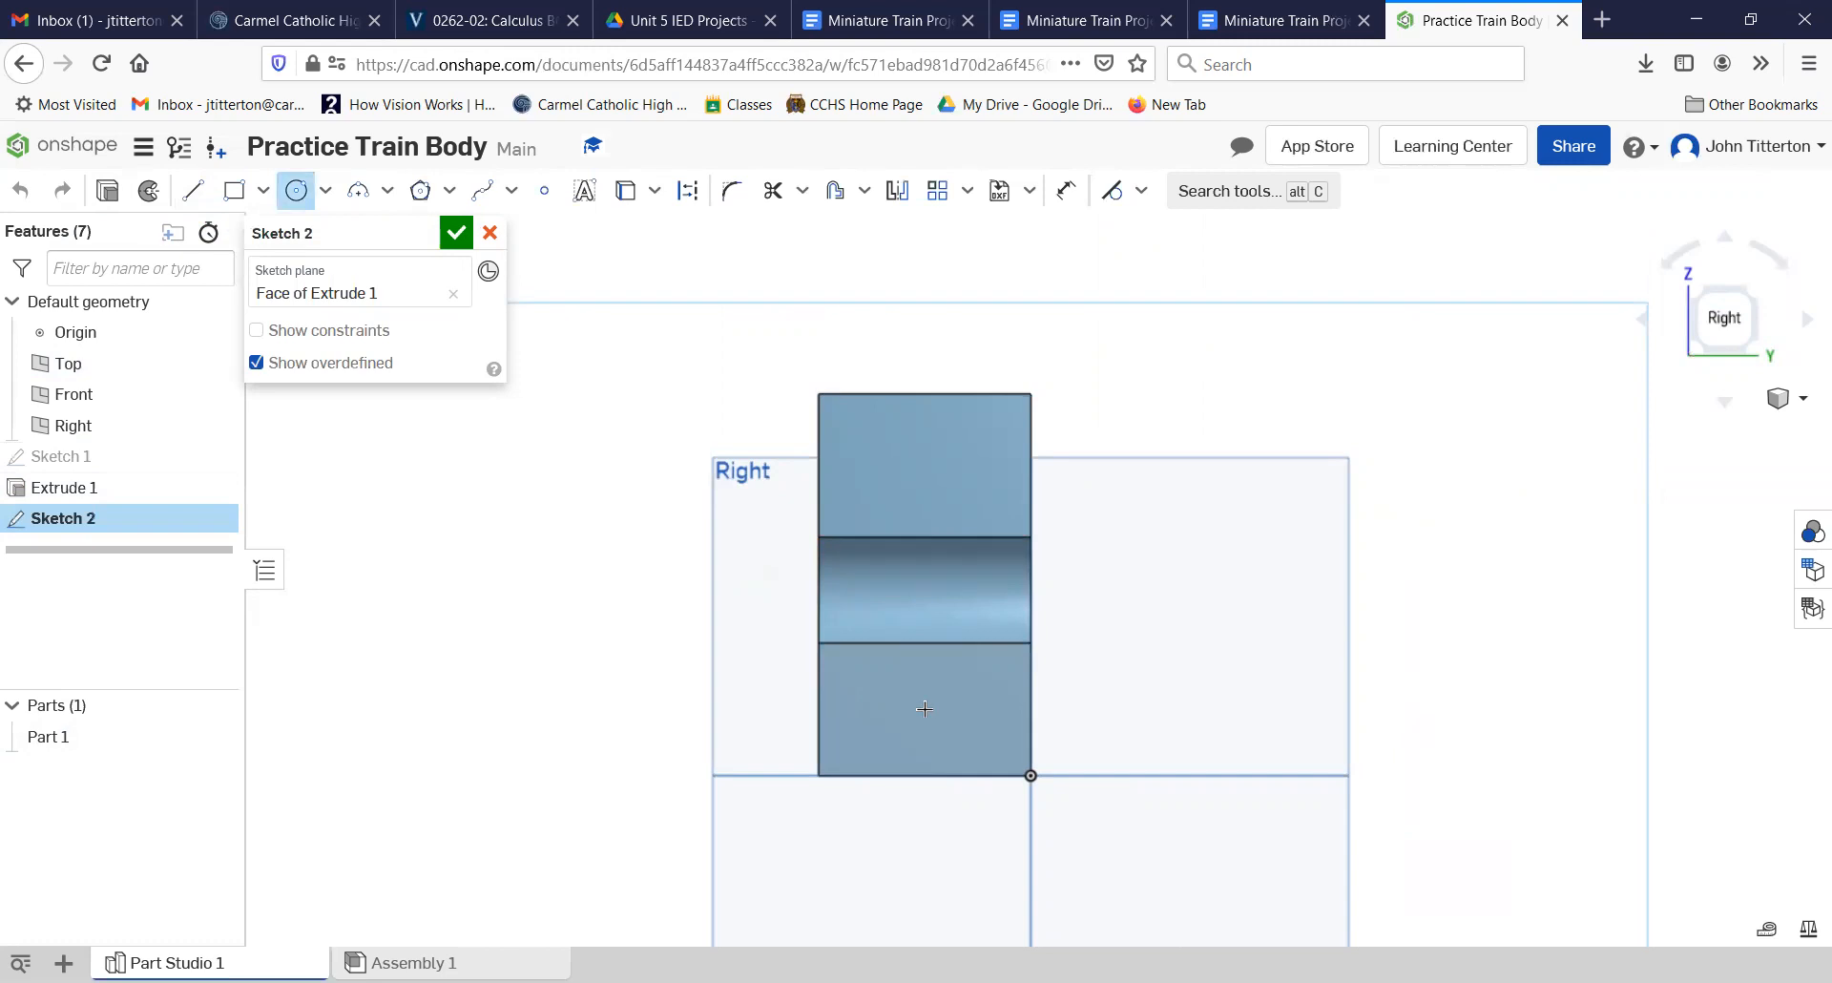
{"action": "left_click", "coordinate": [925, 709]}
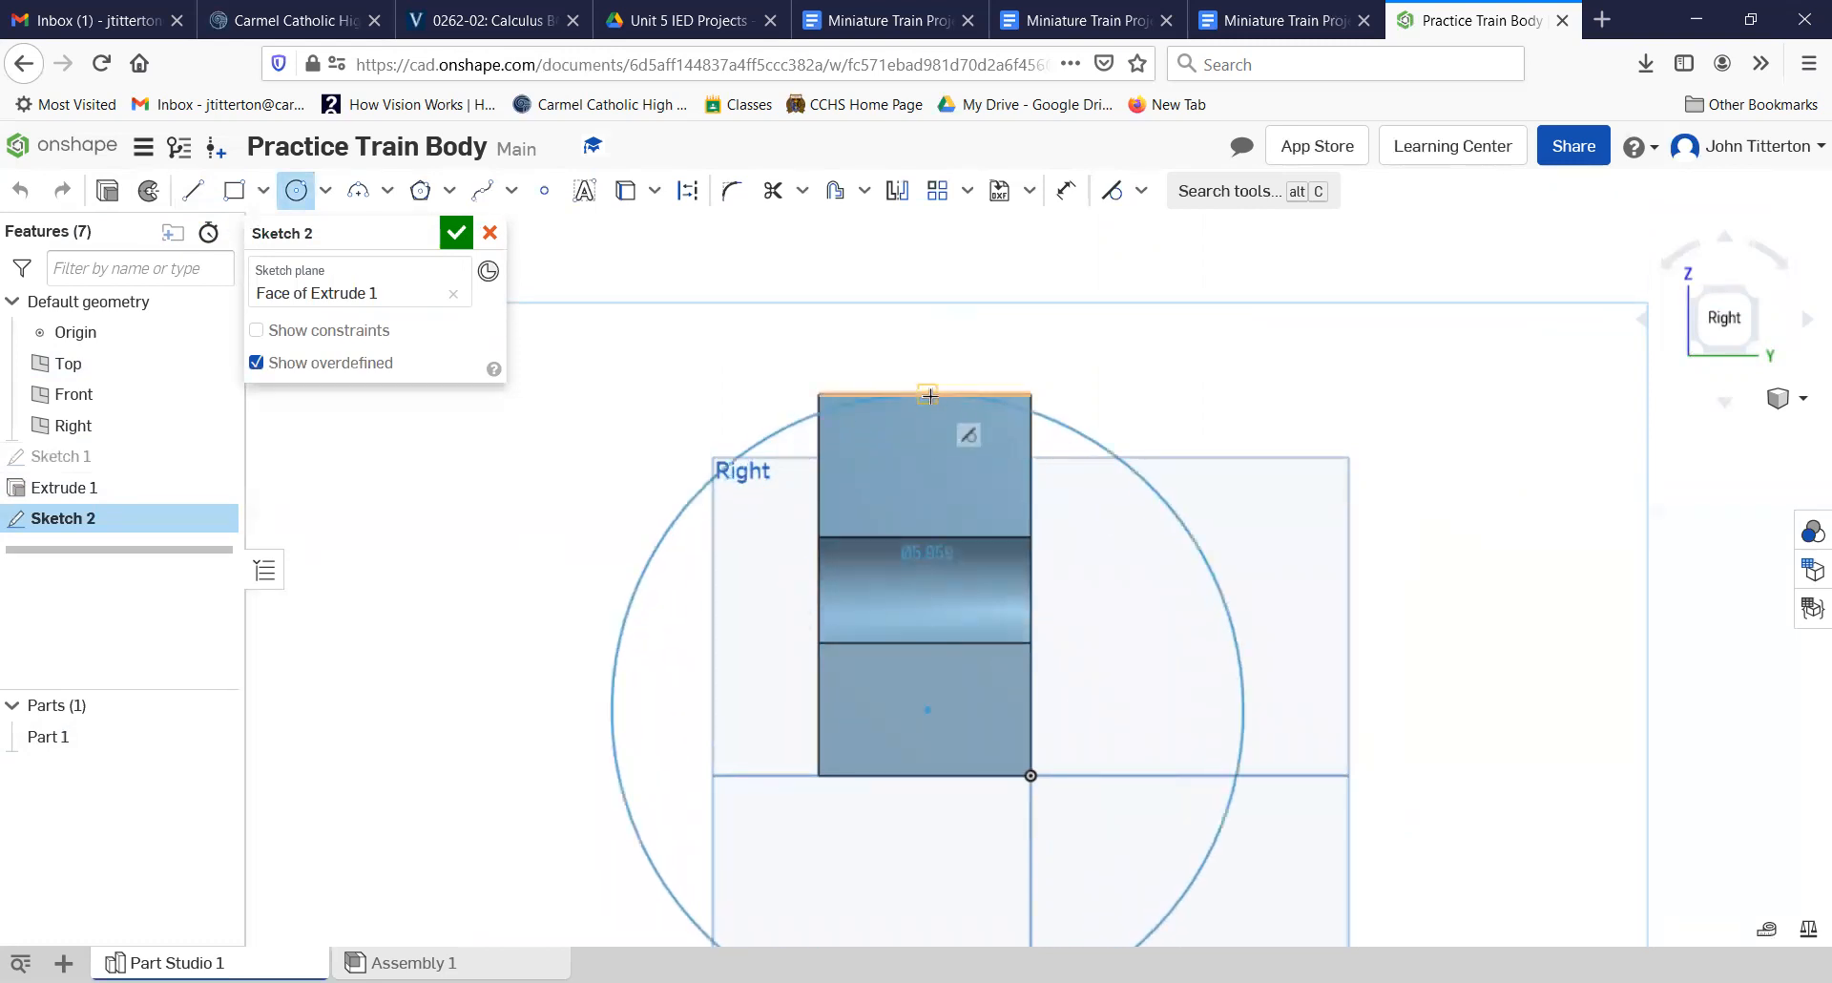
{"action": "left_click", "coordinate": [917, 363]}
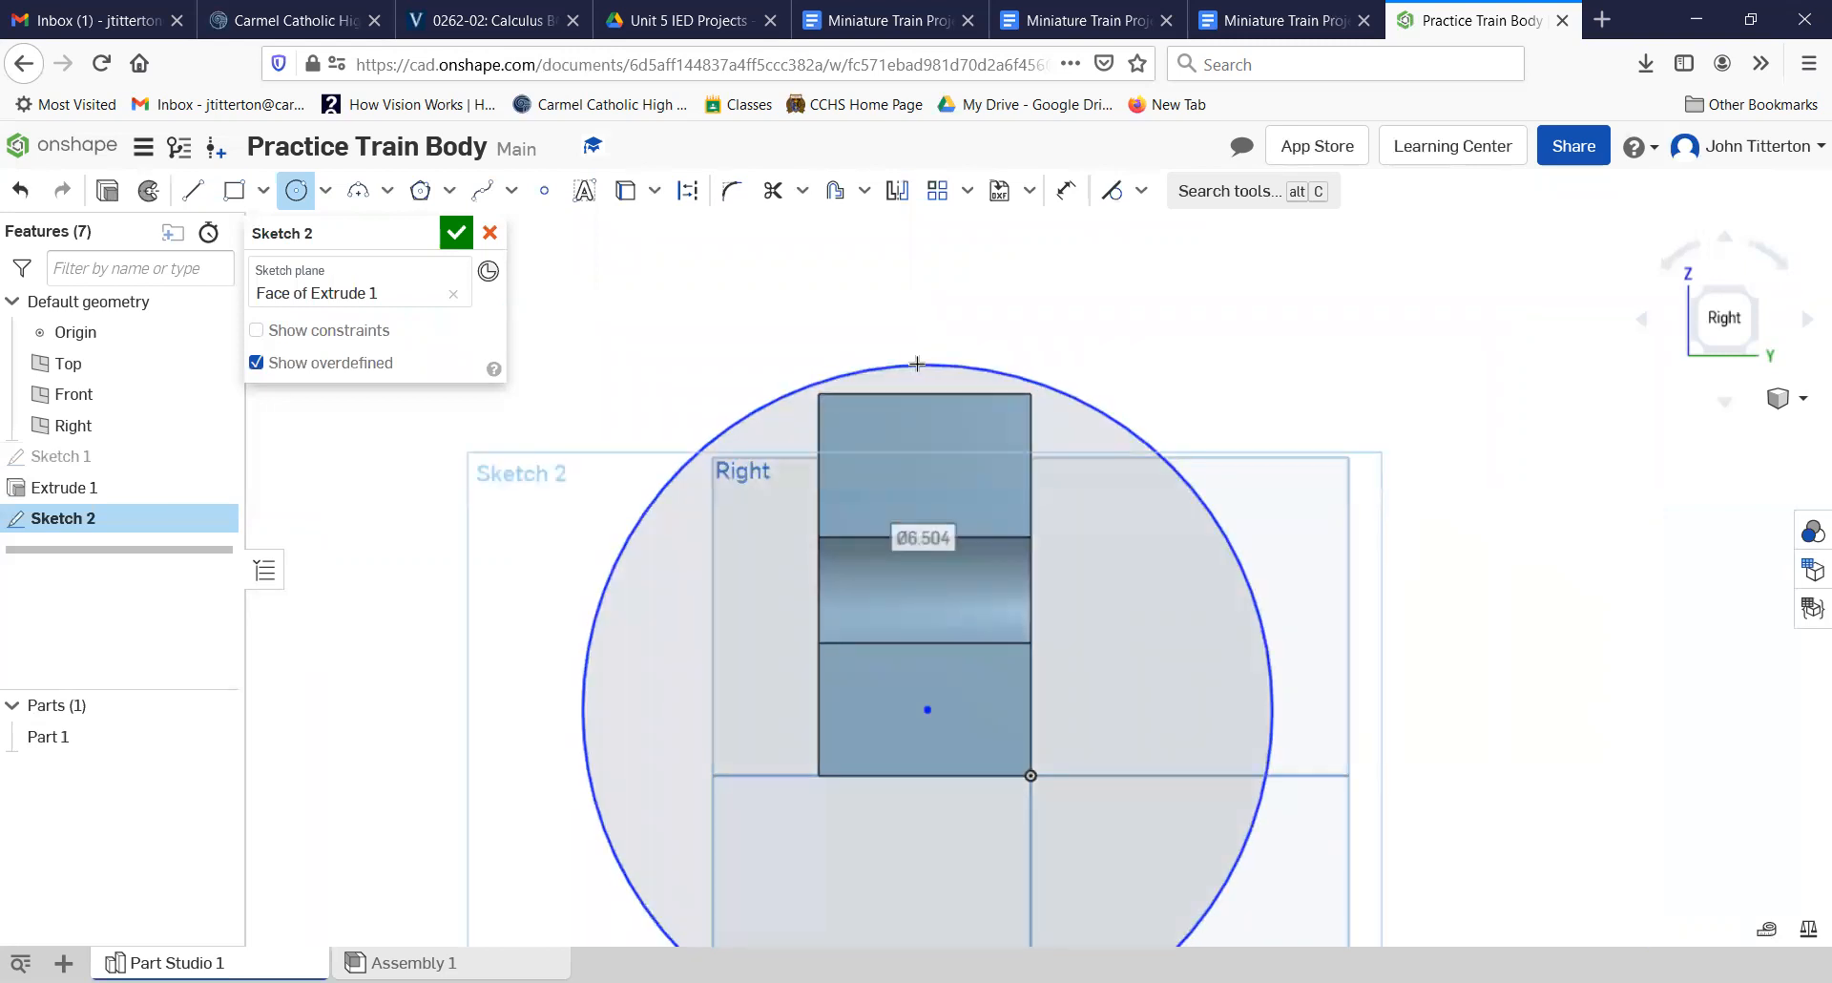
{"action": "type", "text": "2.35*2"}
{"action": "key", "text": "Return"}
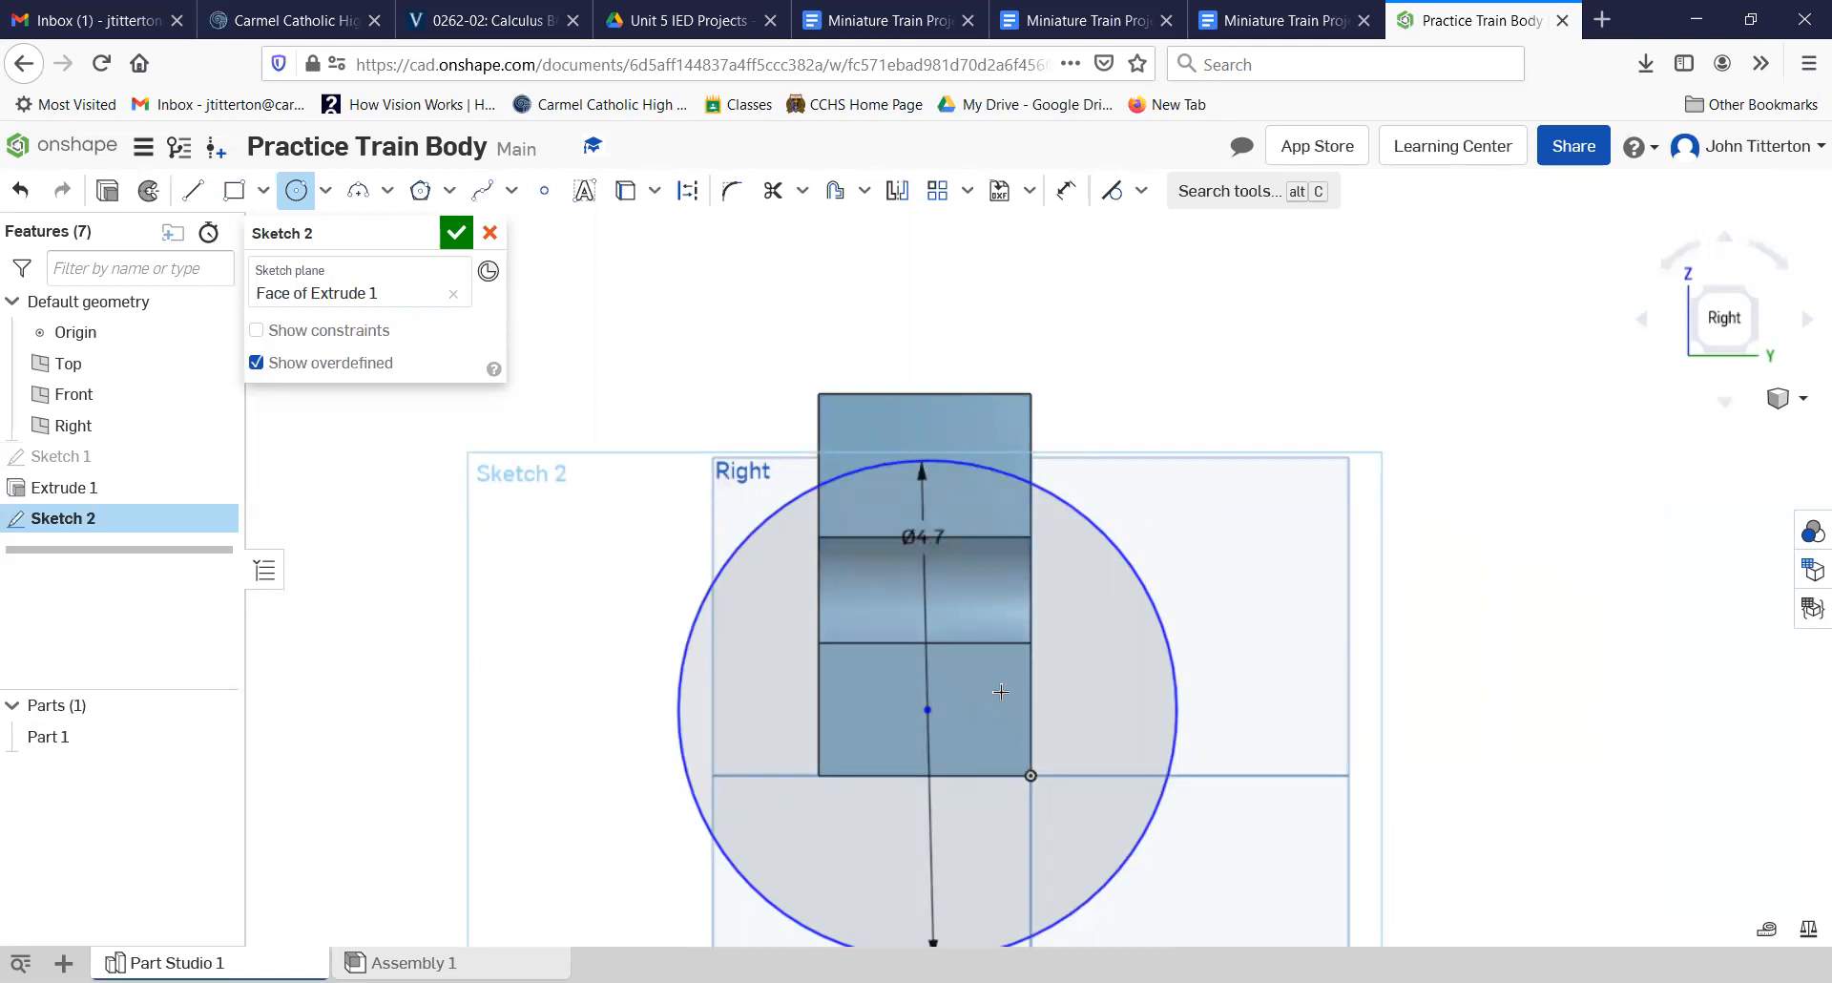
Step: Dimension the circle's centre 1 in from the body's left bottom corner and 0.375 in above the bottom edge
{"action": "left_click", "coordinate": [1066, 190]}
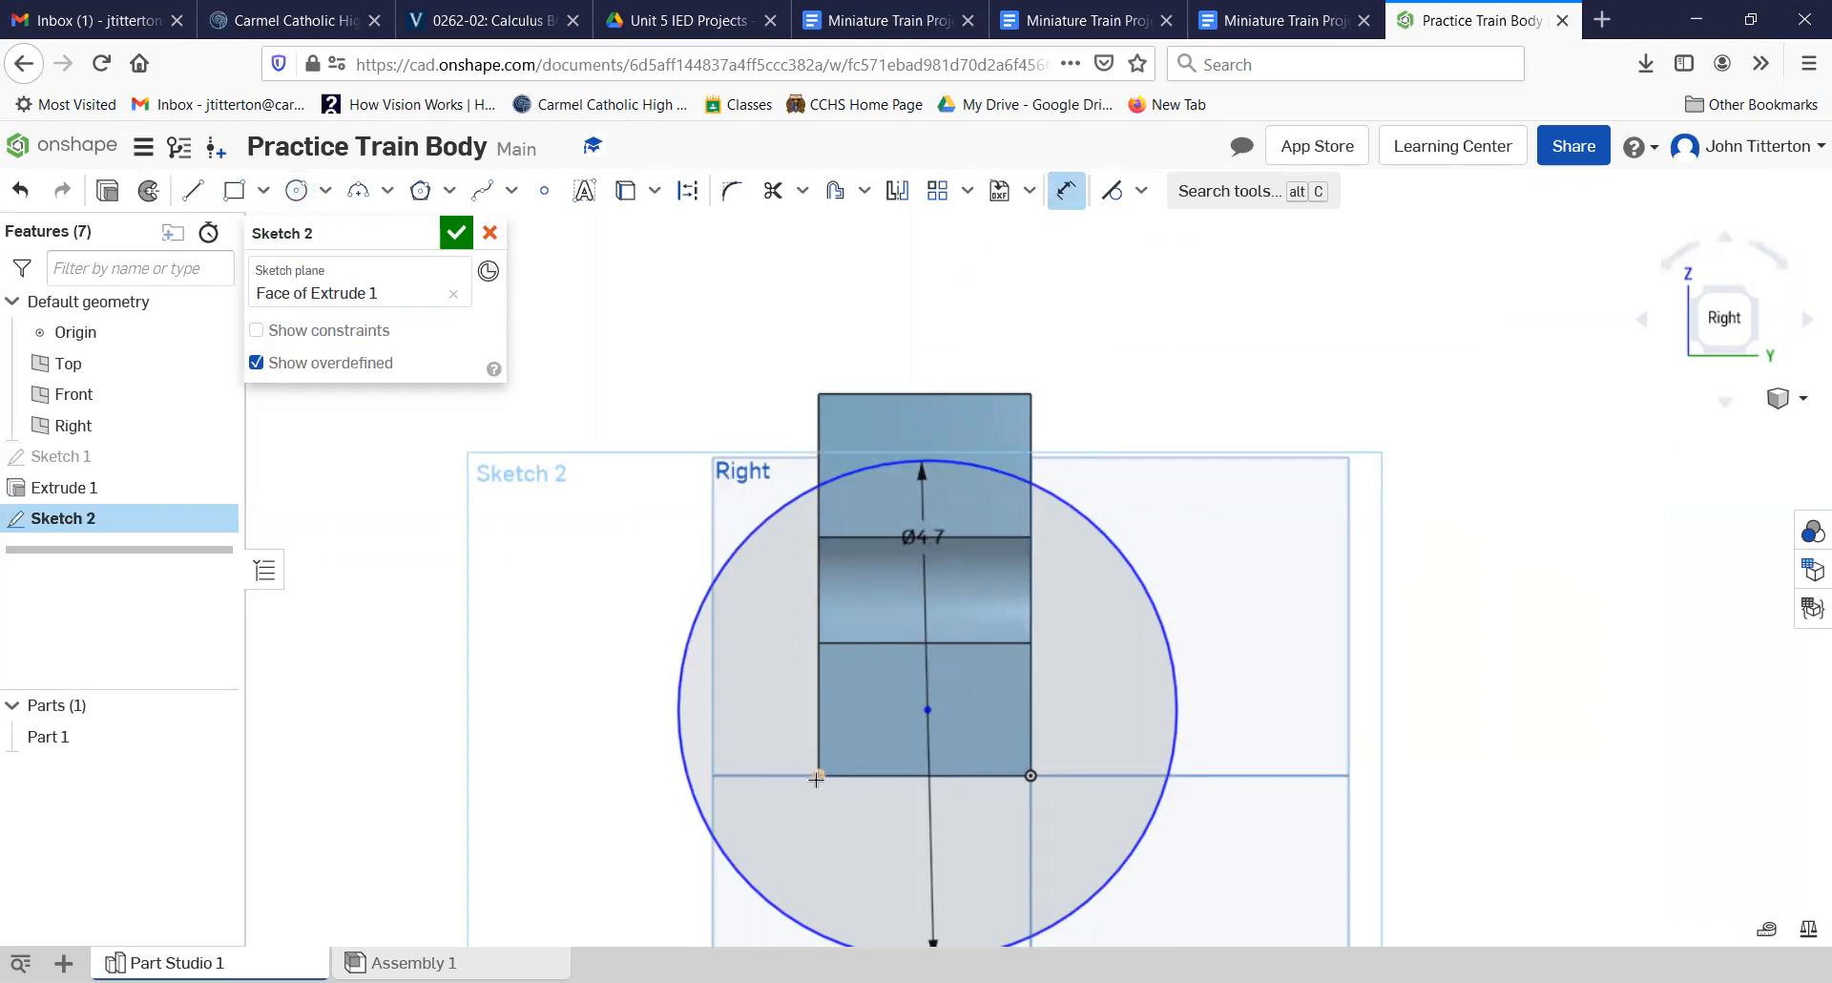
{"action": "left_click", "coordinate": [921, 717]}
{"action": "left_click", "coordinate": [879, 842]}
{"action": "type", "text": "1"}
{"action": "key", "text": "Return"}
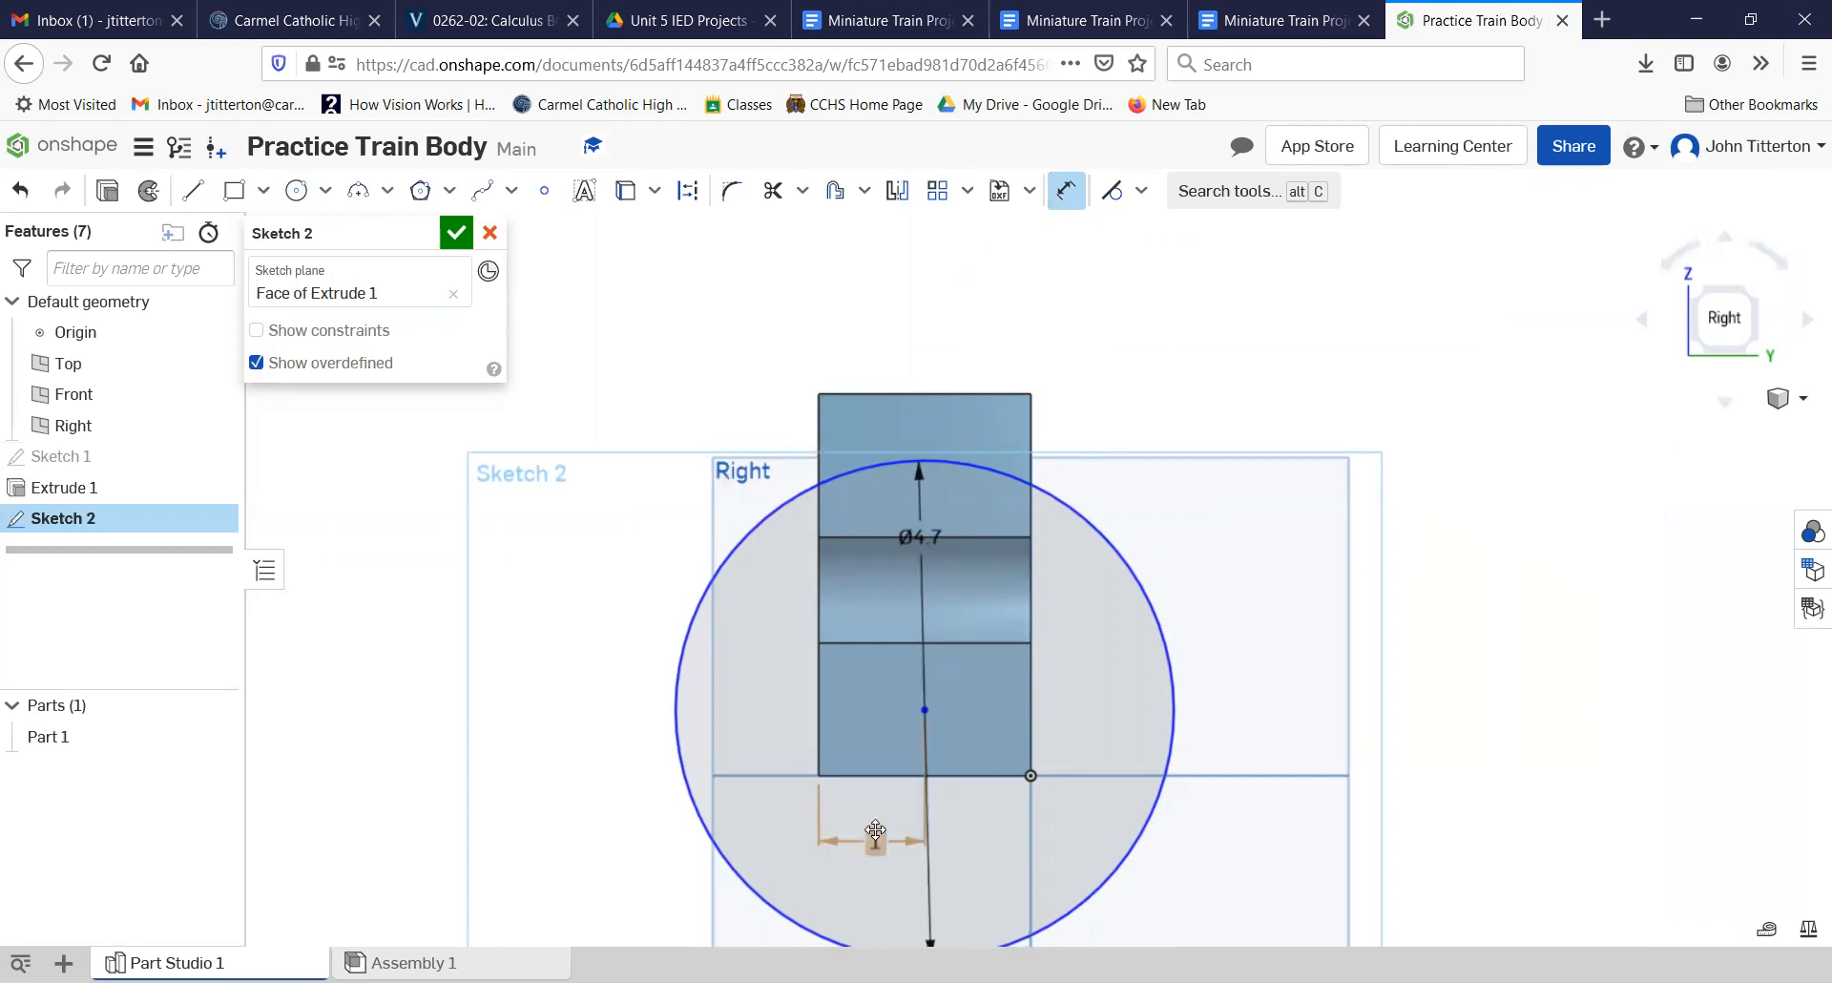
{"action": "left_click", "coordinate": [923, 707]}
{"action": "left_click", "coordinate": [573, 714]}
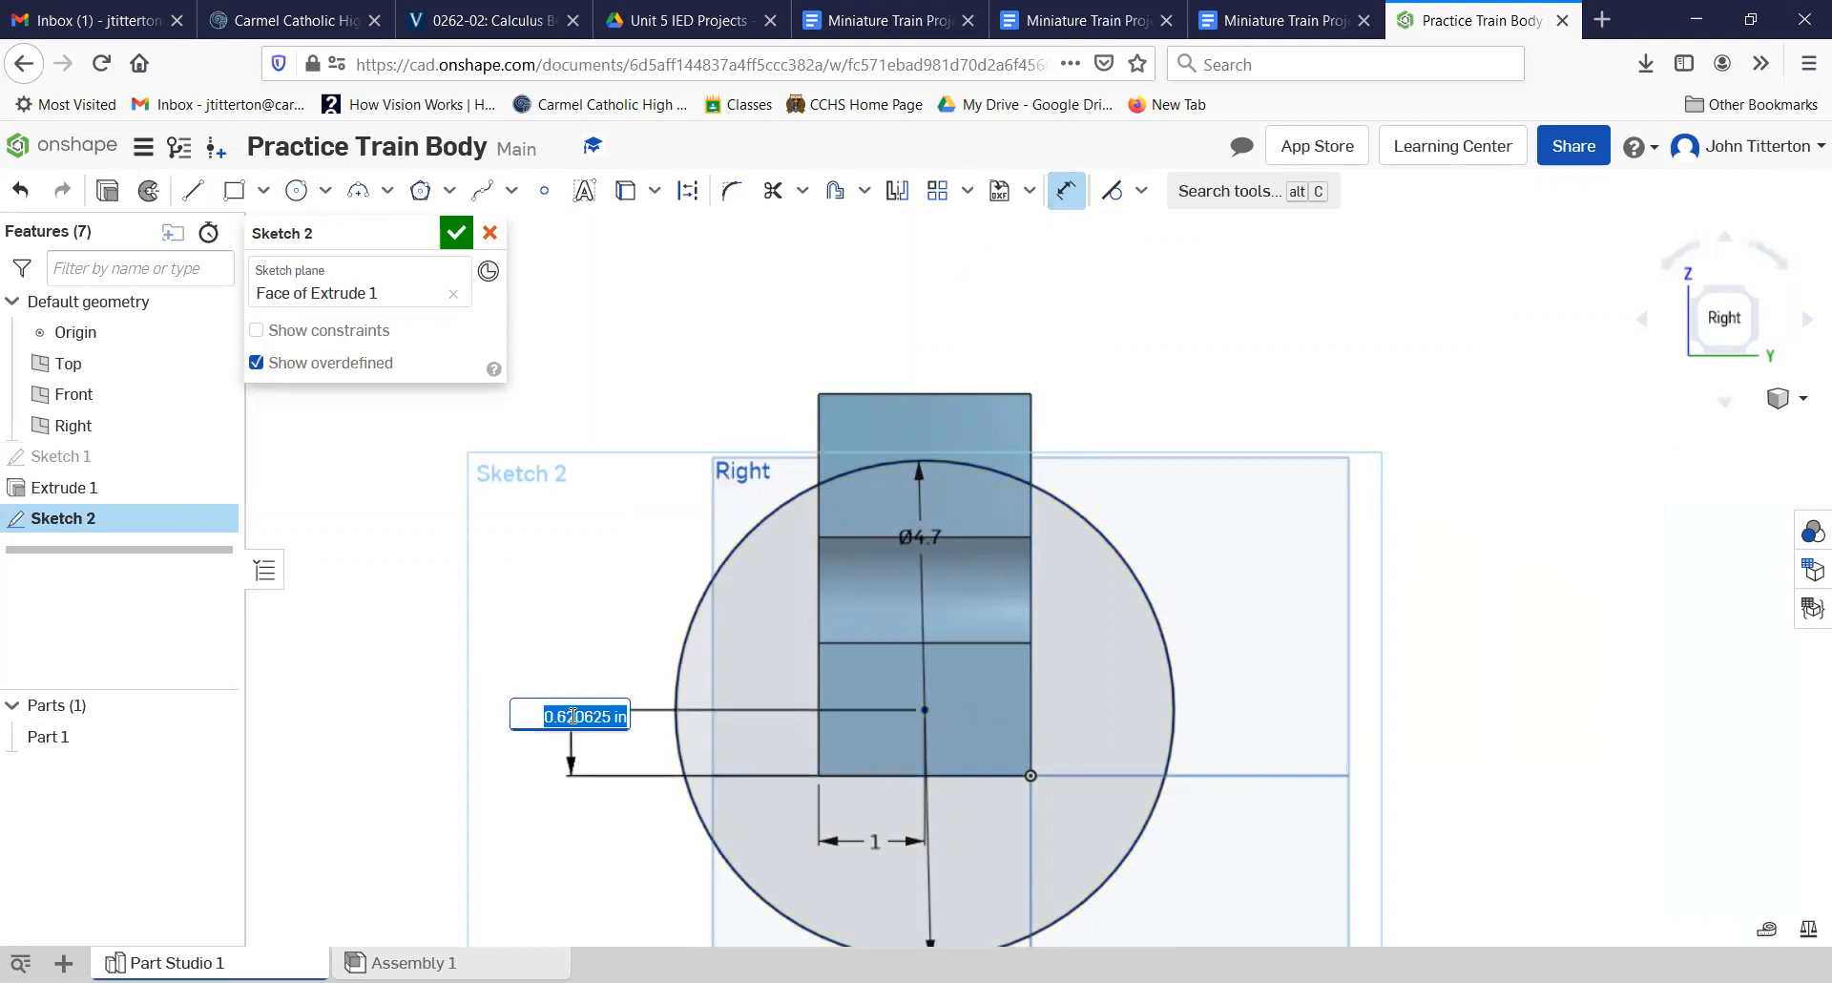
{"action": "type", "text": ".375"}
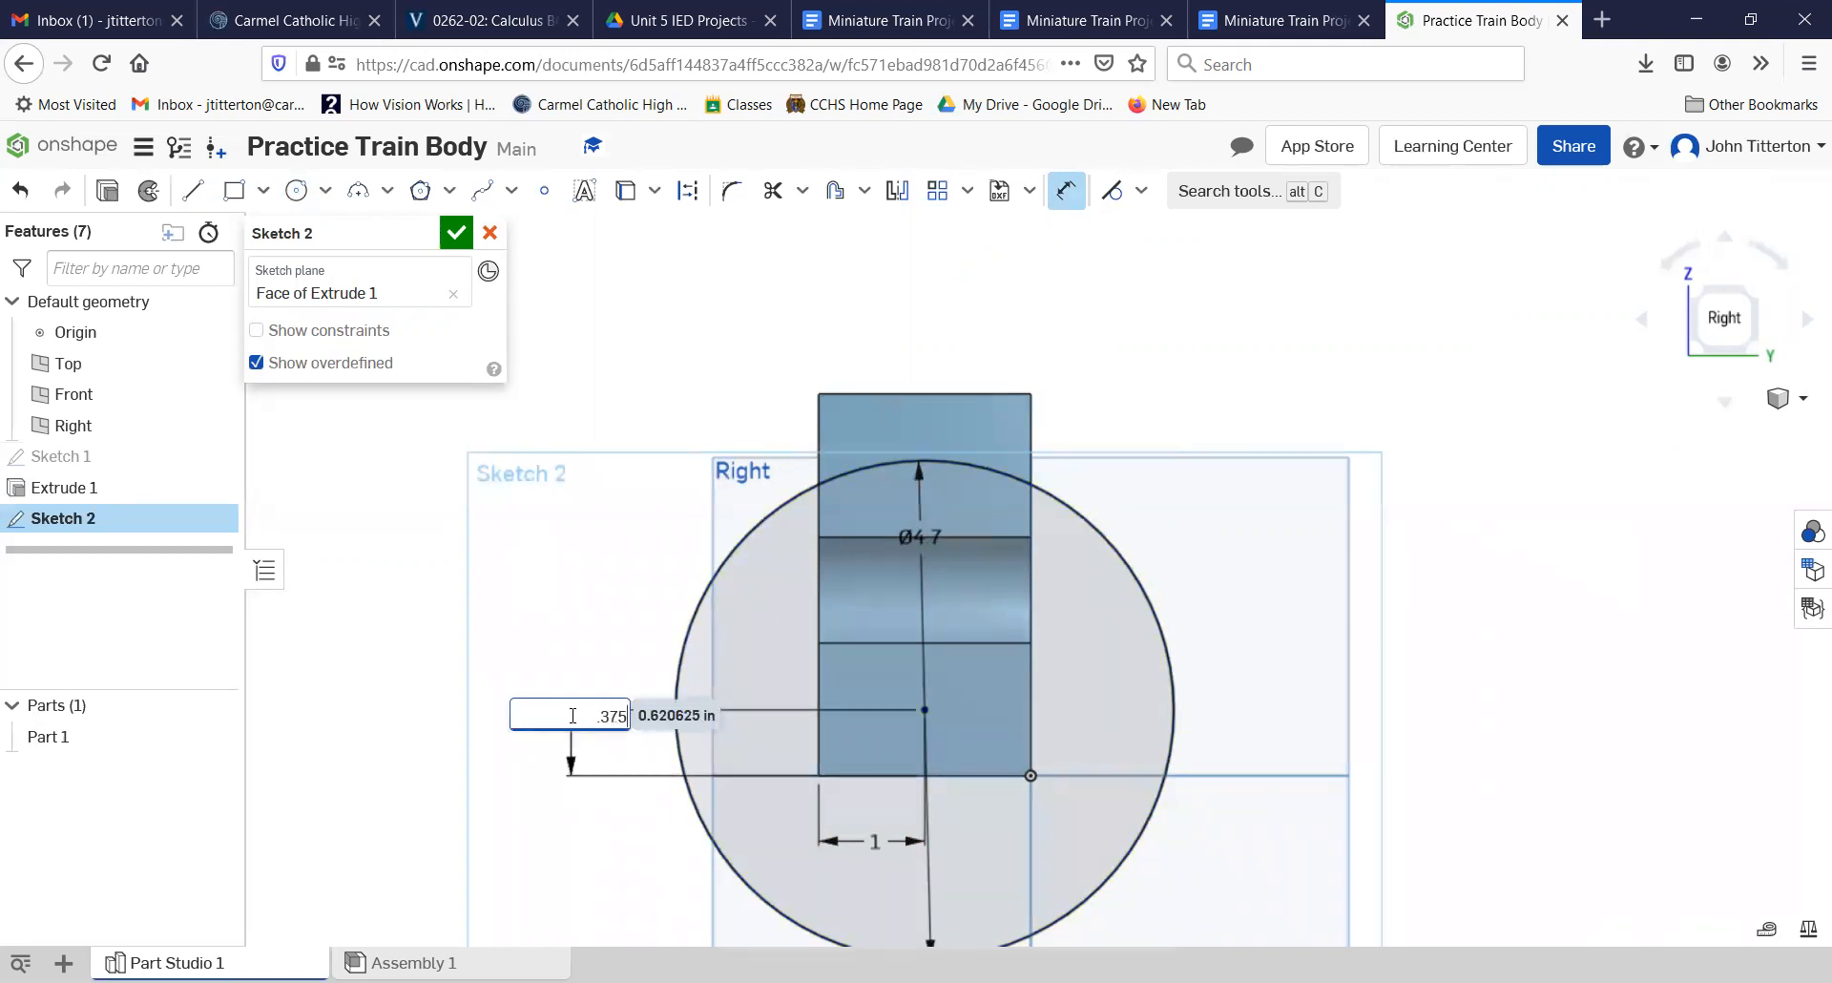
{"action": "key", "text": "Return"}
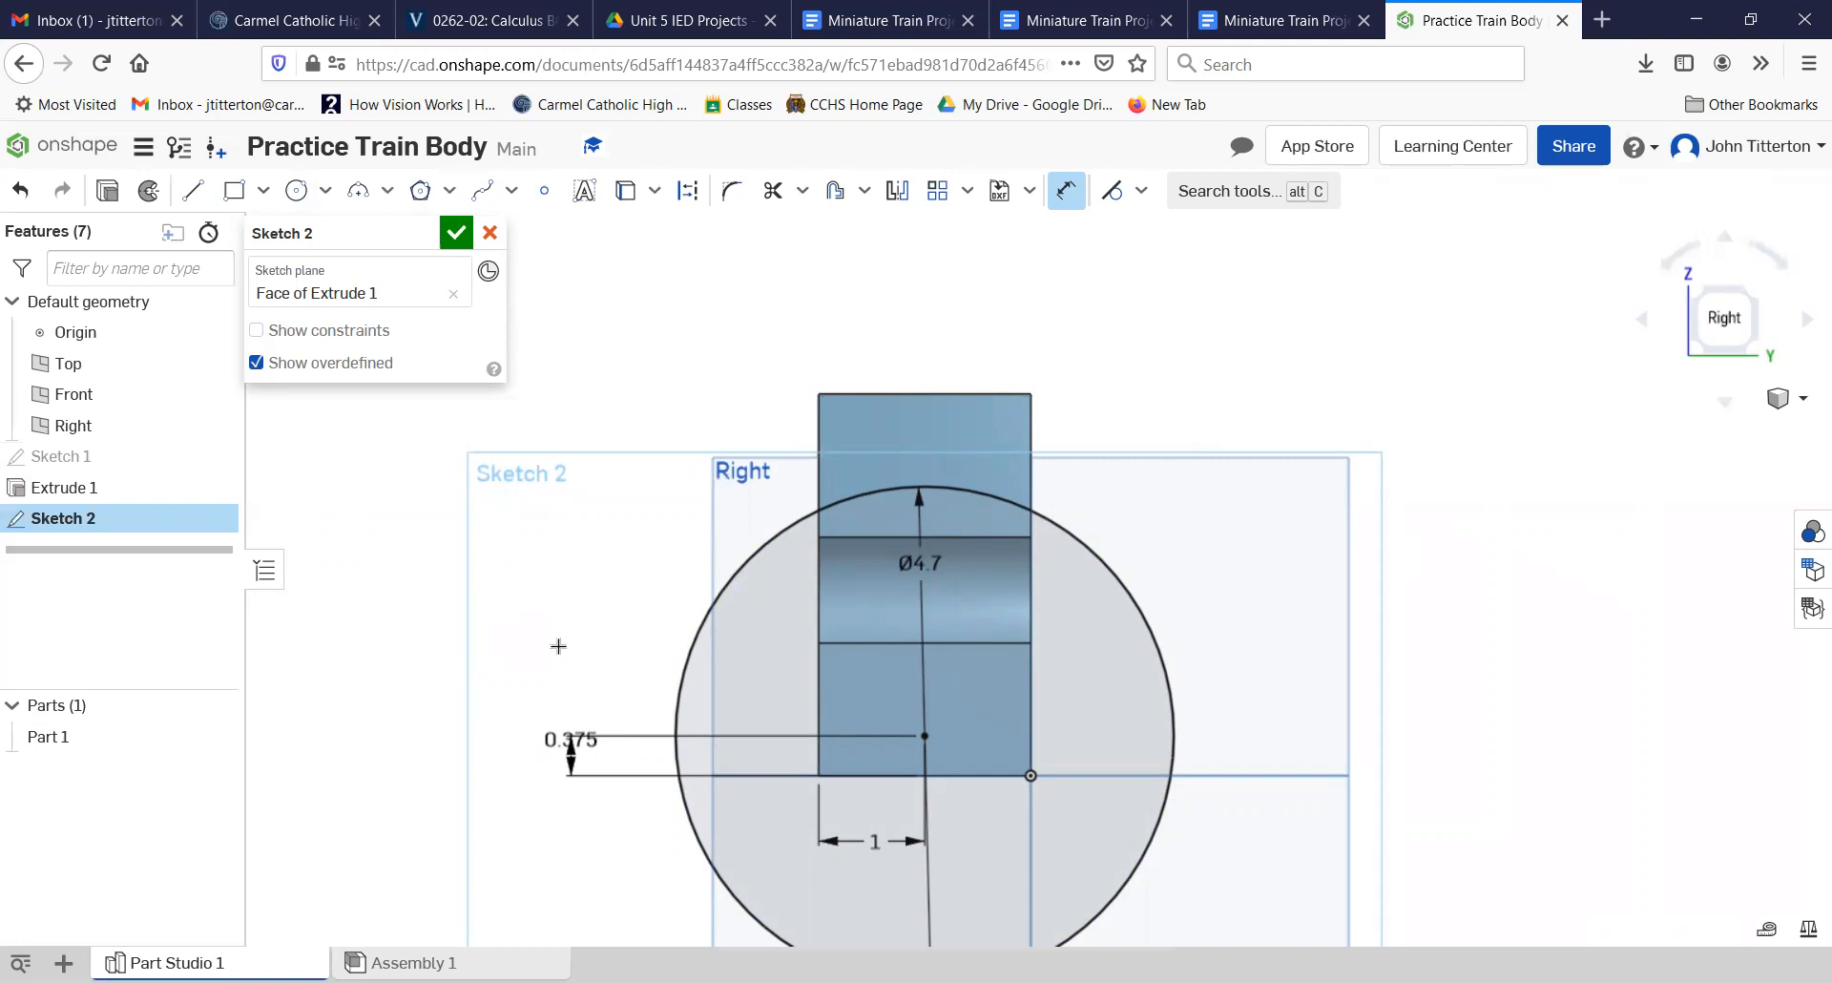
Step: Sketch lines along the top edge and the right vertical edge of the end face above the cutout
{"action": "mouse_move", "coordinate": [1439, 618]}
{"action": "right_mouse_down"}
{"action": "mouse_move", "coordinate": [1503, 606]}
{"action": "mouse_move", "coordinate": [1428, 605]}
{"action": "mouse_move", "coordinate": [1440, 626]}
{"action": "right_mouse_up"}
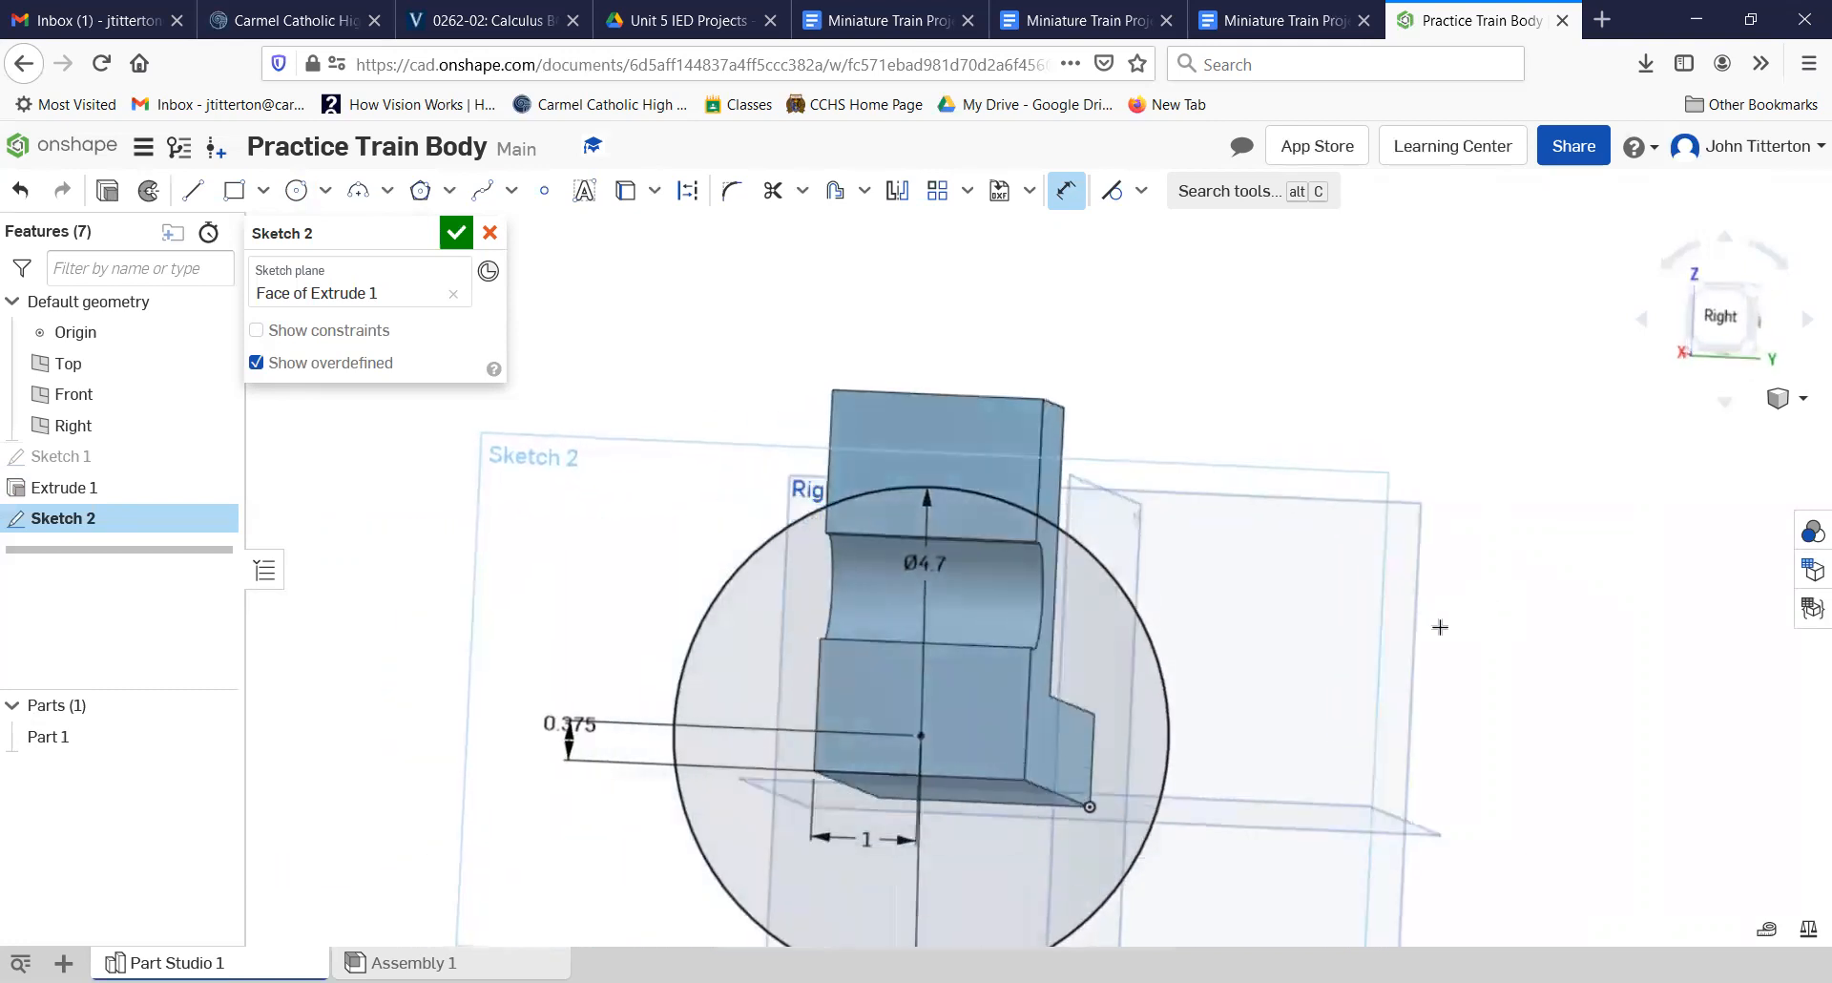
{"action": "scroll", "coordinate": [951, 458], "scroll_direction": "up", "scroll_amount": 3}
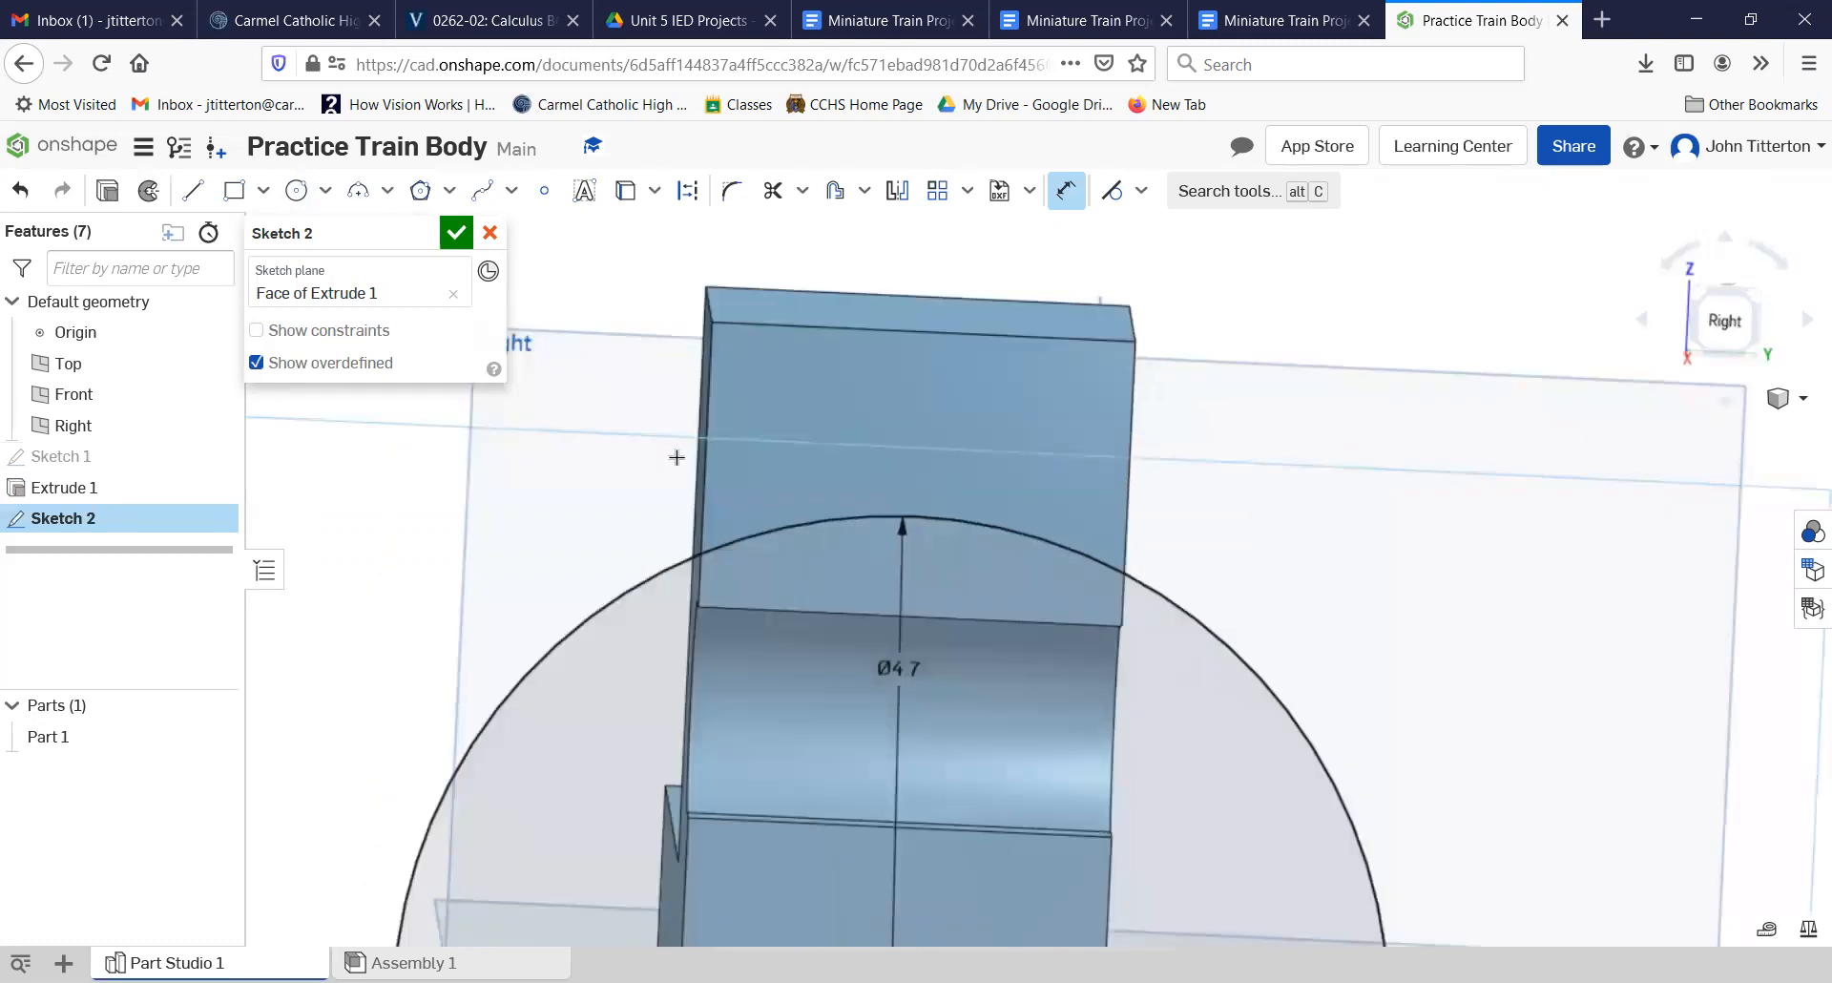
{"action": "left_click", "coordinate": [193, 190]}
{"action": "left_click", "coordinate": [709, 324]}
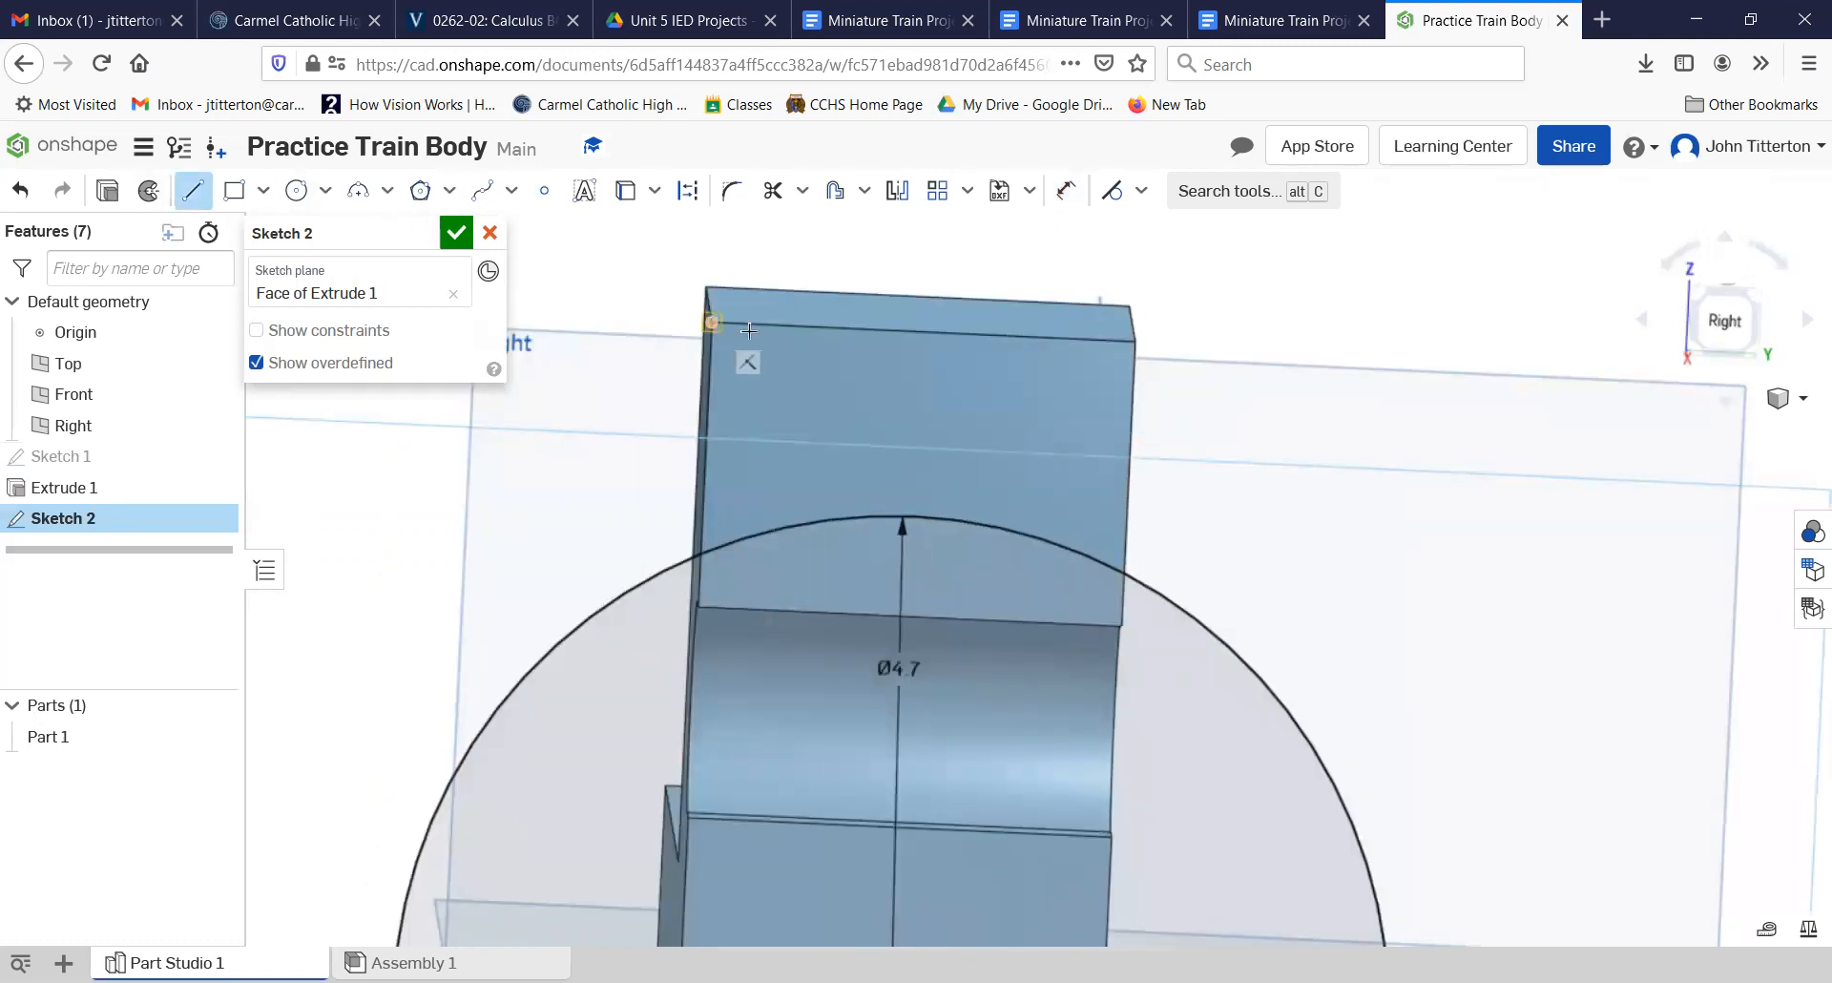
{"action": "left_click", "coordinate": [1138, 341]}
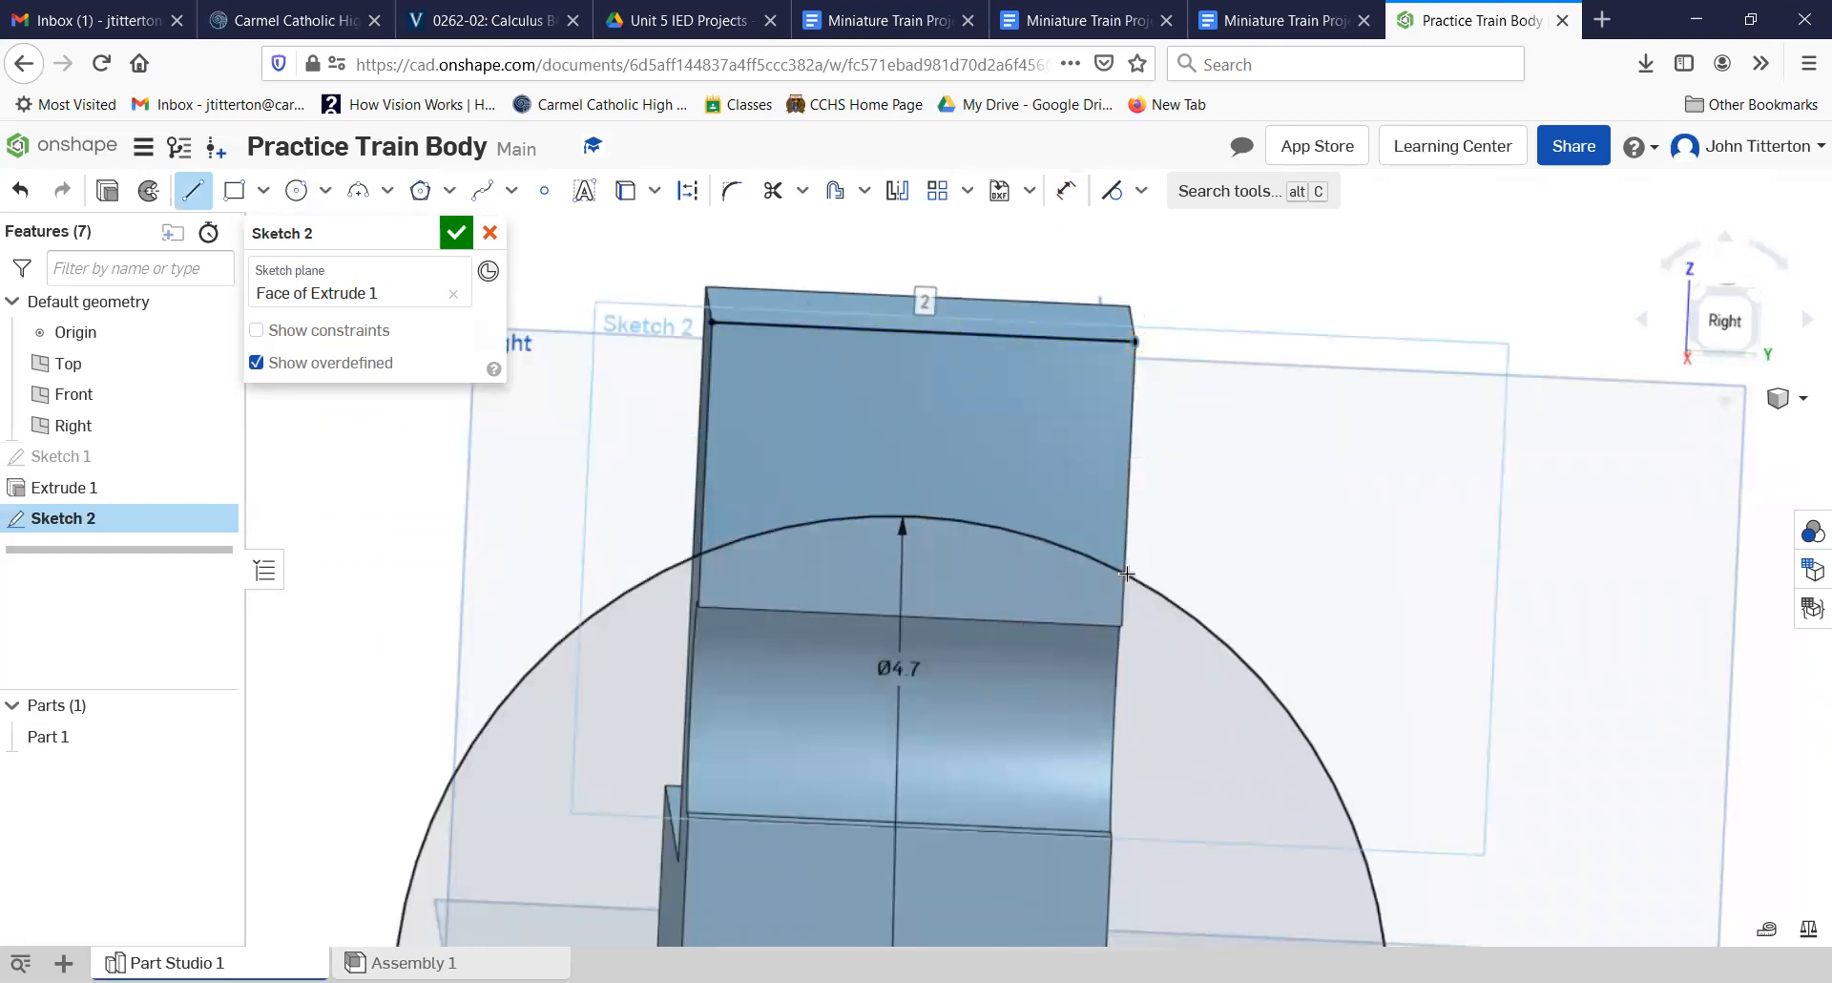
{"action": "left_click", "coordinate": [1133, 341]}
{"action": "left_click", "coordinate": [1121, 625]}
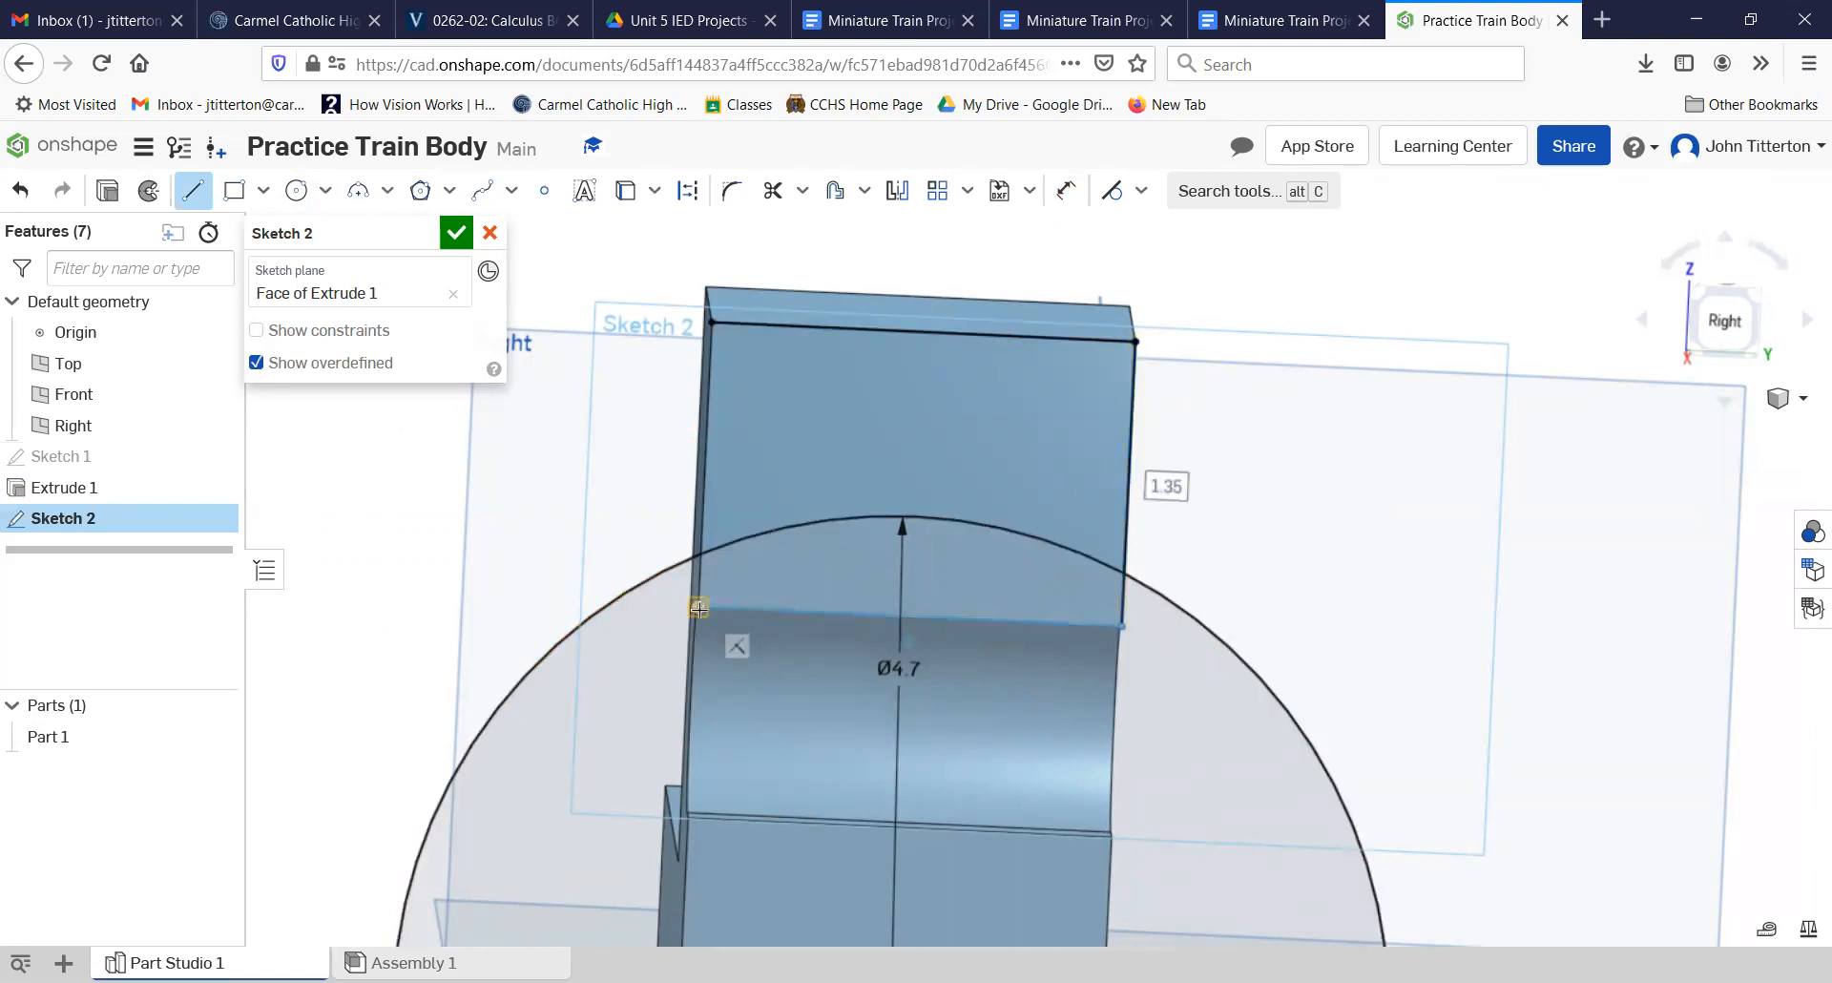
{"action": "right_click", "coordinate": [623, 422]}
{"action": "left_click", "coordinate": [651, 443]}
Step: Sketch a line along the left vertical edge of the upper end face and finish the sketch
{"action": "left_click", "coordinate": [194, 188]}
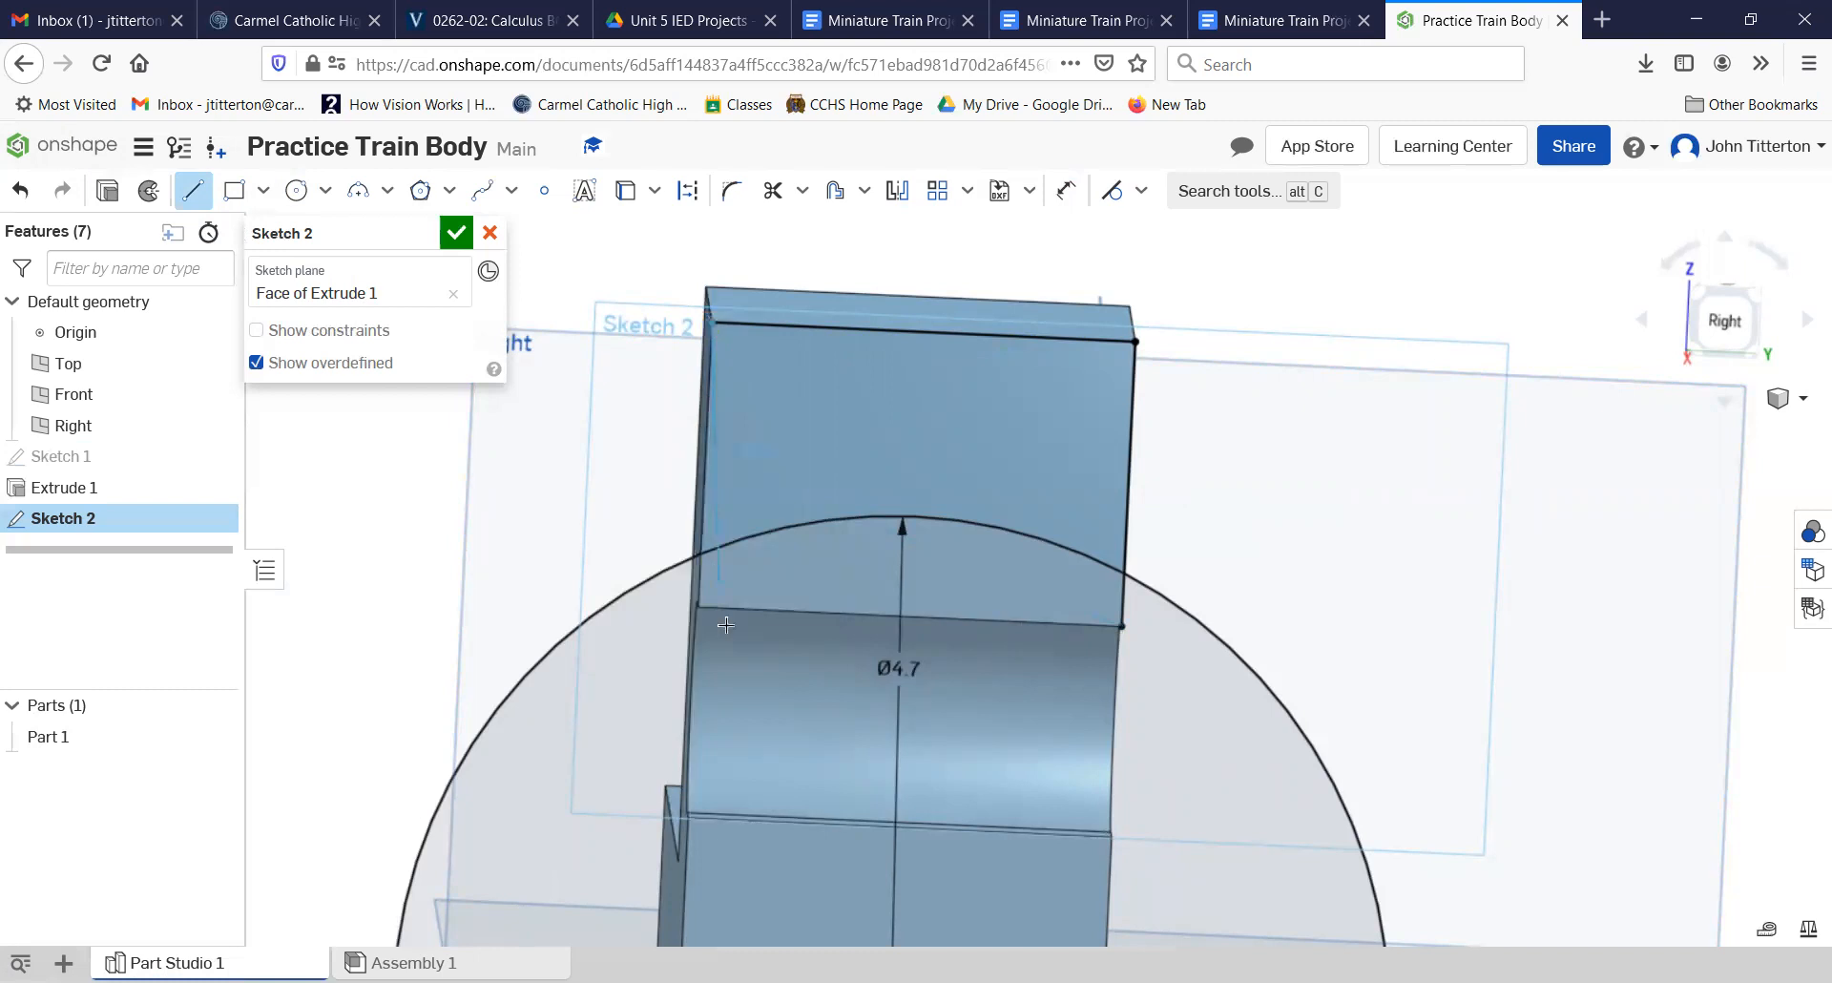
{"action": "left_click", "coordinate": [697, 607]}
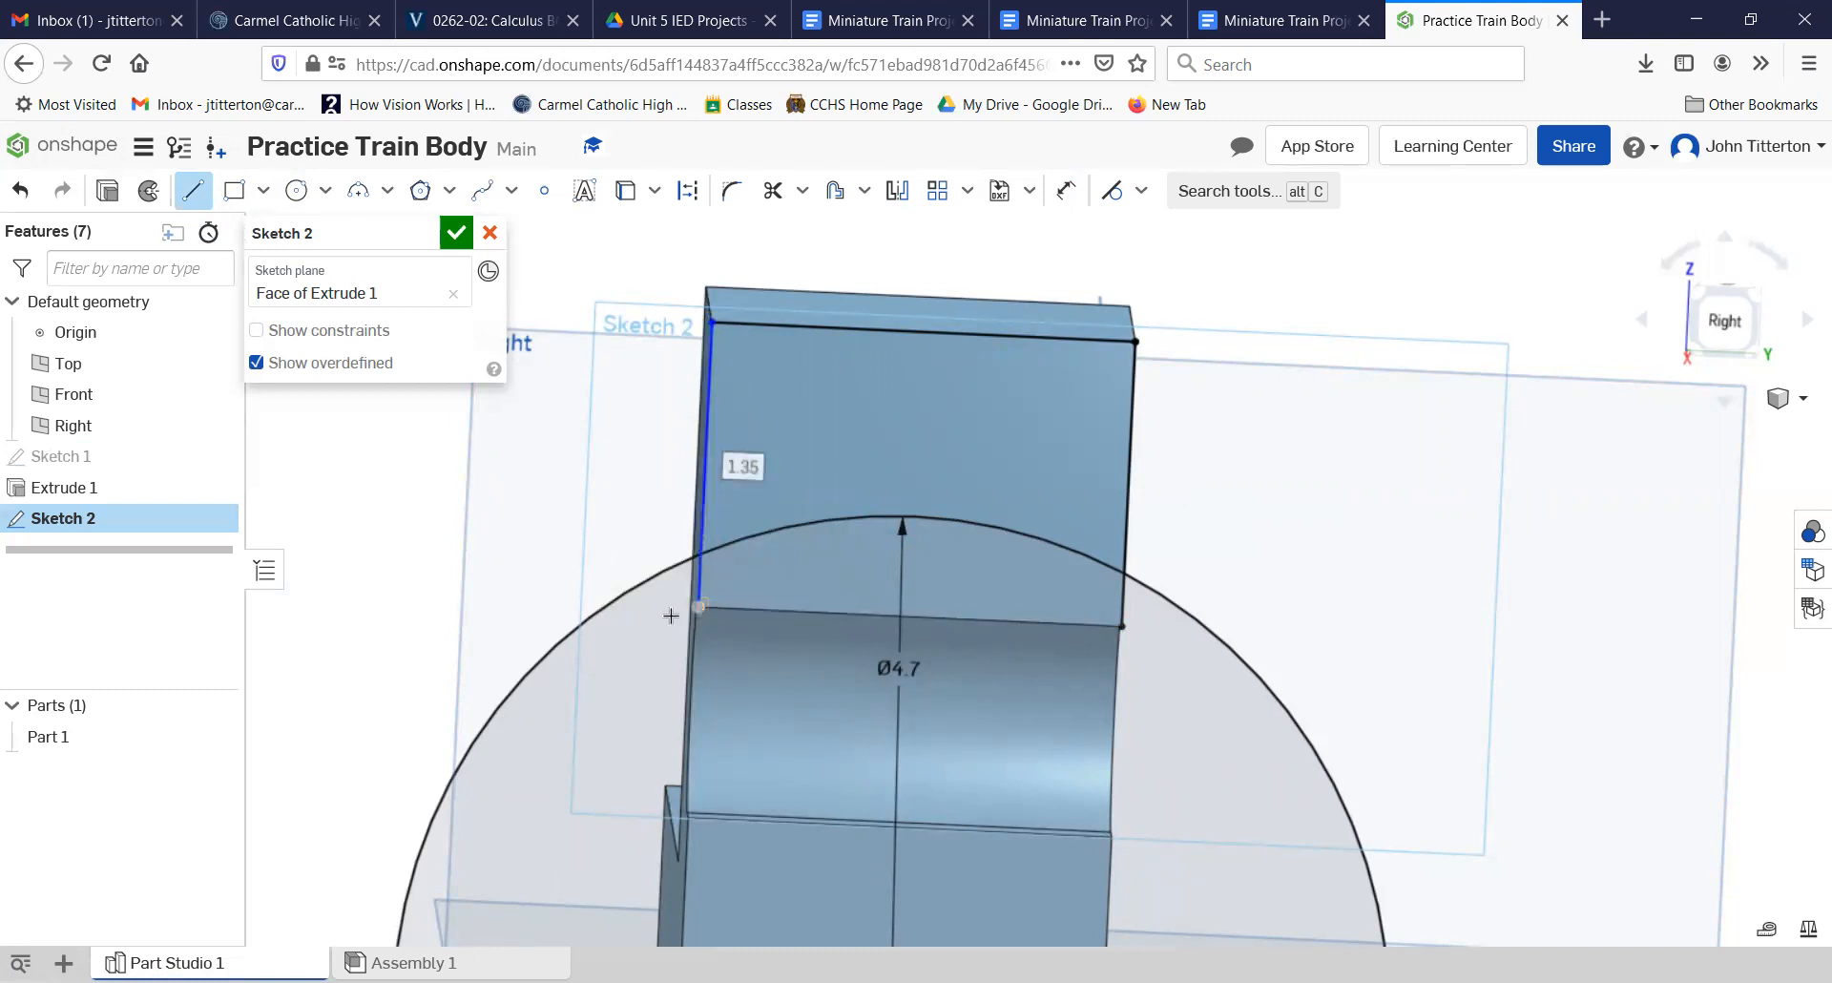
{"action": "right_click", "coordinate": [479, 492]}
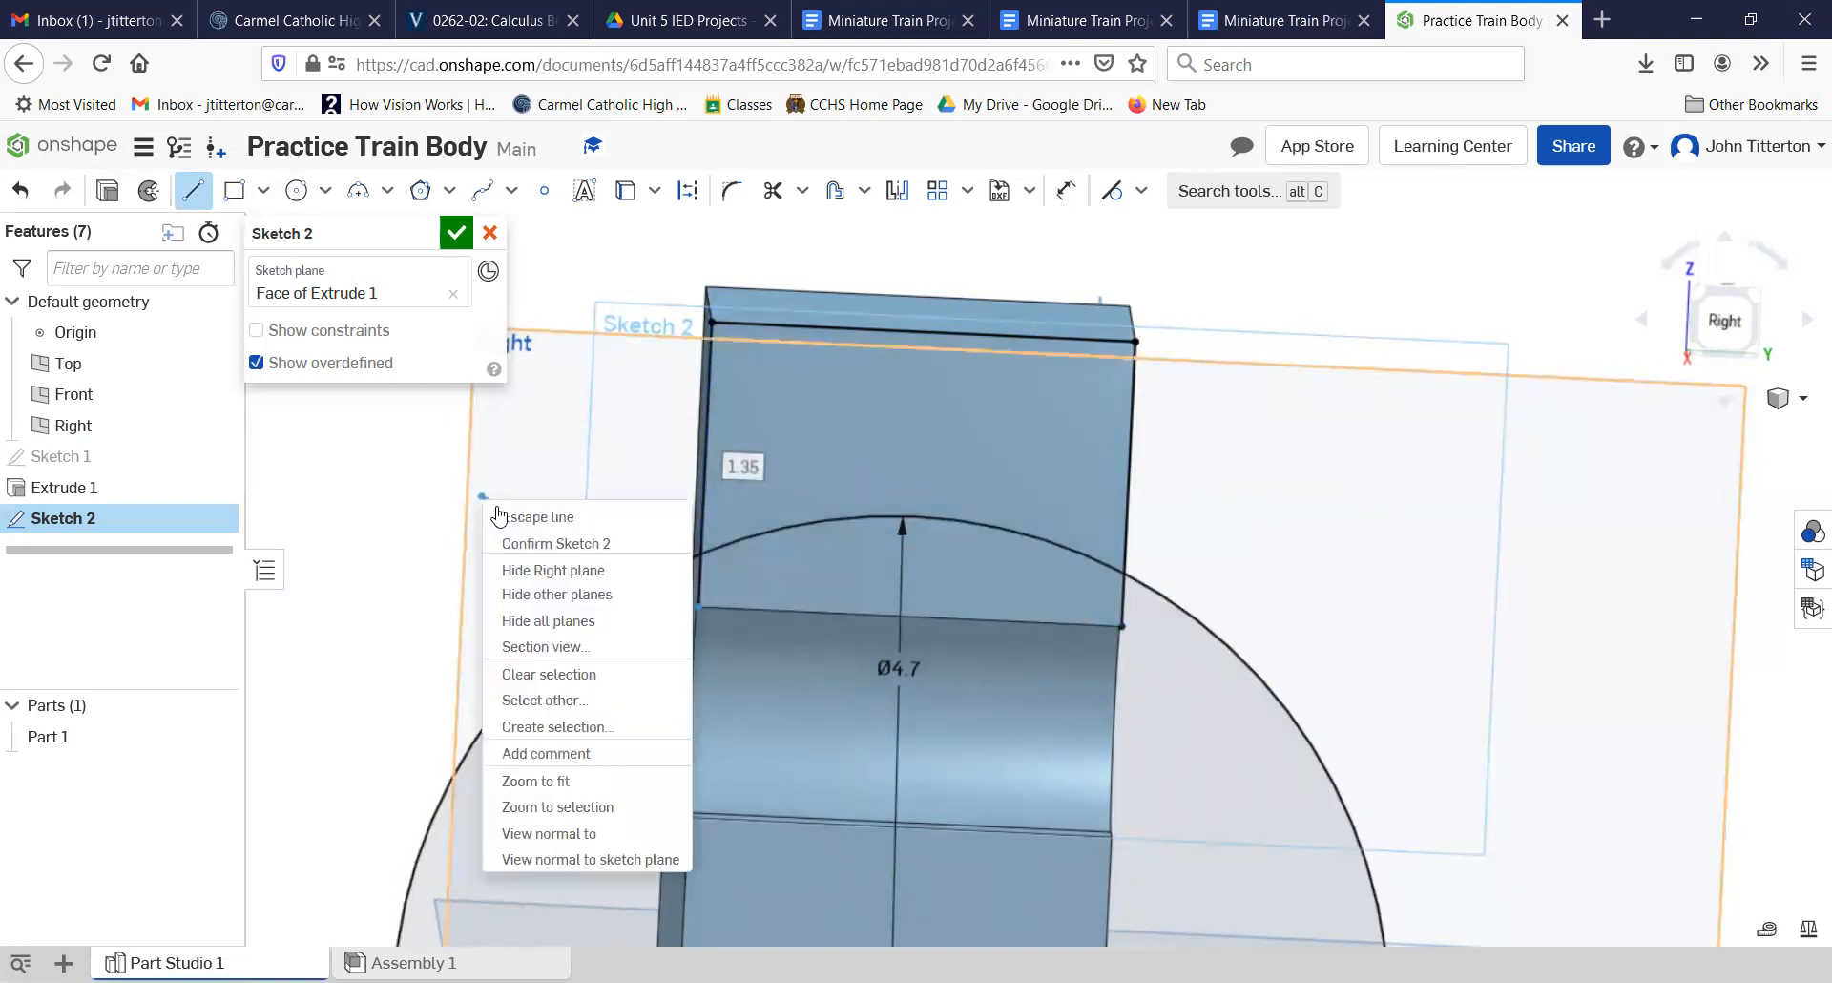
{"action": "key", "text": "Escape"}
{"action": "left_click", "coordinate": [1721, 323]}
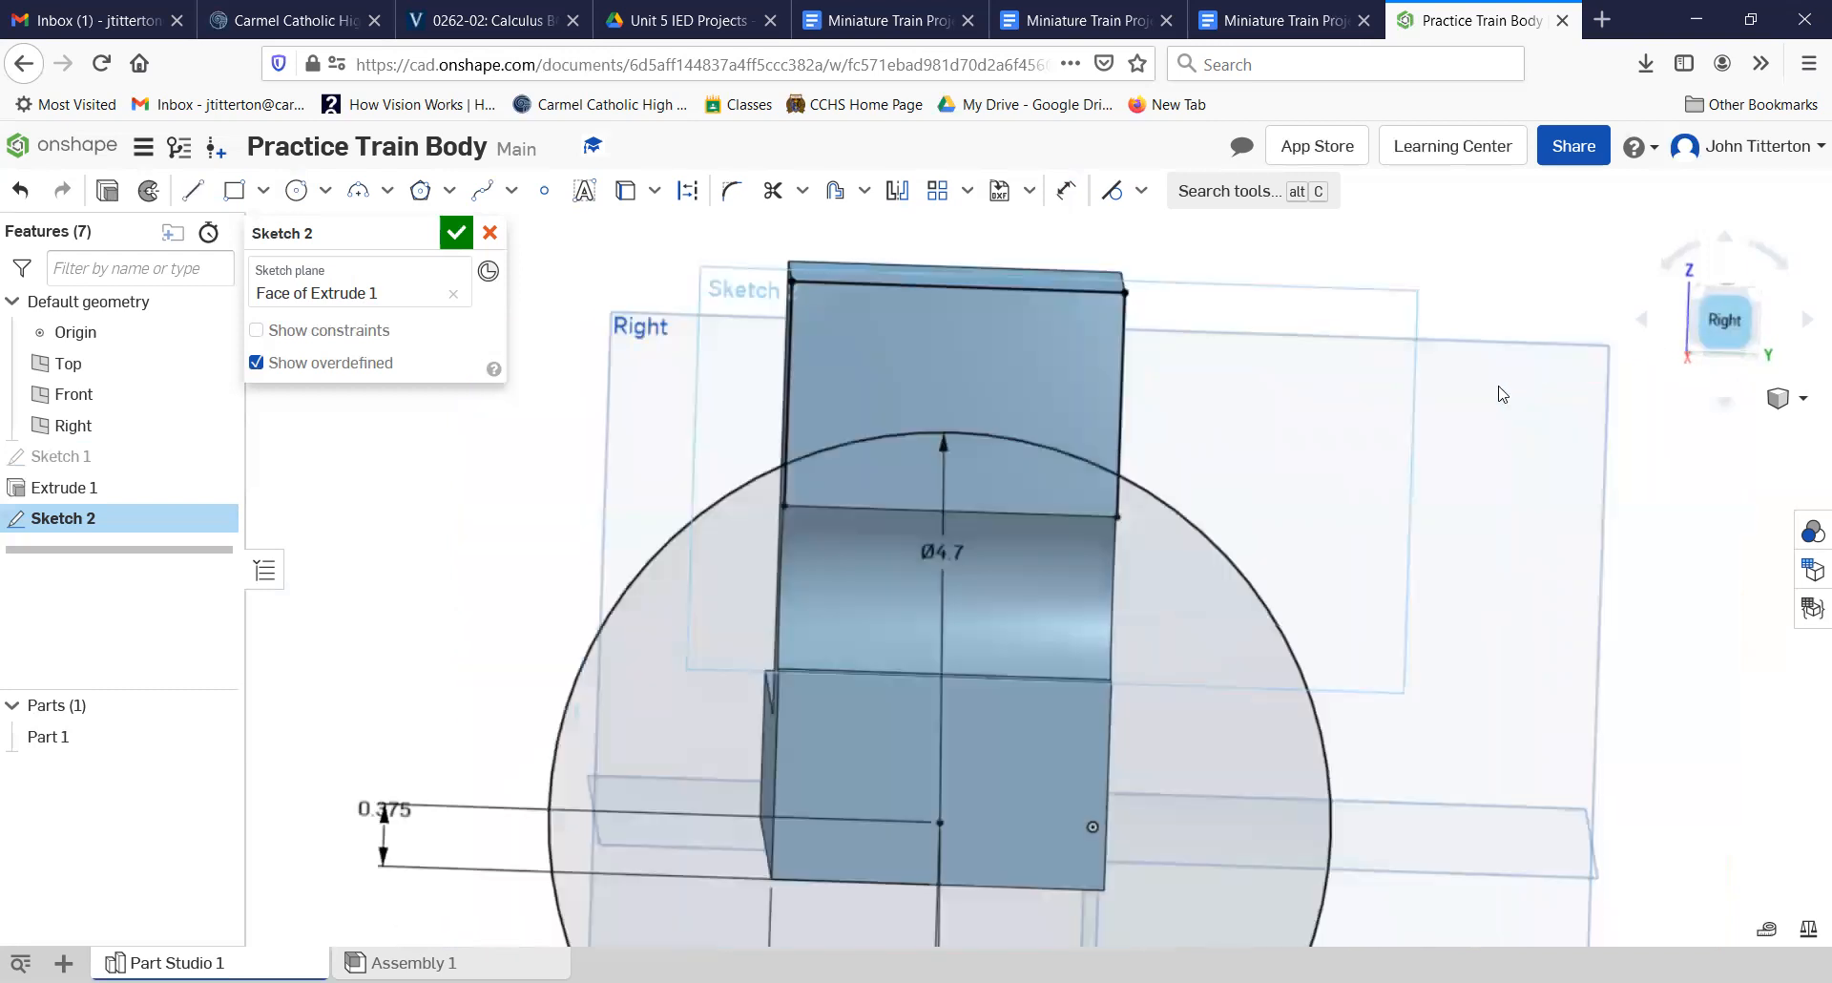
{"action": "scroll", "coordinate": [997, 277], "scroll_direction": "up", "scroll_amount": 3}
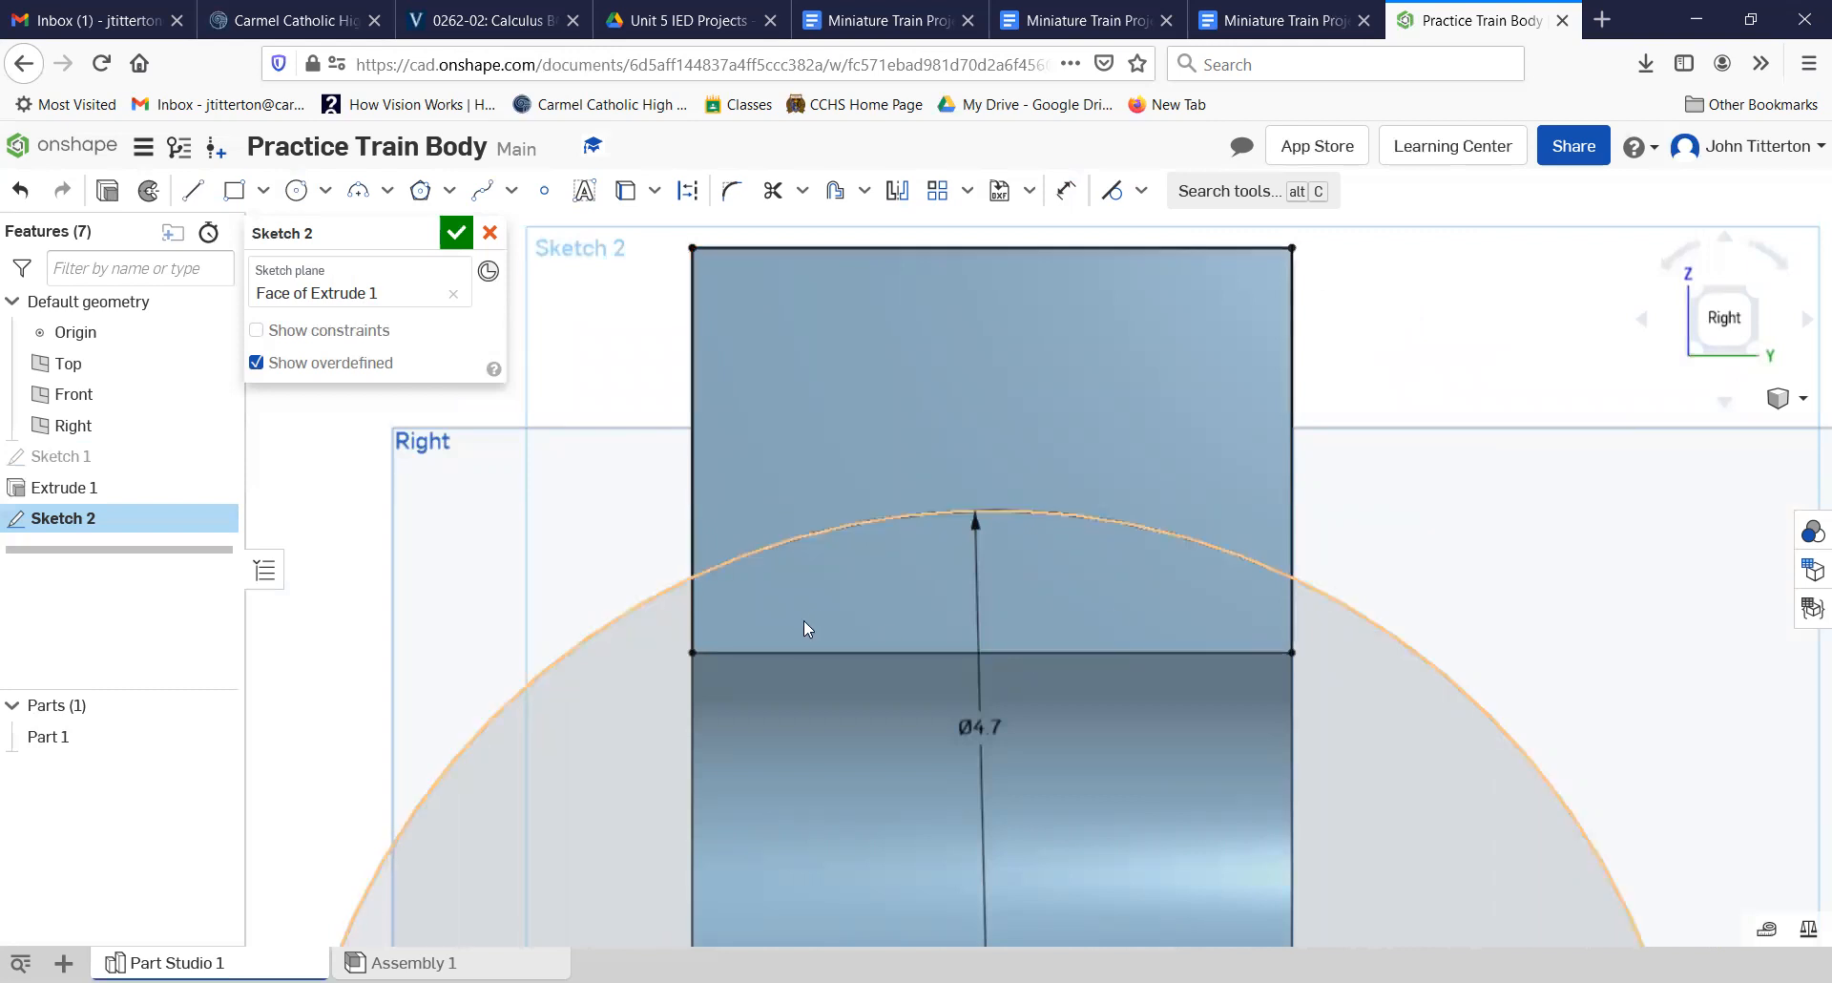
{"action": "scroll", "coordinate": [801, 620], "scroll_direction": "down", "scroll_amount": 5}
{"action": "right_click_drag", "start_coordinate": [617, 671], "coordinate": [382, 610]}
{"action": "left_click", "coordinate": [447, 238]}
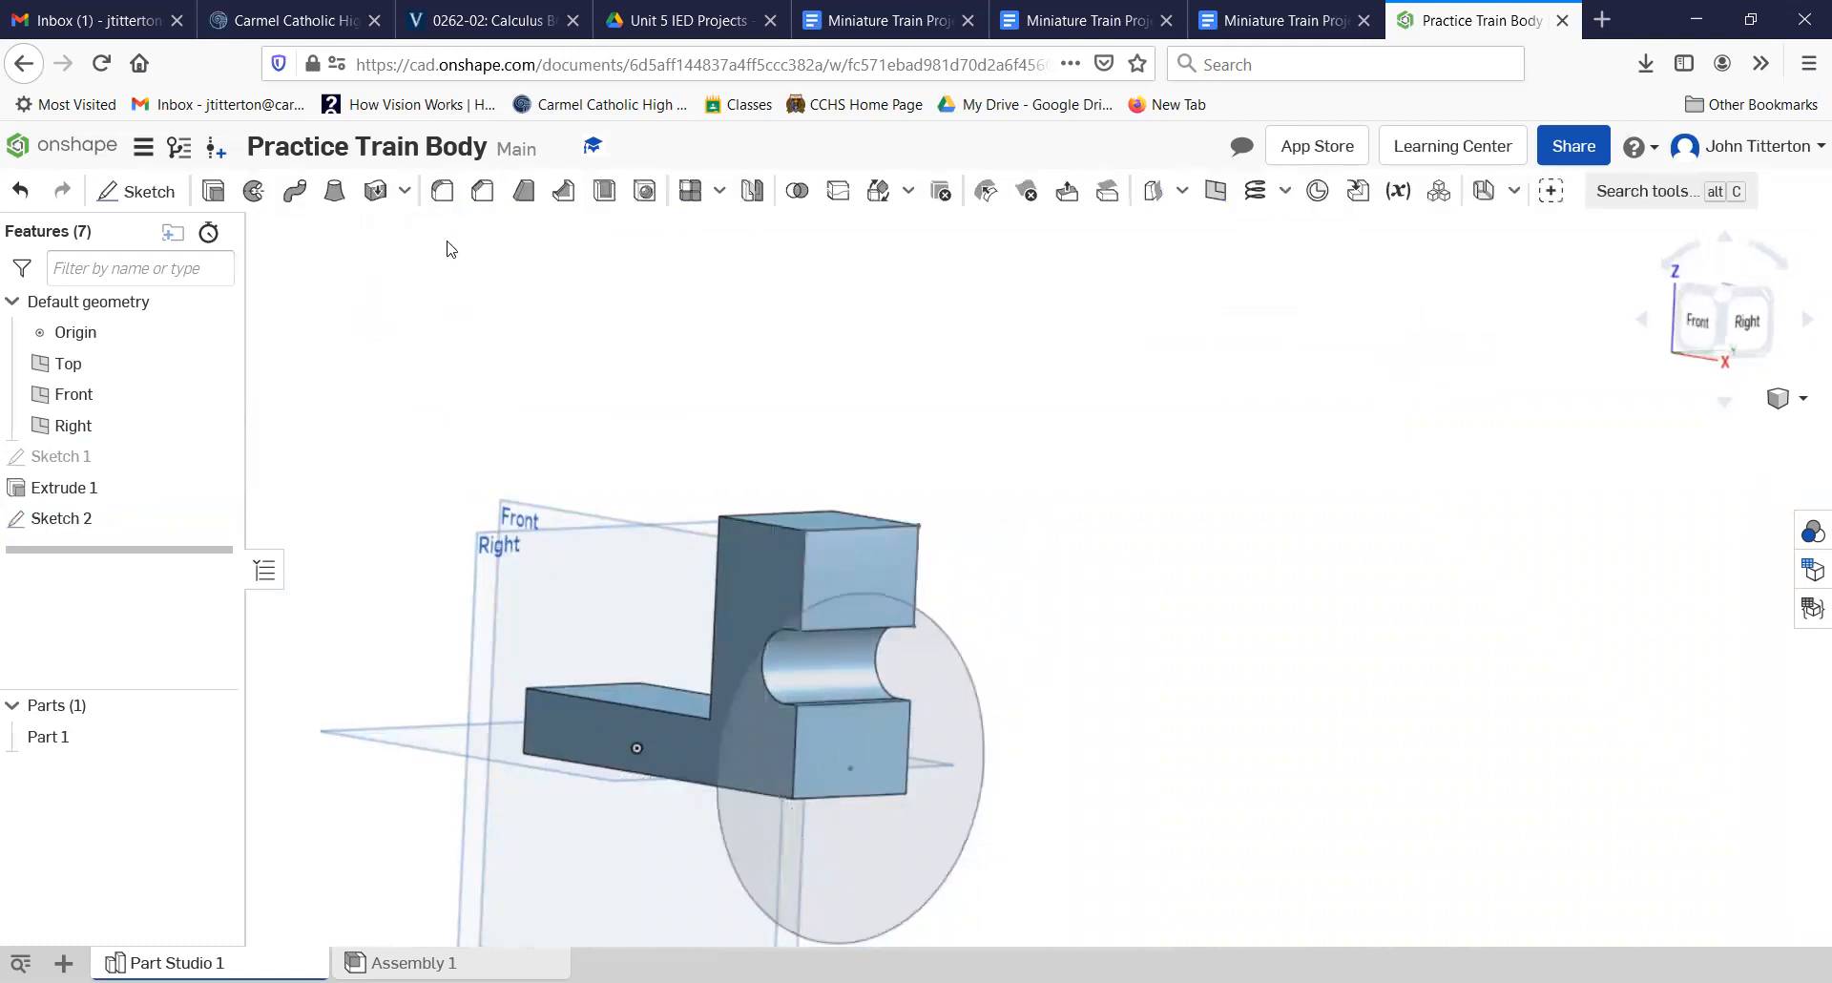
Step: Extrude the region above the circle's arc as a Remove cut with the end type Up to next
{"action": "key", "text": "shift+e"}
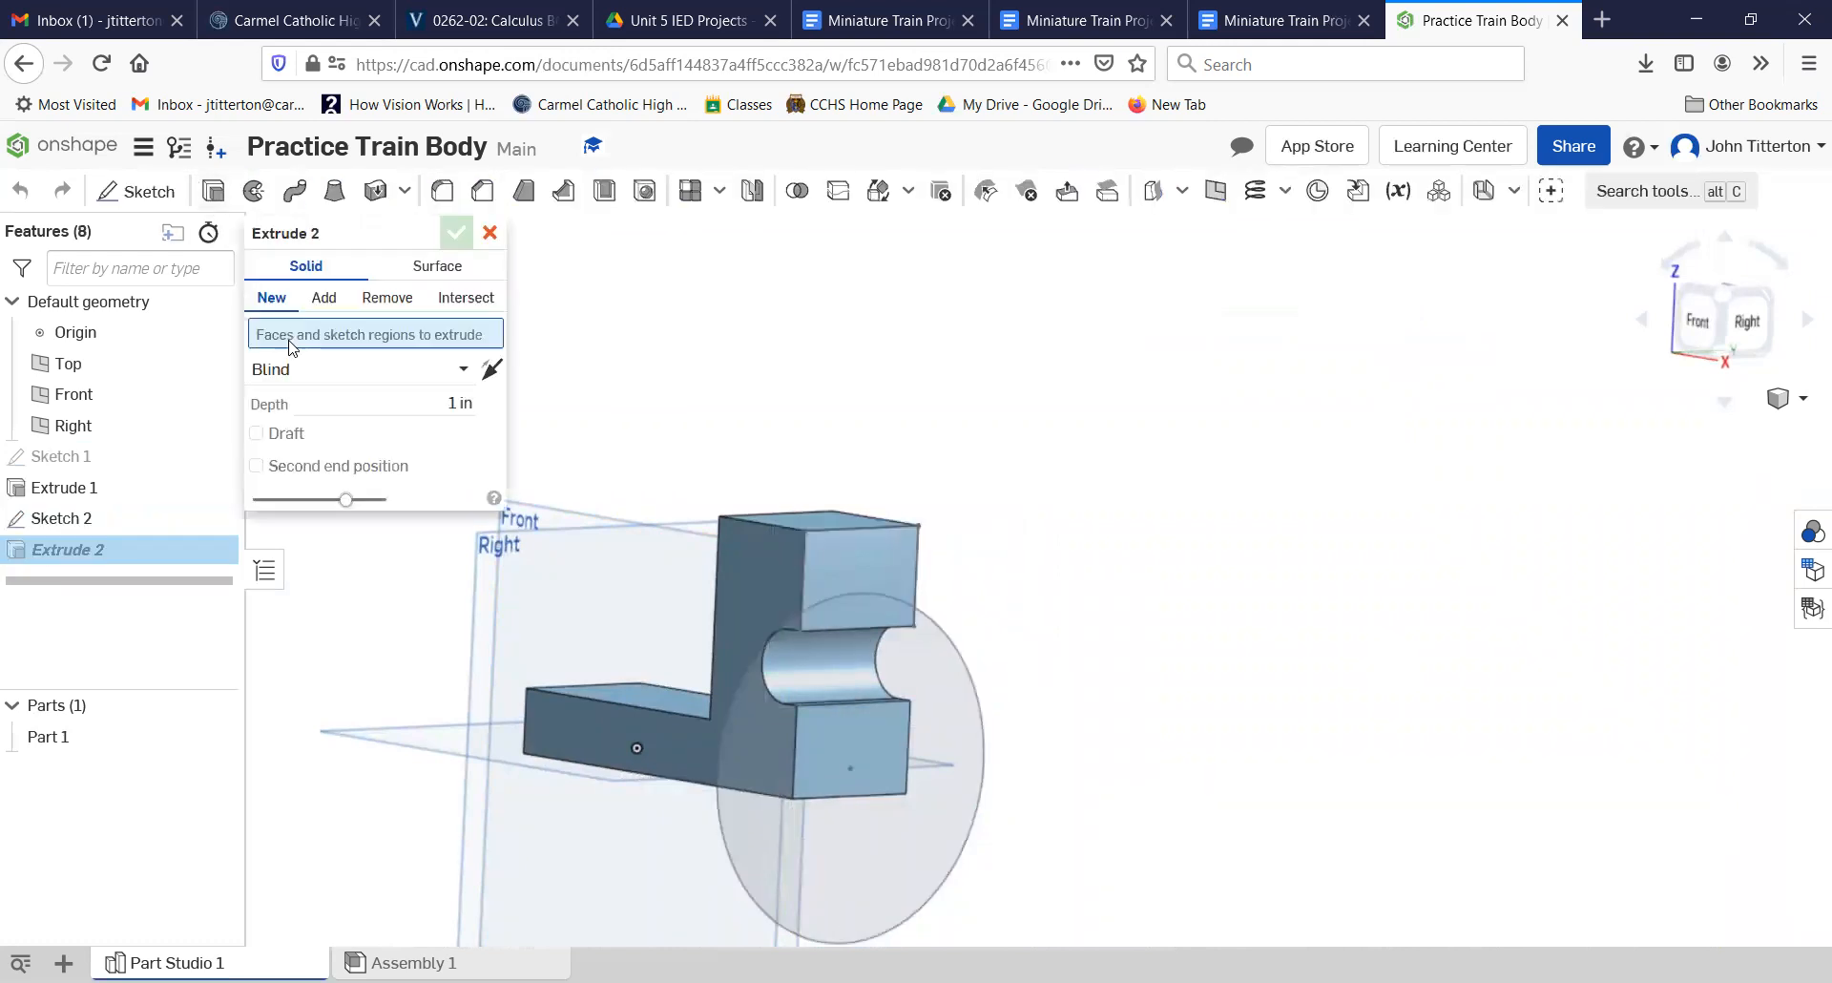
{"action": "left_click", "coordinate": [387, 297]}
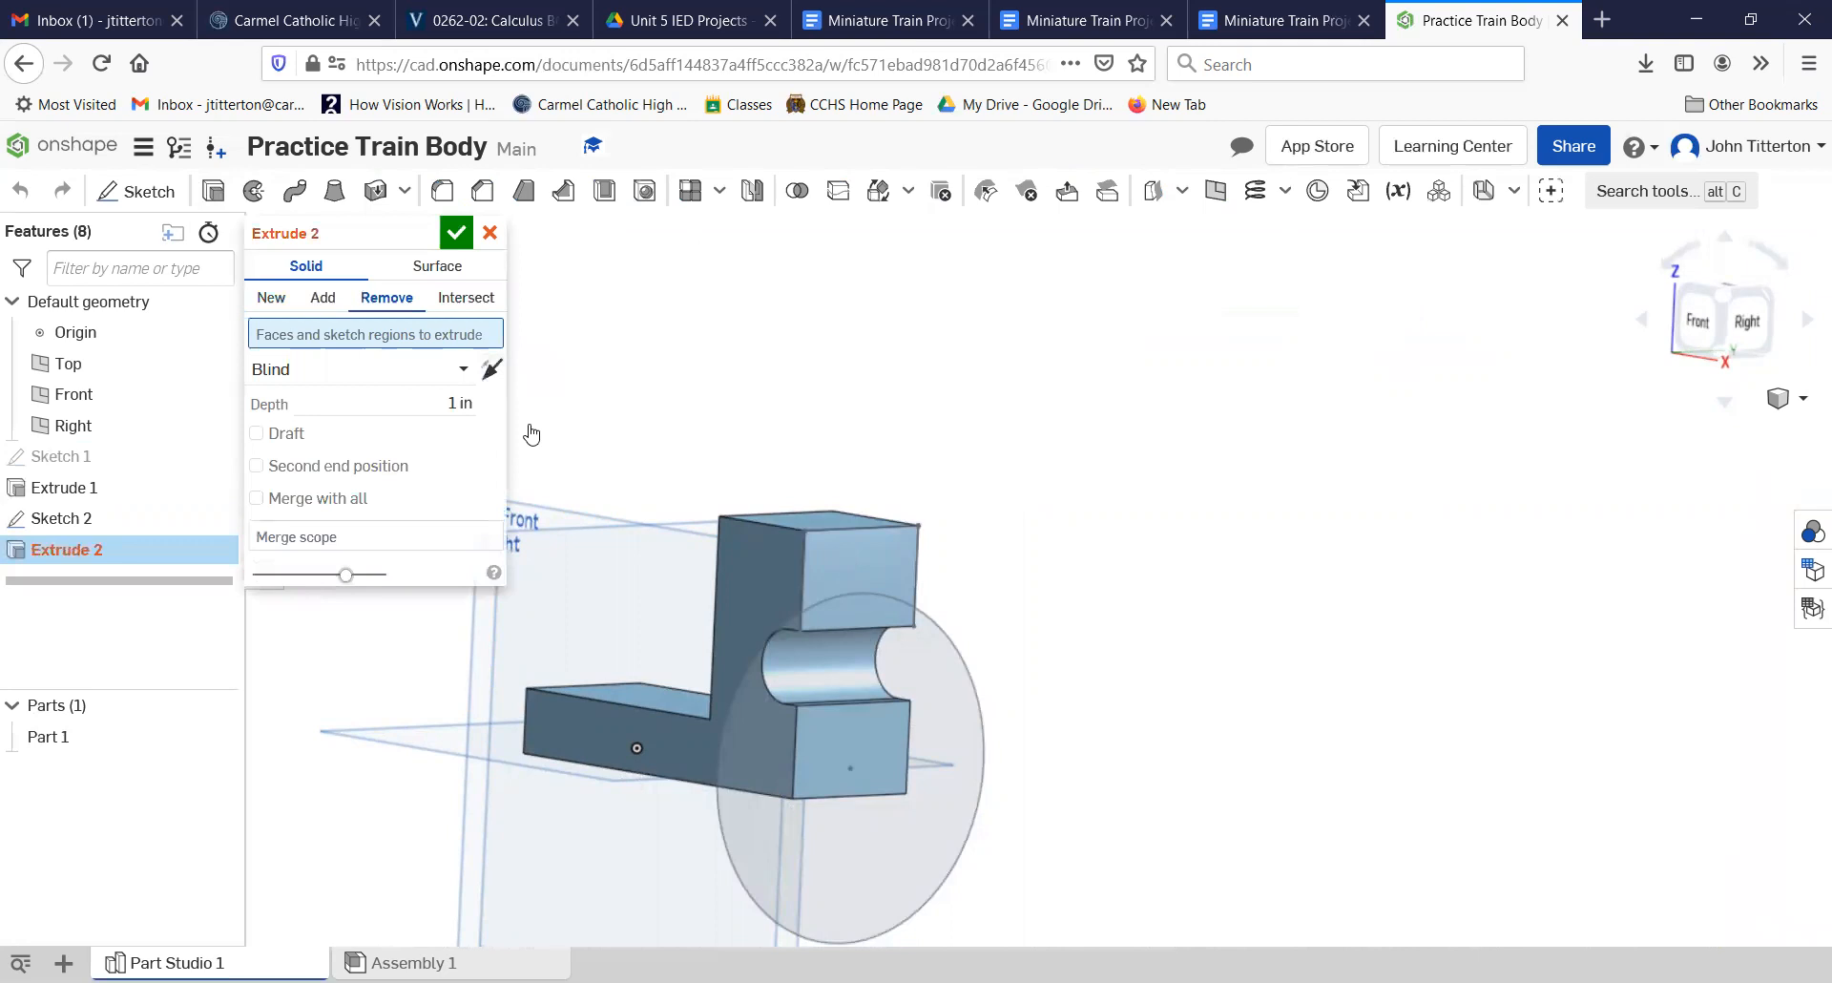
{"action": "left_click", "coordinate": [888, 562]}
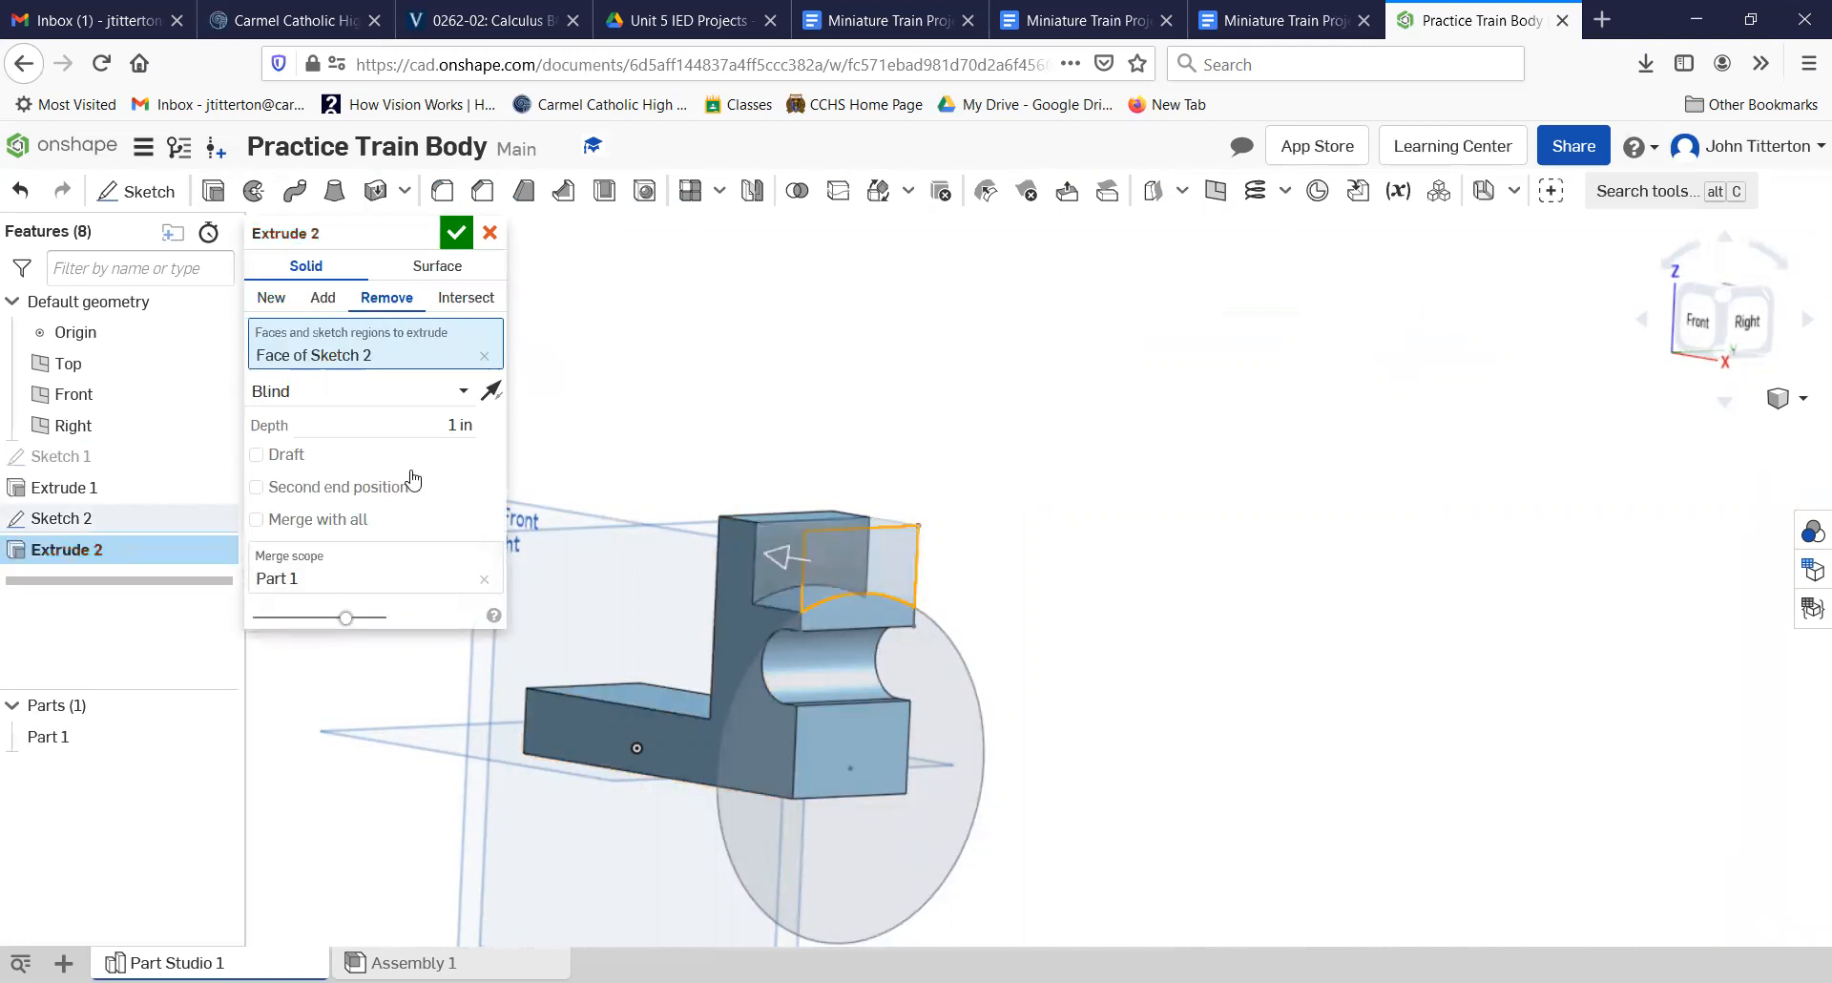
{"action": "left_click", "coordinate": [465, 395]}
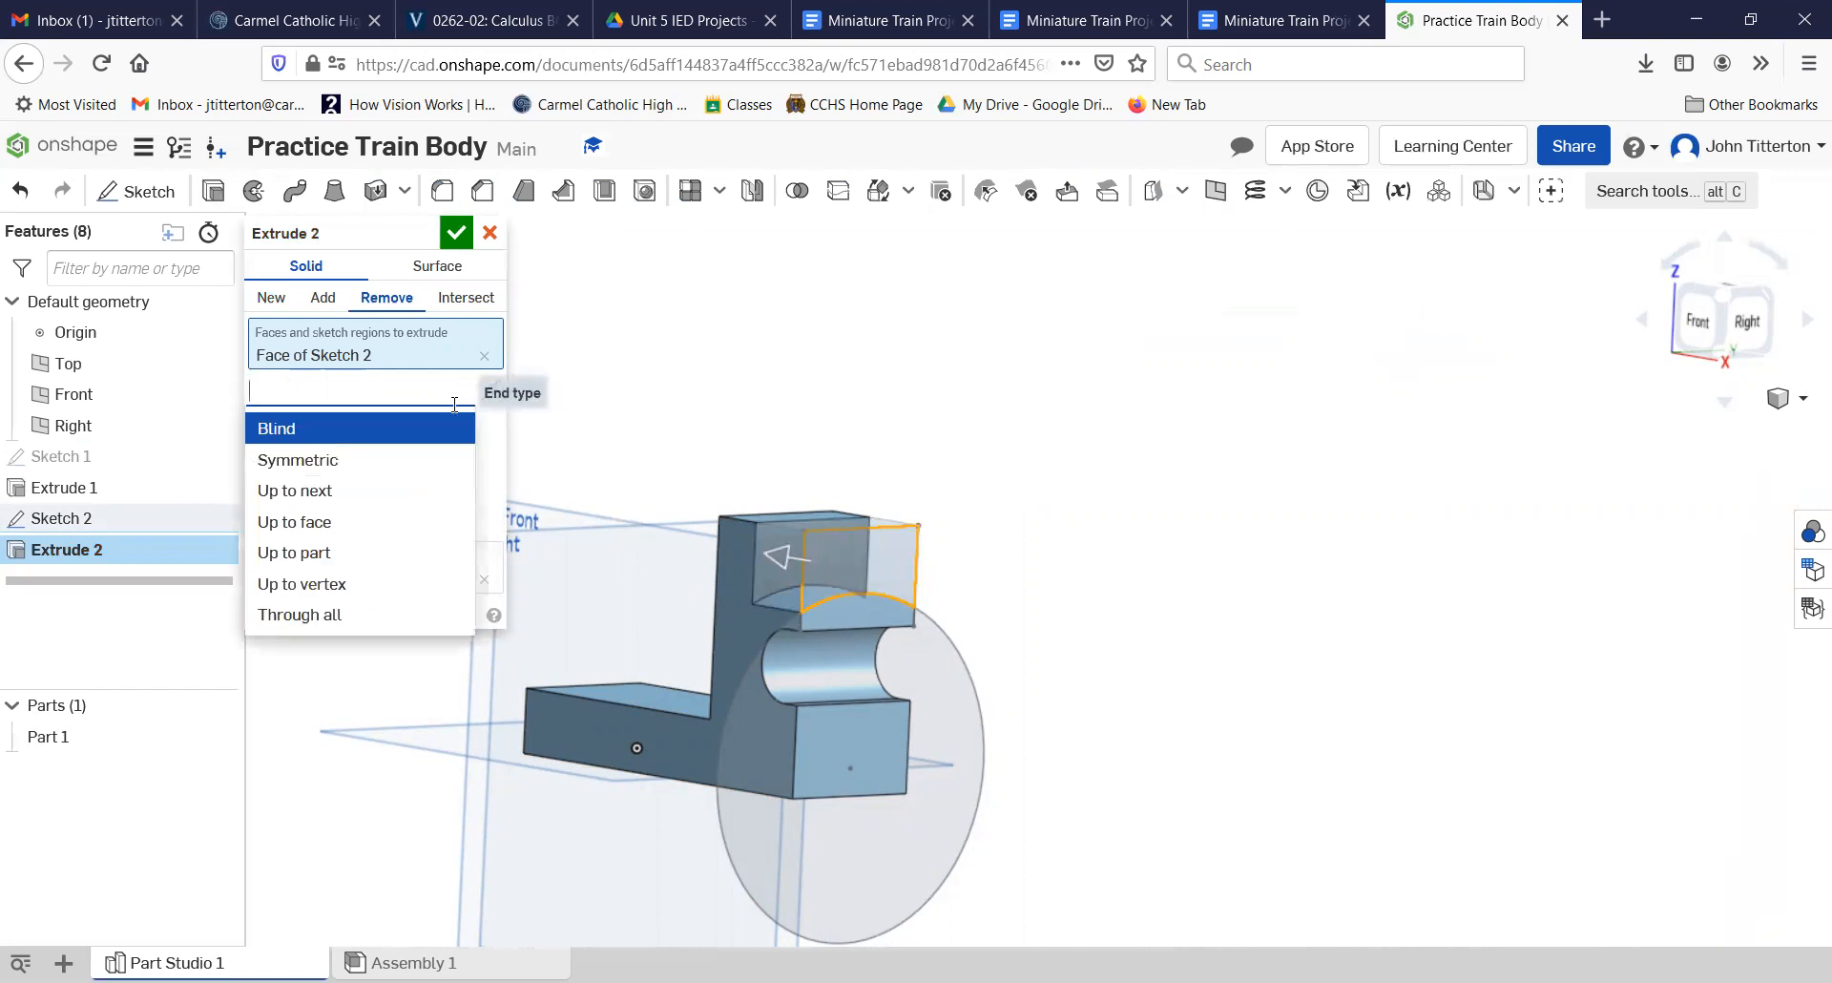
{"action": "left_click", "coordinate": [399, 492]}
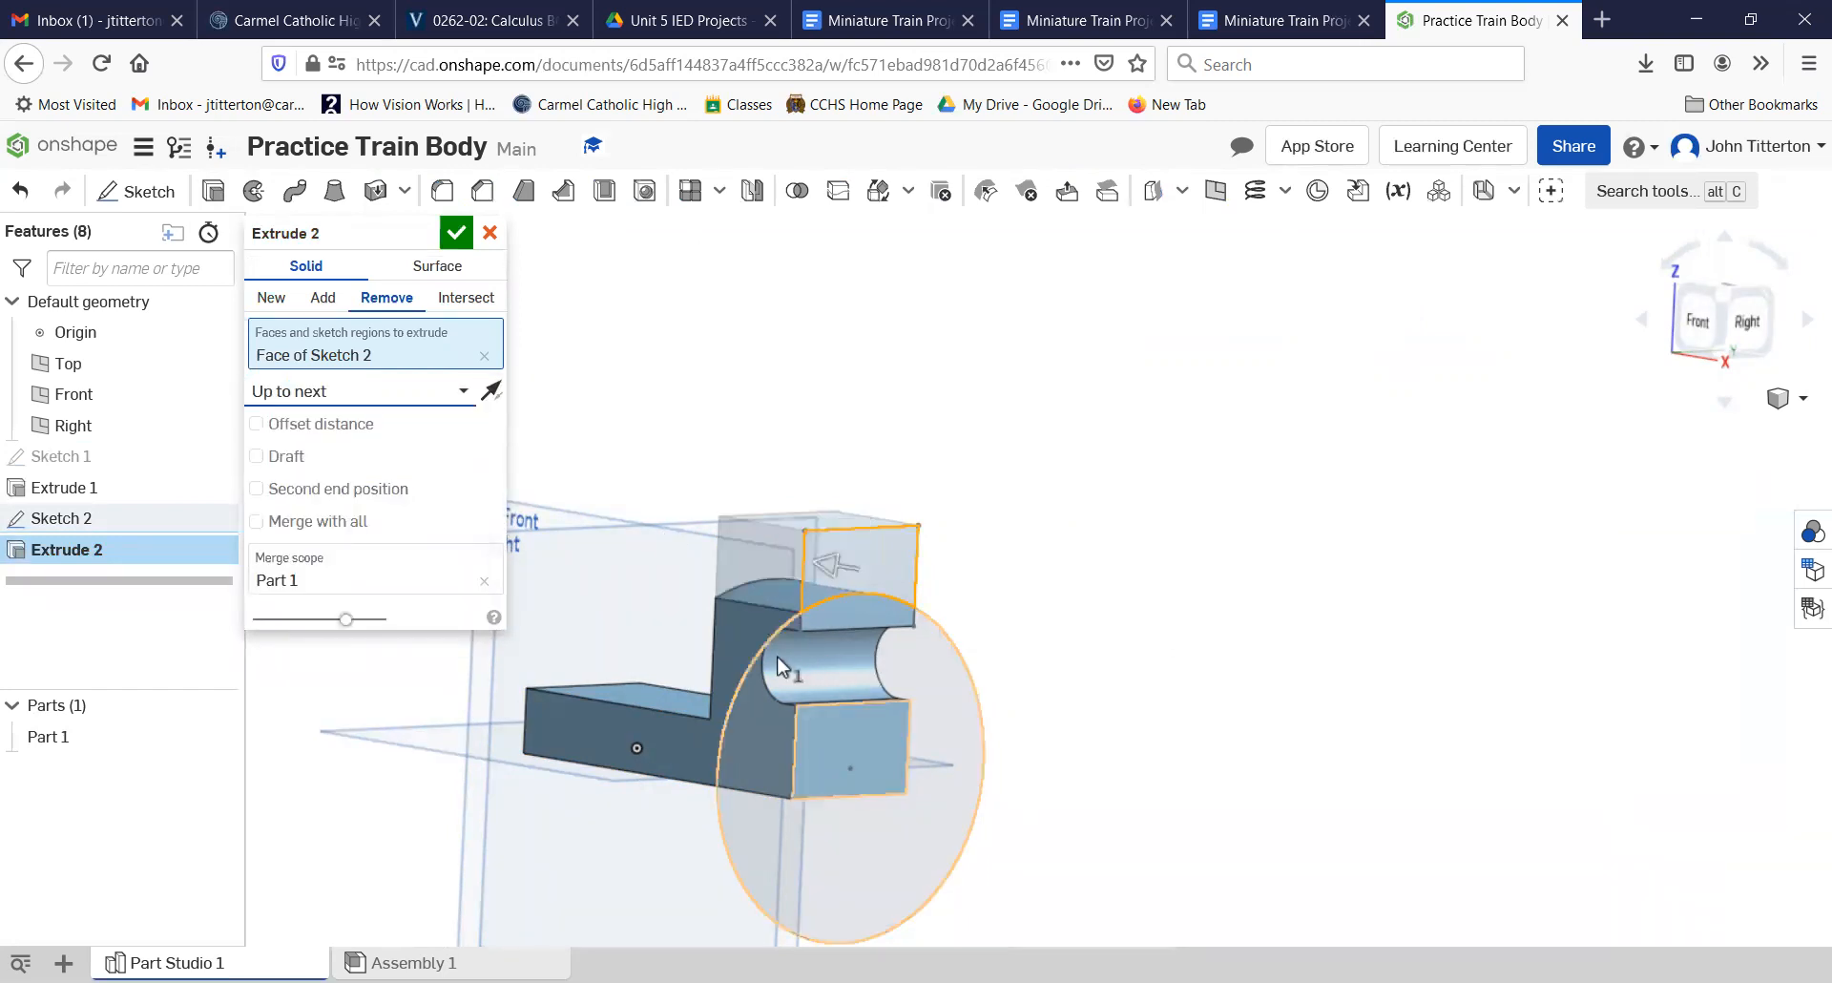
{"action": "left_click", "coordinate": [459, 236]}
Step: Start another sketch on the rectangular end face below the cutout and view it from the right
{"action": "right_click_drag", "start_coordinate": [1078, 851], "coordinate": [1097, 771]}
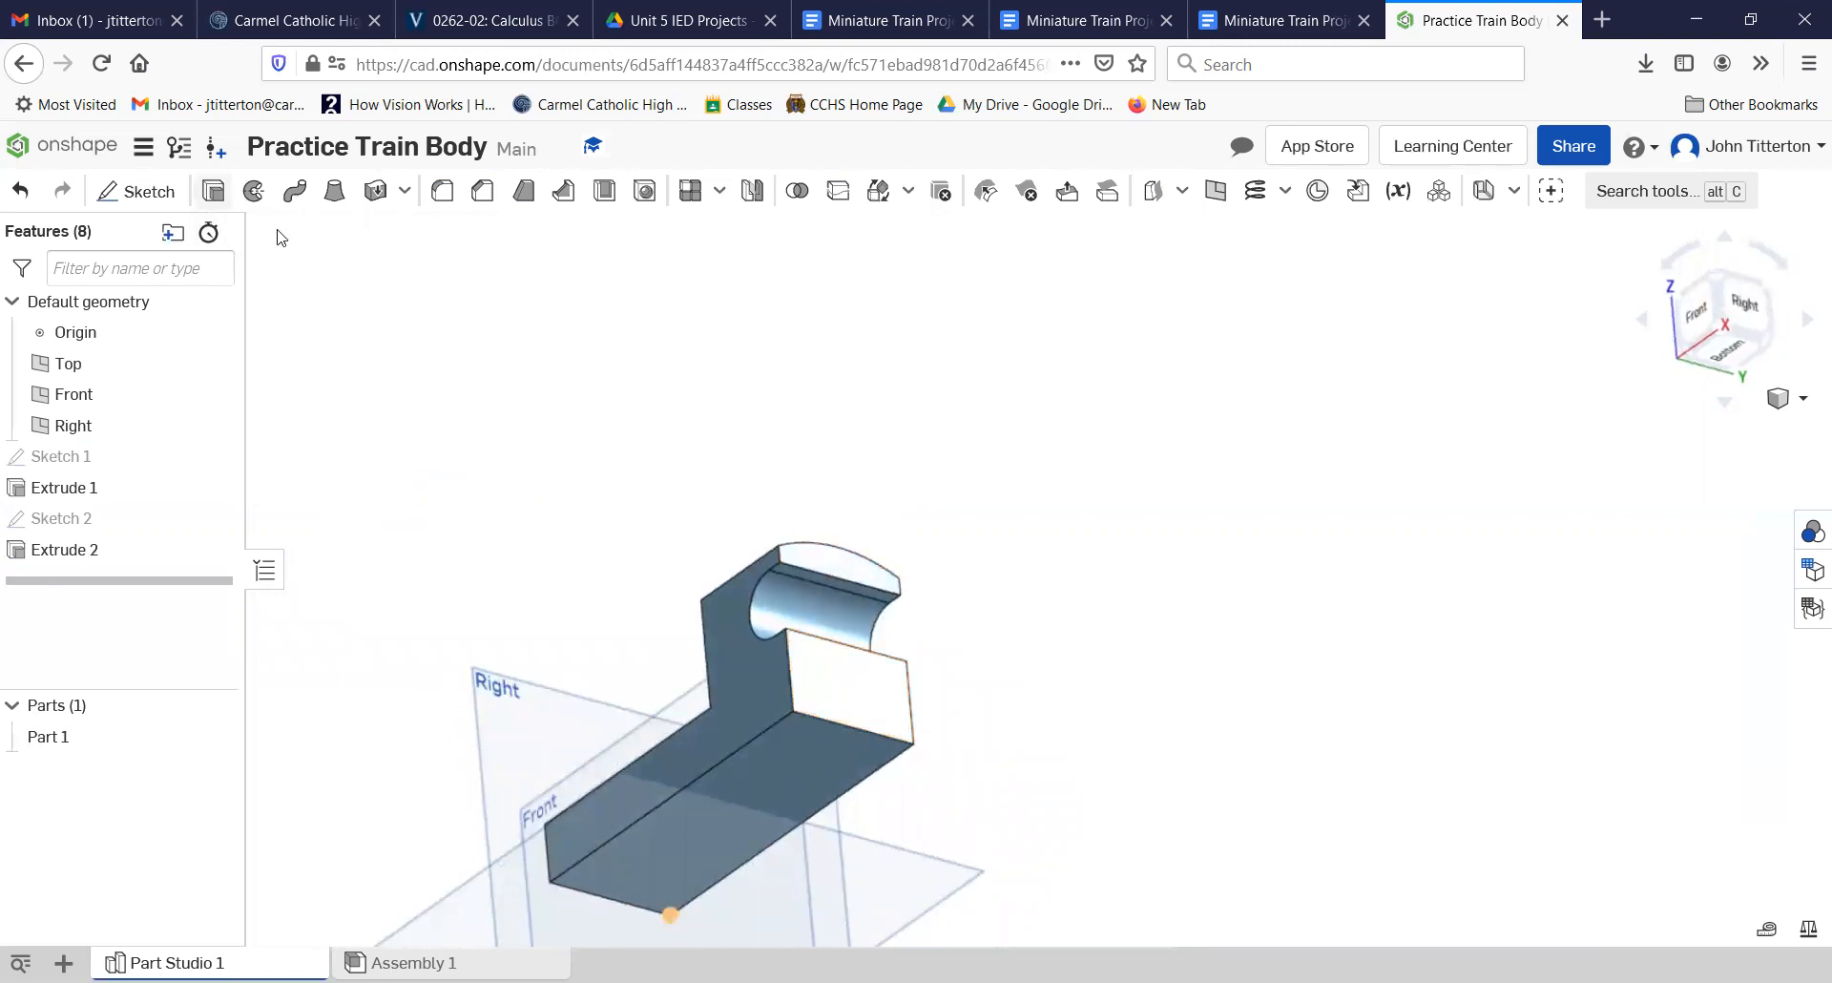
{"action": "left_click", "coordinate": [847, 699]}
{"action": "left_click", "coordinate": [136, 191]}
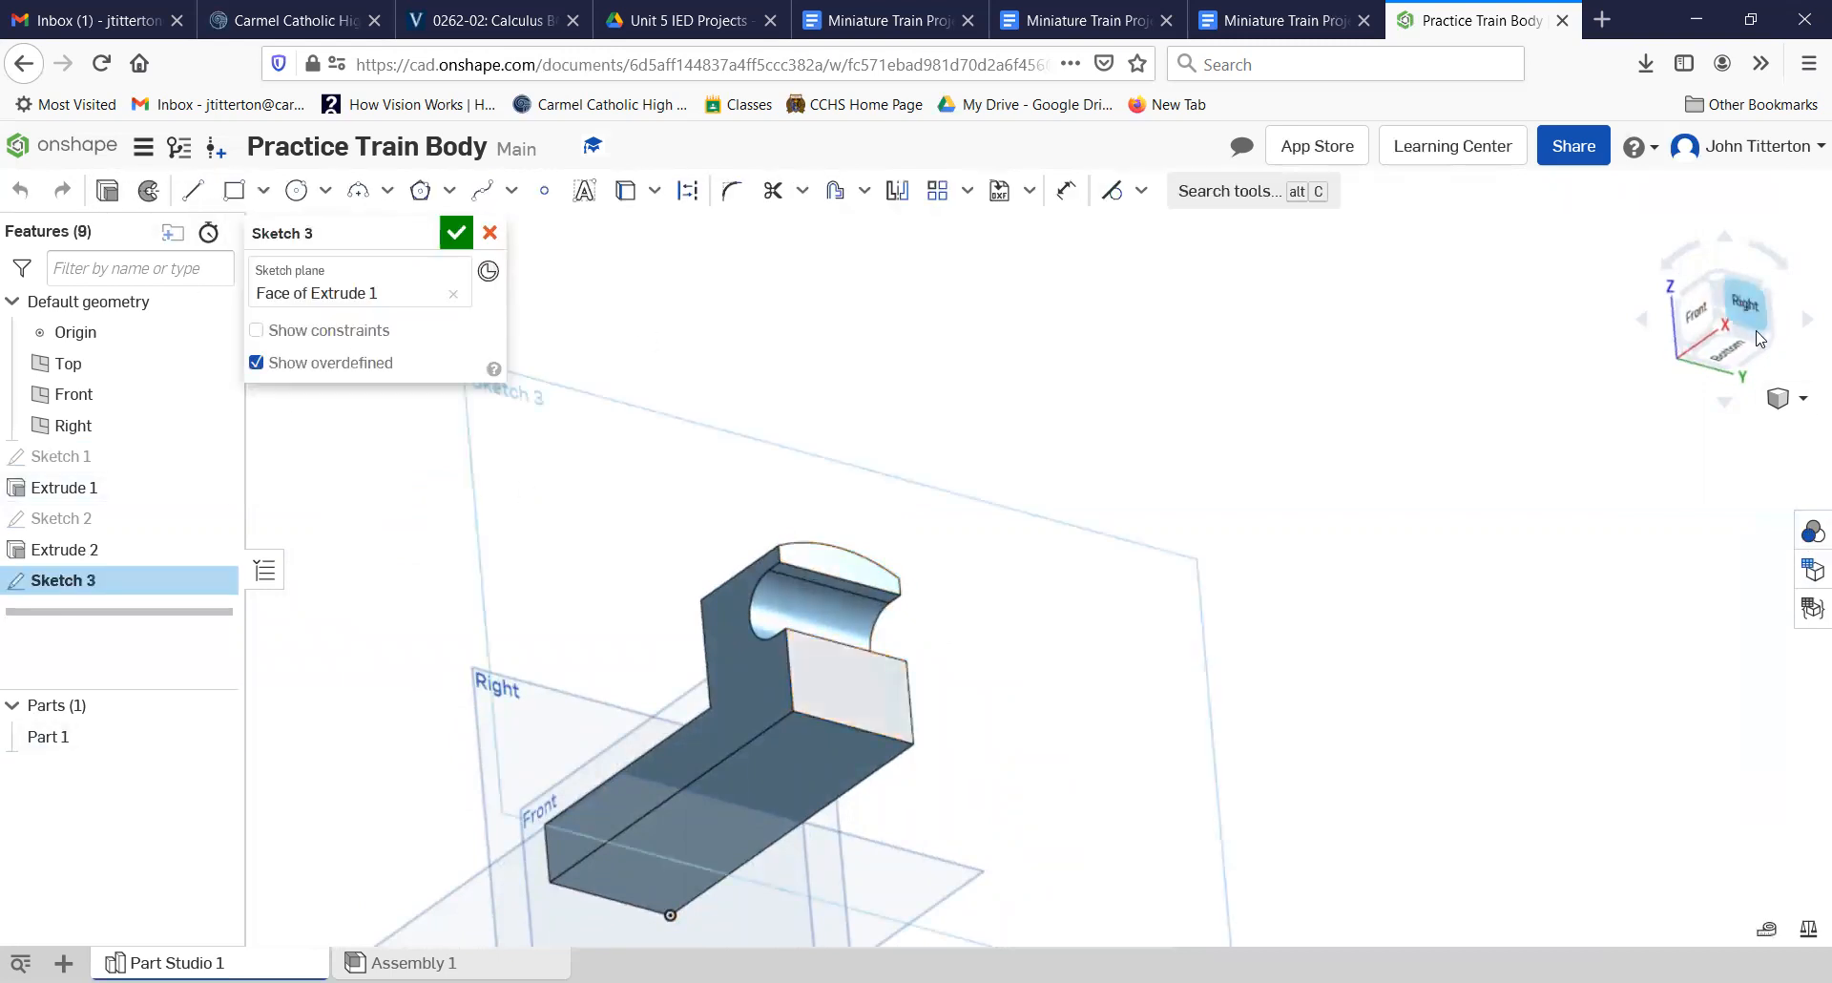
{"action": "left_click", "coordinate": [1746, 301]}
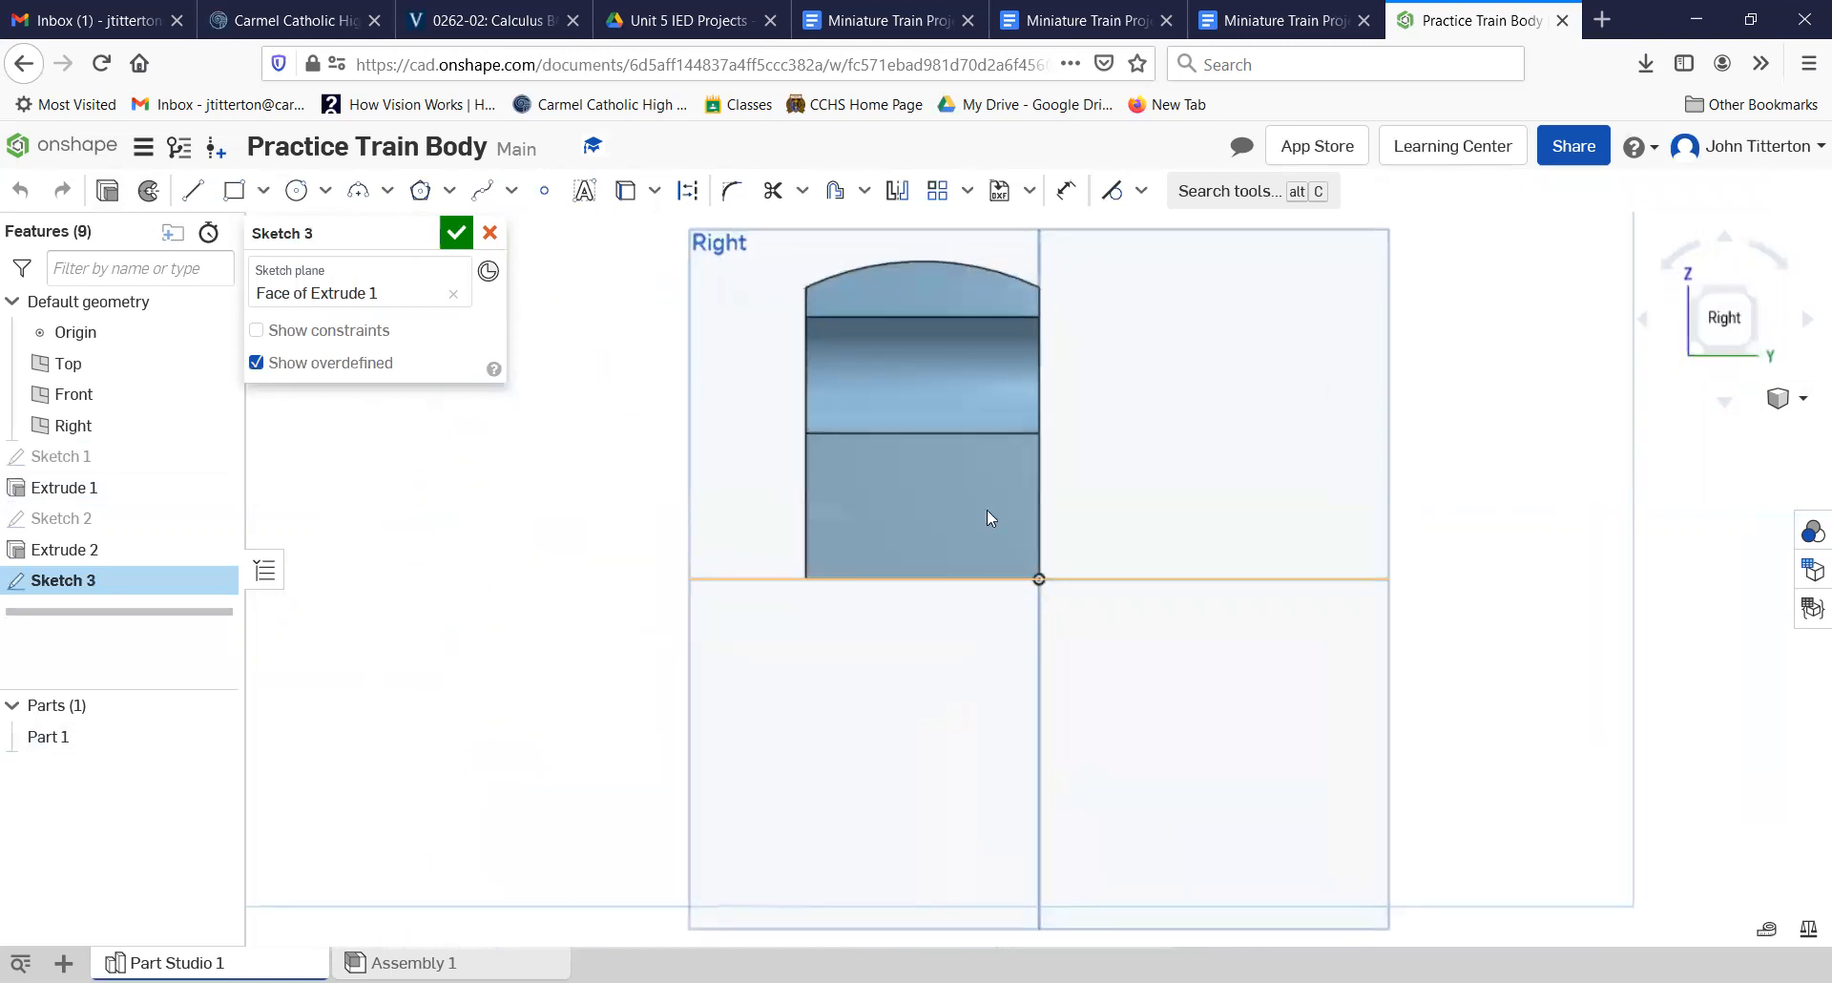
Step: Sketch a circle with a diameter of 0.25 in on the lower middle of the rectangular end face
{"action": "scroll", "coordinate": [939, 498], "scroll_direction": "up", "scroll_amount": 3}
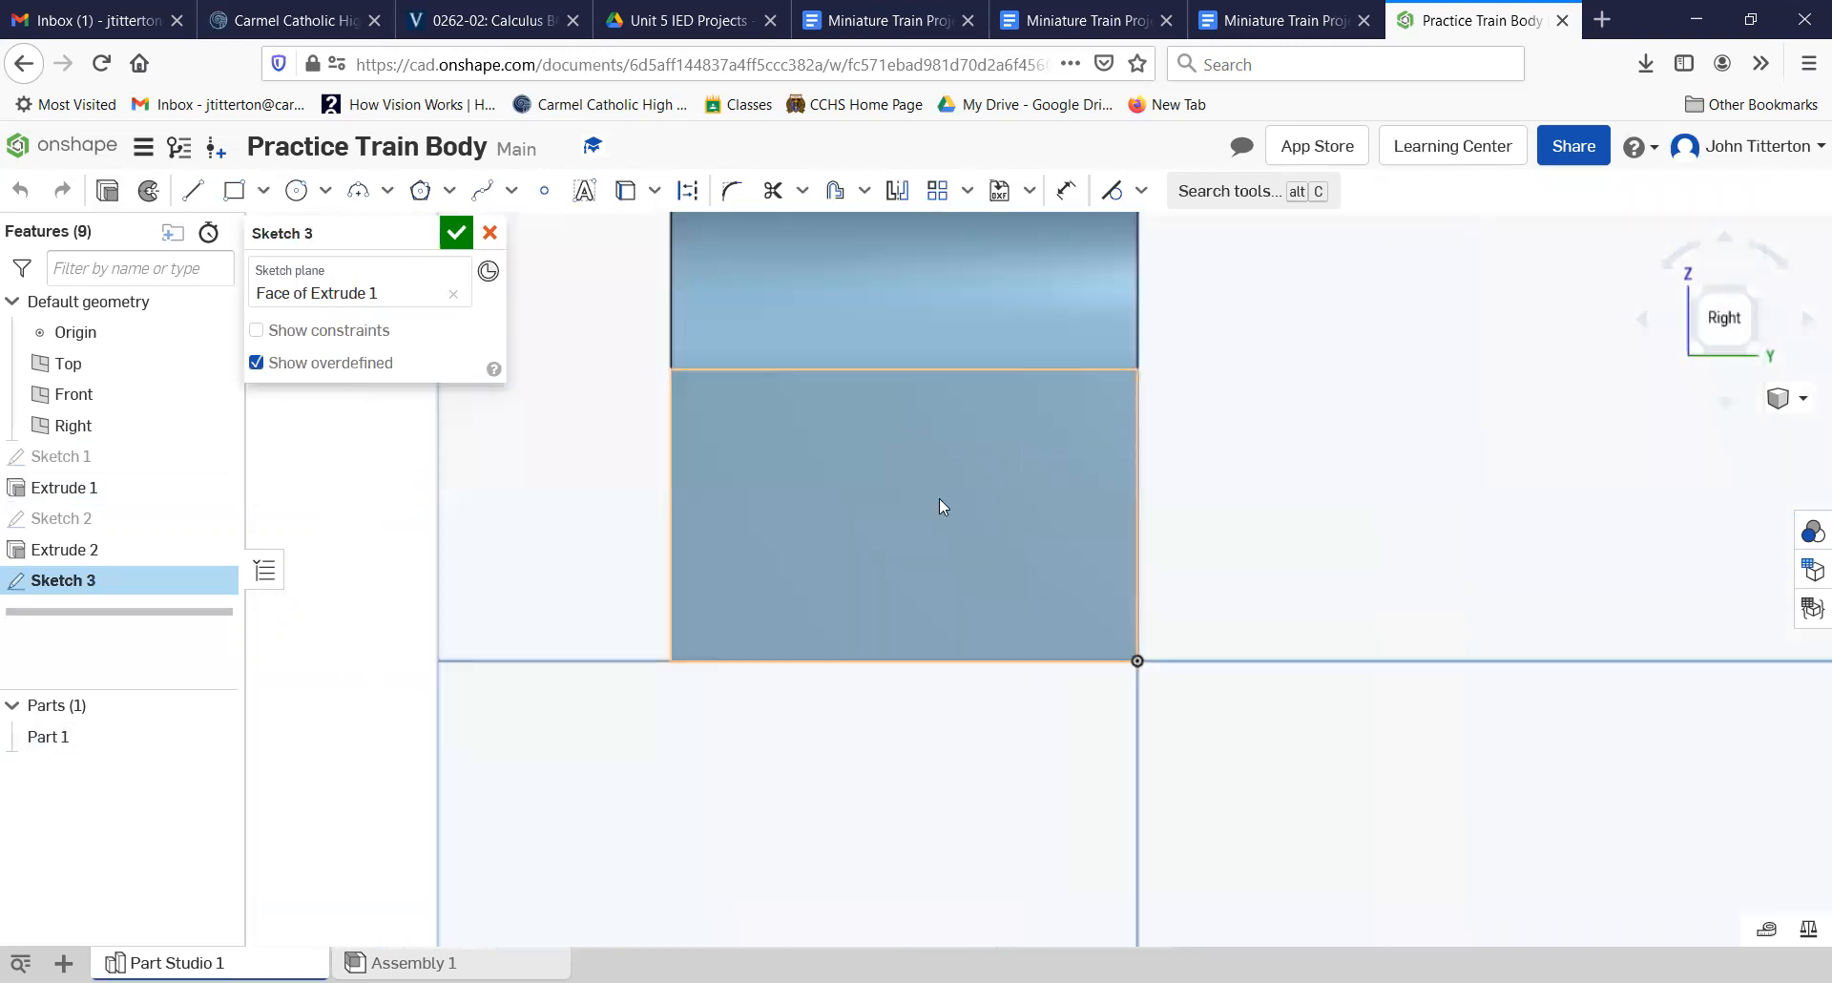
{"action": "left_click", "coordinate": [293, 191]}
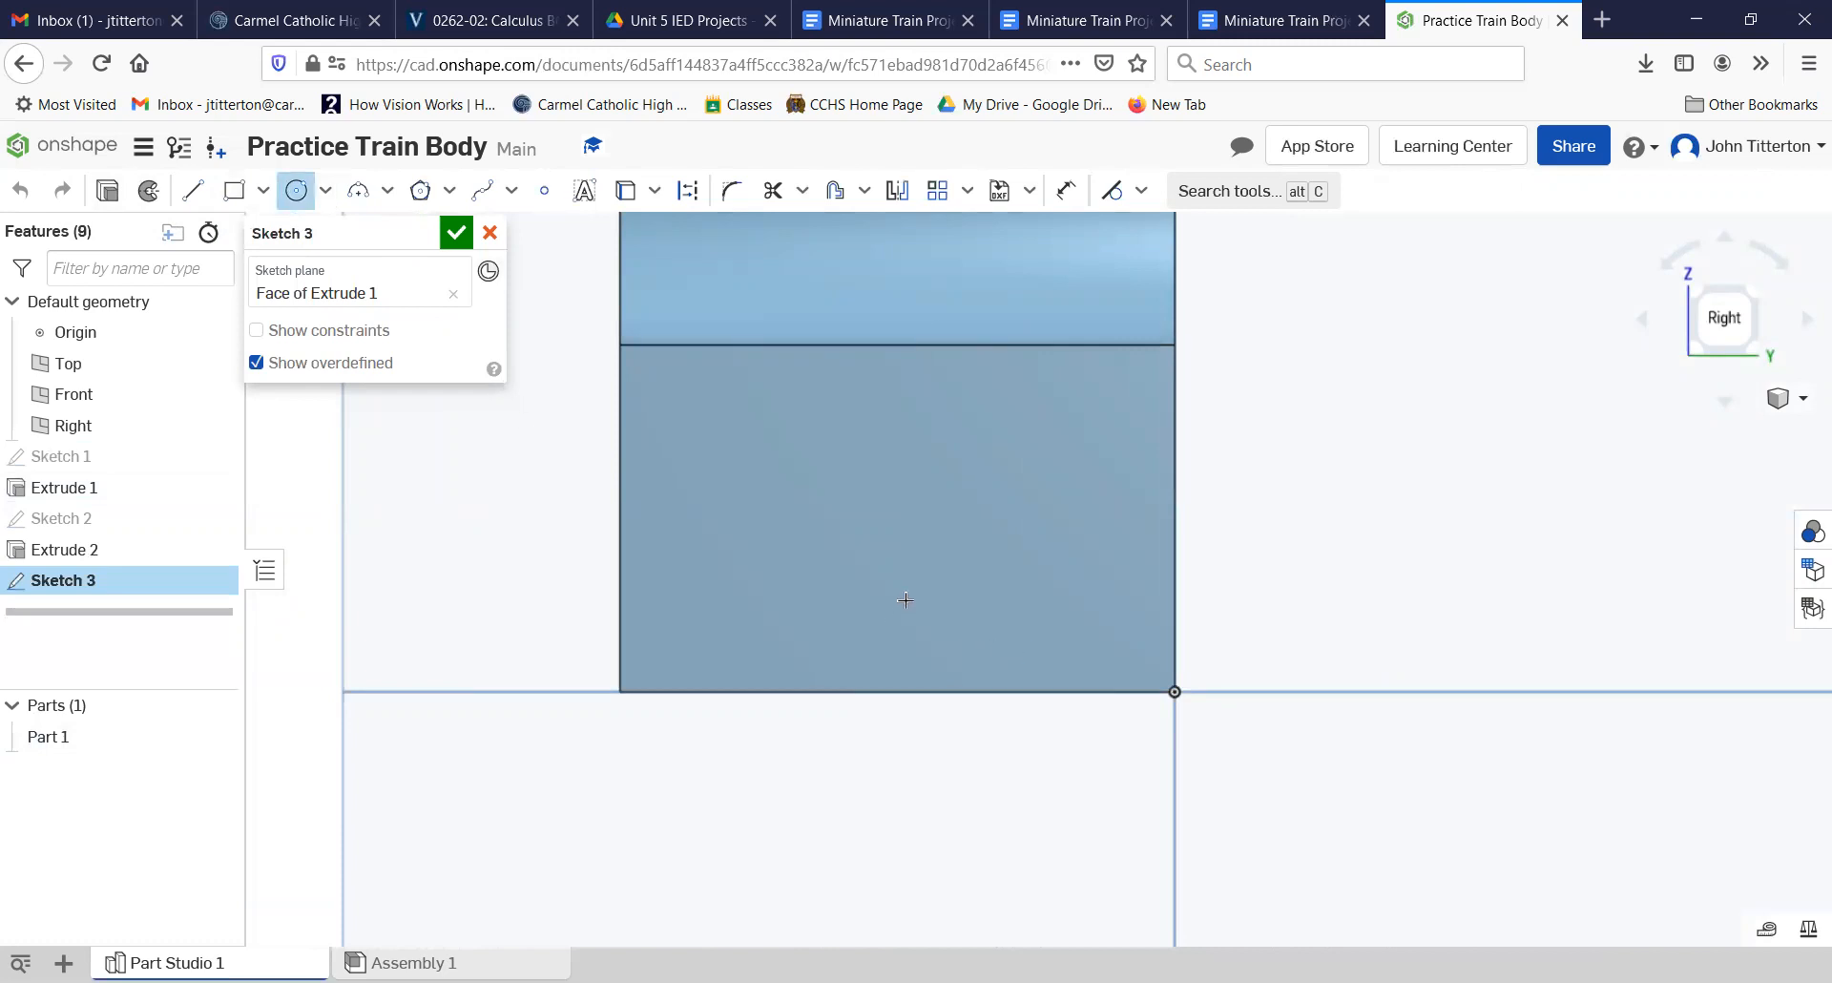
{"action": "left_click", "coordinate": [963, 600]}
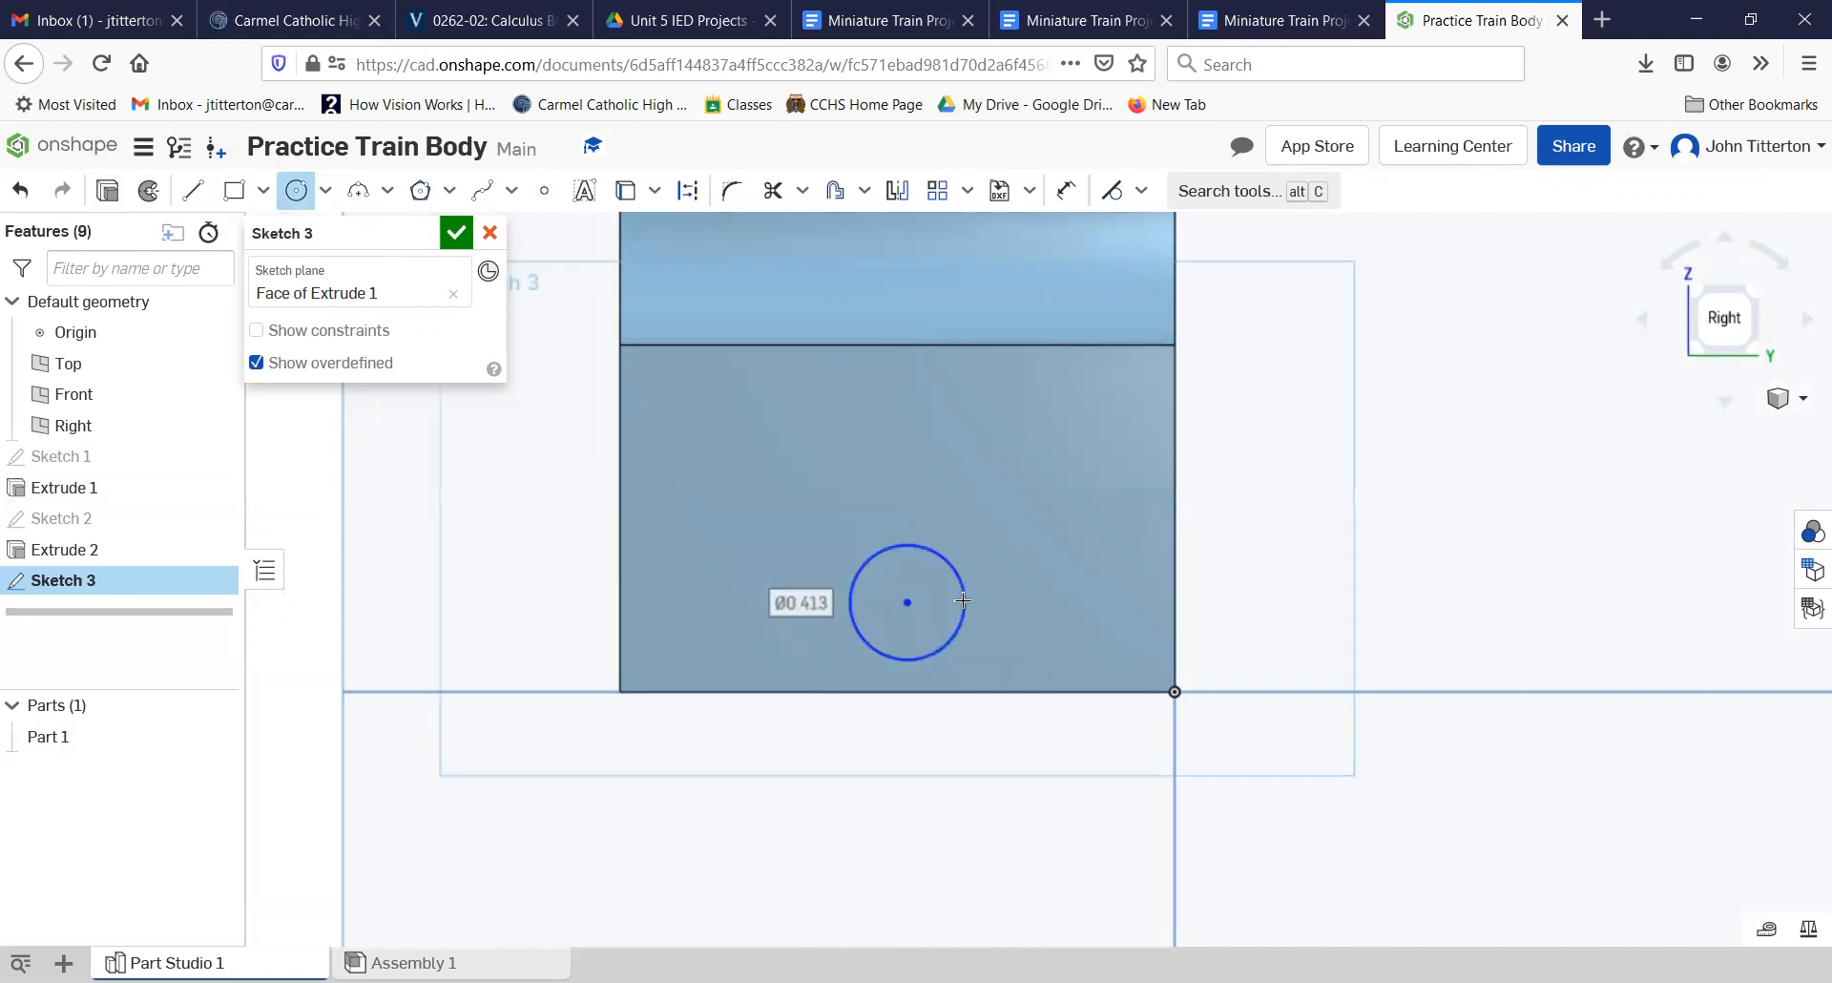
{"action": "type", "text": ".25"}
{"action": "key", "text": "Return"}
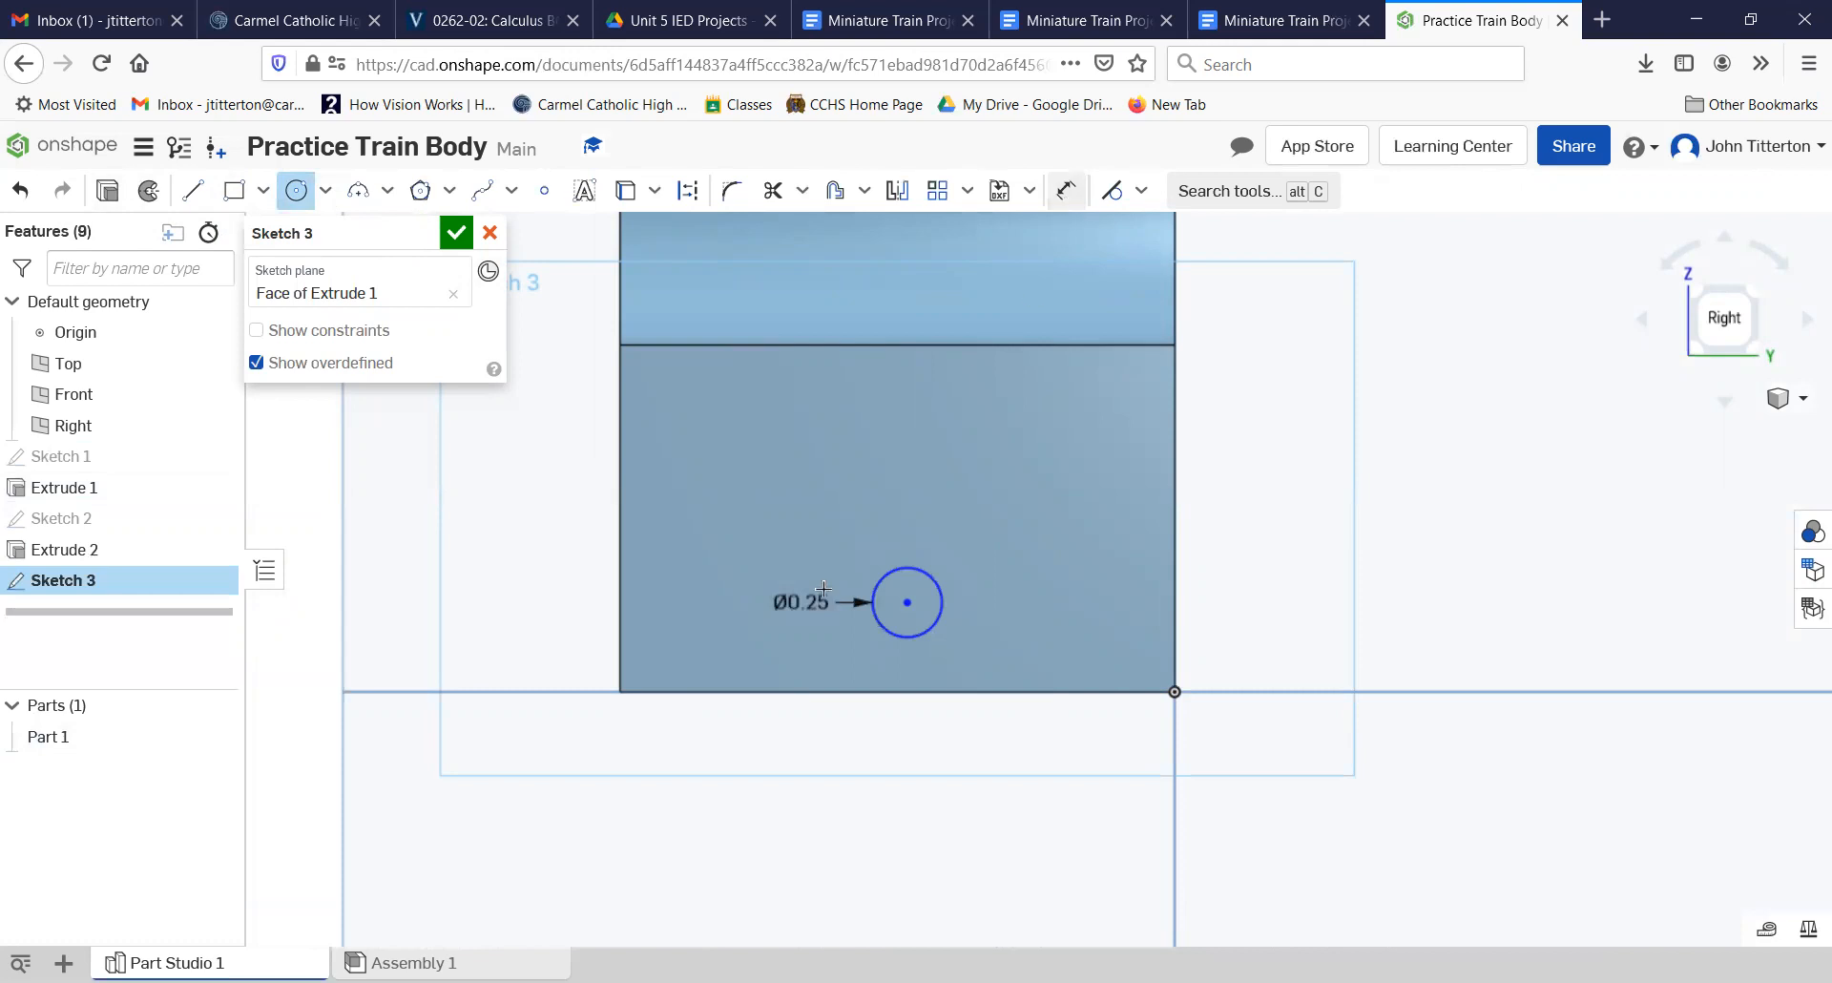
Step: Dimension the small circle's center 1 in horizontally from the left vertical edge of the end face
{"action": "left_click", "coordinate": [1066, 190]}
{"action": "left_click", "coordinate": [620, 677]}
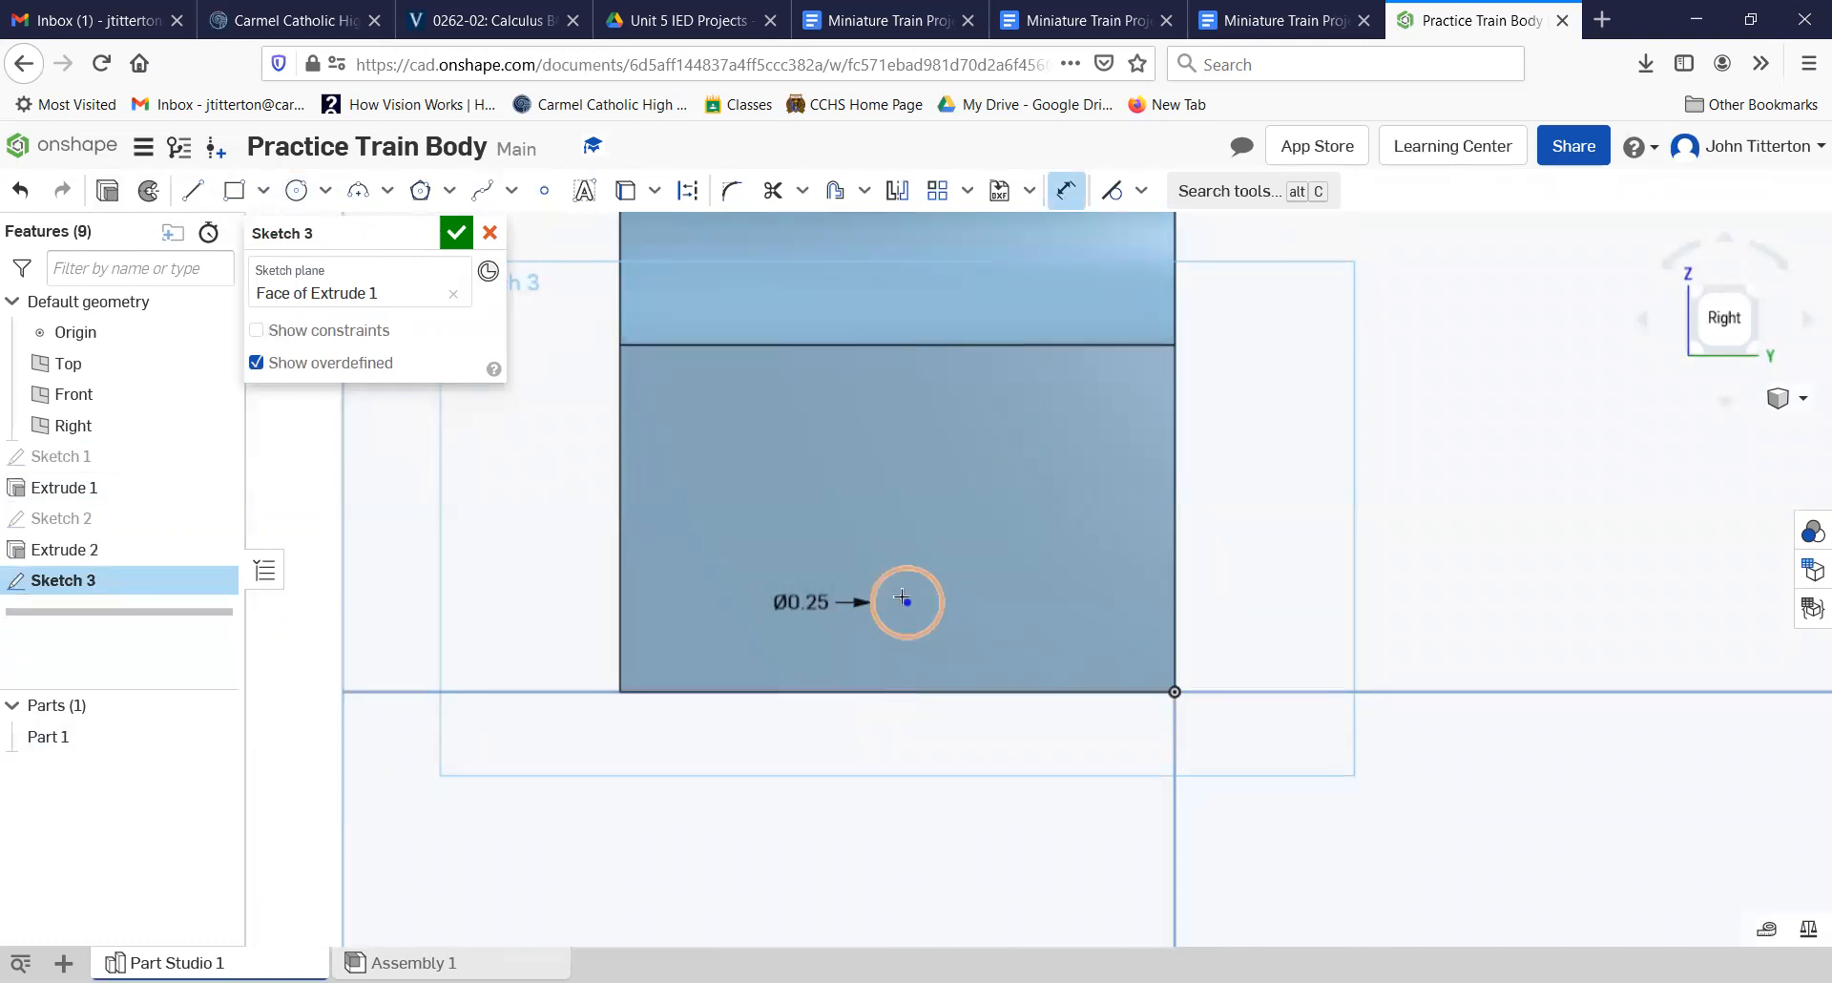
{"action": "left_click", "coordinate": [906, 602]}
{"action": "left_click", "coordinate": [761, 795]}
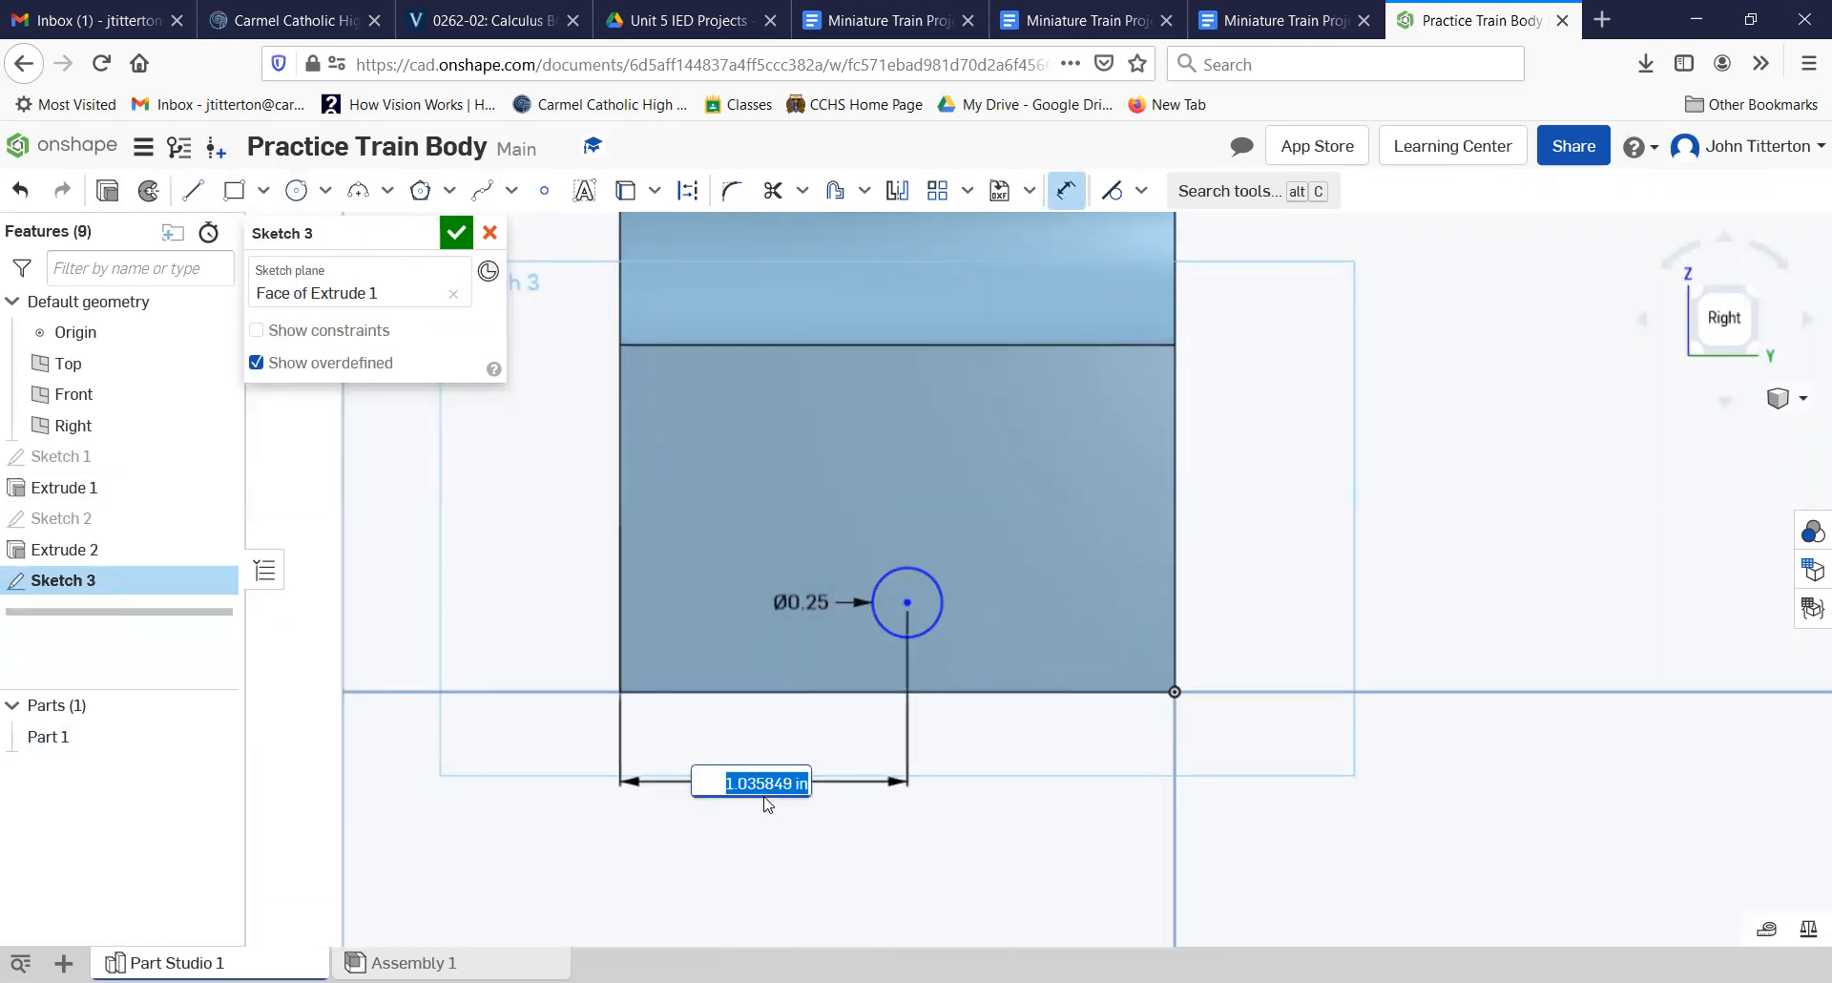
{"action": "key", "text": "Return"}
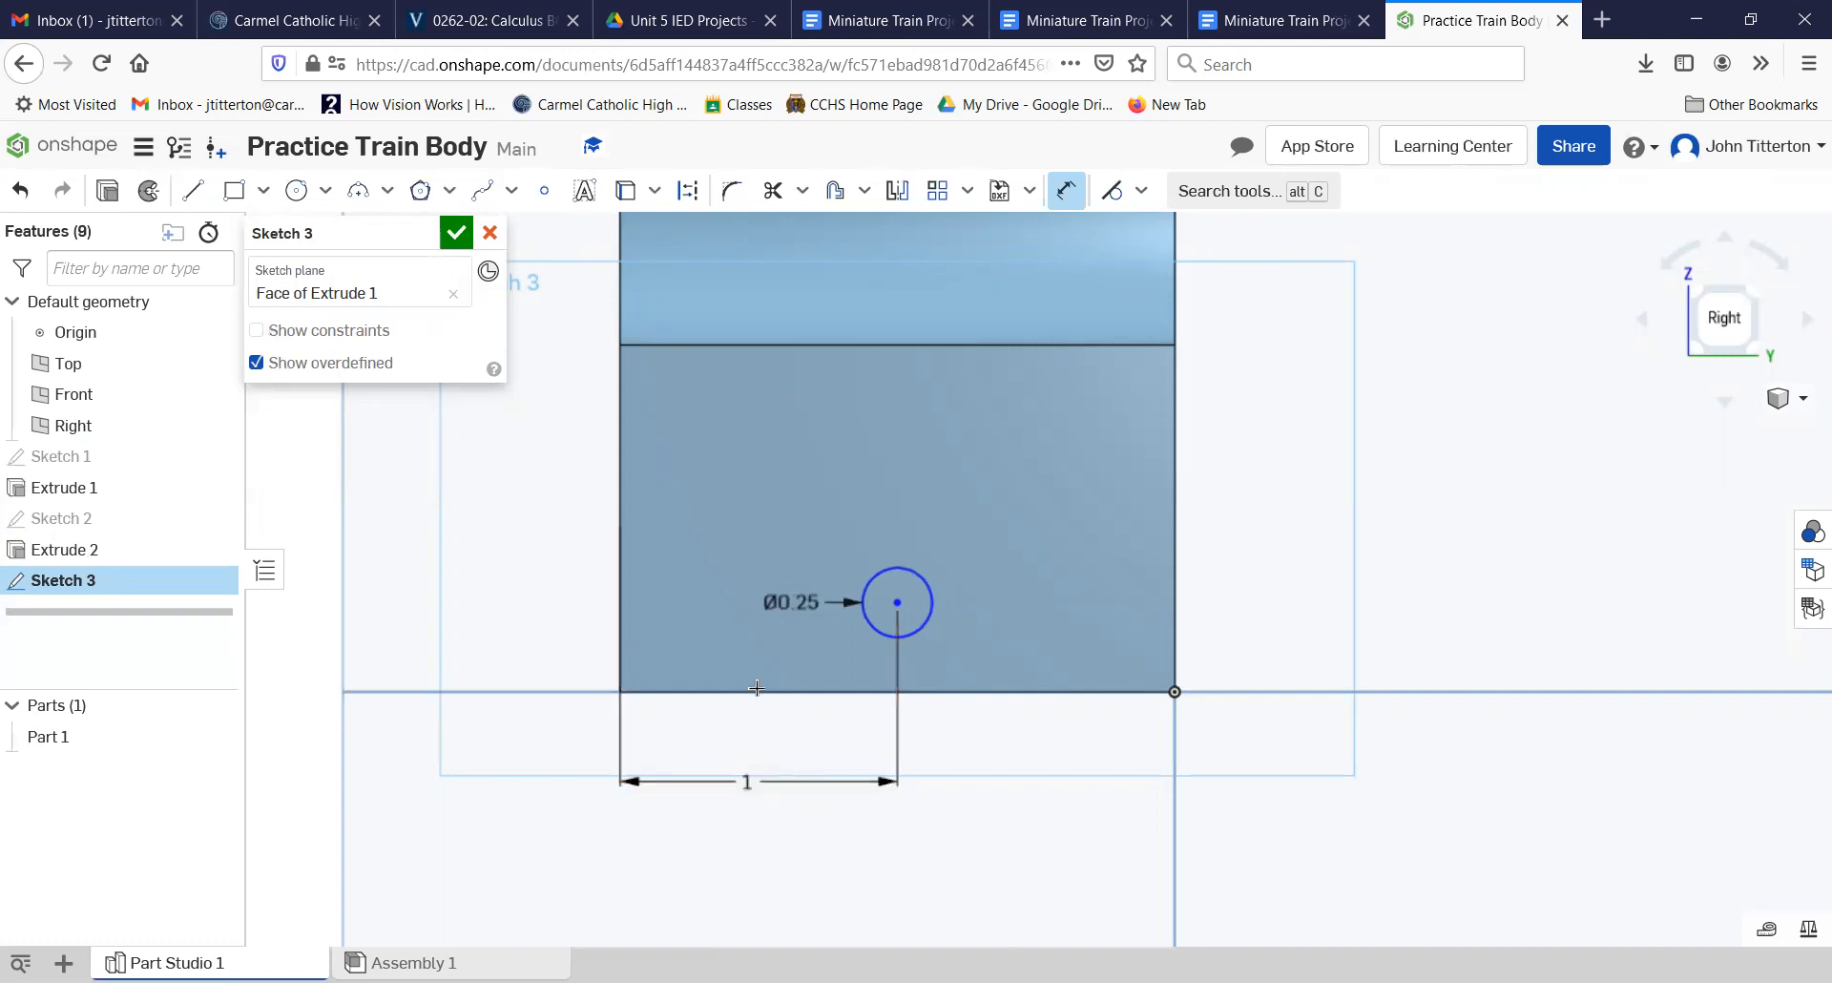
Step: Dimension the small circle's center 0.275 in above the bottom edge of the face and finish the sketch
{"action": "left_click", "coordinate": [897, 603]}
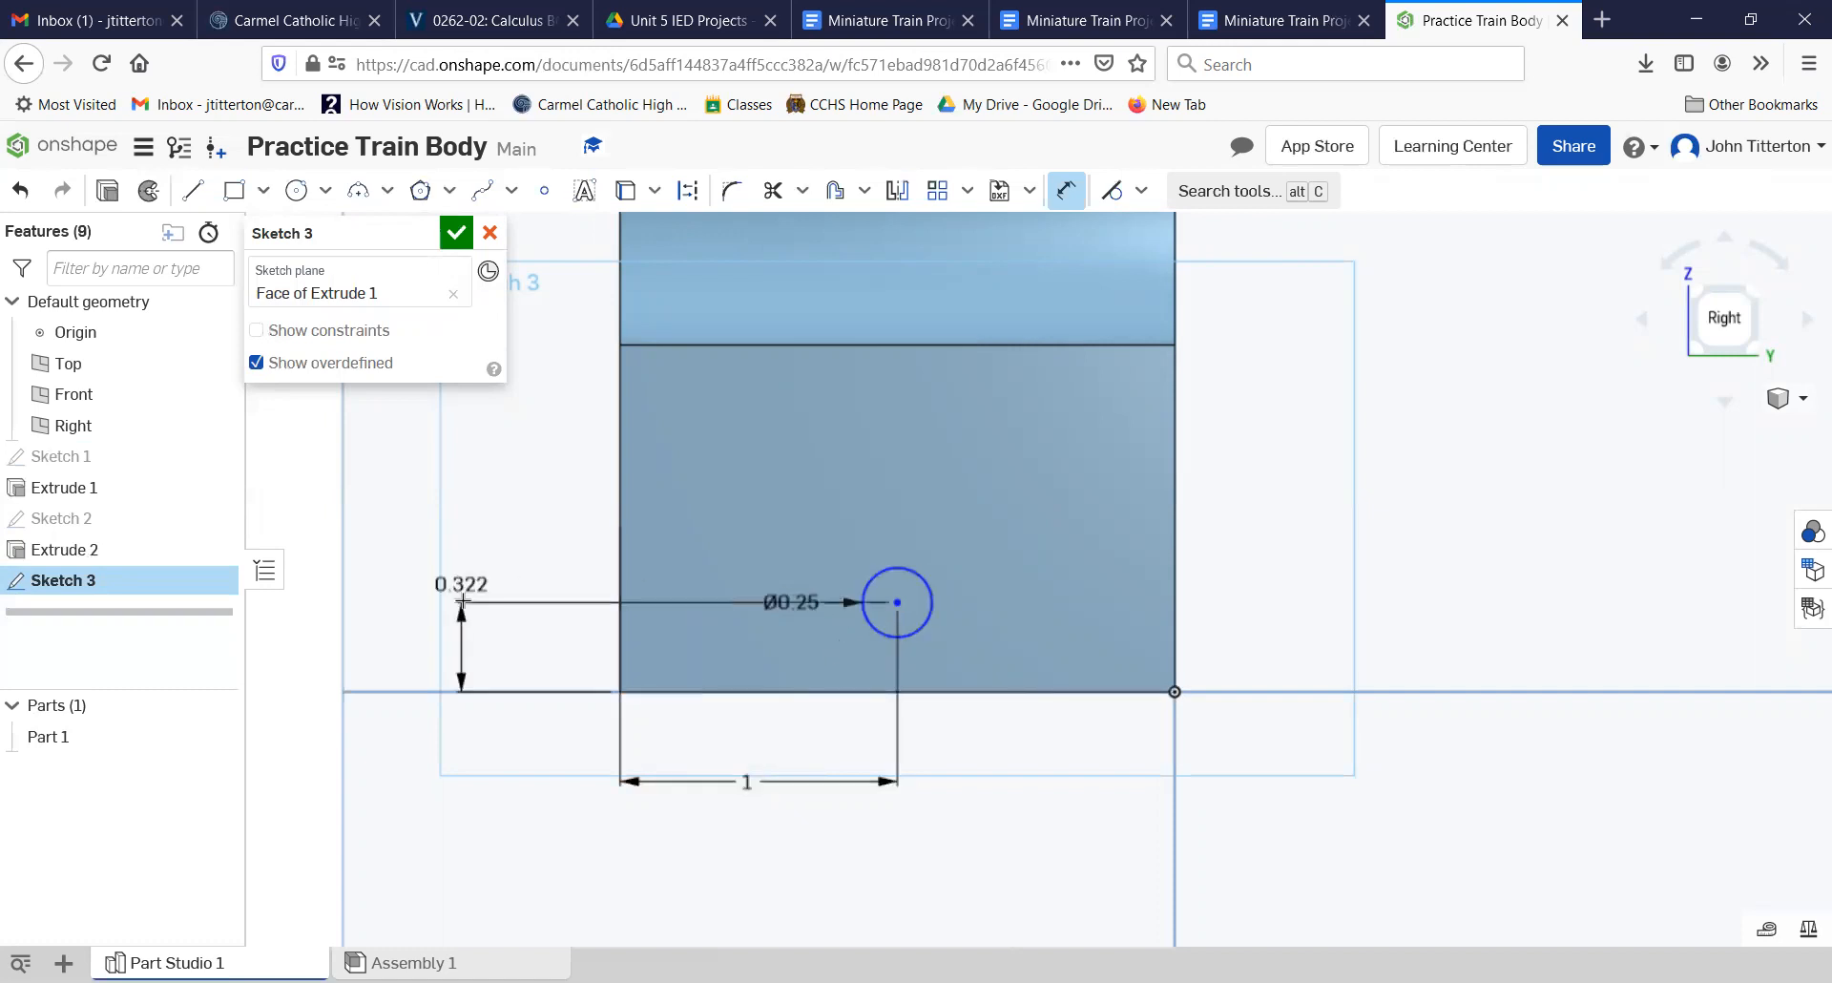
{"action": "left_click", "coordinate": [481, 628]}
{"action": "key", "text": "BackSpace"}
{"action": "type", "text": ".2"}
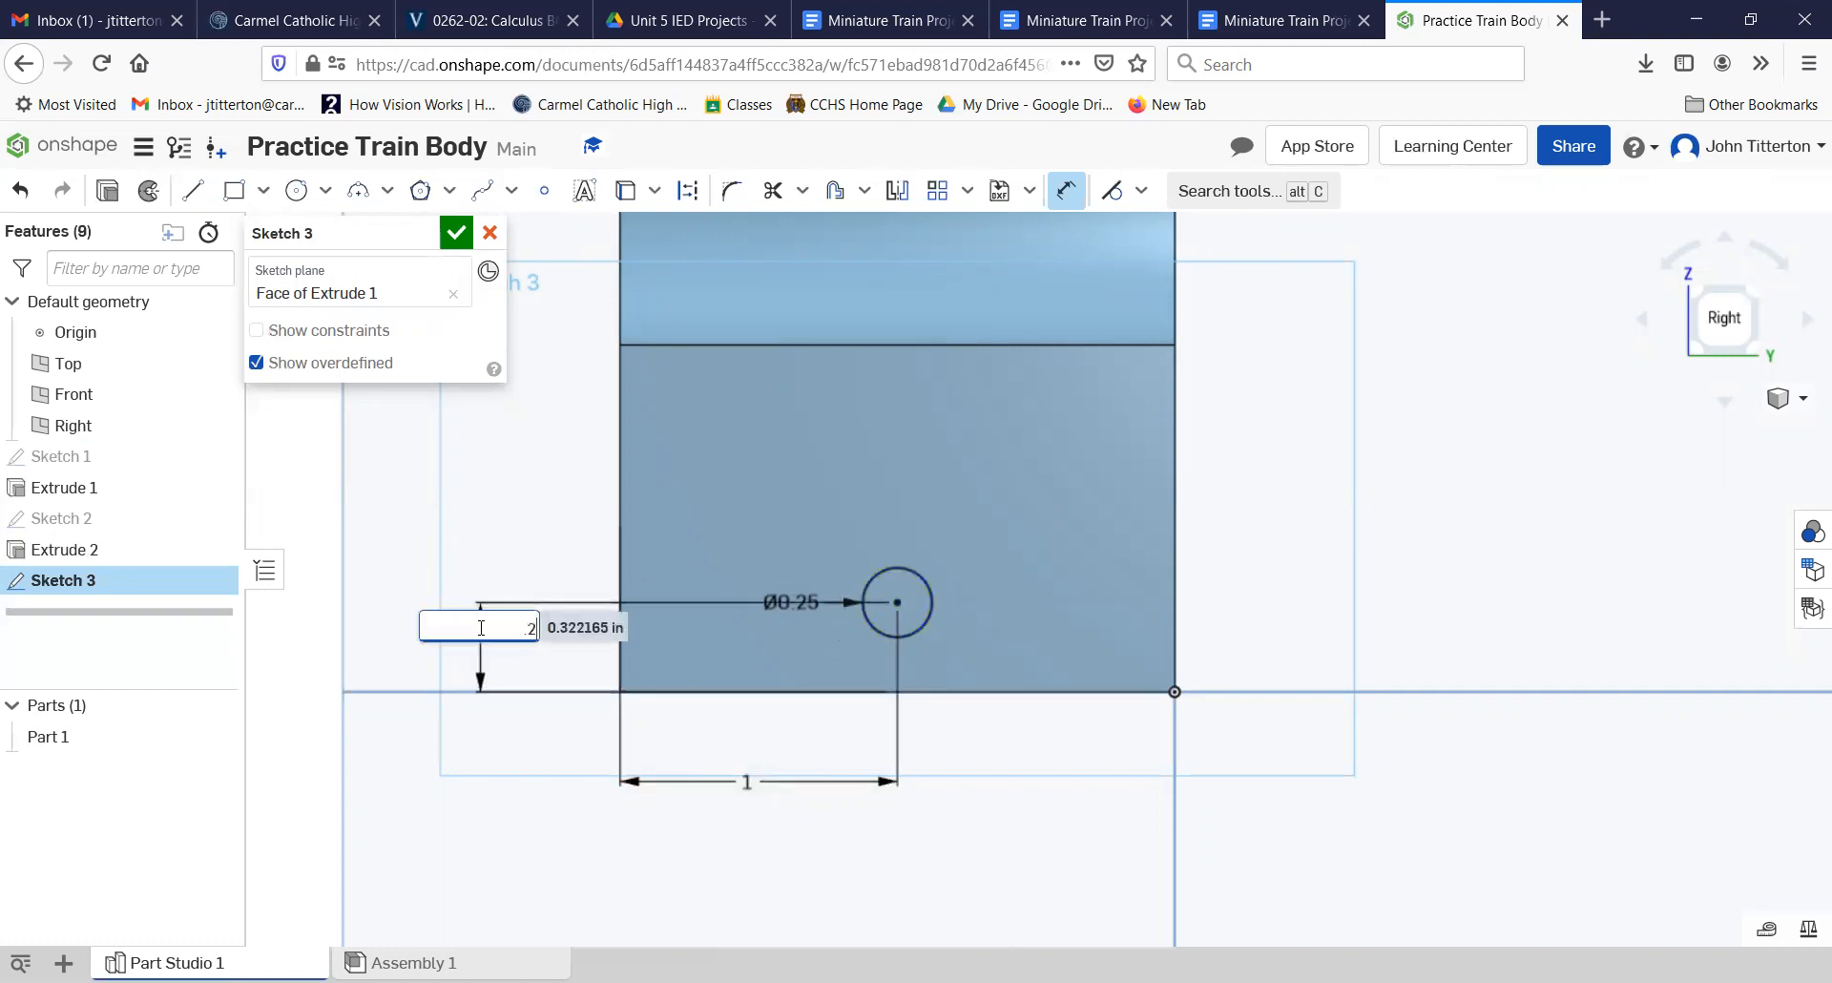
{"action": "type", "text": "5"}
{"action": "key", "text": "Return"}
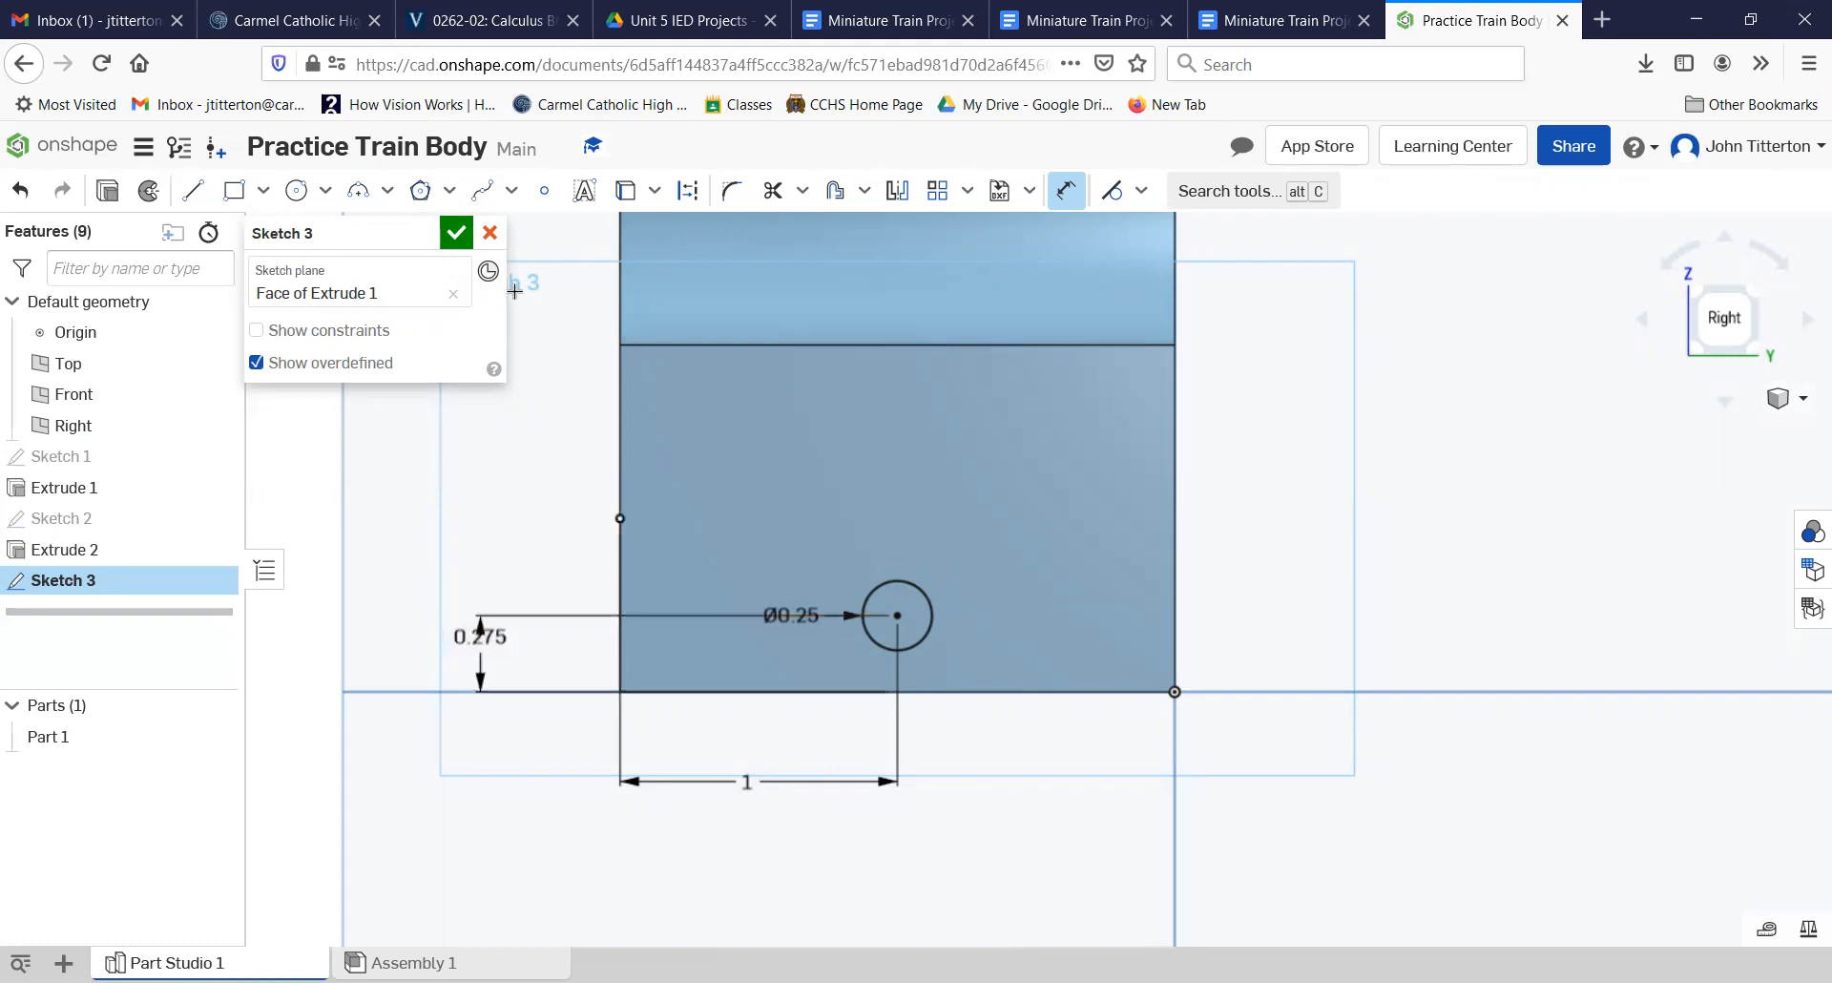
{"action": "left_click", "coordinate": [456, 233]}
Step: Extrude the small circle as a Blind Remove cut with a depth of 0.5 in
{"action": "right_click_drag", "start_coordinate": [826, 594], "coordinate": [849, 593]}
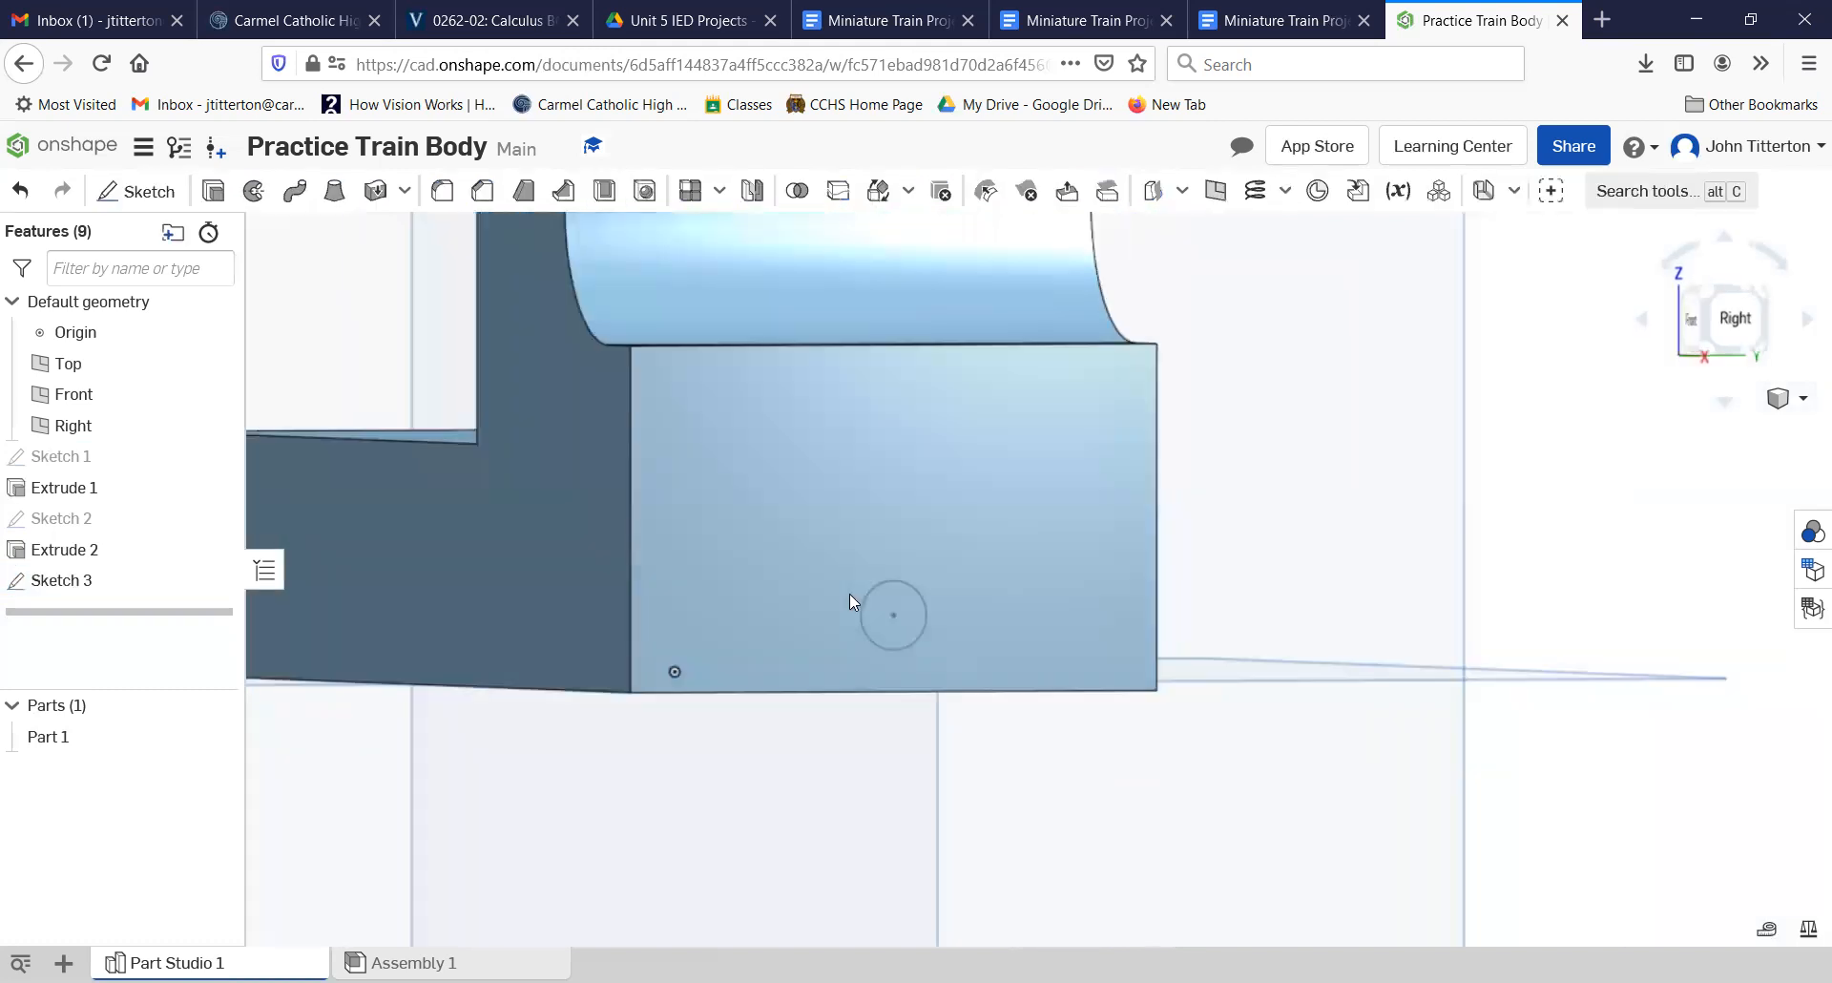
{"action": "left_click", "coordinate": [214, 191]}
{"action": "left_click", "coordinate": [387, 297]}
{"action": "left_click", "coordinate": [456, 402]}
{"action": "type", "text": "0.5"}
{"action": "key", "text": "Tab"}
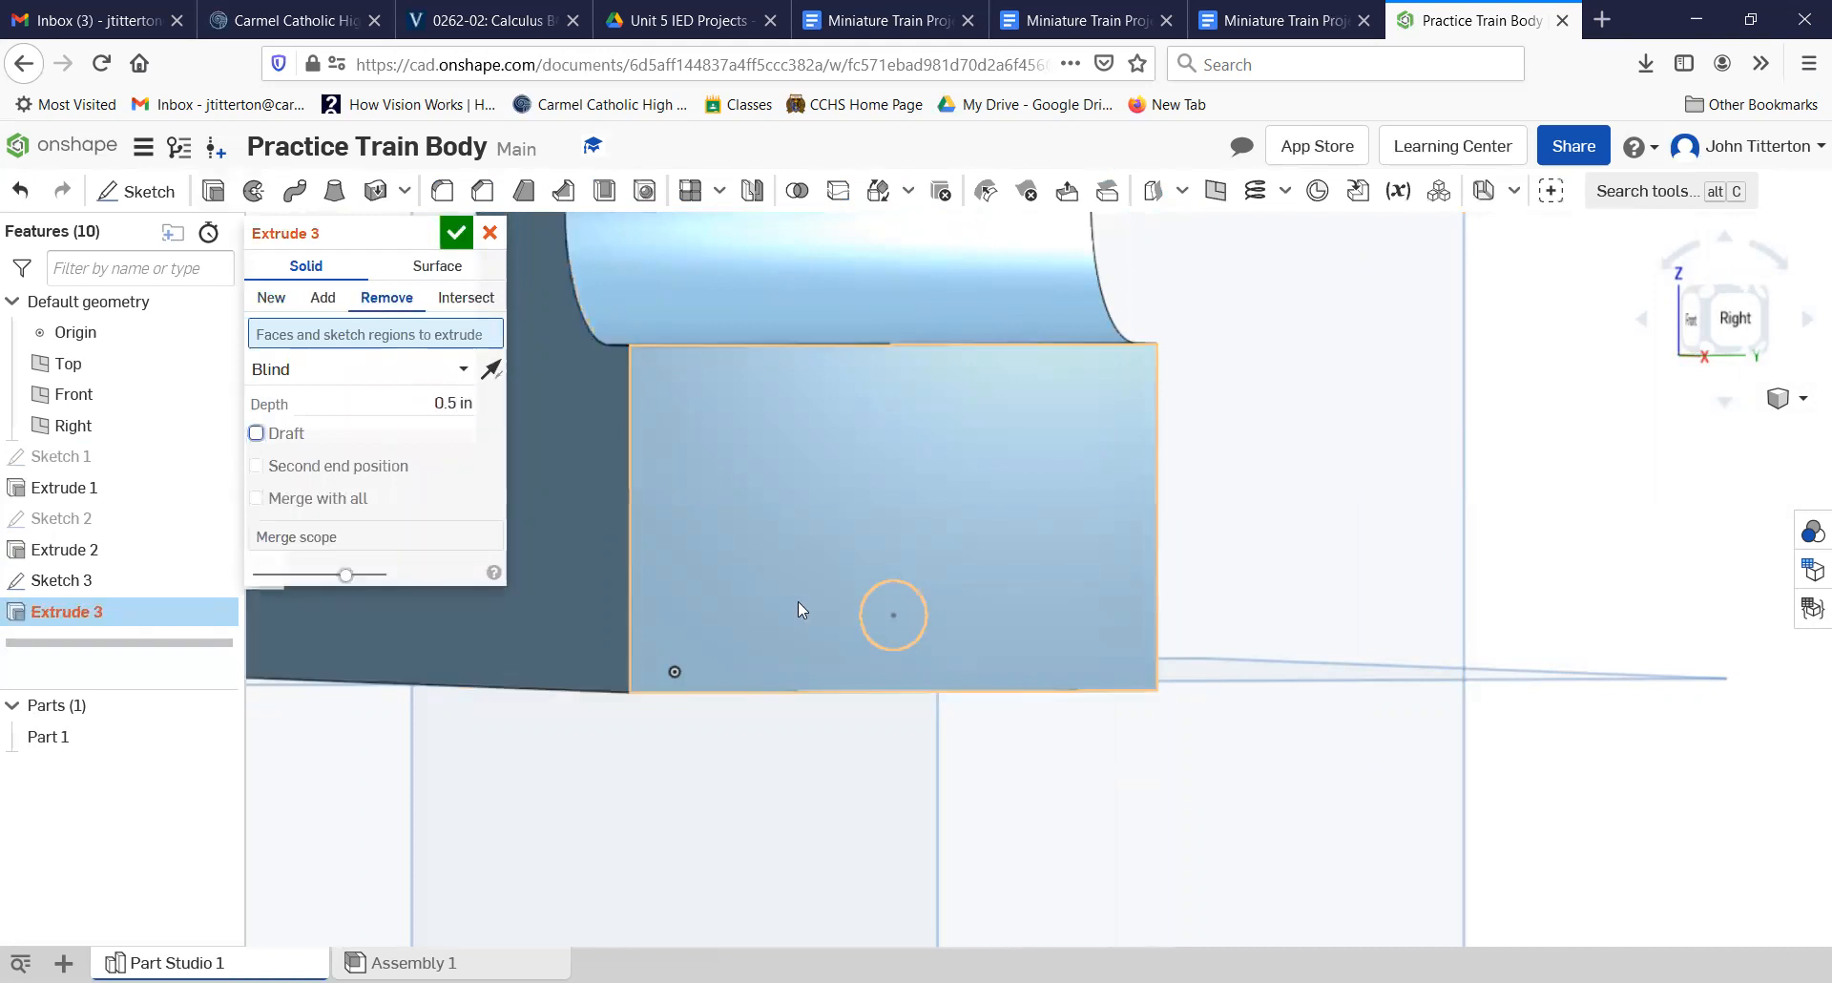
{"action": "left_click", "coordinate": [895, 604]}
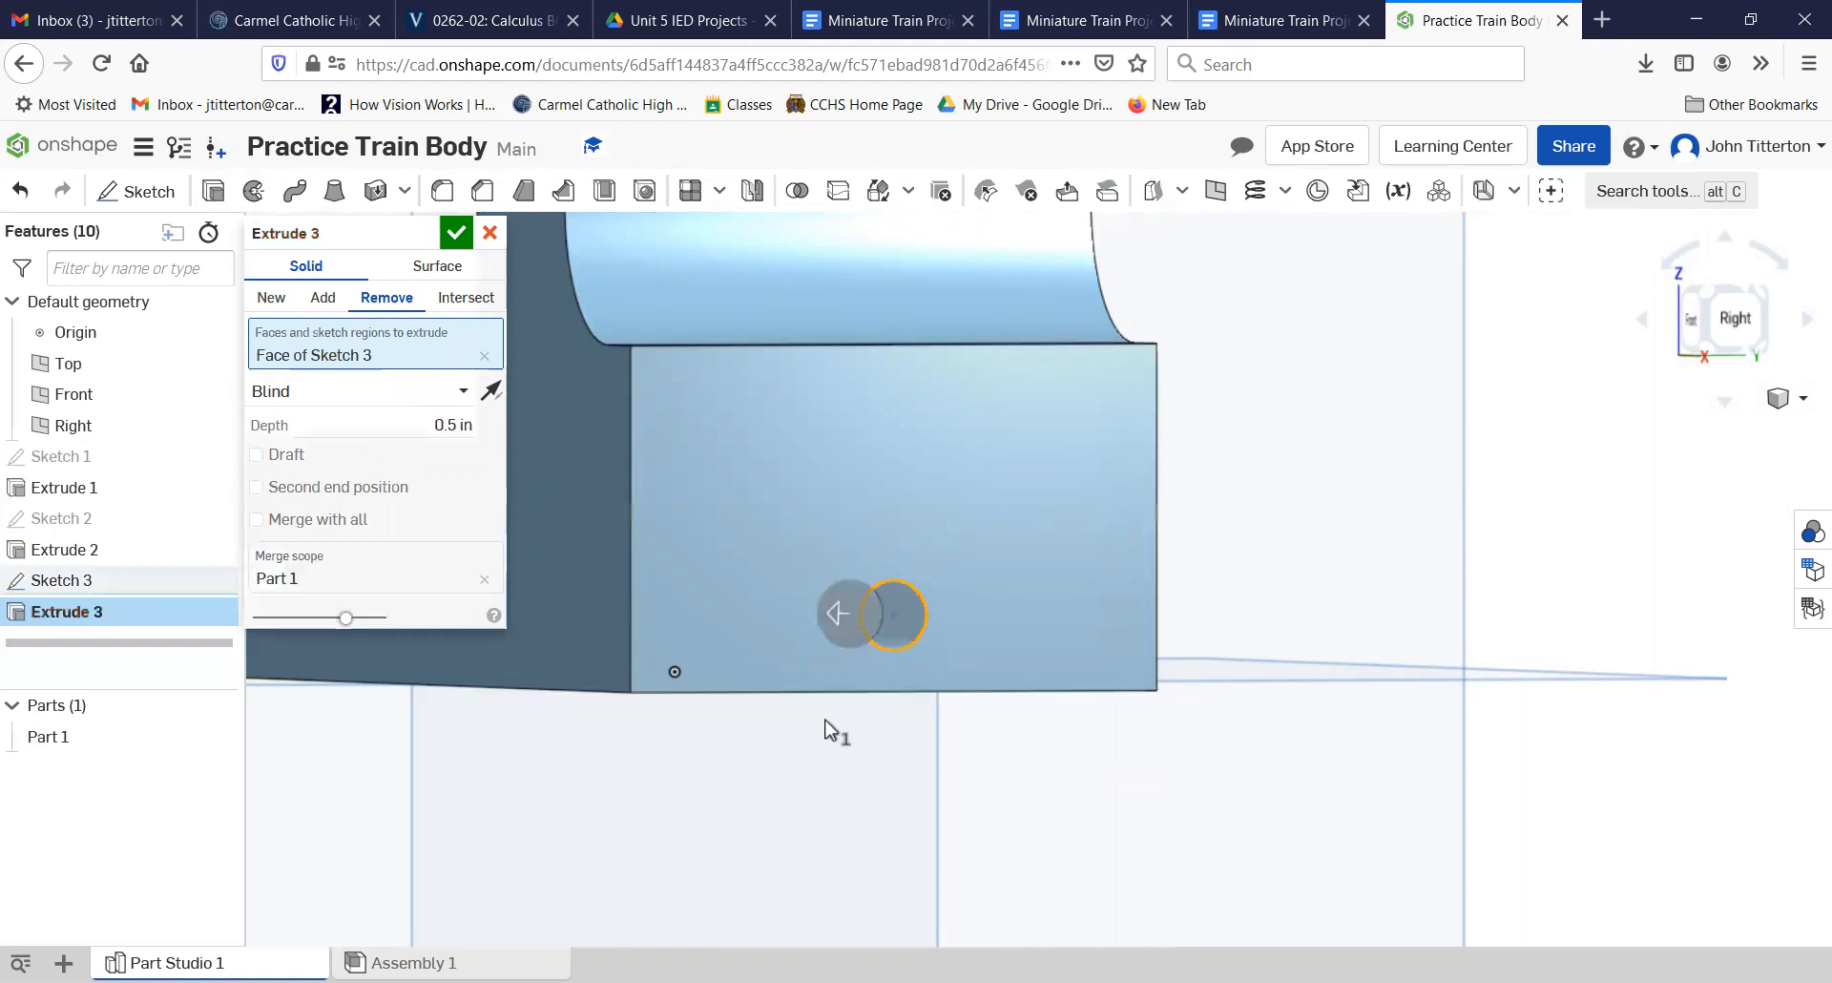
{"action": "left_click", "coordinate": [458, 234]}
Step: Start a sketch on the low rectangular face at the opposite end of the body and view it from the left
{"action": "right_click_drag", "start_coordinate": [878, 832], "coordinate": [895, 845]}
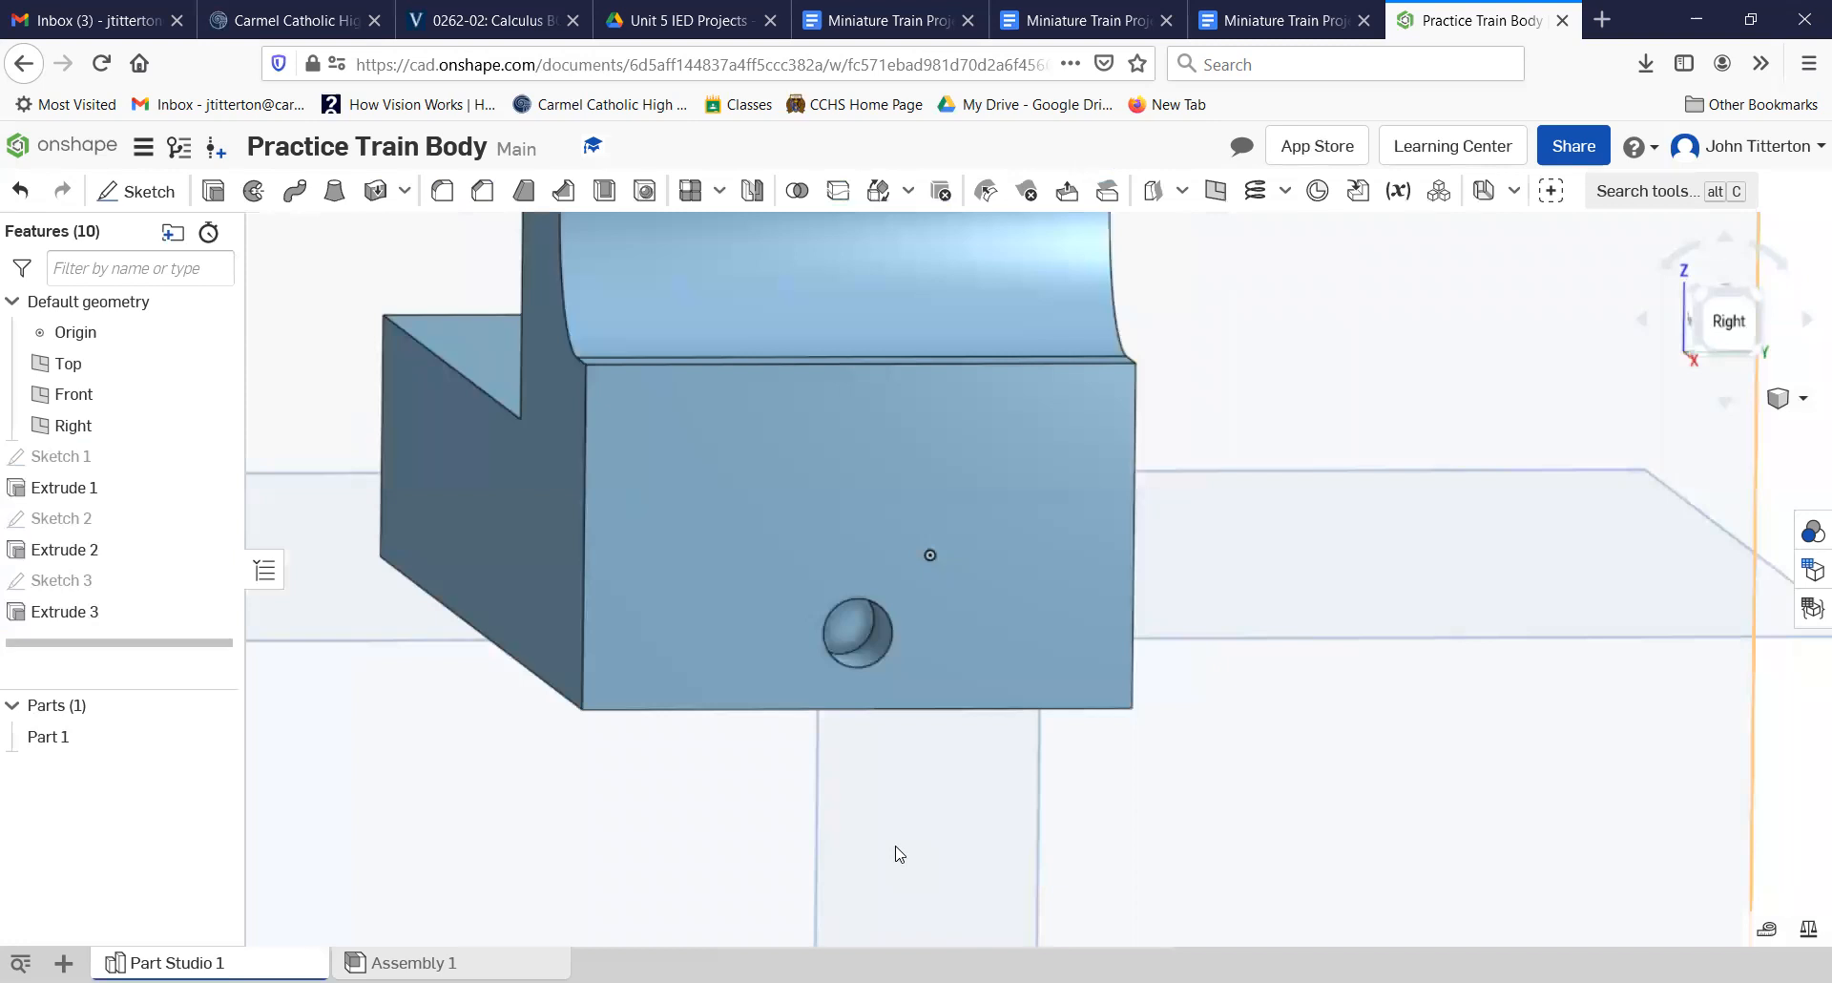
{"action": "right_click_drag", "start_coordinate": [662, 805], "coordinate": [818, 826]}
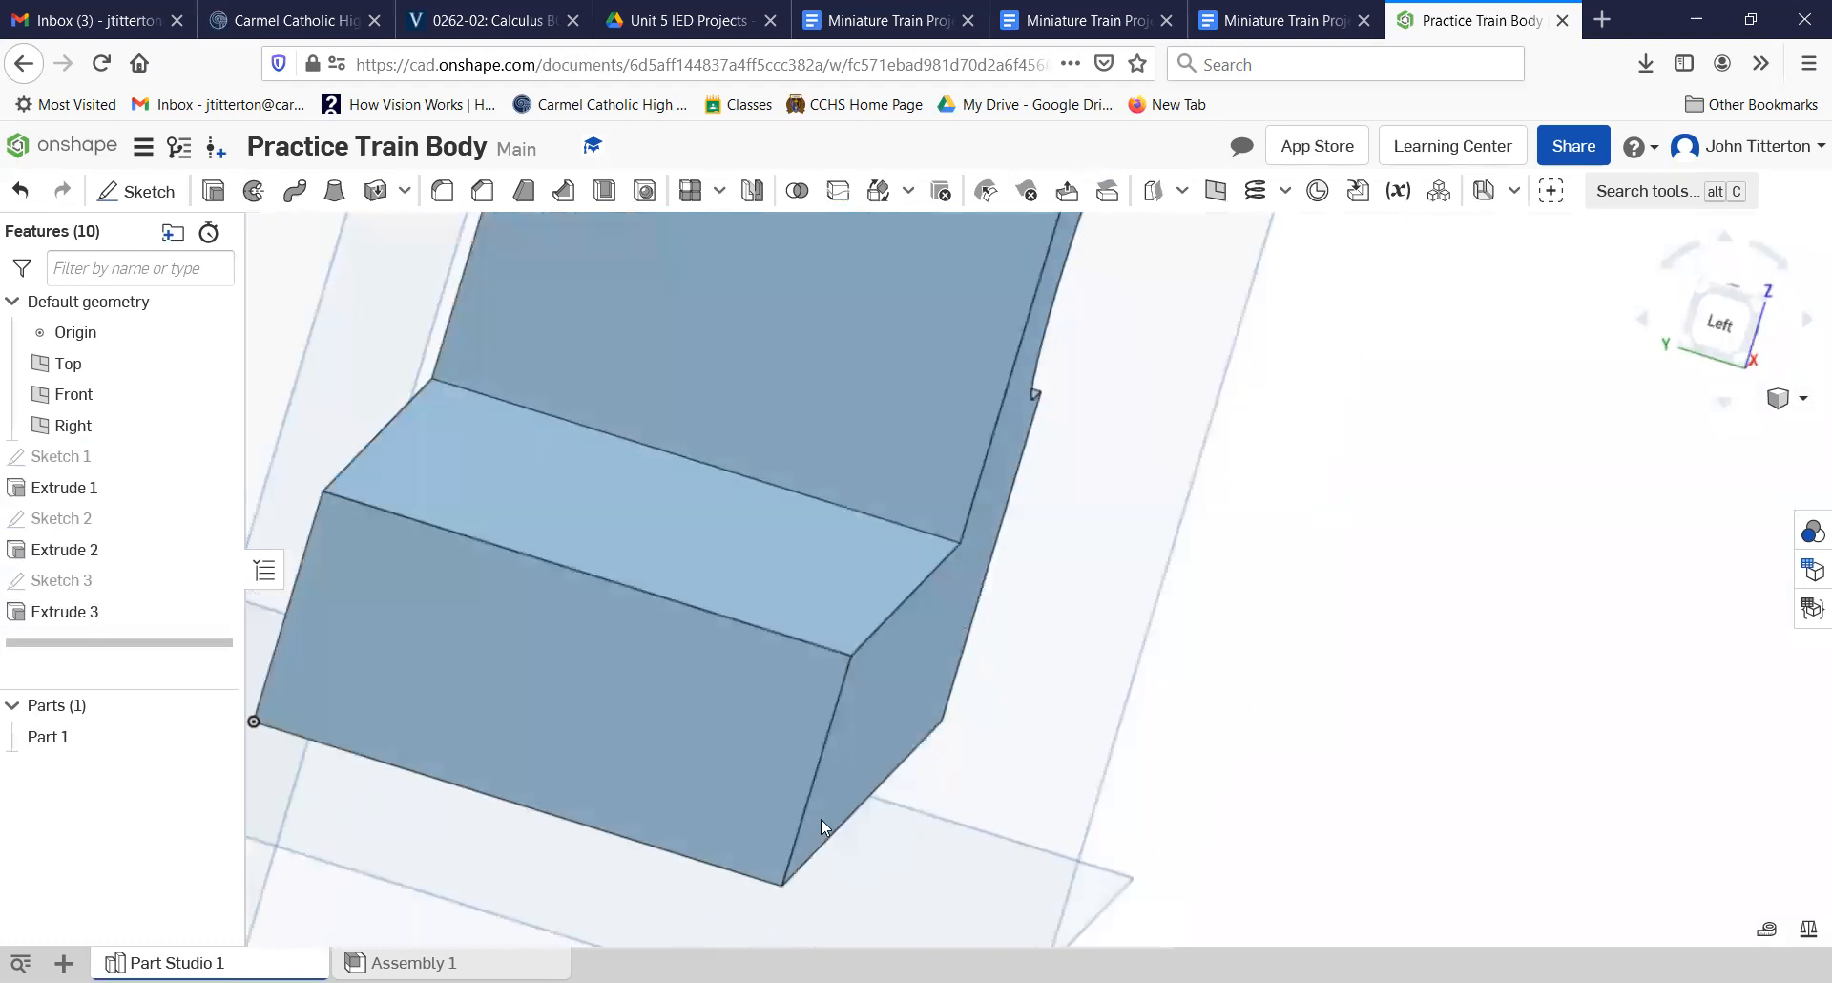
{"action": "left_click", "coordinate": [596, 637]}
{"action": "left_click", "coordinate": [825, 346]}
{"action": "left_click", "coordinate": [565, 689]}
{"action": "left_click", "coordinate": [798, 346]}
{"action": "left_click", "coordinate": [551, 680]}
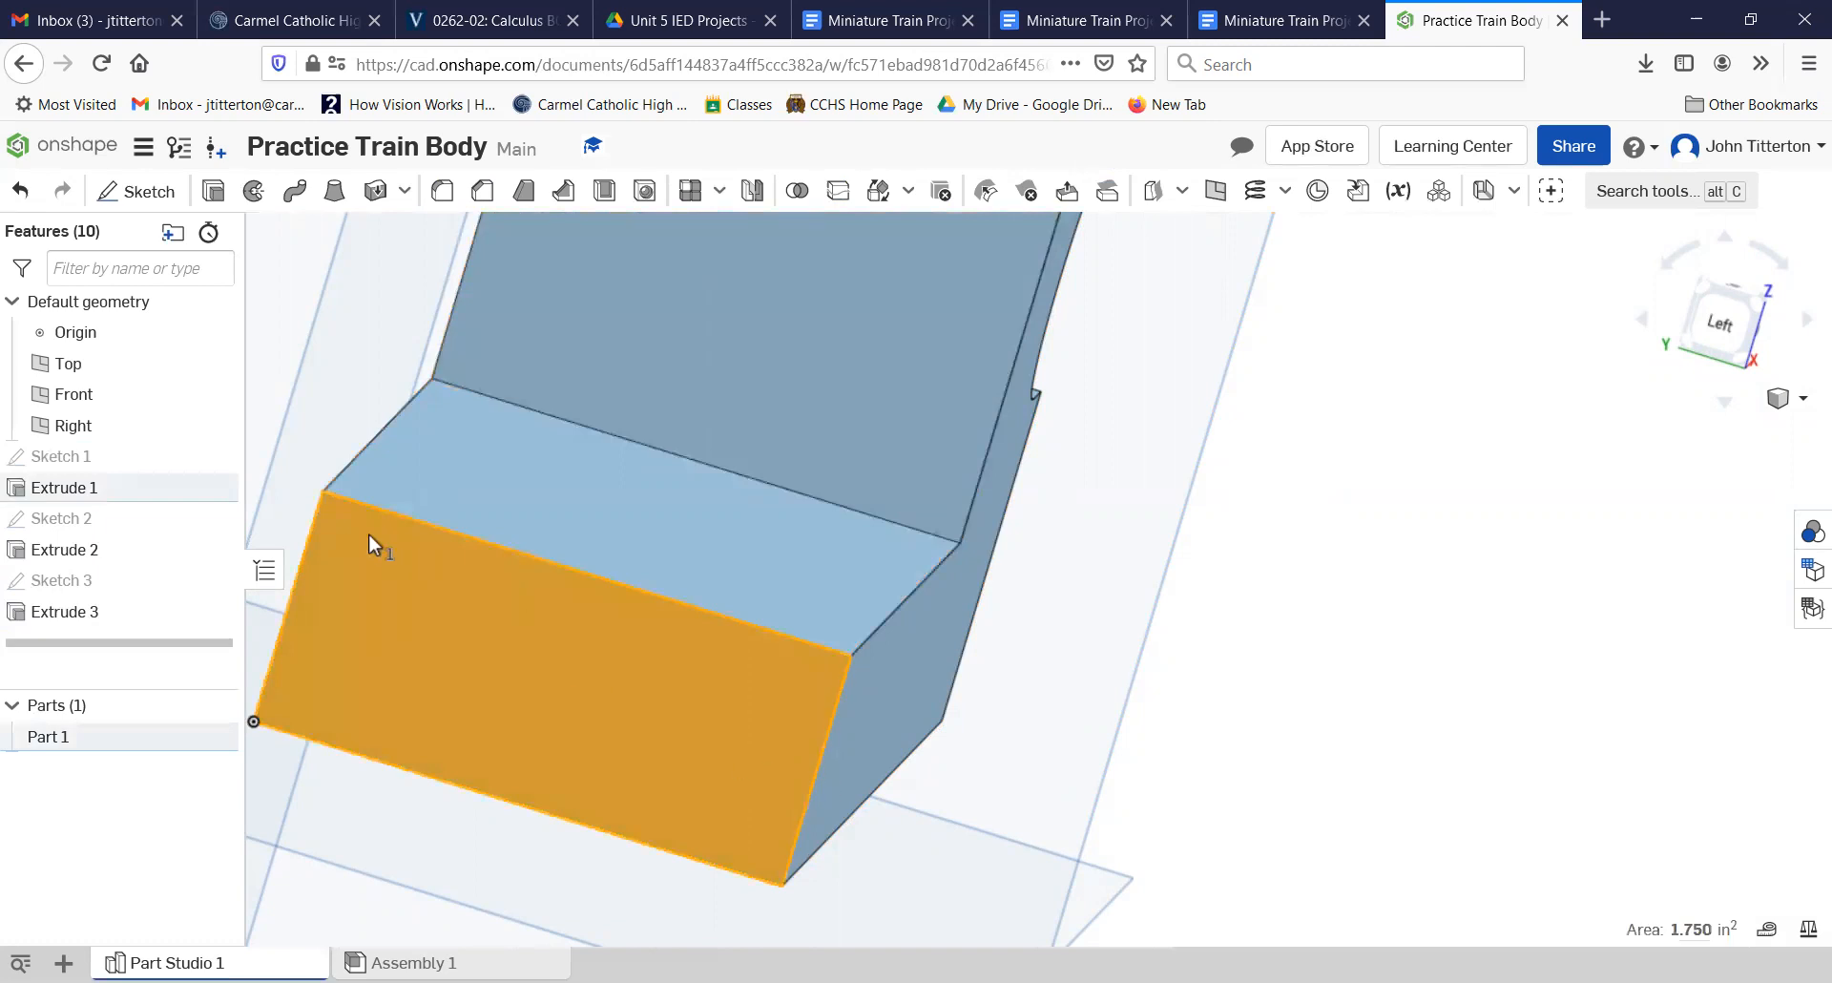
{"action": "left_click", "coordinate": [135, 191]}
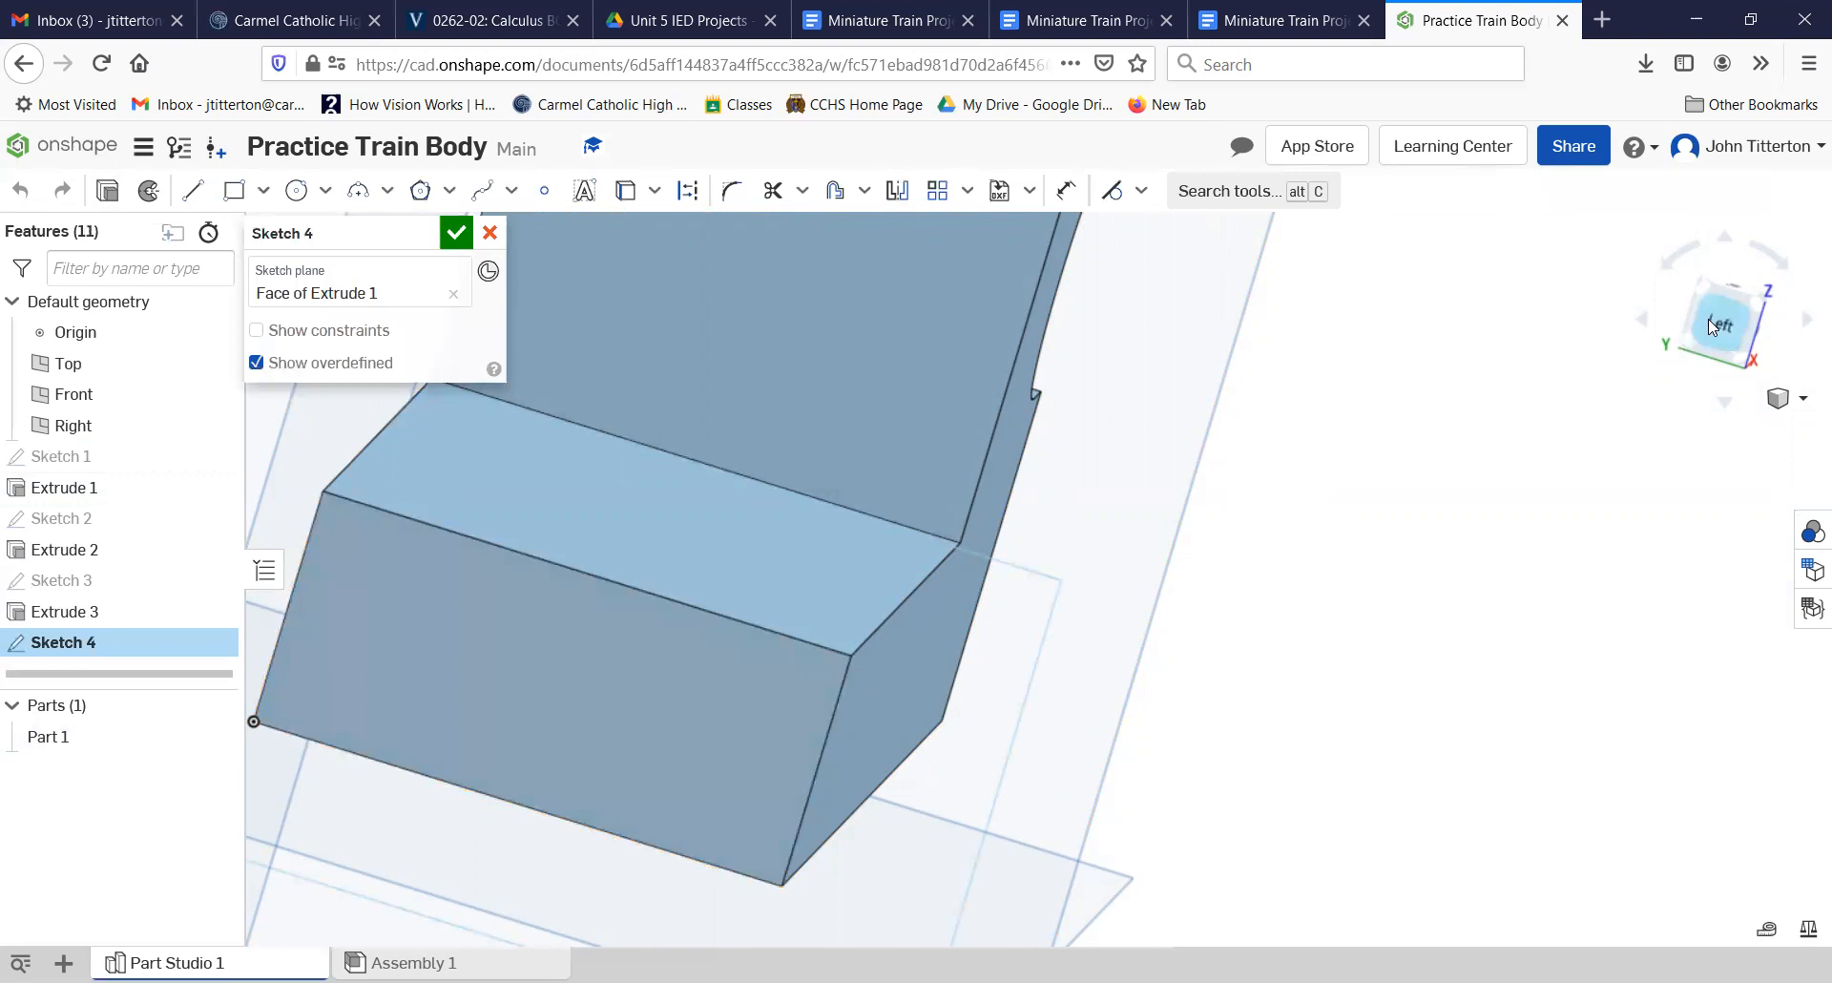
{"action": "left_click", "coordinate": [1716, 322]}
{"action": "scroll", "coordinate": [1237, 475], "scroll_direction": "up", "scroll_amount": 5}
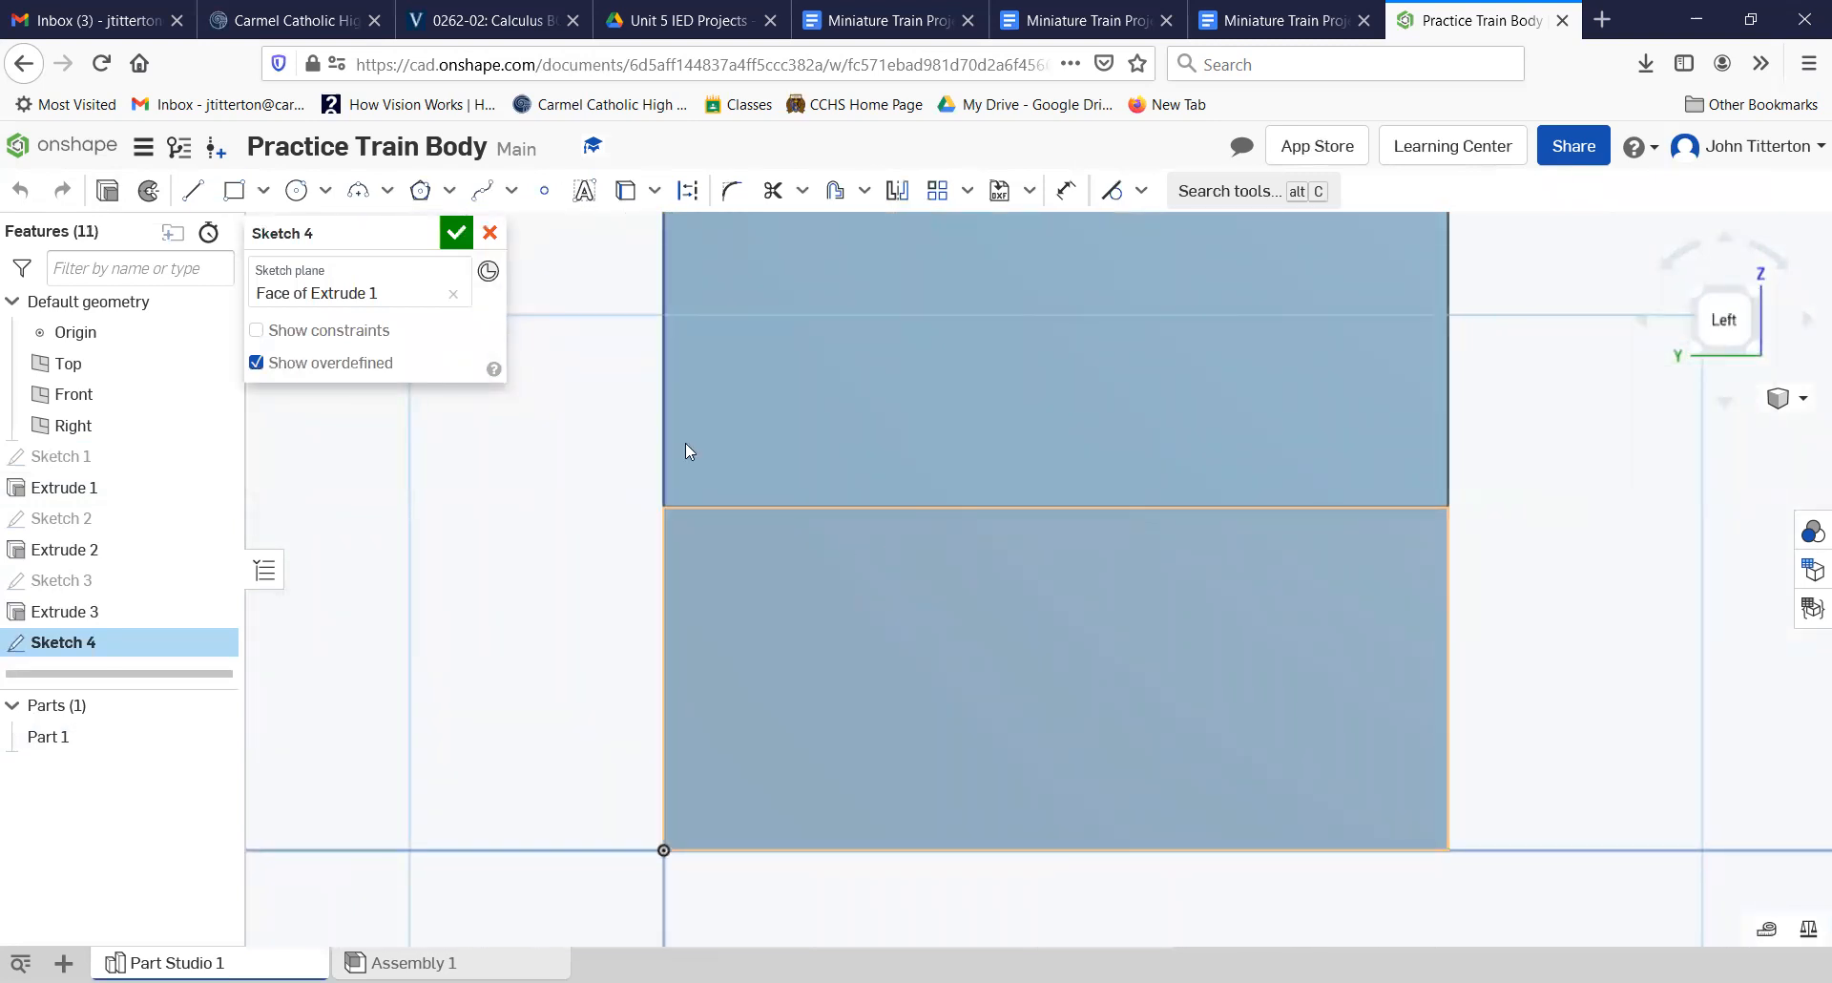
Step: Sketch a circle with a diameter of 1.5 in centered above the low front face, overlapping its top edge
{"action": "left_click", "coordinate": [296, 191]}
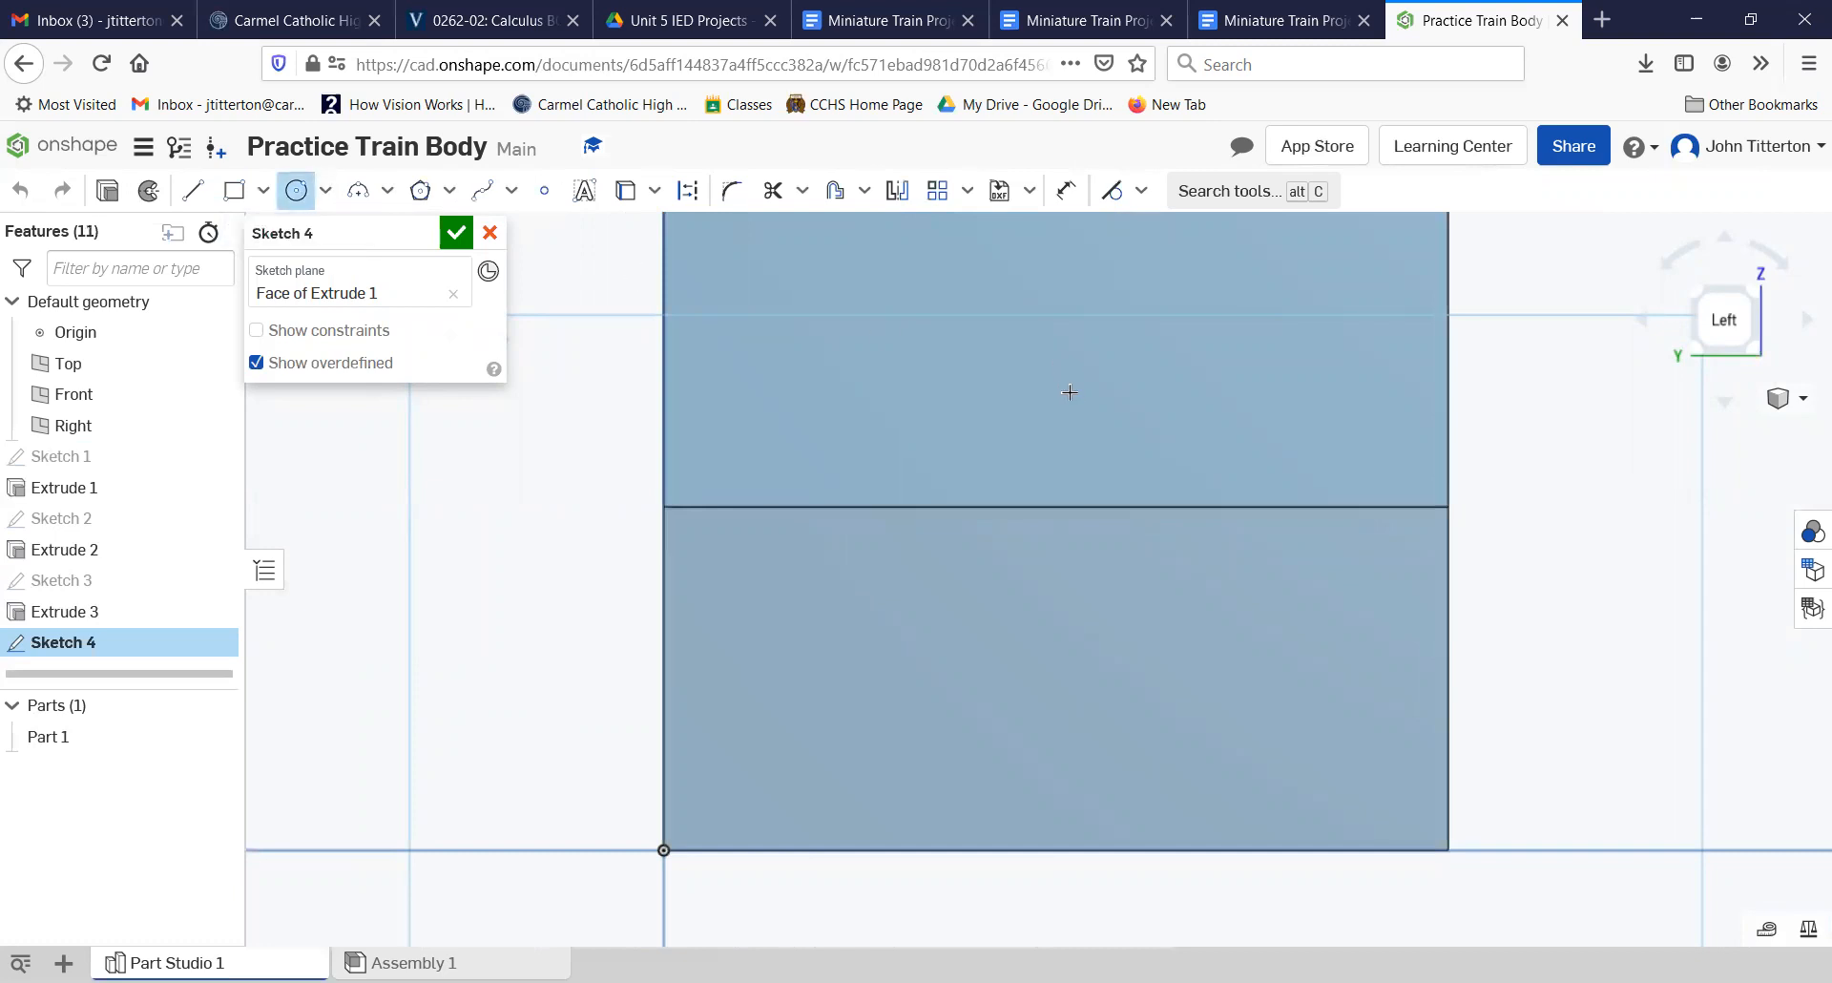
{"action": "scroll", "coordinate": [1089, 399], "scroll_direction": "down", "scroll_amount": 3}
{"action": "middle_click_drag", "start_coordinate": [1088, 398], "coordinate": [970, 524]}
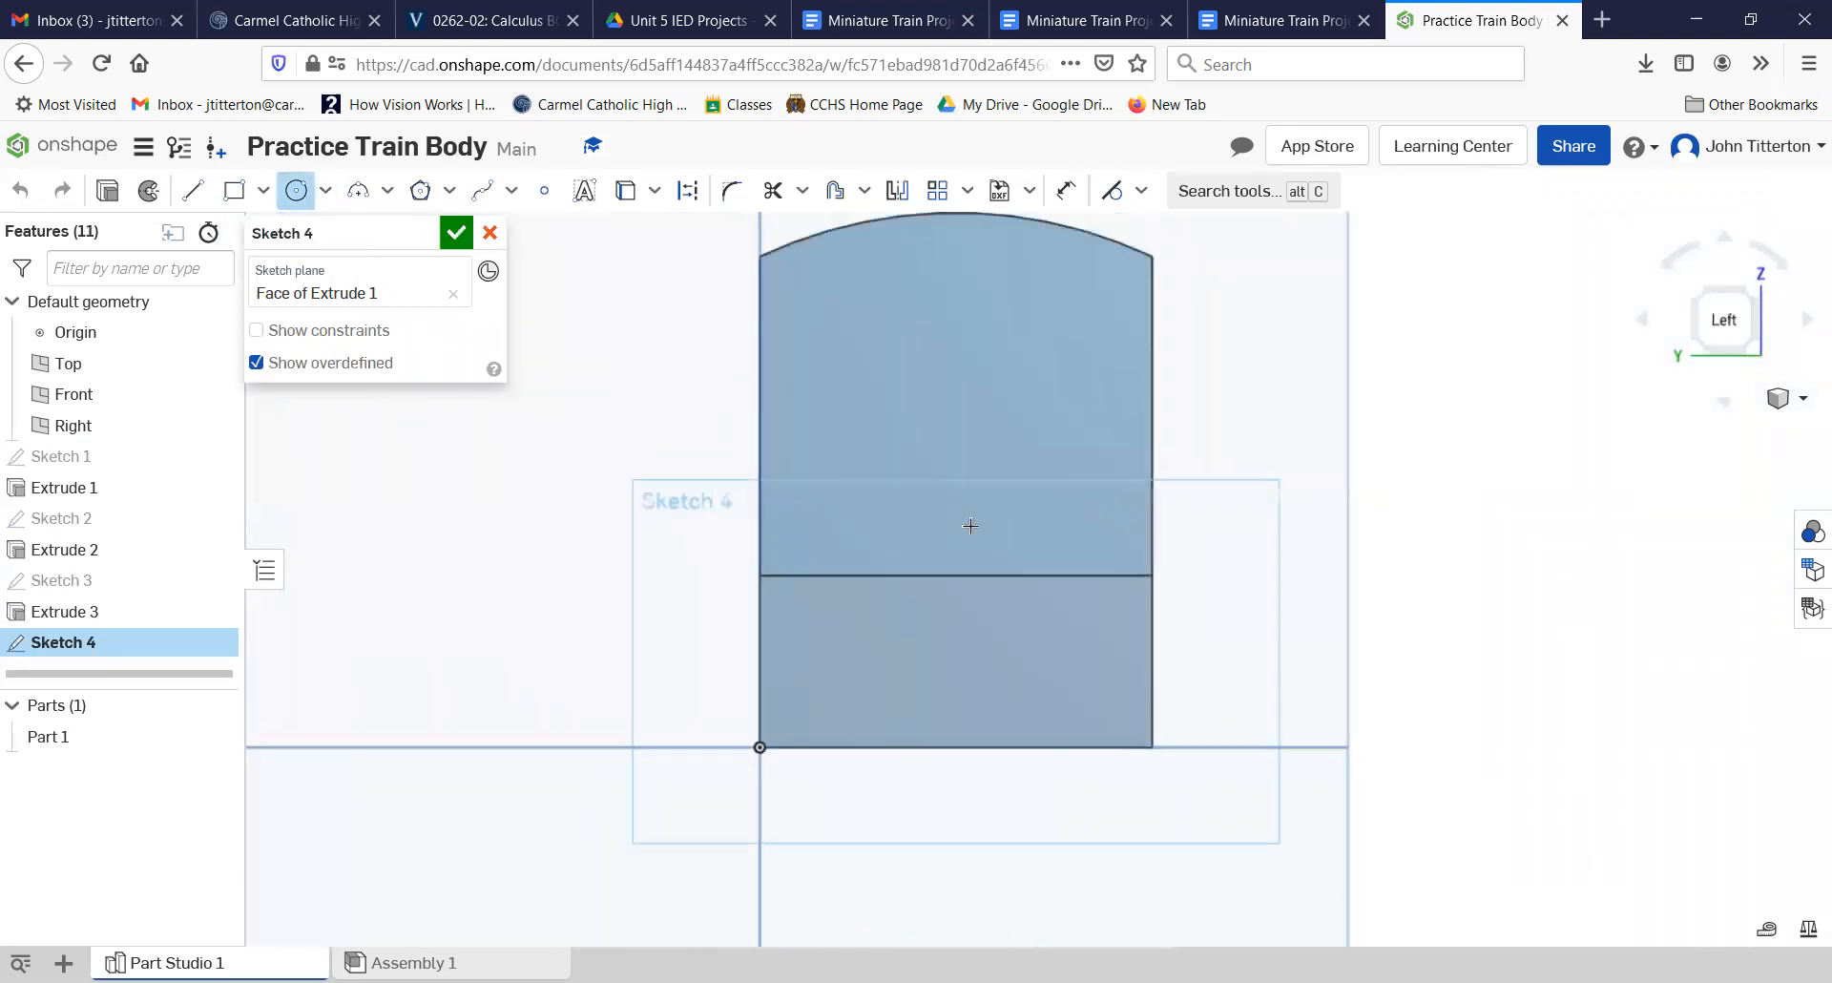
{"action": "left_click", "coordinate": [933, 451]}
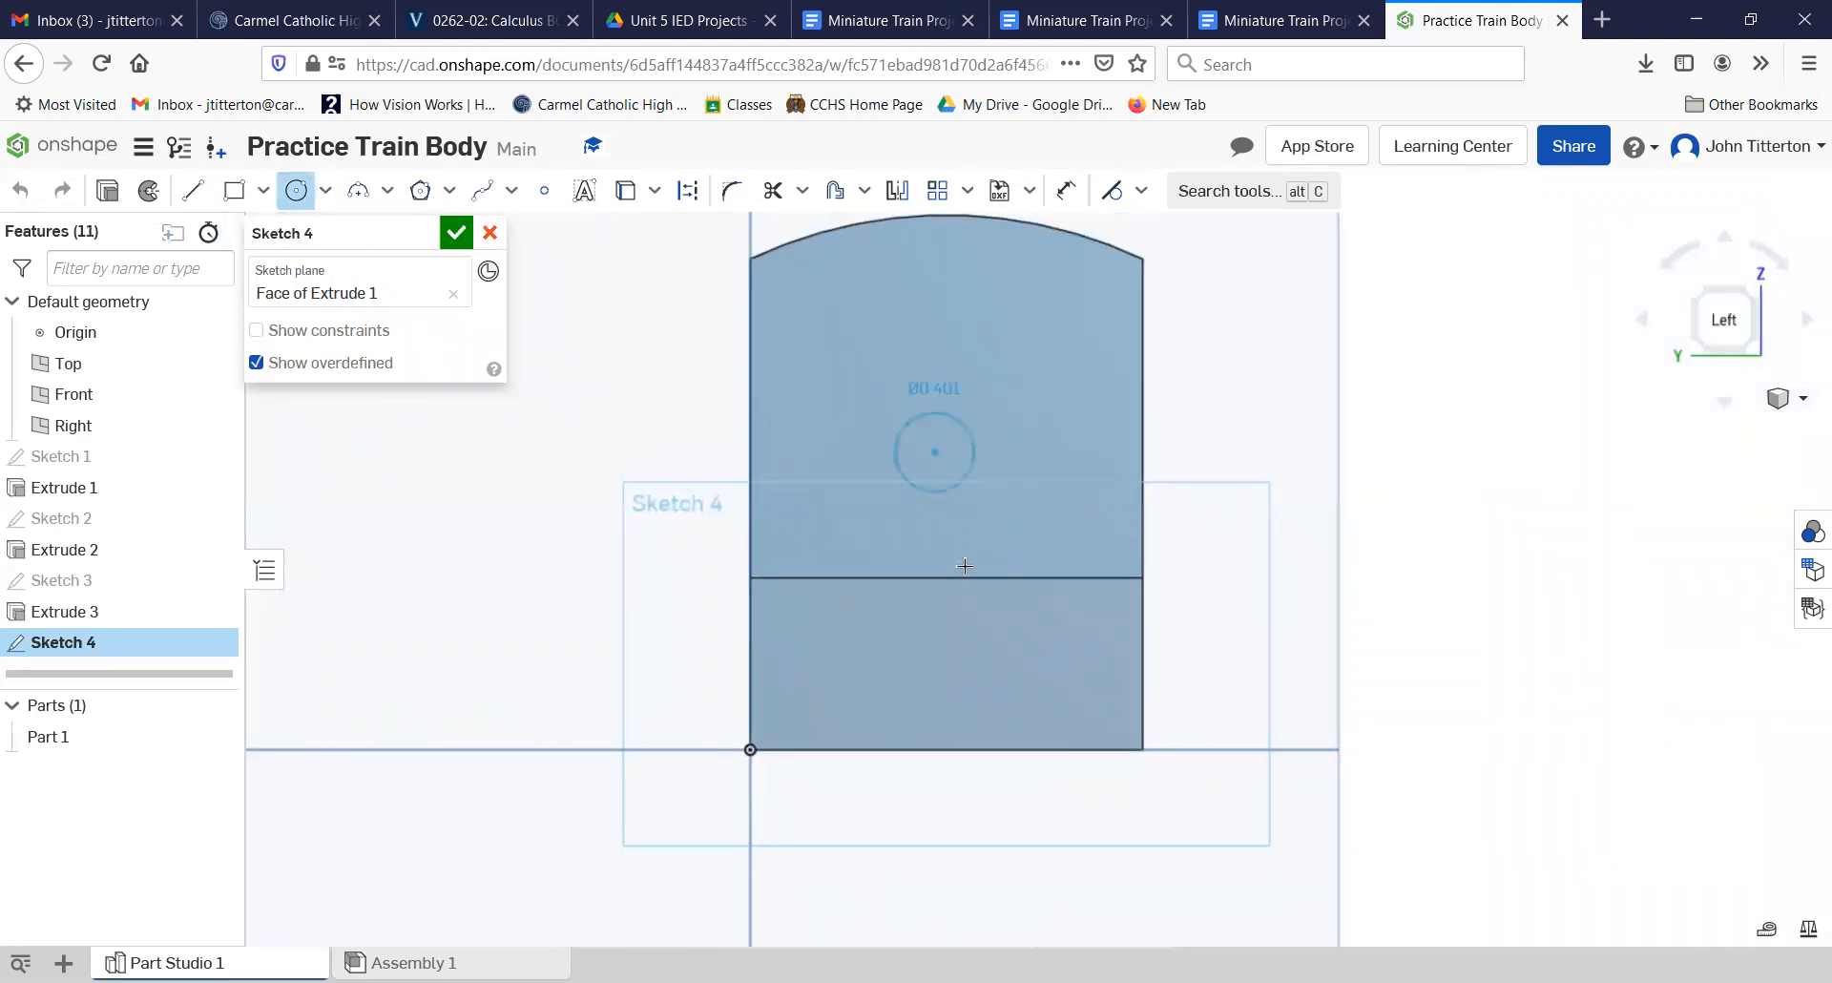
{"action": "left_click", "coordinate": [989, 618]}
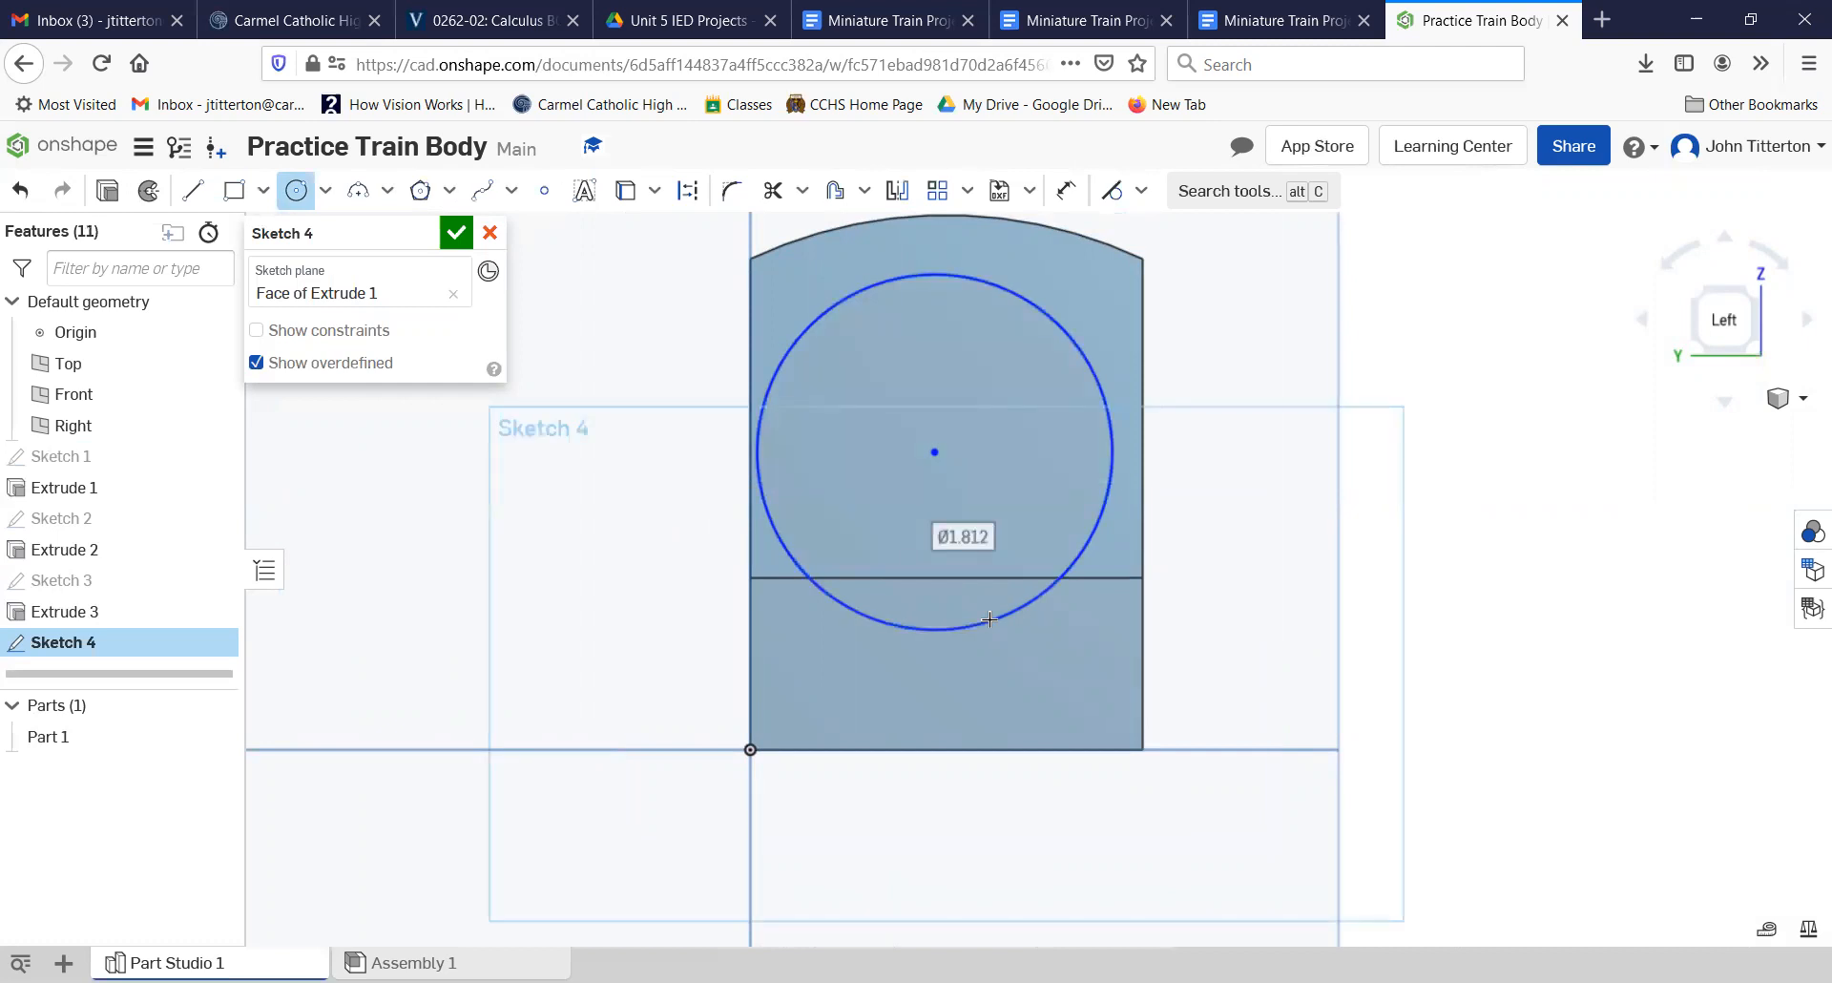
{"action": "type", "text": ".75"}
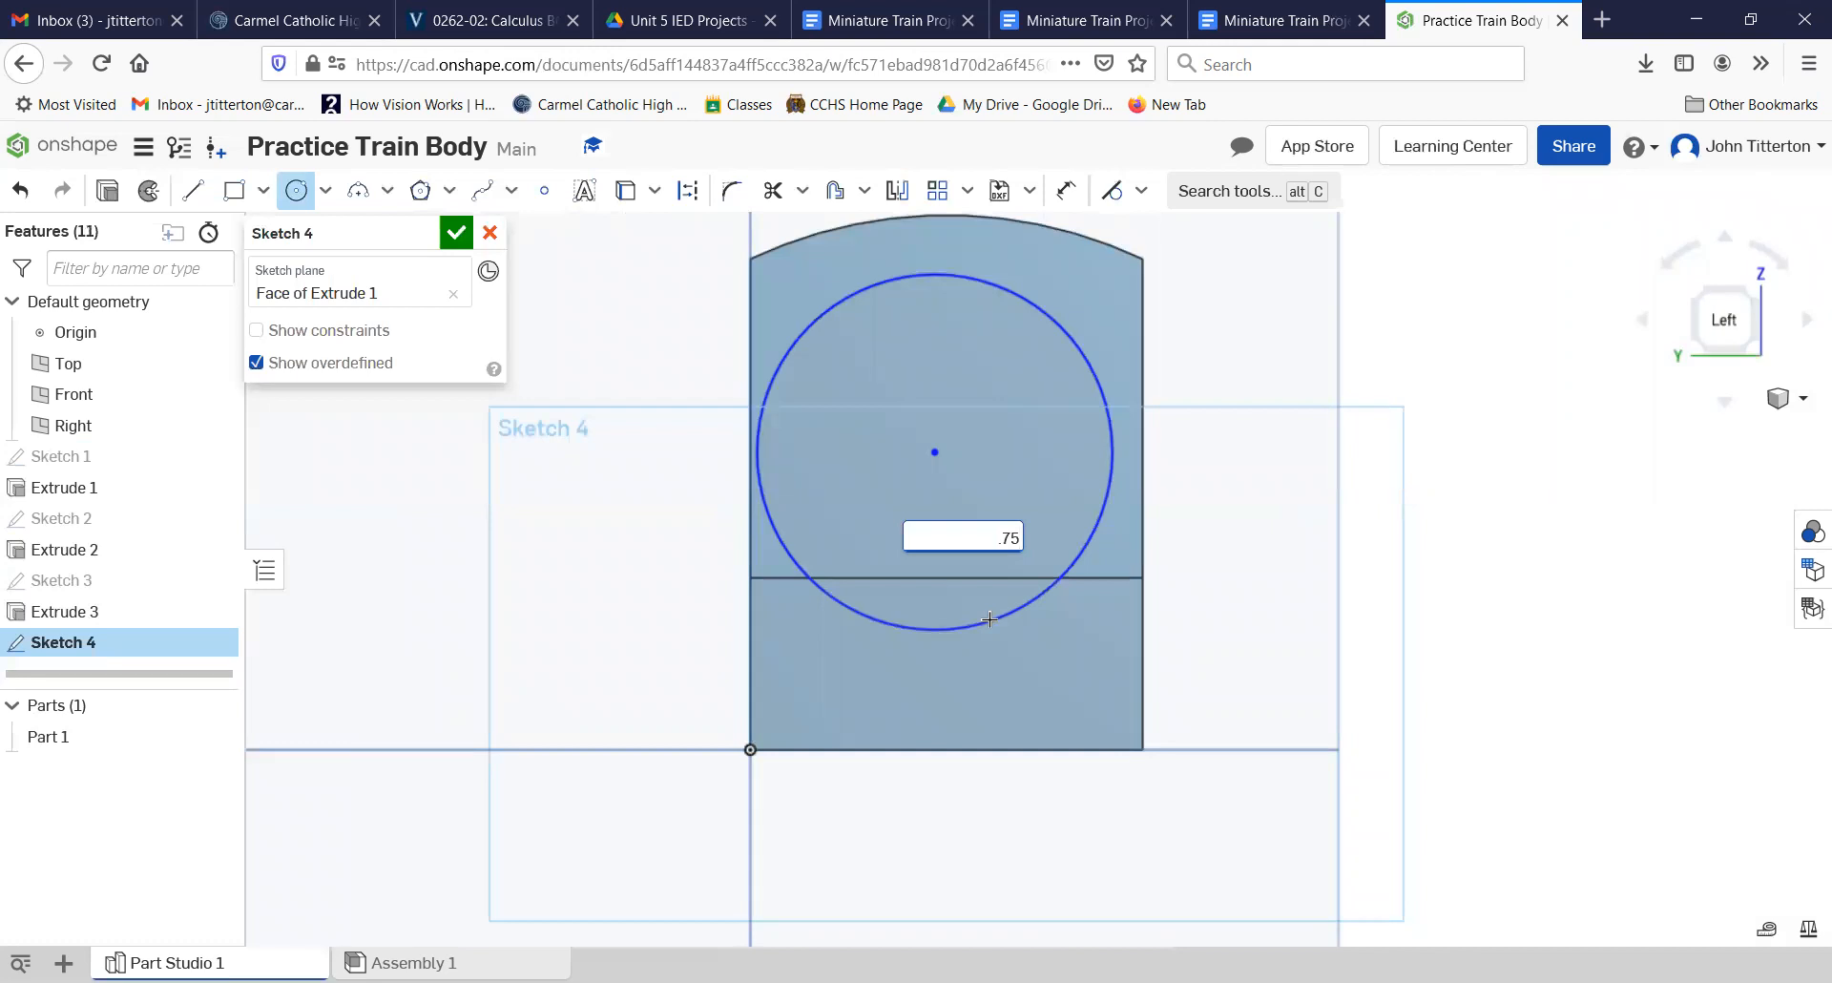
{"action": "key", "text": "Return"}
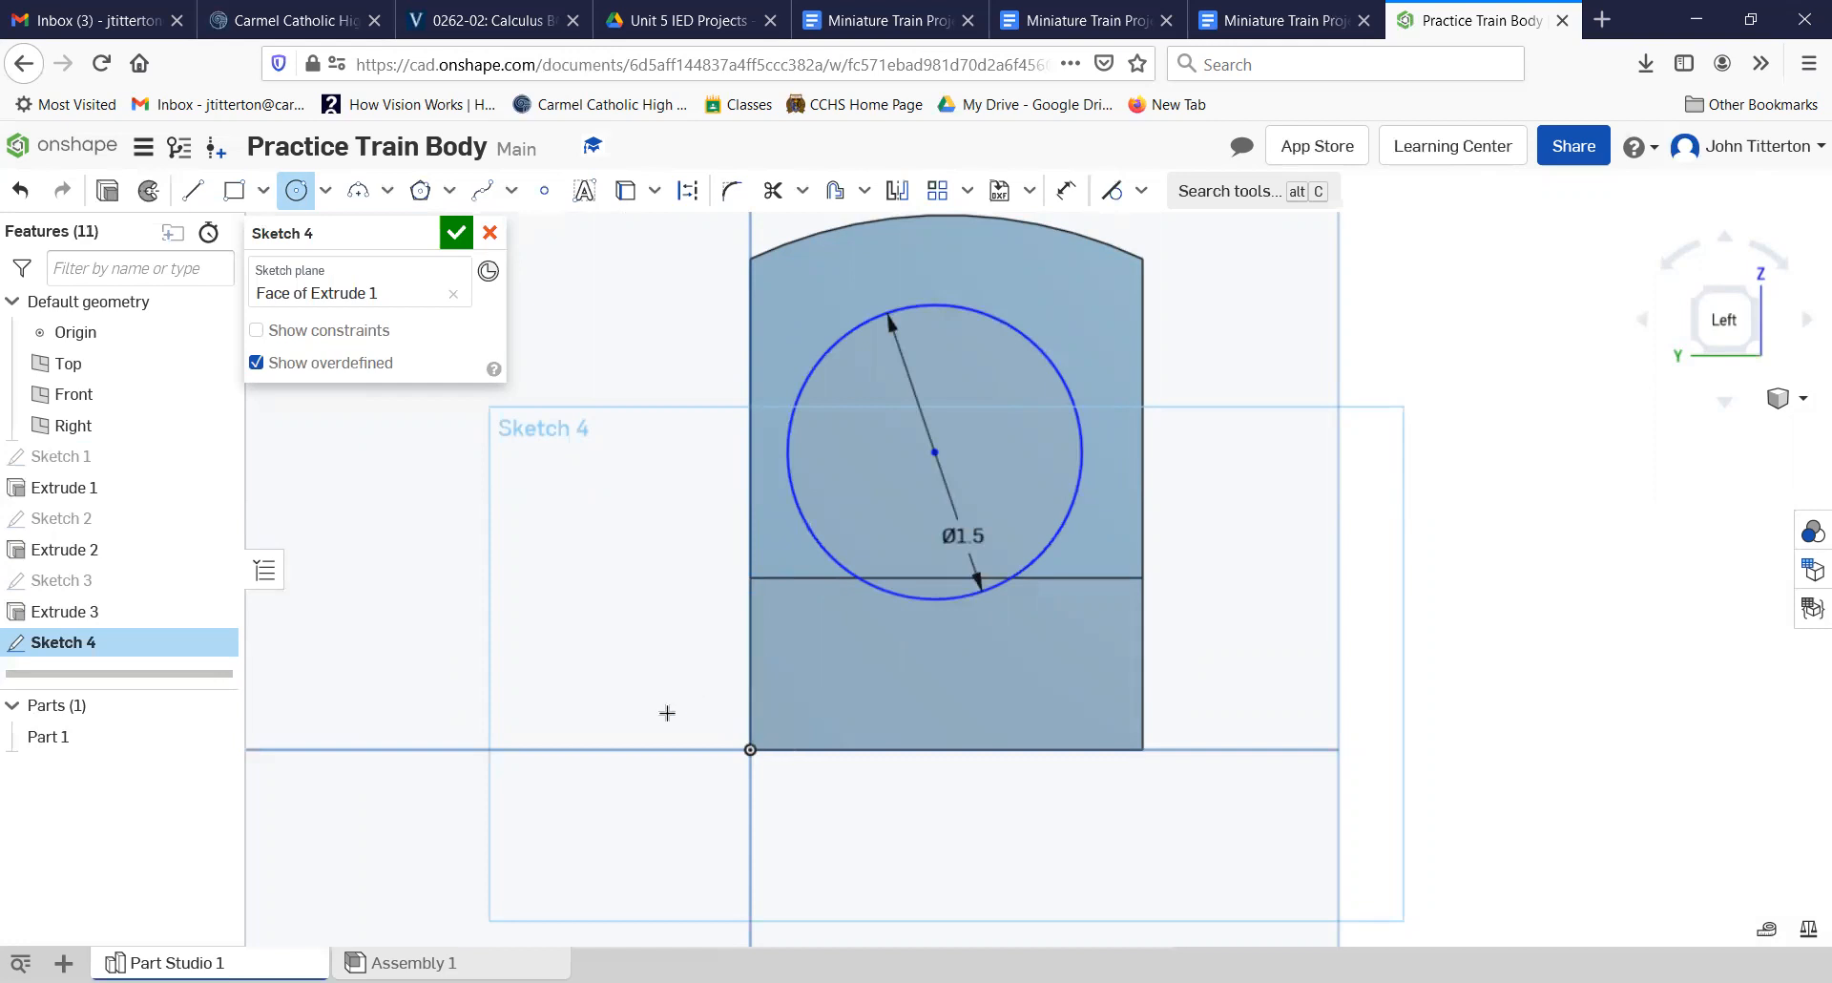
Step: Dimension the large circle's center 1.375 in above the bottom edge of the body
{"action": "left_click", "coordinate": [1066, 190]}
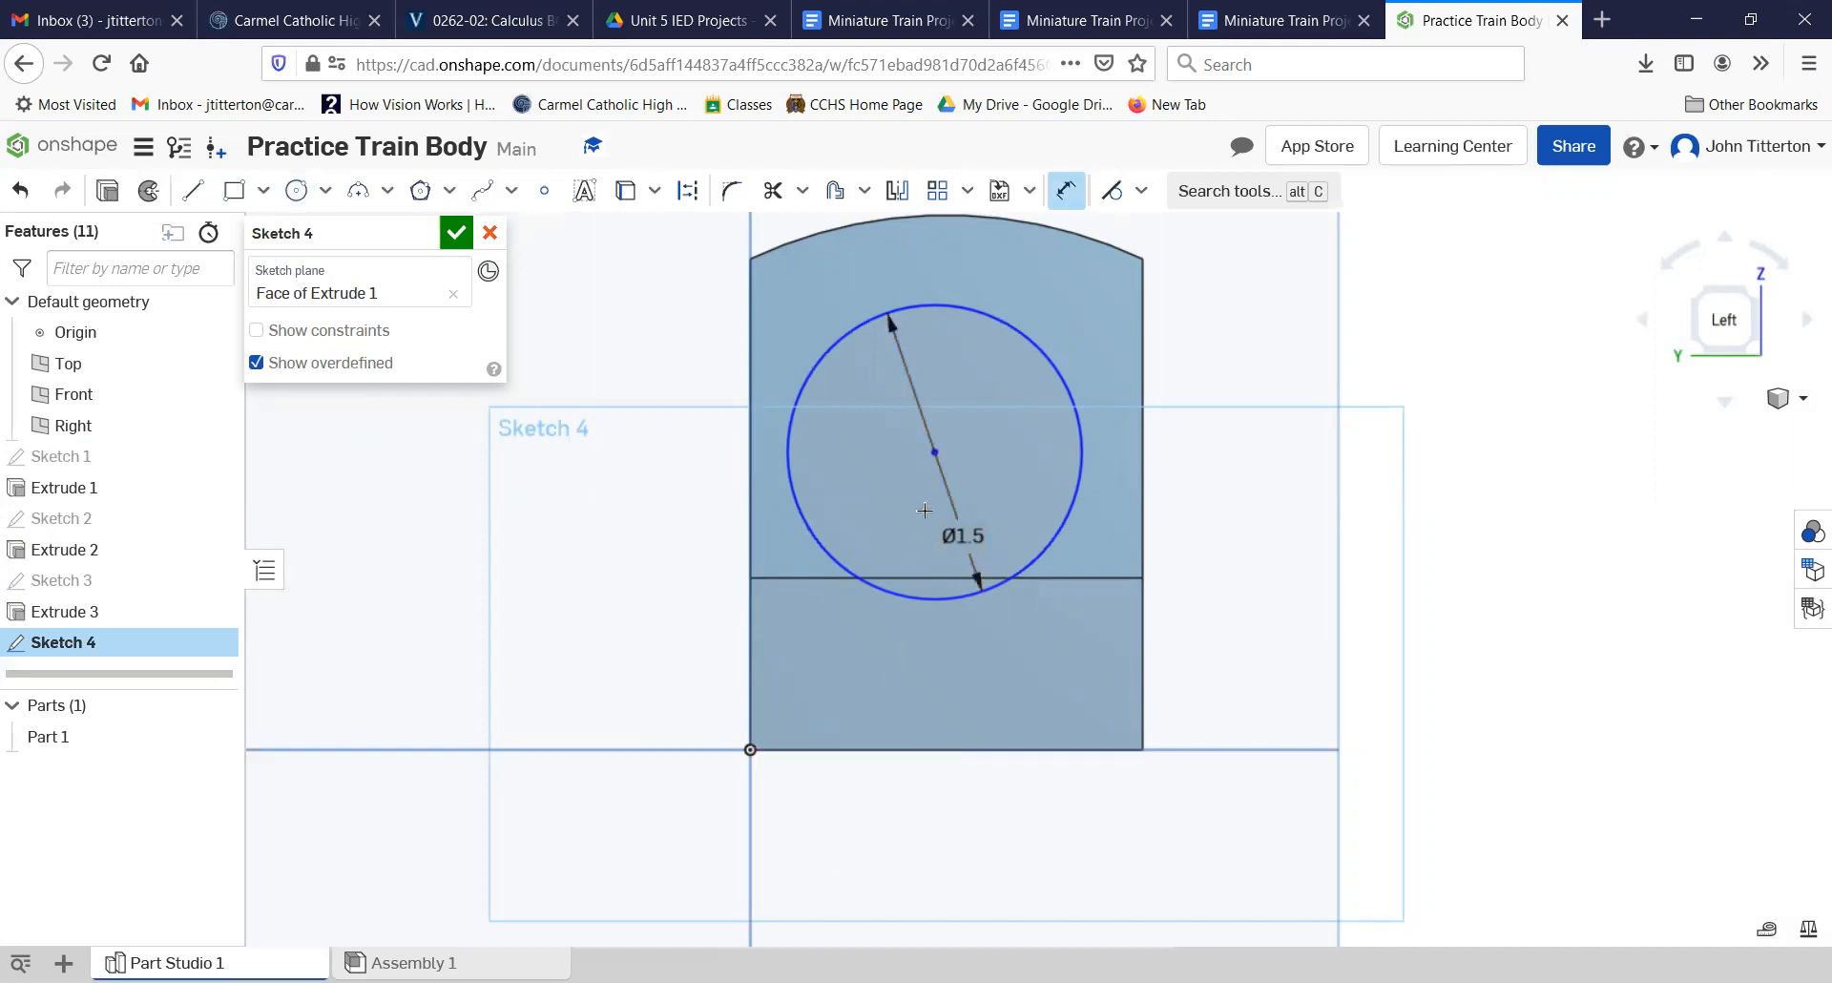
{"action": "left_click", "coordinate": [598, 555]}
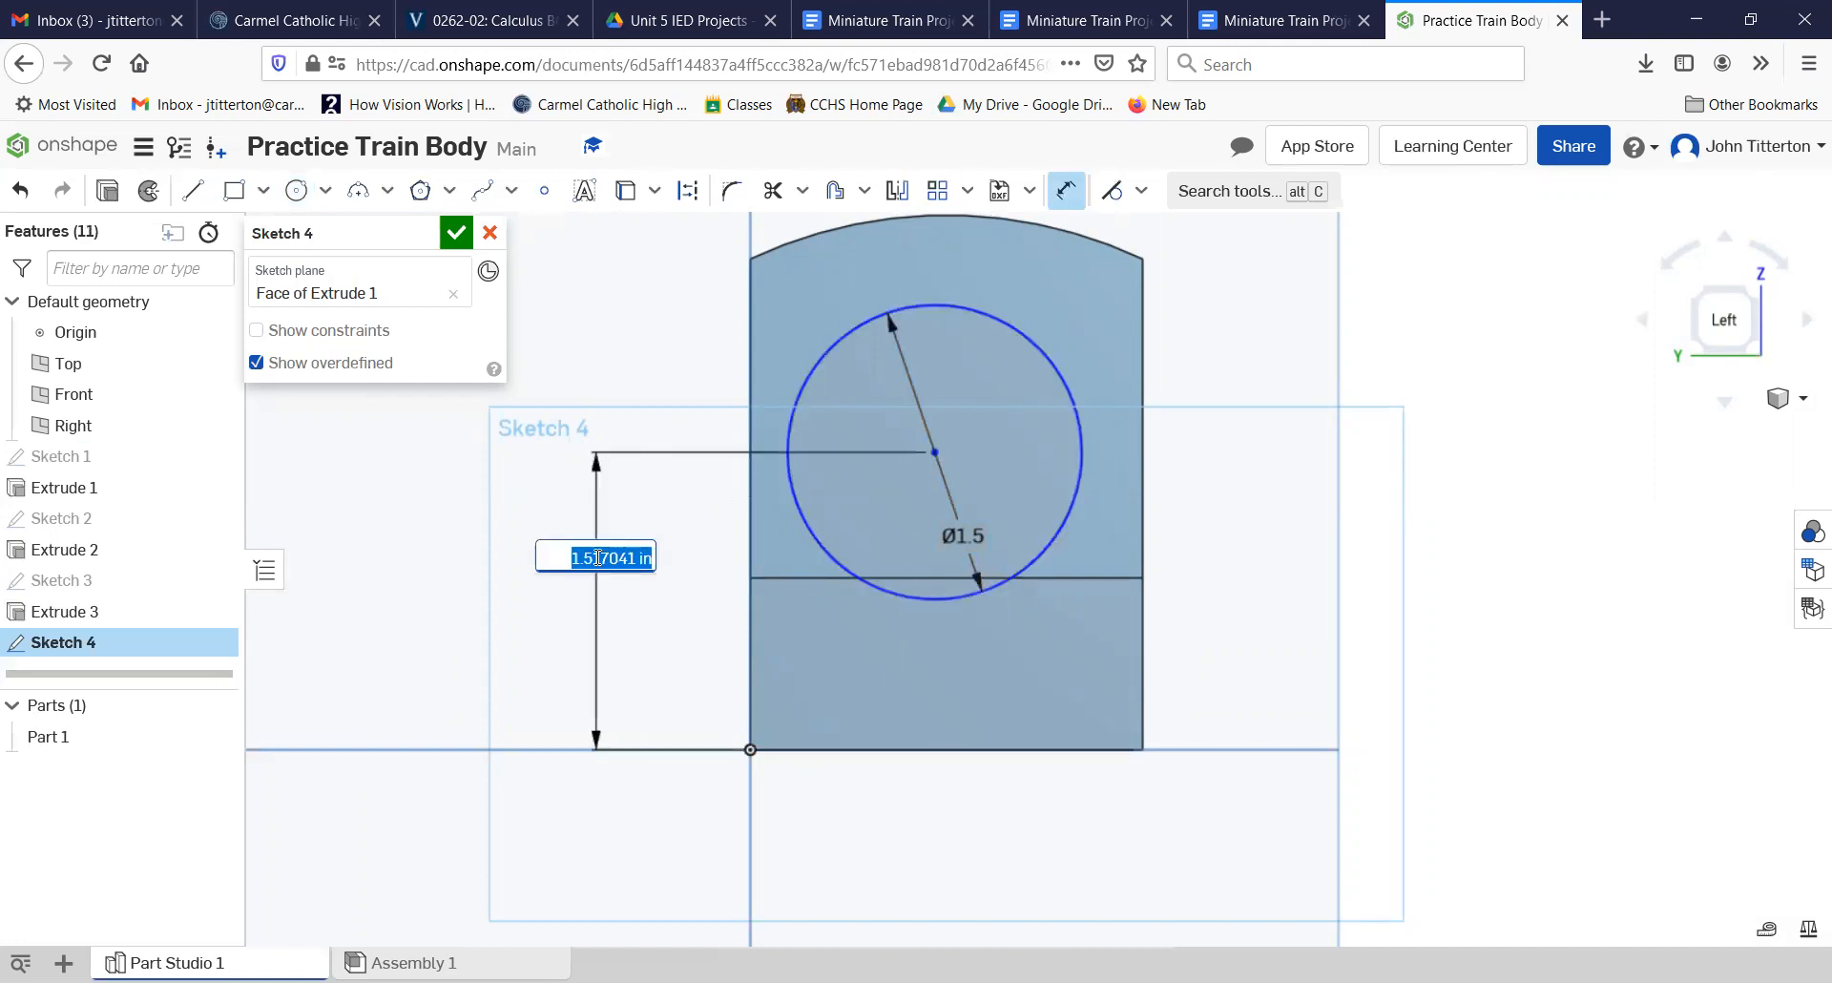
{"action": "type", "text": "1.375"}
{"action": "key", "text": "Return"}
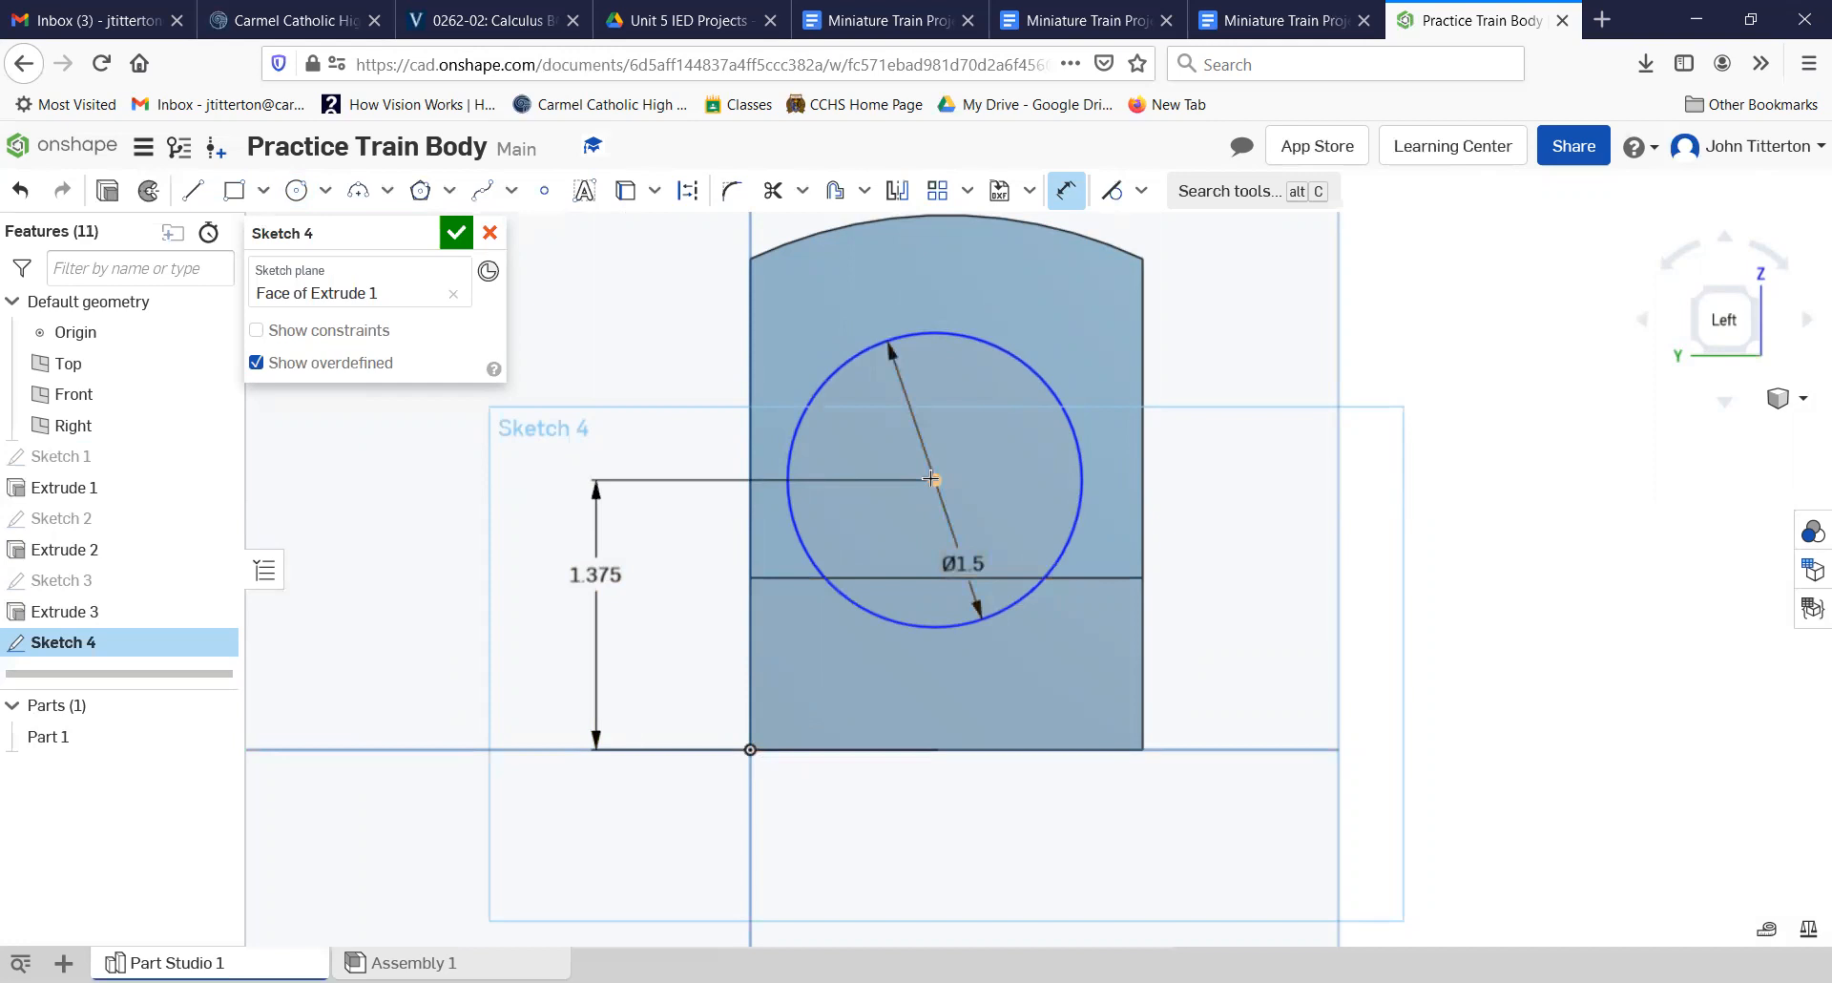
Step: Dimension the large circle's center 1 in from the left vertical edge of the face and finish the sketch
{"action": "left_click", "coordinate": [750, 714]}
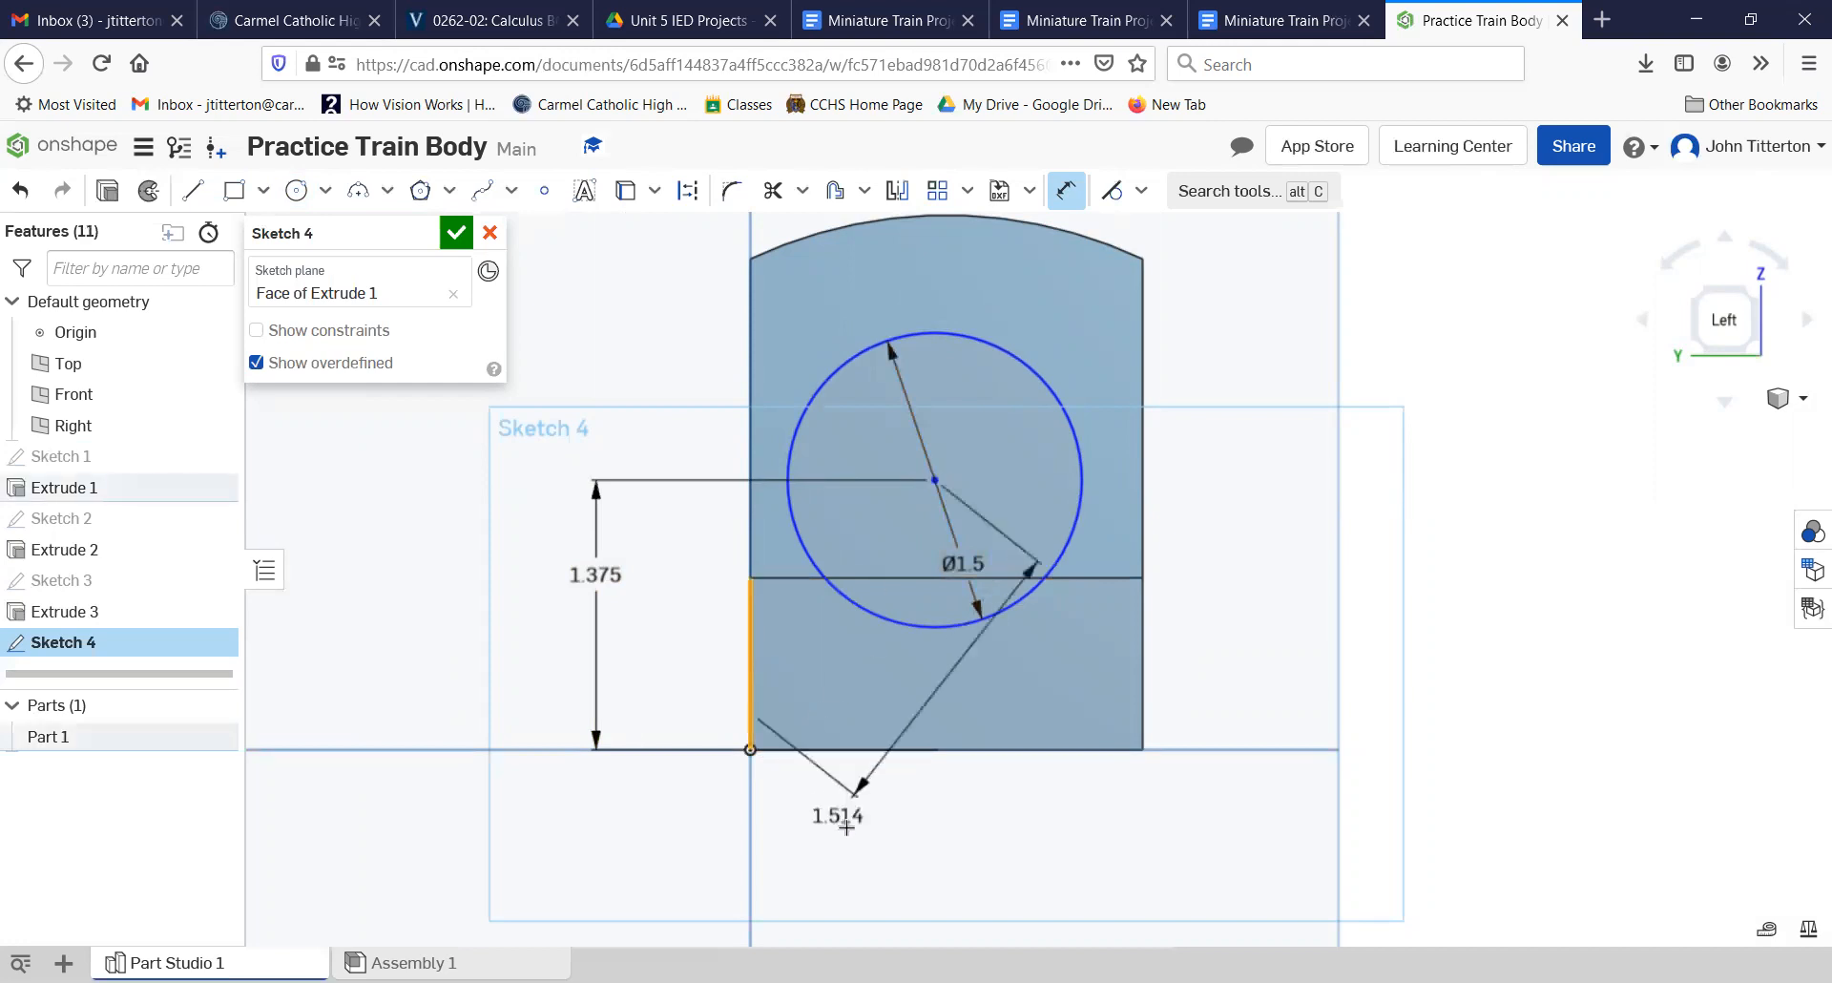
{"action": "left_click", "coordinate": [852, 842]}
{"action": "type", "text": "1"}
{"action": "key", "text": "Return"}
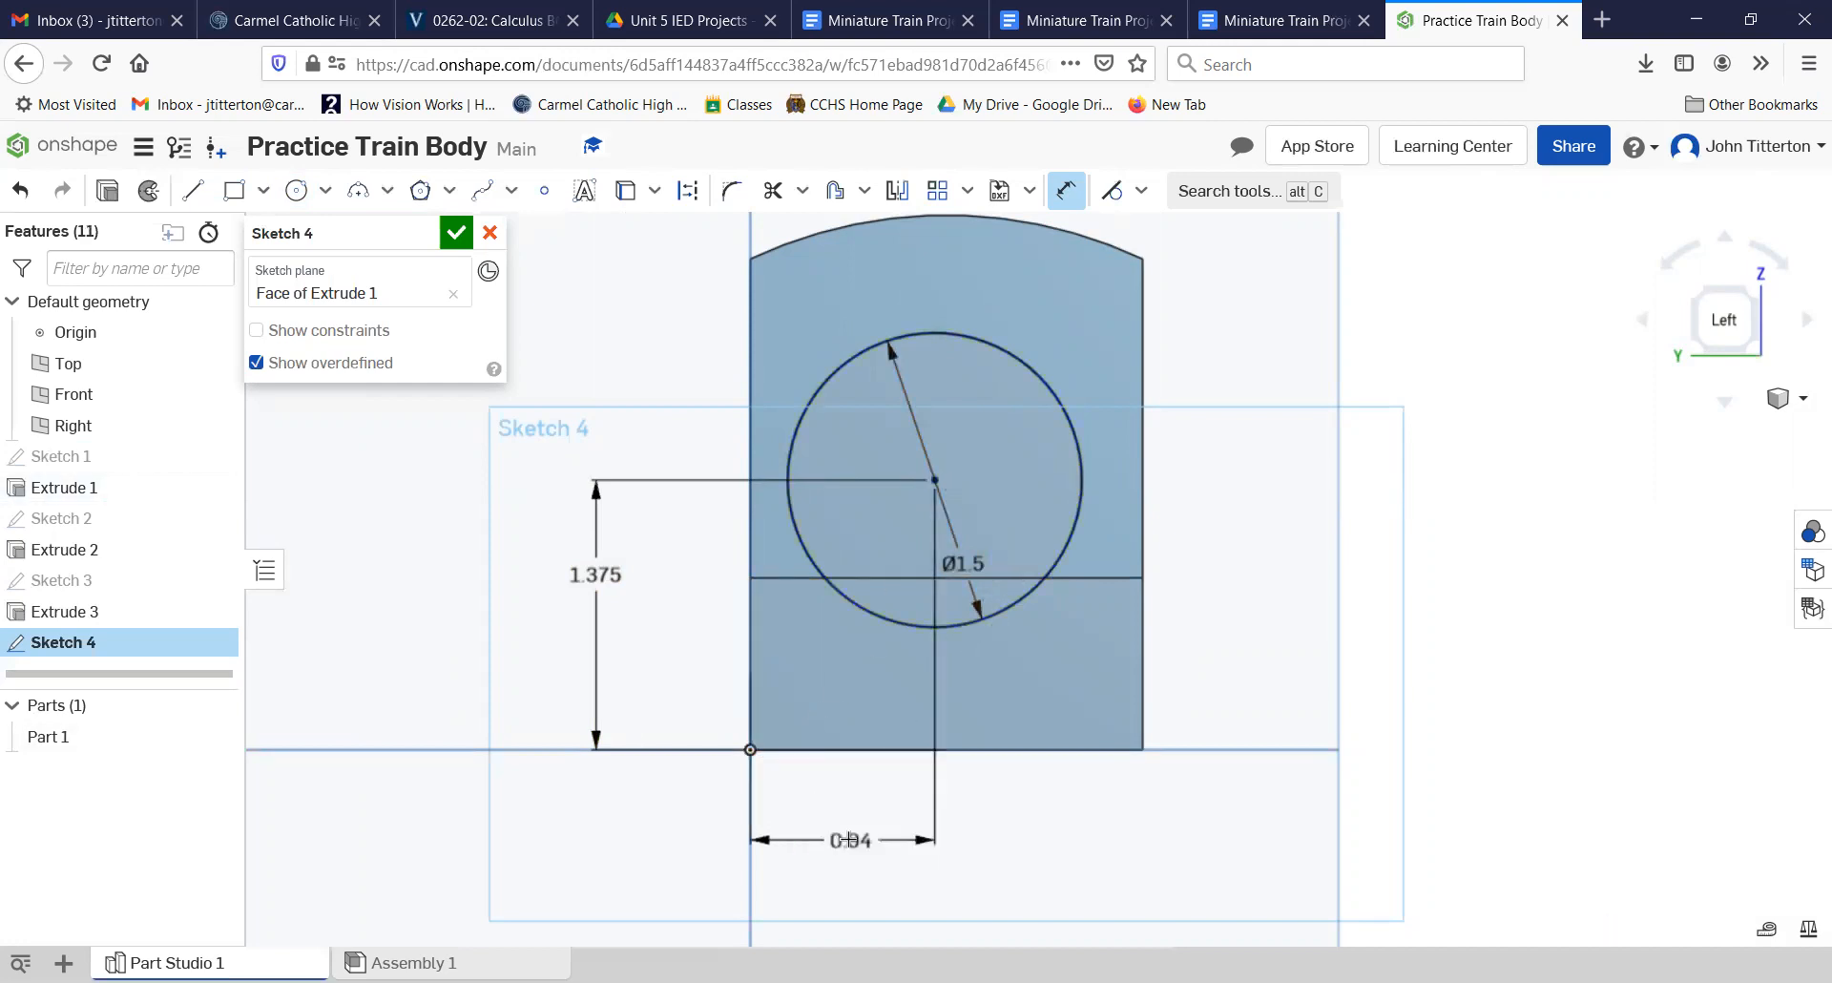
{"action": "left_click", "coordinate": [456, 232]}
Step: Extrude the large circle's region above the low front block toward the cab as an Up to next extrusion added to Part 1
{"action": "right_click_drag", "start_coordinate": [1105, 516], "coordinate": [1061, 513]}
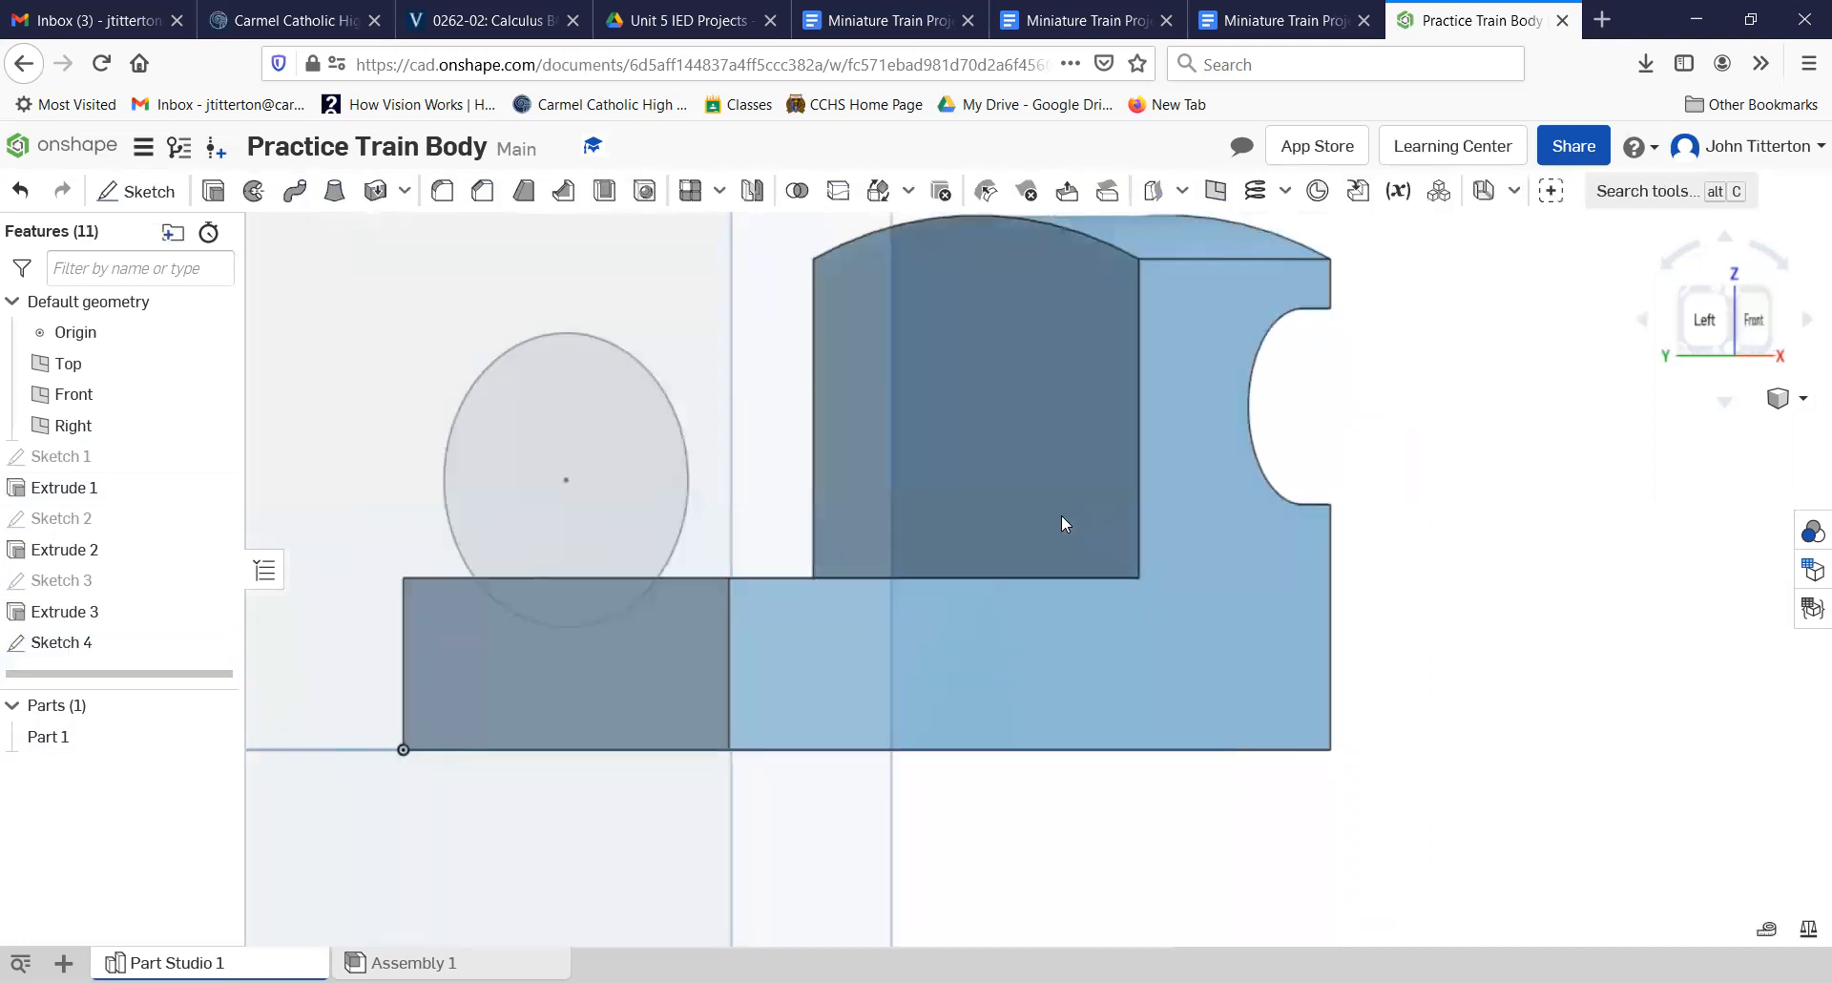
{"action": "left_click", "coordinate": [463, 410]}
{"action": "left_click", "coordinate": [212, 191]}
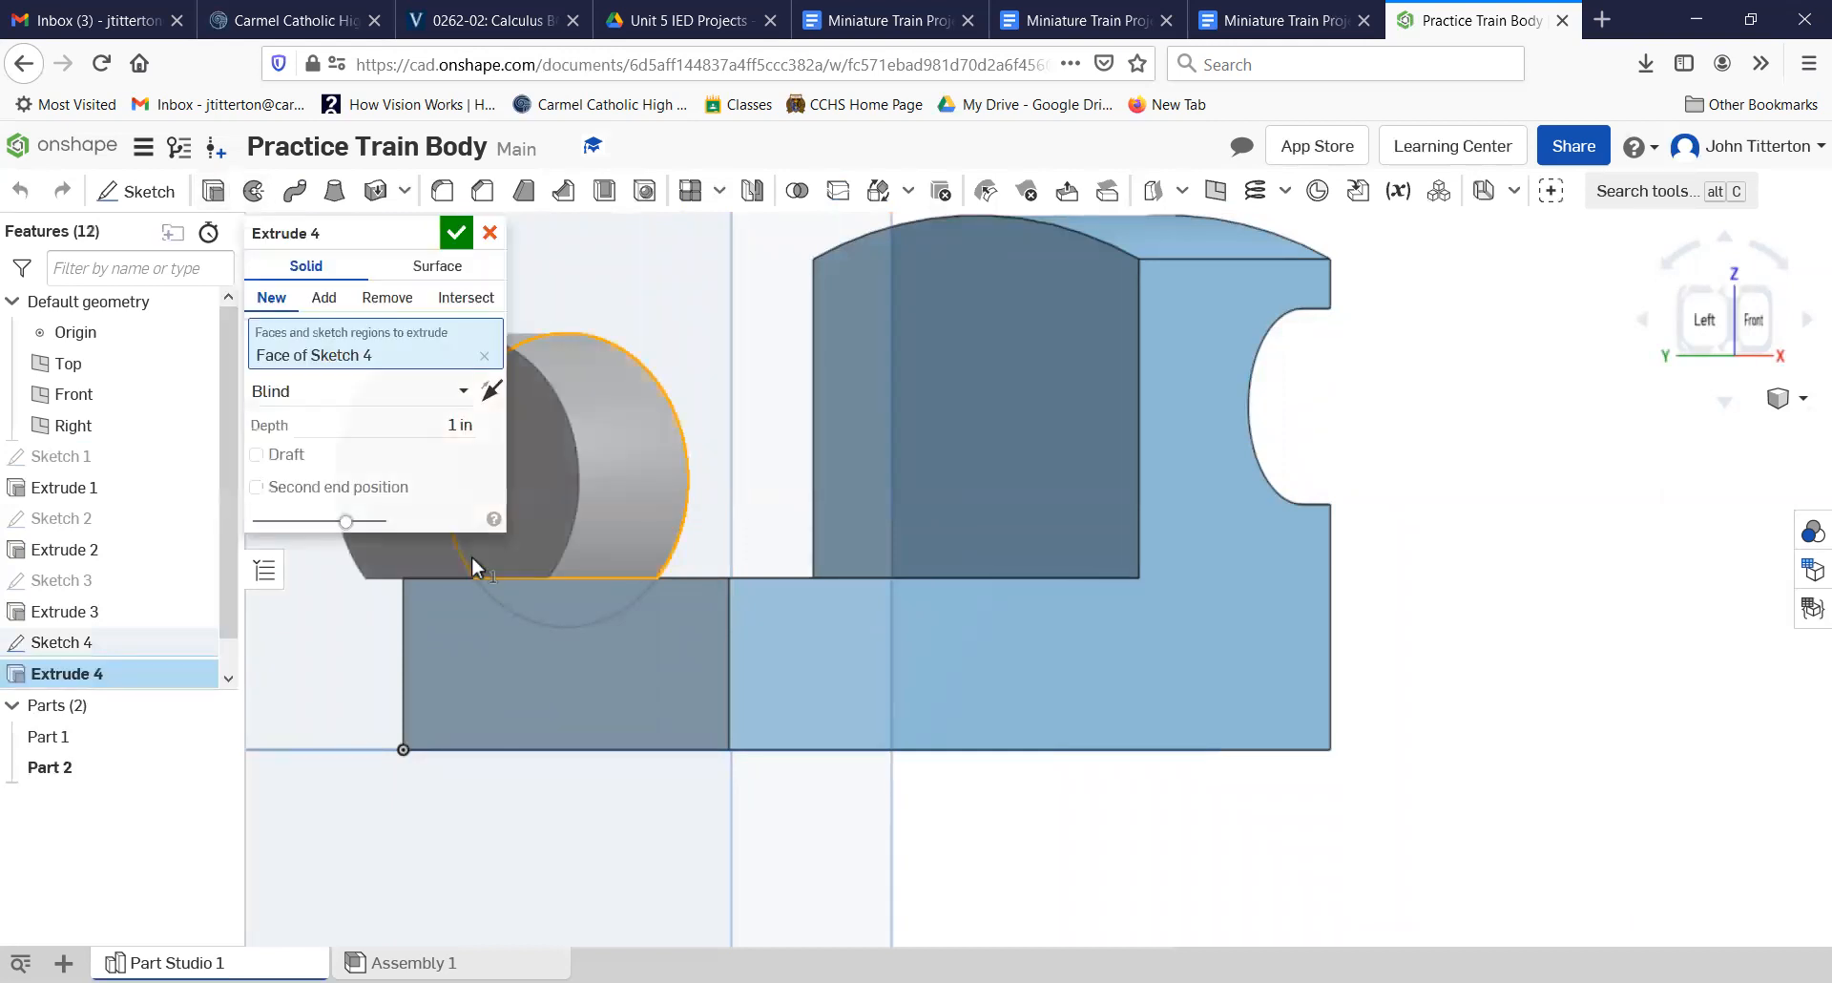
{"action": "left_click", "coordinate": [489, 391]}
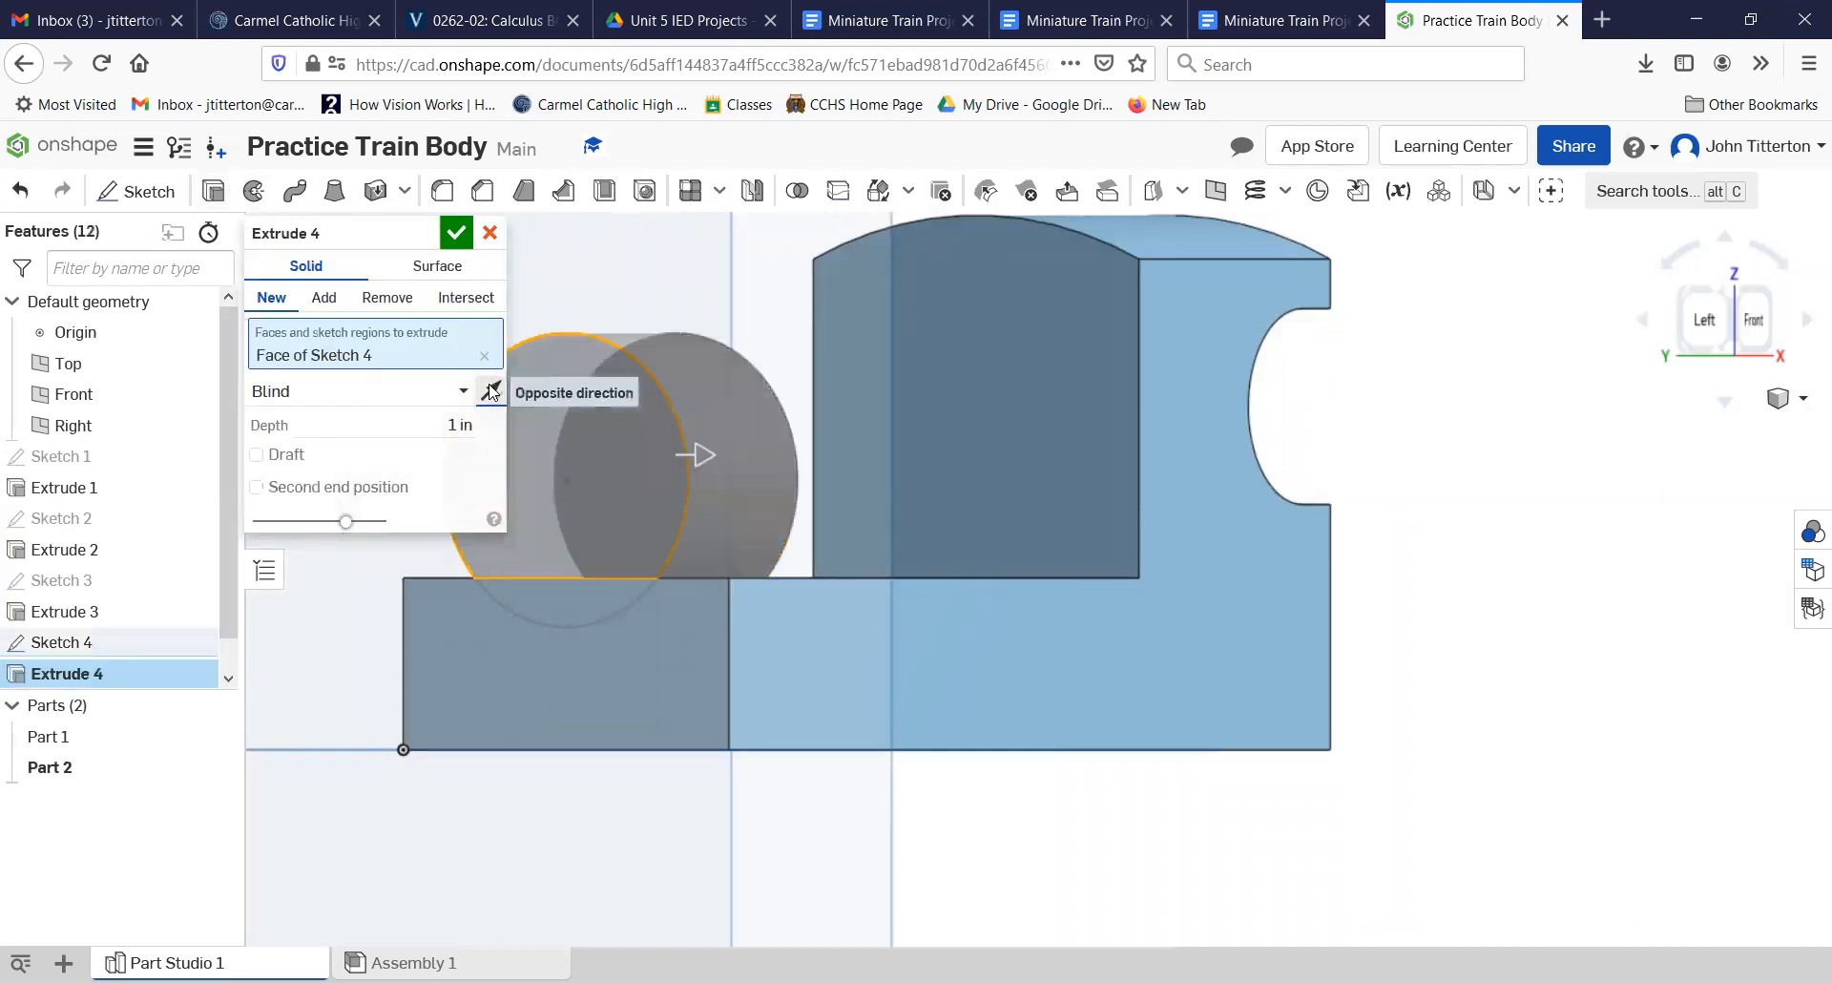
{"action": "right_click_drag", "start_coordinate": [679, 609], "coordinate": [674, 638]}
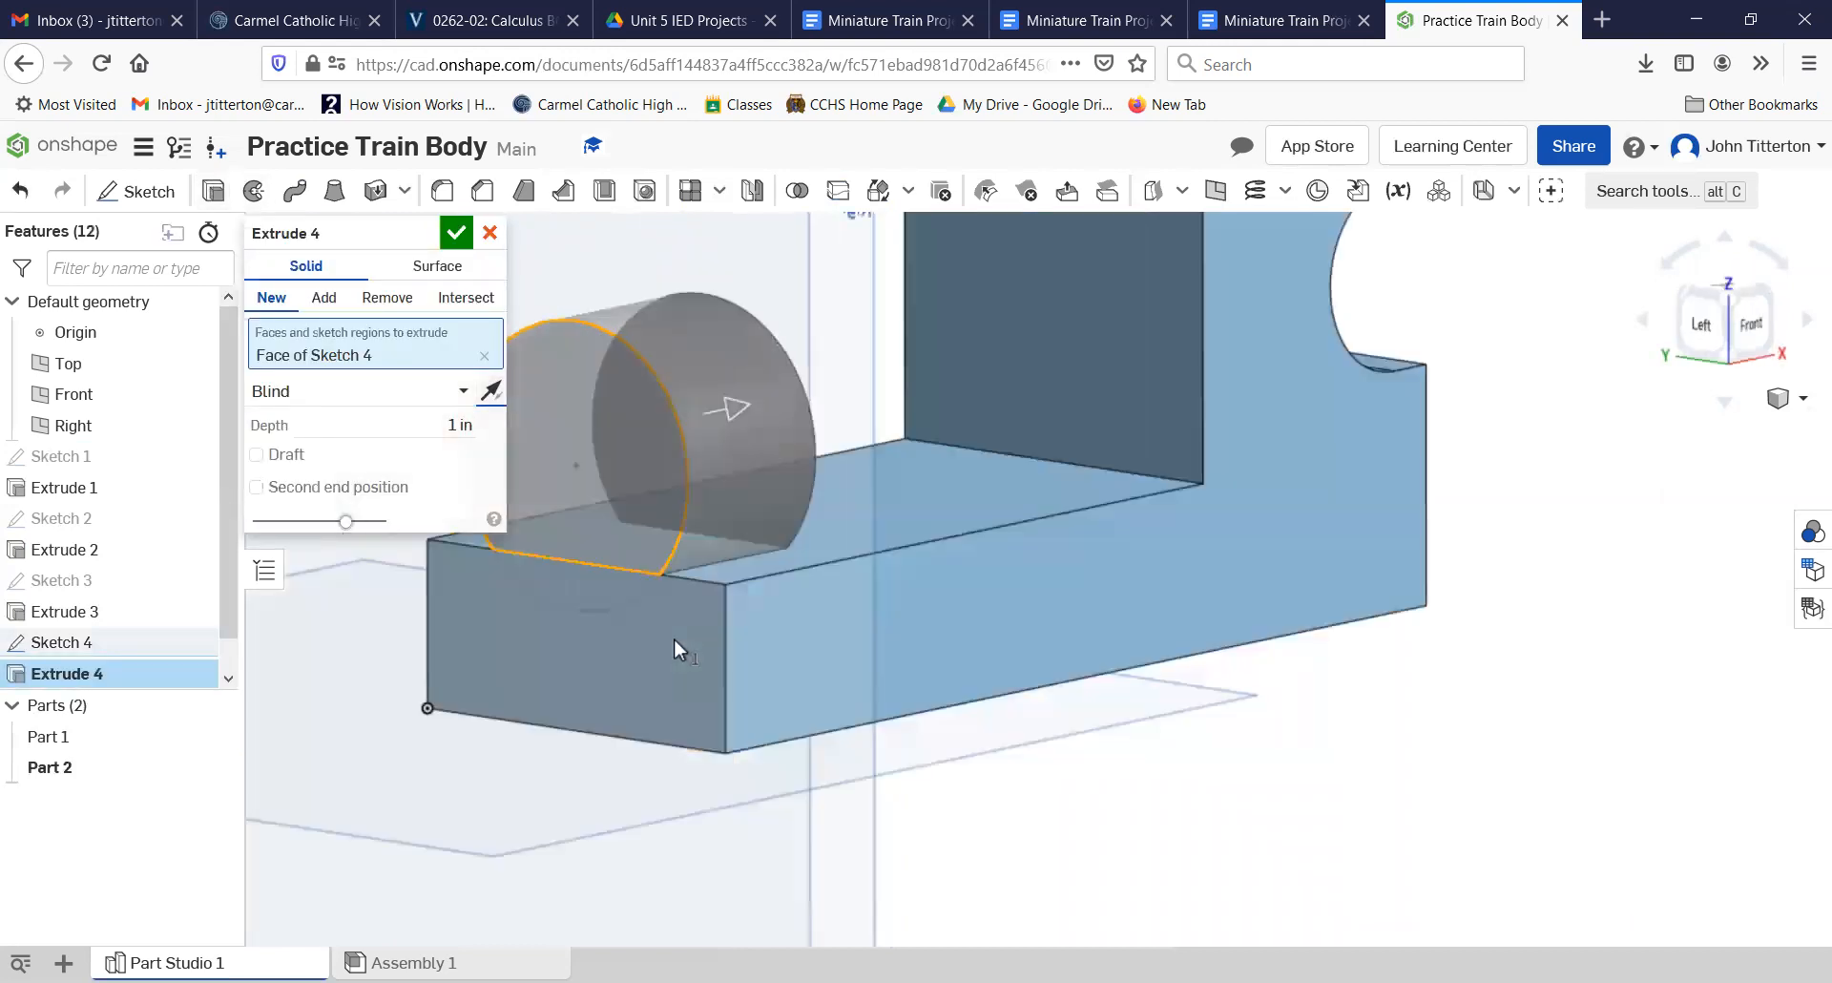
{"action": "left_click", "coordinate": [454, 392]}
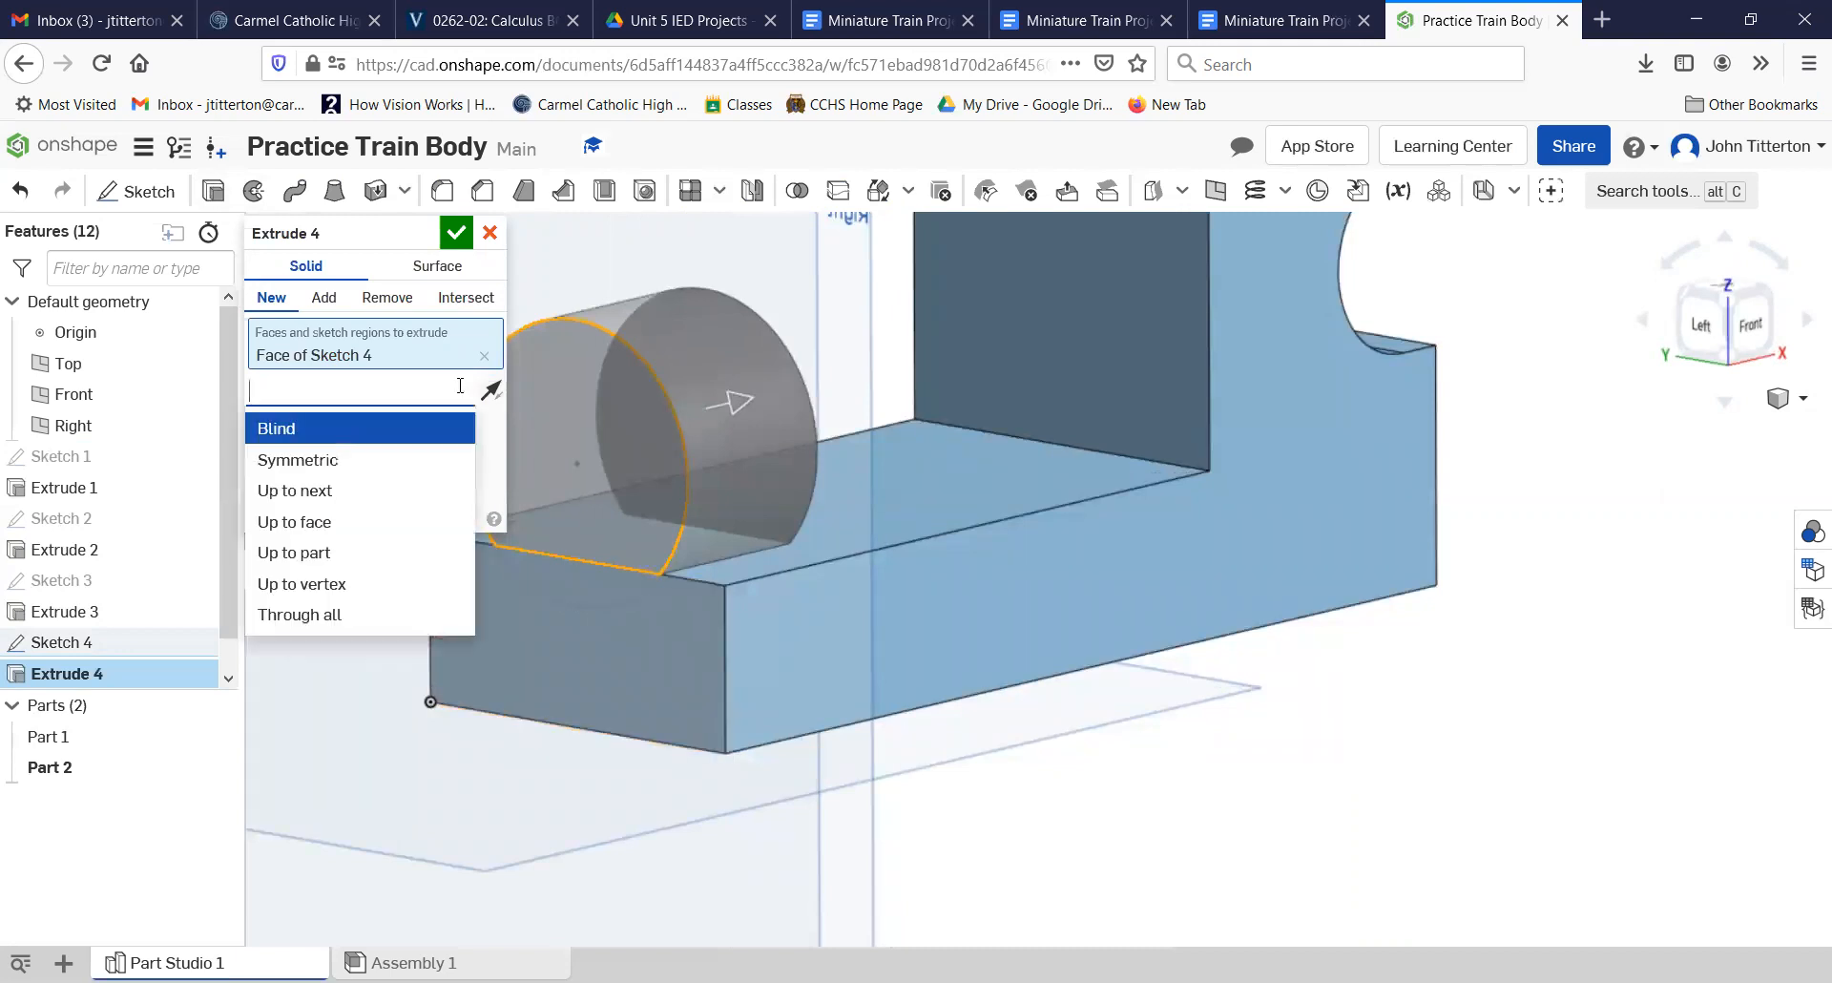
{"action": "left_click", "coordinate": [353, 489]}
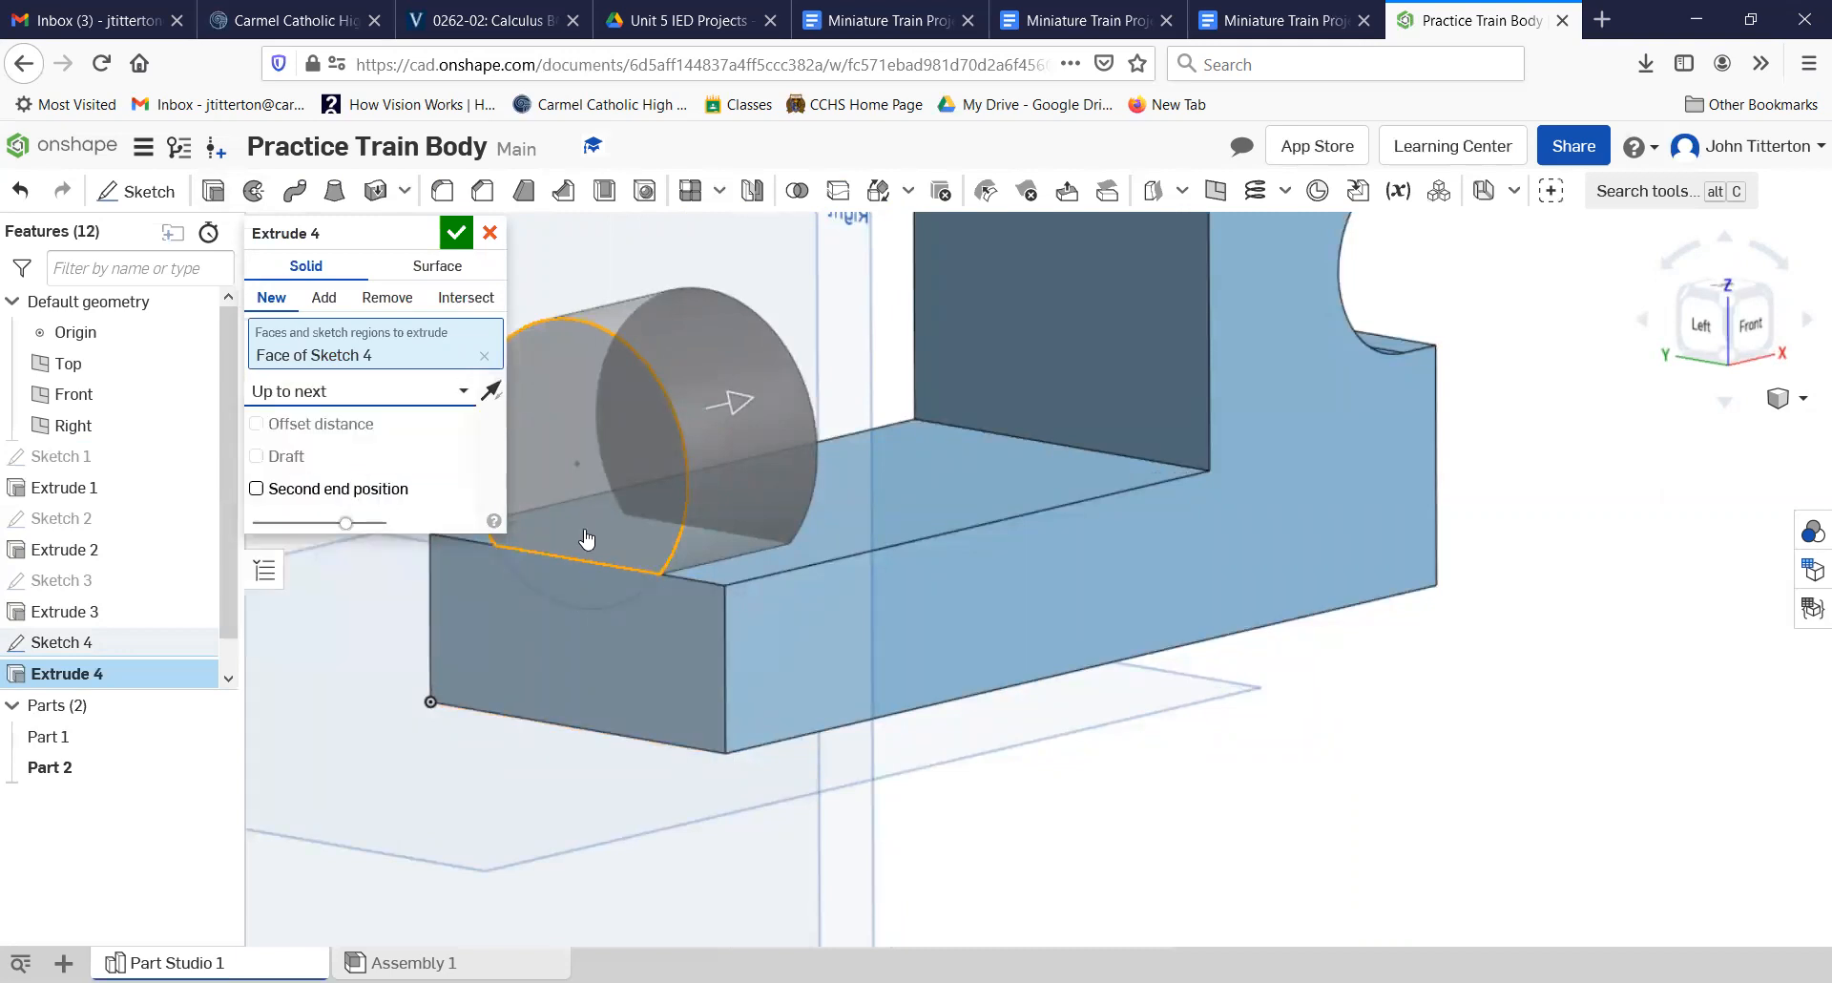
{"action": "left_click", "coordinate": [456, 232]}
Step: Start a sketch on the front end face of the boiler and base, viewed from the left
{"action": "right_click_drag", "start_coordinate": [973, 777], "coordinate": [945, 834]}
{"action": "scroll", "coordinate": [1018, 732], "scroll_direction": "down", "scroll_amount": 3}
{"action": "right_click_drag", "start_coordinate": [1055, 740], "coordinate": [1004, 680]}
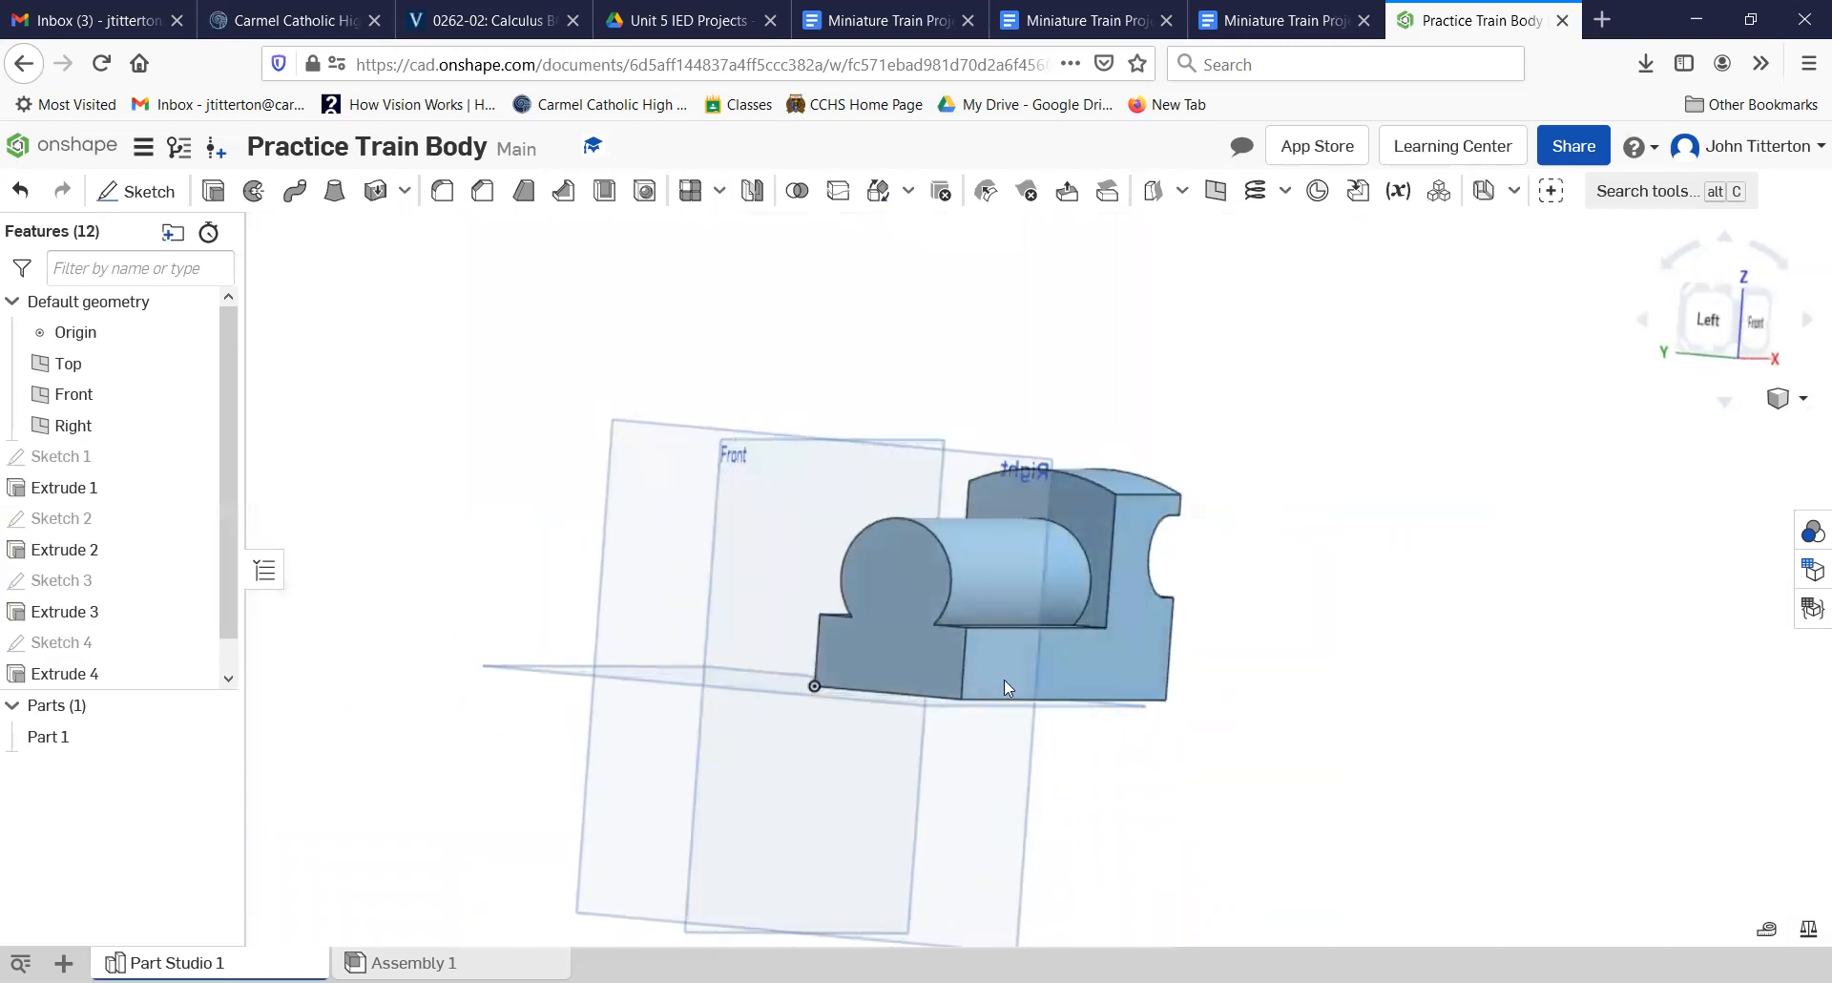
{"action": "left_click", "coordinate": [893, 628]}
{"action": "left_click", "coordinate": [1725, 329]}
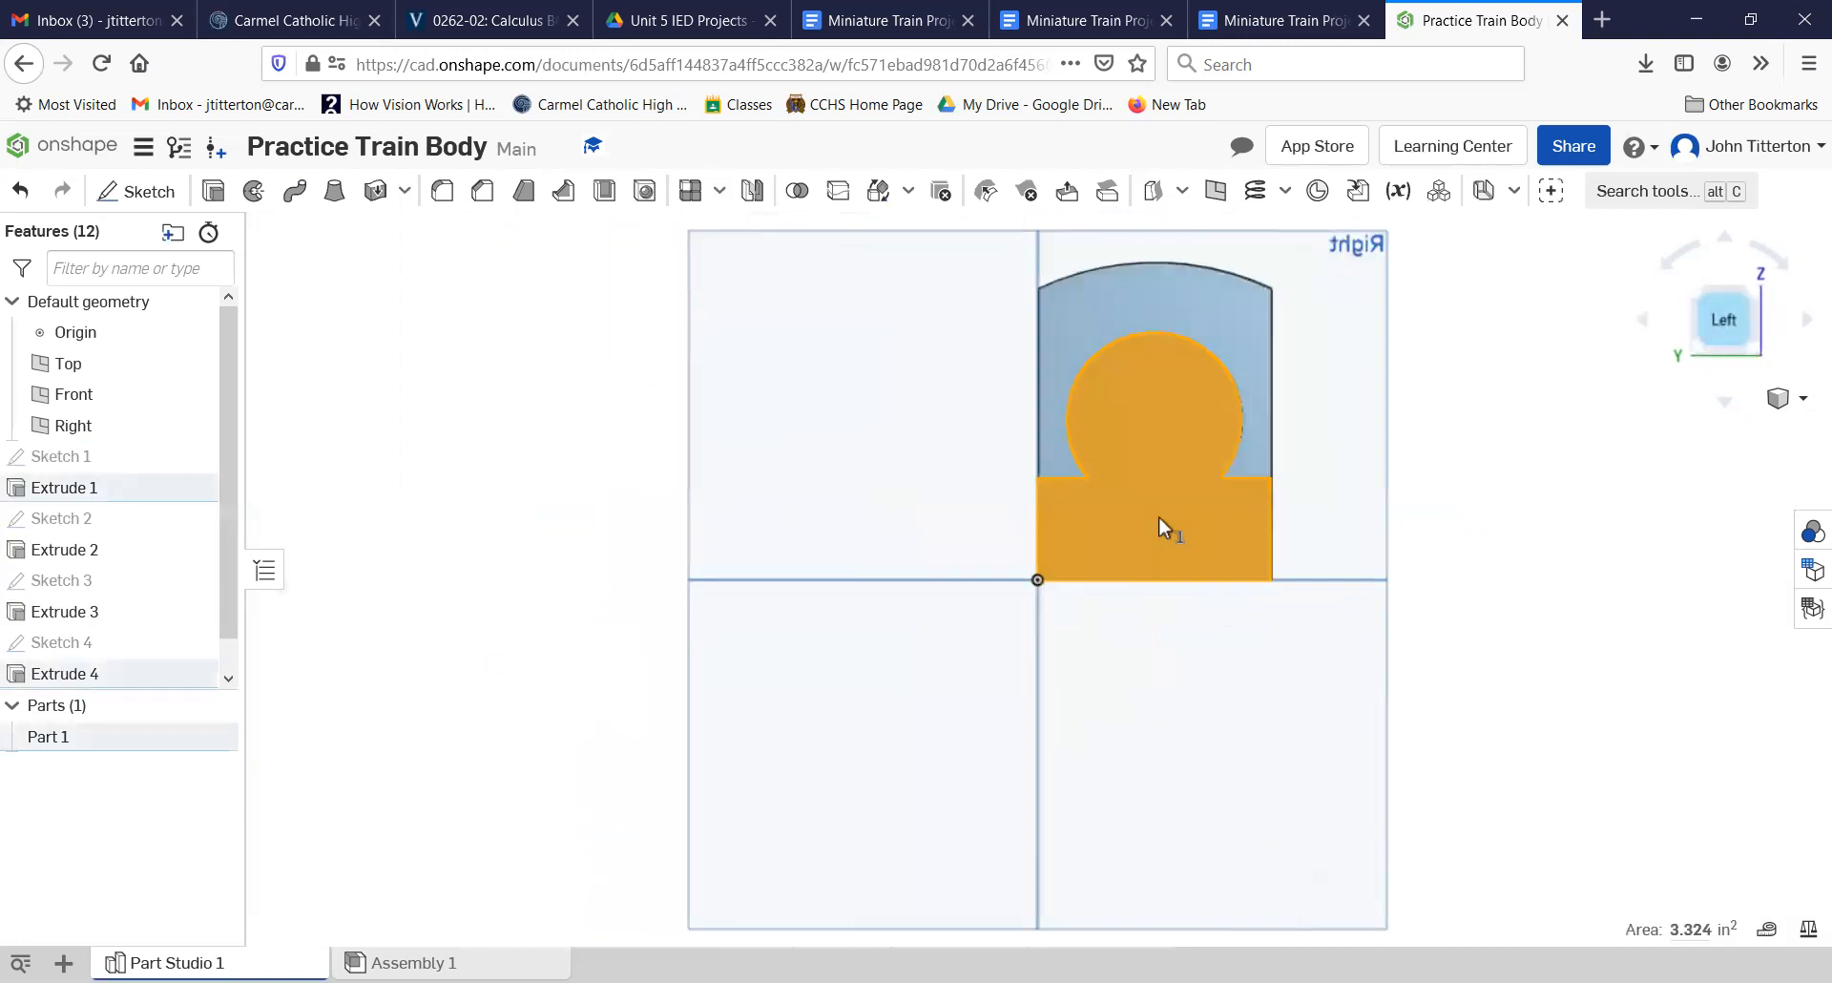
{"action": "scroll", "coordinate": [1157, 491], "scroll_direction": "up", "scroll_amount": 5}
{"action": "middle_click_drag", "start_coordinate": [1136, 511], "coordinate": [1026, 601]}
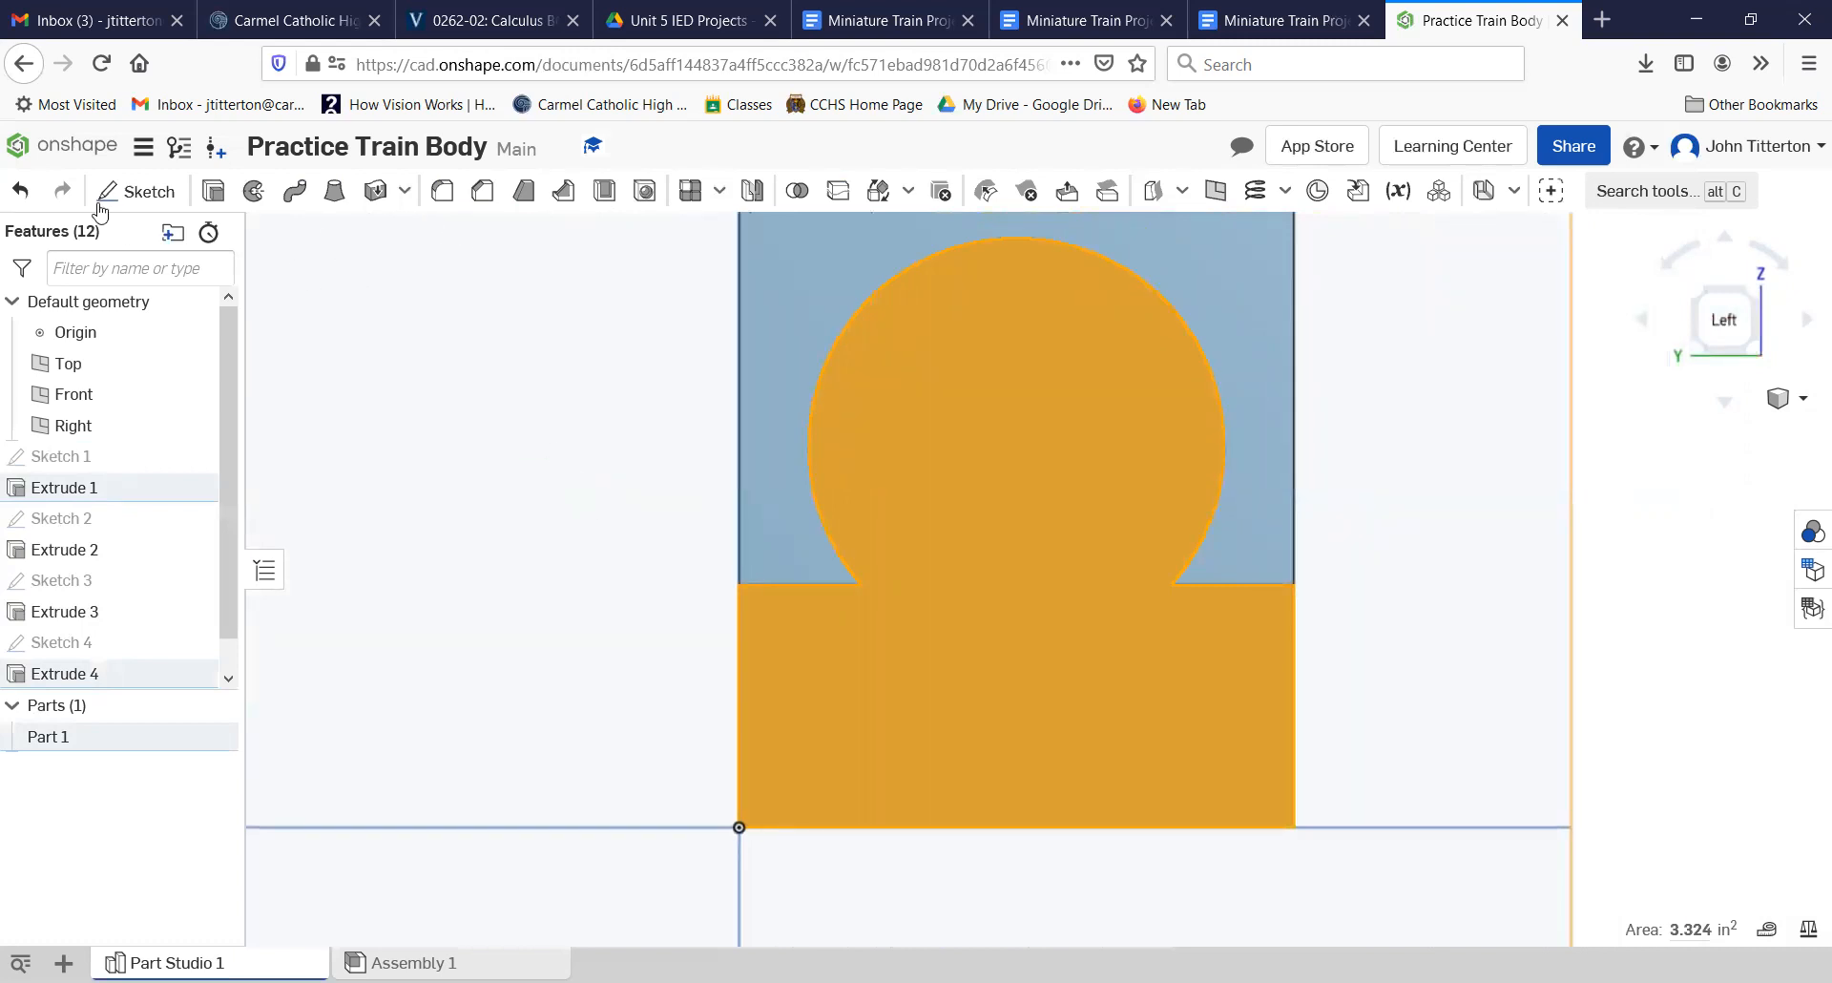
{"action": "left_click", "coordinate": [715, 582]}
{"action": "key", "text": "shift+s"}
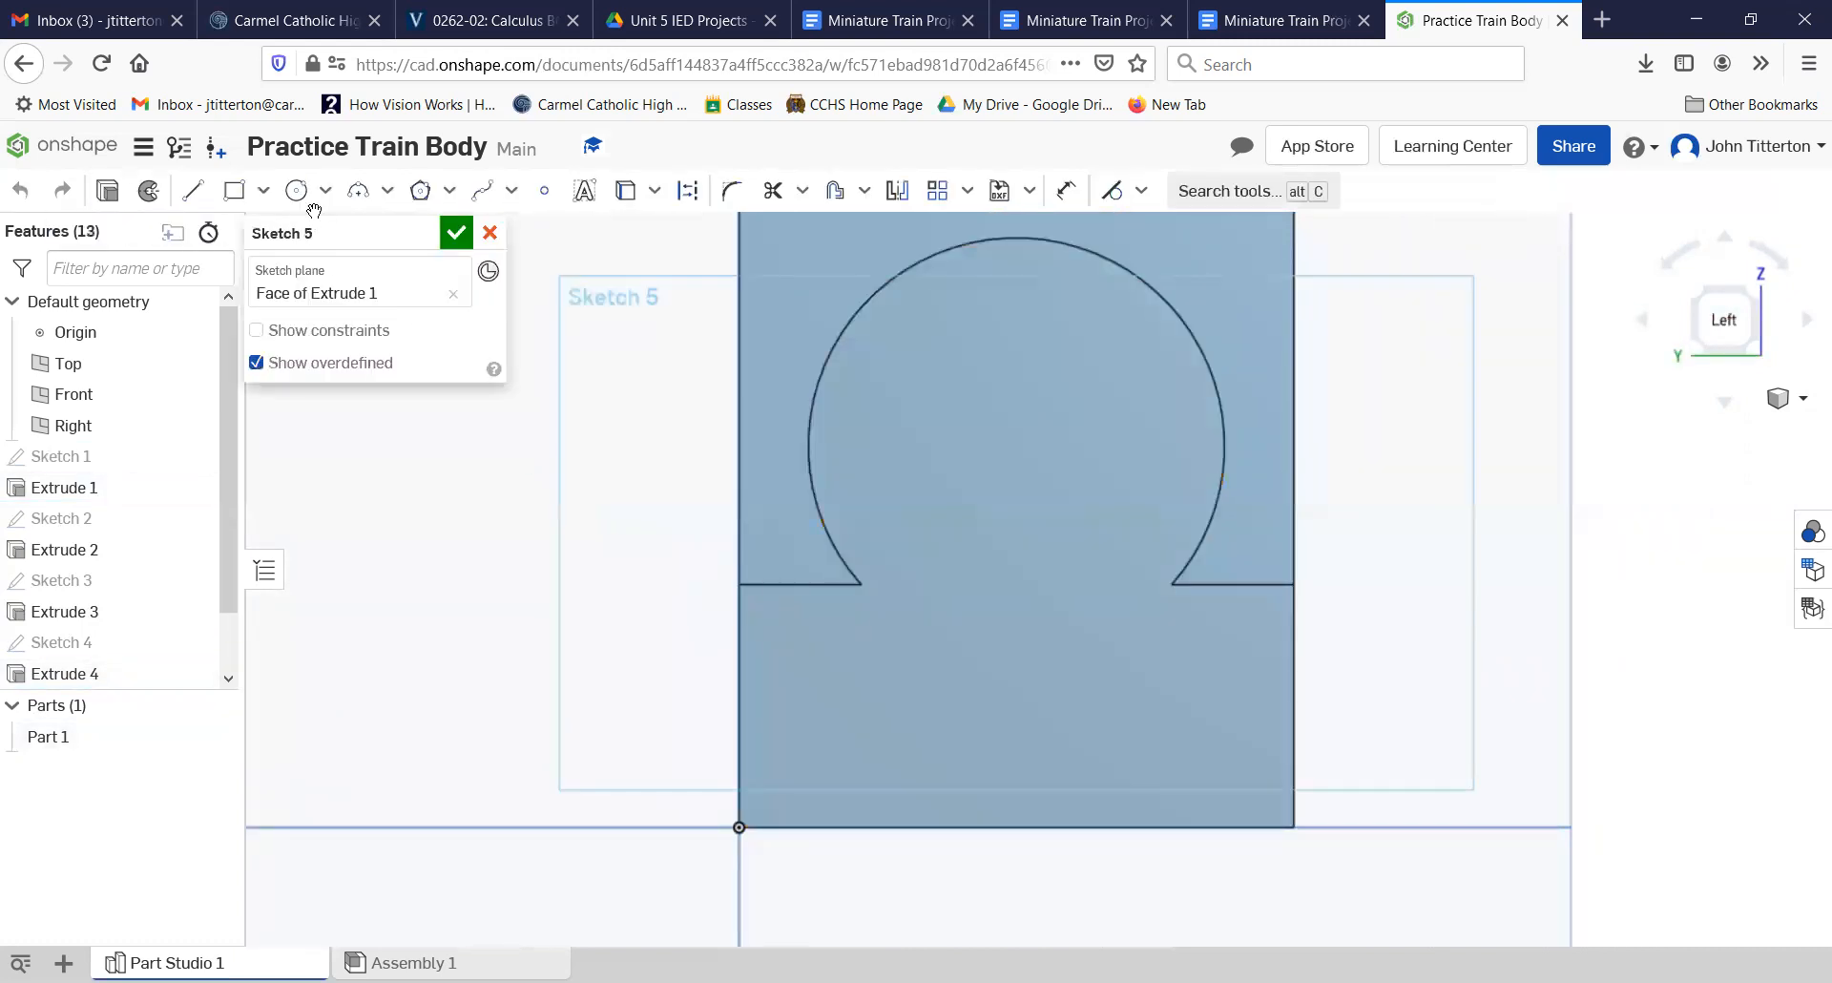
Step: Sketch a circle with a diameter of 0.125 in below the boiler, vertically aligned with the midpoint of the face's bottom edge
{"action": "left_click", "coordinate": [297, 191]}
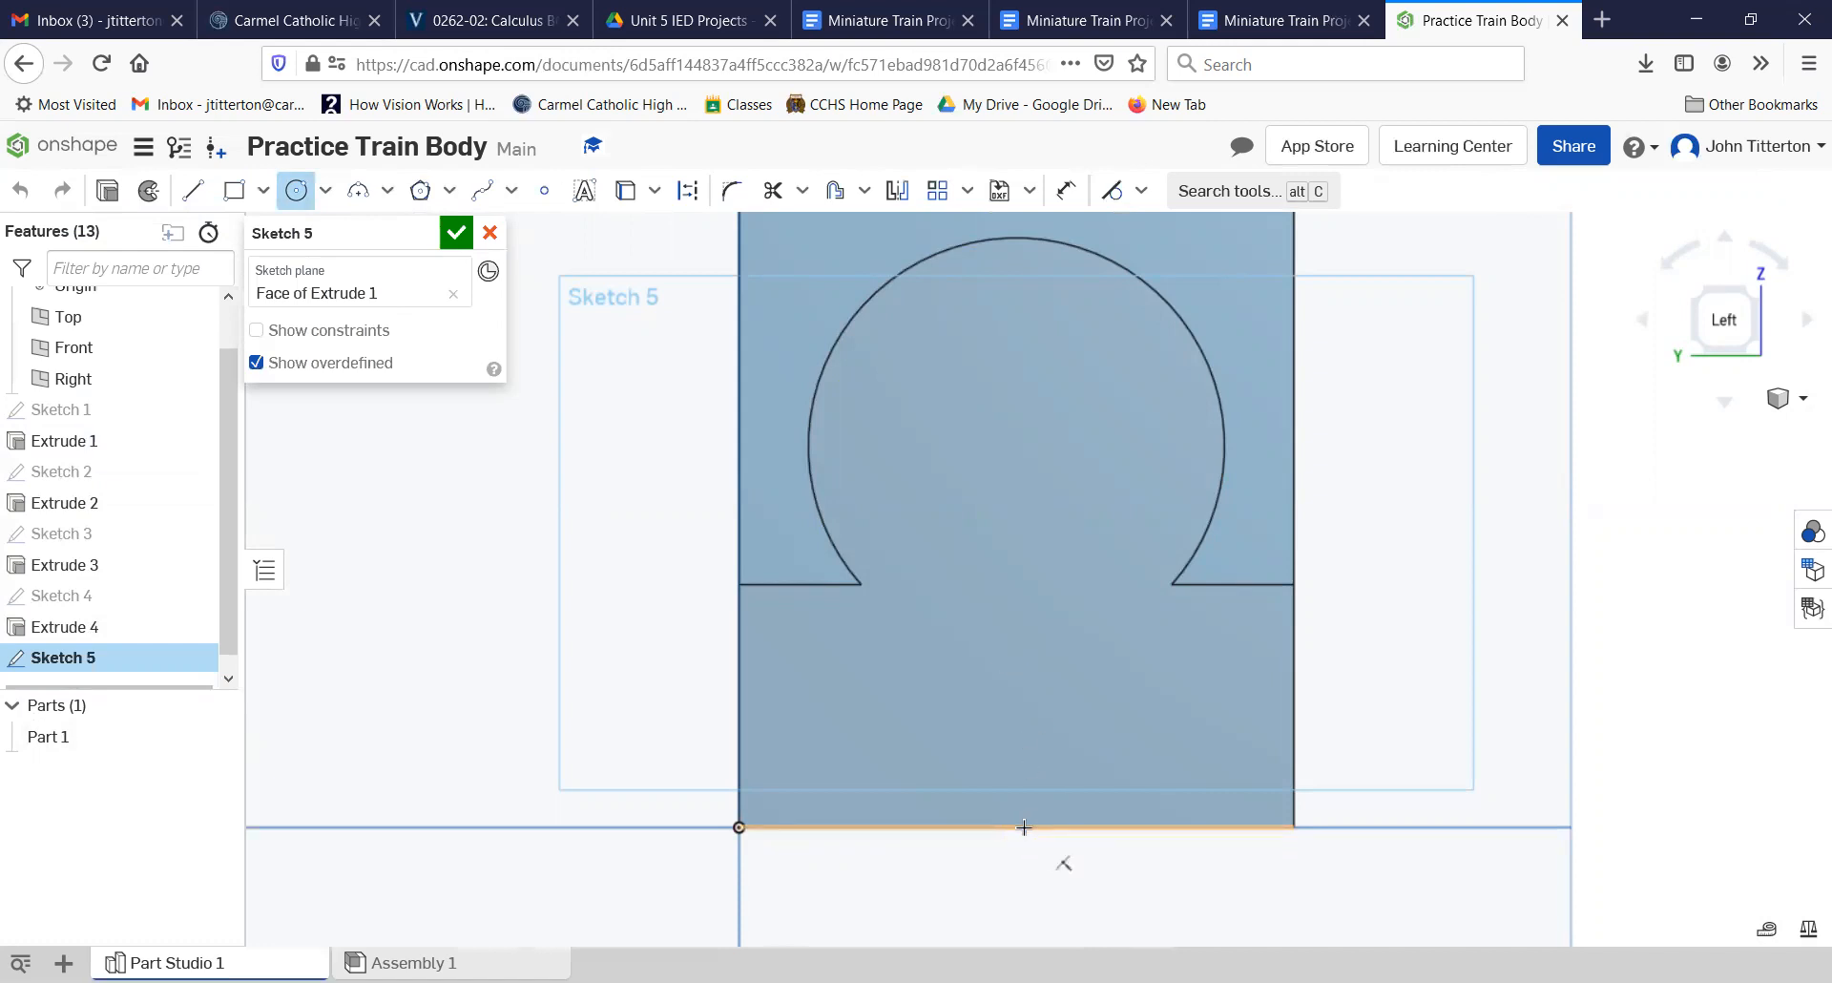
{"action": "left_click", "coordinate": [1012, 660]}
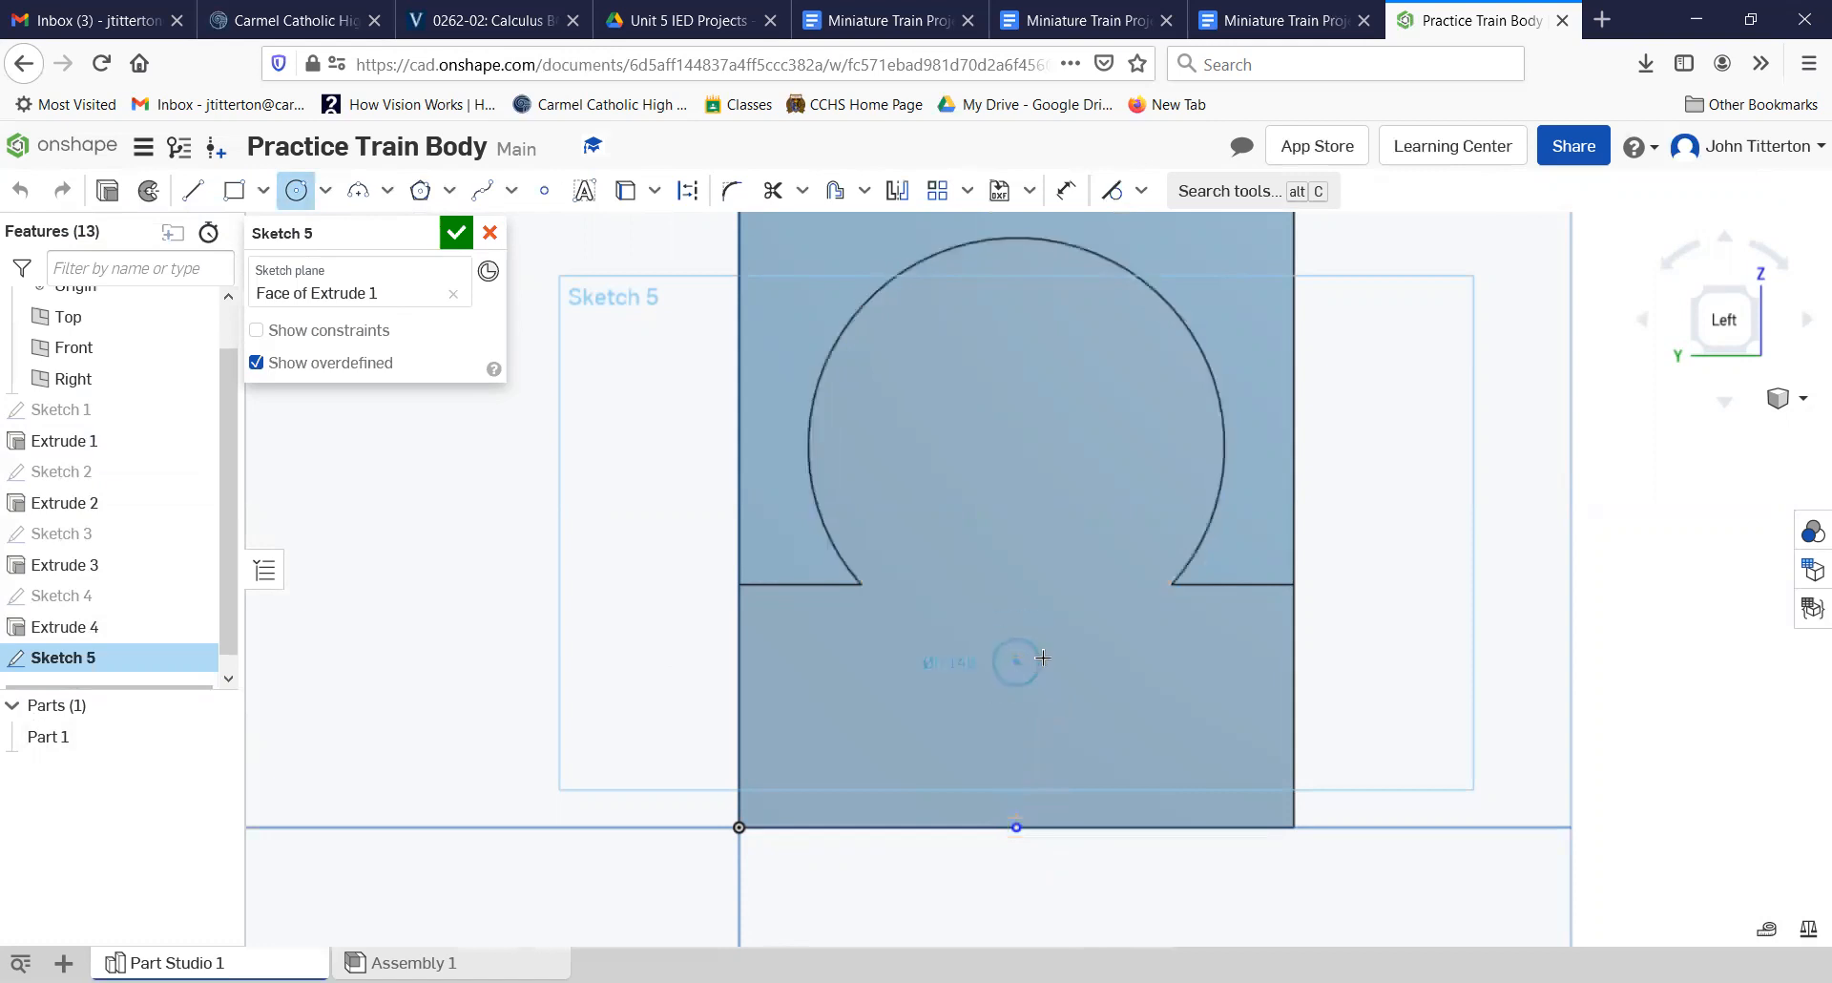
{"action": "left_click", "coordinate": [1043, 658]}
{"action": "type", "text": "."}
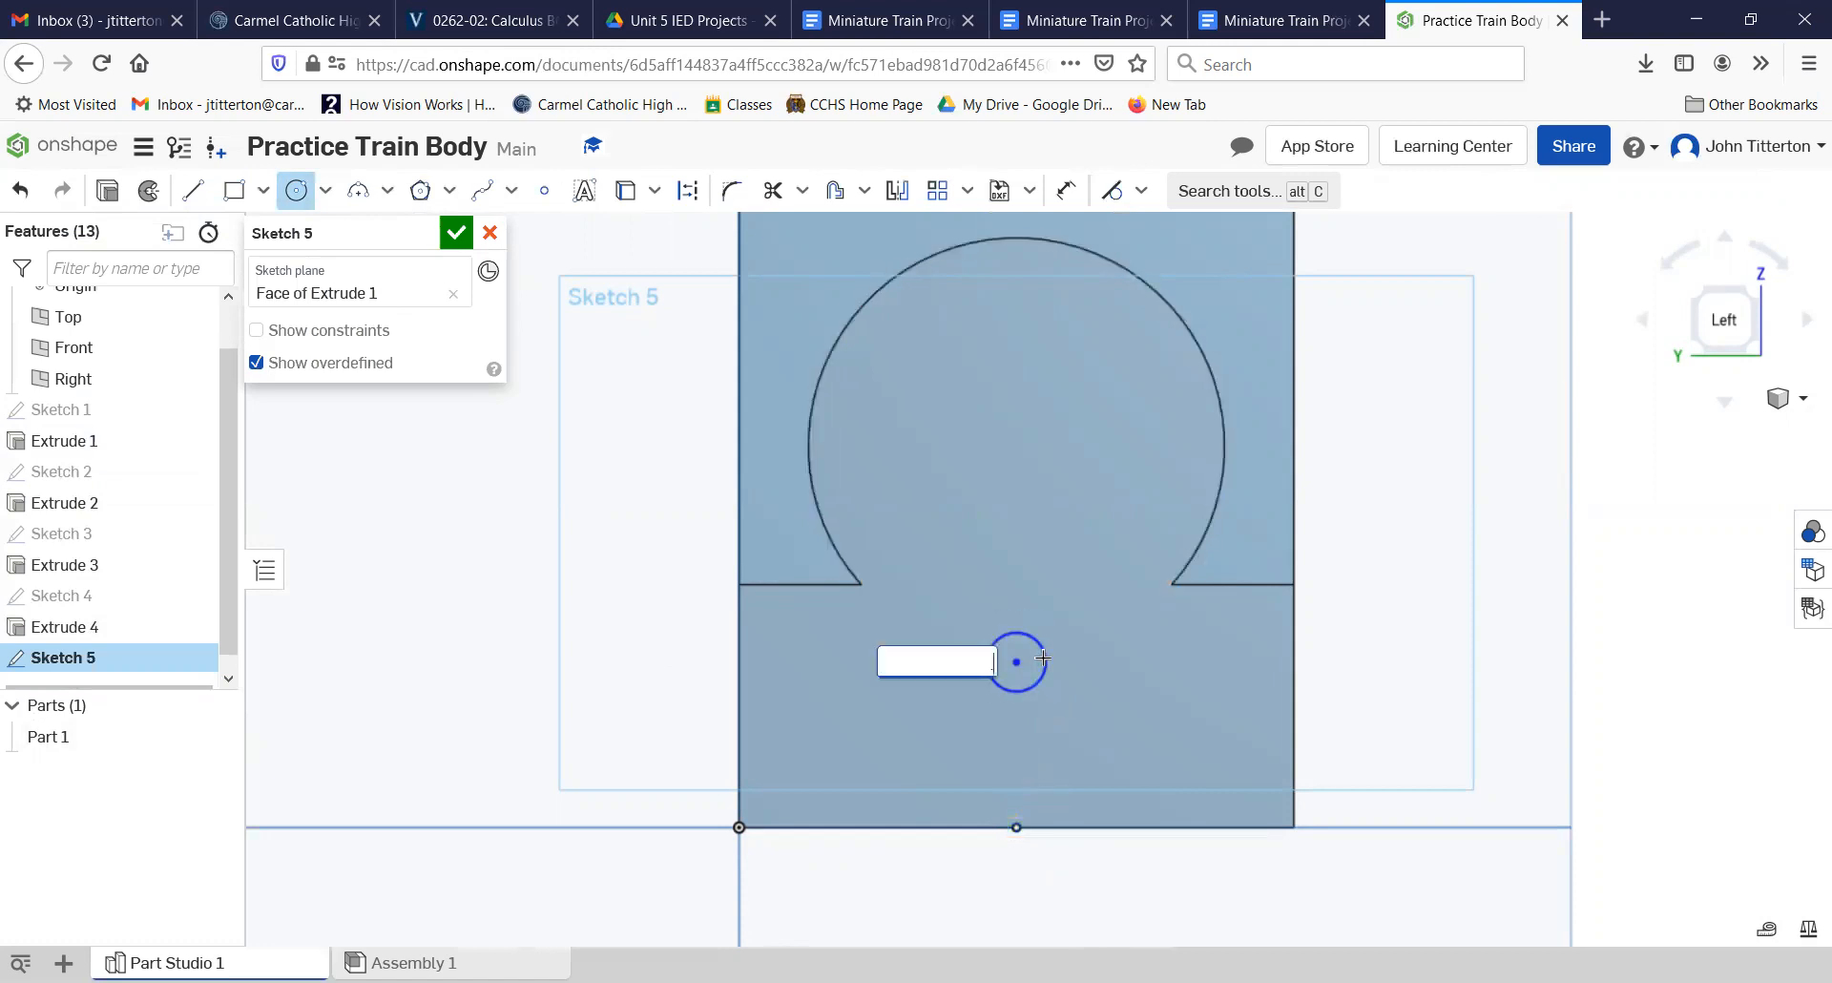
{"action": "type", "text": "125"}
{"action": "key", "text": "Return"}
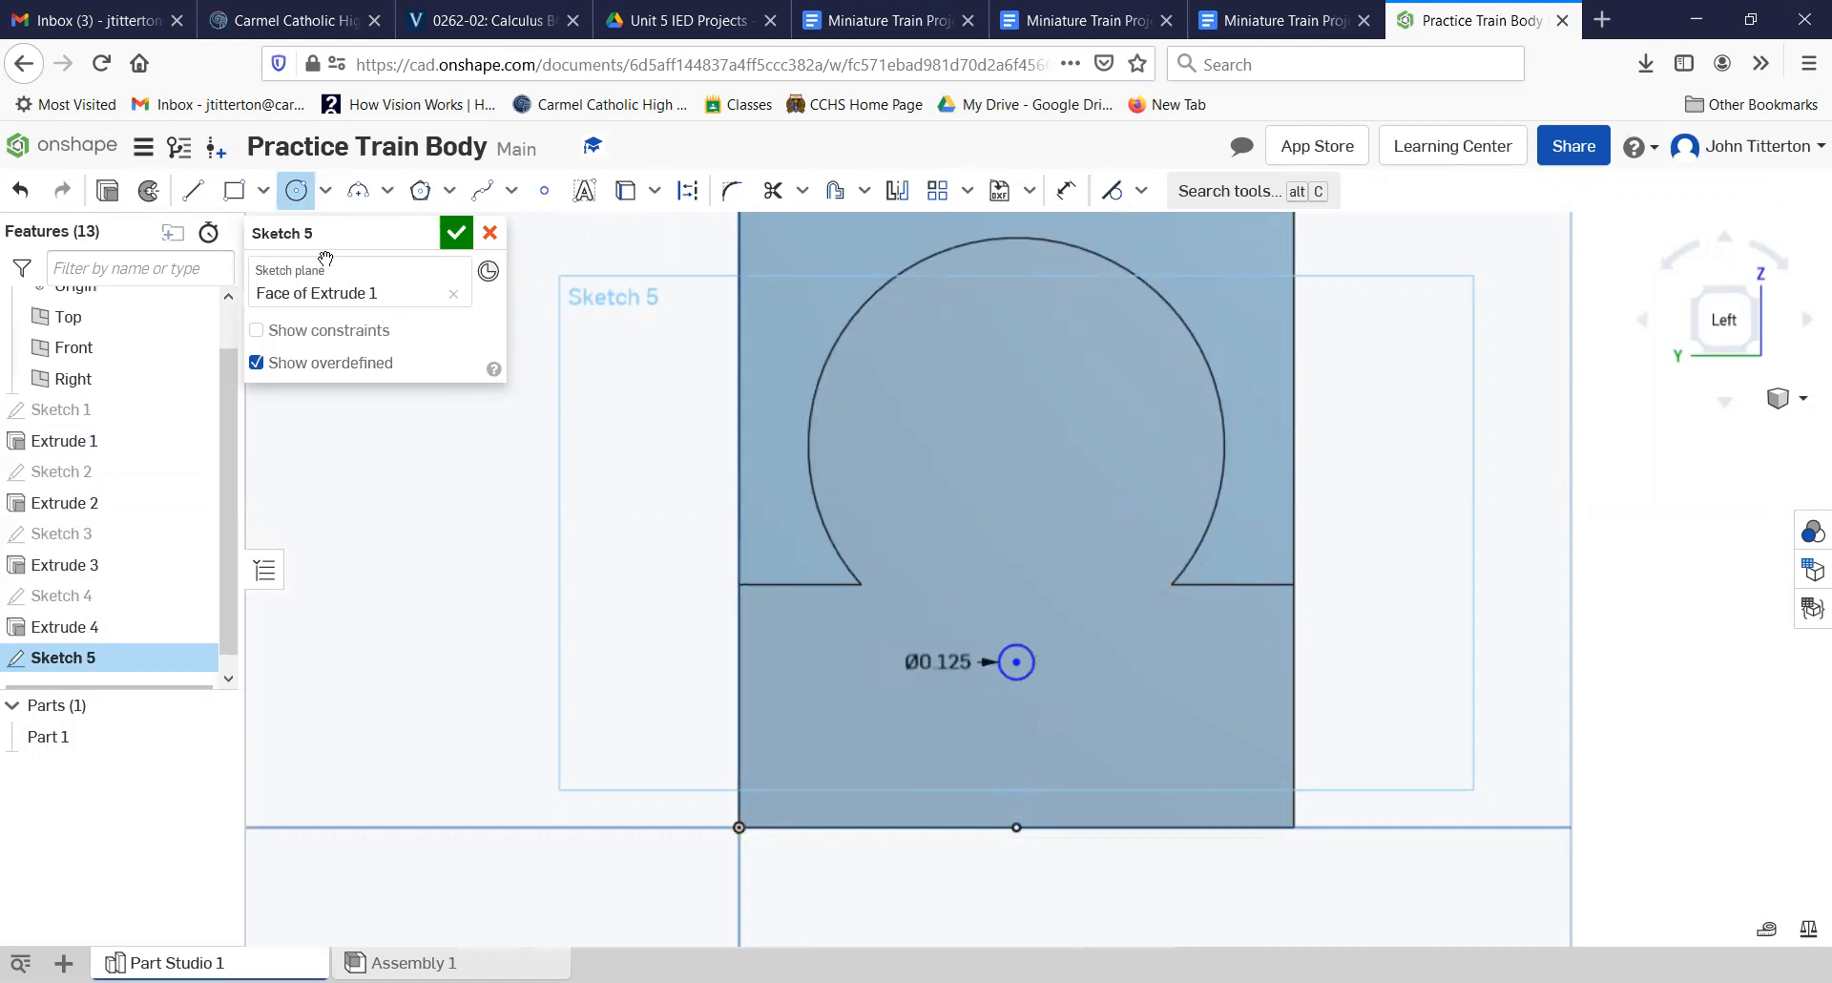
Step: Sketch two more 0.125 in diameter circles, horizontally aligned near the bottom edge, one on each side of the upper circle
{"action": "left_click", "coordinate": [894, 757]}
{"action": "type", "text": ".125"}
{"action": "key", "text": "Return"}
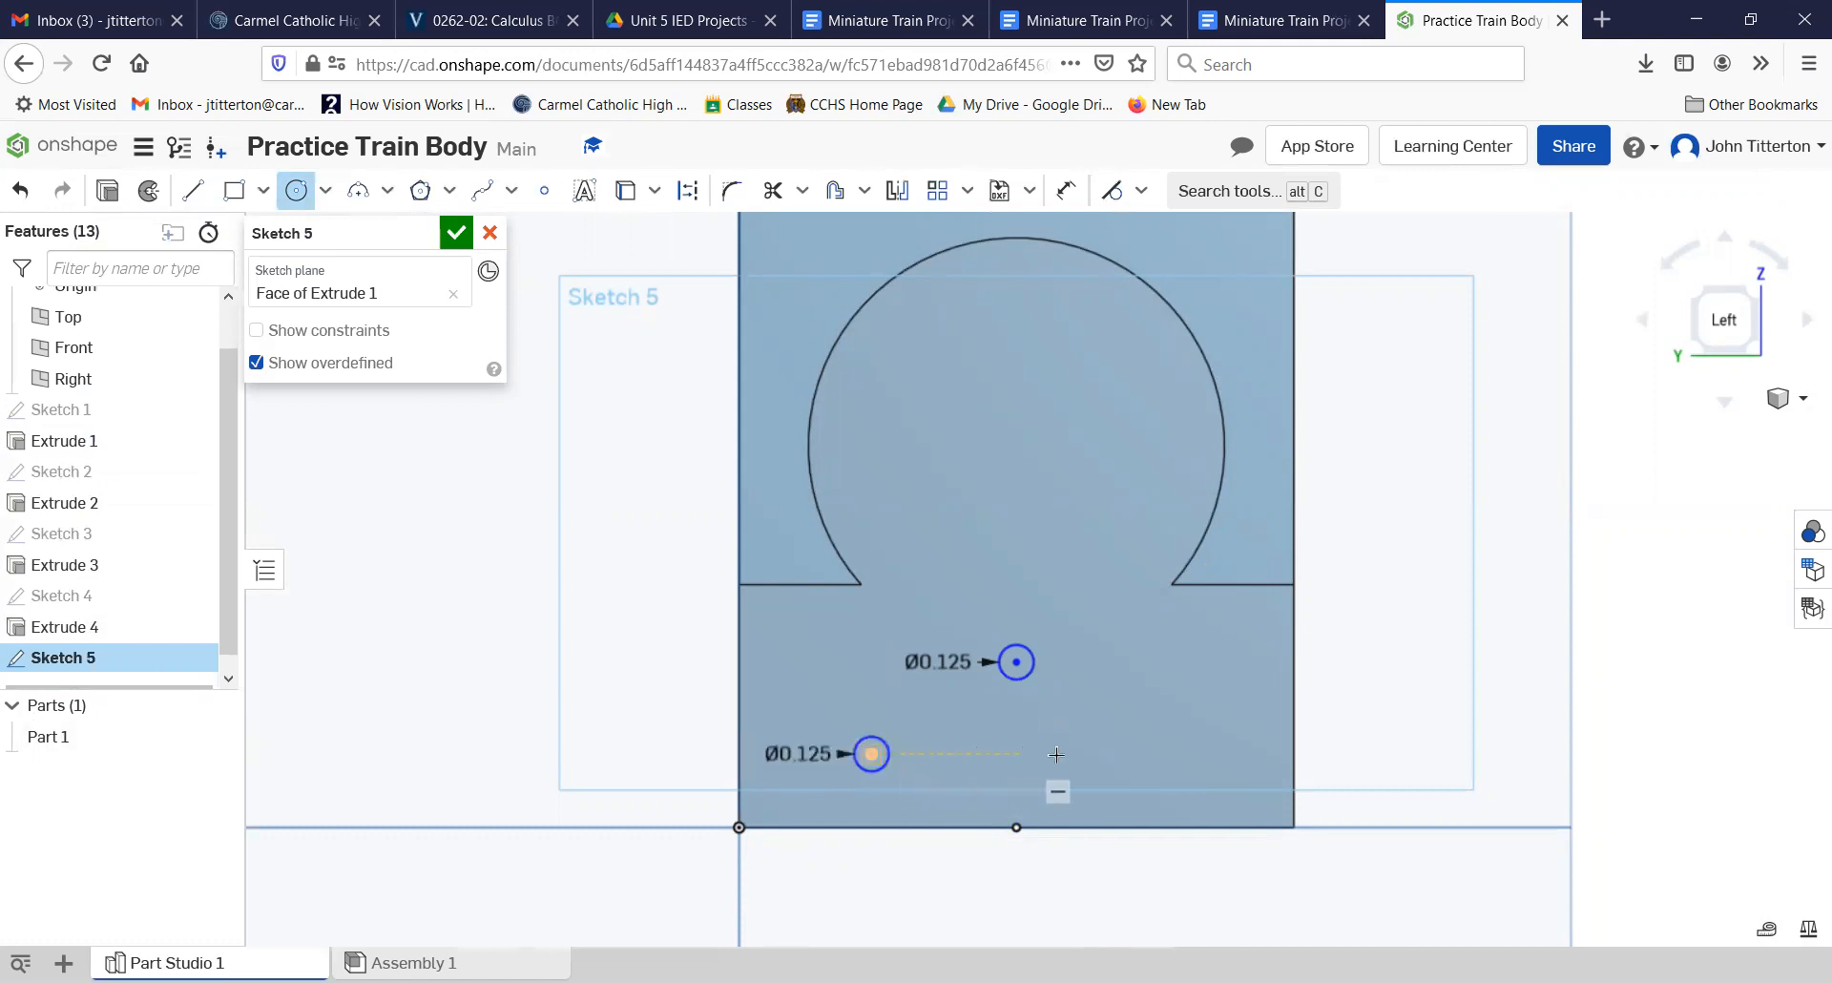
{"action": "left_click", "coordinate": [1133, 754]}
{"action": "type", "text": ".125"}
{"action": "key", "text": "Return"}
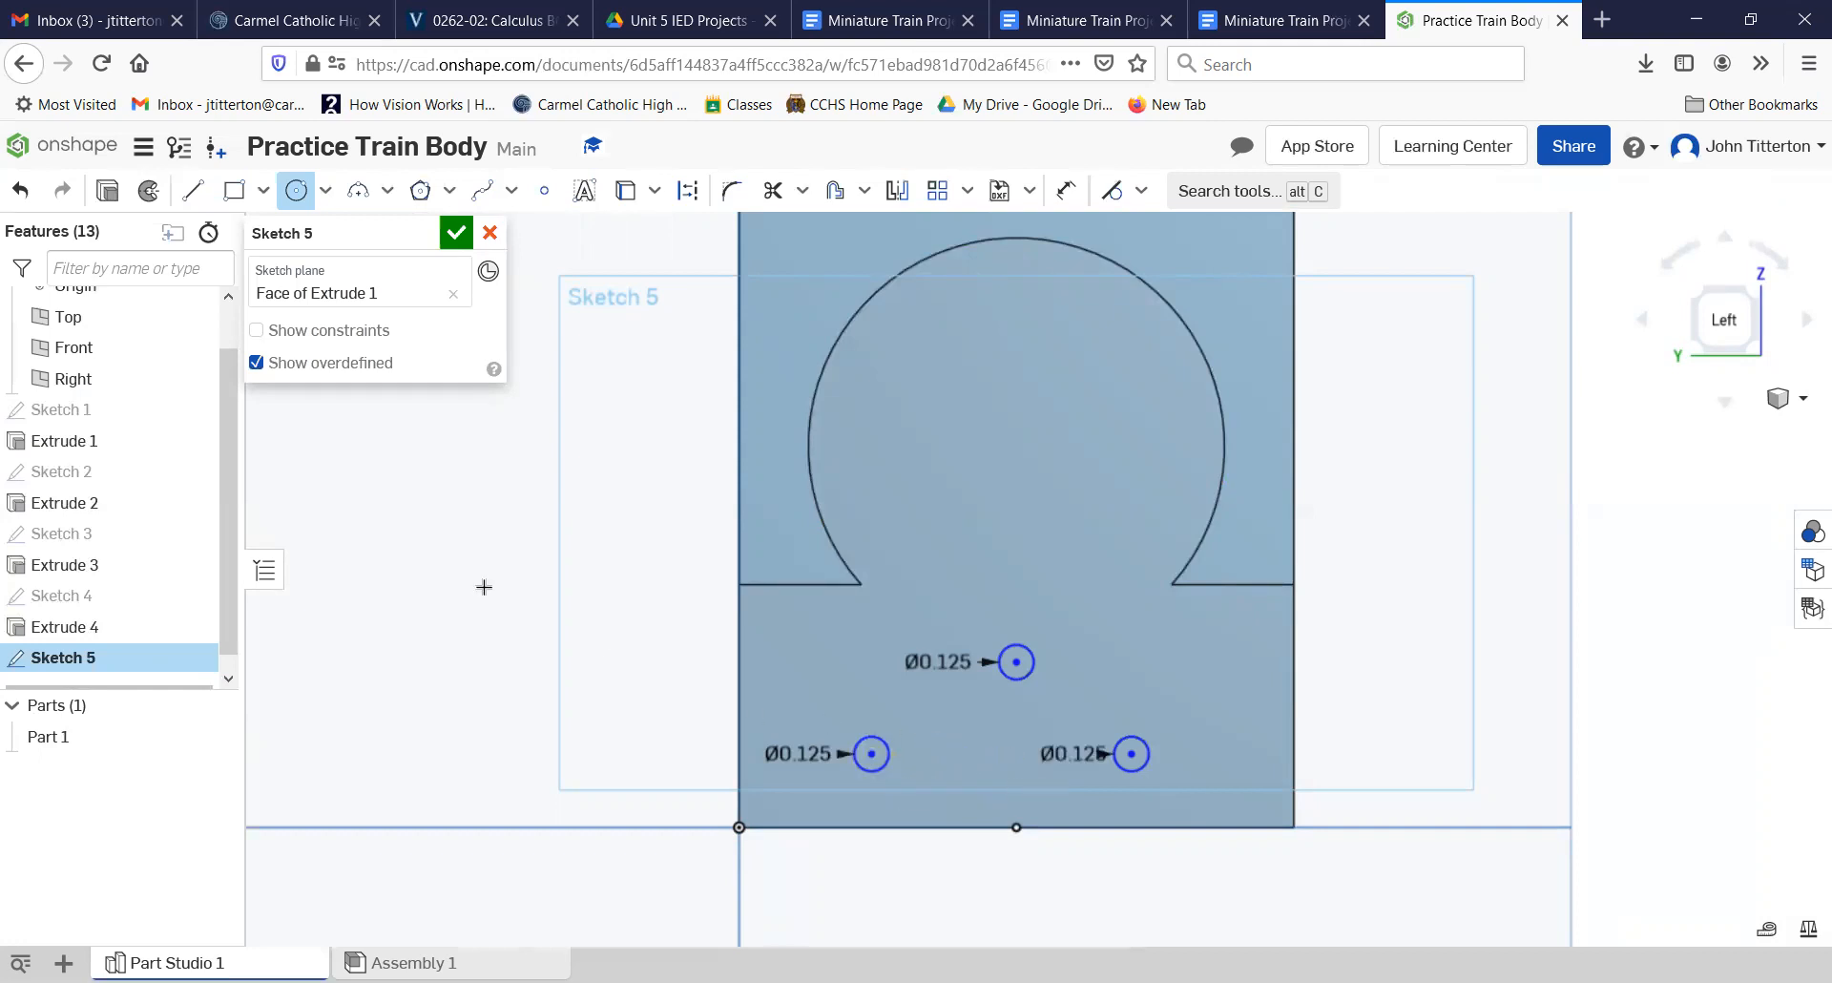
Step: Dimension the lower left circle's center 0.125 in above the bottom edge of the face
{"action": "left_click", "coordinate": [1084, 191]}
{"action": "left_click", "coordinate": [865, 760]}
{"action": "left_click", "coordinate": [821, 826]}
{"action": "left_click", "coordinate": [431, 794]}
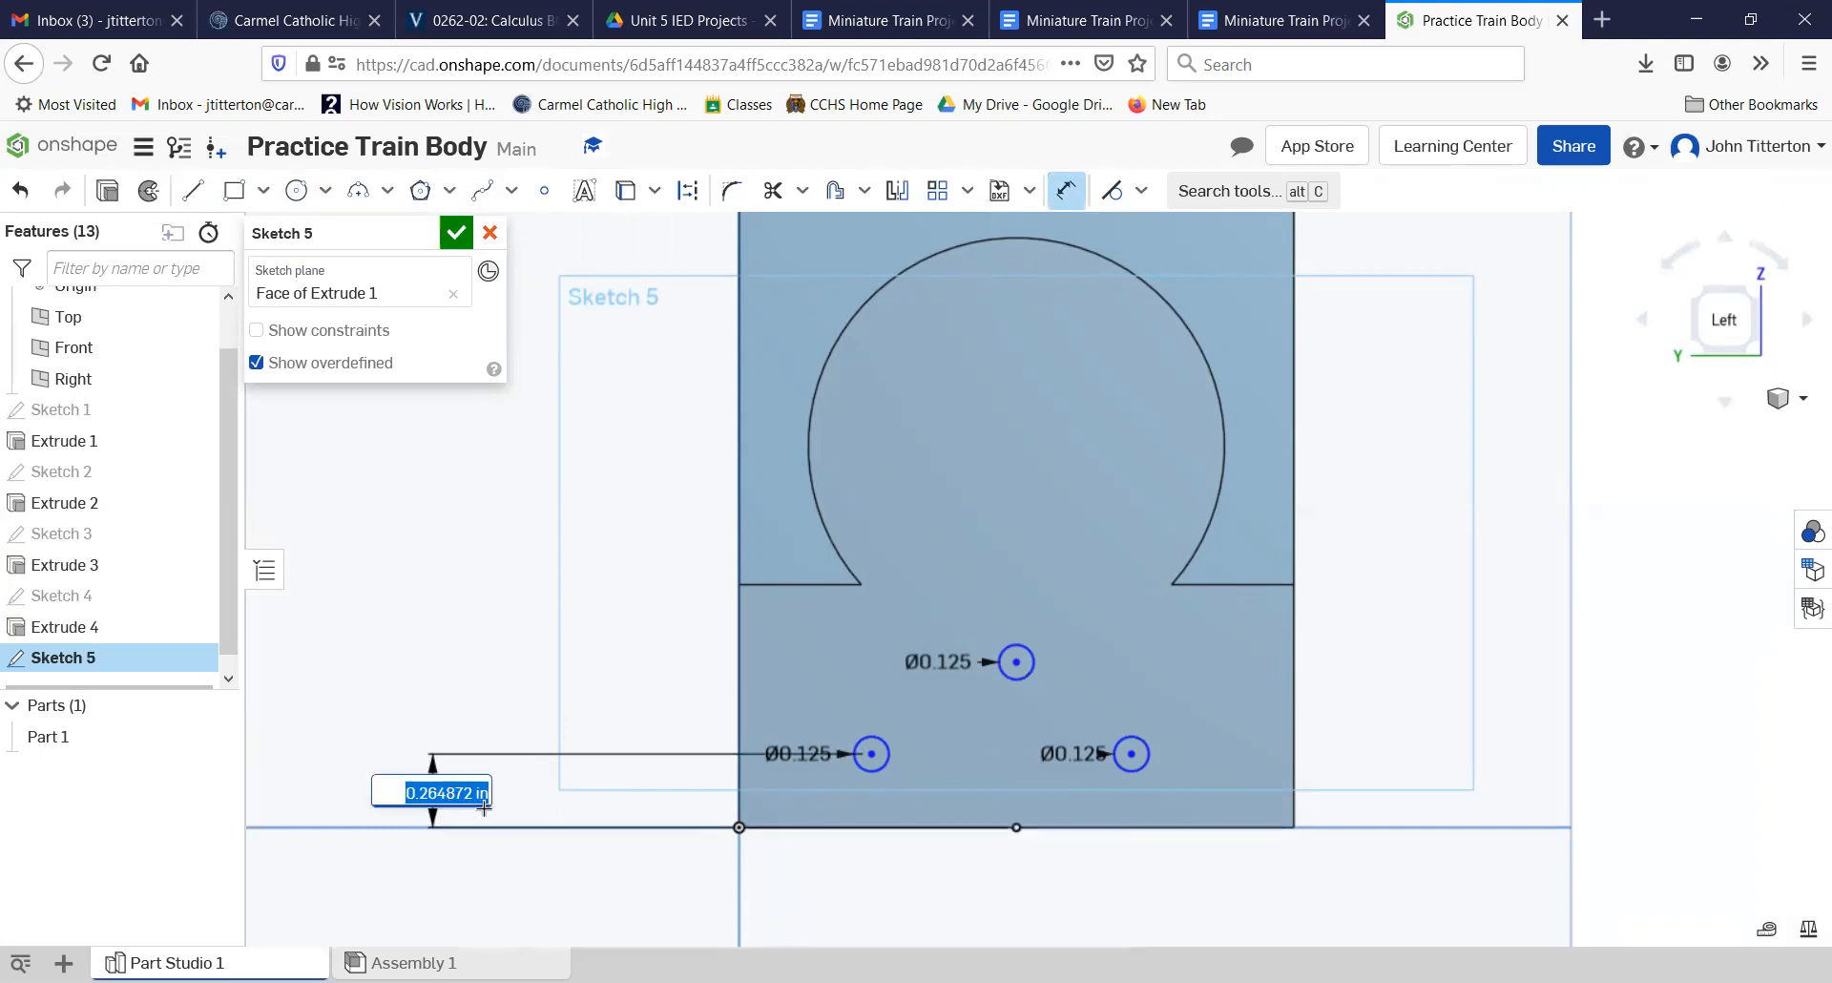
{"action": "key", "text": "BackSpace"}
{"action": "type", "text": ".125"}
{"action": "key", "text": "Return"}
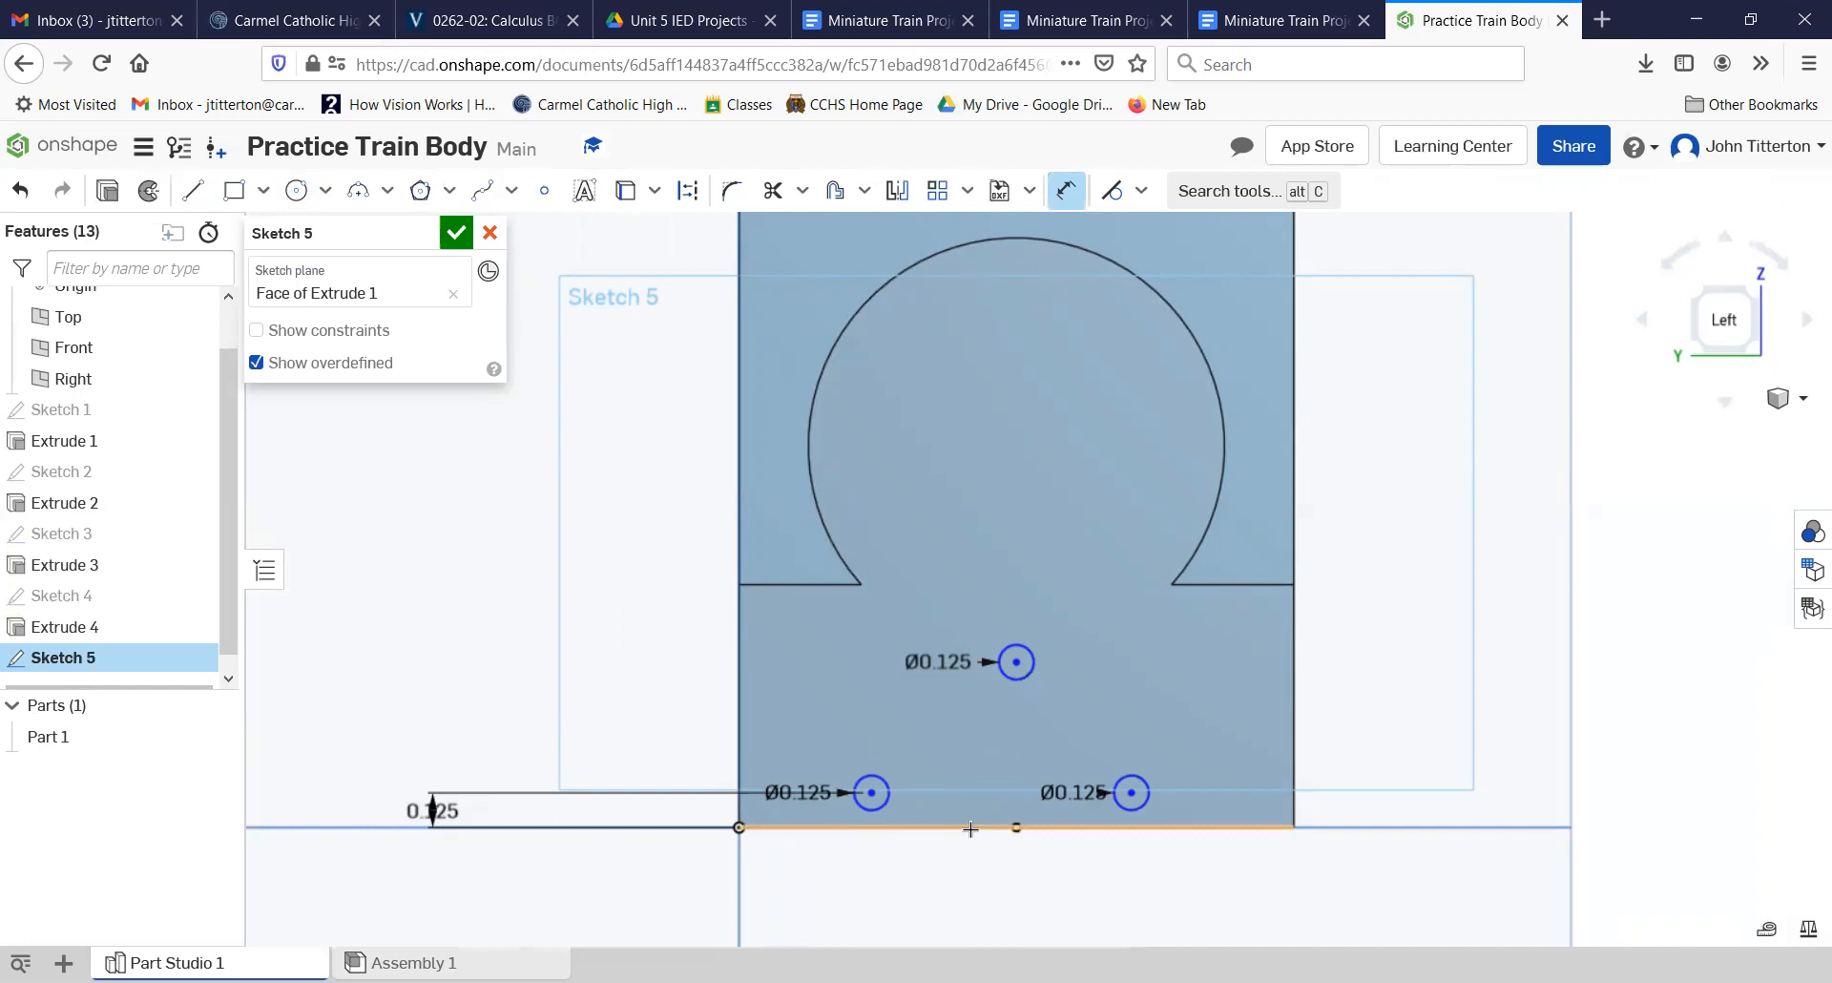
Step: Dimension the upper middle circle's center 0.625 in above the bottom edge of the face
{"action": "left_click", "coordinate": [1016, 661]}
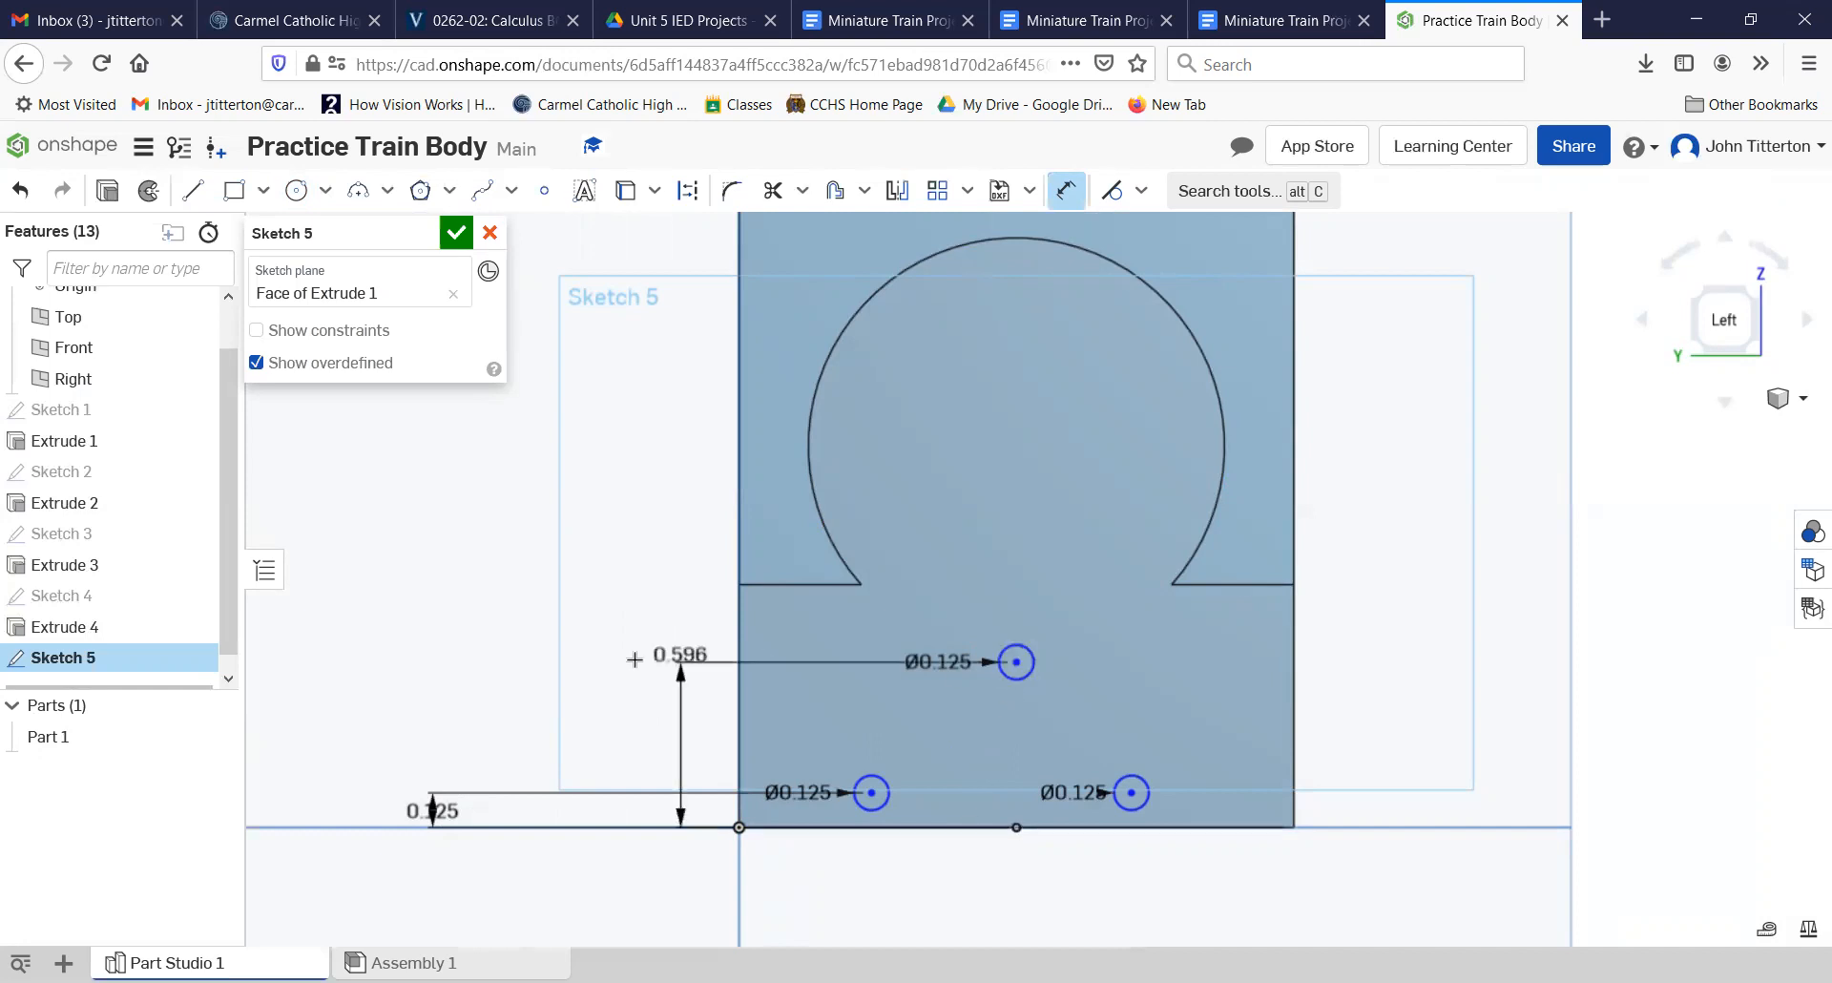
{"action": "left_click", "coordinate": [589, 733]}
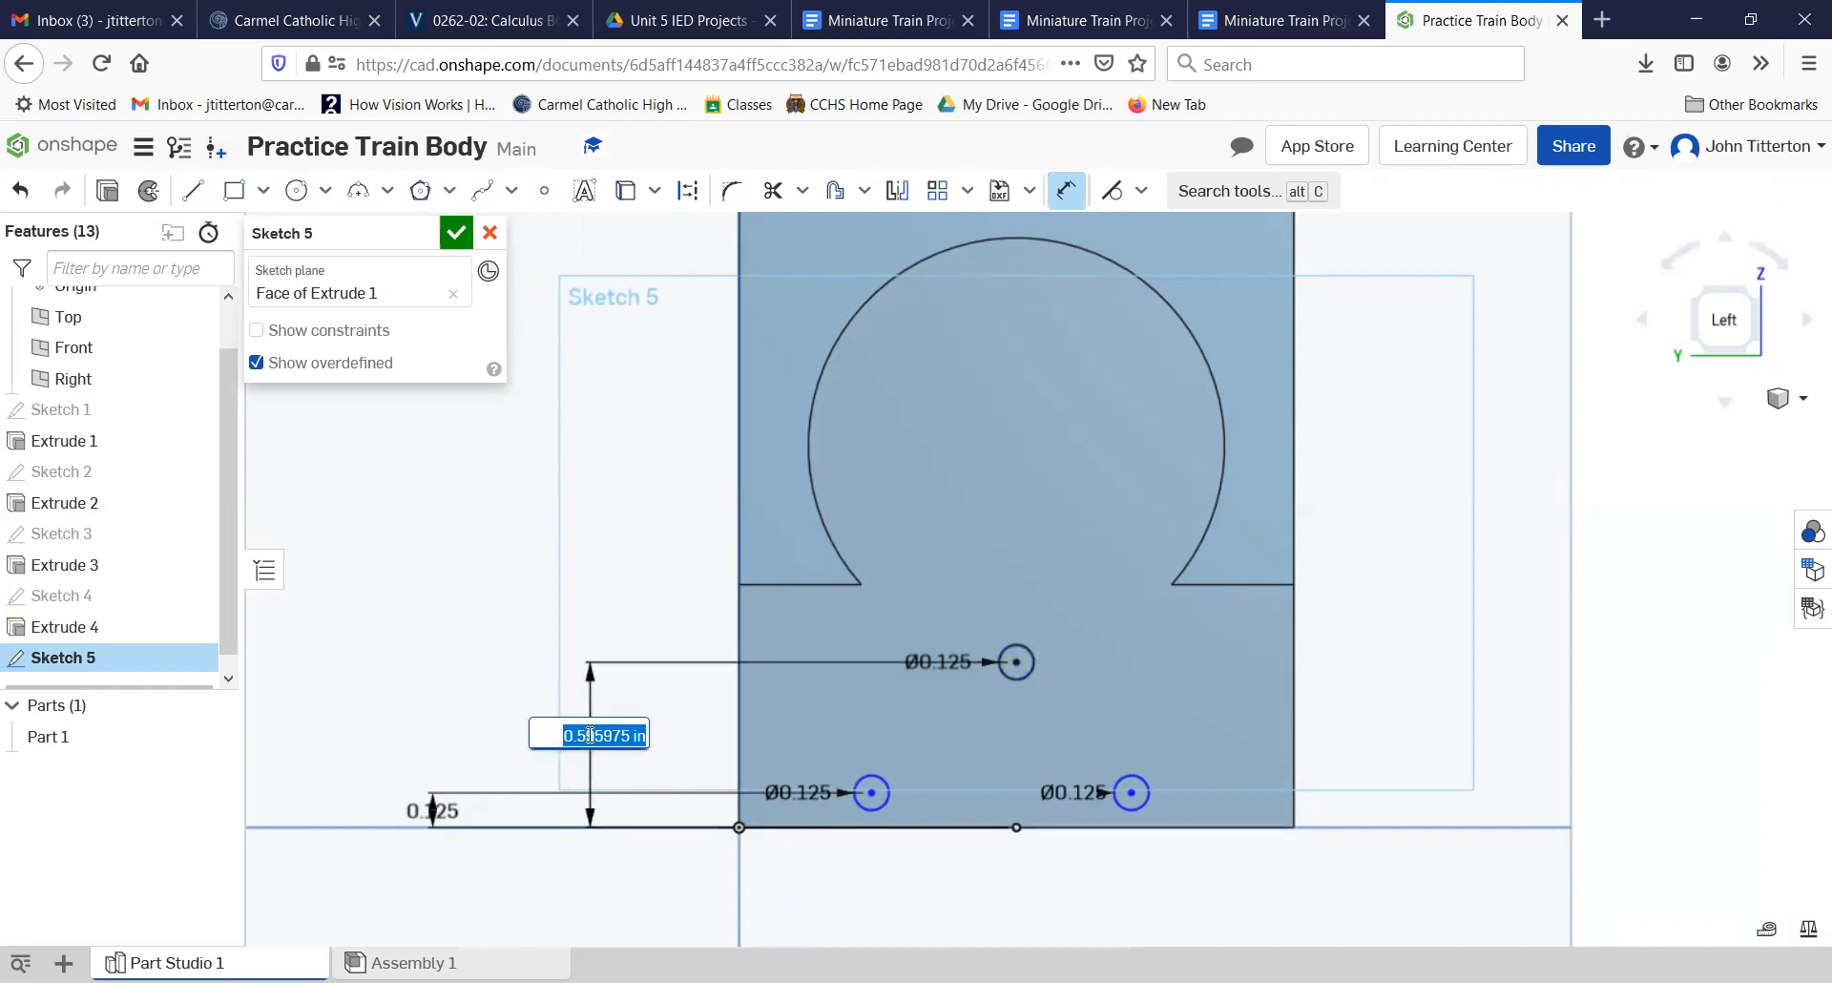
{"action": "key", "text": "BackSpace"}
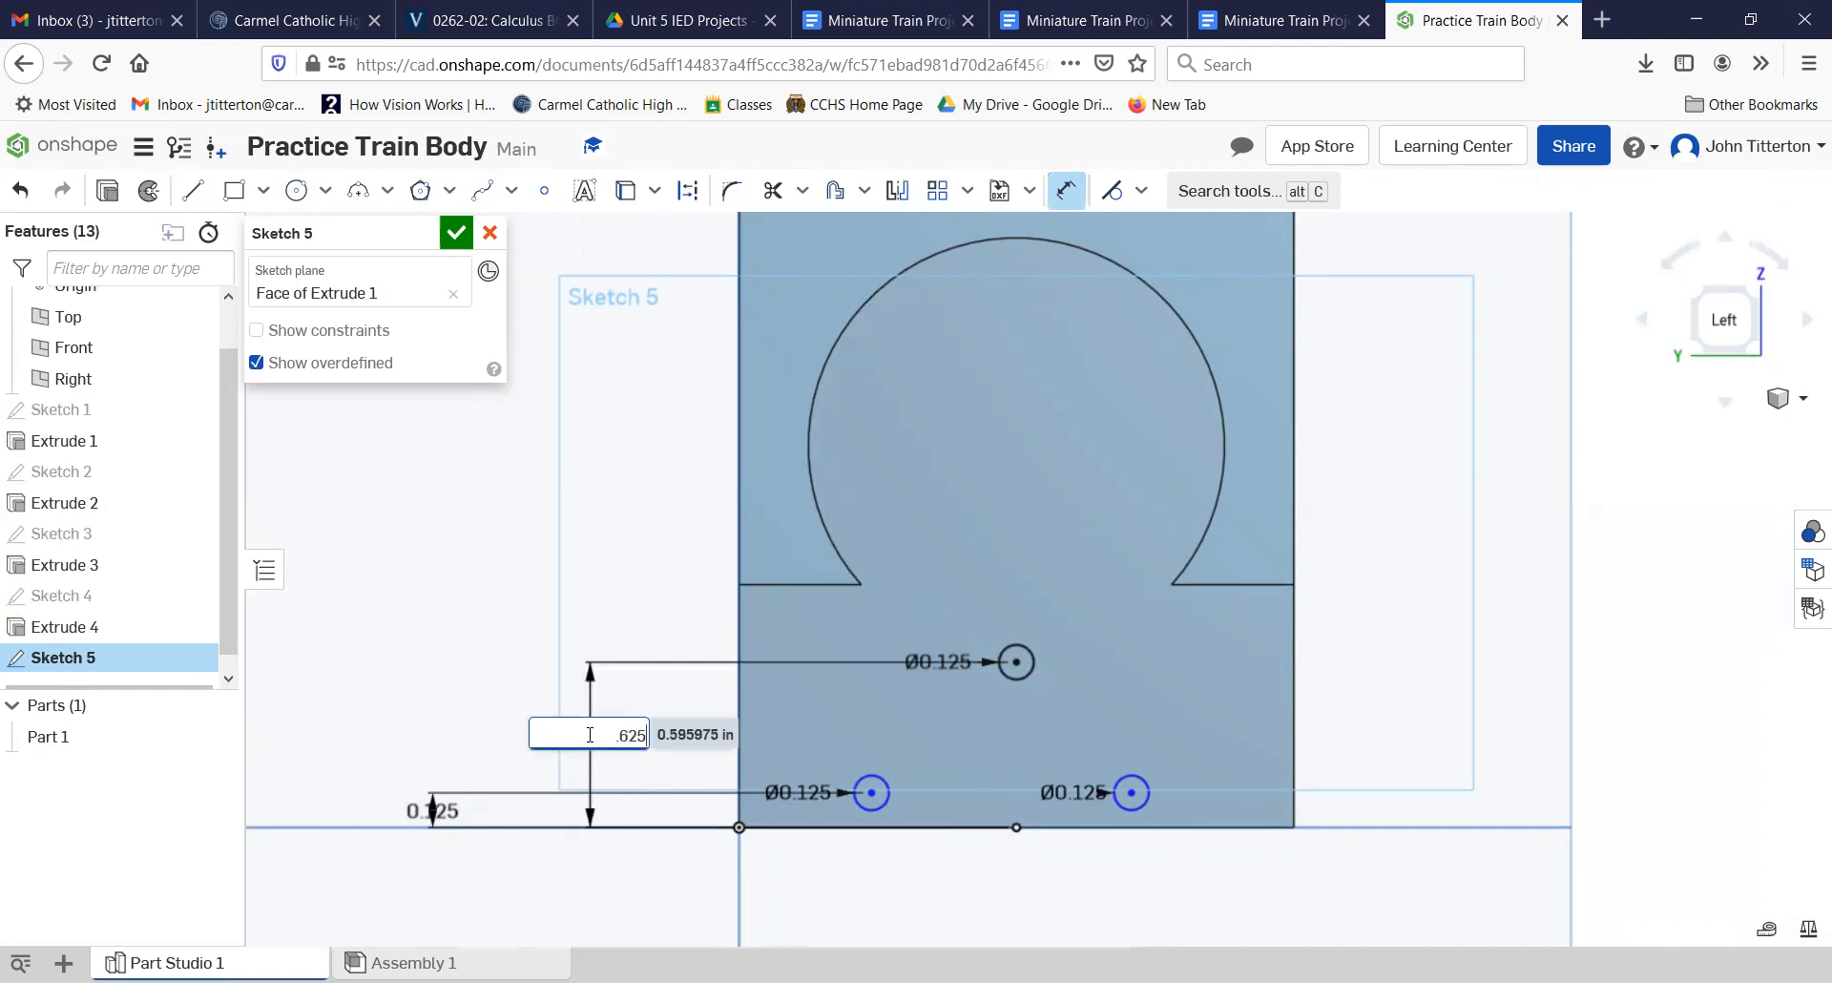
{"action": "type", "text": ".625"}
{"action": "key", "text": "Return"}
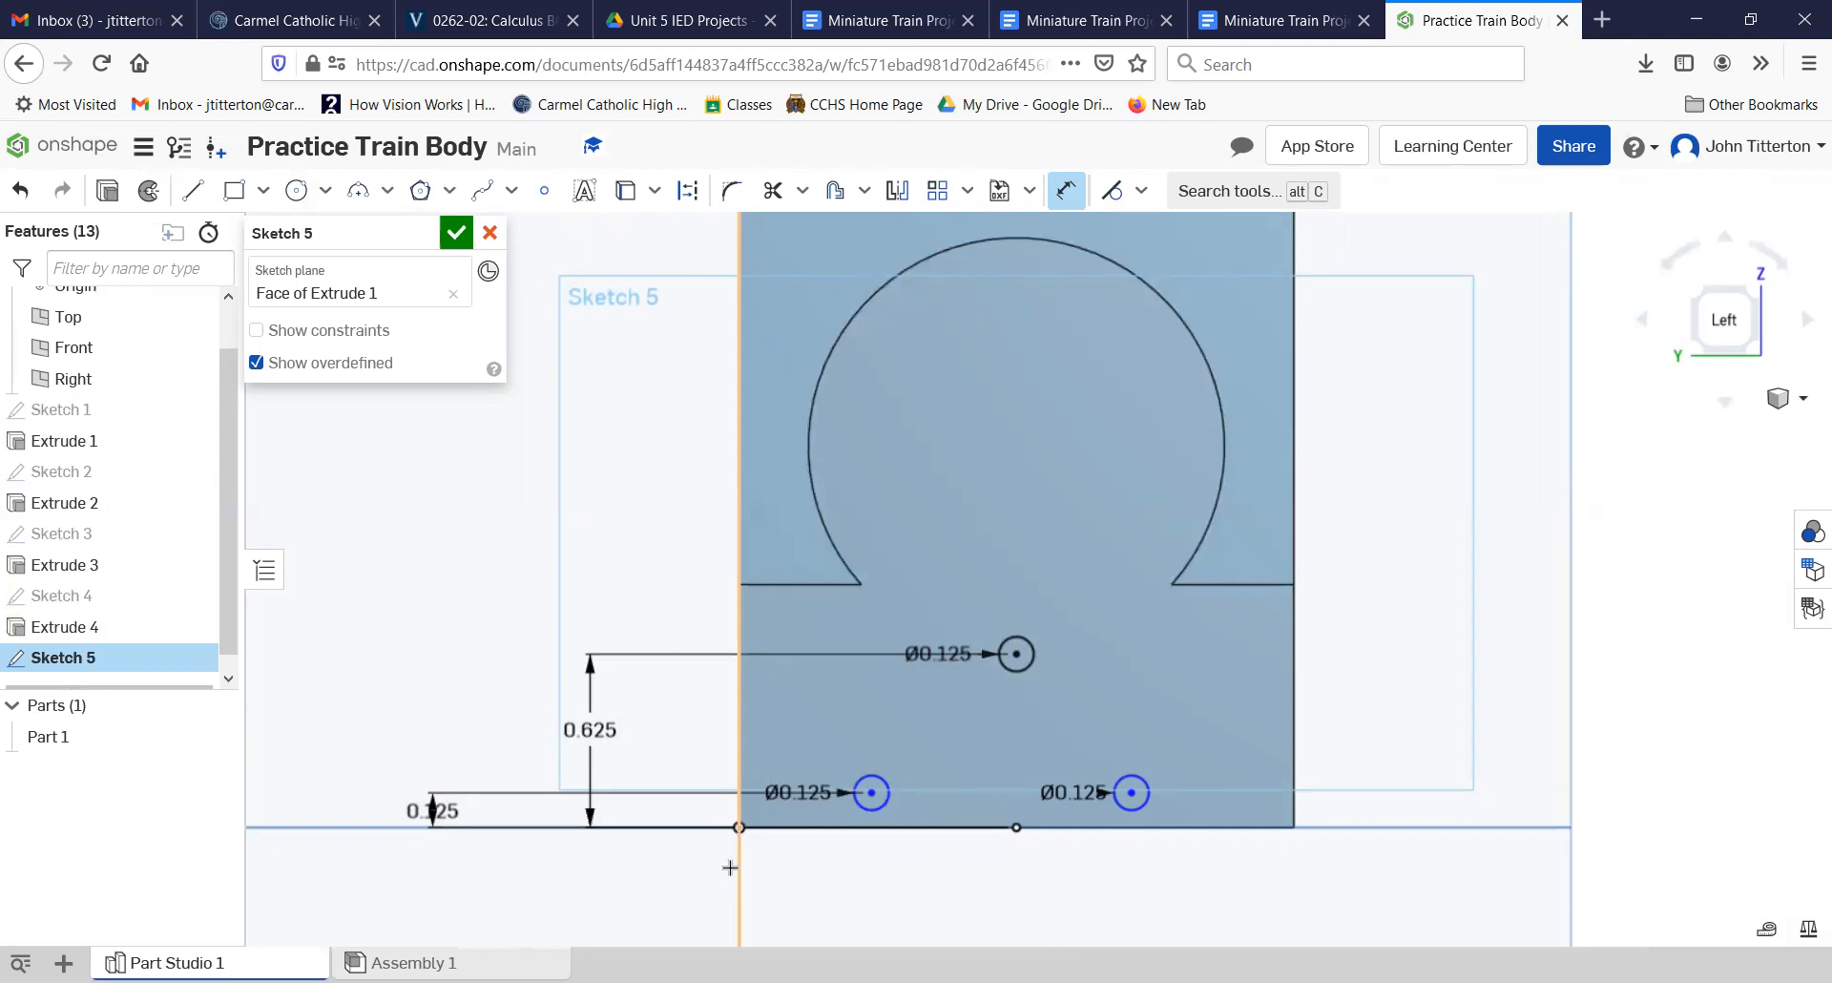
Step: Dimension the lower left circle's center 0.375 in from the left vertical edge of the face
{"action": "left_click", "coordinate": [871, 791]}
{"action": "left_click", "coordinate": [801, 887]}
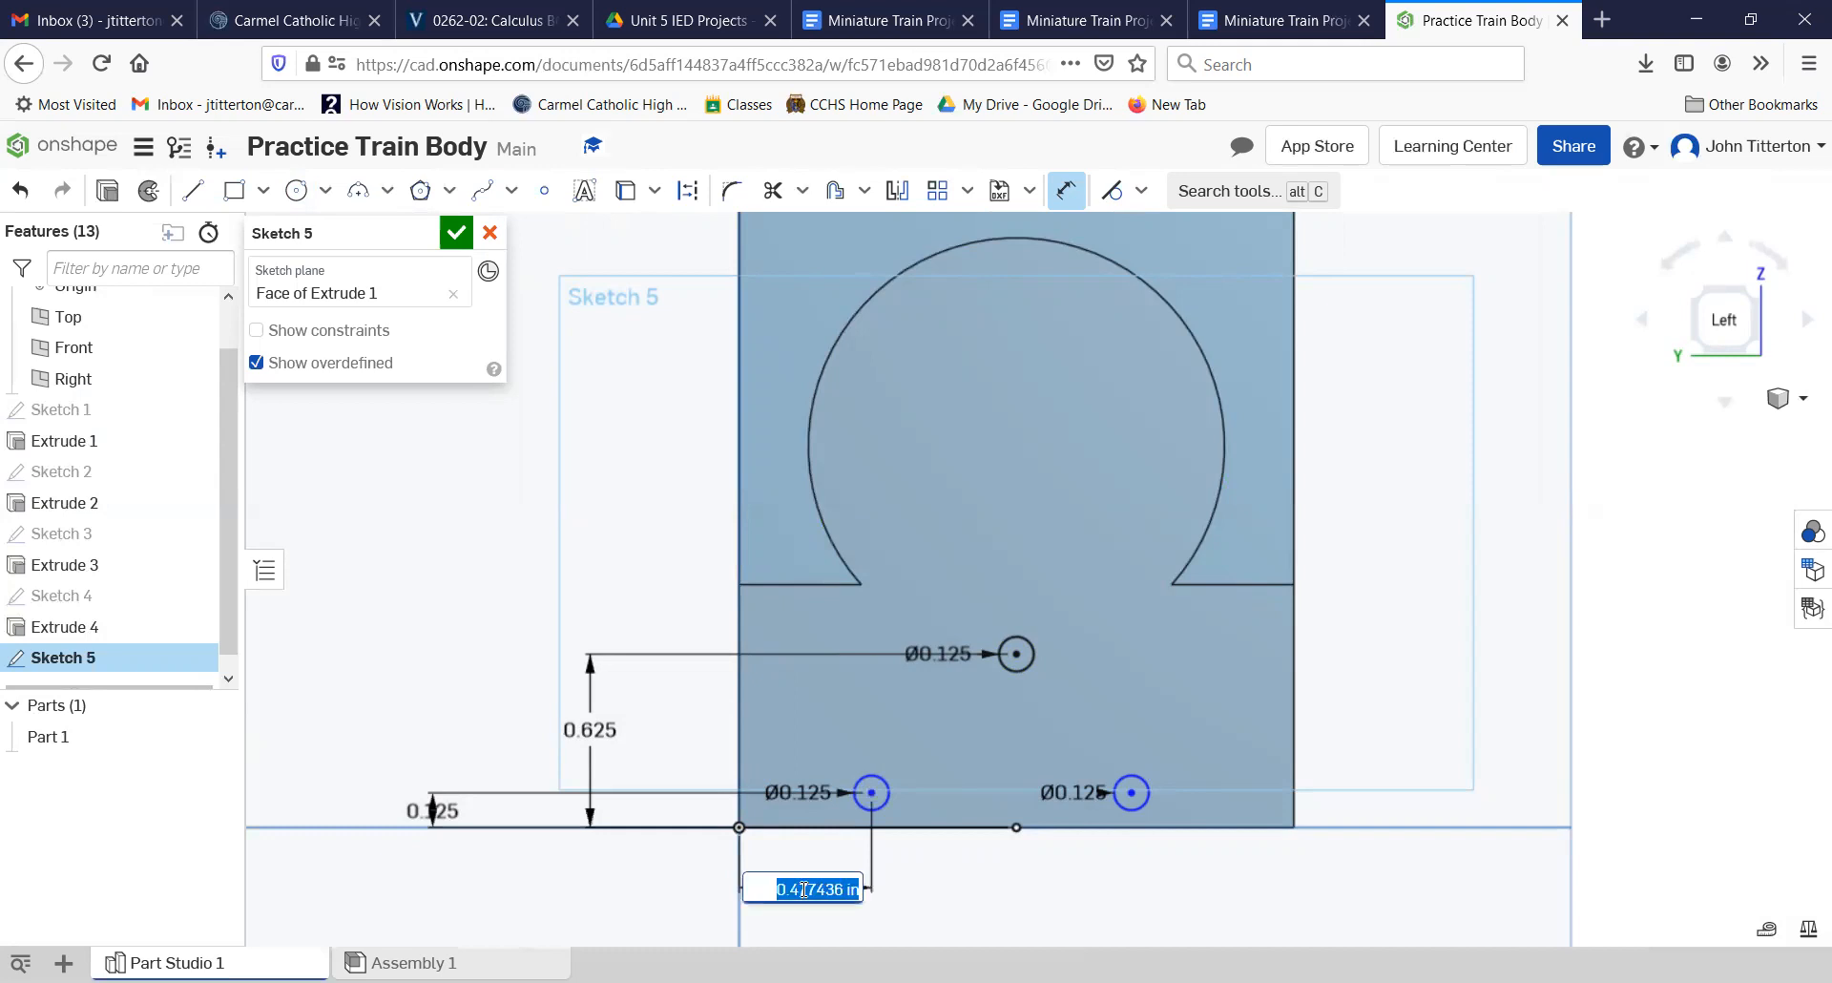
{"action": "key", "text": "BackSpace"}
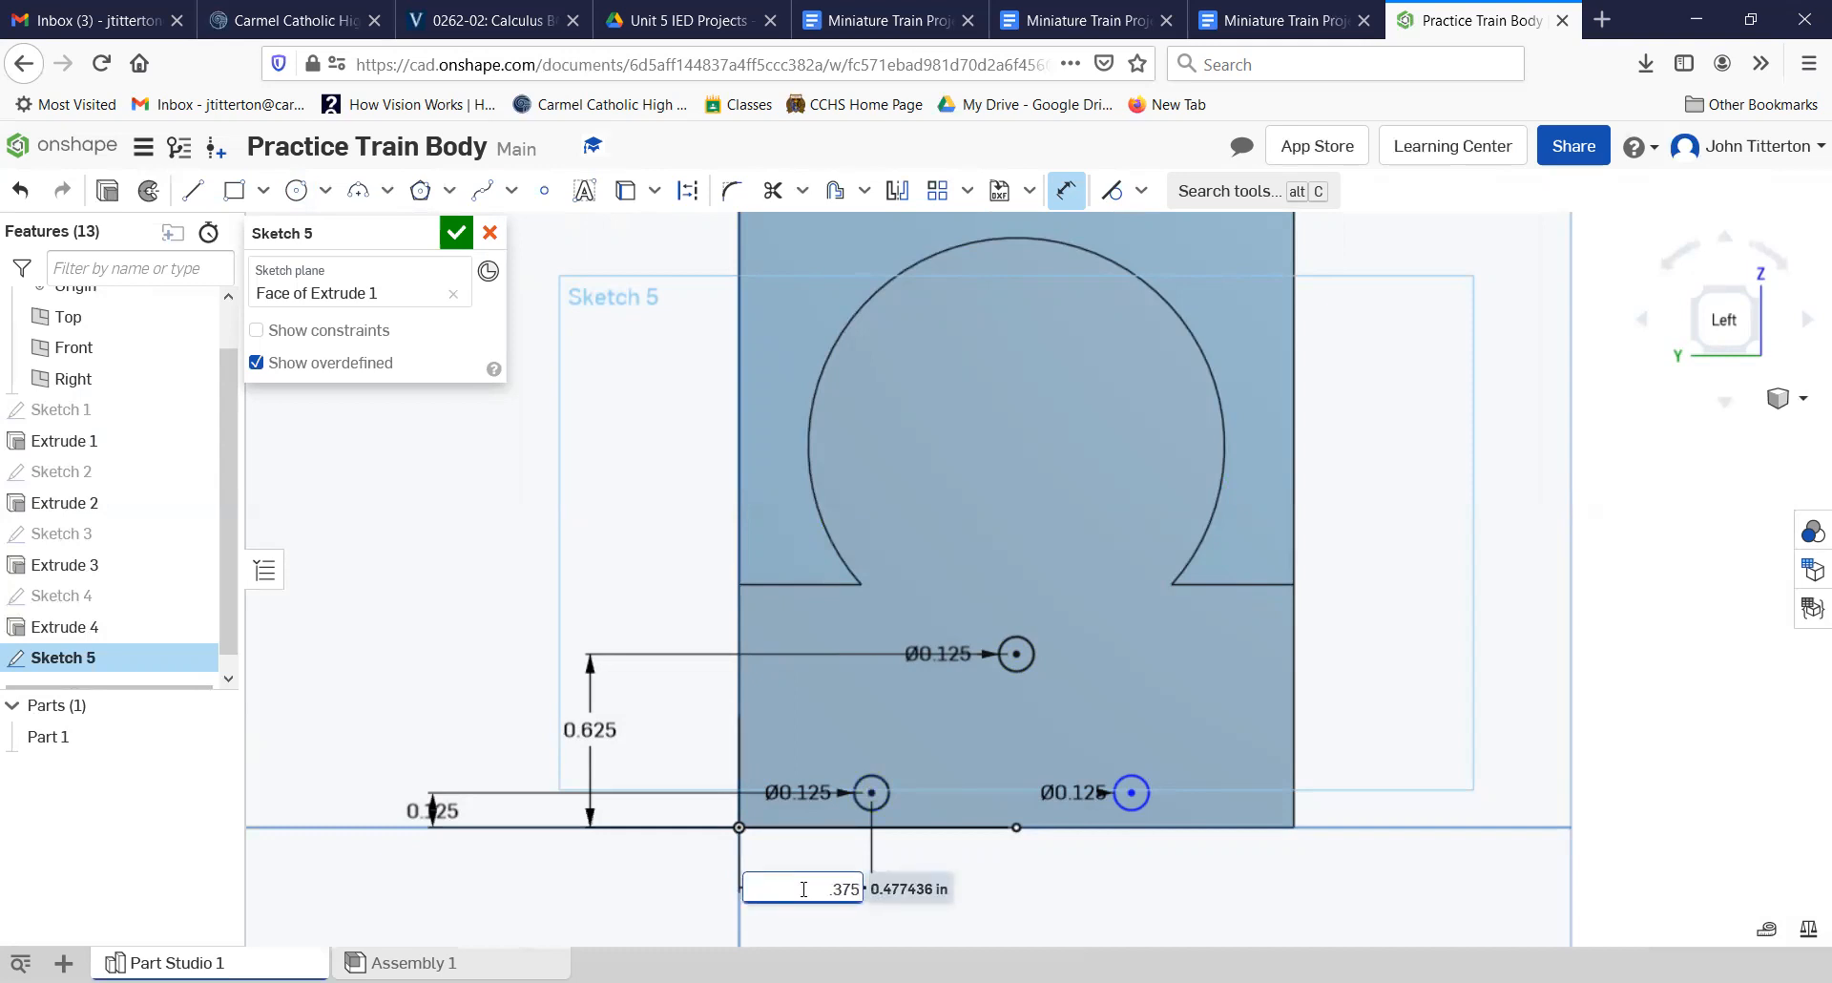
{"action": "type", "text": ".375"}
{"action": "key", "text": "Return"}
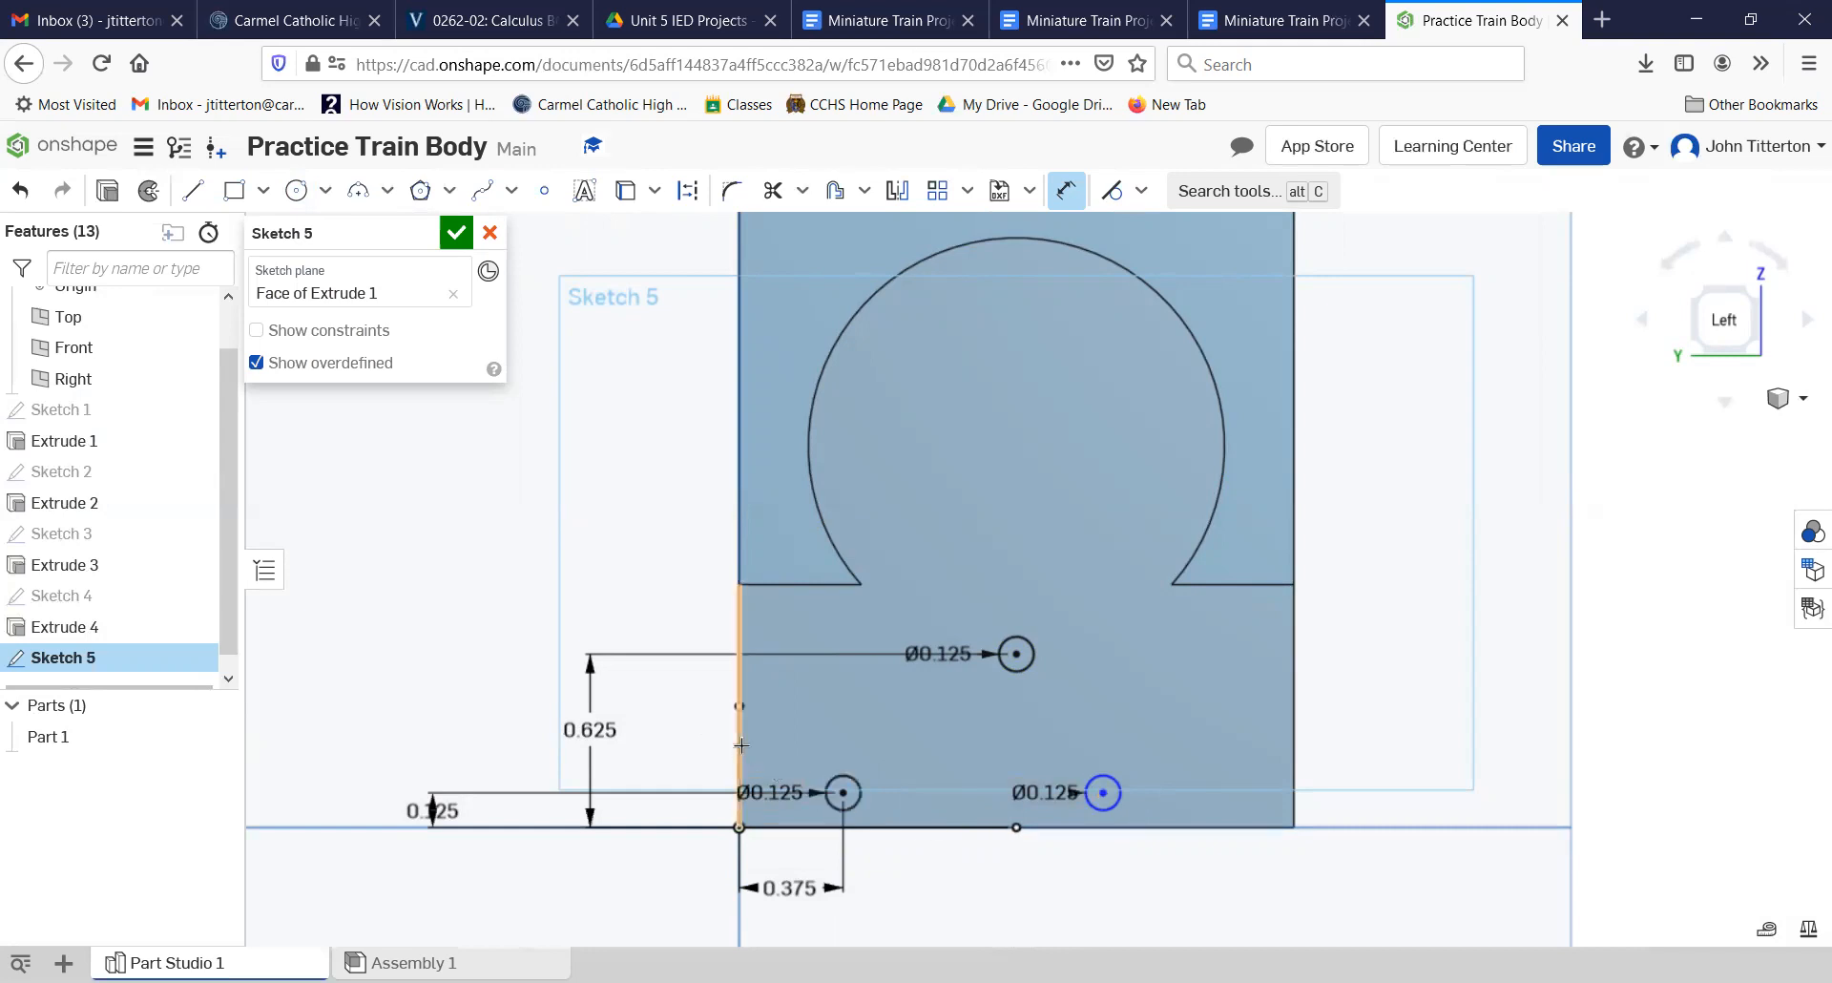
Step: Dimension the lower right circle's center 1.625 in from the left vertical edge of the face and finish the sketch
{"action": "left_click", "coordinate": [1102, 793]}
{"action": "left_click", "coordinate": [935, 926]}
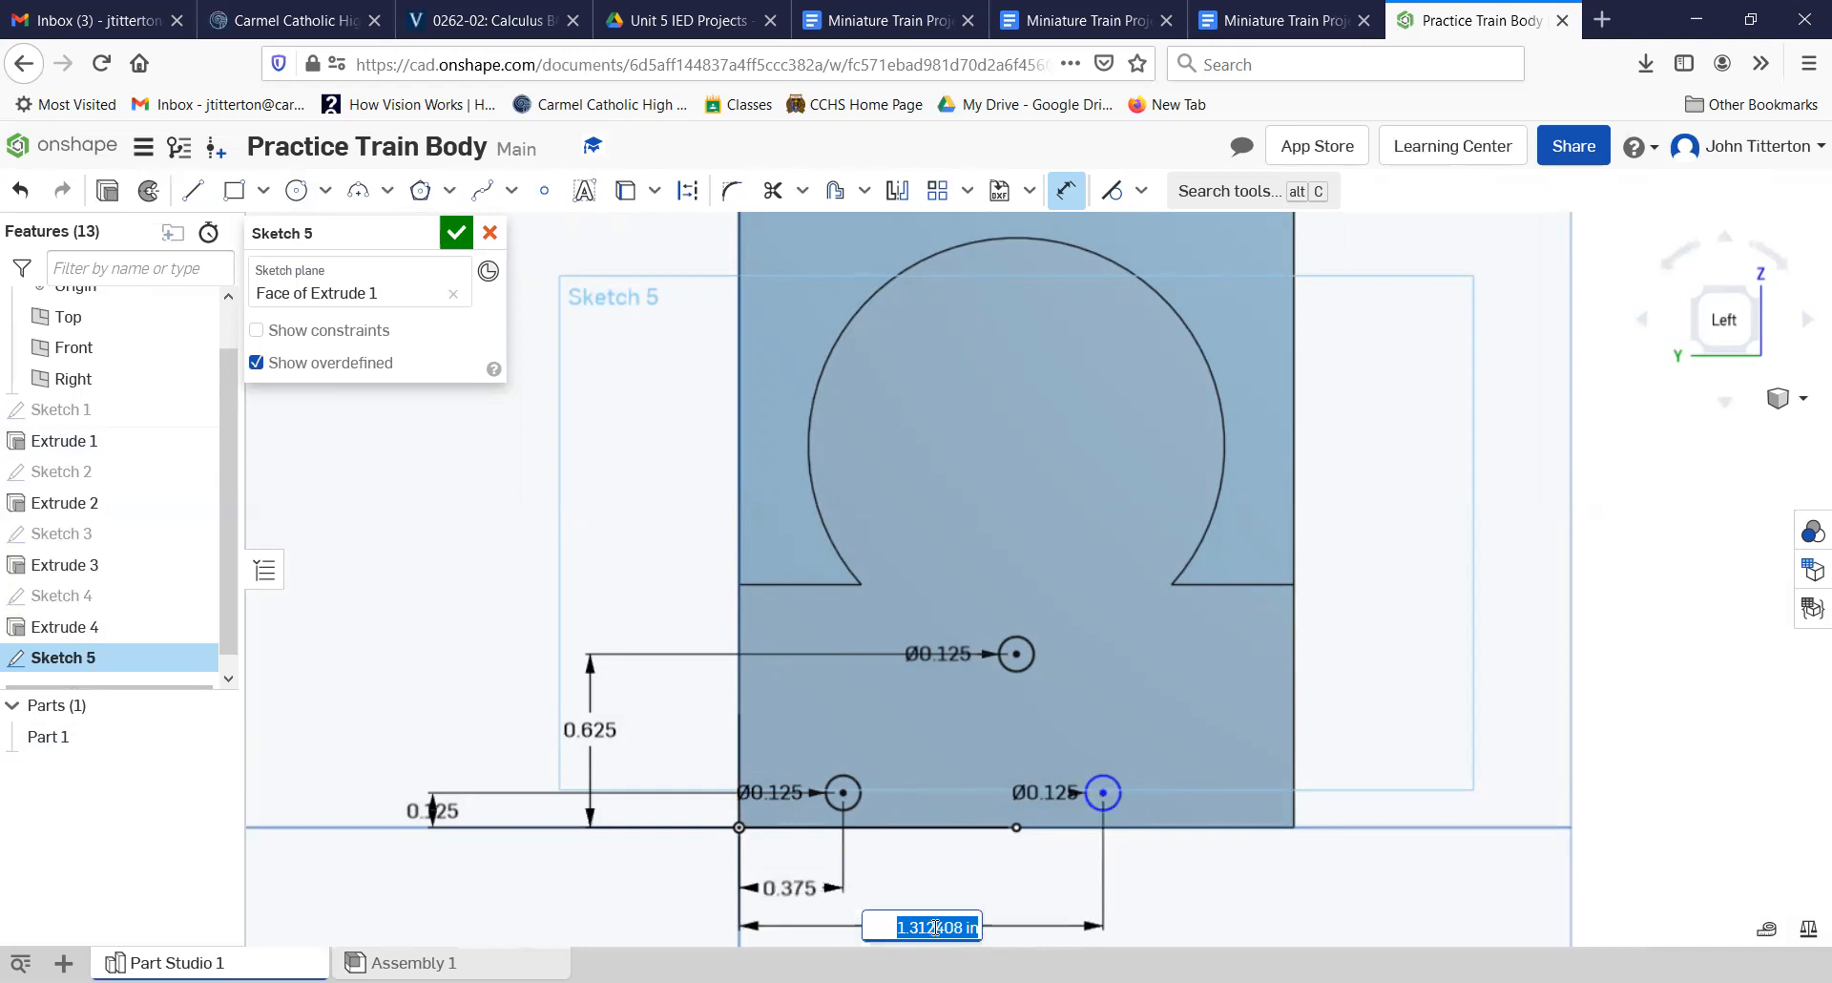
{"action": "type", "text": "1.625"}
{"action": "key", "text": "Return"}
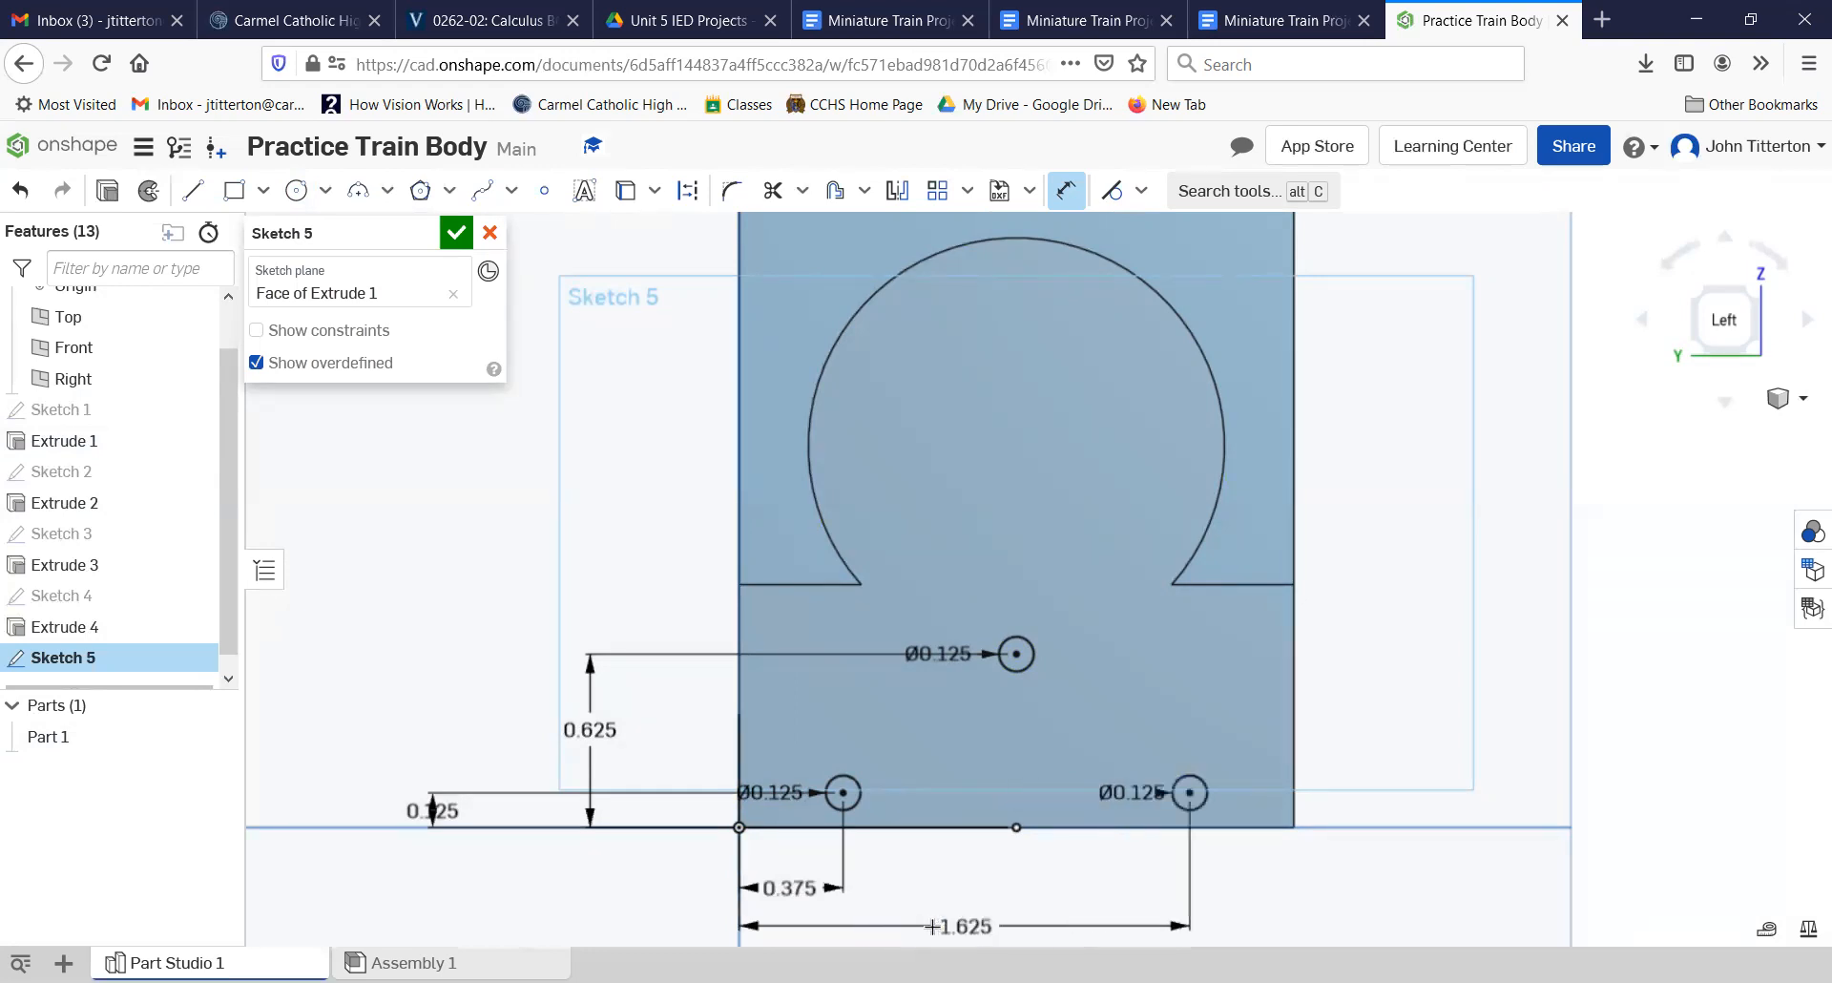
{"action": "left_click", "coordinate": [456, 231]}
Step: Cut the three small circles into the front face as blind holes with a depth of 0.125 in
{"action": "mouse_move", "coordinate": [776, 681]}
{"action": "right_mouse_down"}
{"action": "mouse_move", "coordinate": [800, 693]}
{"action": "mouse_move", "coordinate": [392, 605]}
{"action": "right_mouse_up"}
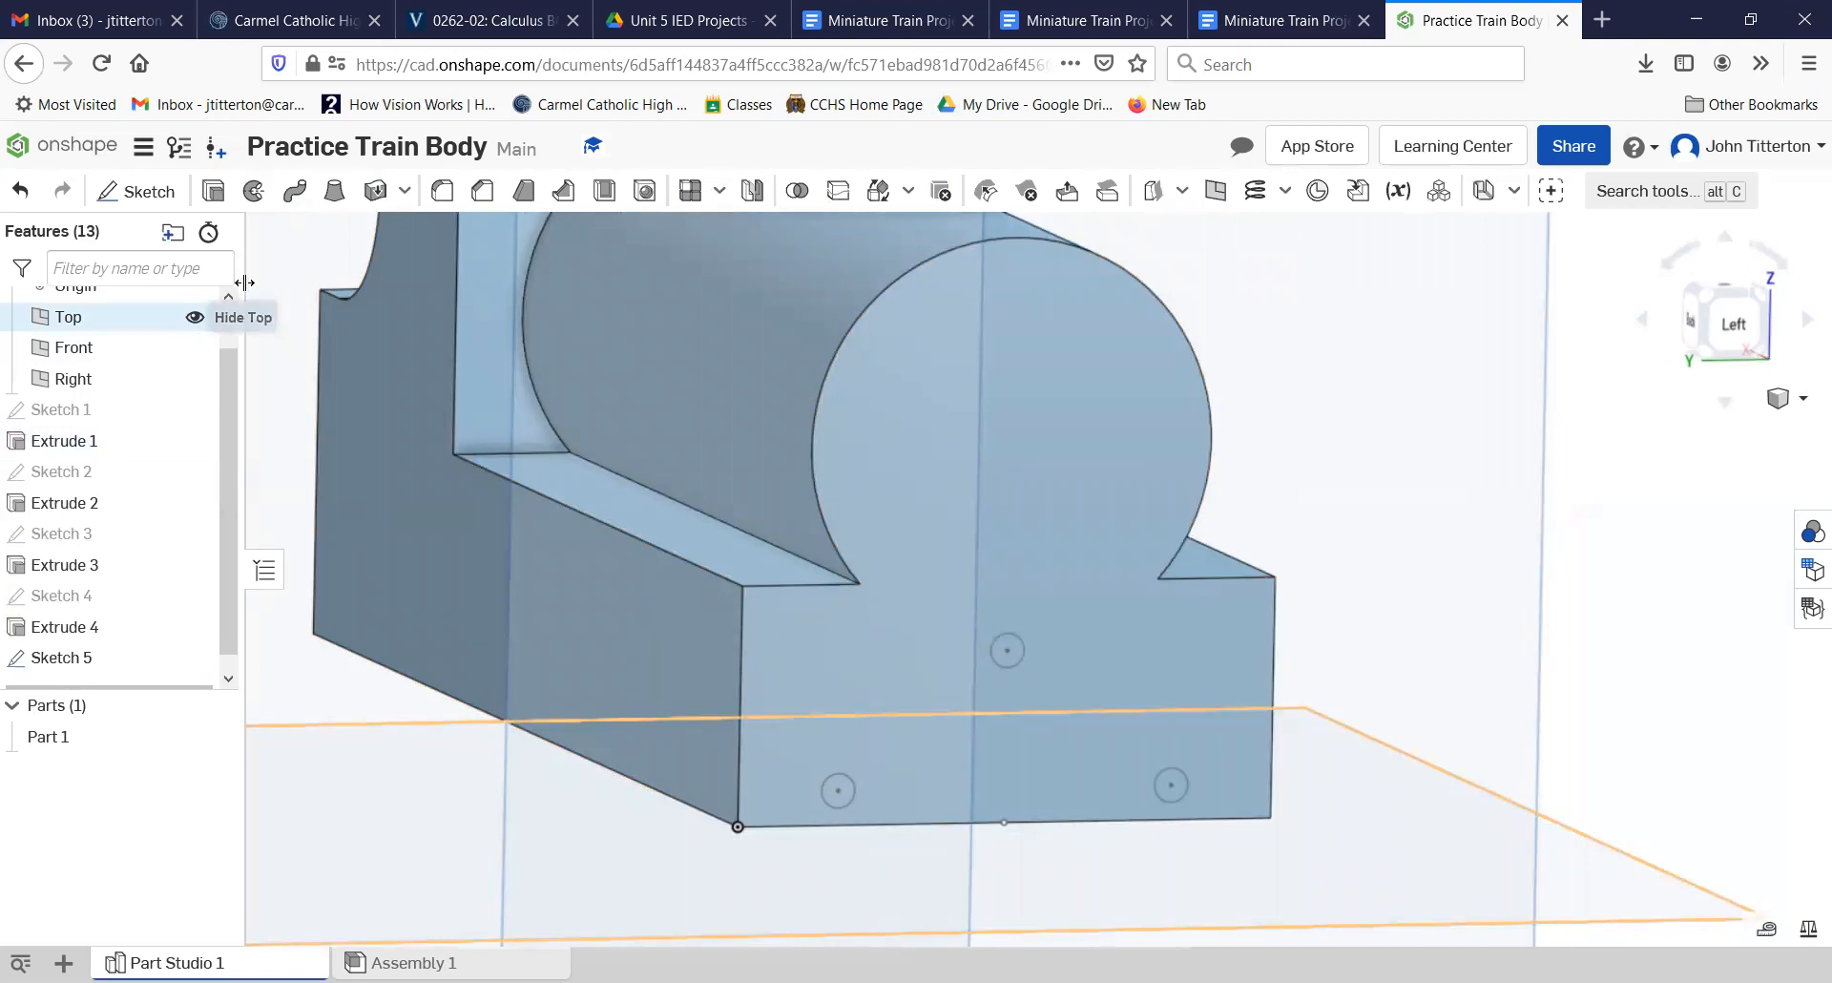
{"action": "left_click", "coordinate": [212, 191]}
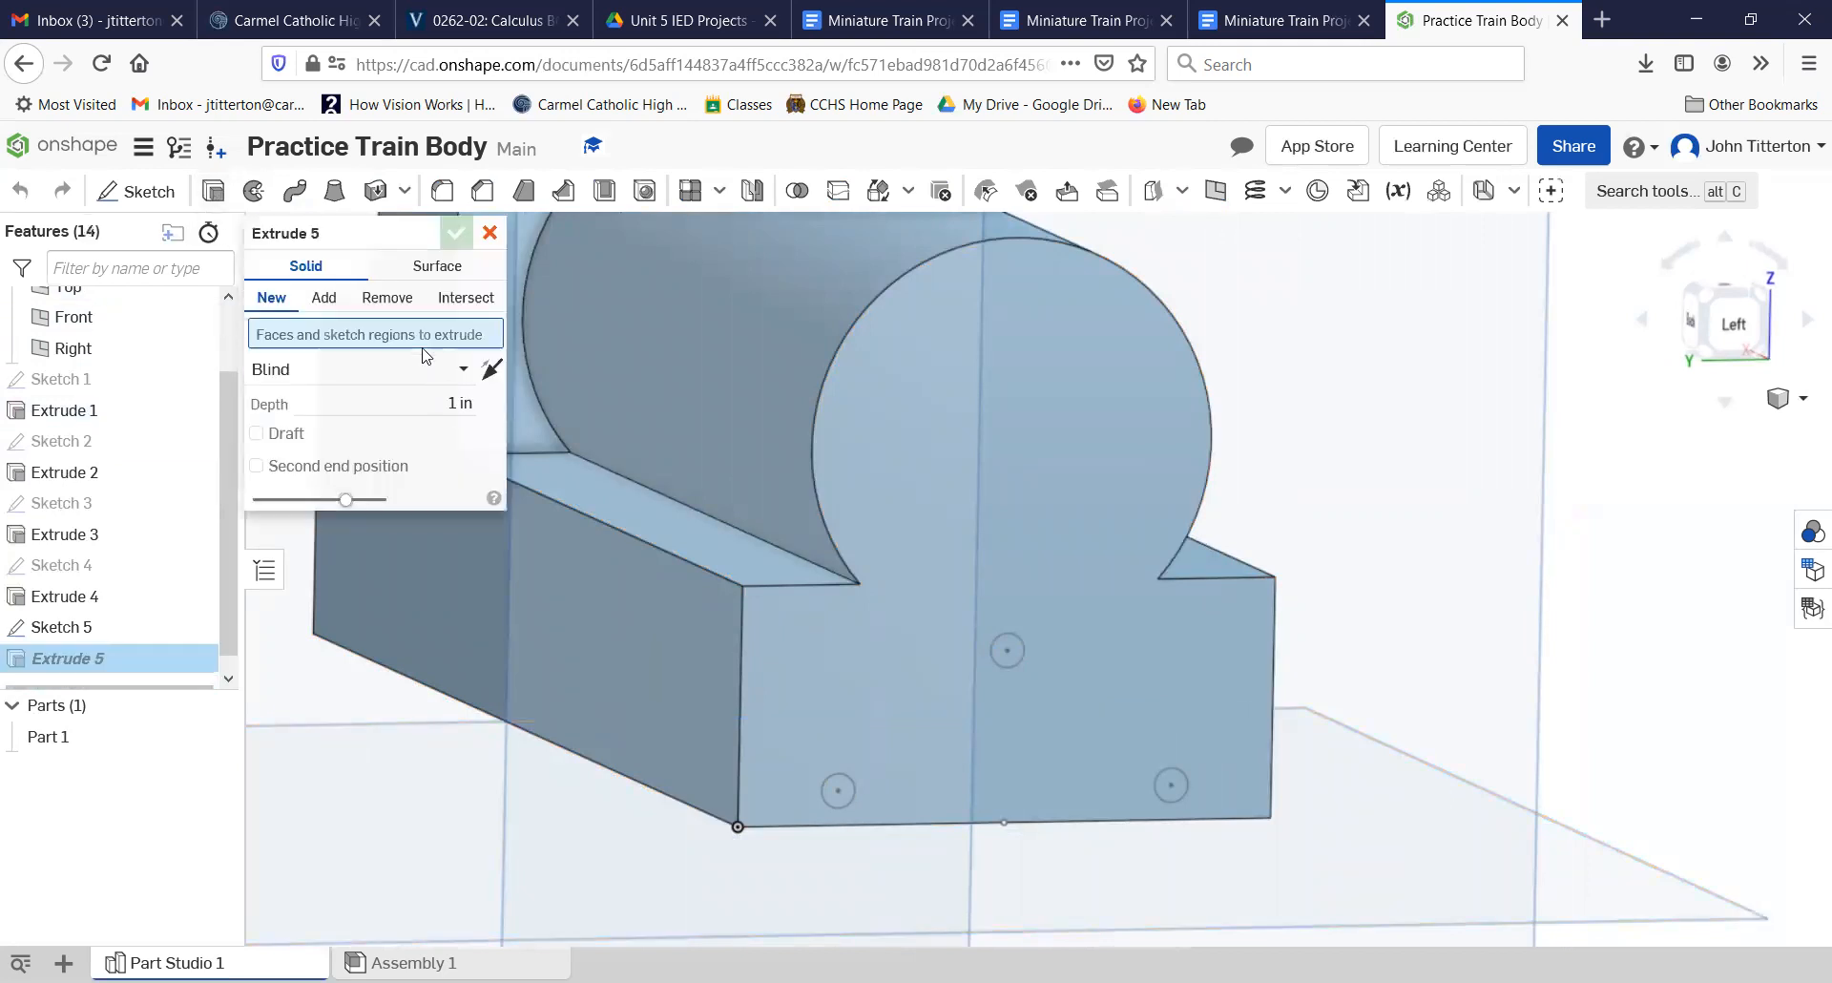
{"action": "left_click", "coordinate": [386, 296]}
{"action": "left_click", "coordinate": [476, 404]}
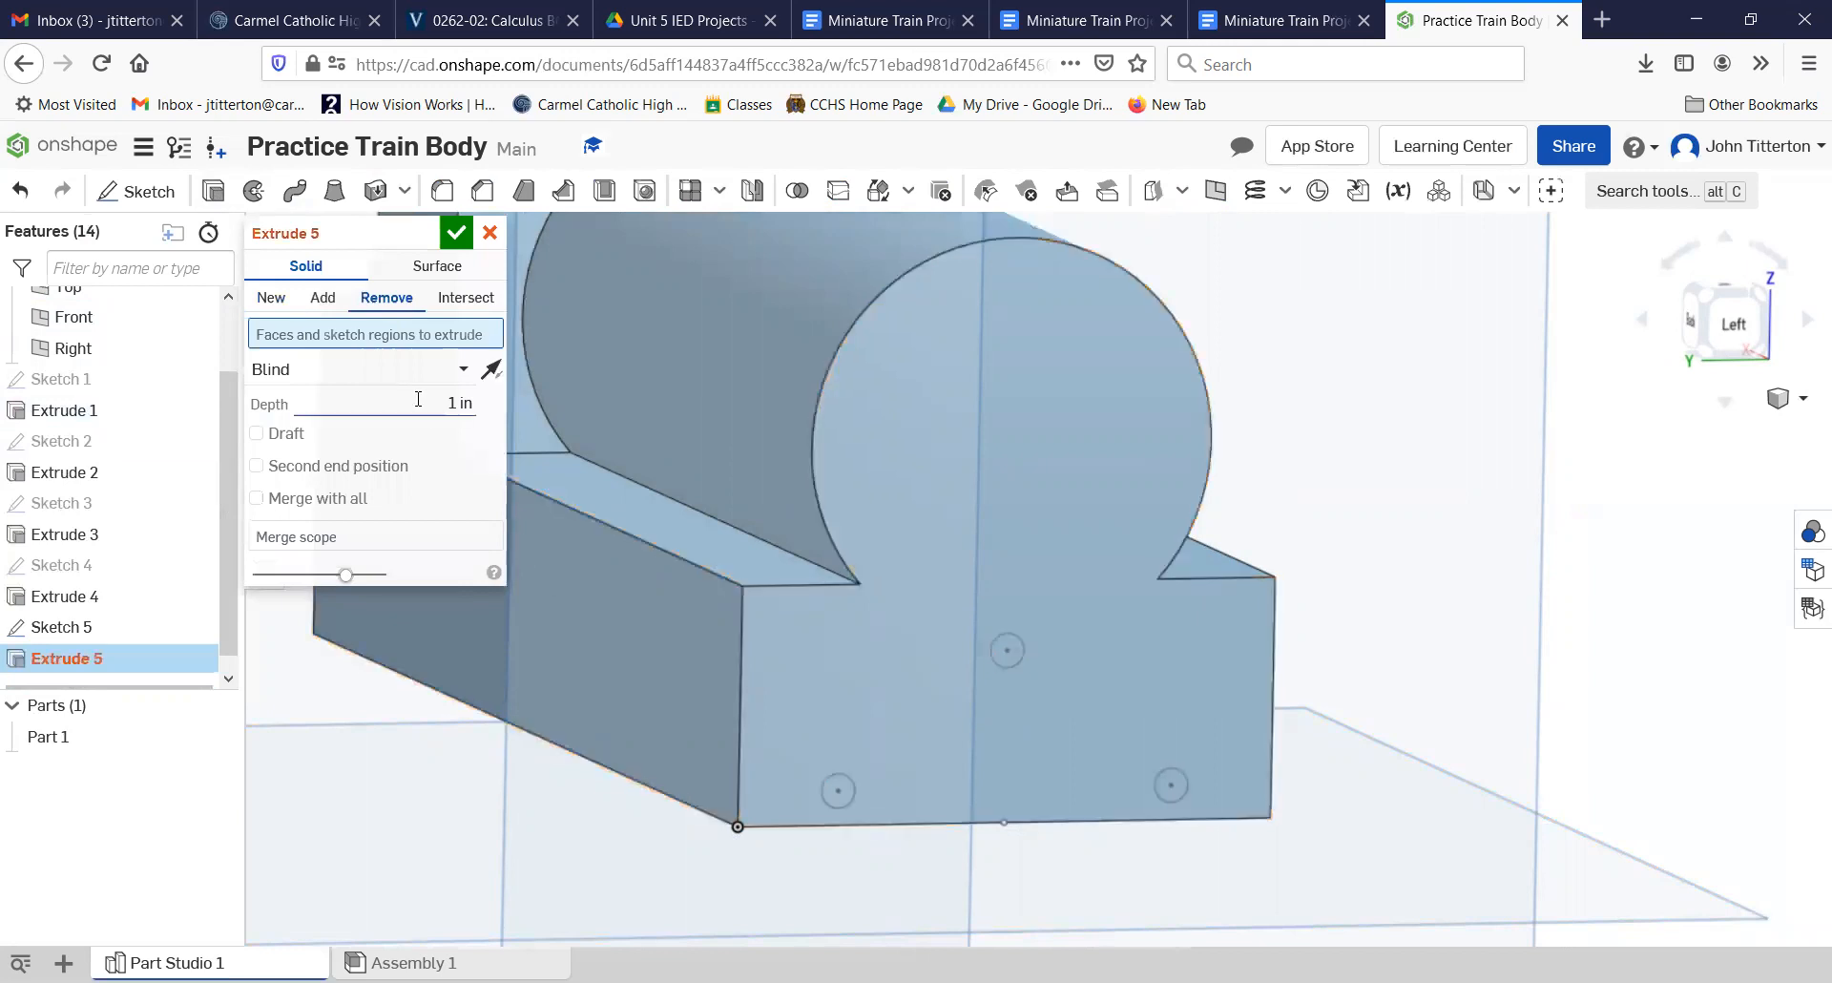
{"action": "type", "text": "0.125"}
{"action": "key", "text": "Tab"}
{"action": "left_click", "coordinate": [873, 777]}
{"action": "left_click", "coordinate": [1001, 654]}
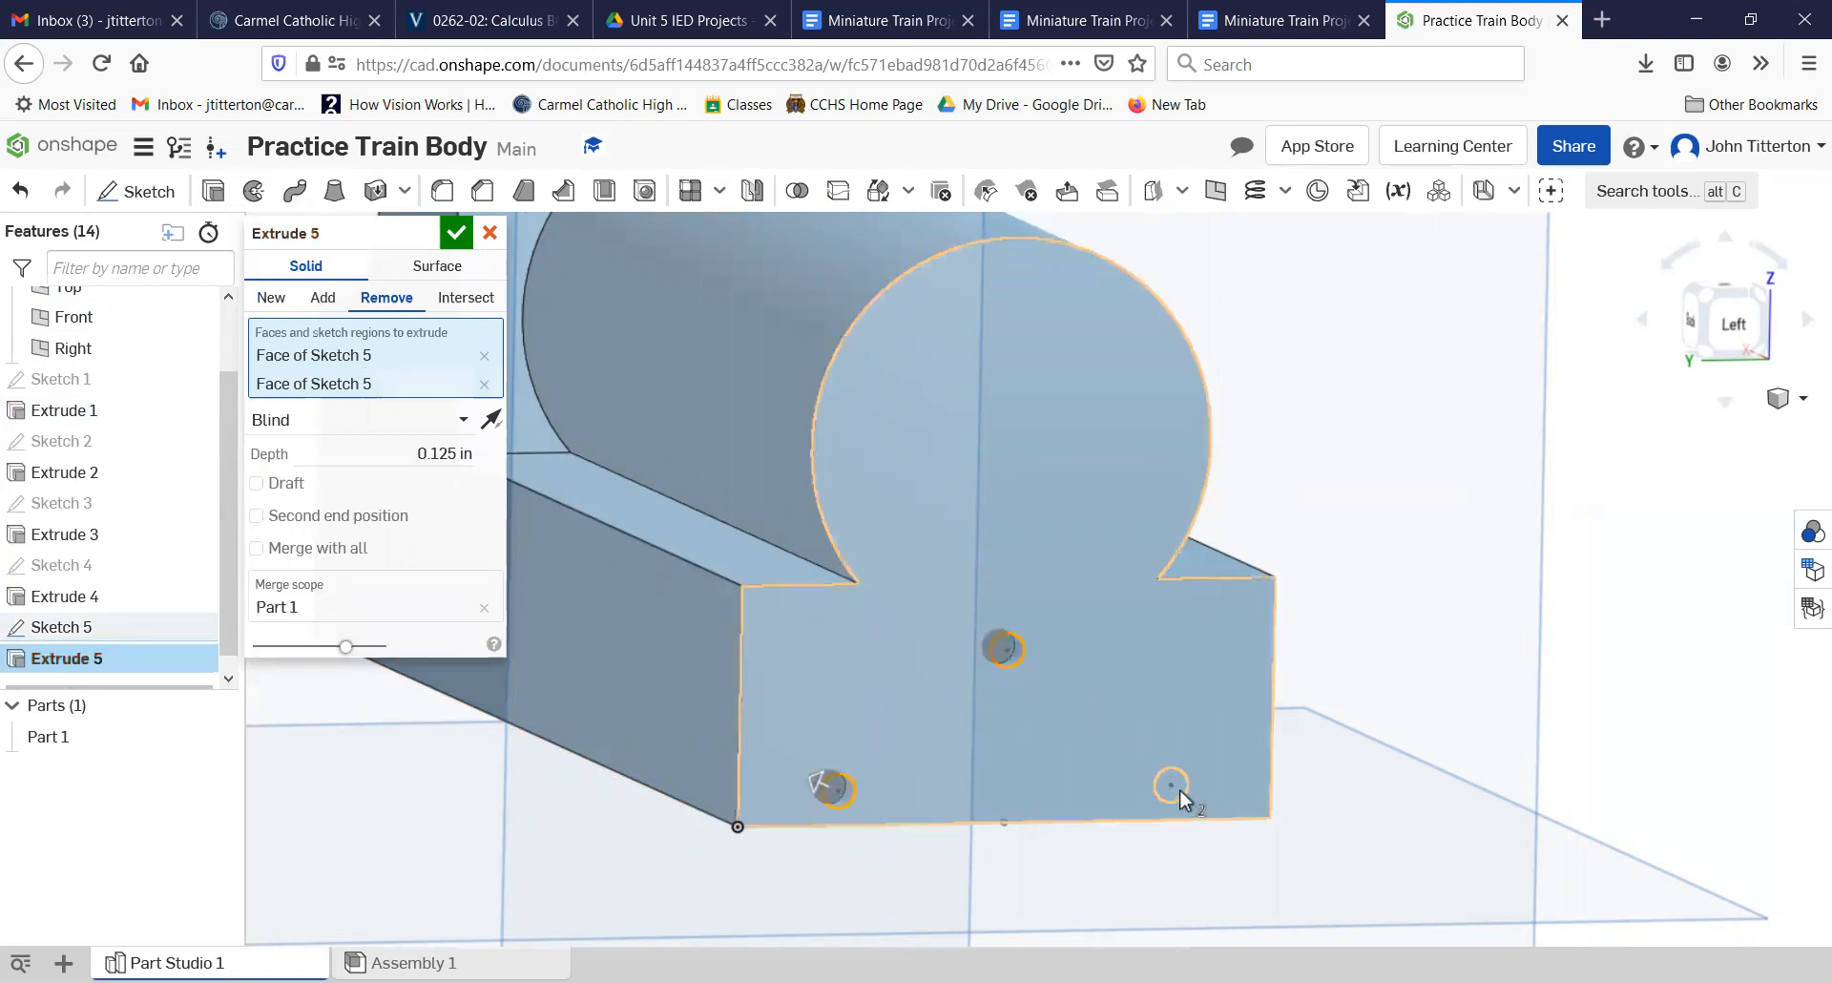
{"action": "left_click", "coordinate": [1174, 786]}
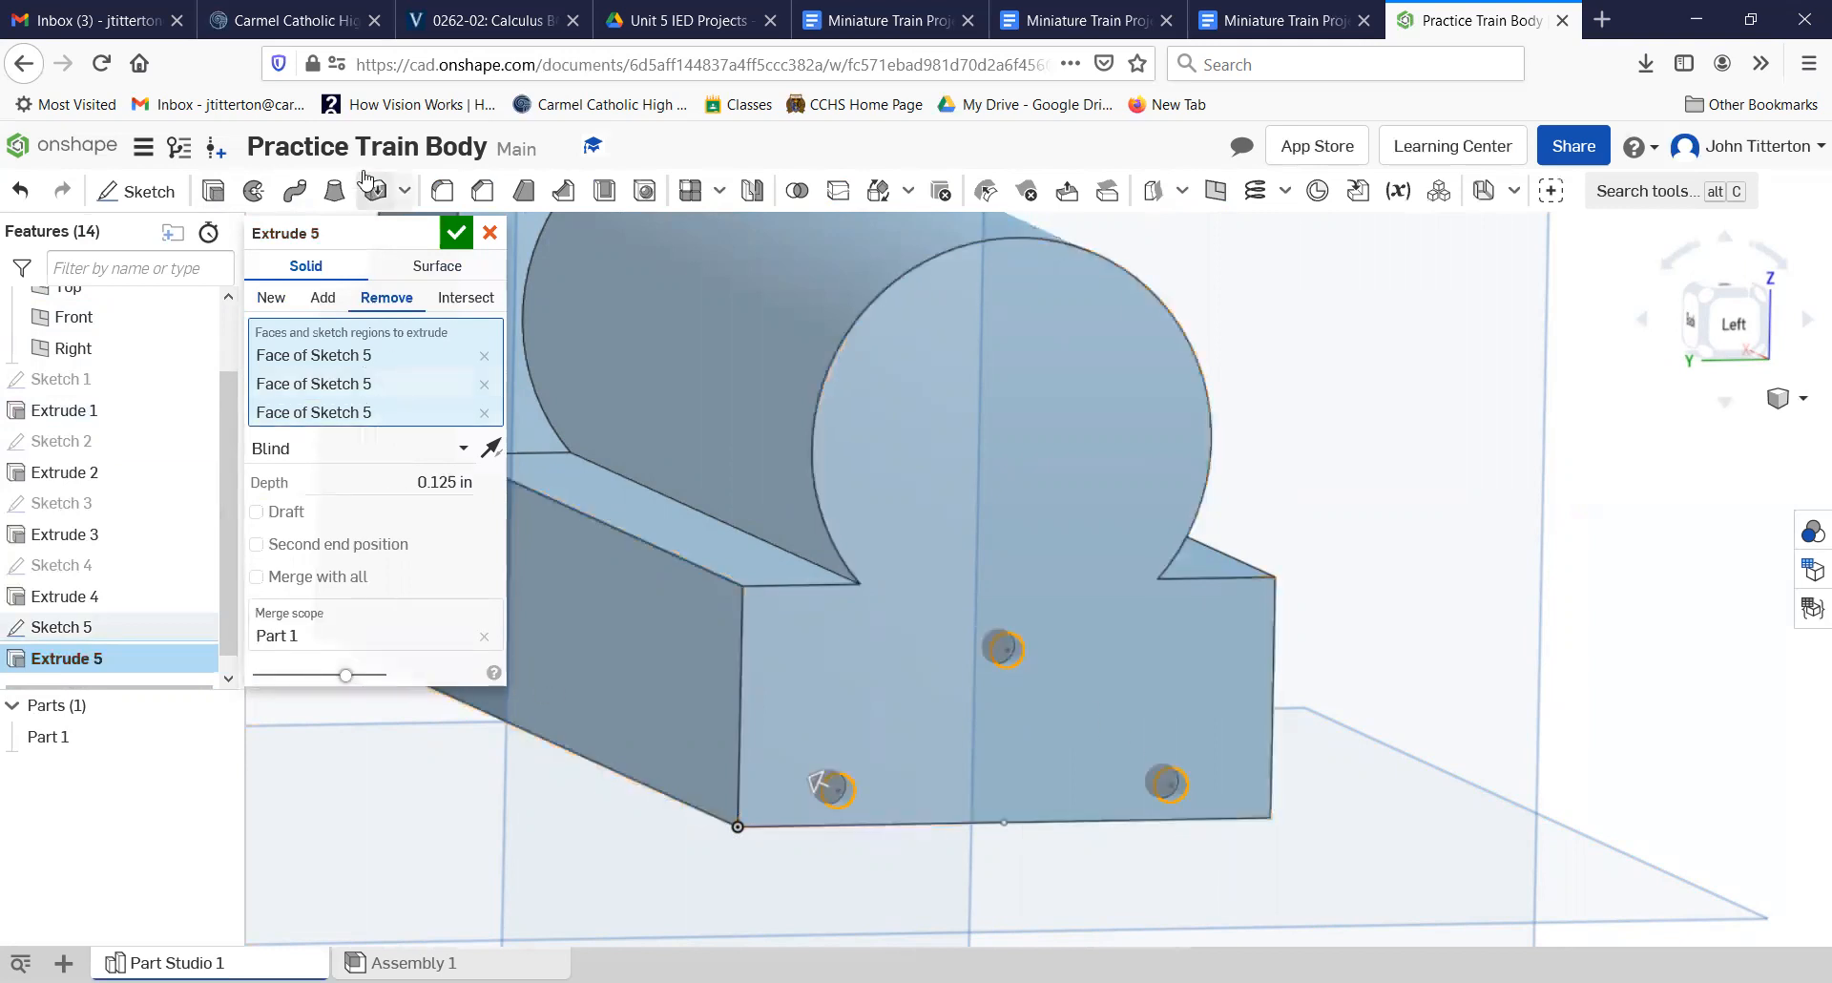
{"action": "left_click", "coordinate": [454, 235]}
{"action": "mouse_move", "coordinate": [1139, 751]}
{"action": "right_mouse_down"}
{"action": "mouse_move", "coordinate": [1057, 738]}
{"action": "mouse_move", "coordinate": [1109, 750]}
{"action": "right_mouse_up"}
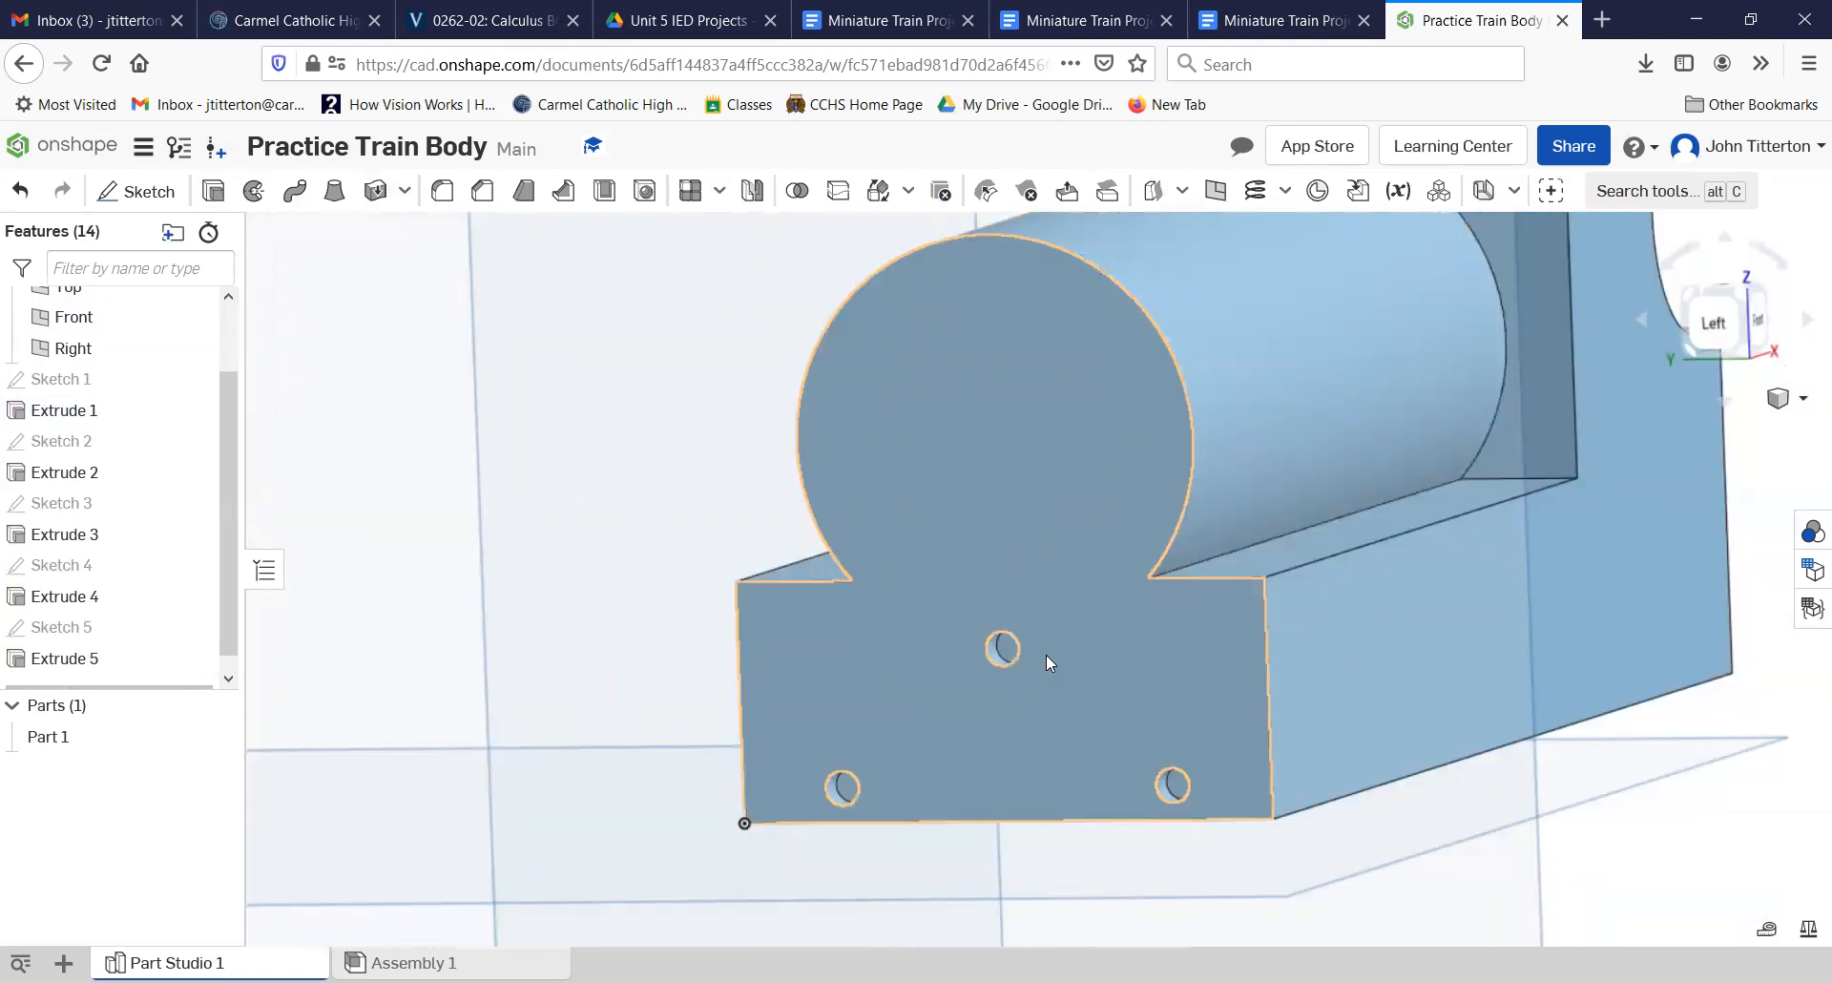
{"action": "scroll", "coordinate": [1046, 655], "scroll_direction": "down", "scroll_amount": 3}
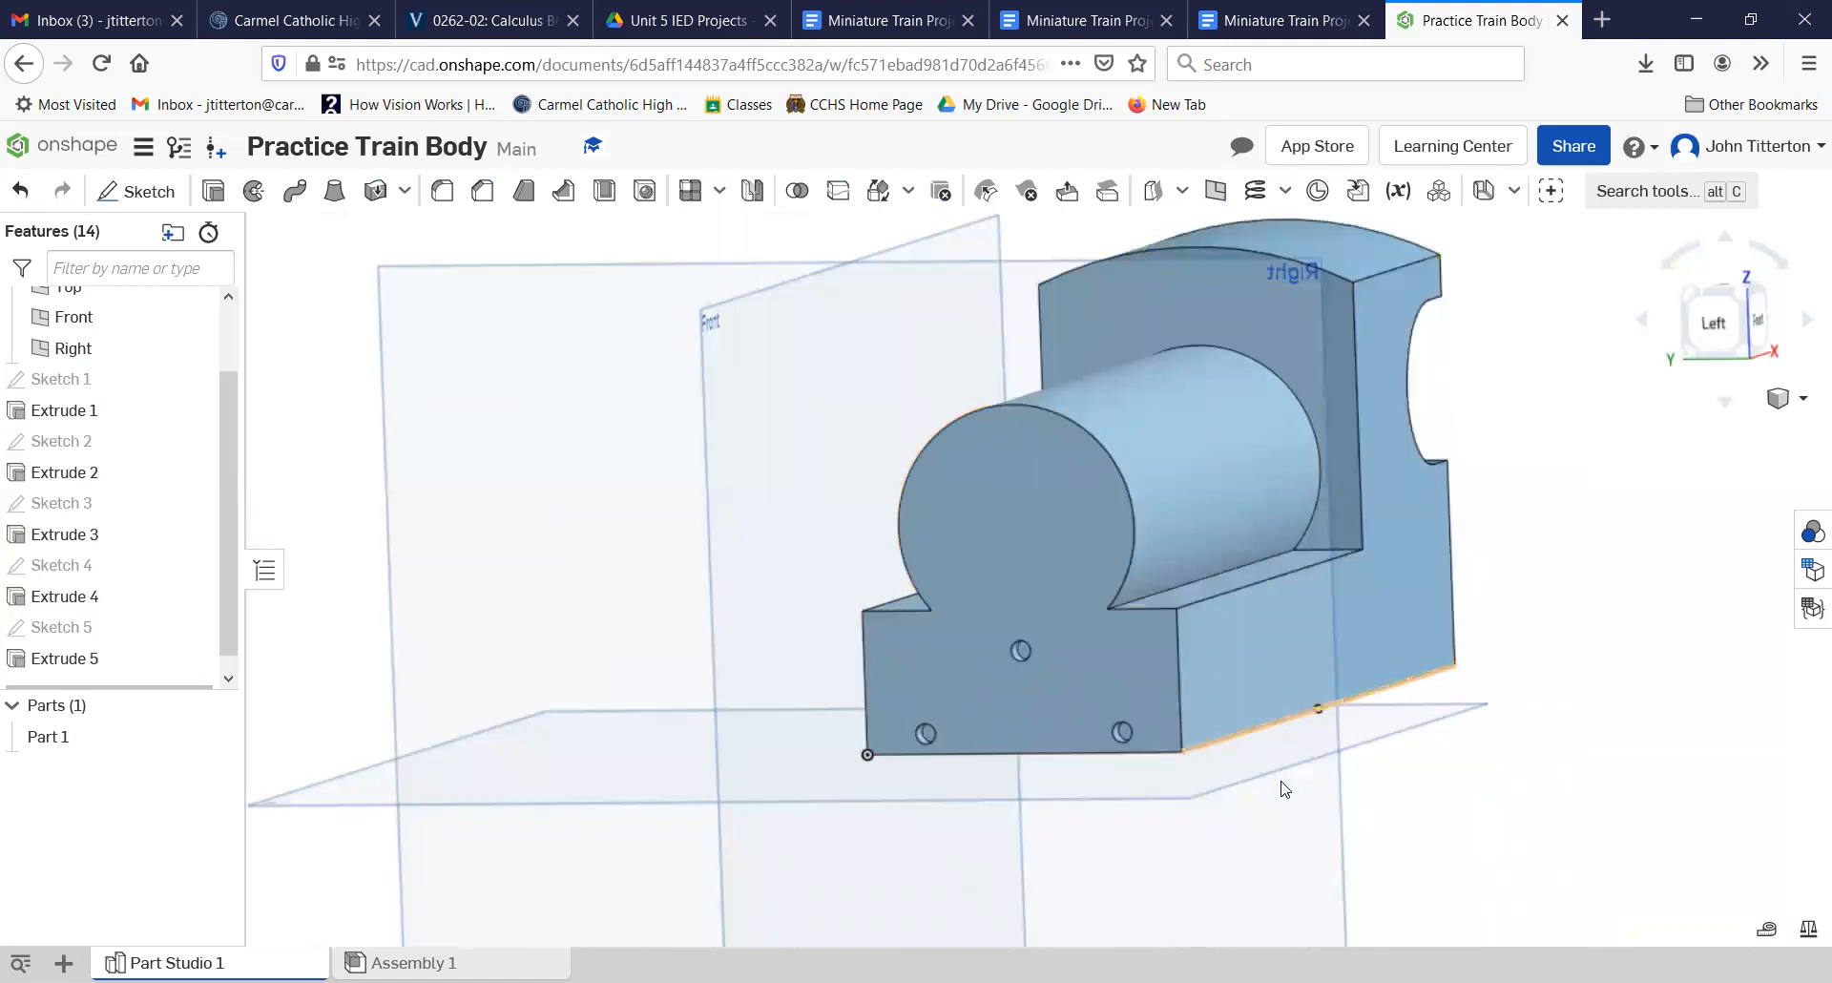
{"action": "left_click", "coordinate": [1222, 791]}
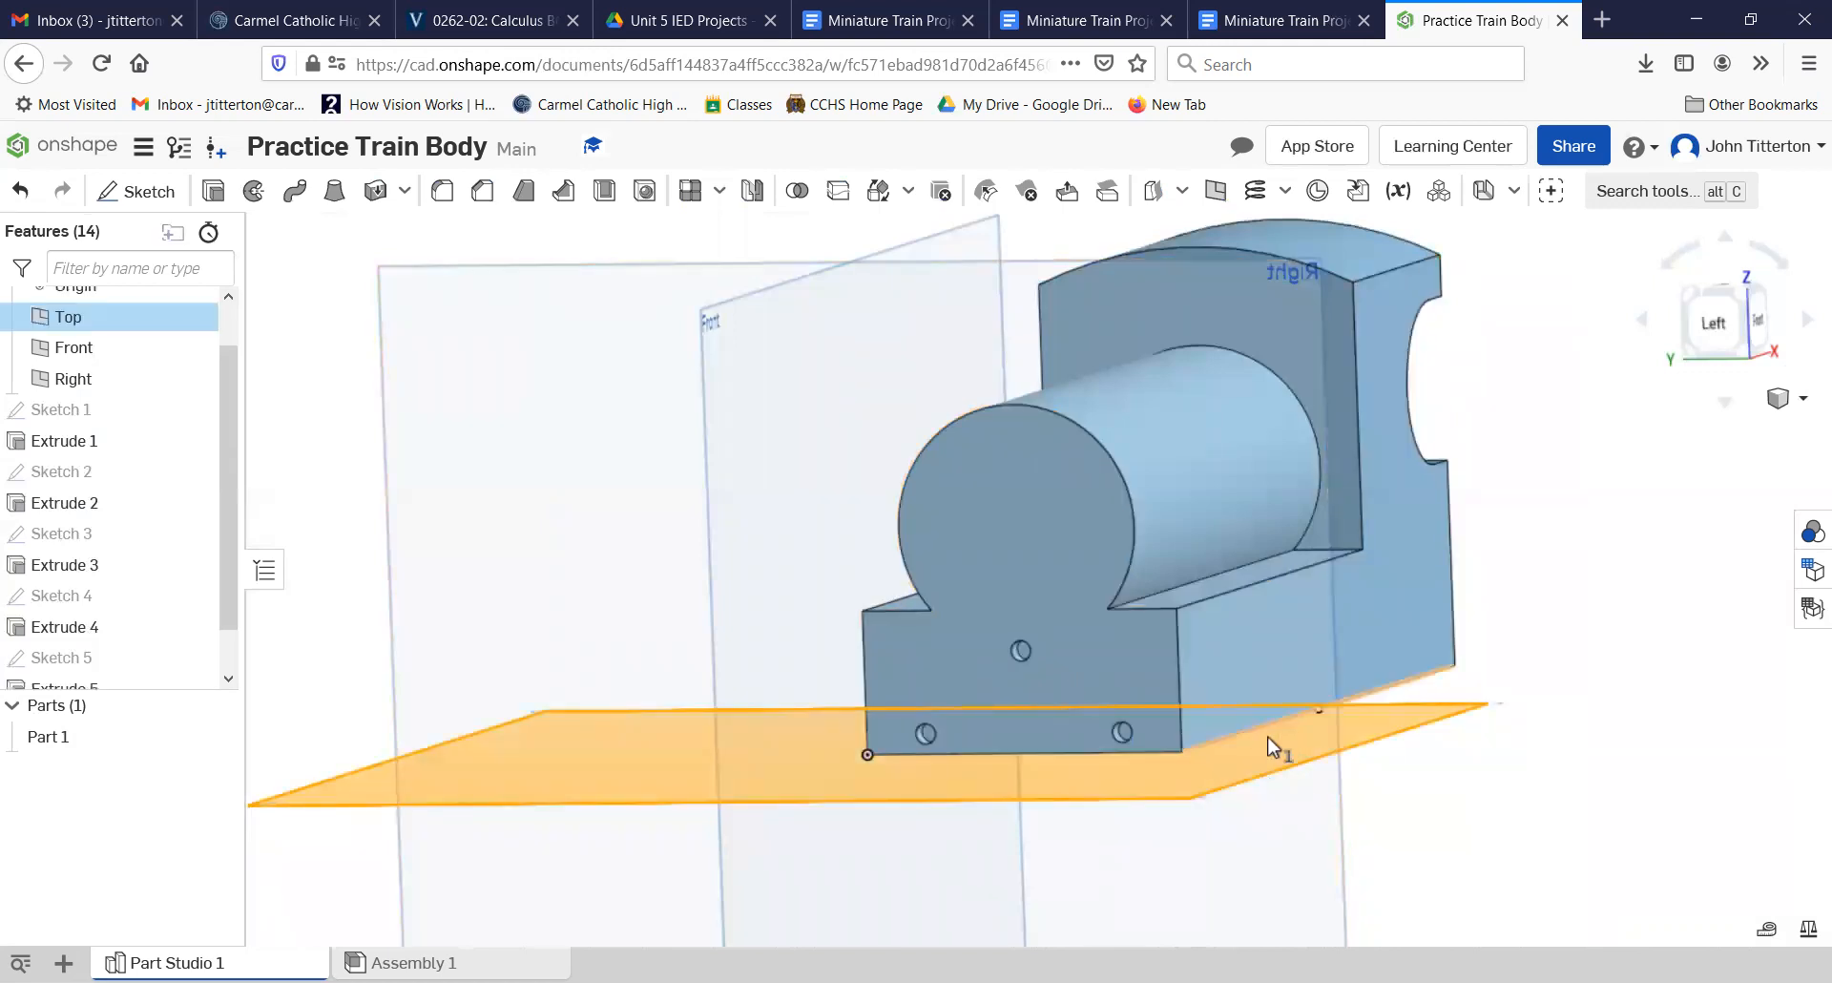
{"action": "right_click", "coordinate": [1436, 725]}
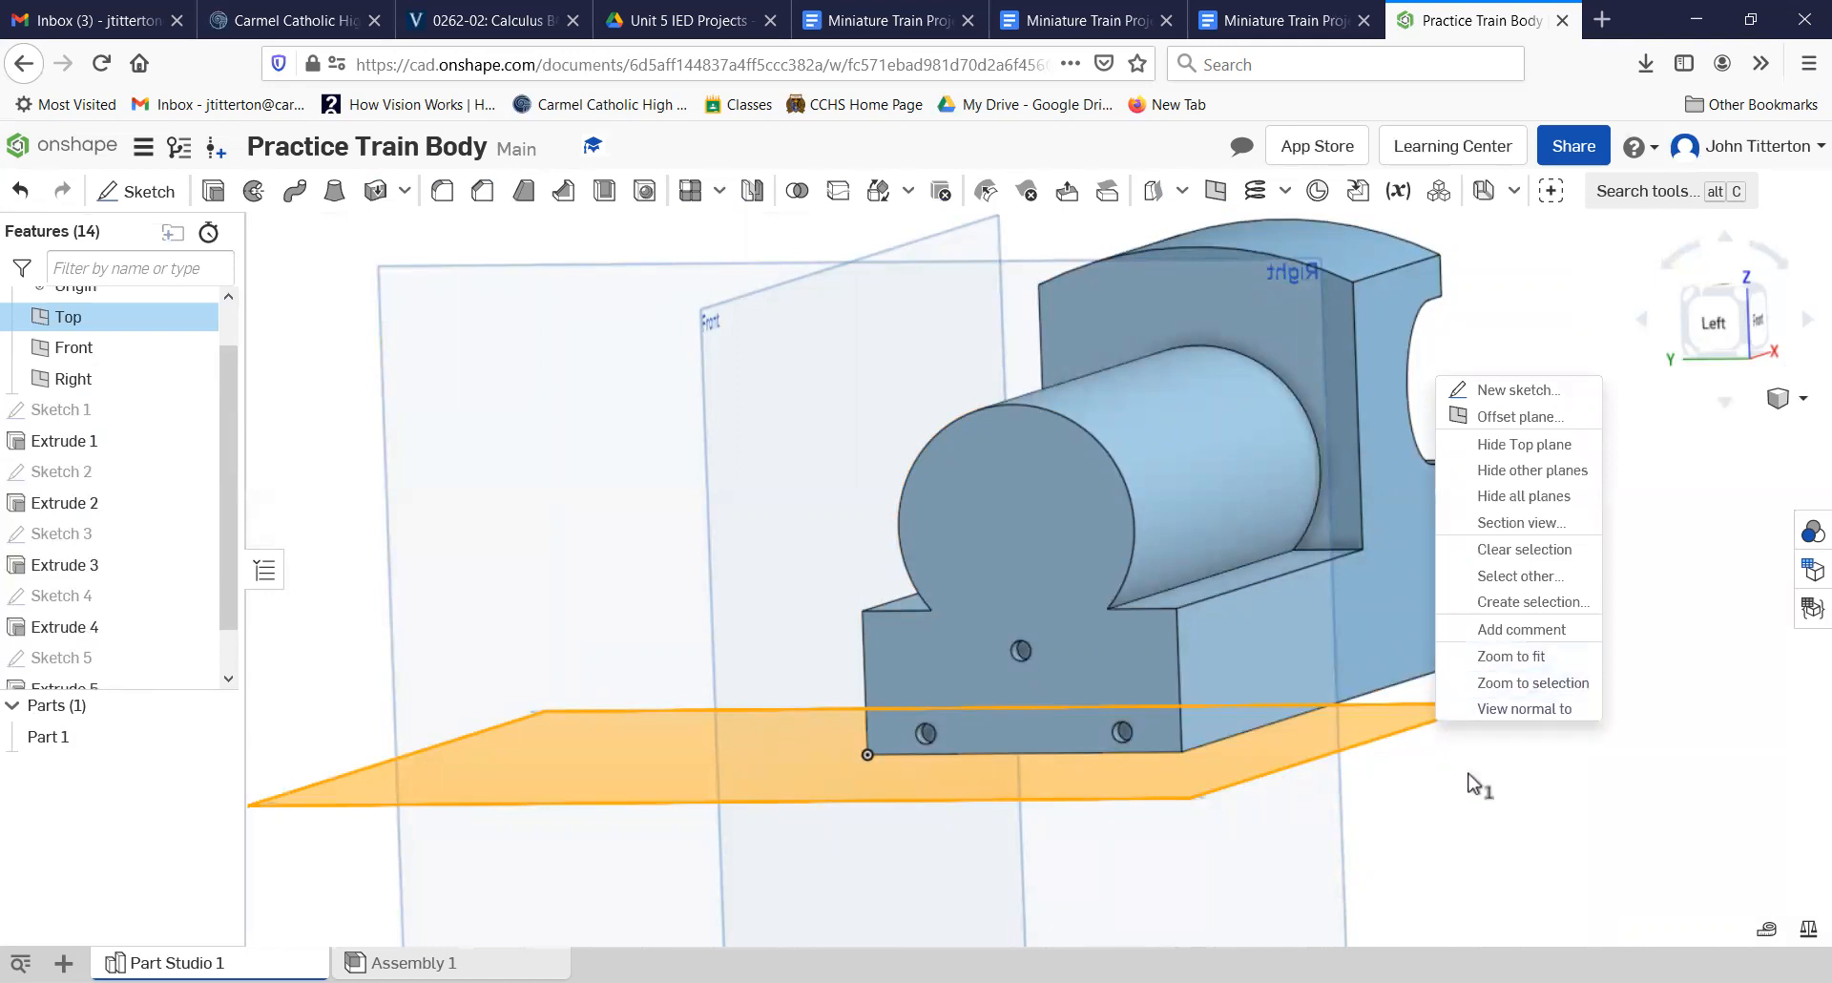
{"action": "left_click", "coordinate": [1580, 704]}
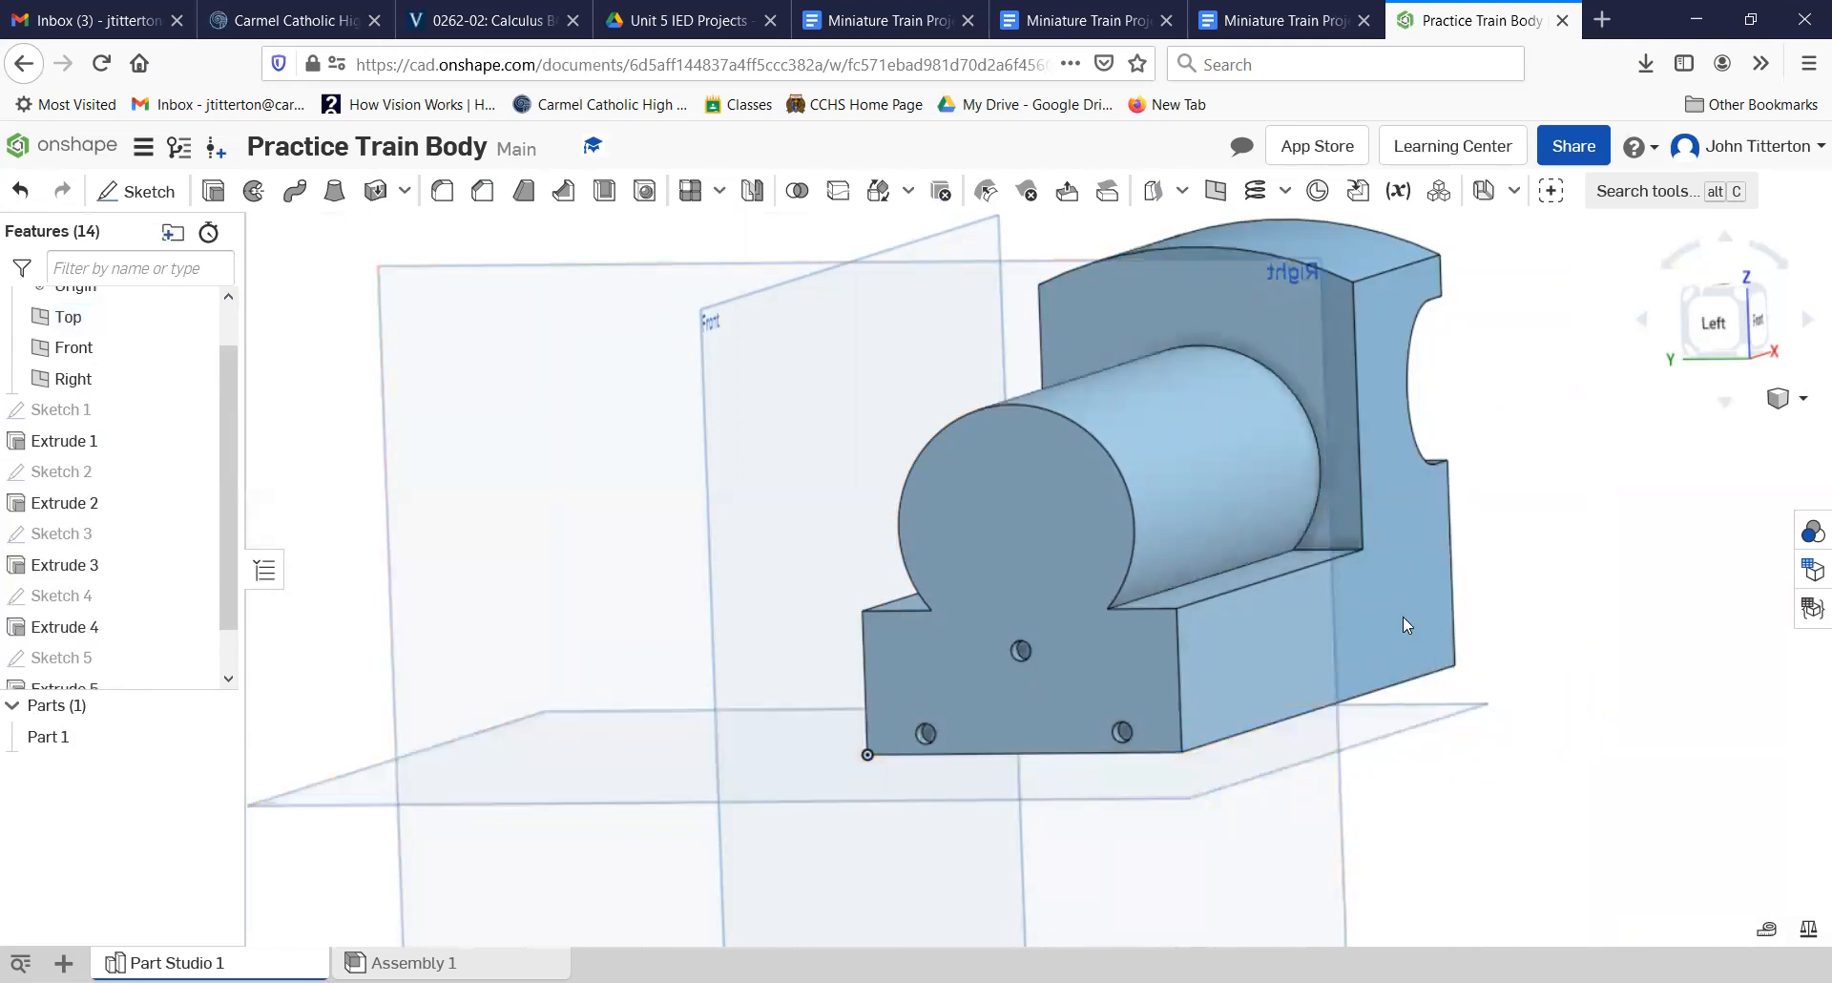
{"action": "left_click", "coordinate": [1074, 397]}
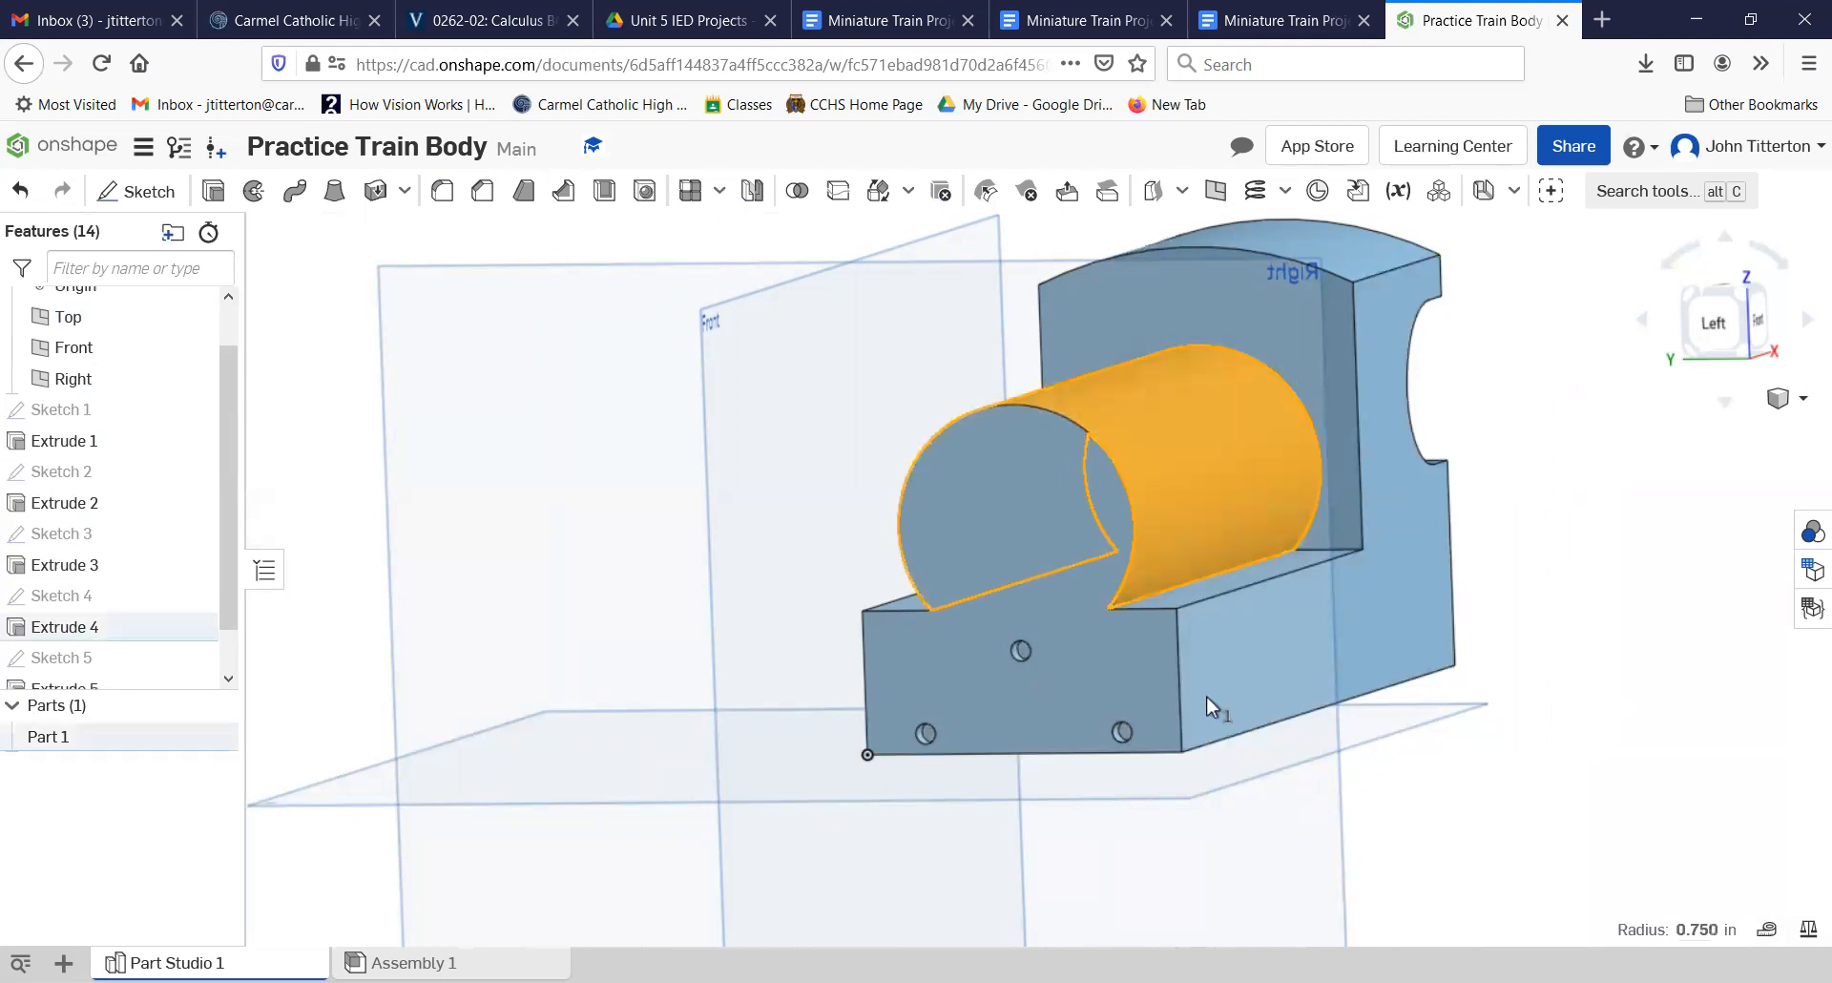
{"action": "left_click", "coordinate": [1198, 799]}
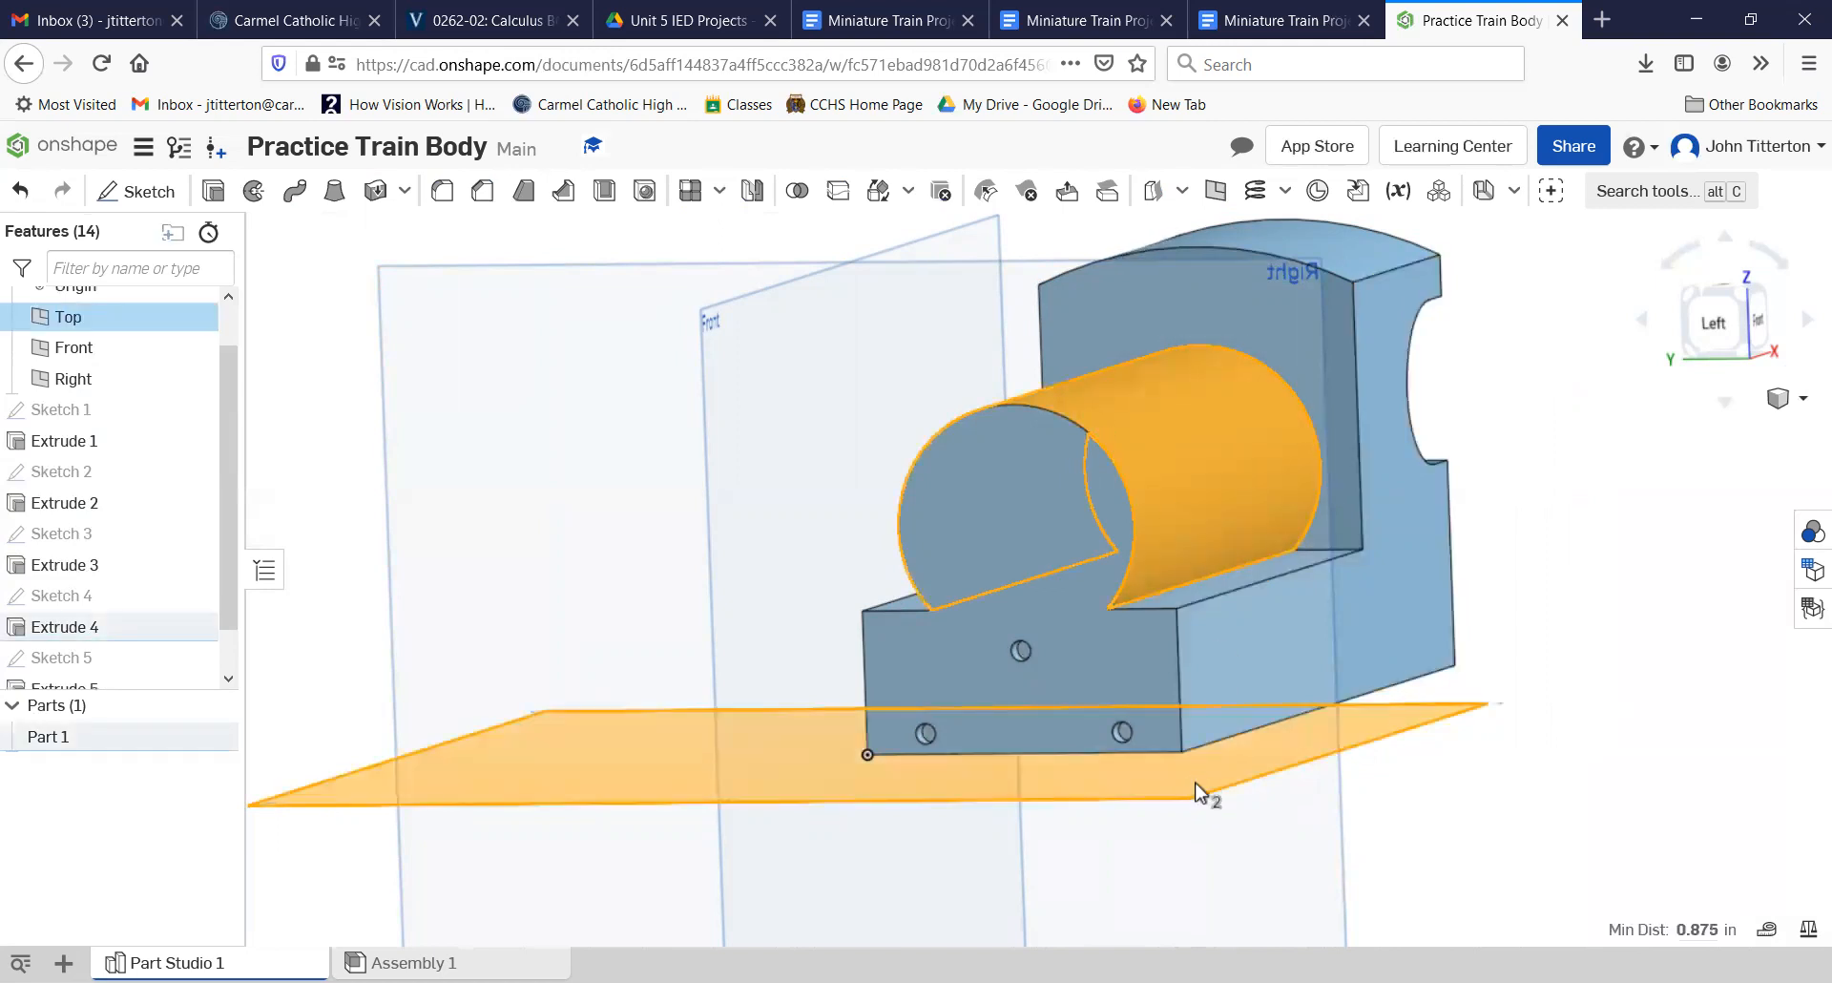
{"action": "right_click", "coordinate": [1186, 441]}
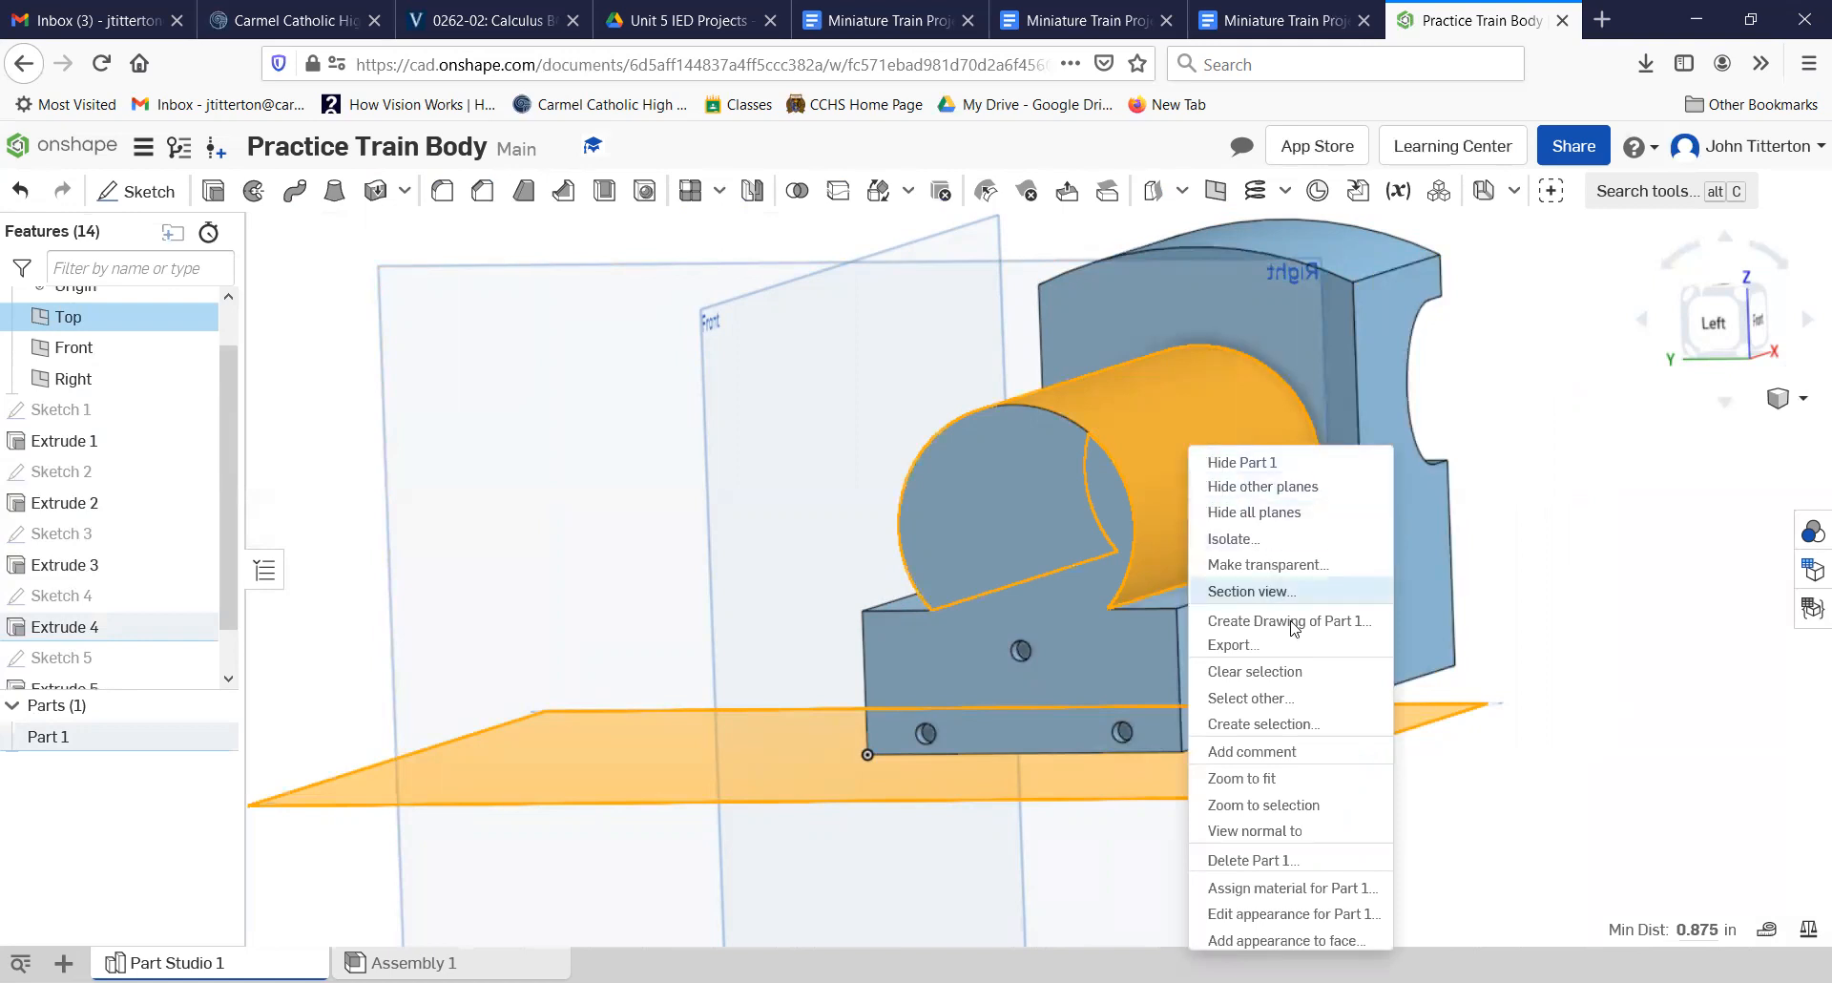
{"action": "left_click", "coordinate": [1543, 700]}
{"action": "left_click", "coordinate": [1565, 642]}
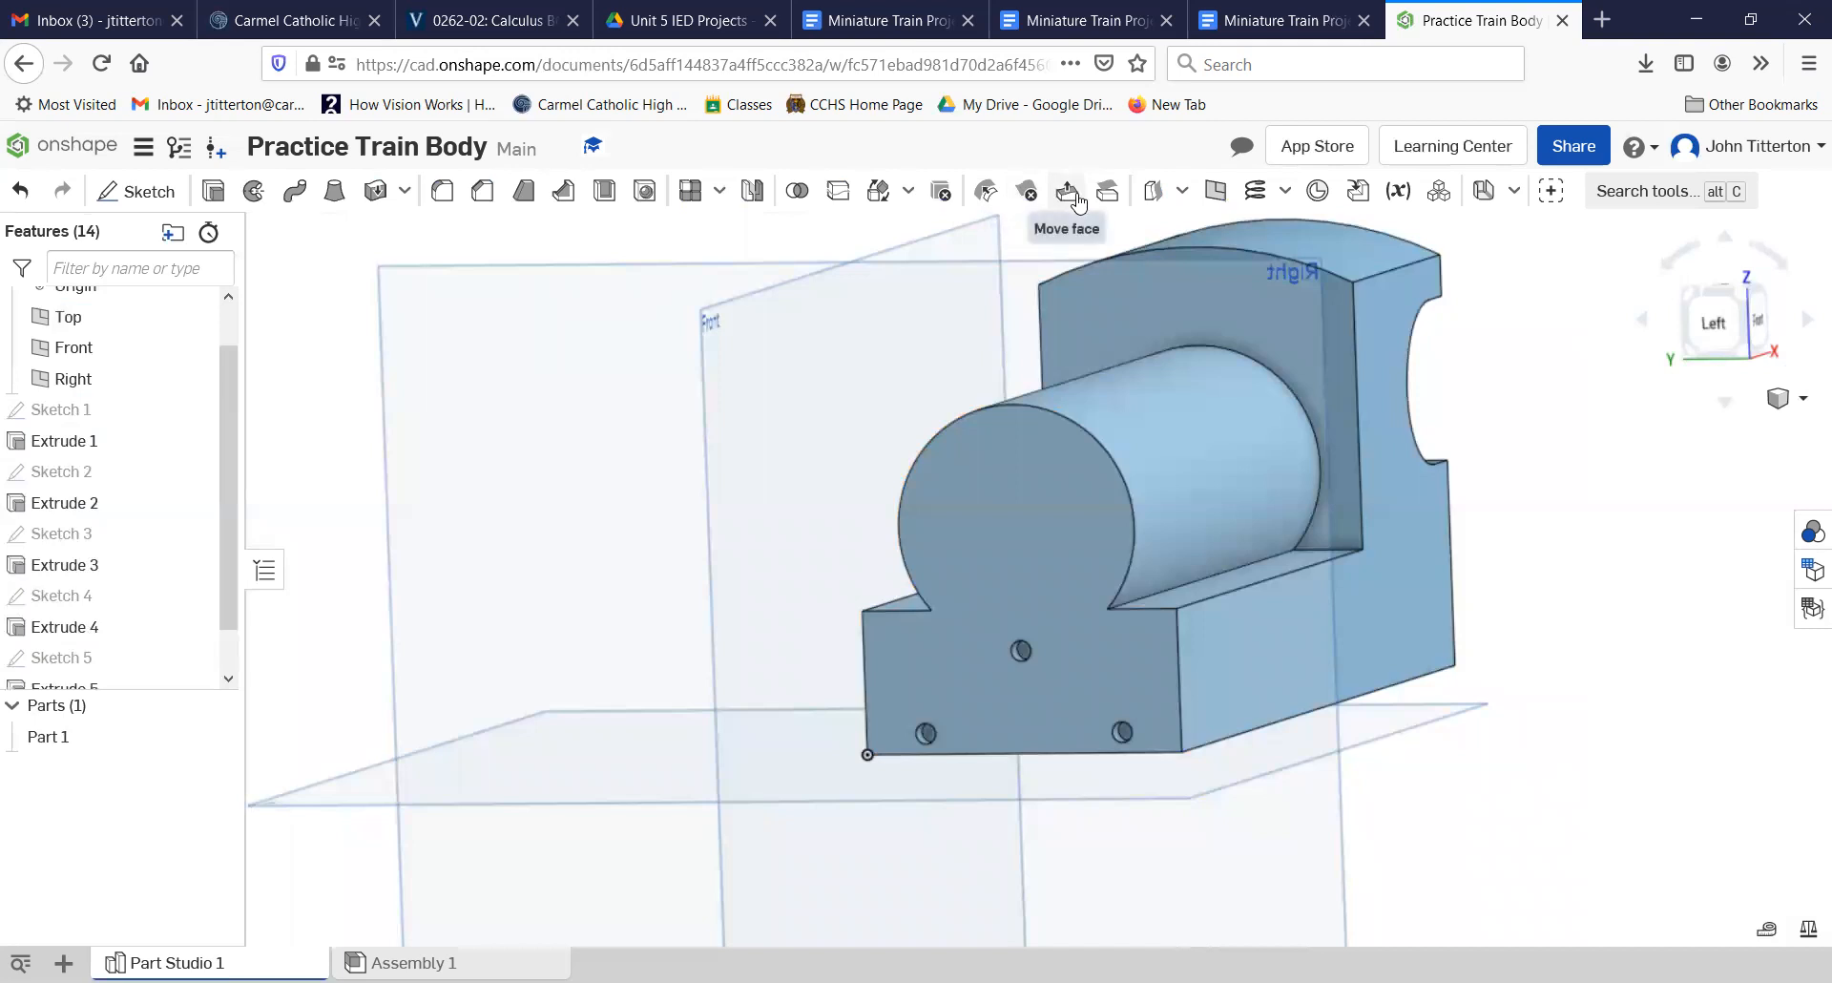
{"action": "left_click", "coordinate": [1212, 191]}
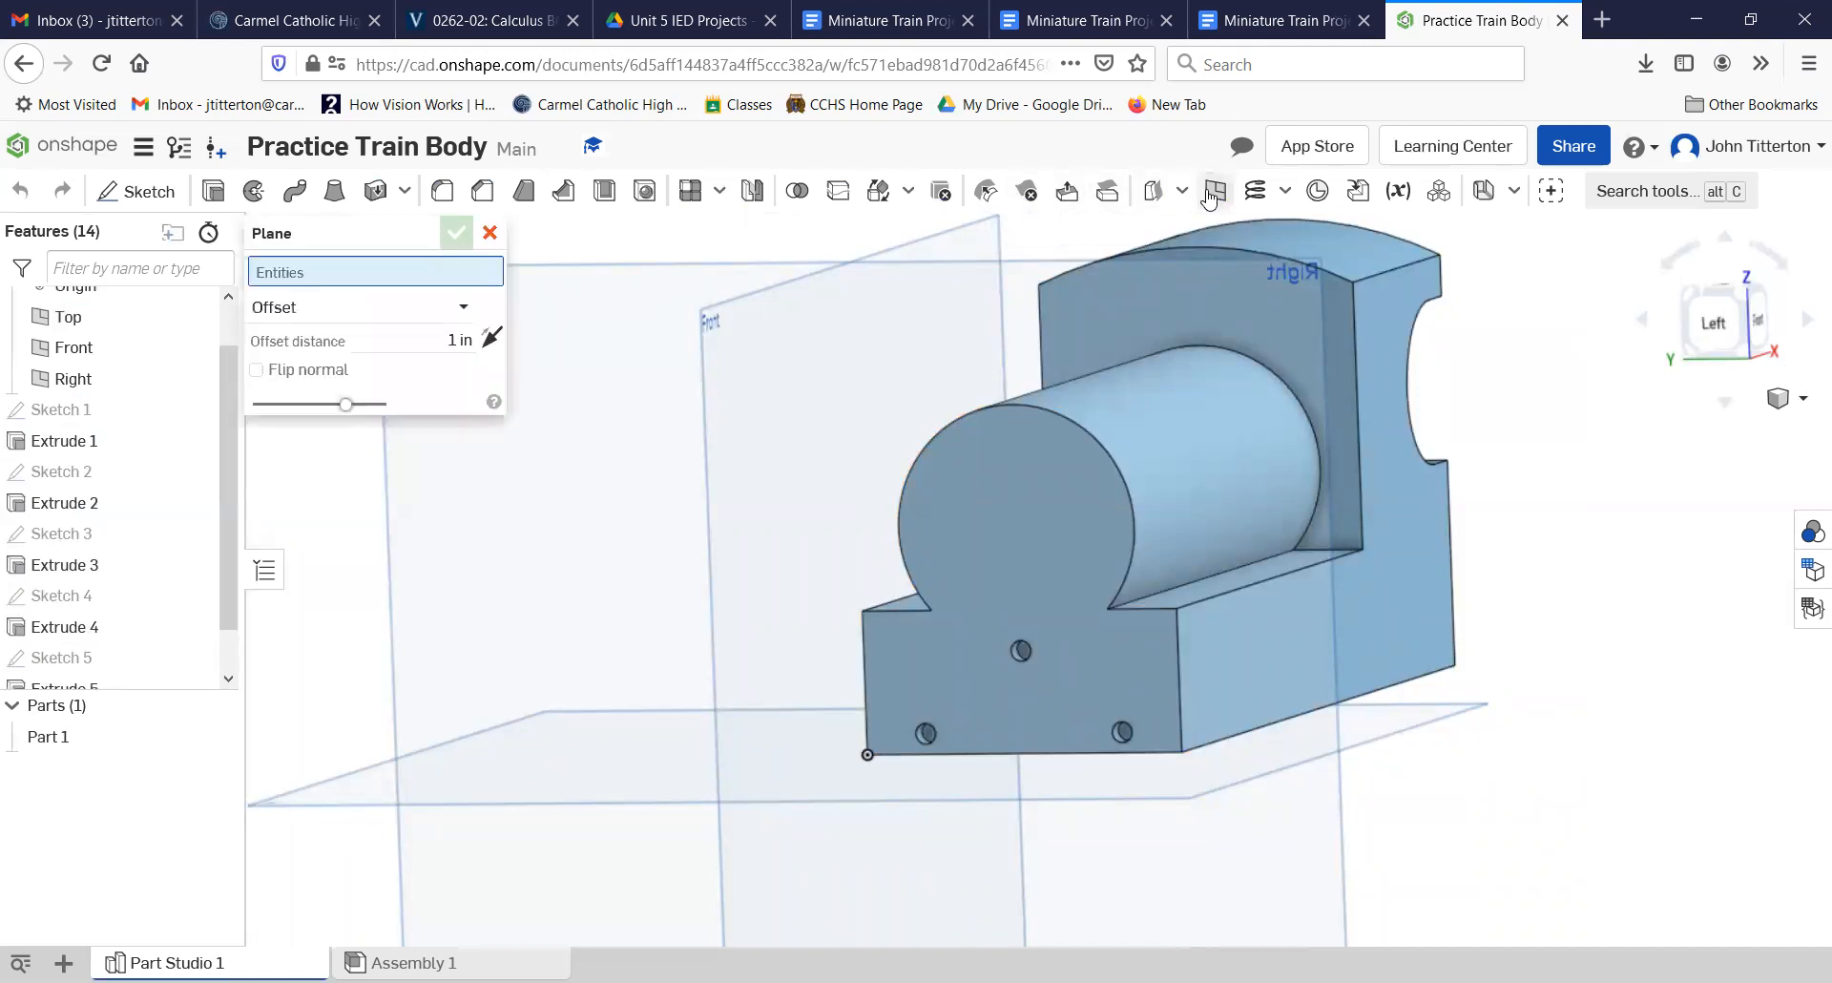
{"action": "left_click", "coordinate": [463, 306]}
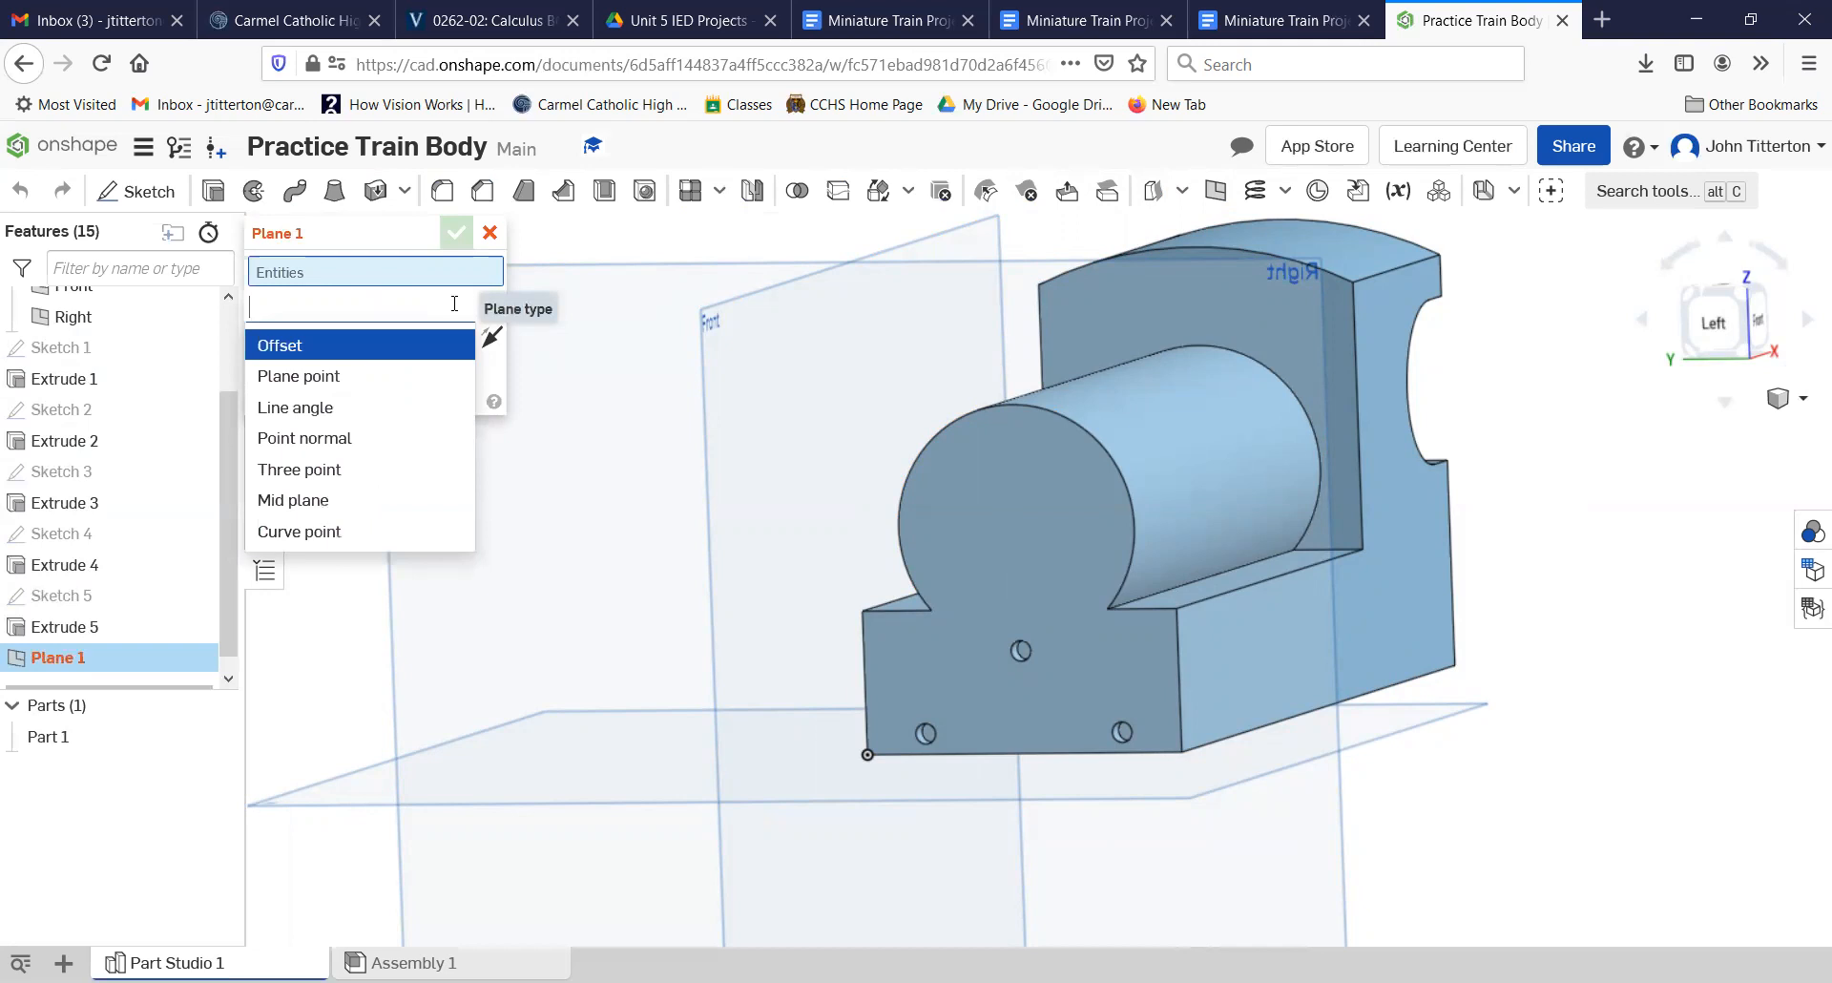
{"action": "left_click", "coordinate": [303, 376]}
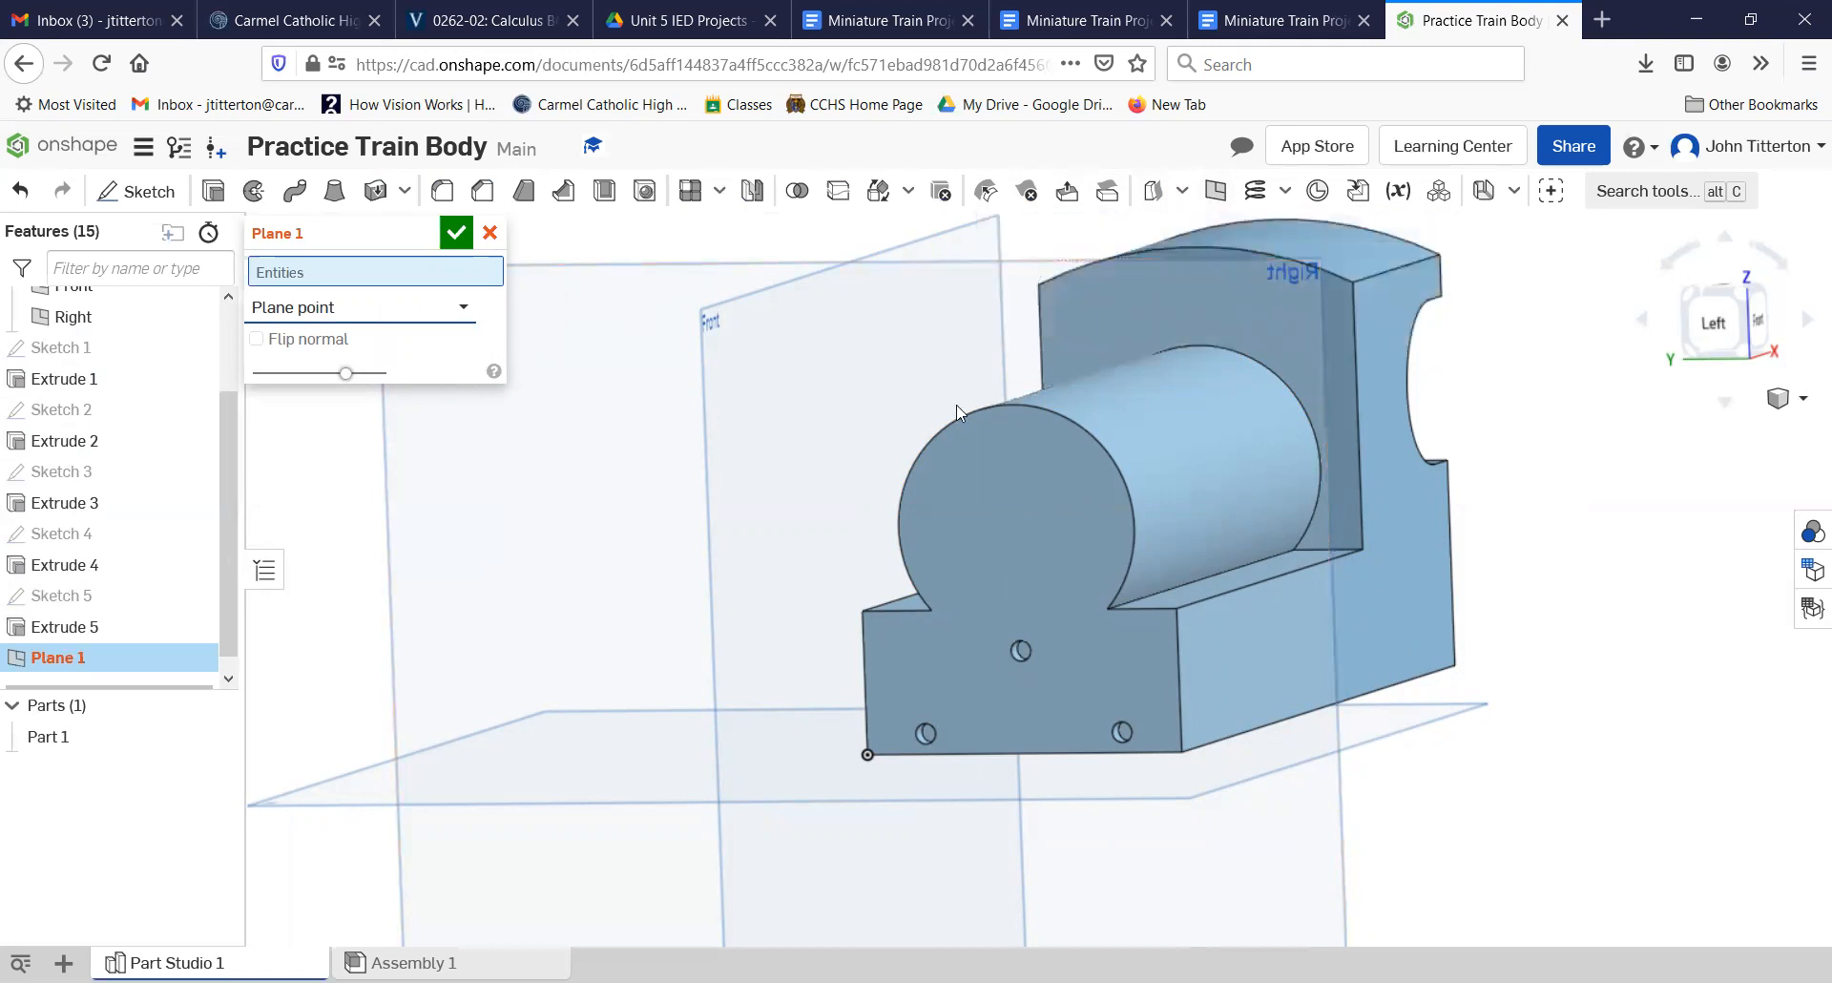
{"action": "left_click", "coordinate": [1101, 399]}
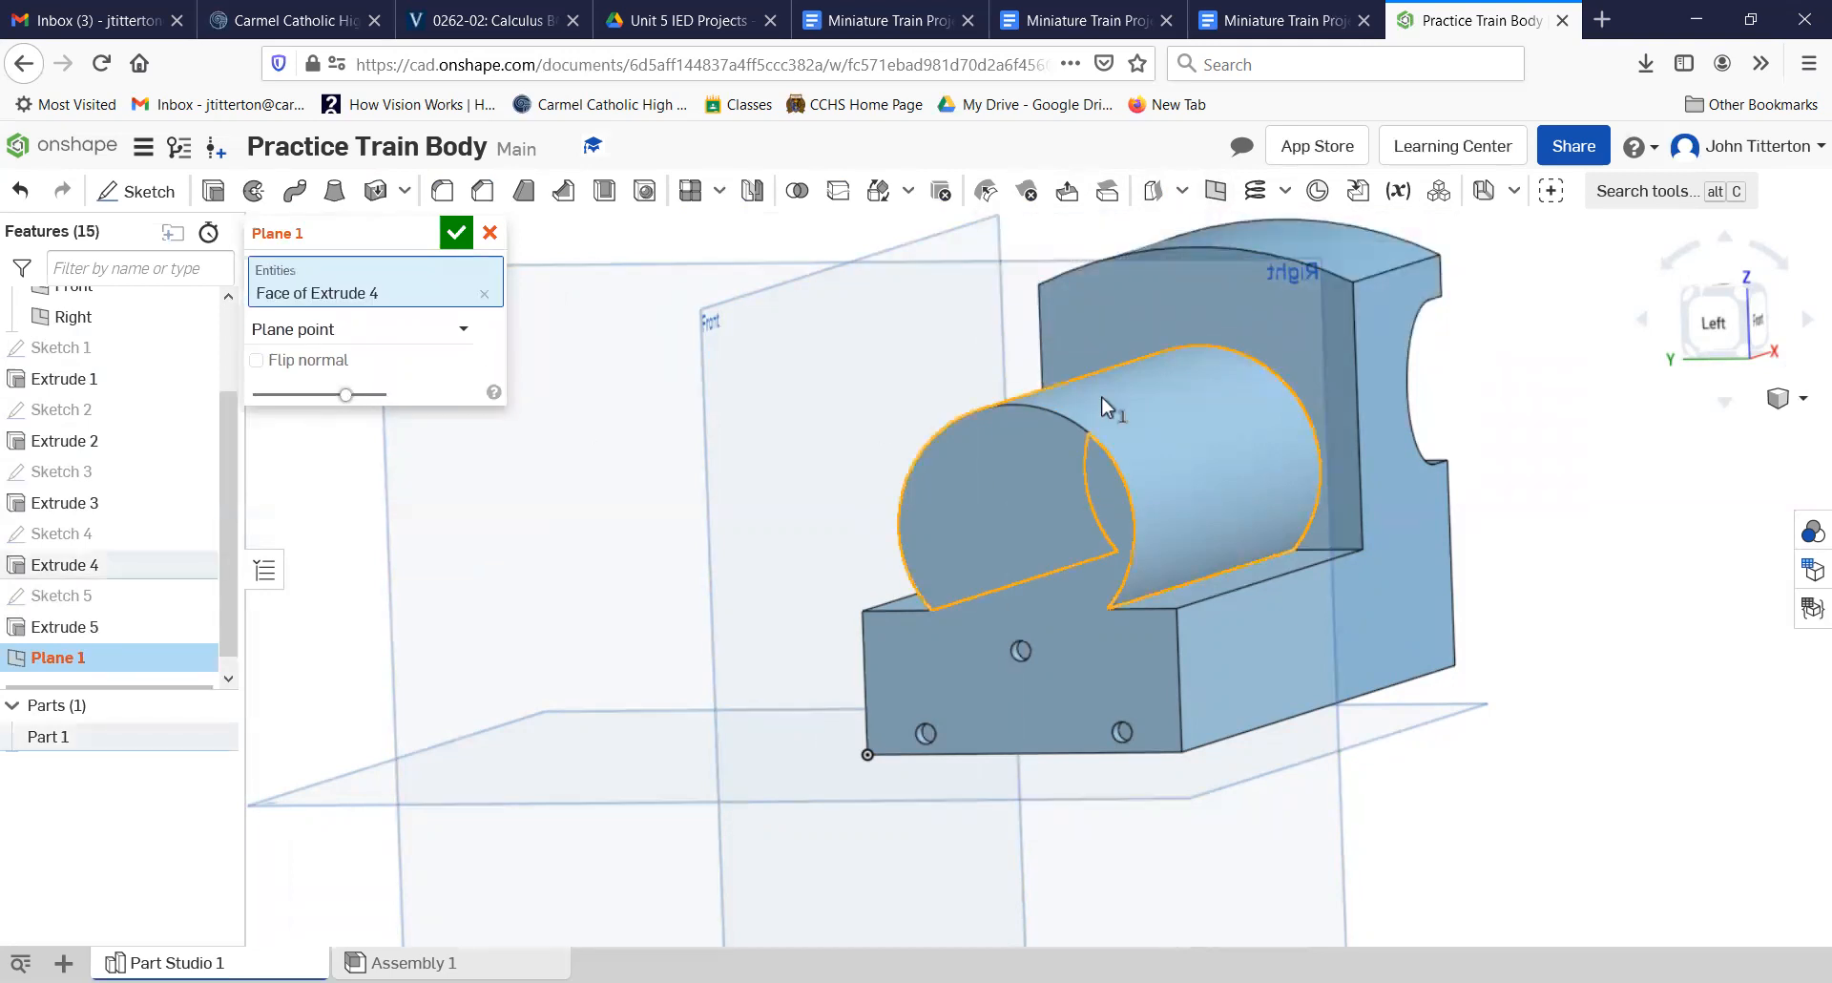
{"action": "left_click", "coordinate": [1083, 806]}
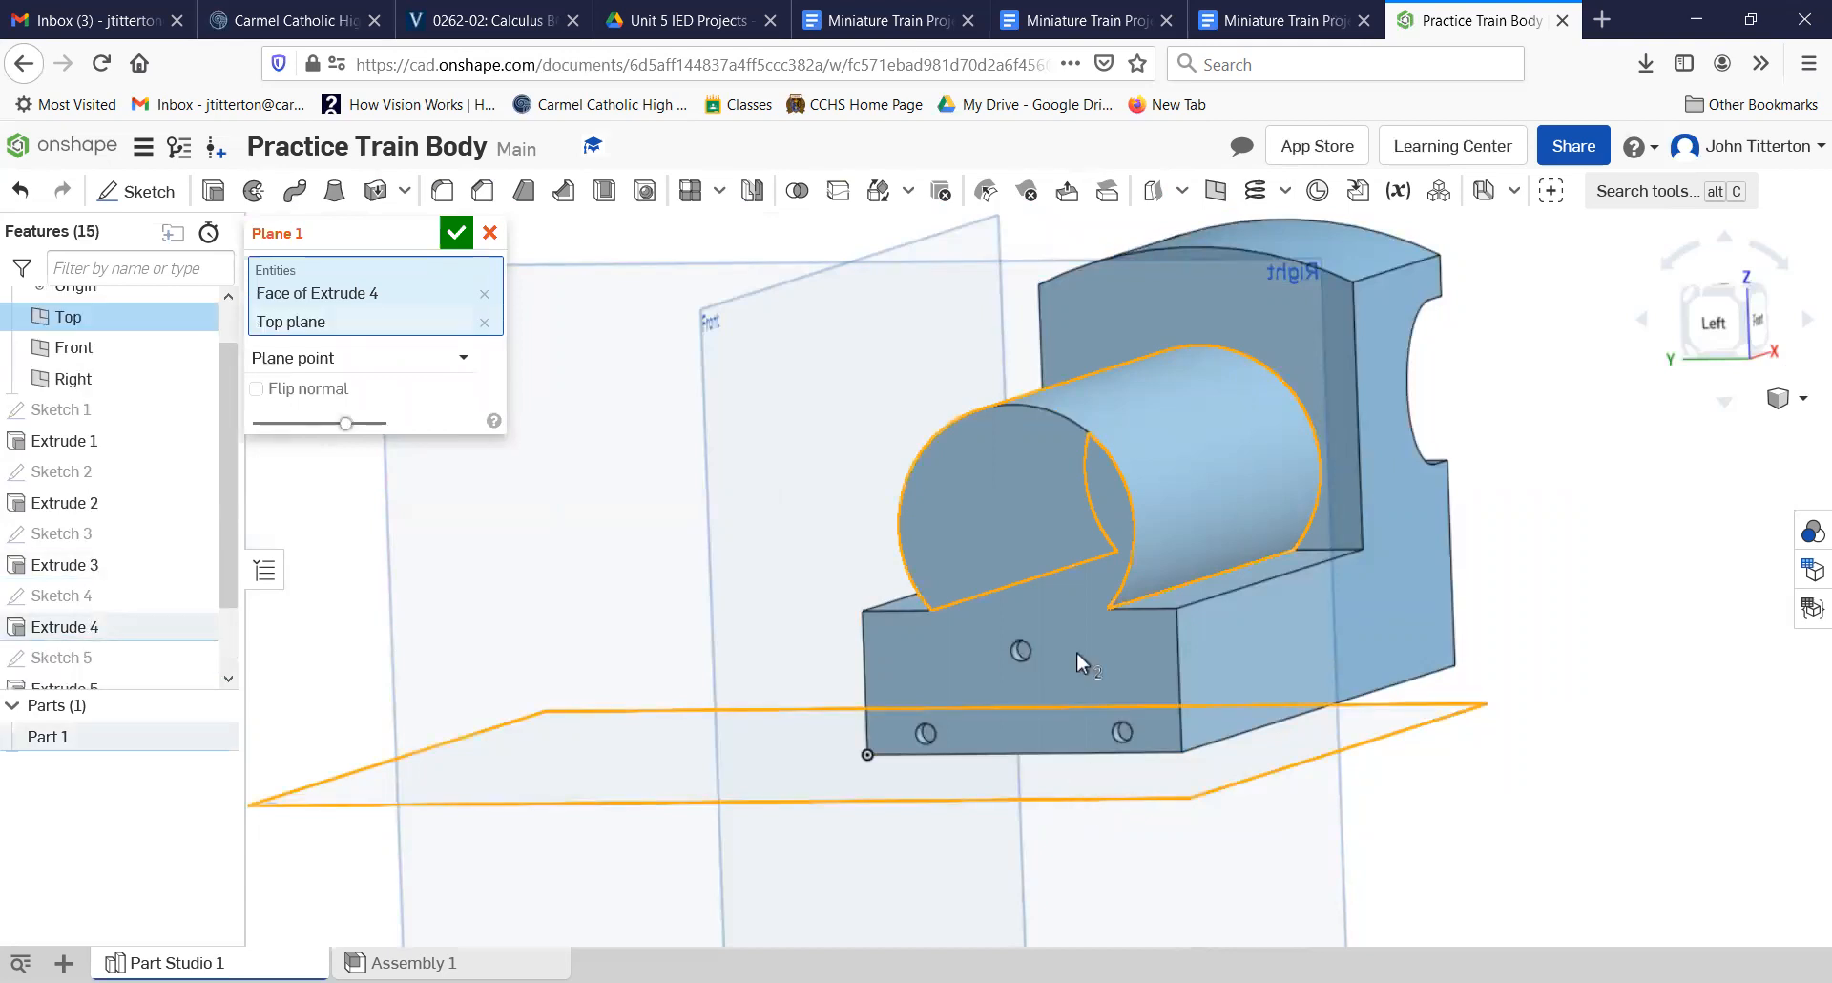
{"action": "left_click", "coordinate": [1008, 399]}
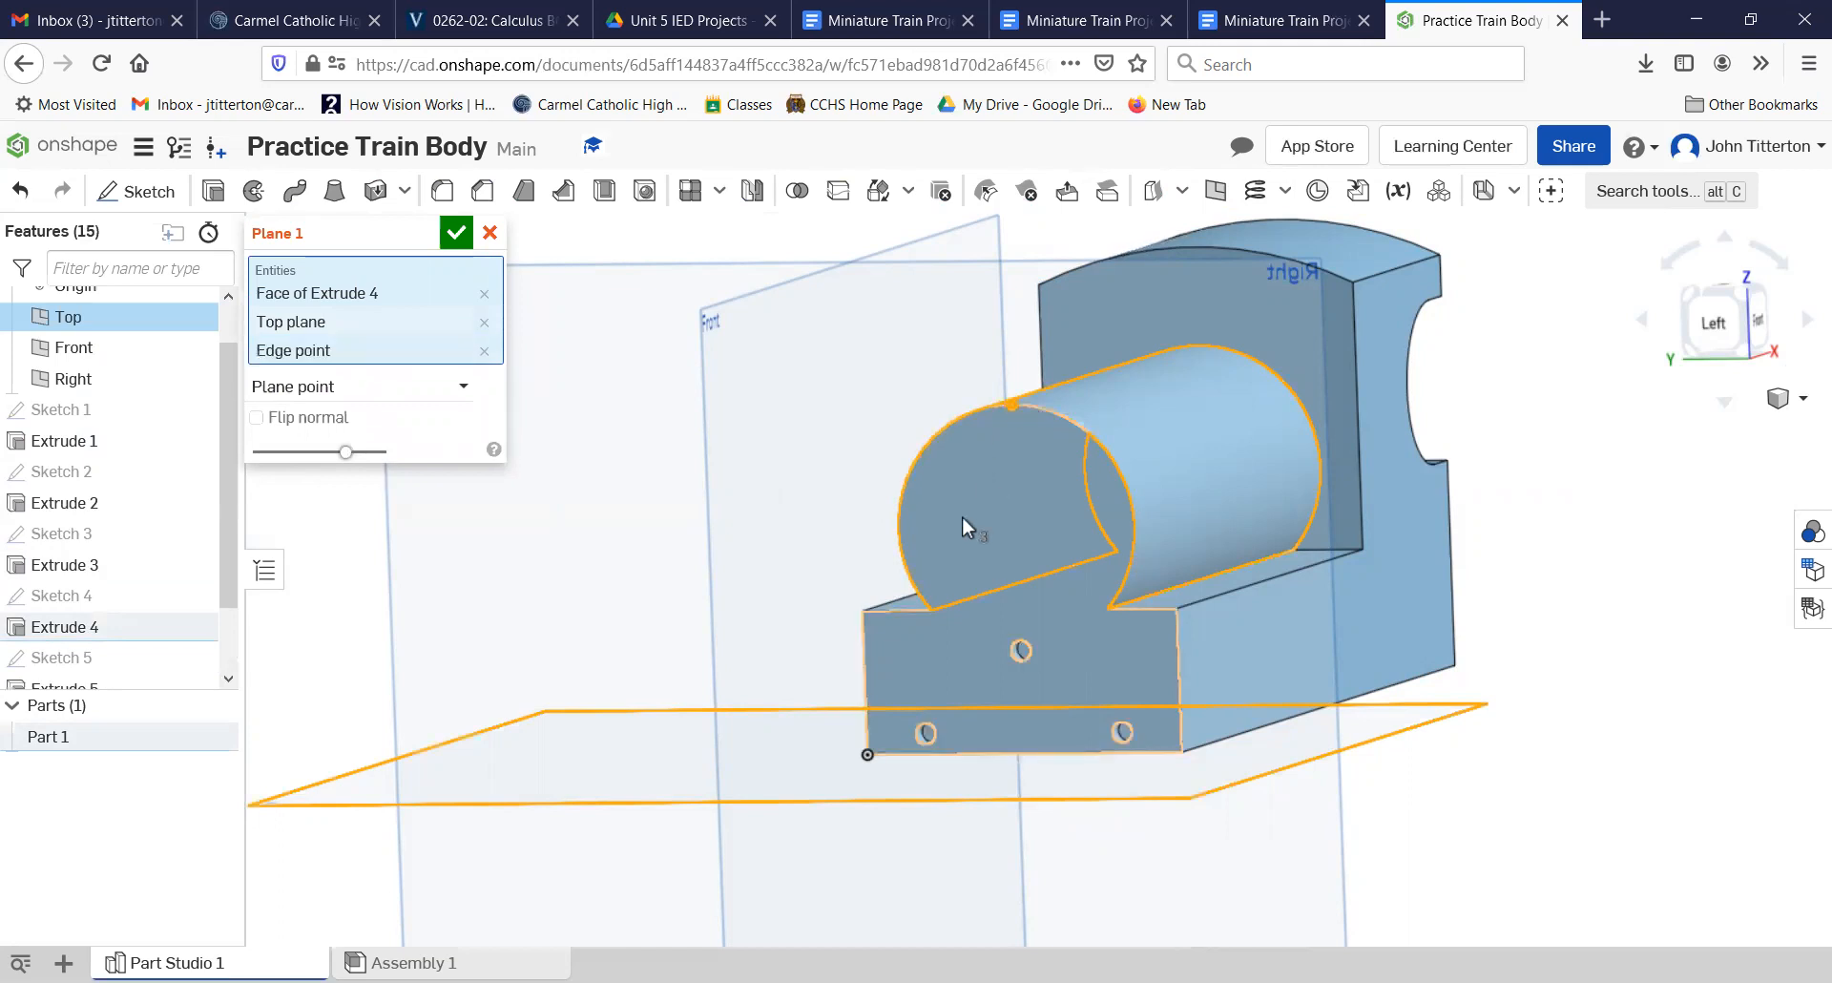
{"action": "right_click_drag", "start_coordinate": [470, 545], "coordinate": [421, 560]}
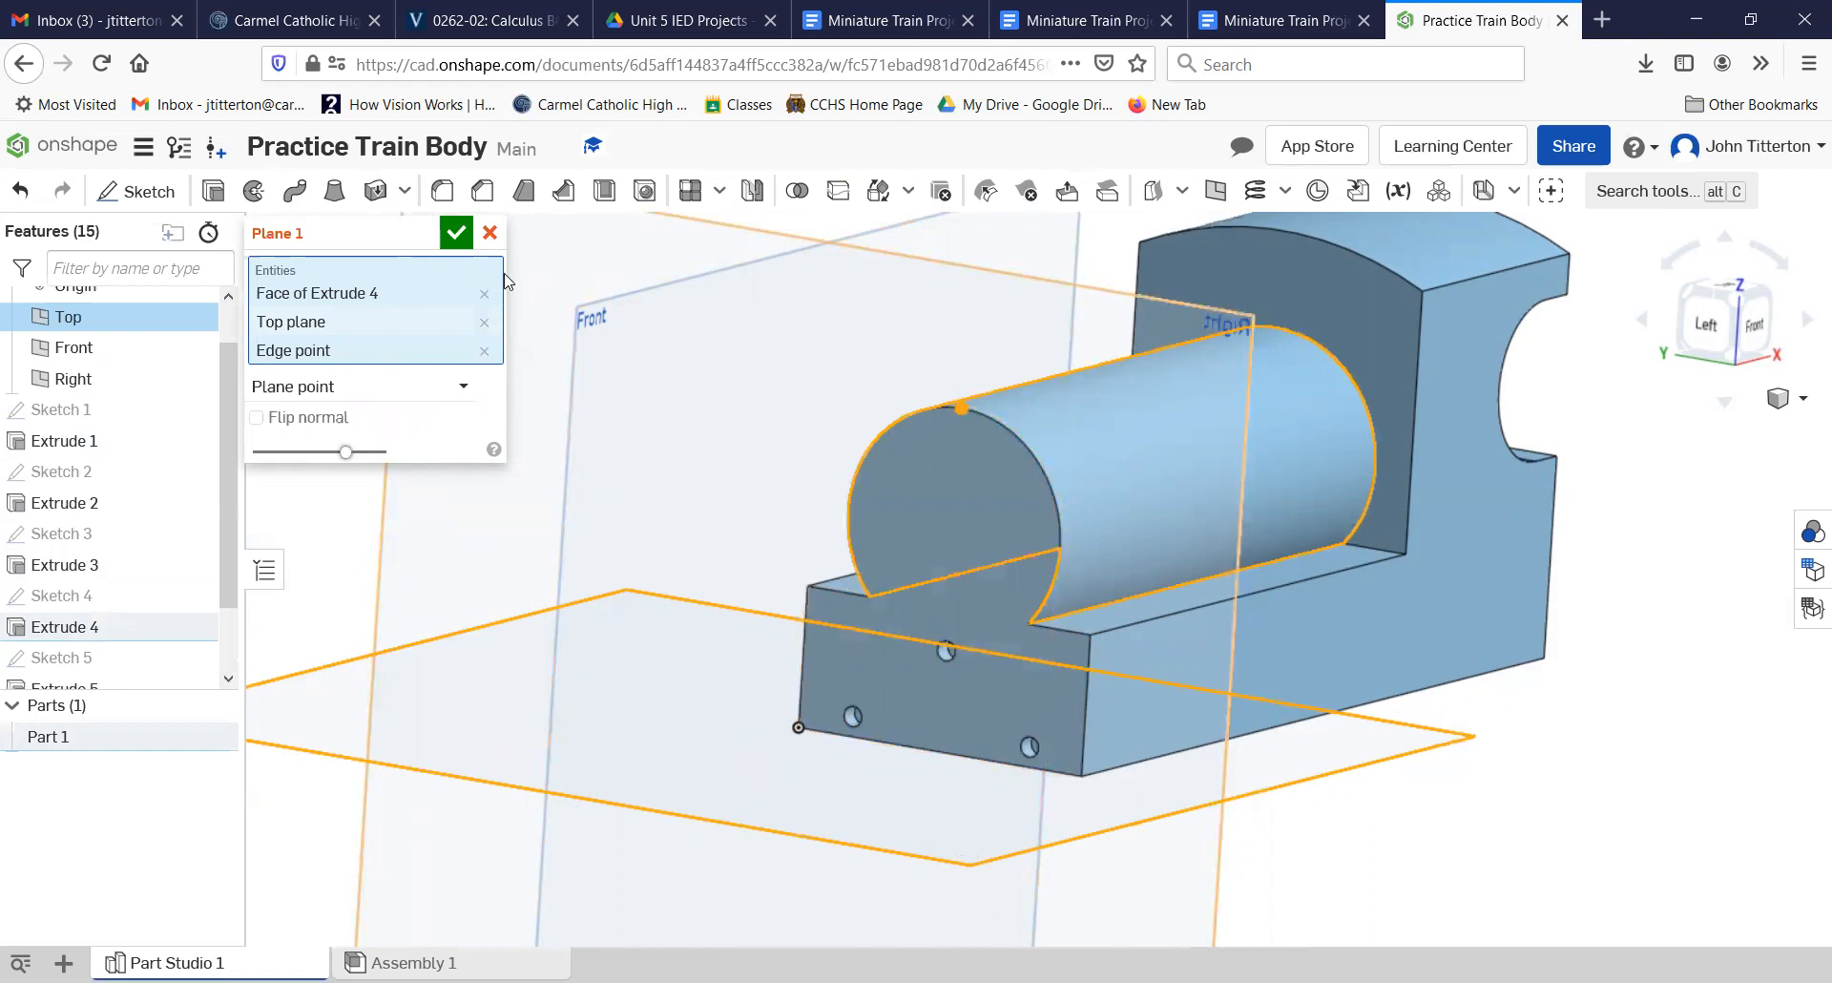
{"action": "left_click", "coordinate": [489, 232]}
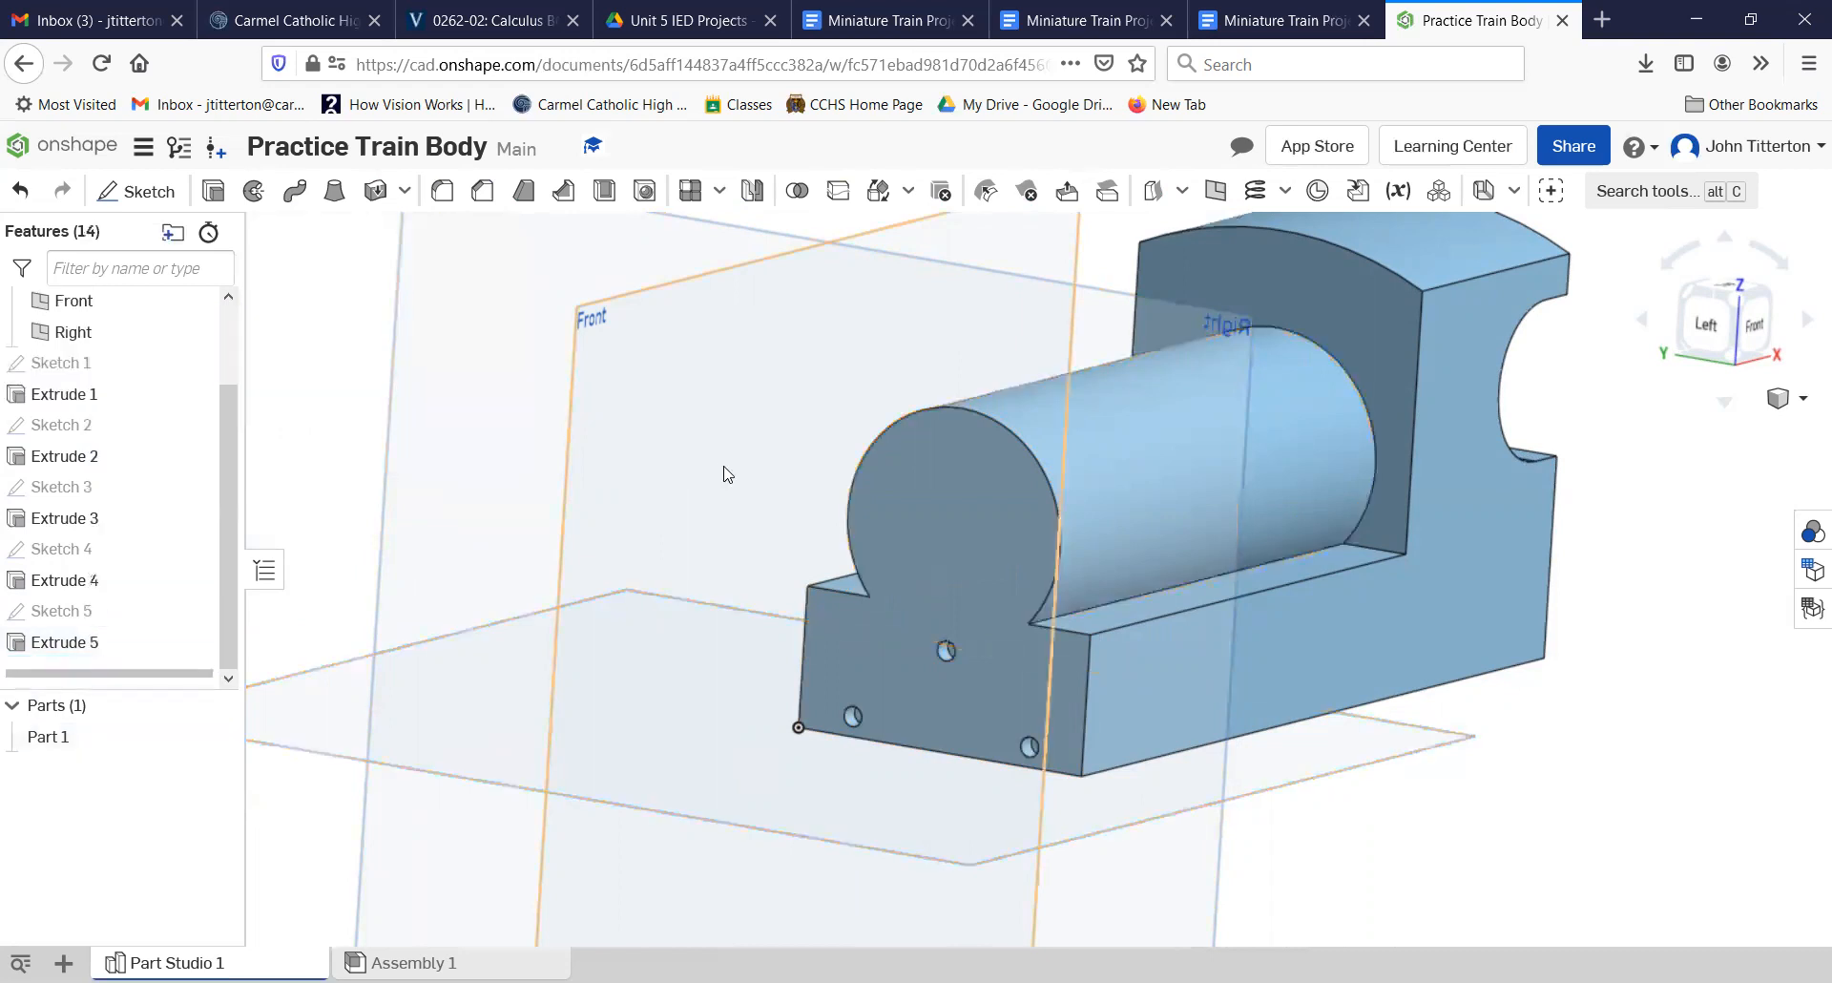
Step: Create a Plane point plane parallel to the Top plane through the topmost point of the boiler's front circular edge
{"action": "right_click", "coordinate": [927, 843]}
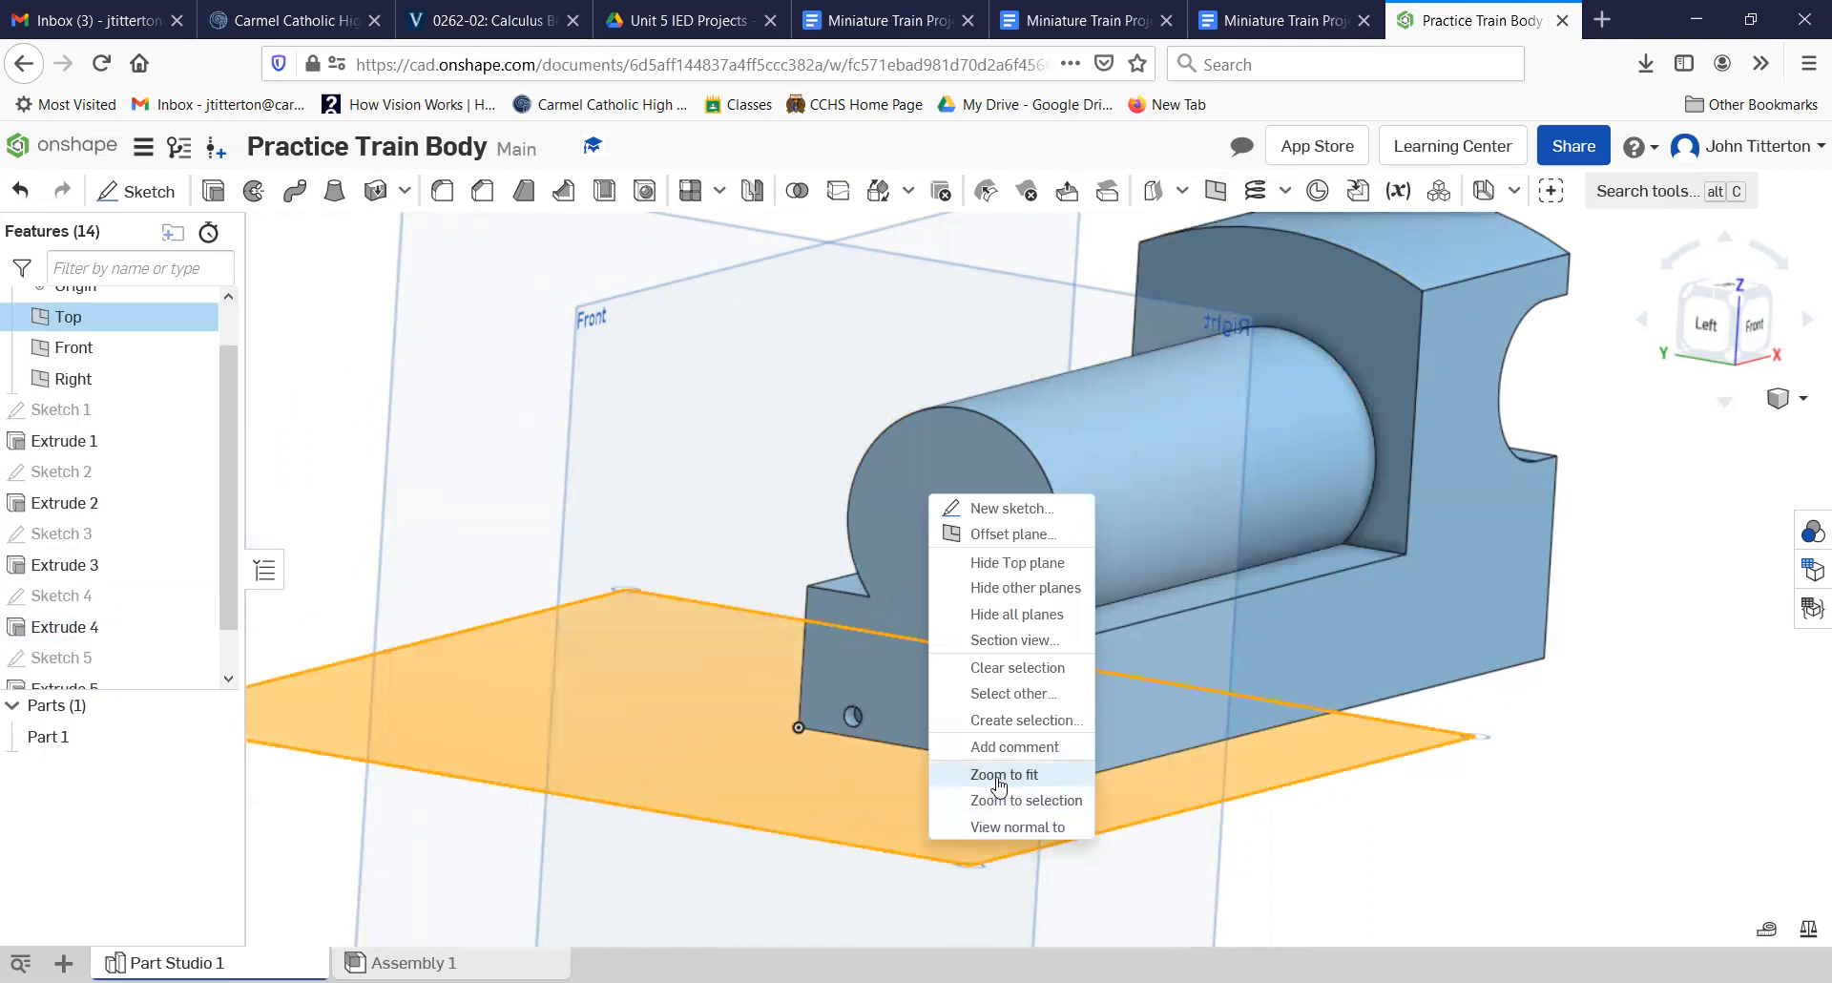
{"action": "left_click", "coordinate": [1007, 534]}
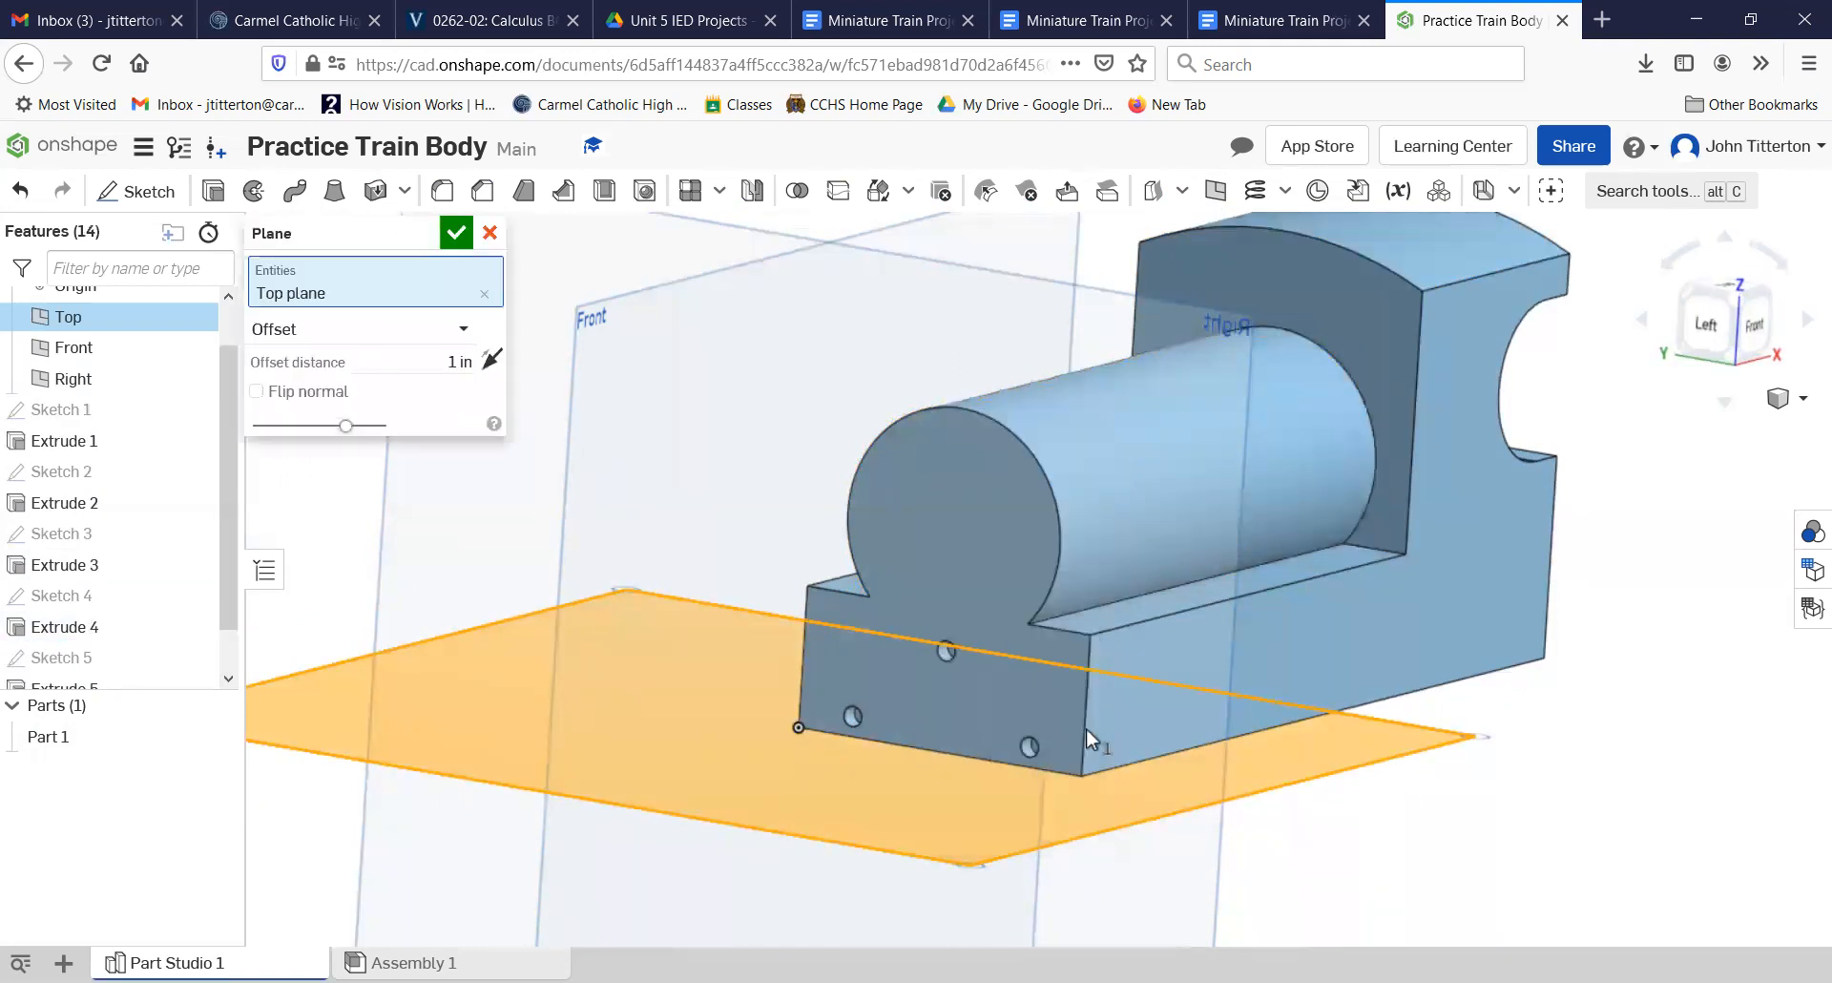
{"action": "left_click", "coordinate": [464, 328]}
{"action": "left_click", "coordinate": [392, 397]}
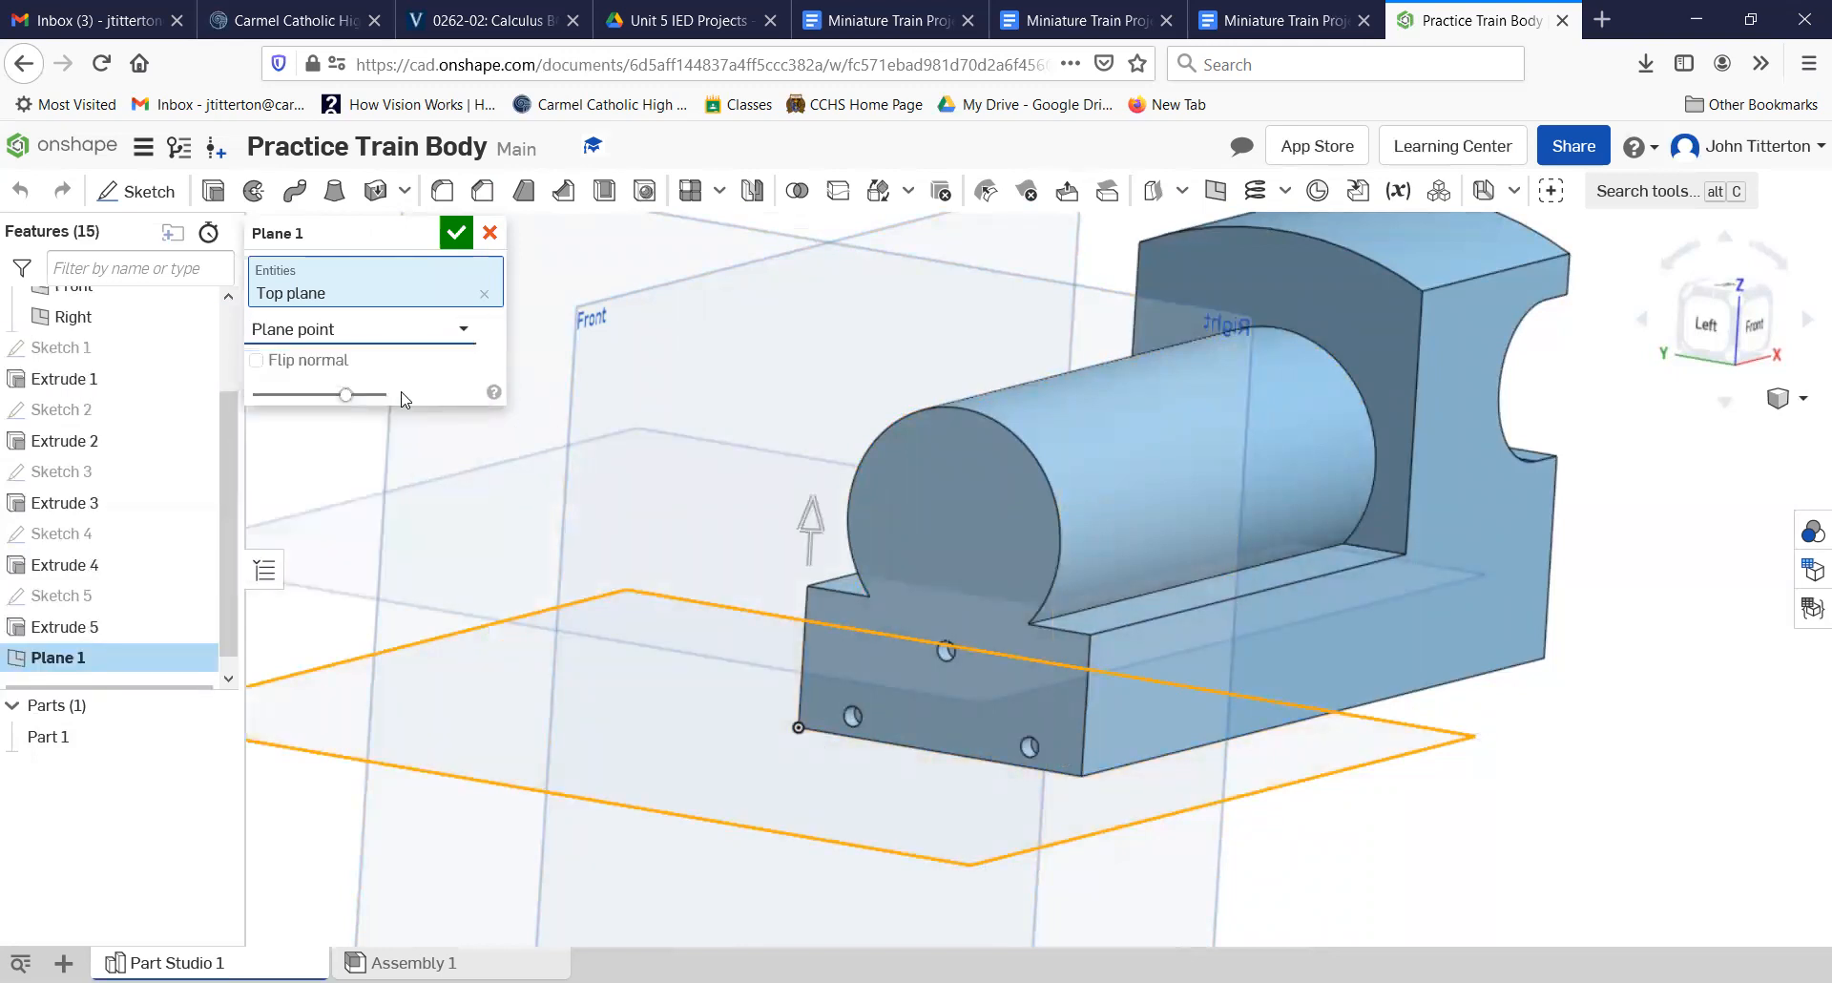
{"action": "left_click", "coordinate": [960, 406]}
{"action": "right_click_drag", "start_coordinate": [1524, 856], "coordinate": [1489, 821]}
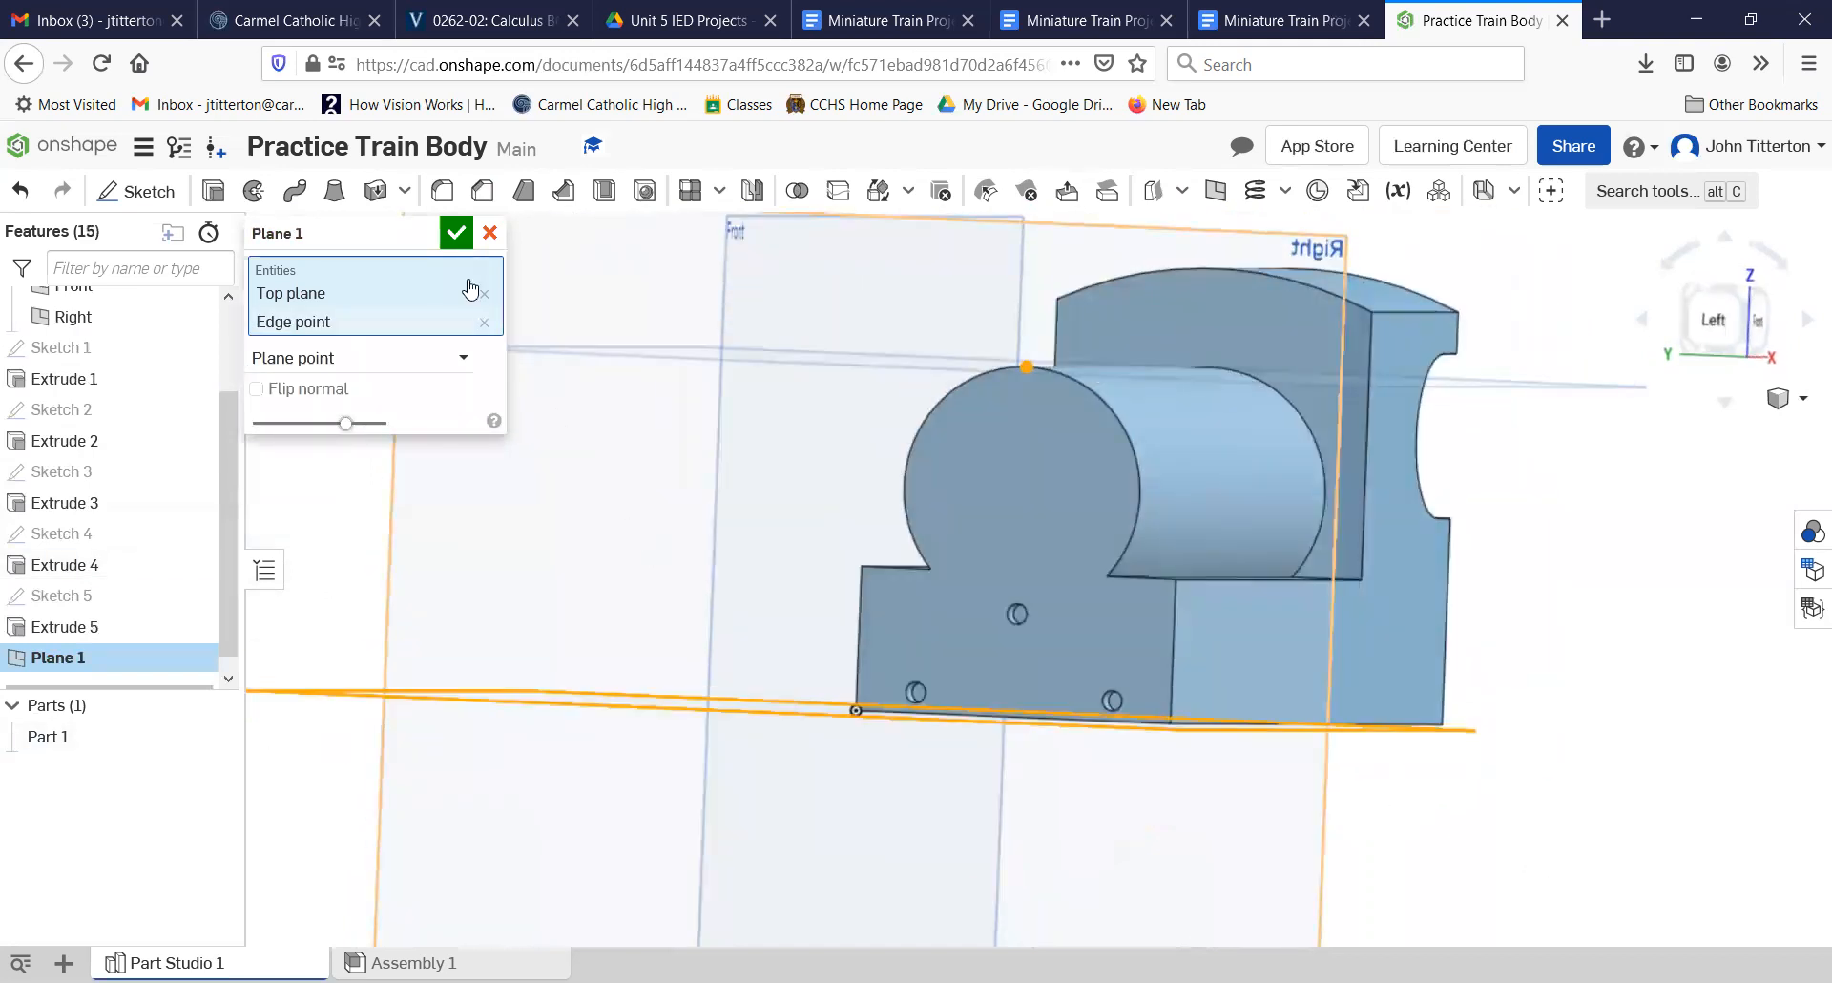
{"action": "left_click", "coordinate": [456, 234]}
Step: Start a sketch on the new plane at the boiler's top and draw a circle about 0.45 in in diameter over the boiler's front half
{"action": "right_click_drag", "start_coordinate": [1672, 859], "coordinate": [1591, 798]}
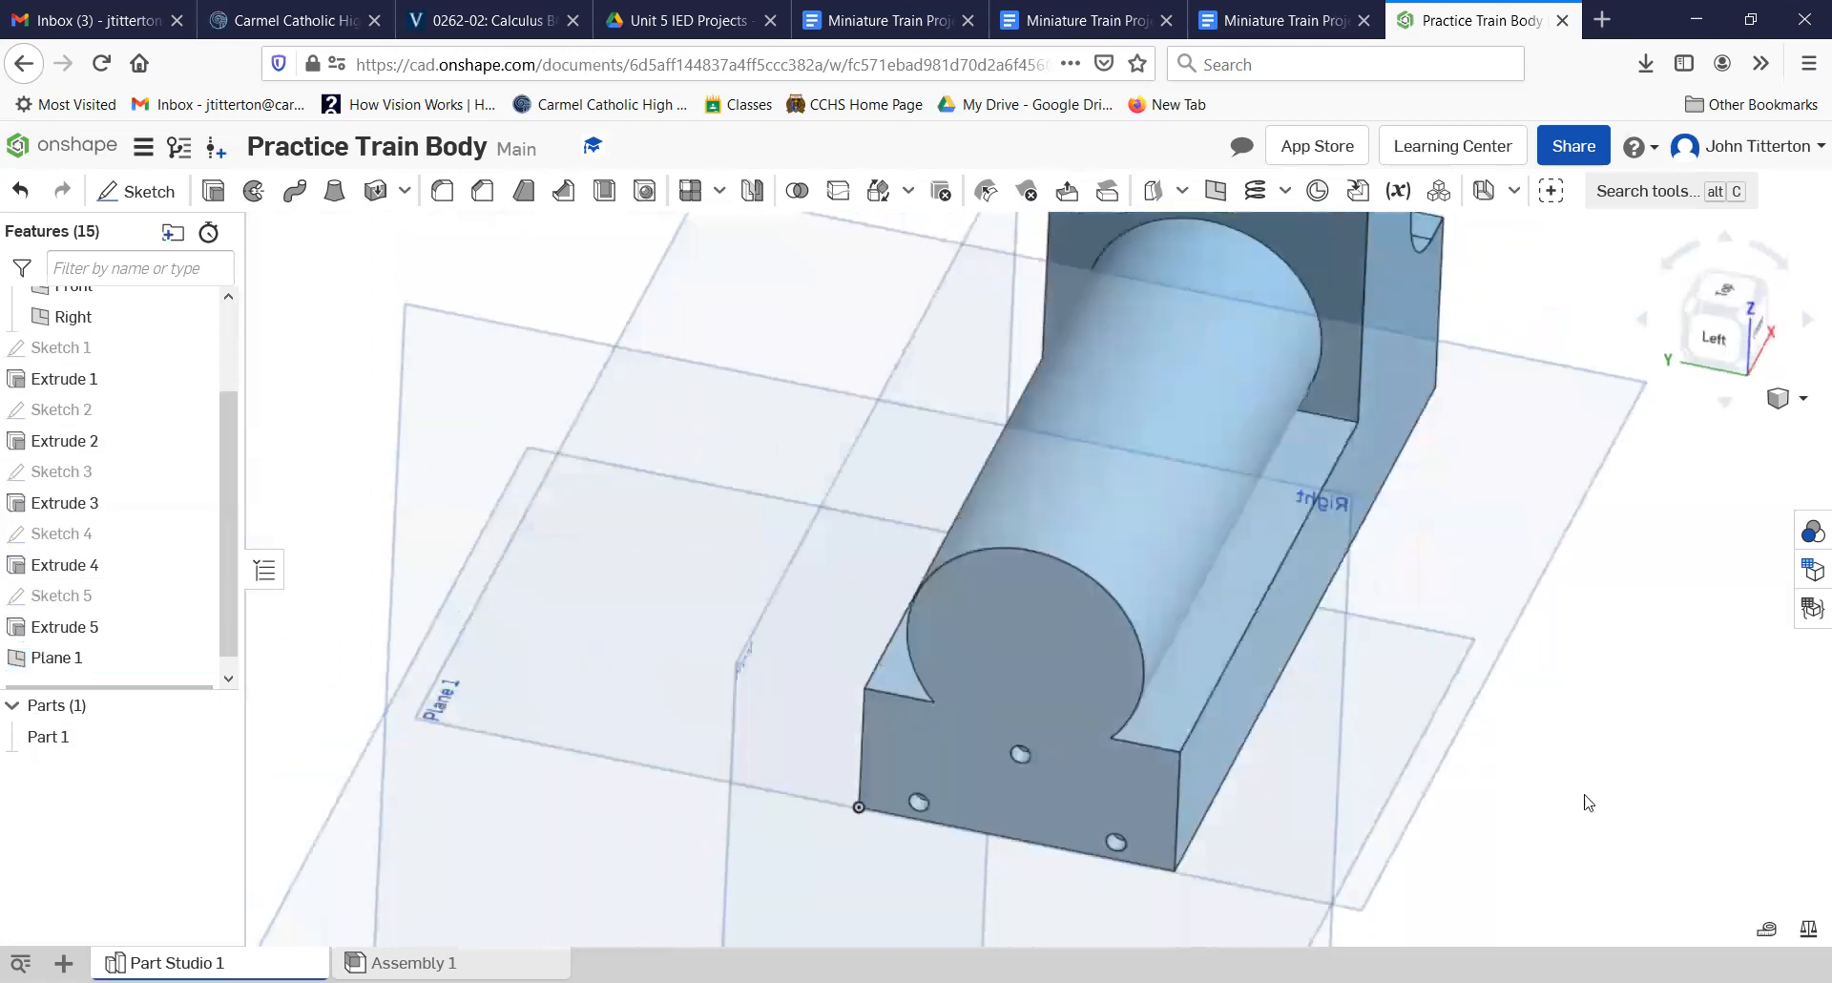
{"action": "left_click", "coordinate": [1477, 638]}
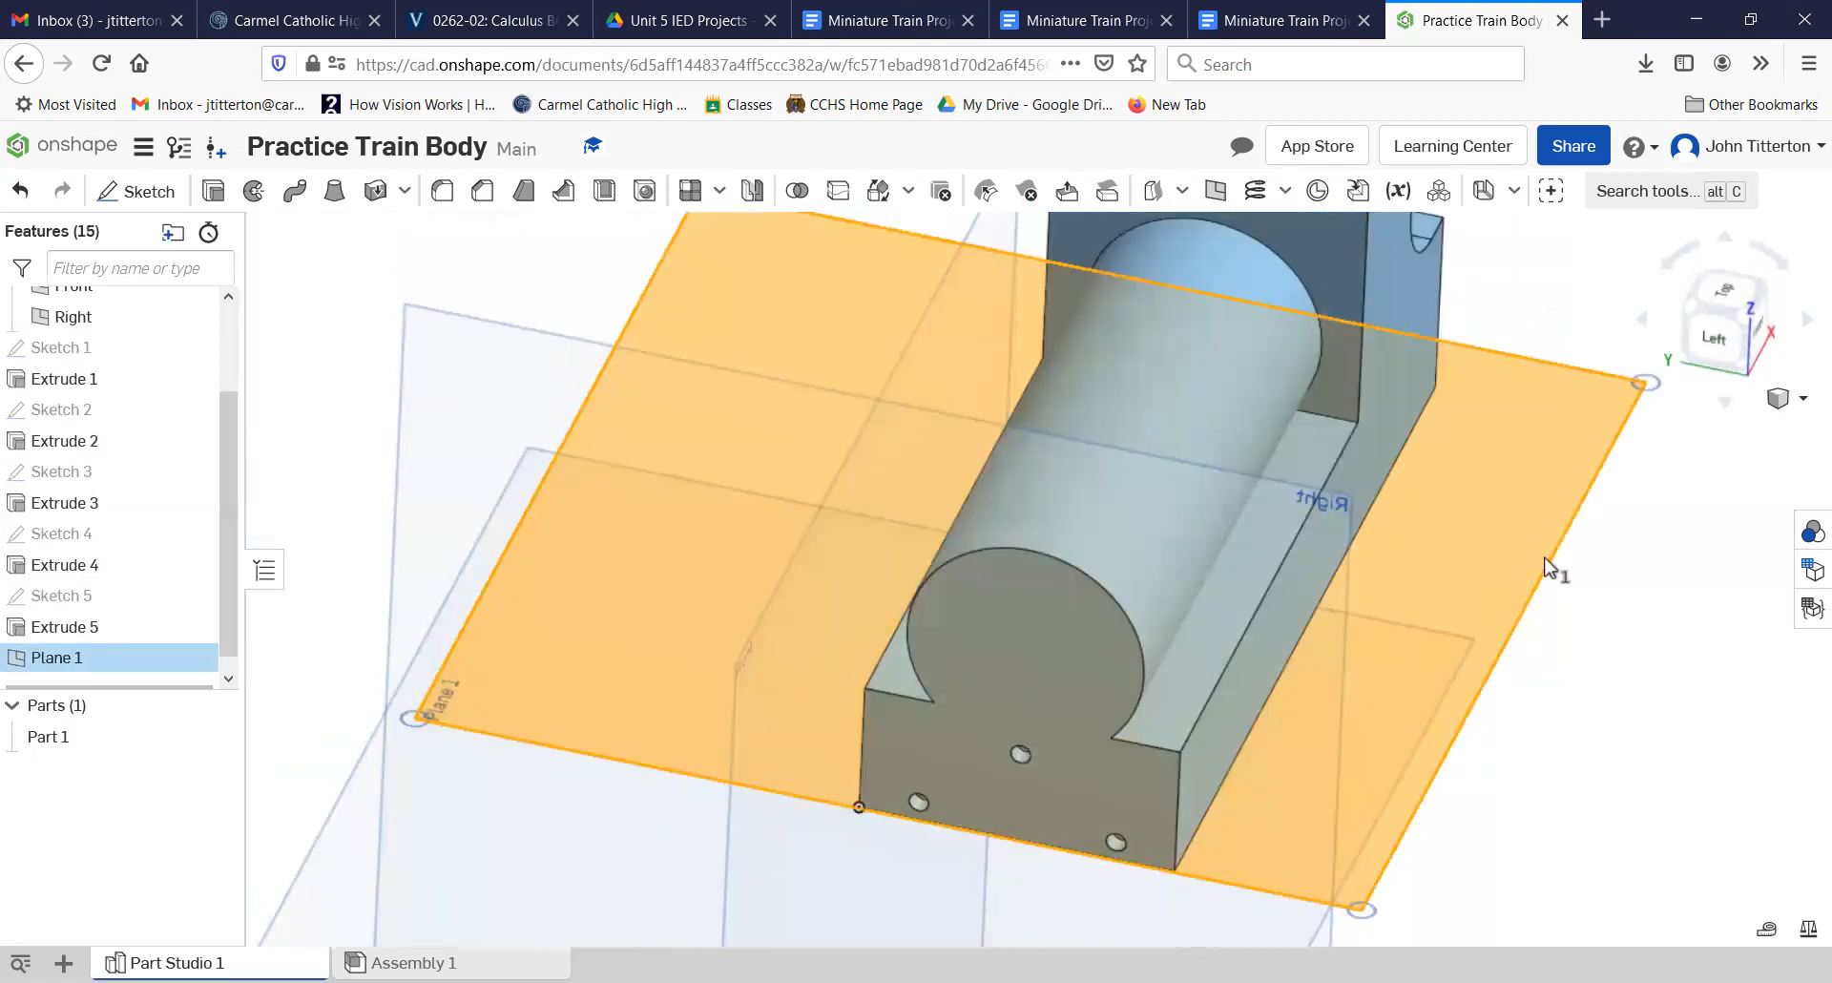
{"action": "left_click", "coordinate": [1725, 291]}
{"action": "scroll", "coordinate": [1035, 634], "scroll_direction": "up", "scroll_amount": 4}
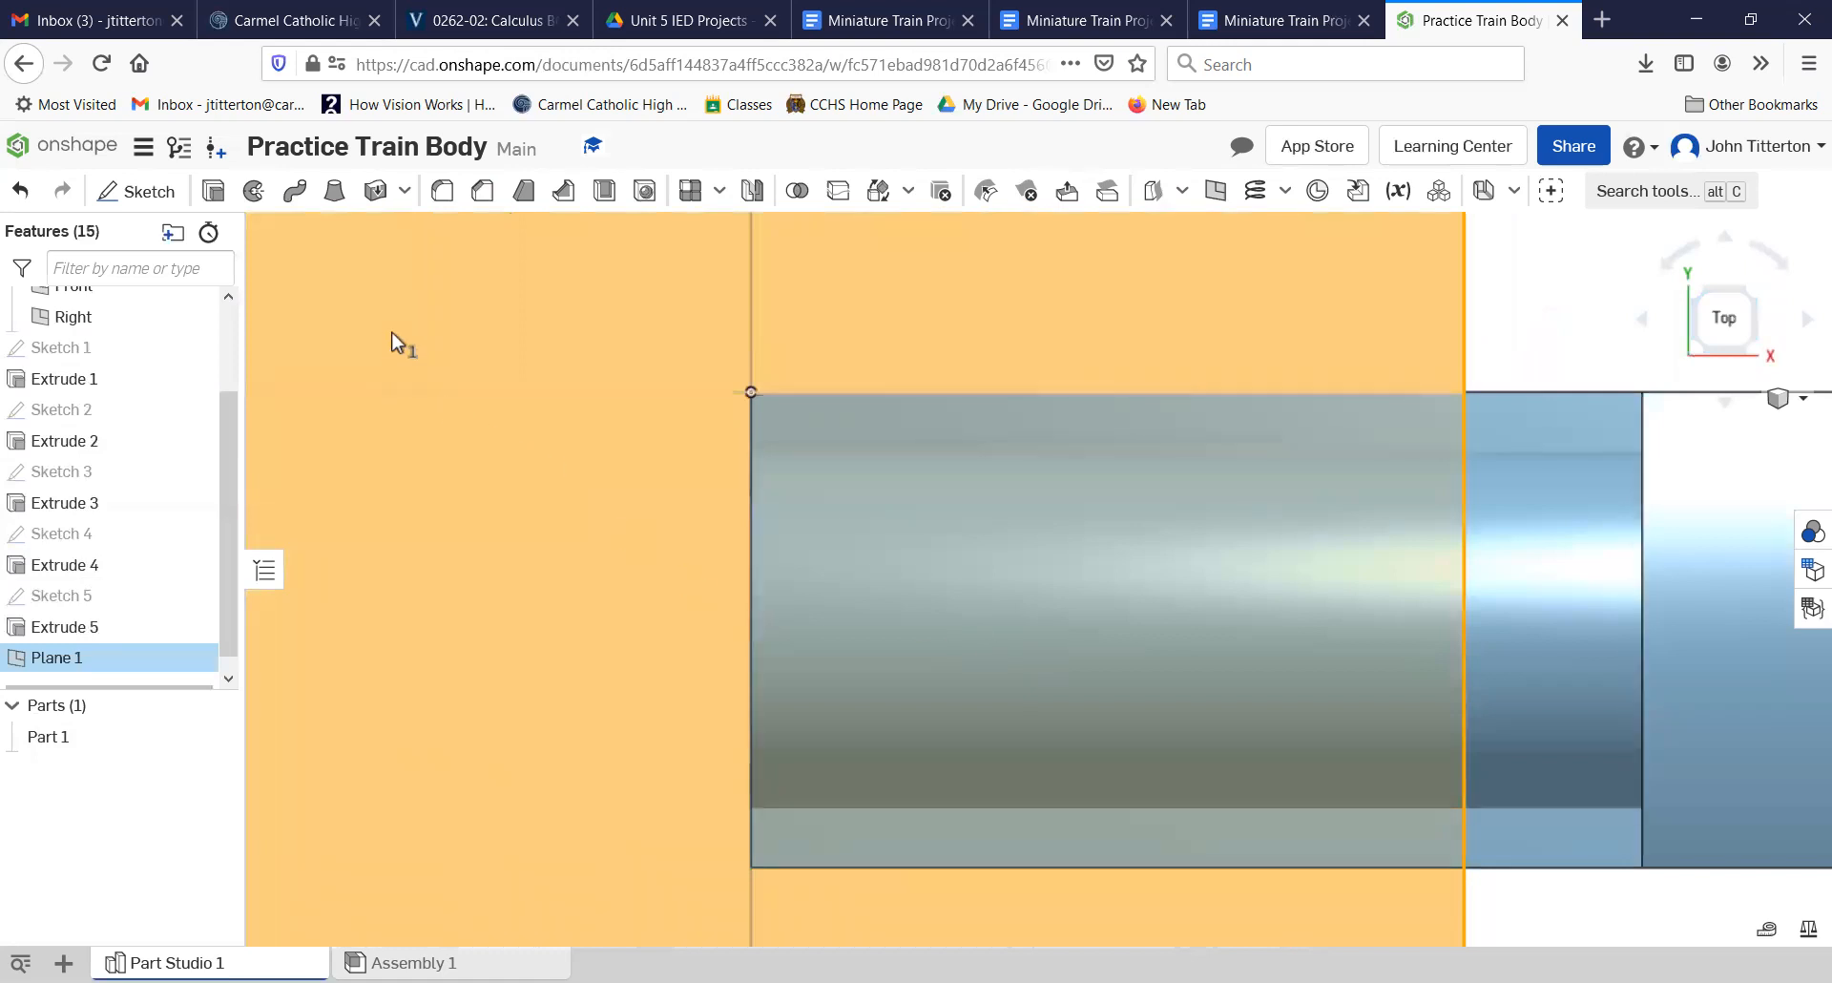
{"action": "left_click", "coordinate": [151, 194]}
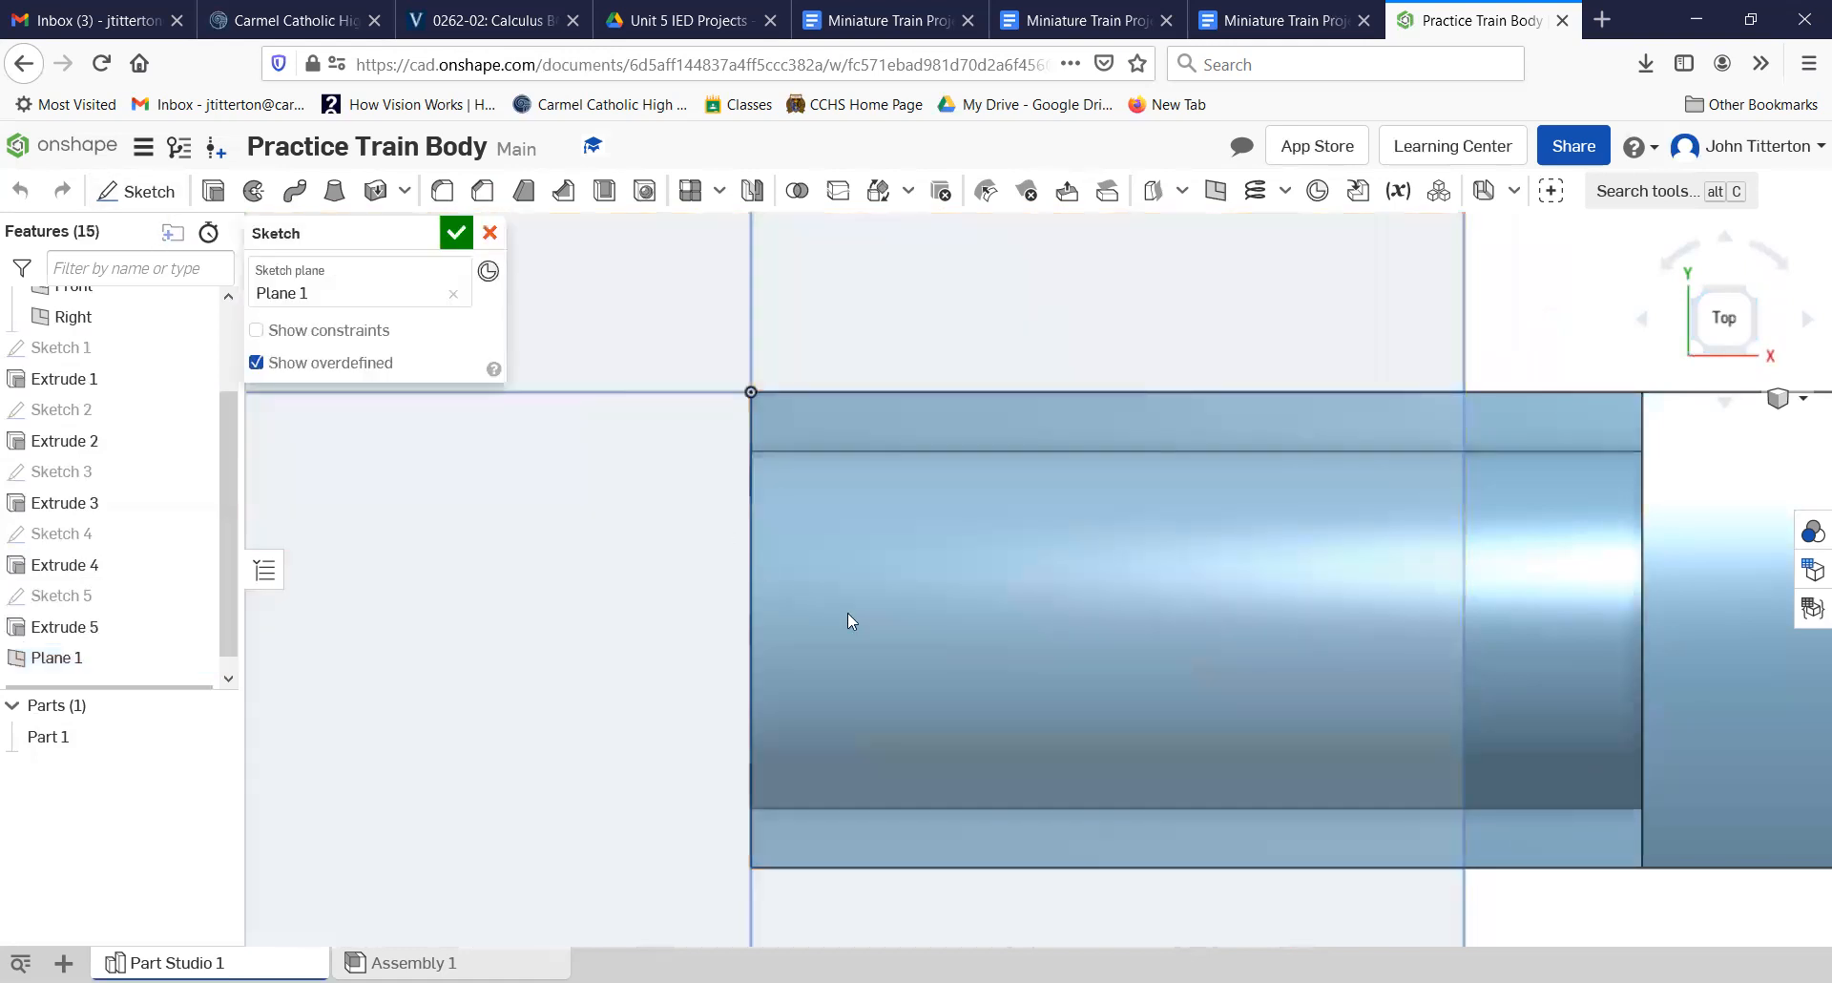
{"action": "left_click", "coordinate": [297, 190]}
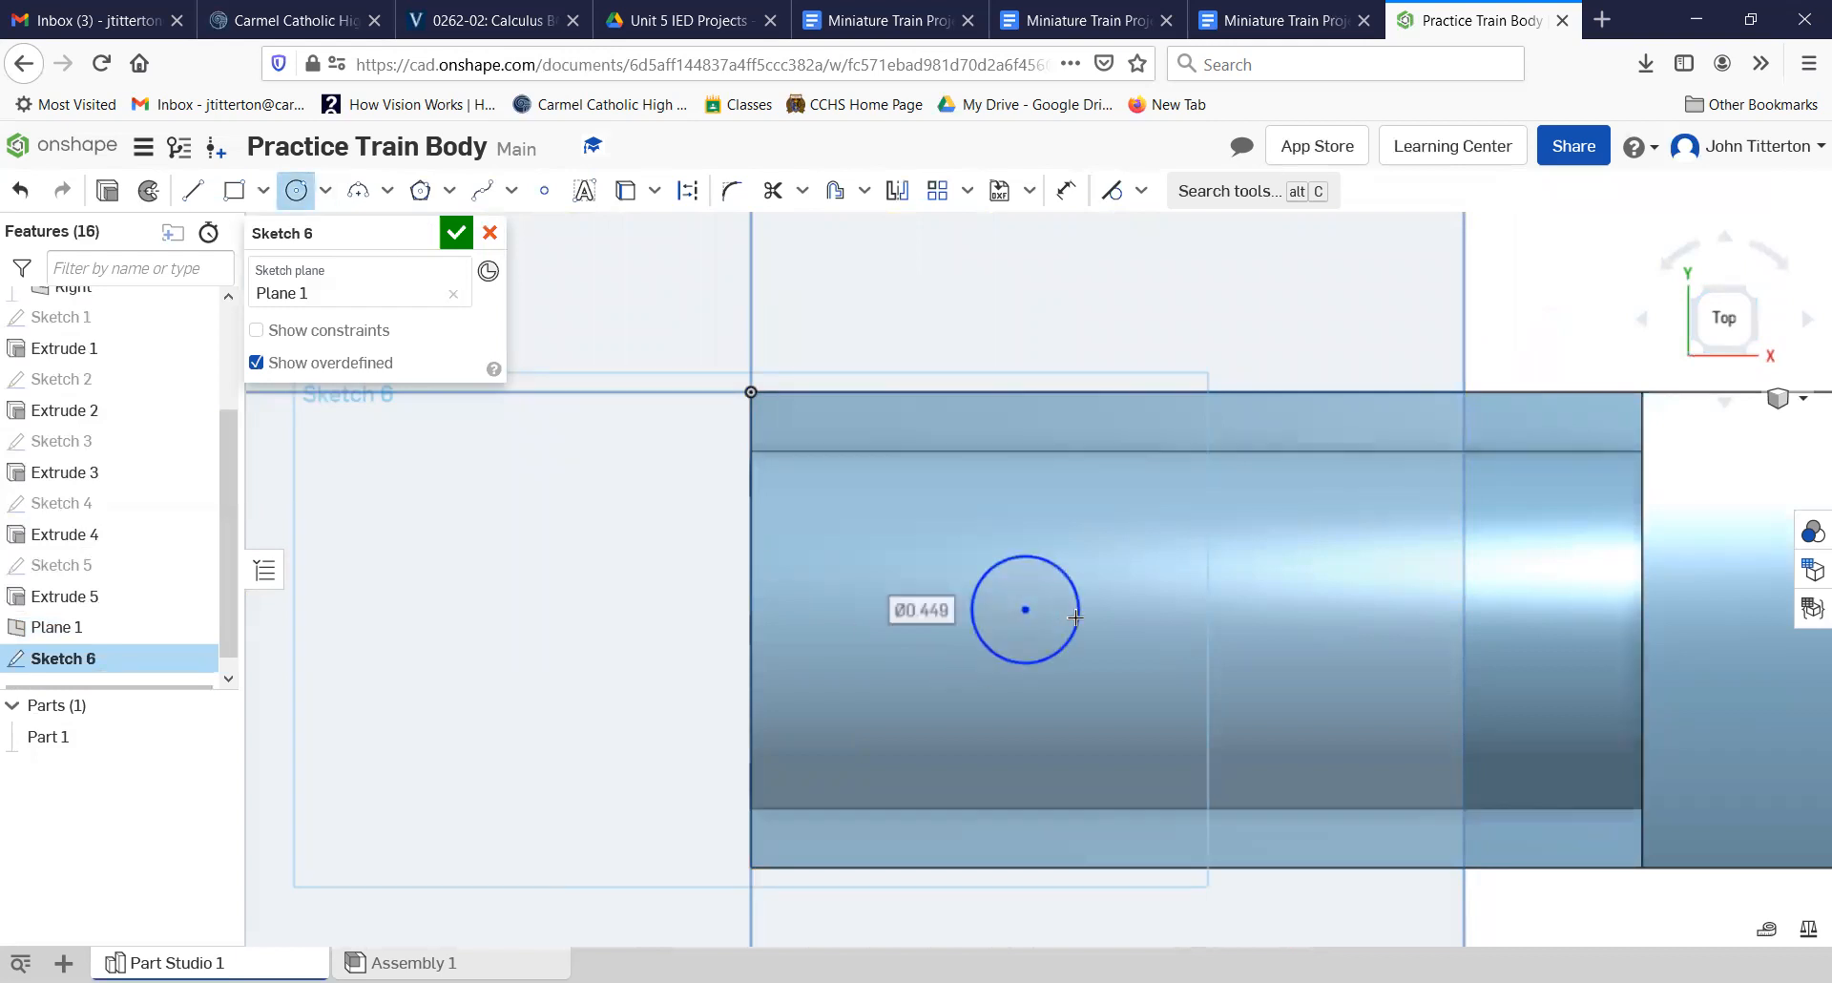
{"action": "type", "text": ".5"}
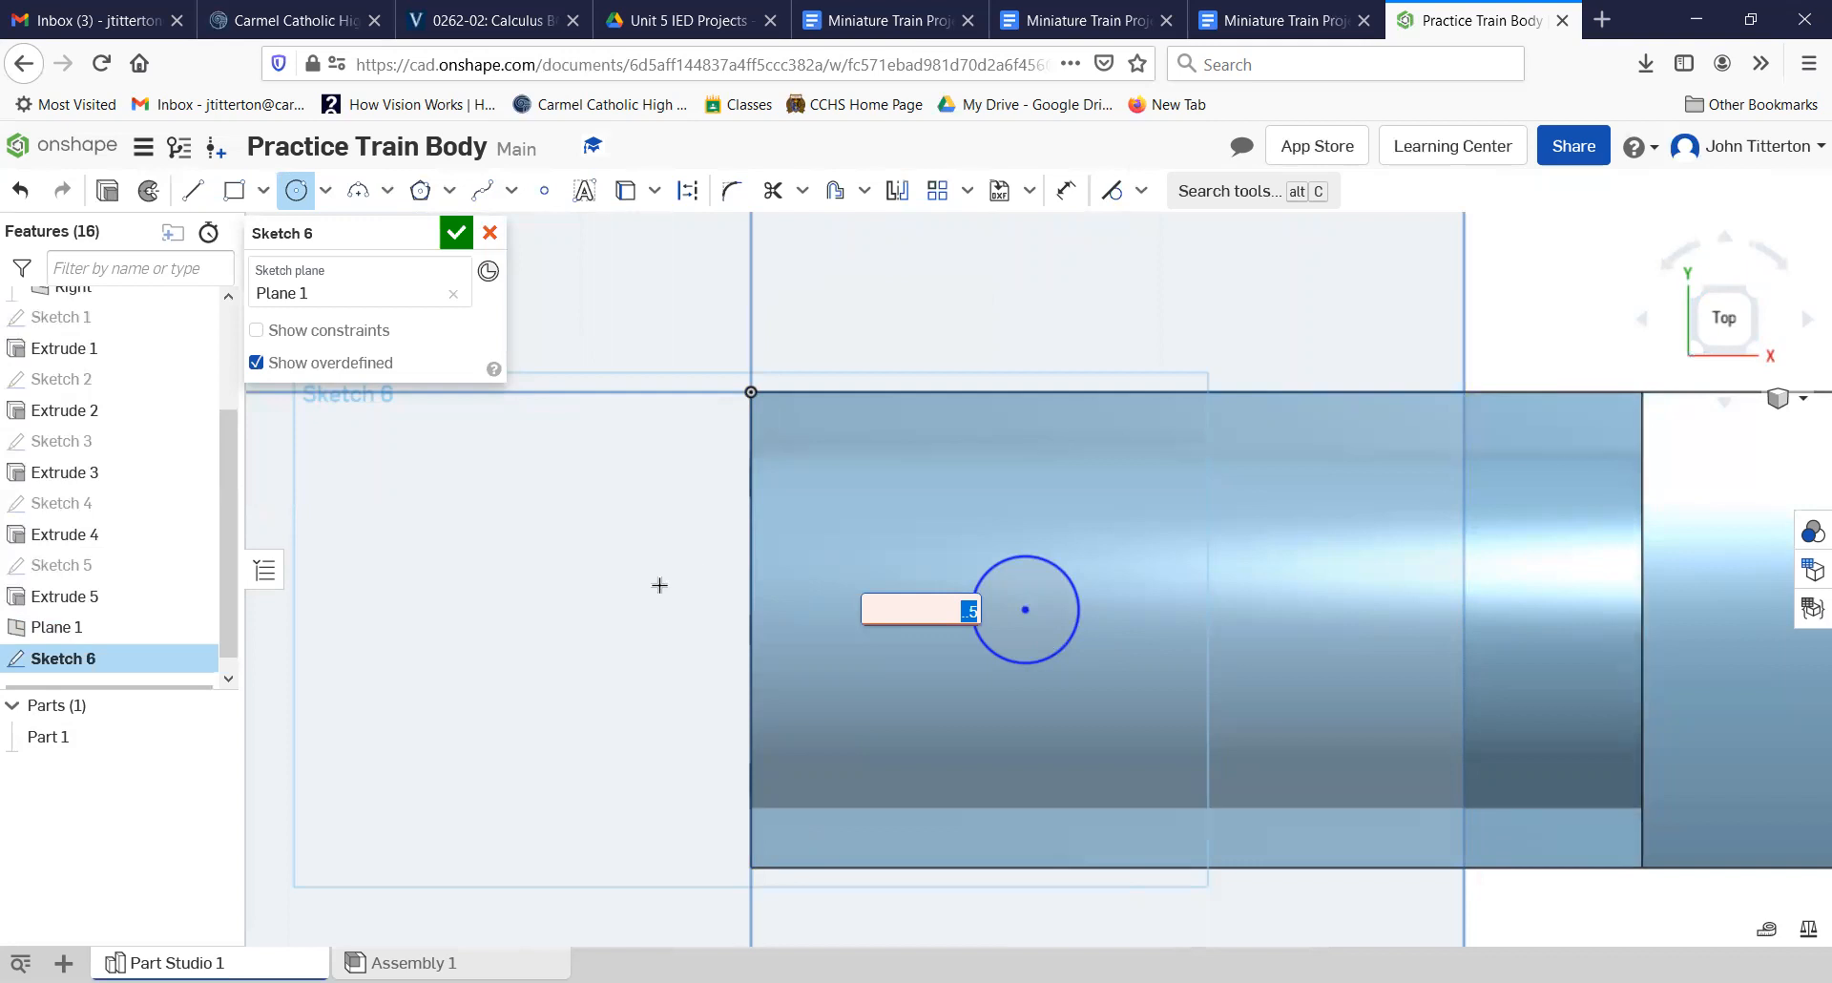
{"action": "left_click", "coordinate": [297, 190]}
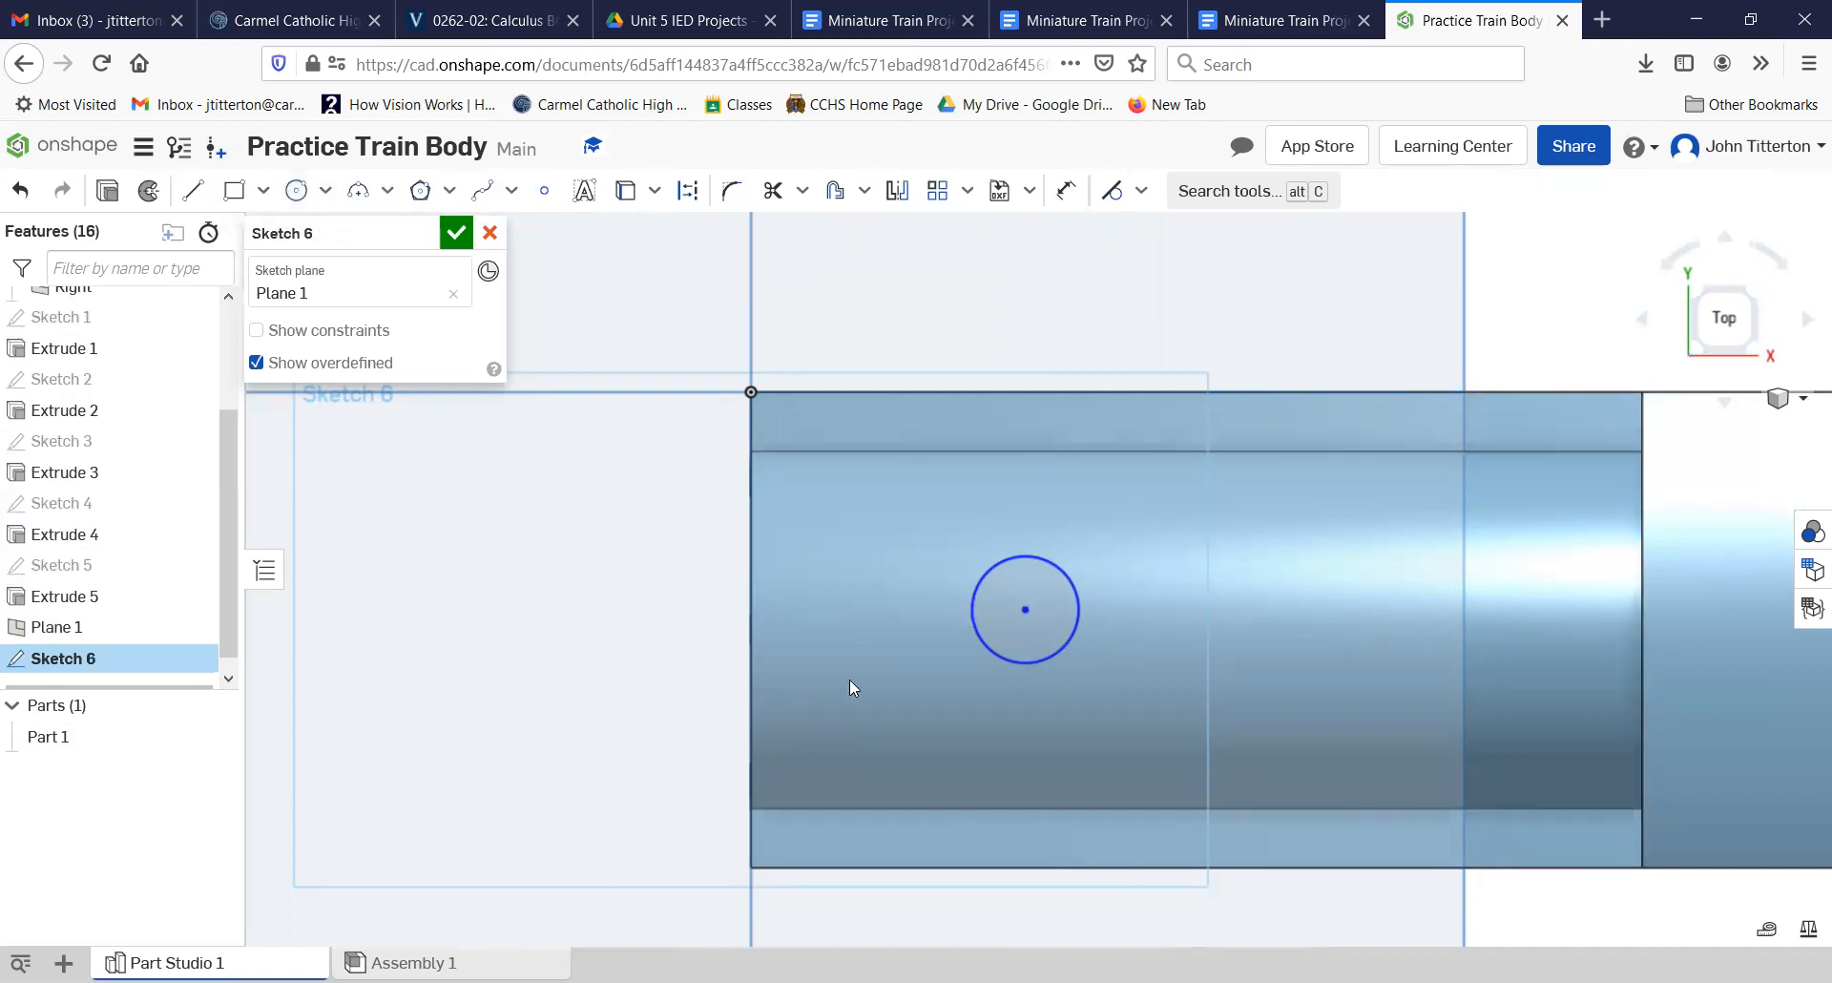
Step: Dimension the circle's diameter as 0.5 in
{"action": "left_click", "coordinate": [1066, 190]}
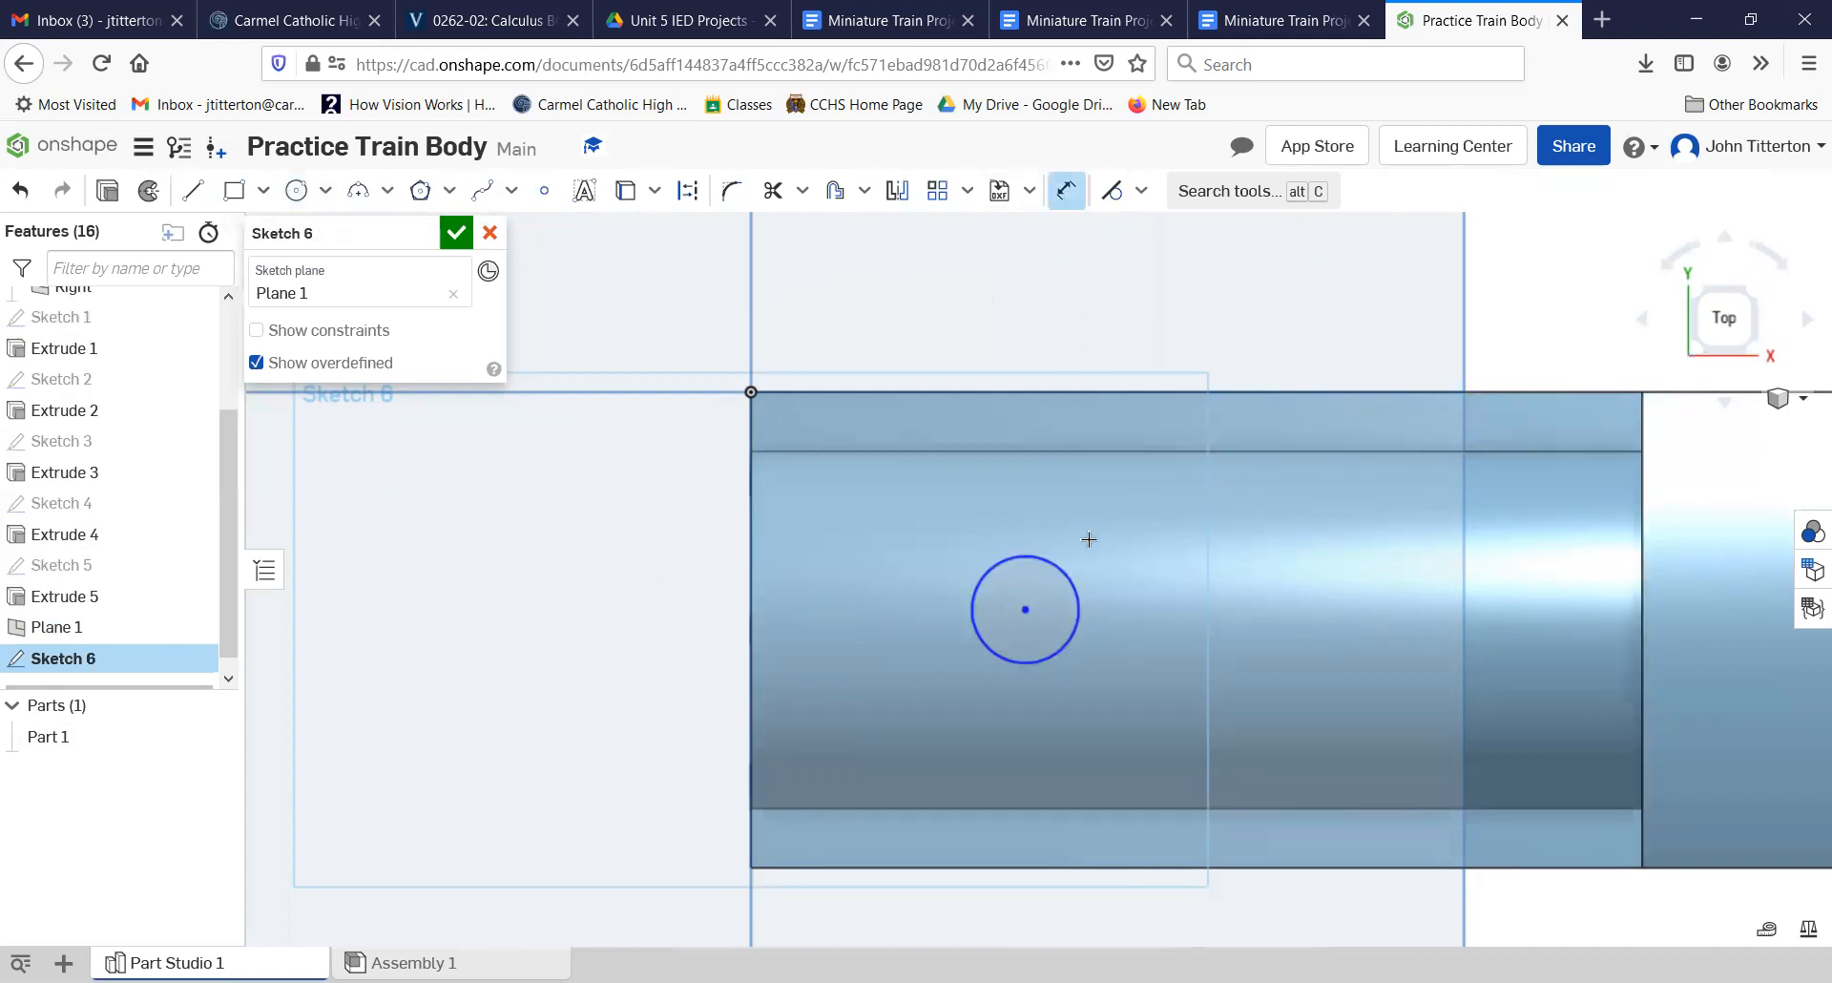
{"action": "left_click", "coordinate": [1068, 570]}
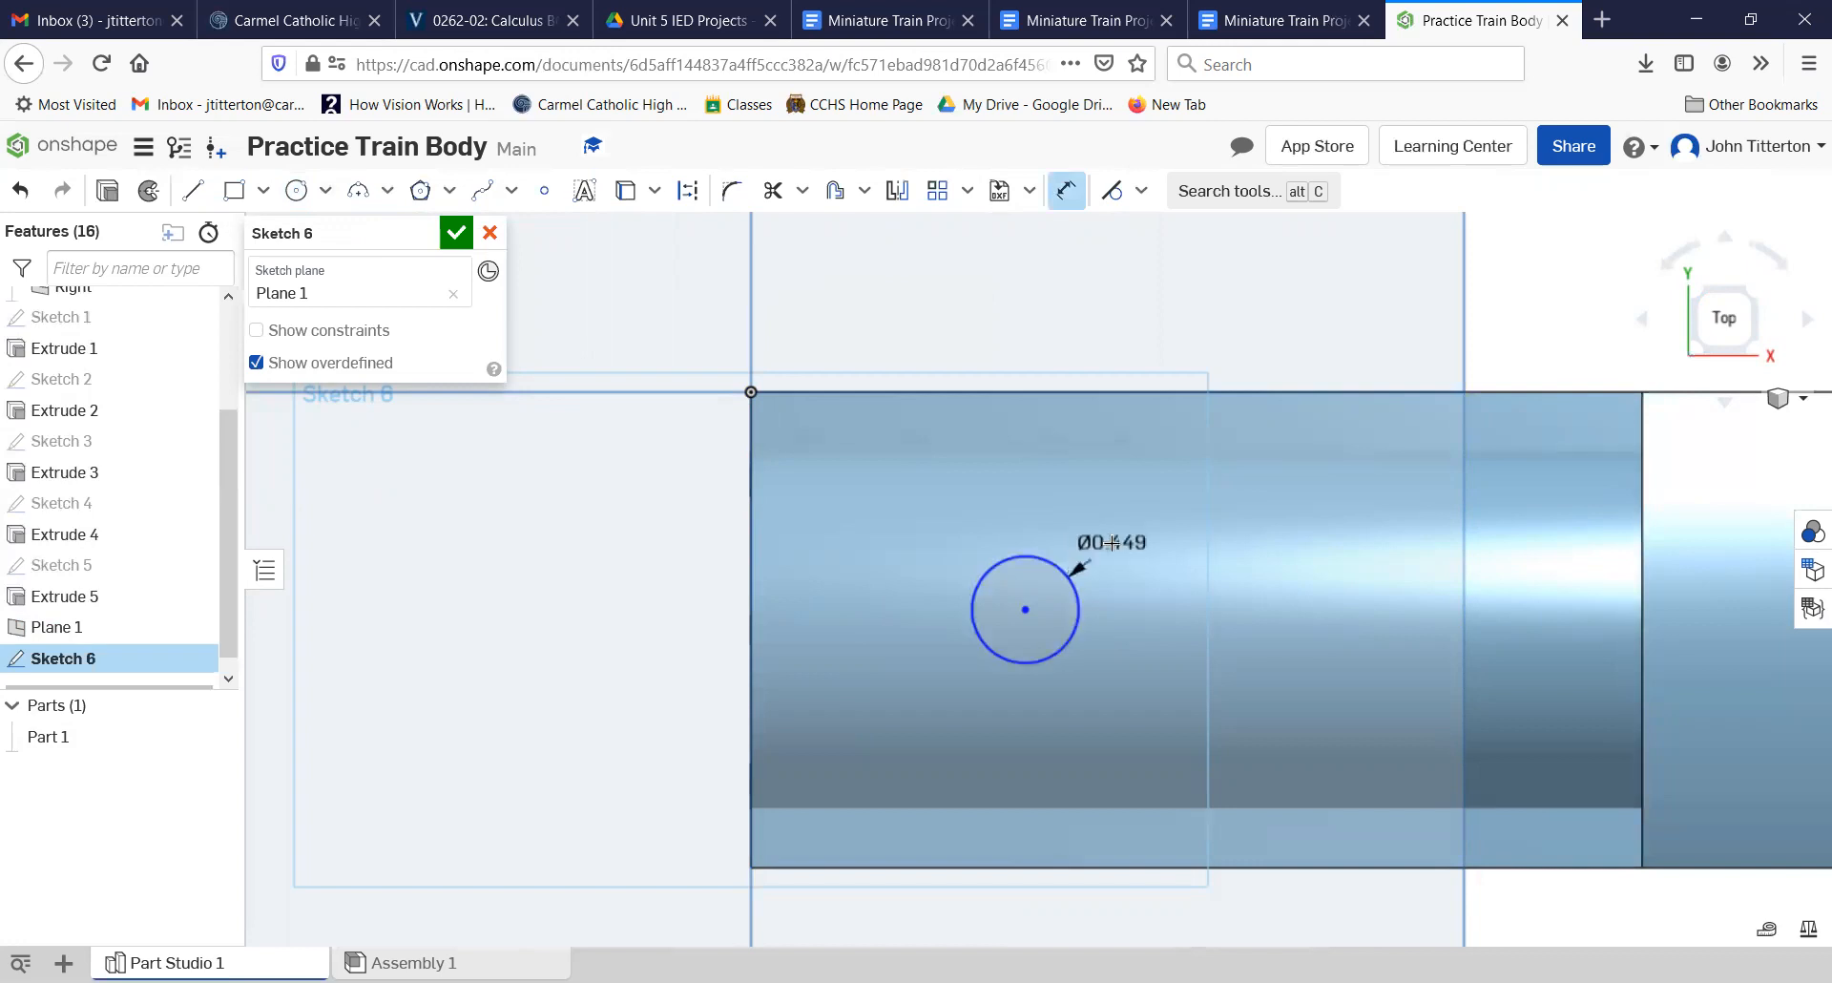
{"action": "left_click", "coordinate": [1106, 541]}
{"action": "key", "text": "BackSpace"}
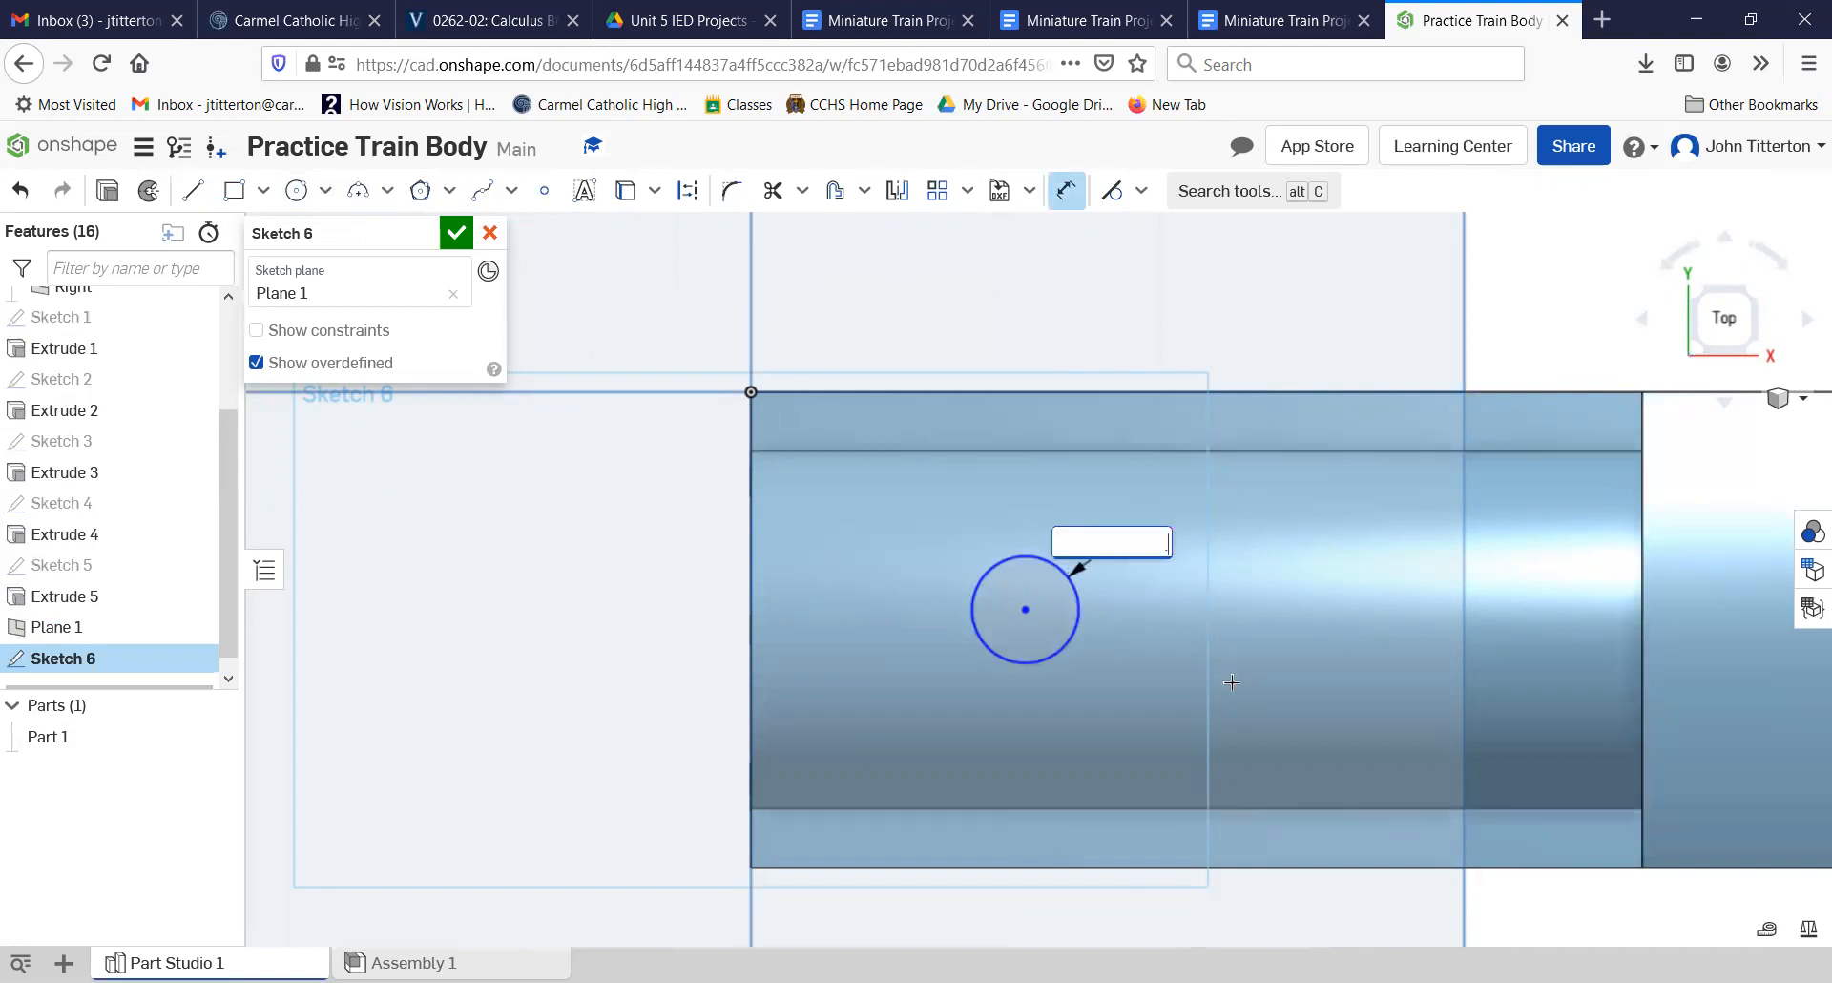
{"action": "type", "text": ".5"}
{"action": "key", "text": "Return"}
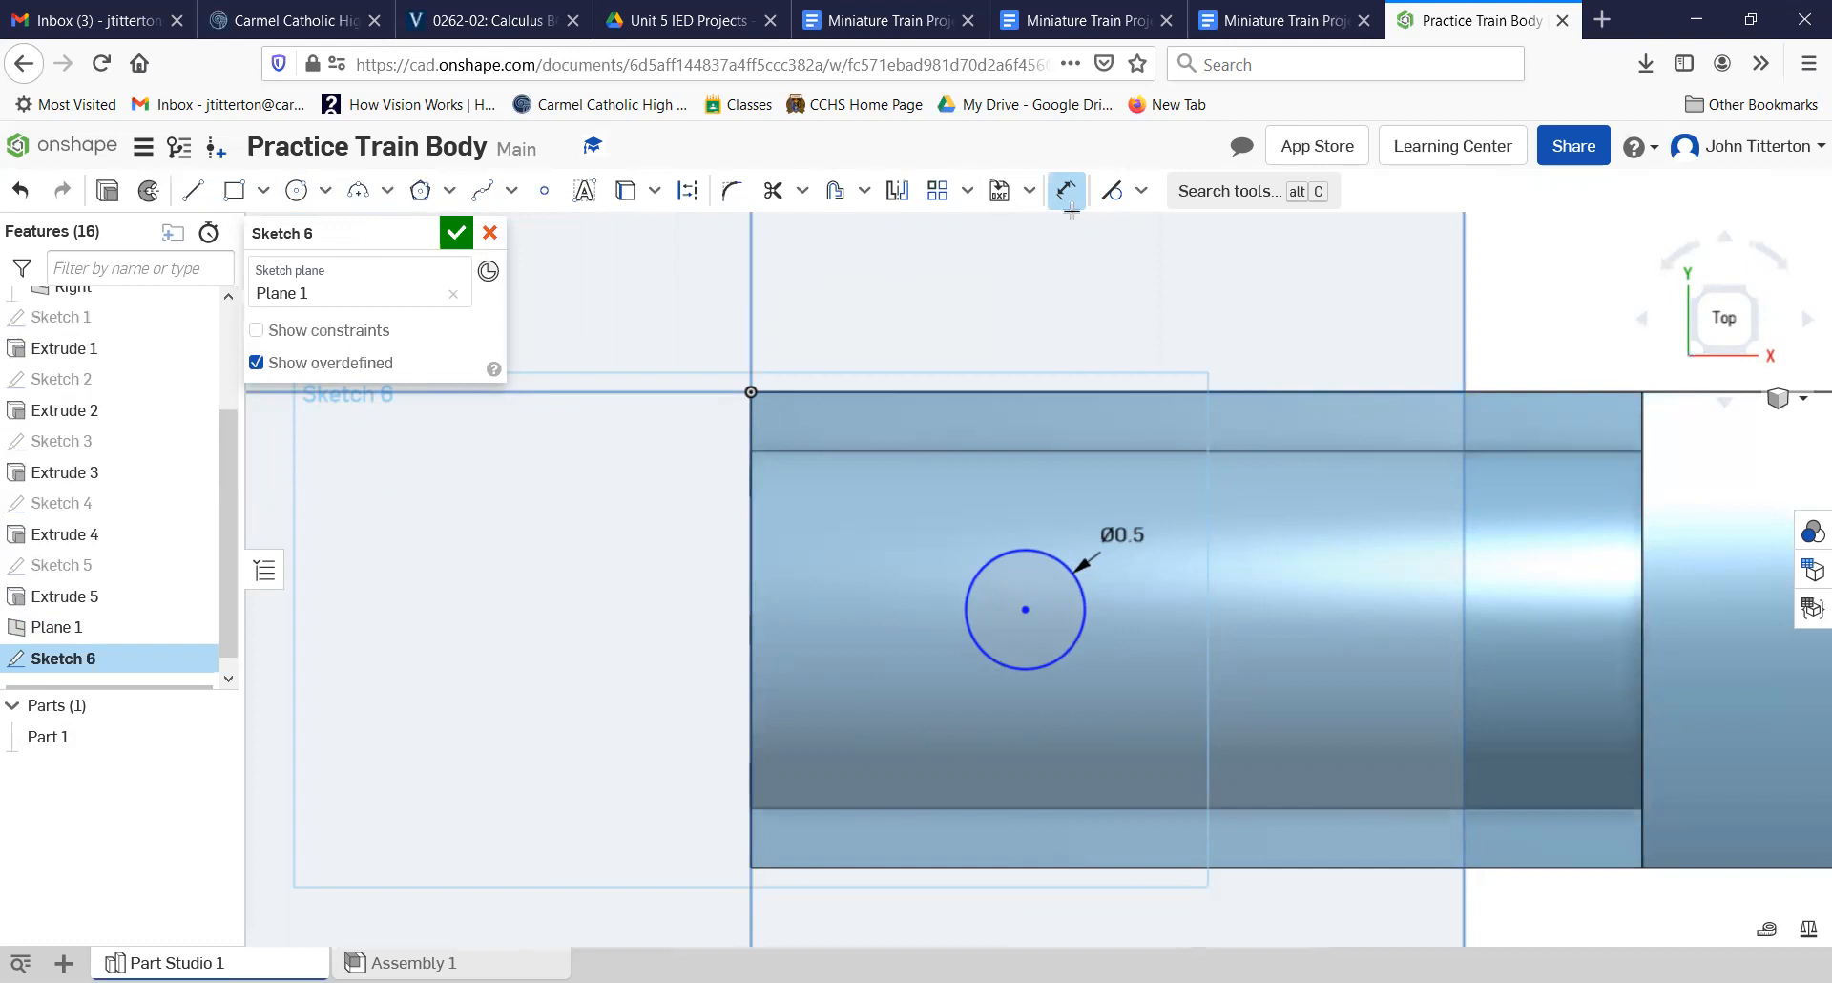
Step: Dimension the circle's center 1 in from the body's long side edge that runs through the origin
{"action": "left_click", "coordinate": [774, 393]}
{"action": "left_click", "coordinate": [833, 393]}
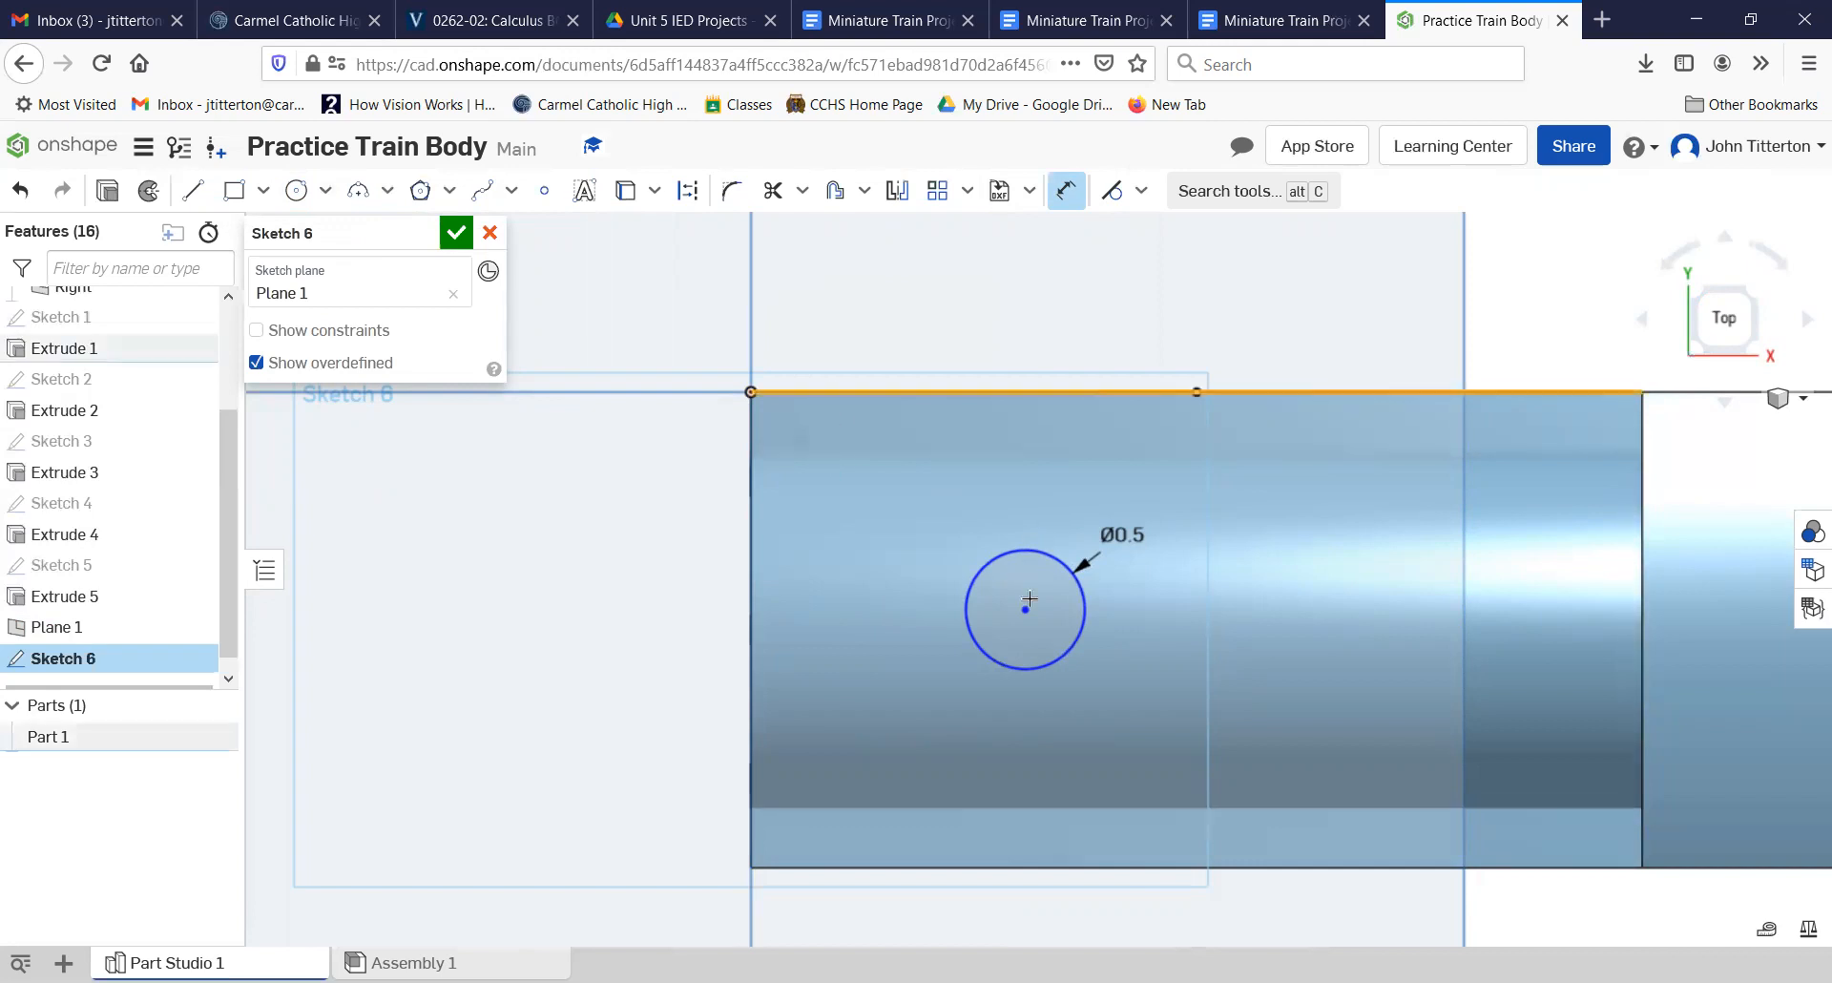
{"action": "left_click", "coordinate": [1026, 609]}
{"action": "left_click", "coordinate": [641, 524]}
{"action": "type", "text": "1"}
{"action": "key", "text": "Return"}
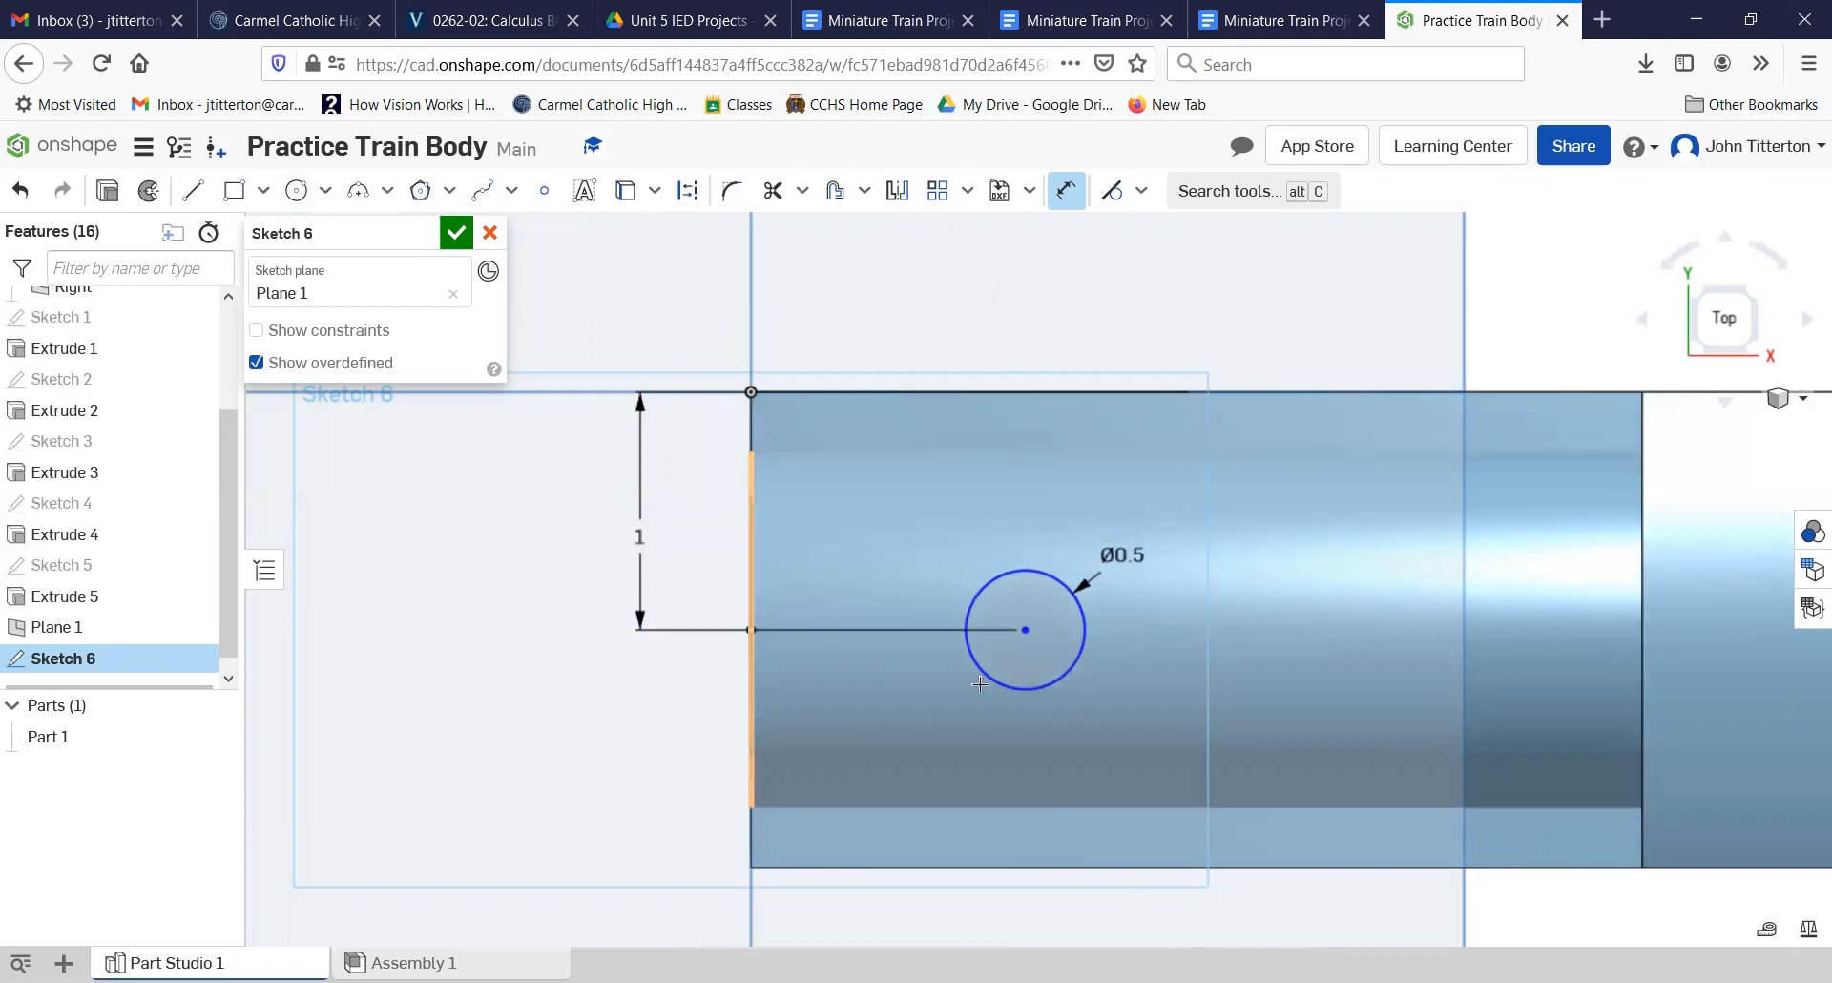
Step: Dimension the circle's center 0.875 in from the origin along the boiler's length and finish the sketch
{"action": "left_click", "coordinate": [752, 393]}
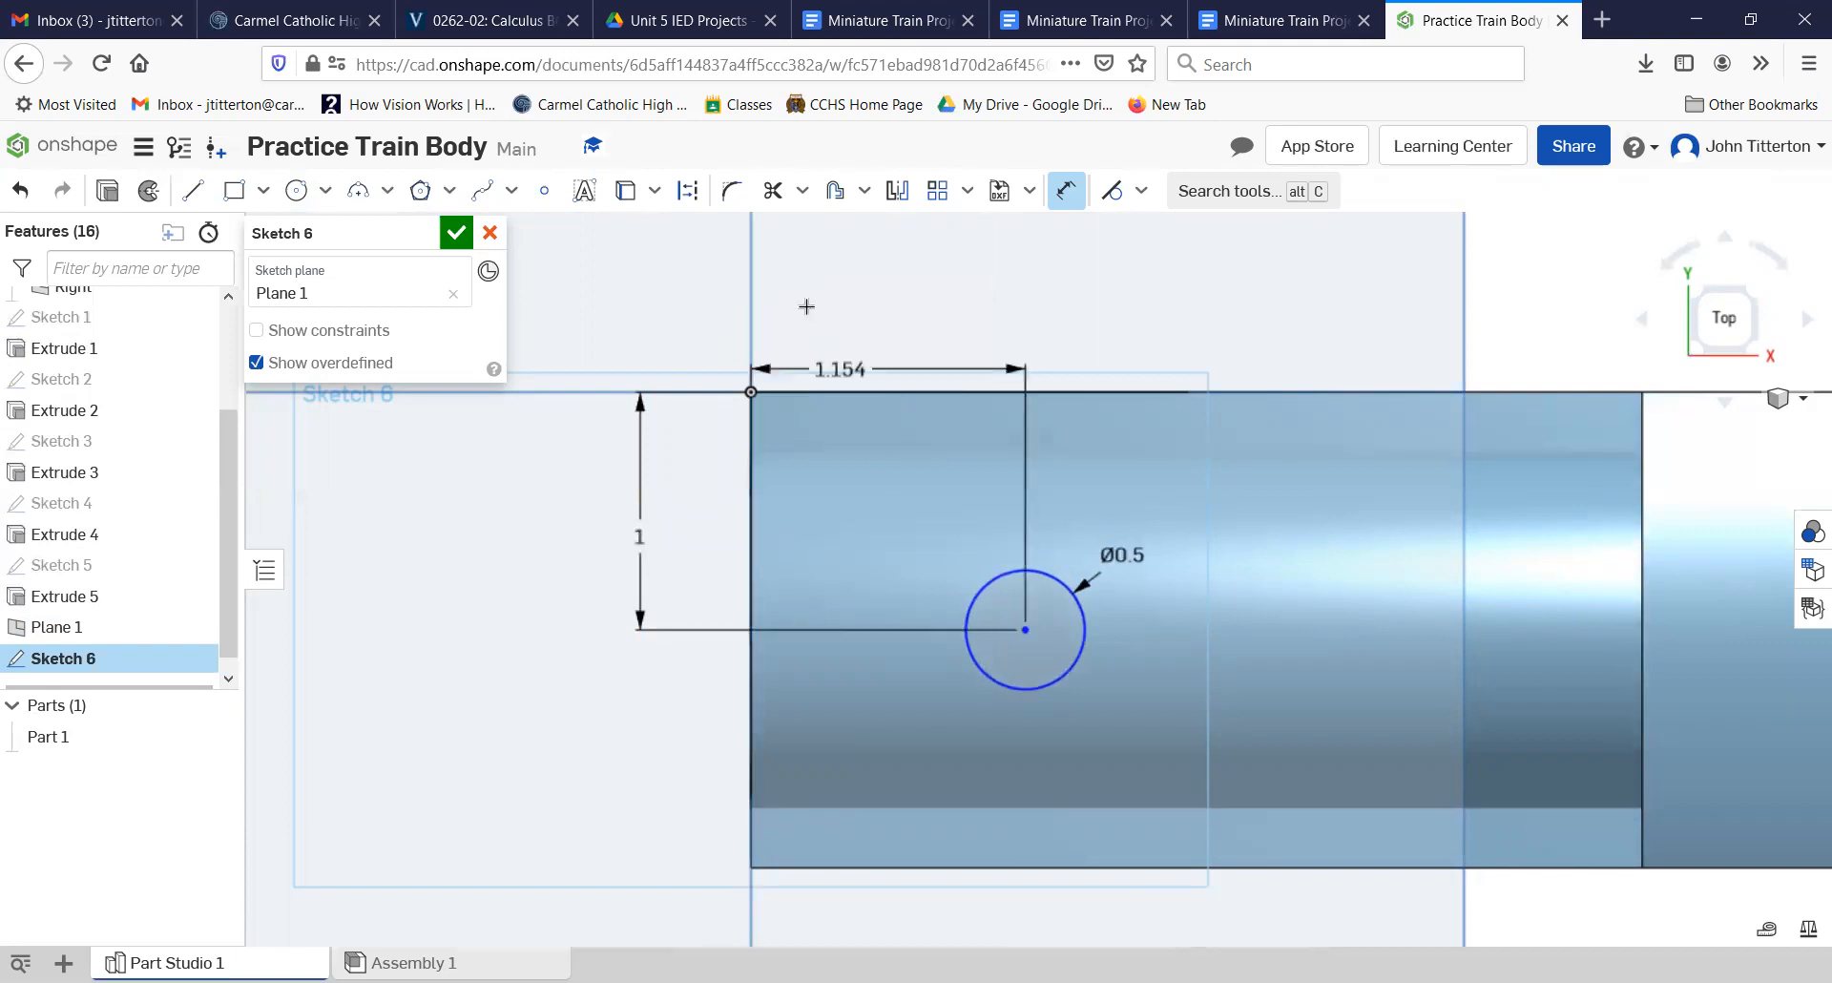
{"action": "left_click", "coordinate": [876, 298]}
{"action": "type", "text": "0.875"}
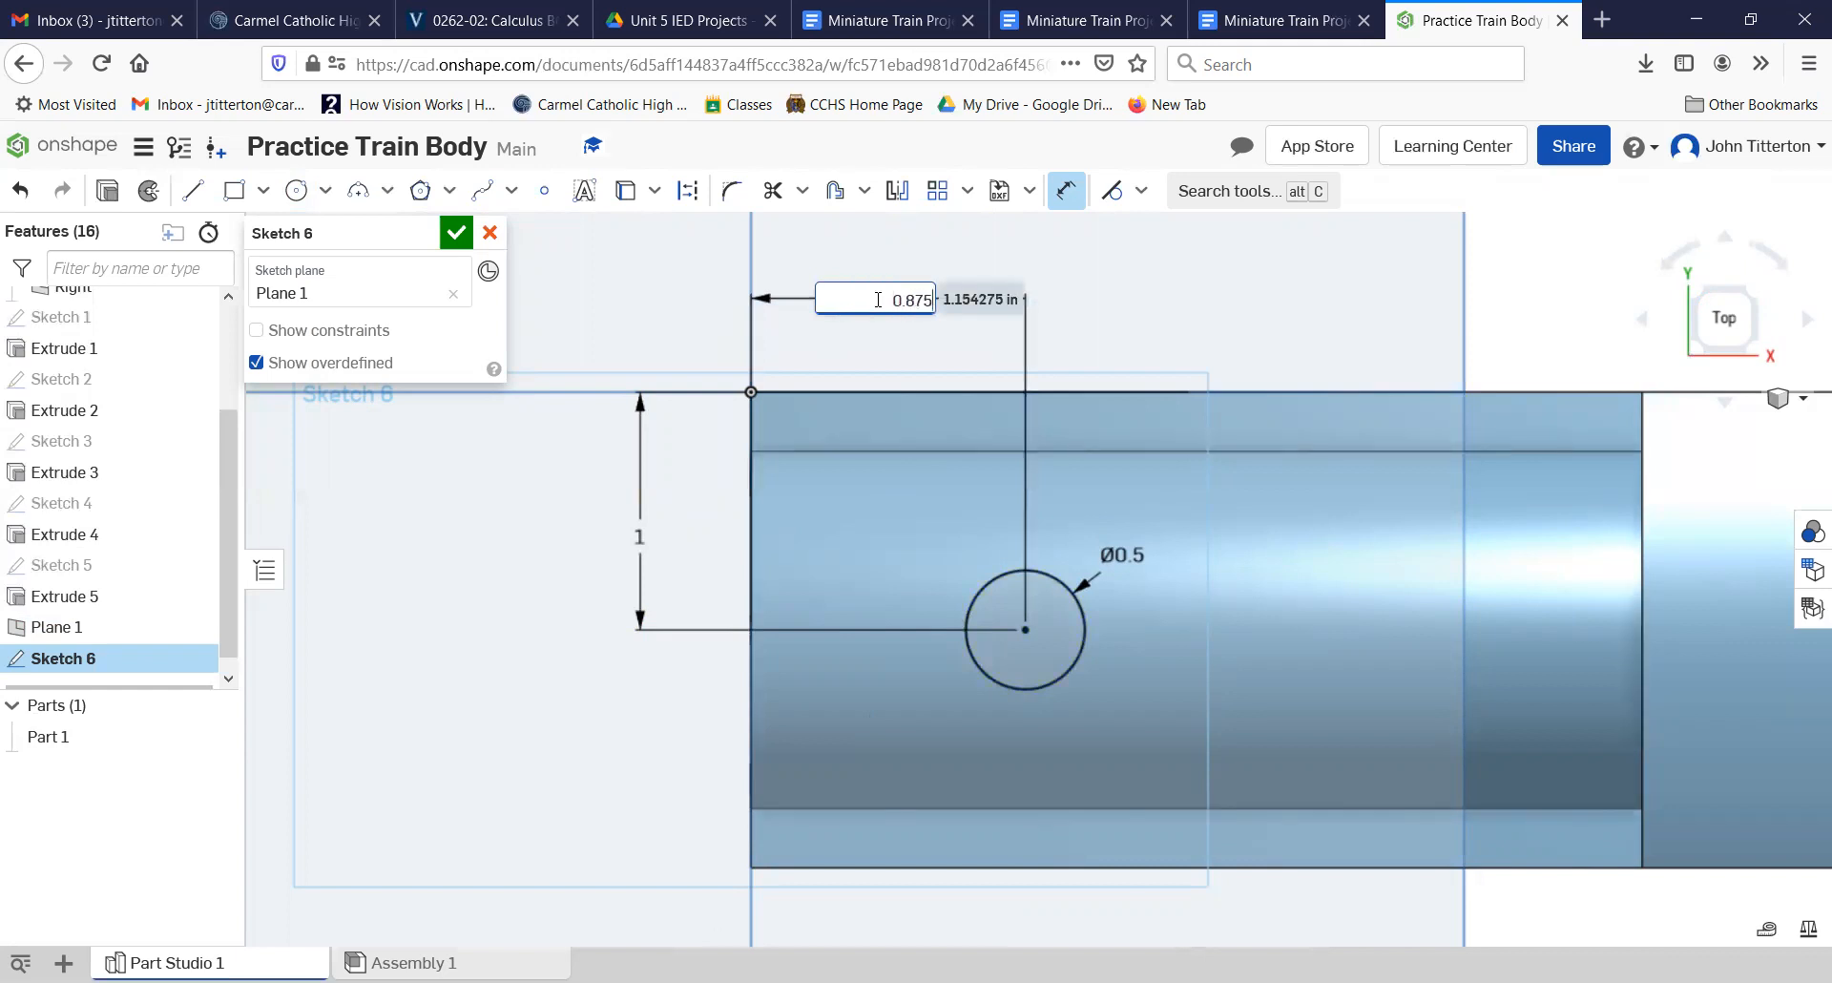
{"action": "key", "text": "Return"}
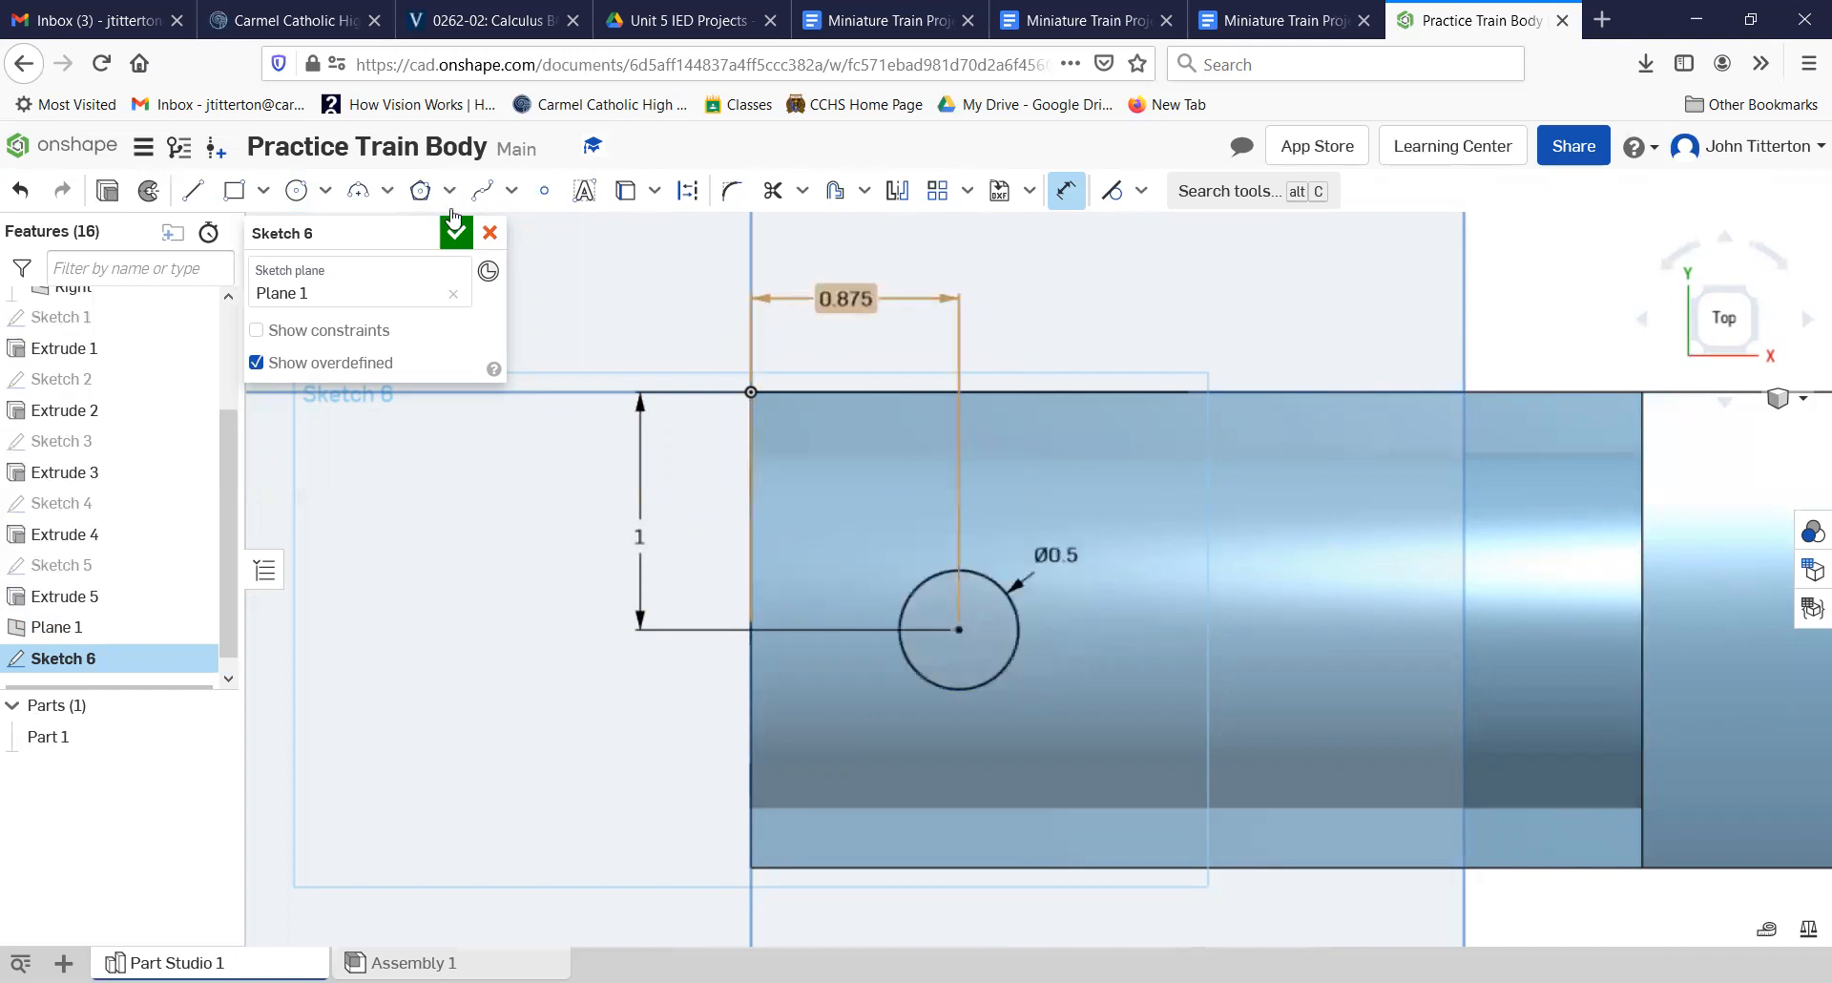
{"action": "left_click", "coordinate": [456, 233]}
Step: Extrude the 0.5 in circle down into the boiler as a 0.25 in deep blind Remove cut
{"action": "right_click_drag", "start_coordinate": [1117, 652], "coordinate": [1153, 617]}
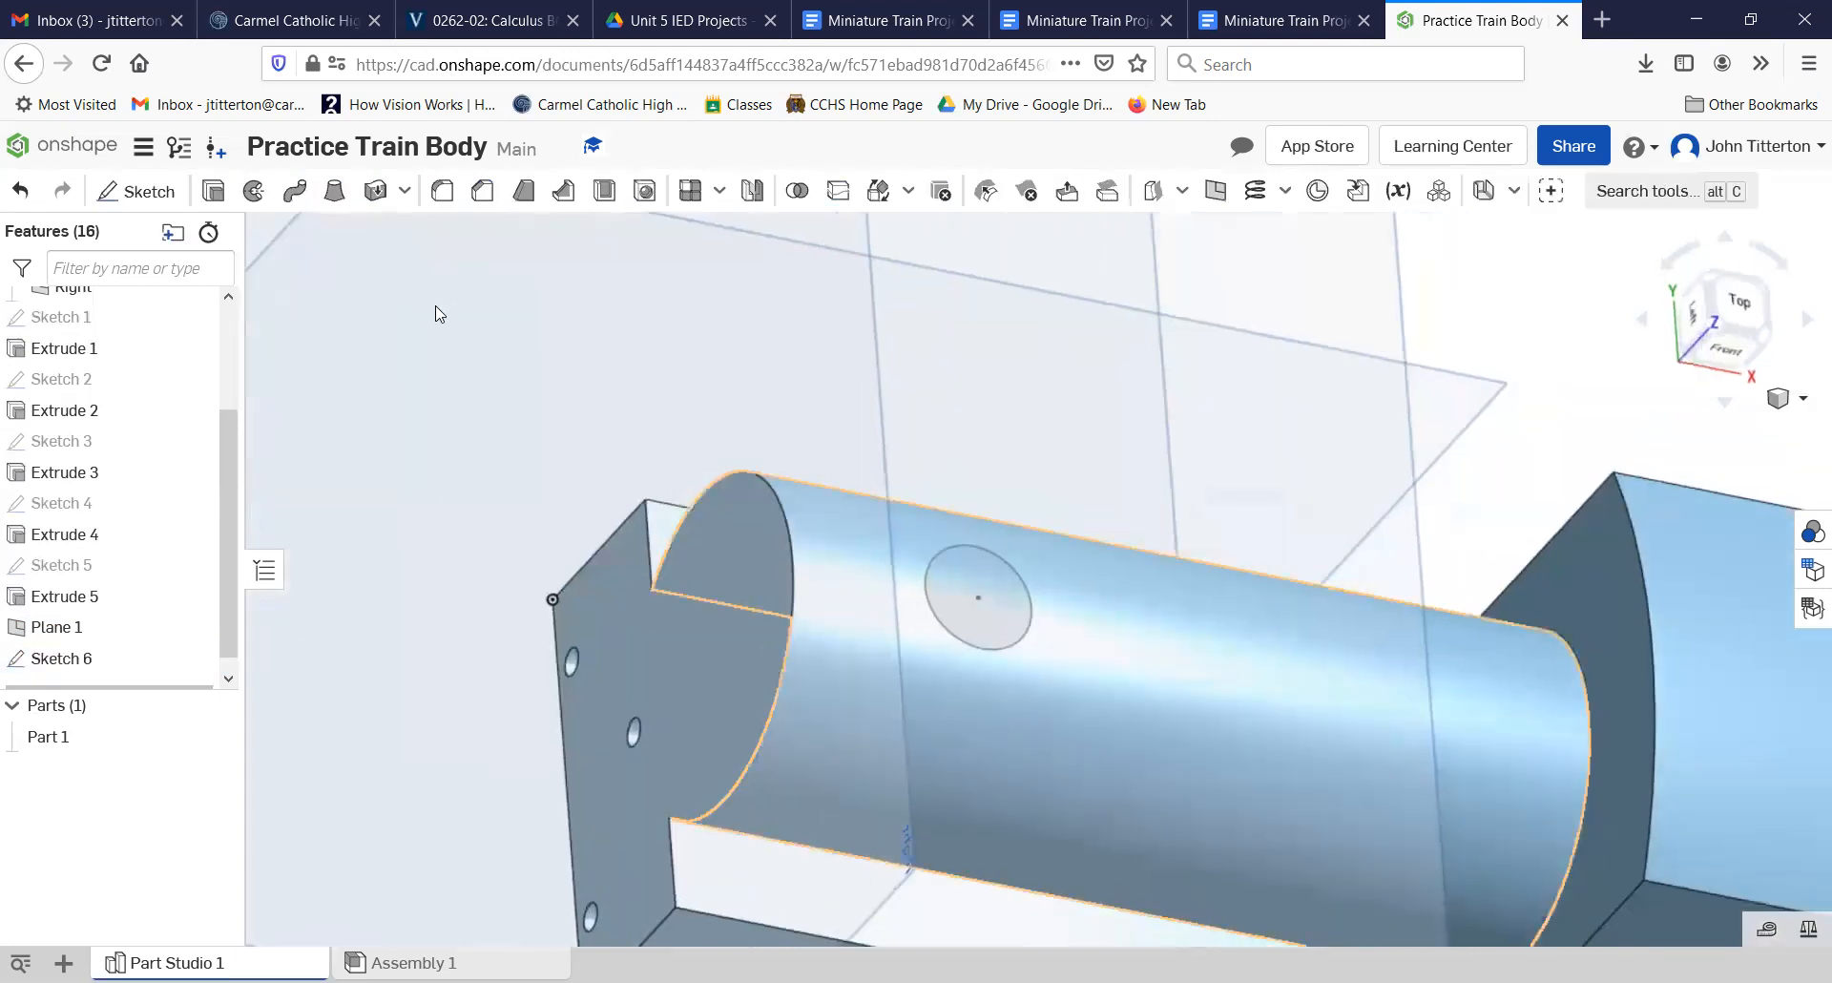
{"action": "left_click", "coordinate": [964, 609]}
{"action": "left_click", "coordinate": [213, 191]}
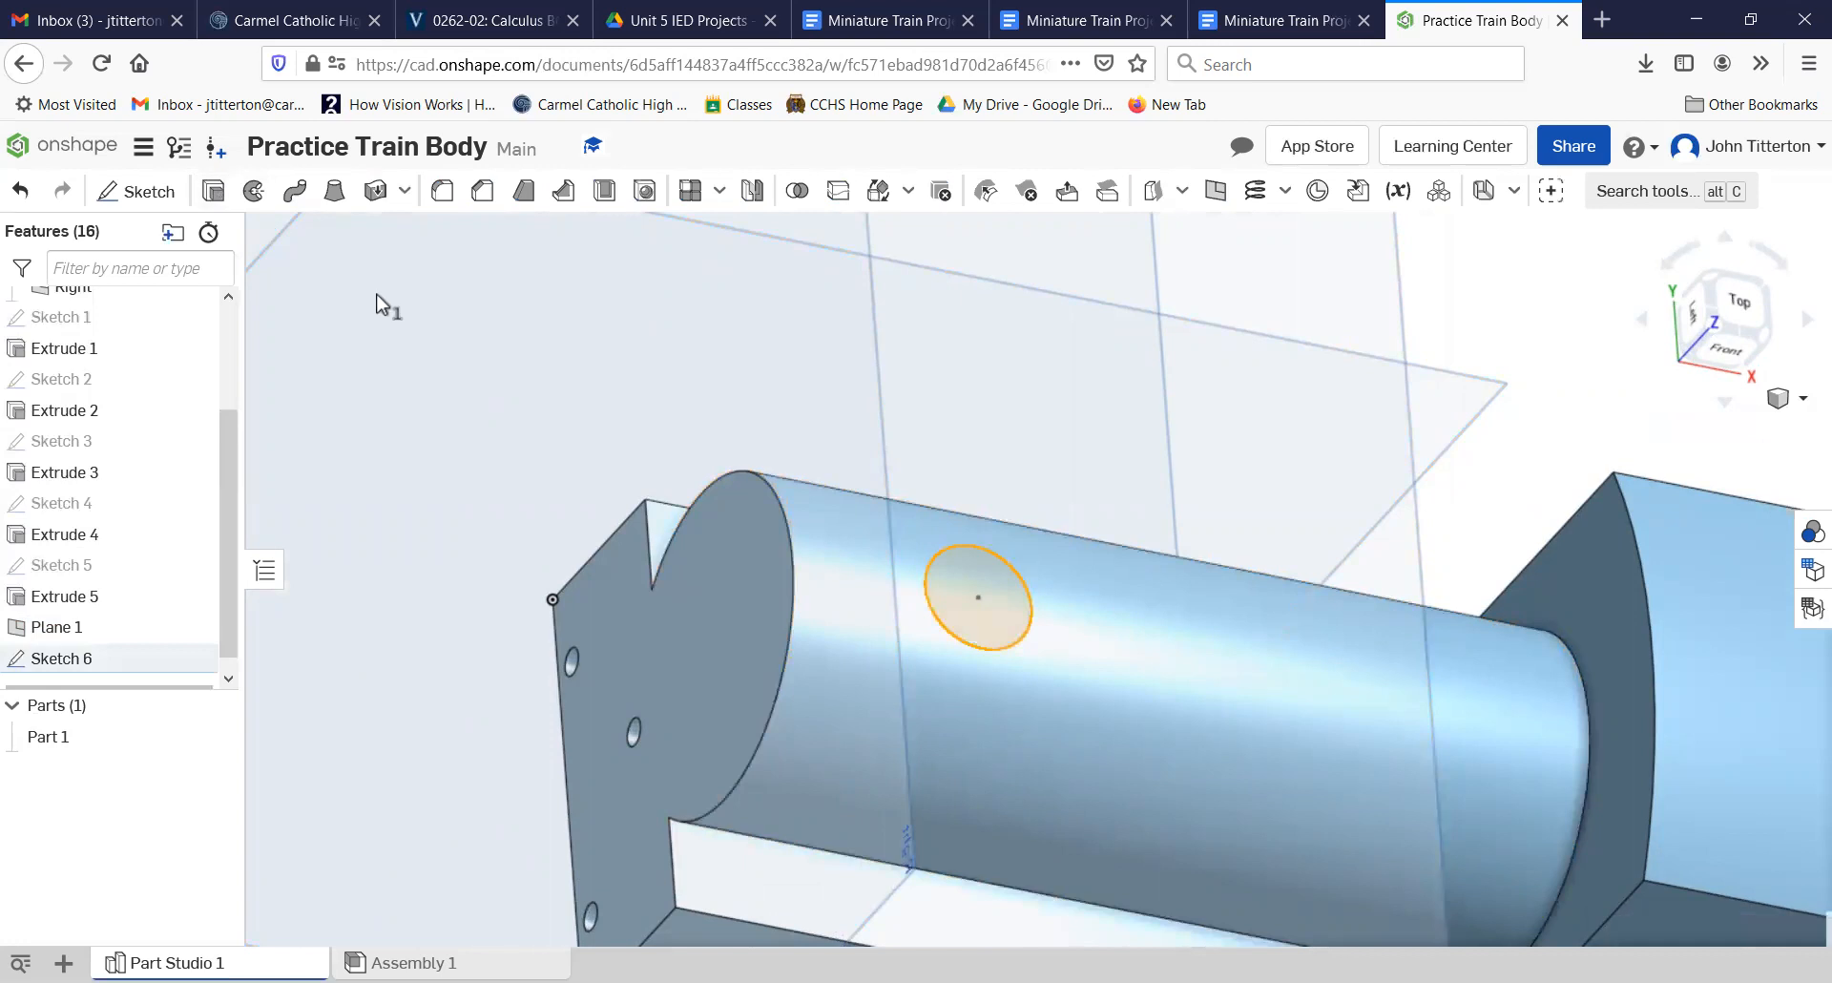
{"action": "left_click", "coordinate": [386, 297]}
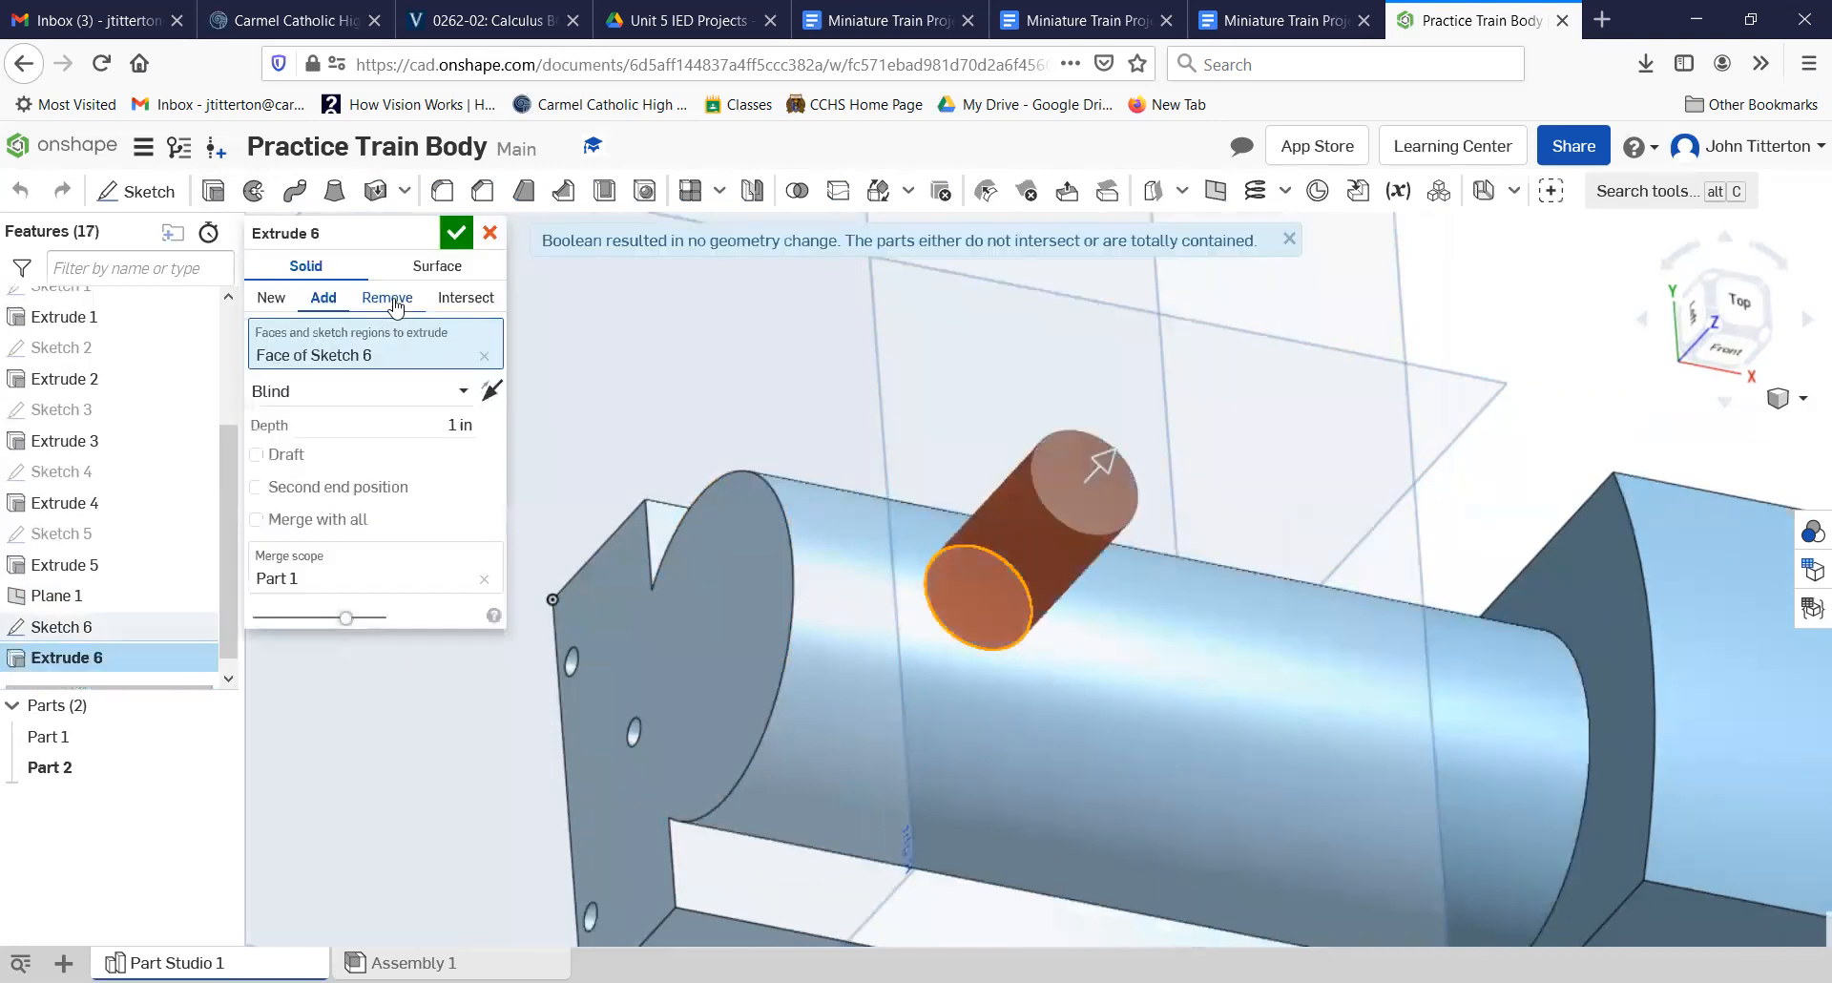
{"action": "left_click", "coordinate": [491, 390]}
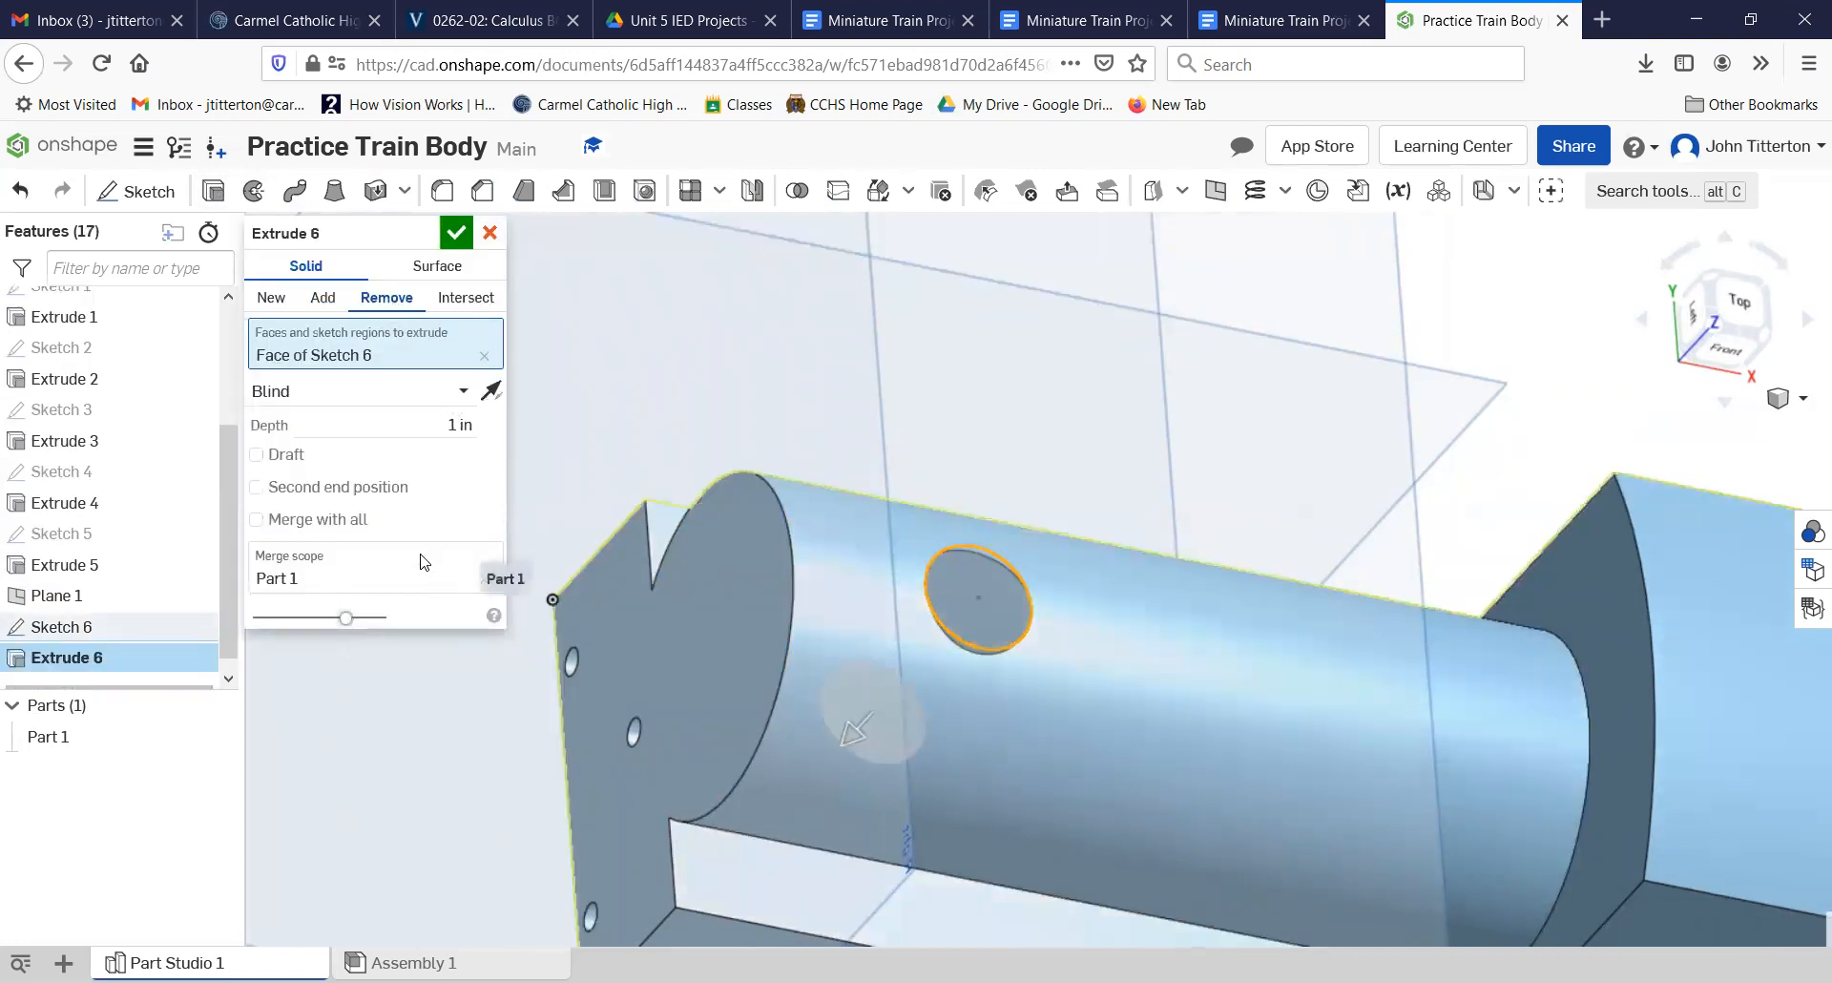
{"action": "left_click", "coordinate": [406, 426]}
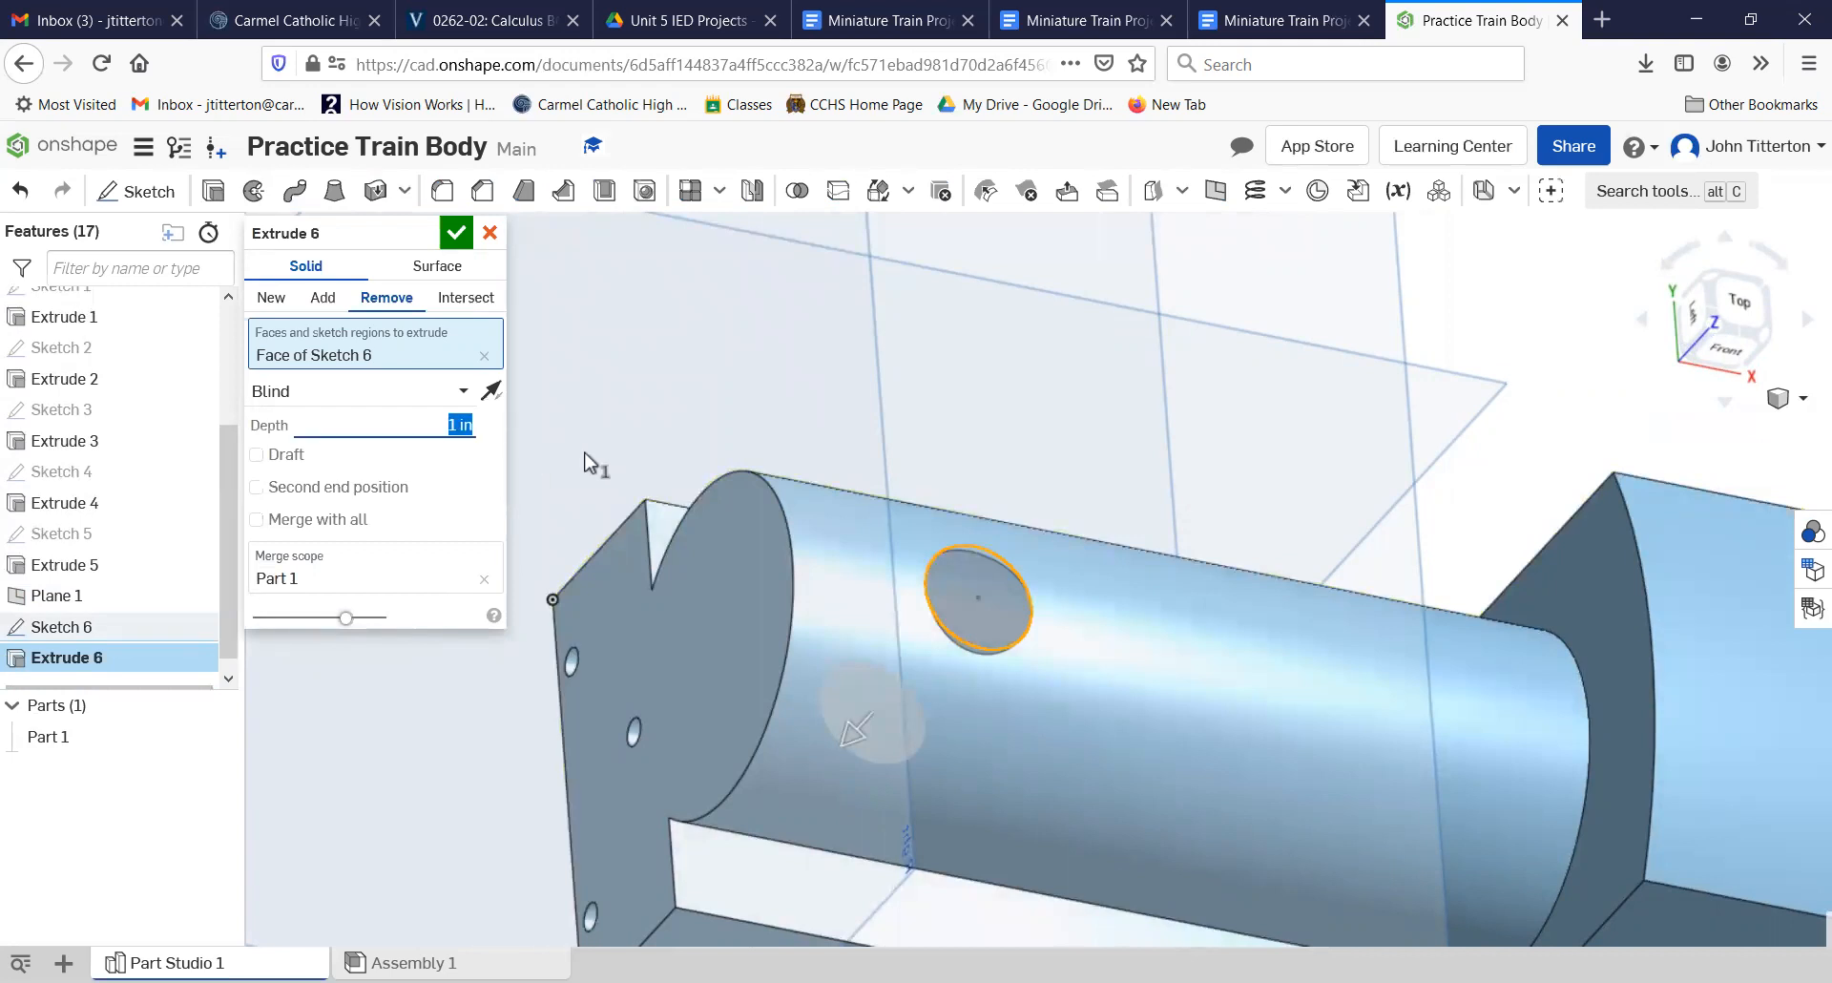
{"action": "type", "text": ".25"}
{"action": "key", "text": "Return"}
{"action": "left_click", "coordinate": [456, 232]}
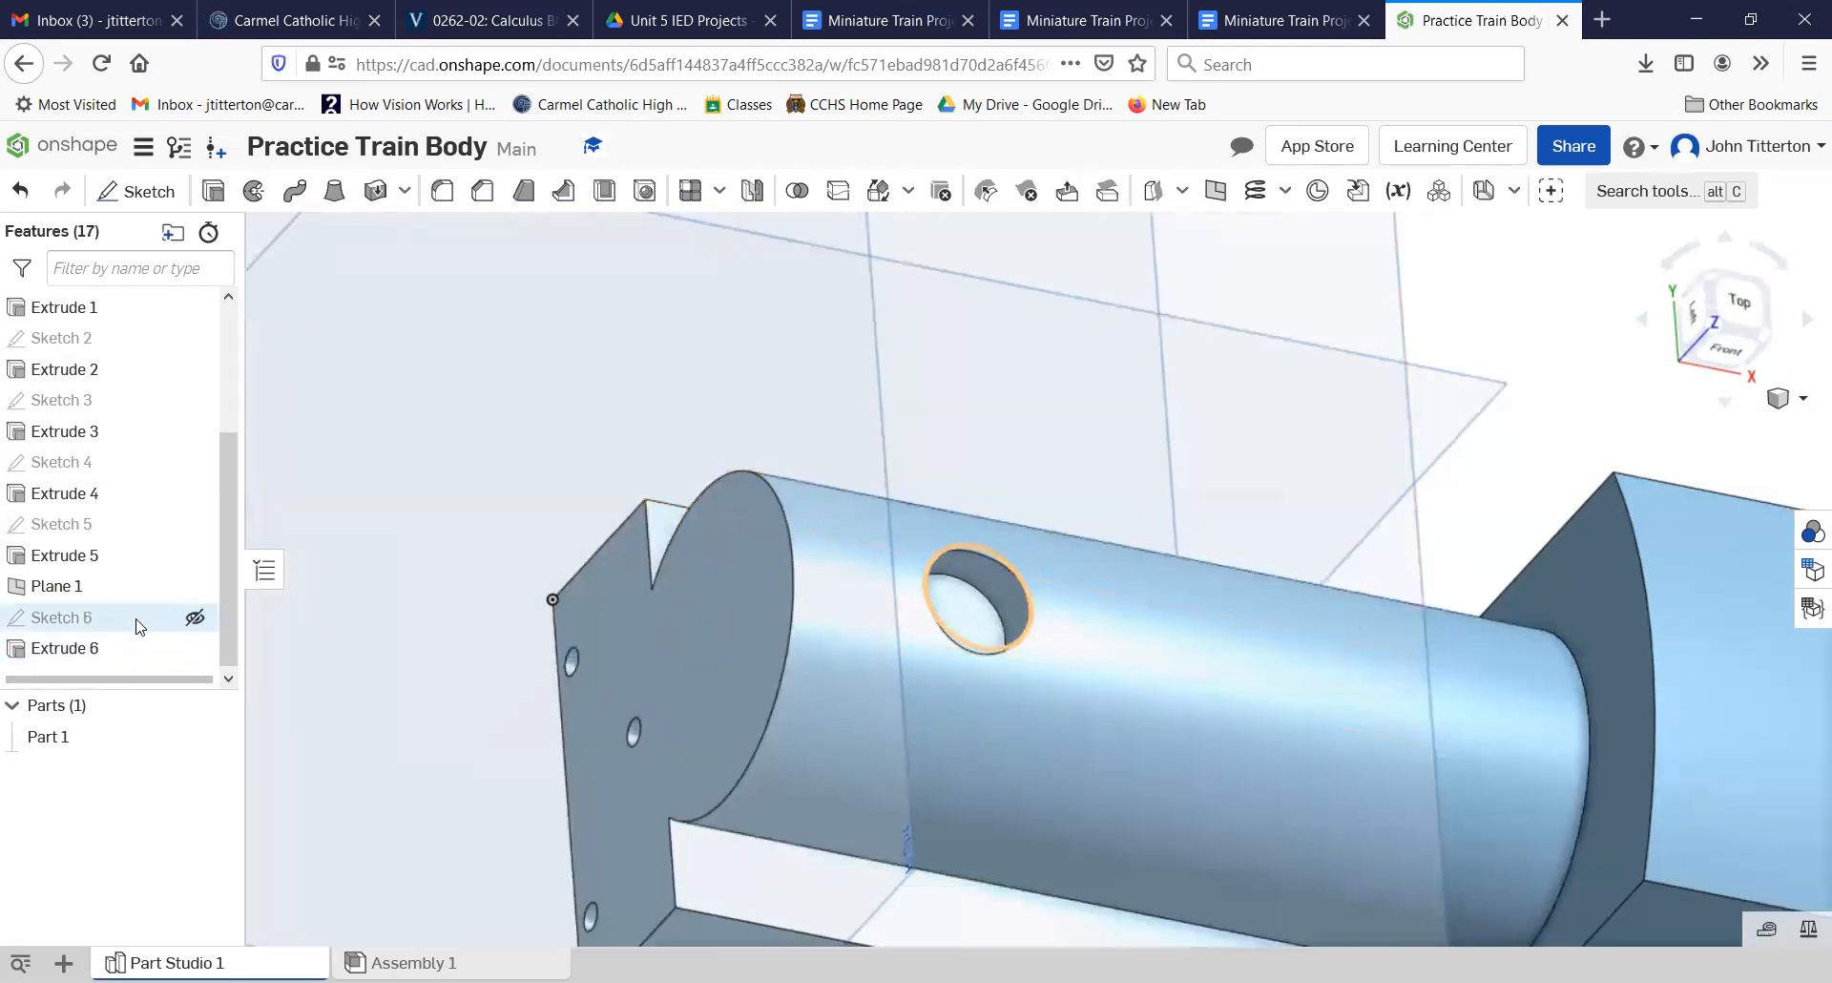
Step: Start a sketch on the train body's long flat side face and draw a circle on the base below the boiler's front half
{"action": "right_click_drag", "start_coordinate": [507, 704], "coordinate": [449, 569]}
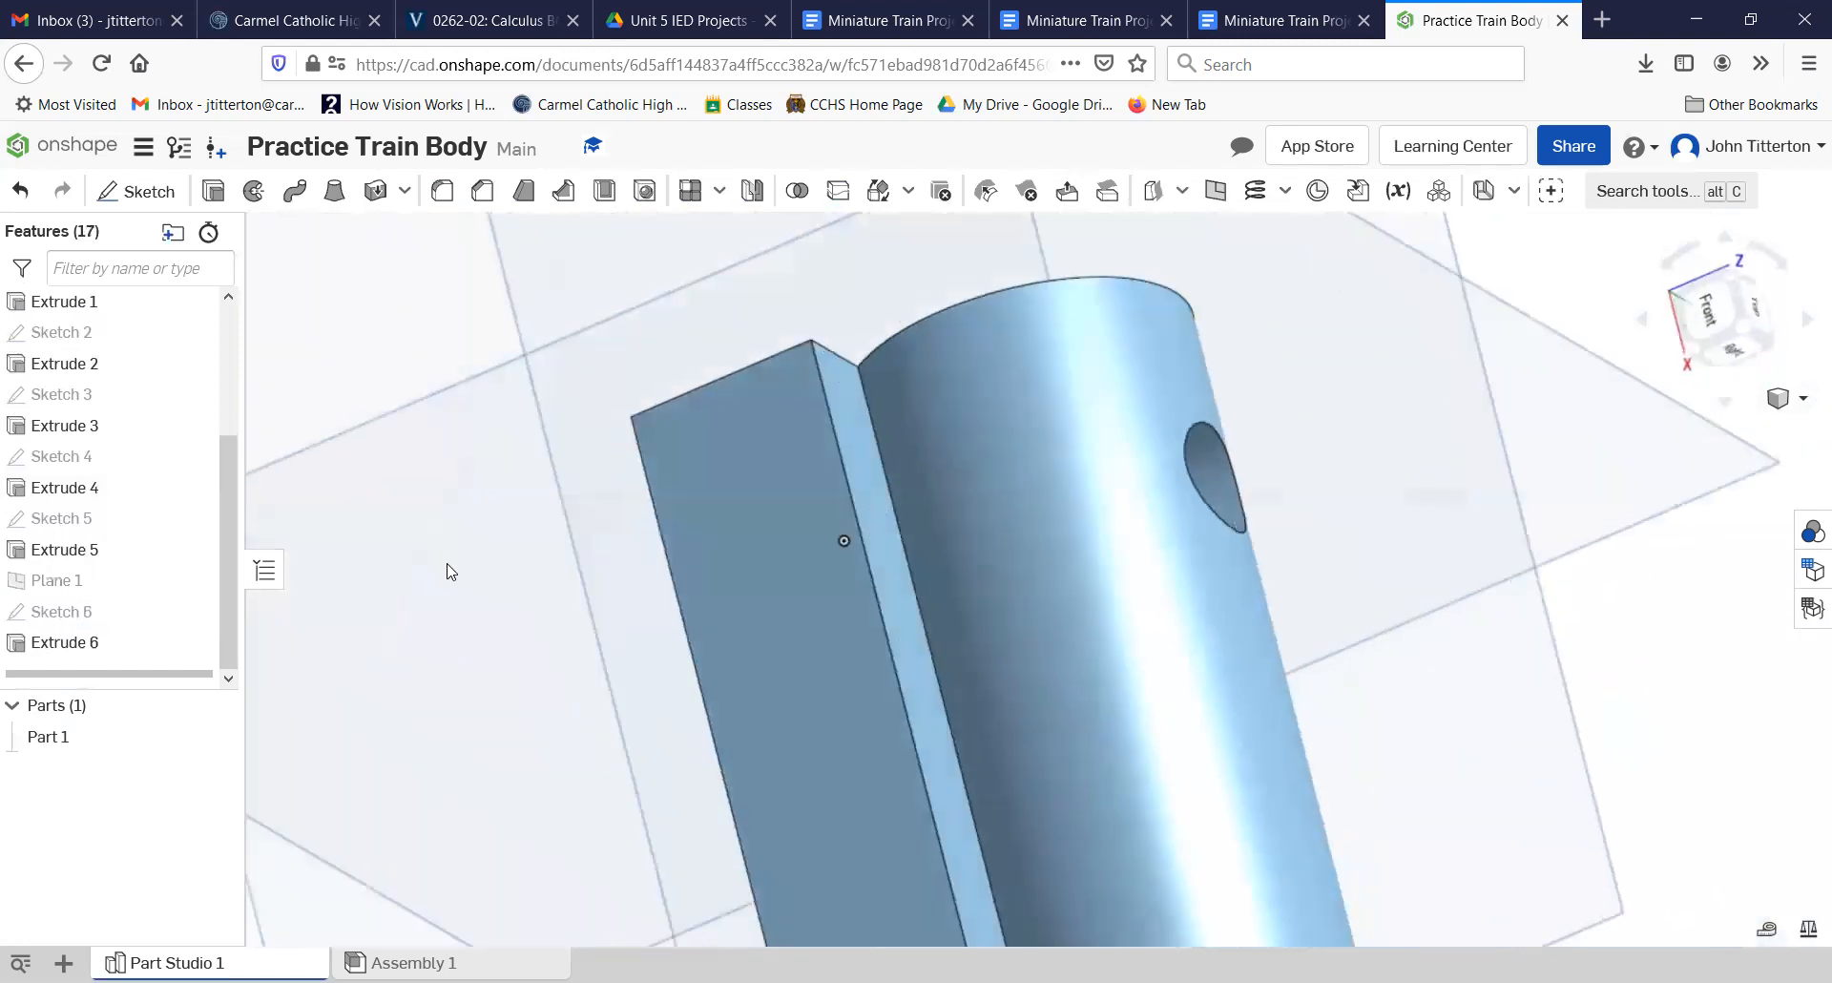
{"action": "left_click", "coordinate": [1743, 334]}
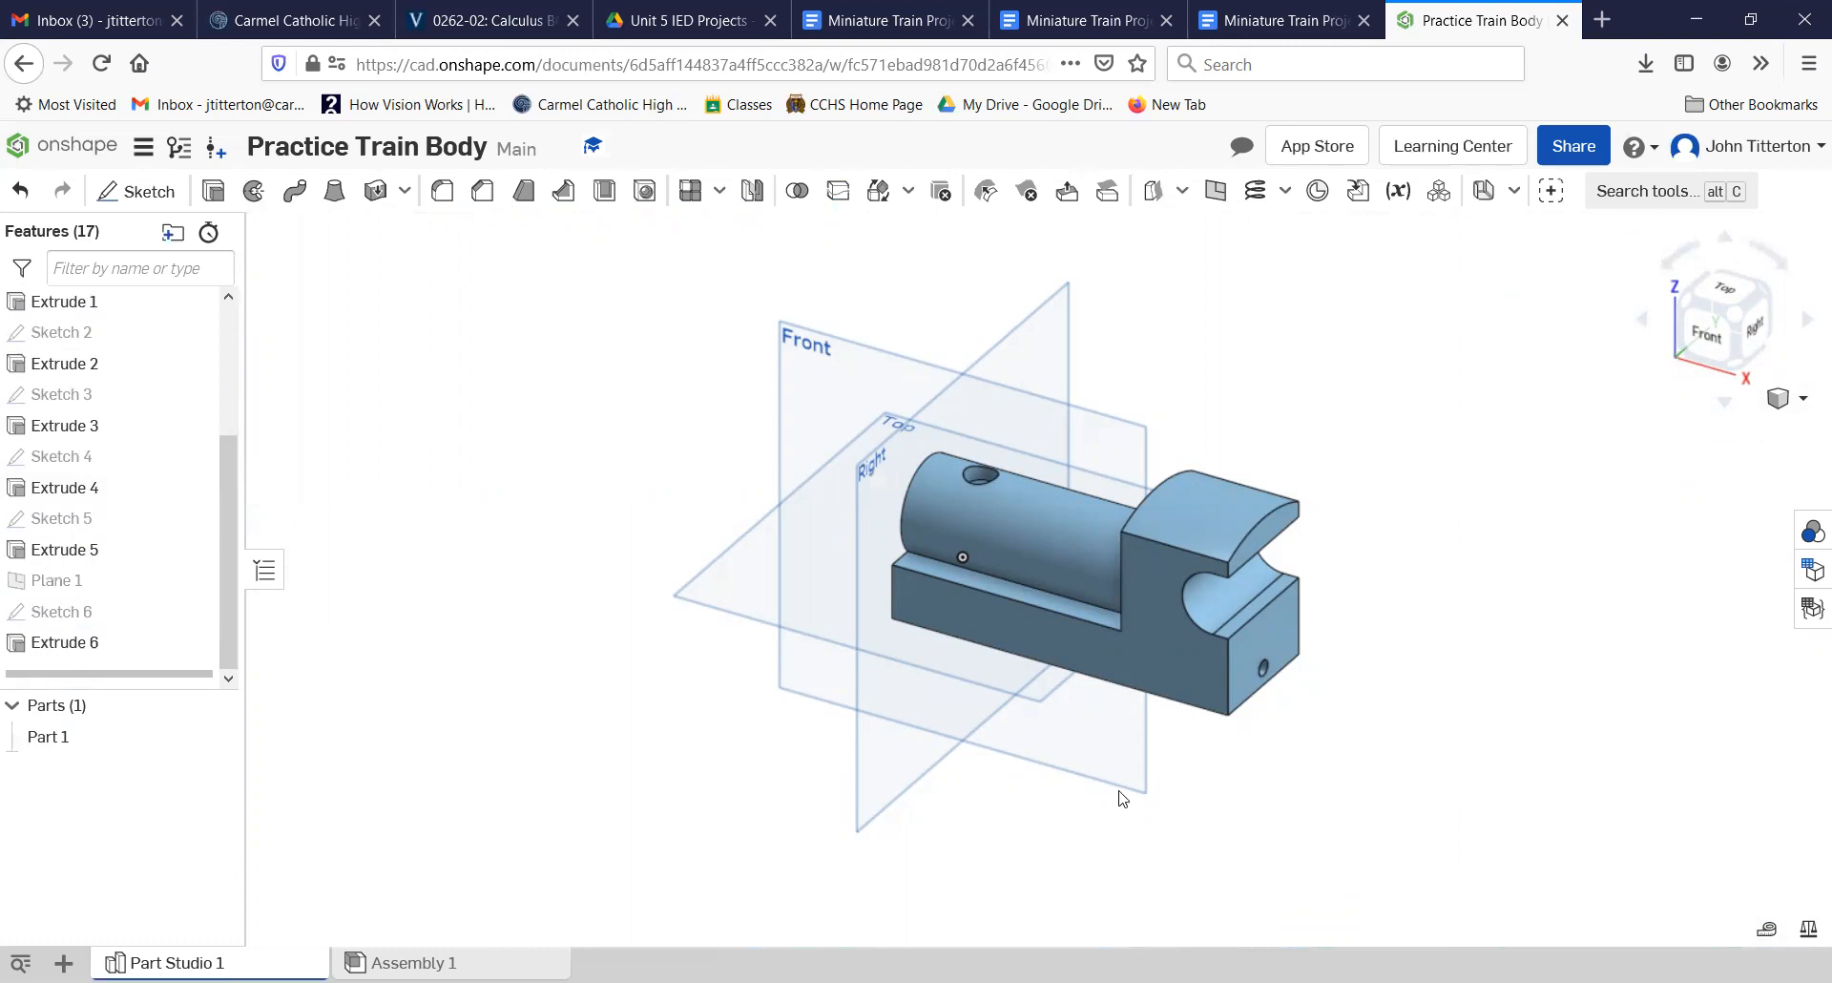
{"action": "left_click", "coordinate": [1080, 650]}
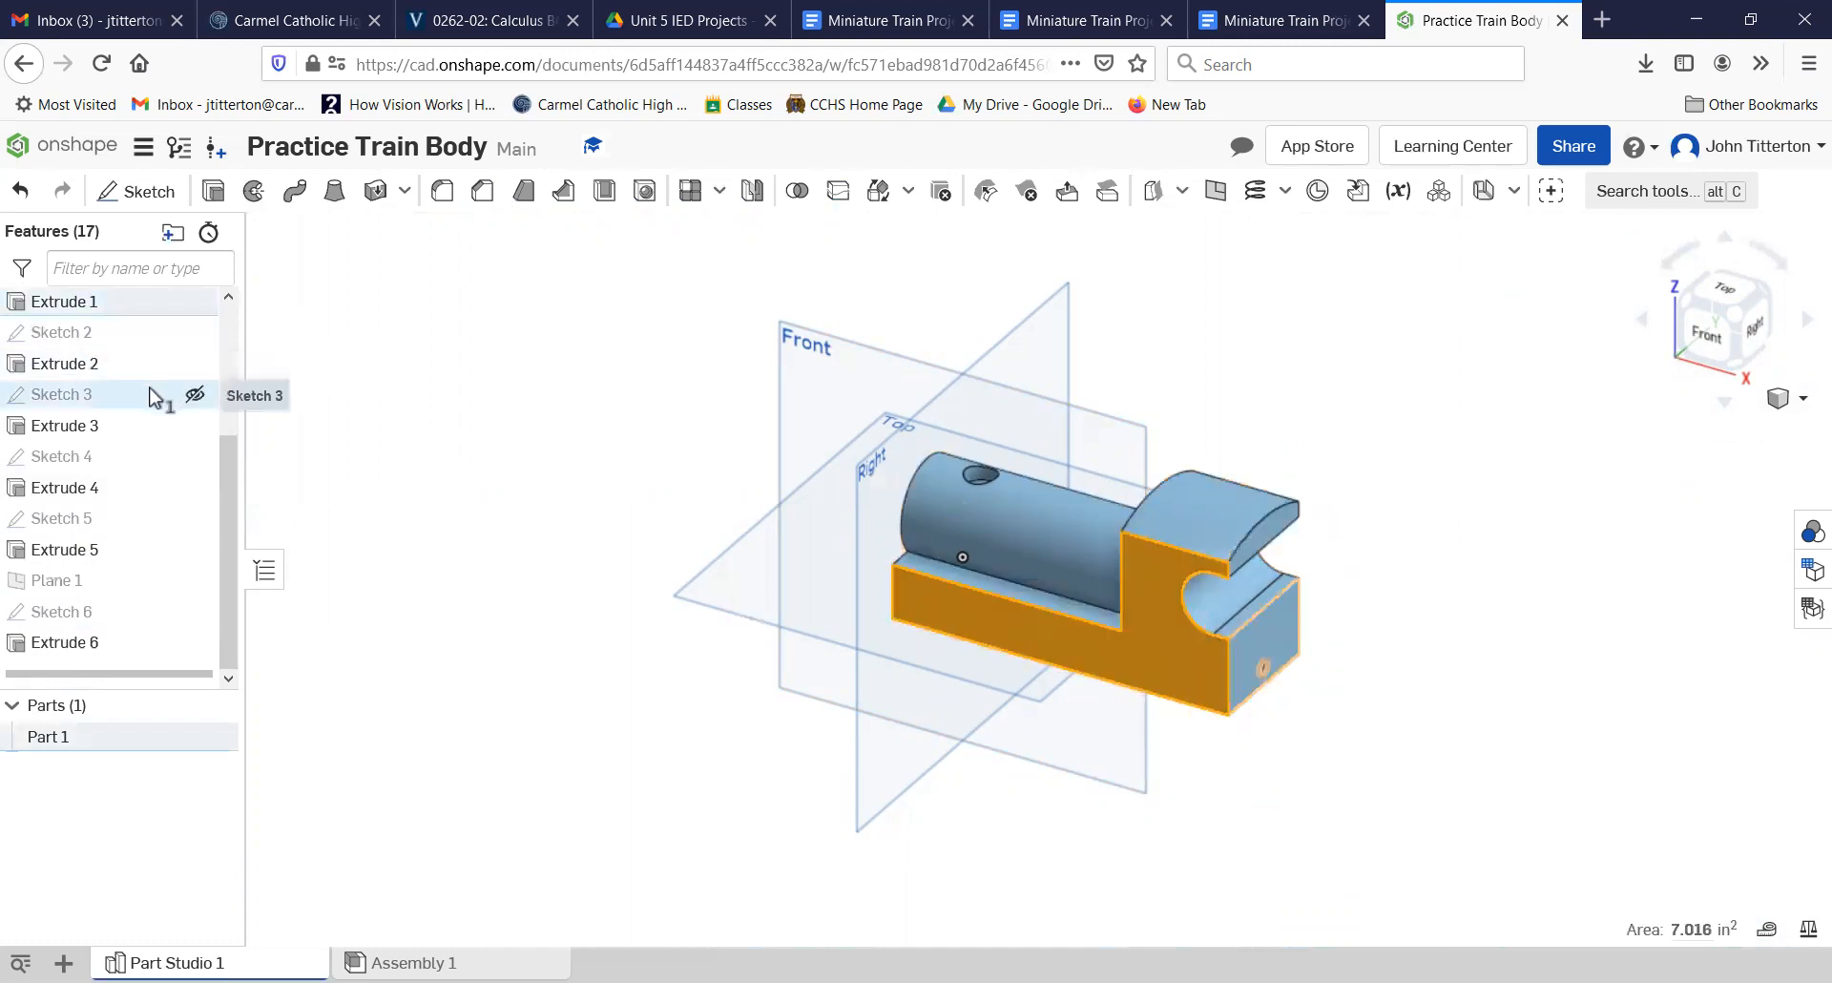
{"action": "left_click", "coordinate": [136, 191]}
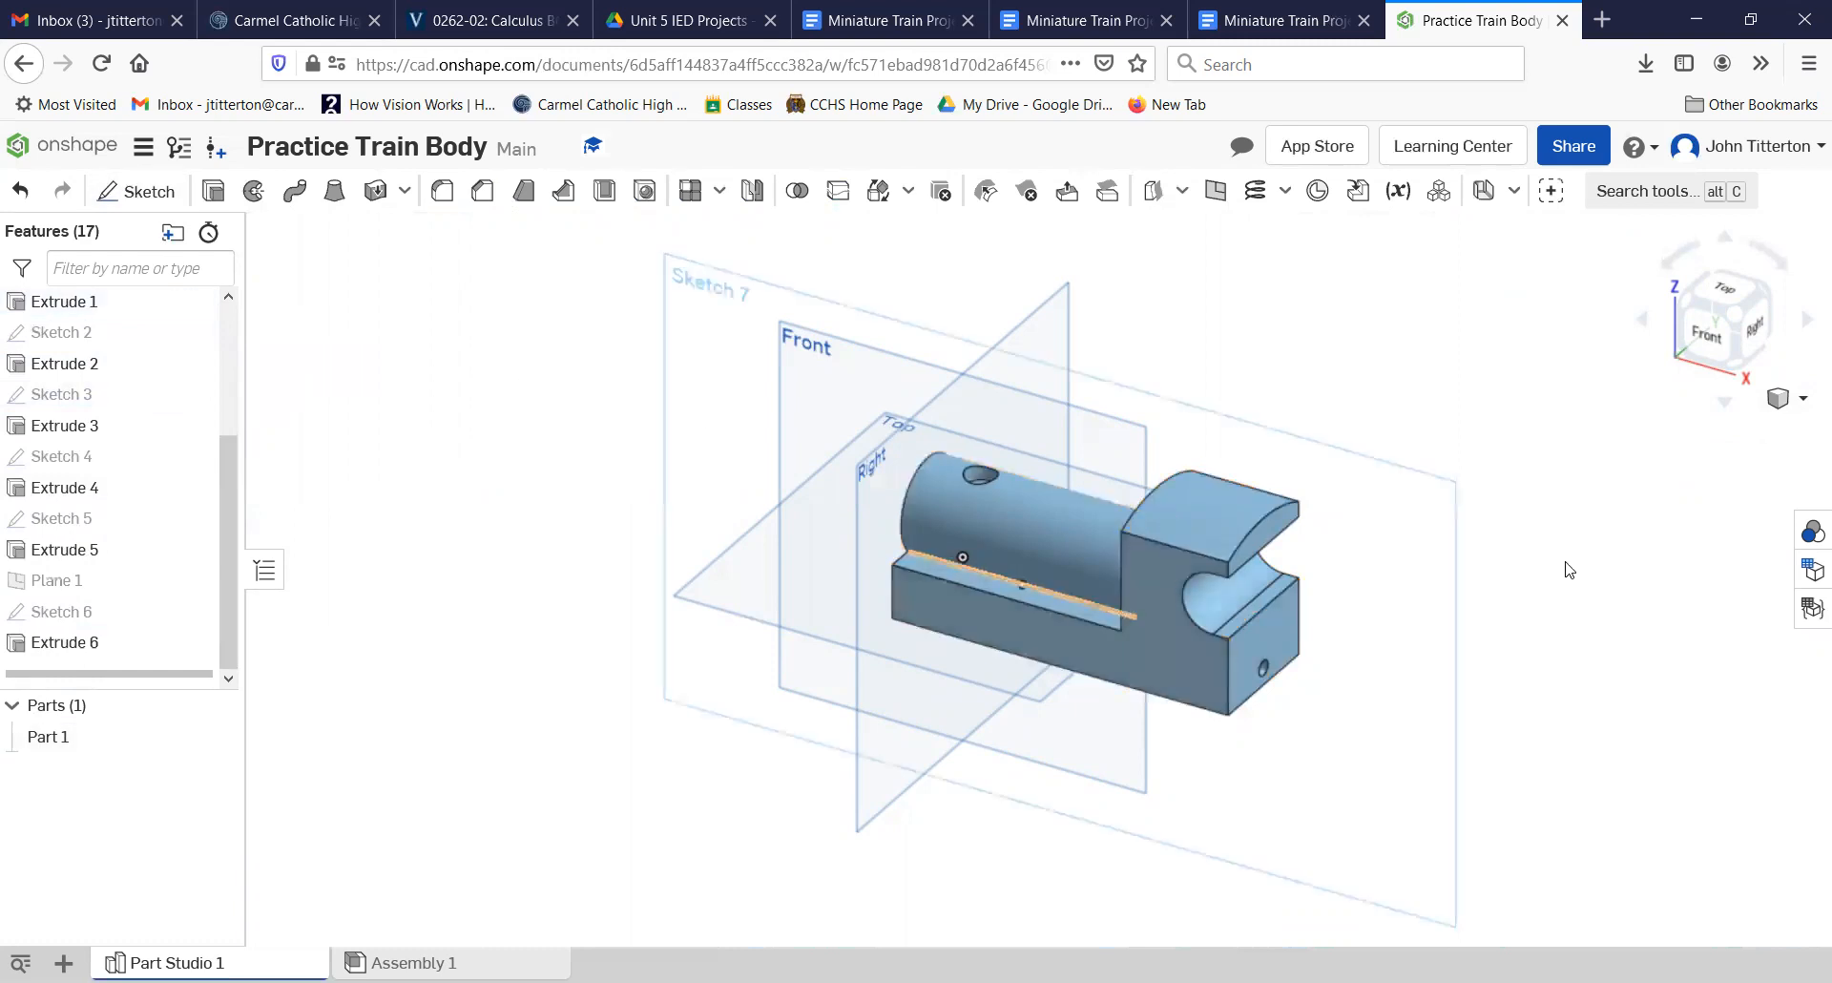
{"action": "left_click", "coordinate": [1704, 336]}
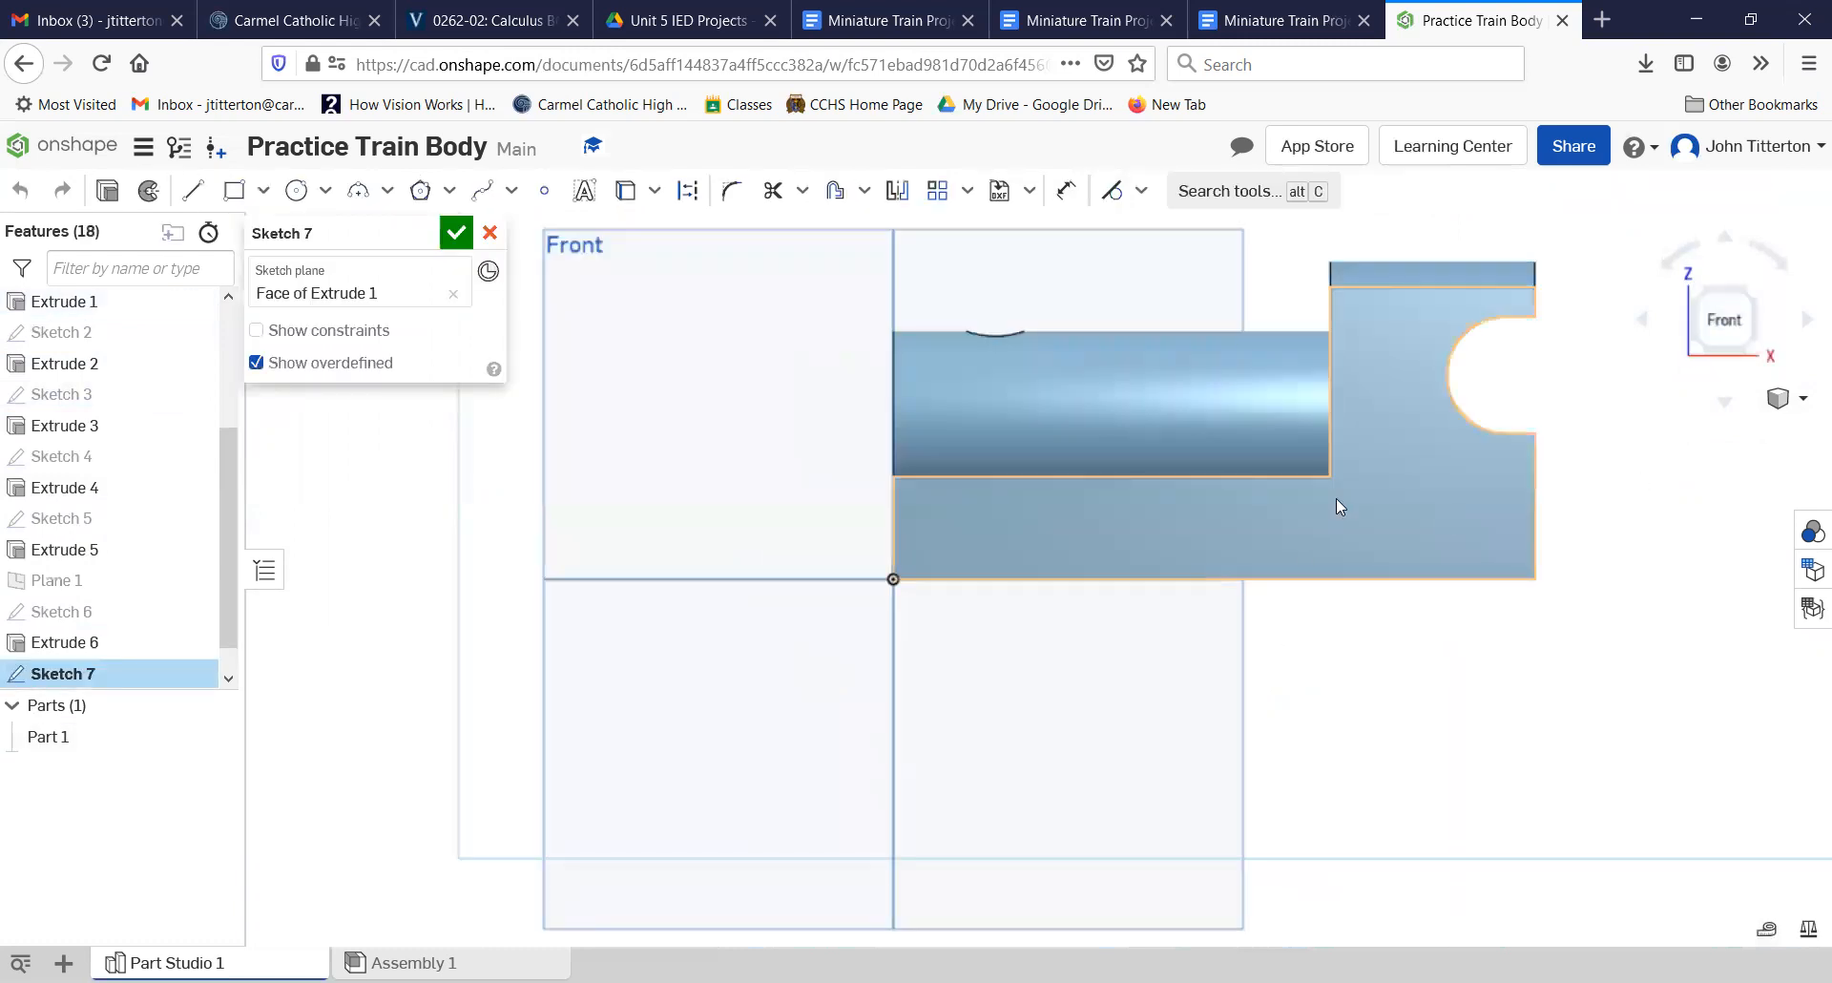
{"action": "scroll", "coordinate": [1335, 498], "scroll_direction": "up", "scroll_amount": 3}
{"action": "middle_click_drag", "start_coordinate": [1336, 498], "coordinate": [1255, 698]}
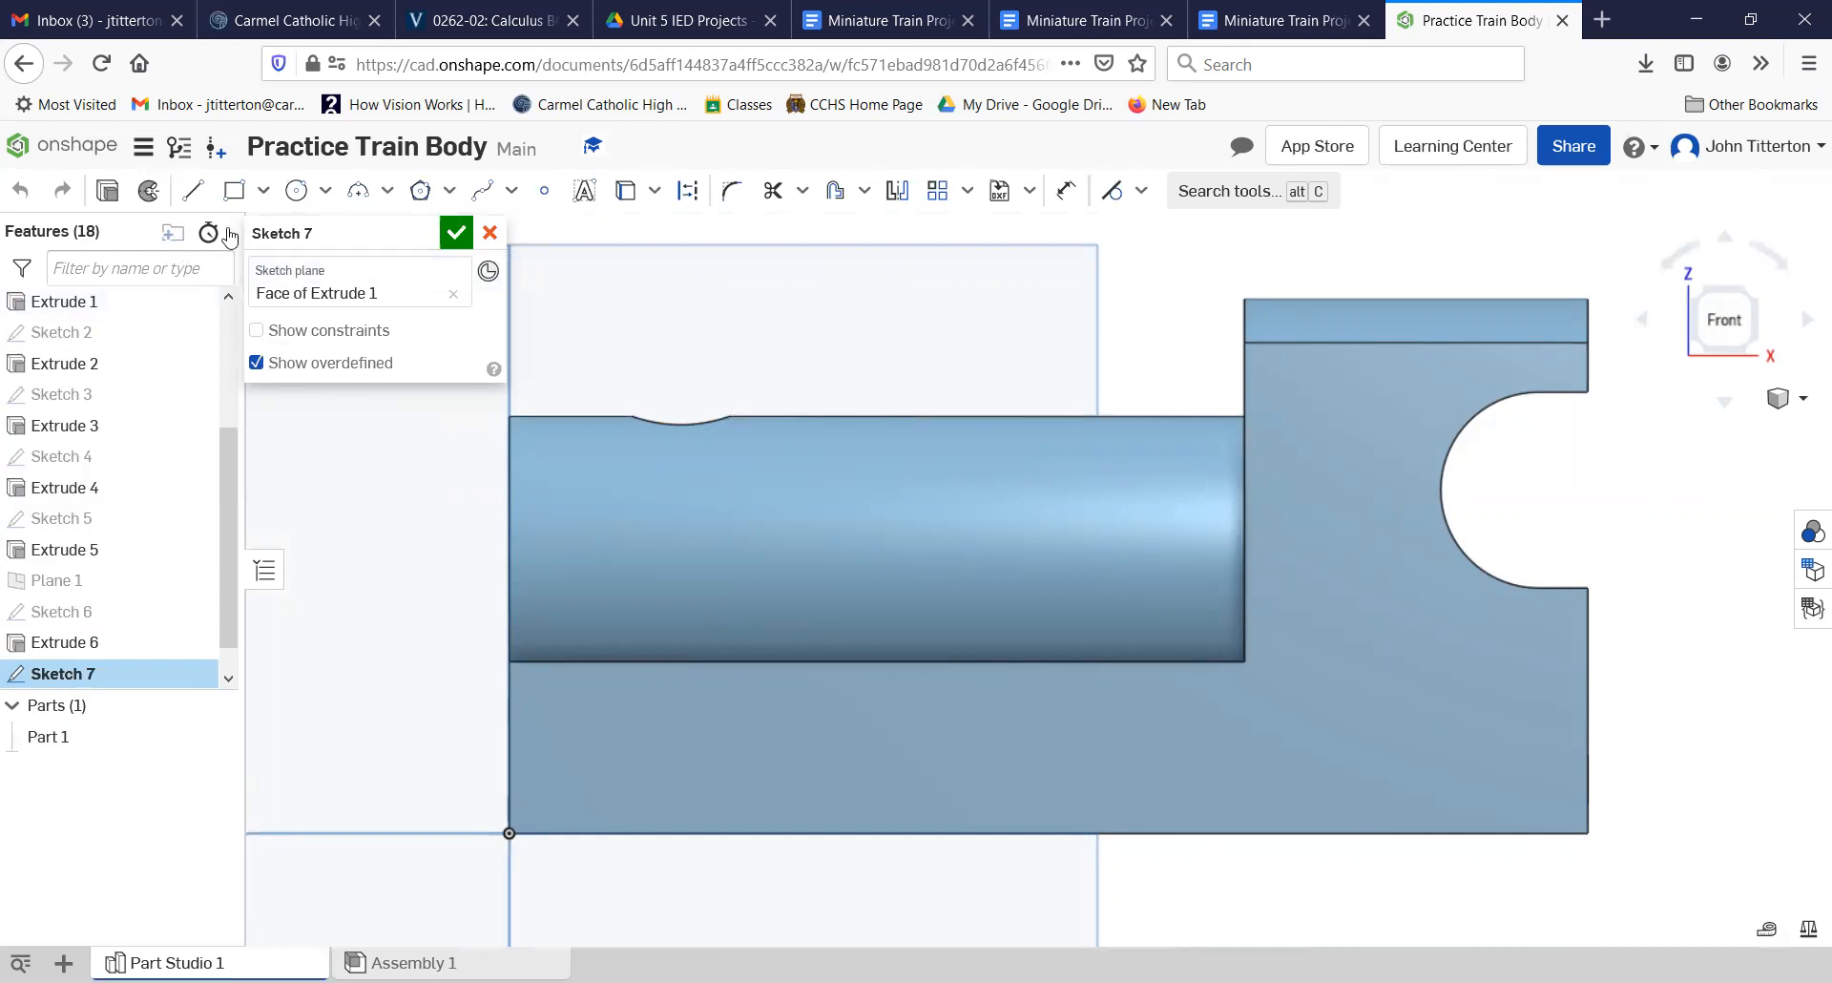
{"action": "left_click", "coordinate": [297, 190]}
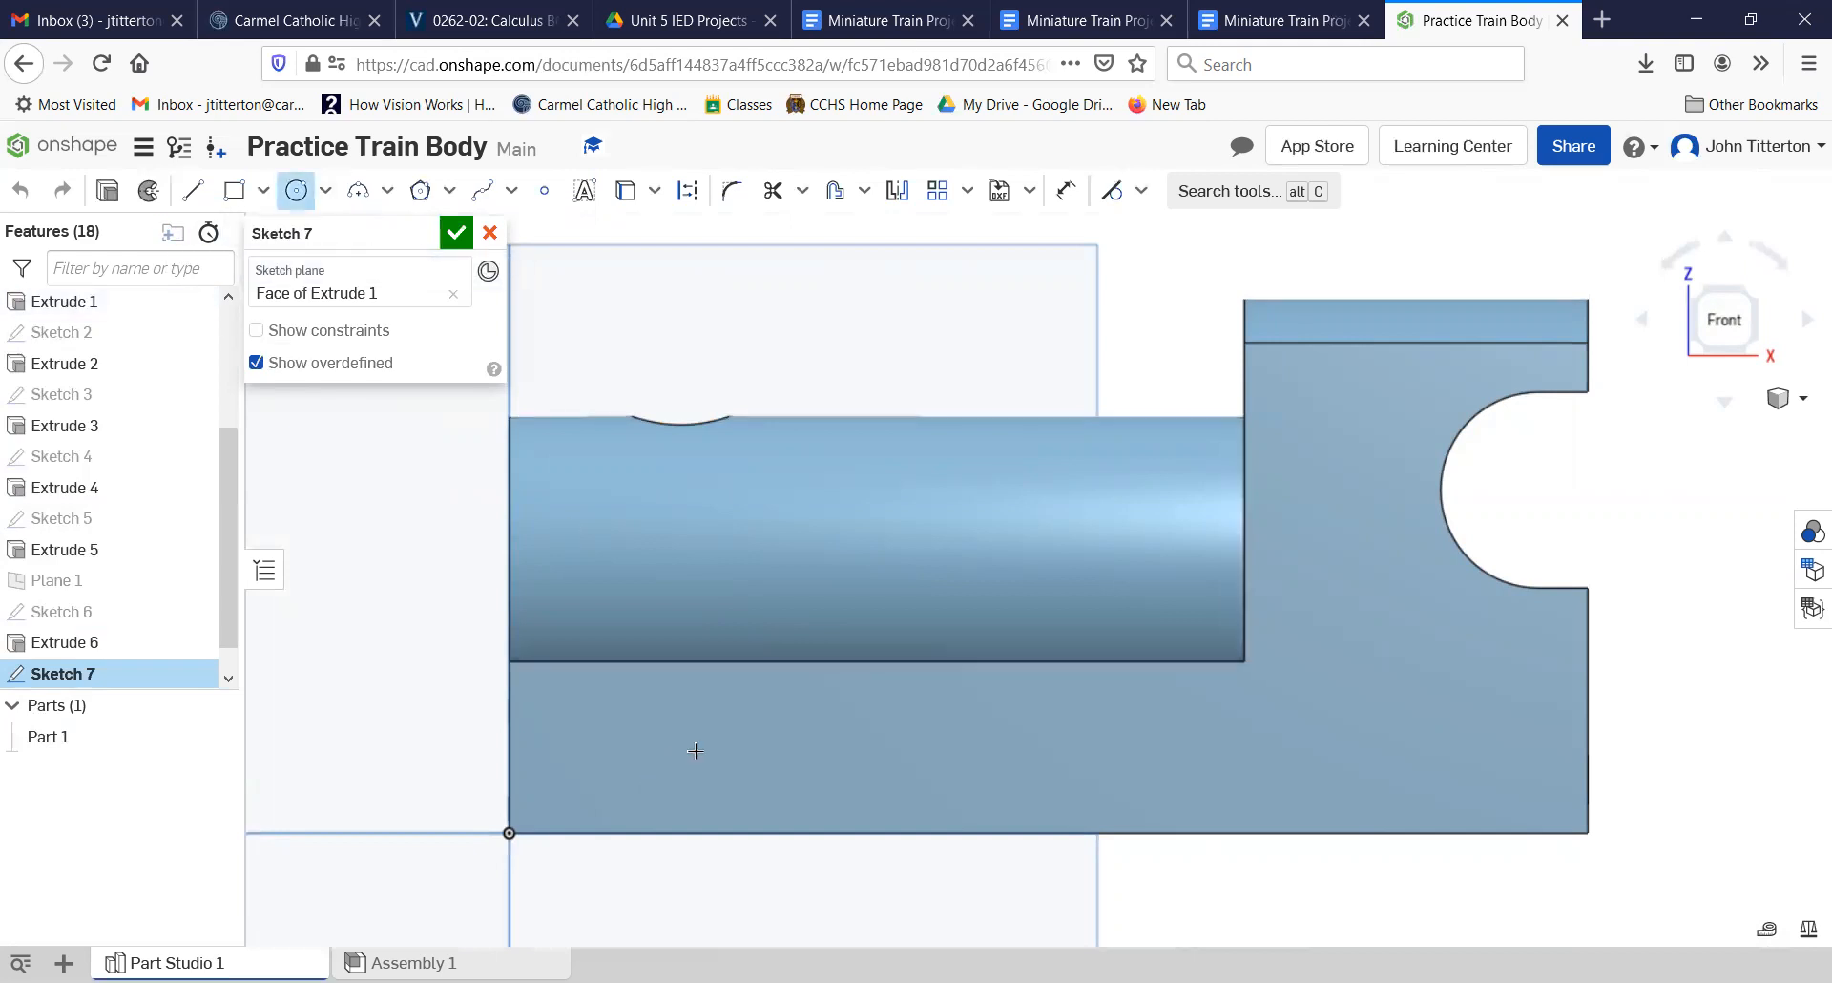
{"action": "left_click", "coordinate": [788, 755]}
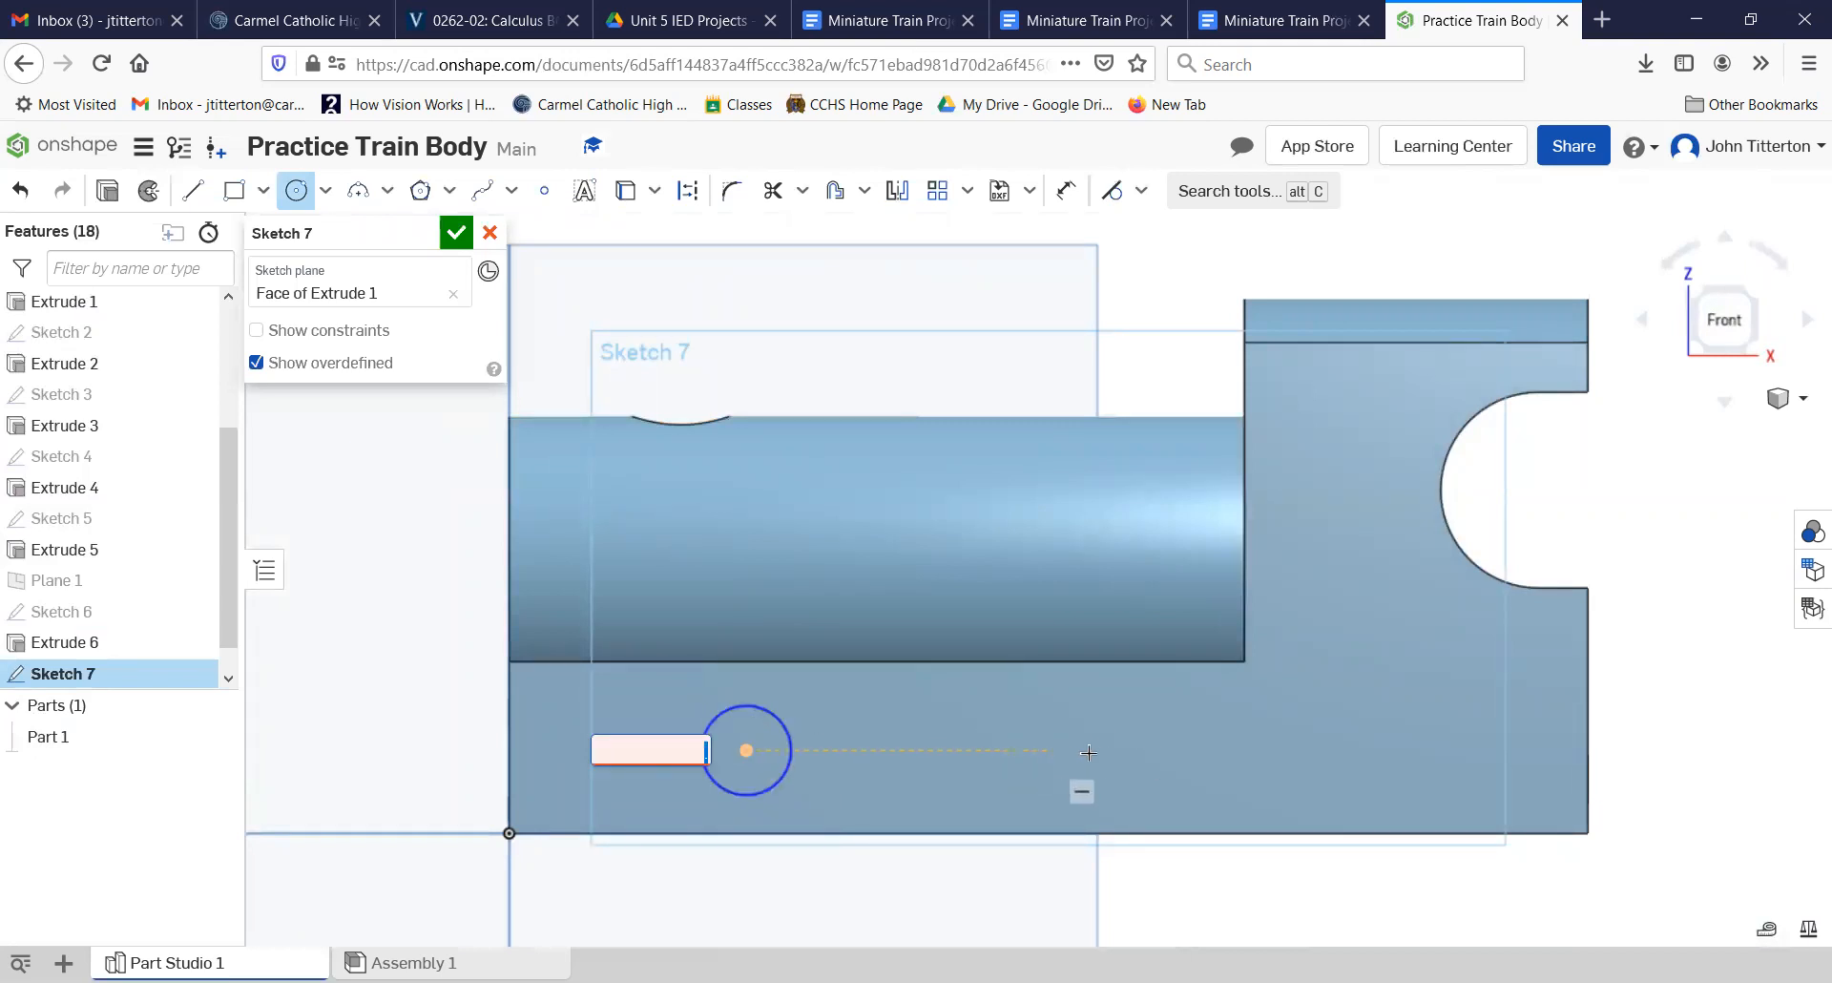
Step: Draw a second circle below the cab, level with the first one, and set its diameter to 0.25 in
{"action": "left_click", "coordinate": [1392, 753]}
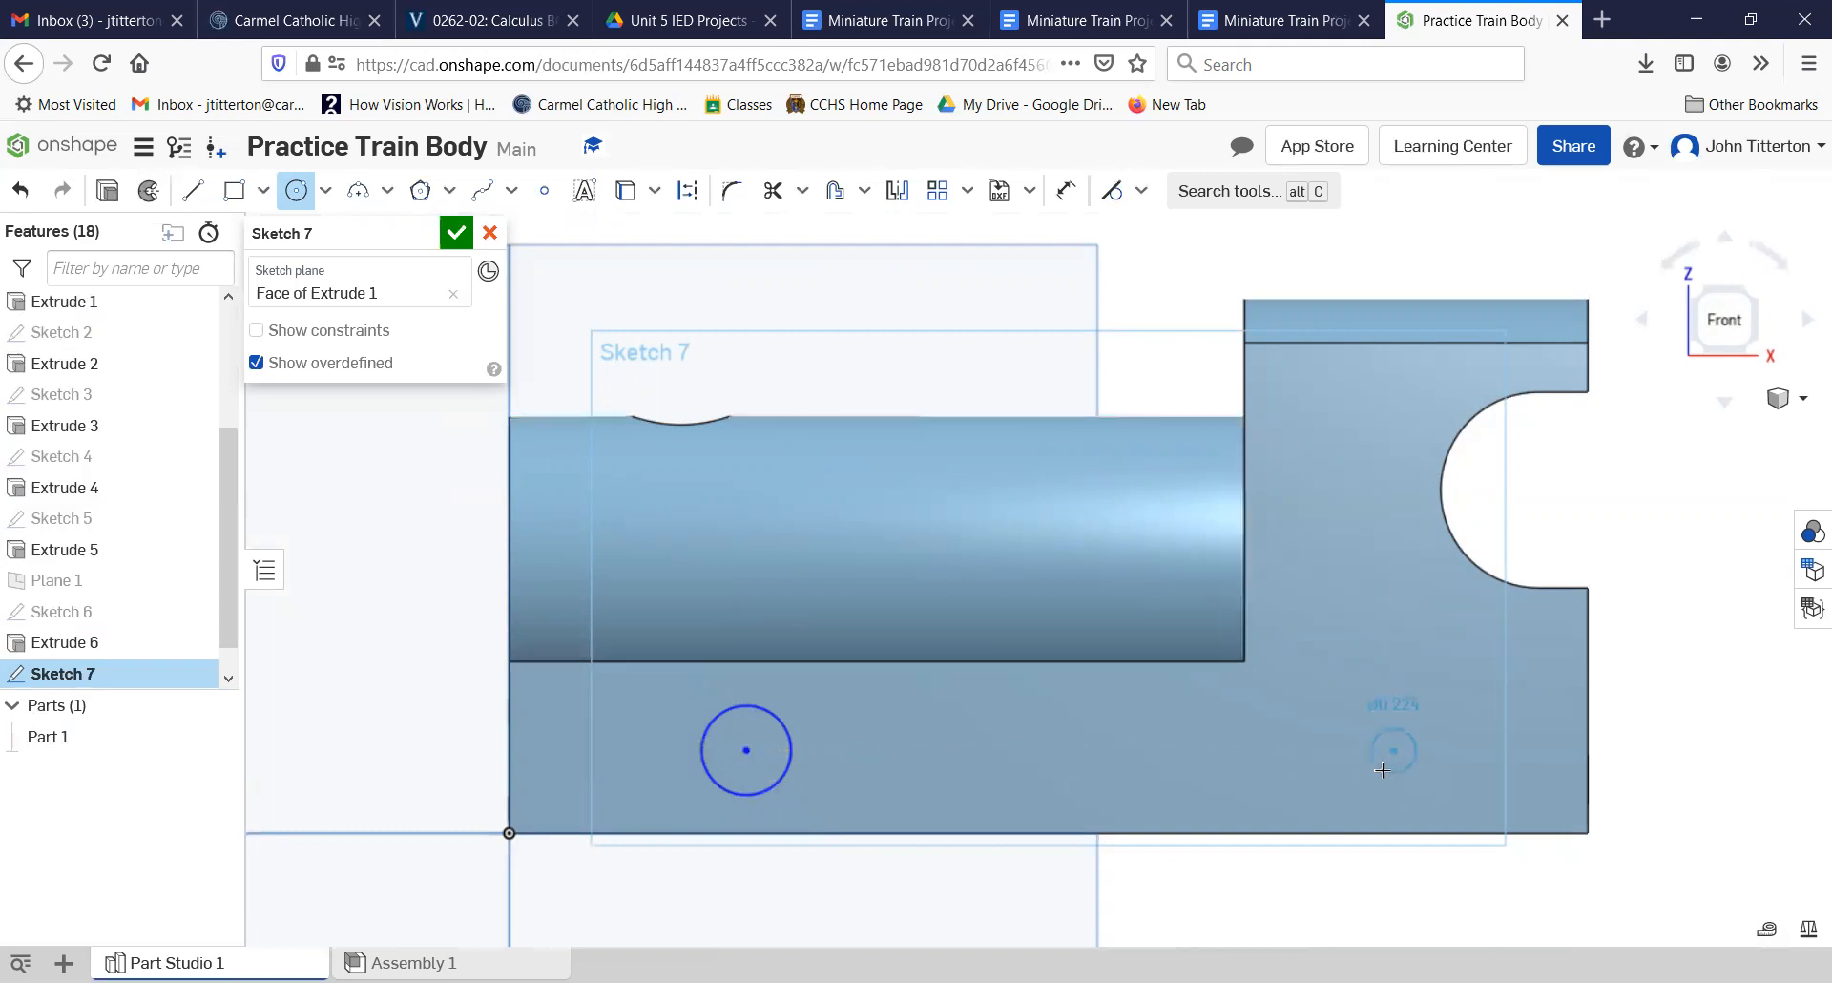
{"action": "left_click", "coordinate": [1382, 769]}
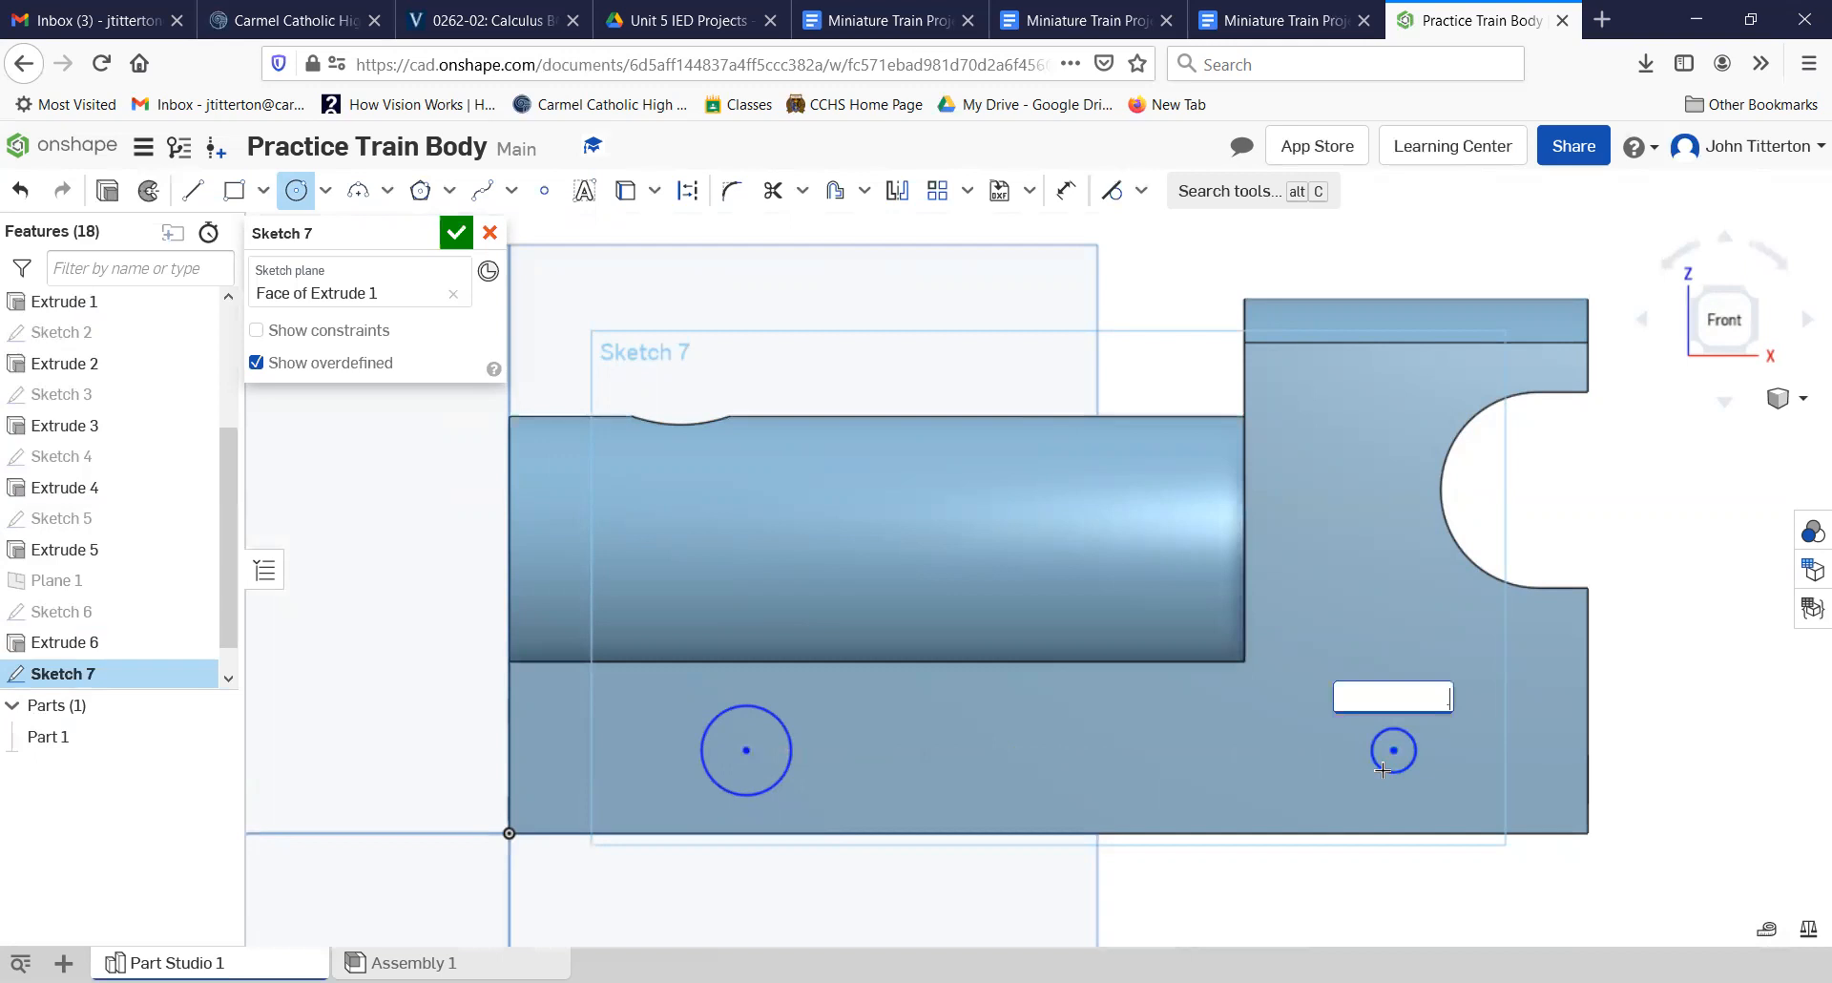
{"action": "type", "text": ".25"}
{"action": "key", "text": "Return"}
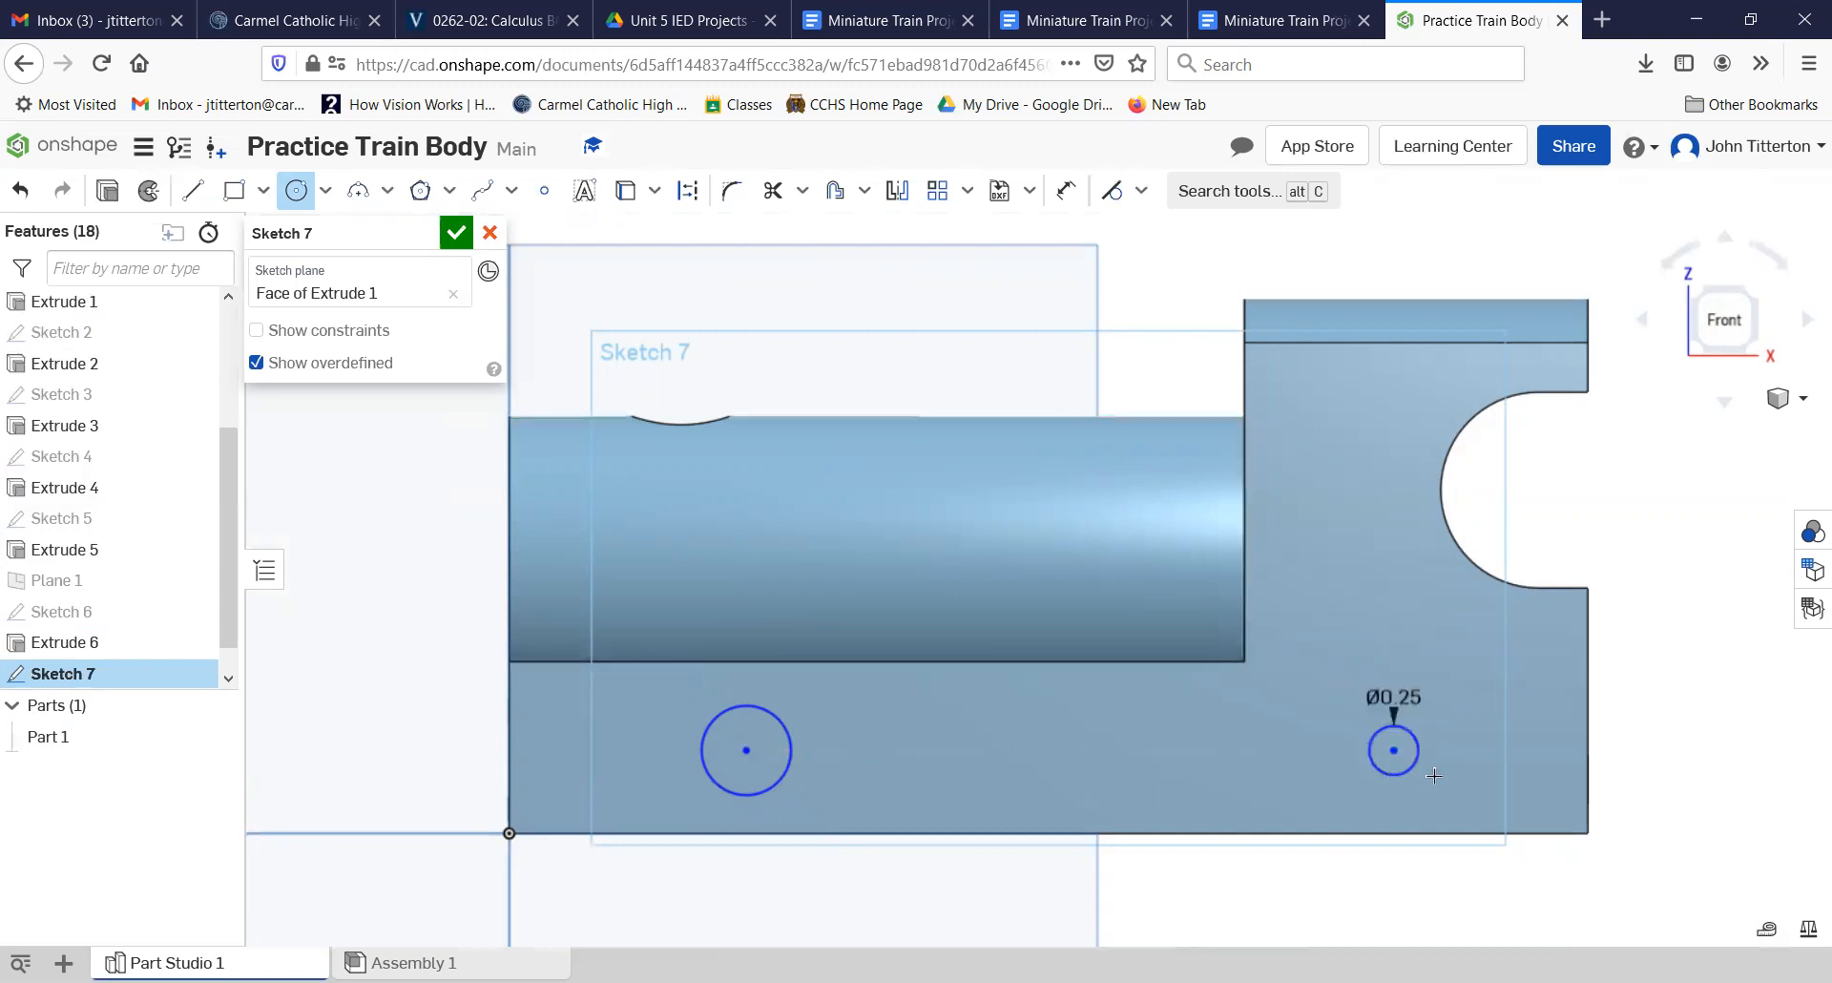
Step: Dimension the diameter of the circle below the boiler as 0.25 in
{"action": "left_click", "coordinate": [1066, 191]}
{"action": "left_click", "coordinate": [778, 716]}
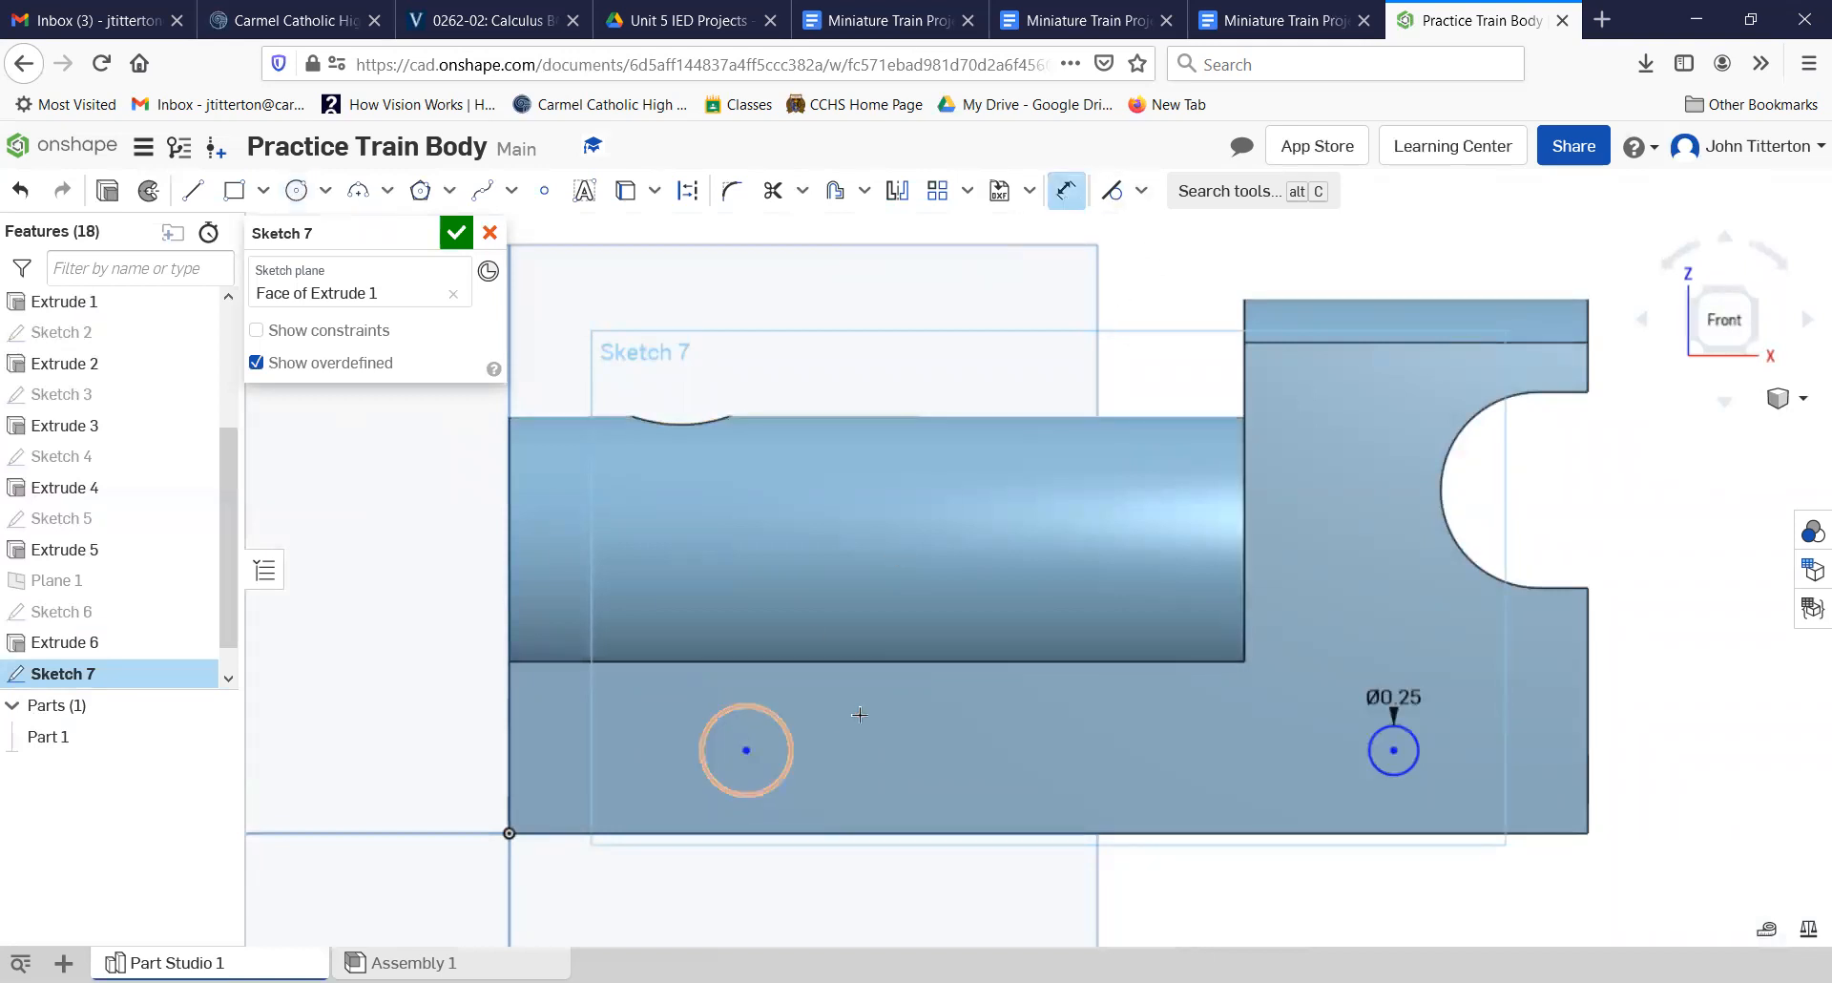
{"action": "left_click", "coordinate": [918, 717]}
{"action": "key", "text": "BackSpace"}
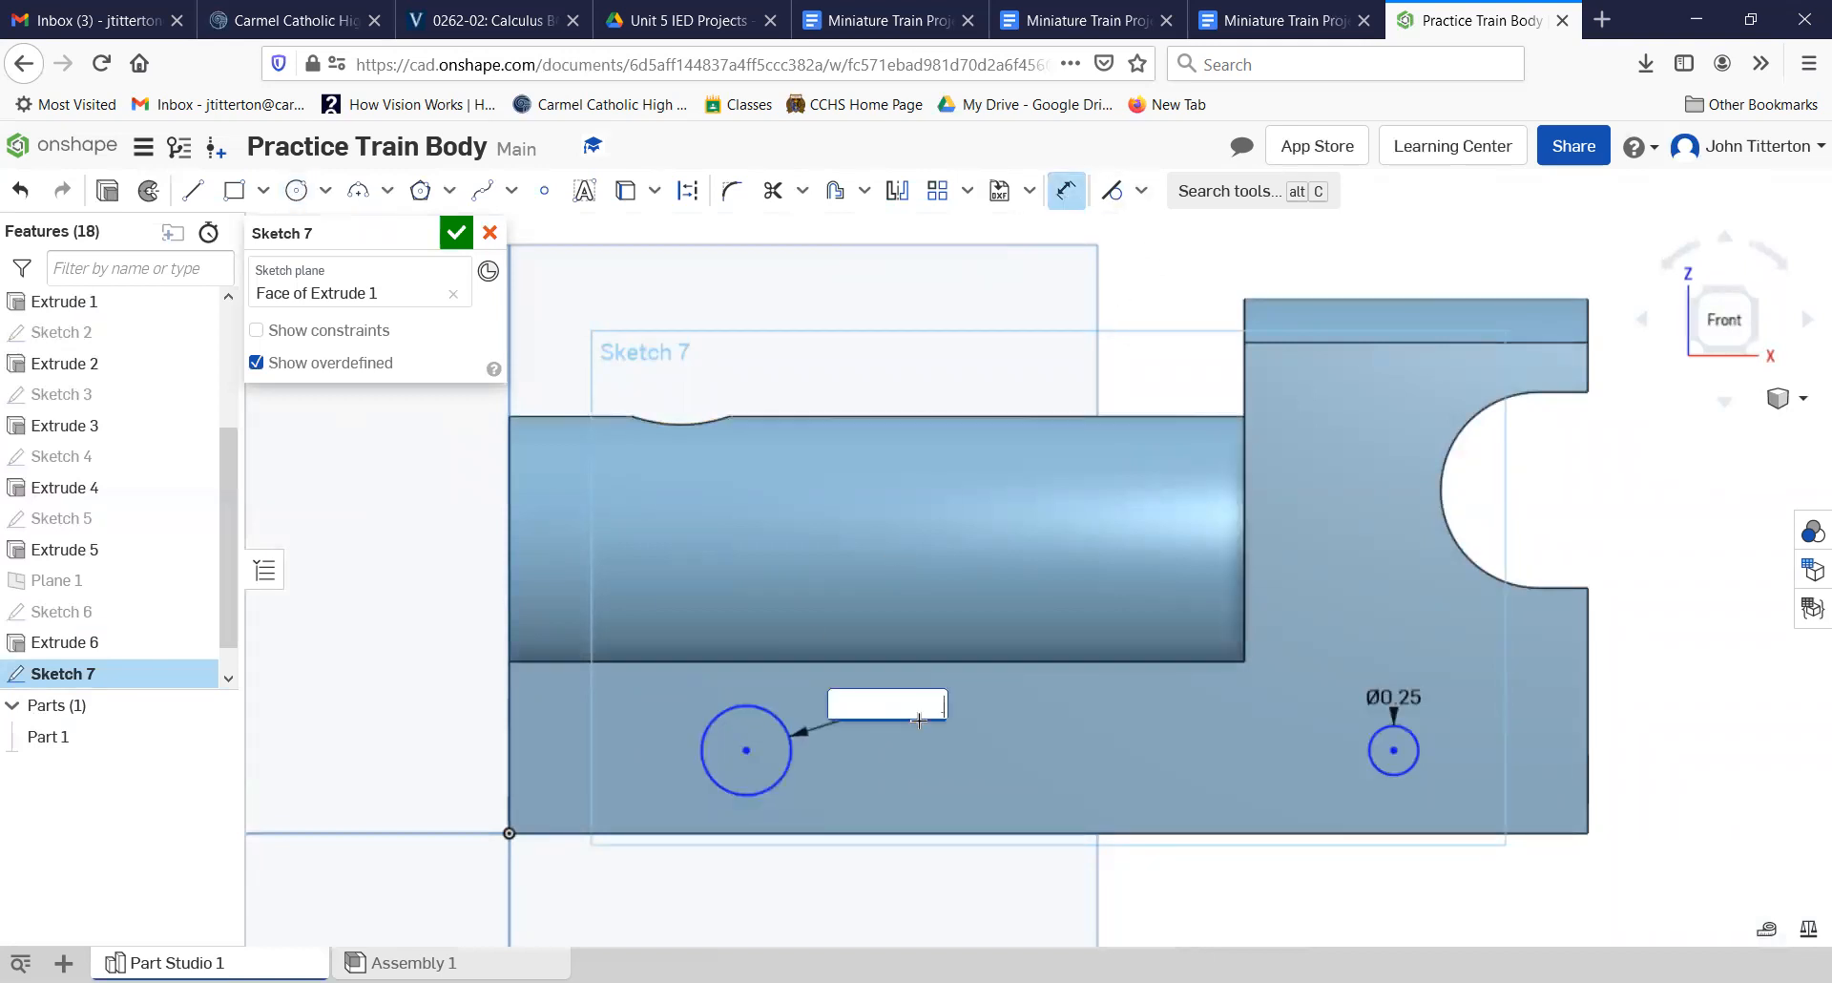
{"action": "type", "text": ".25"}
{"action": "key", "text": "Return"}
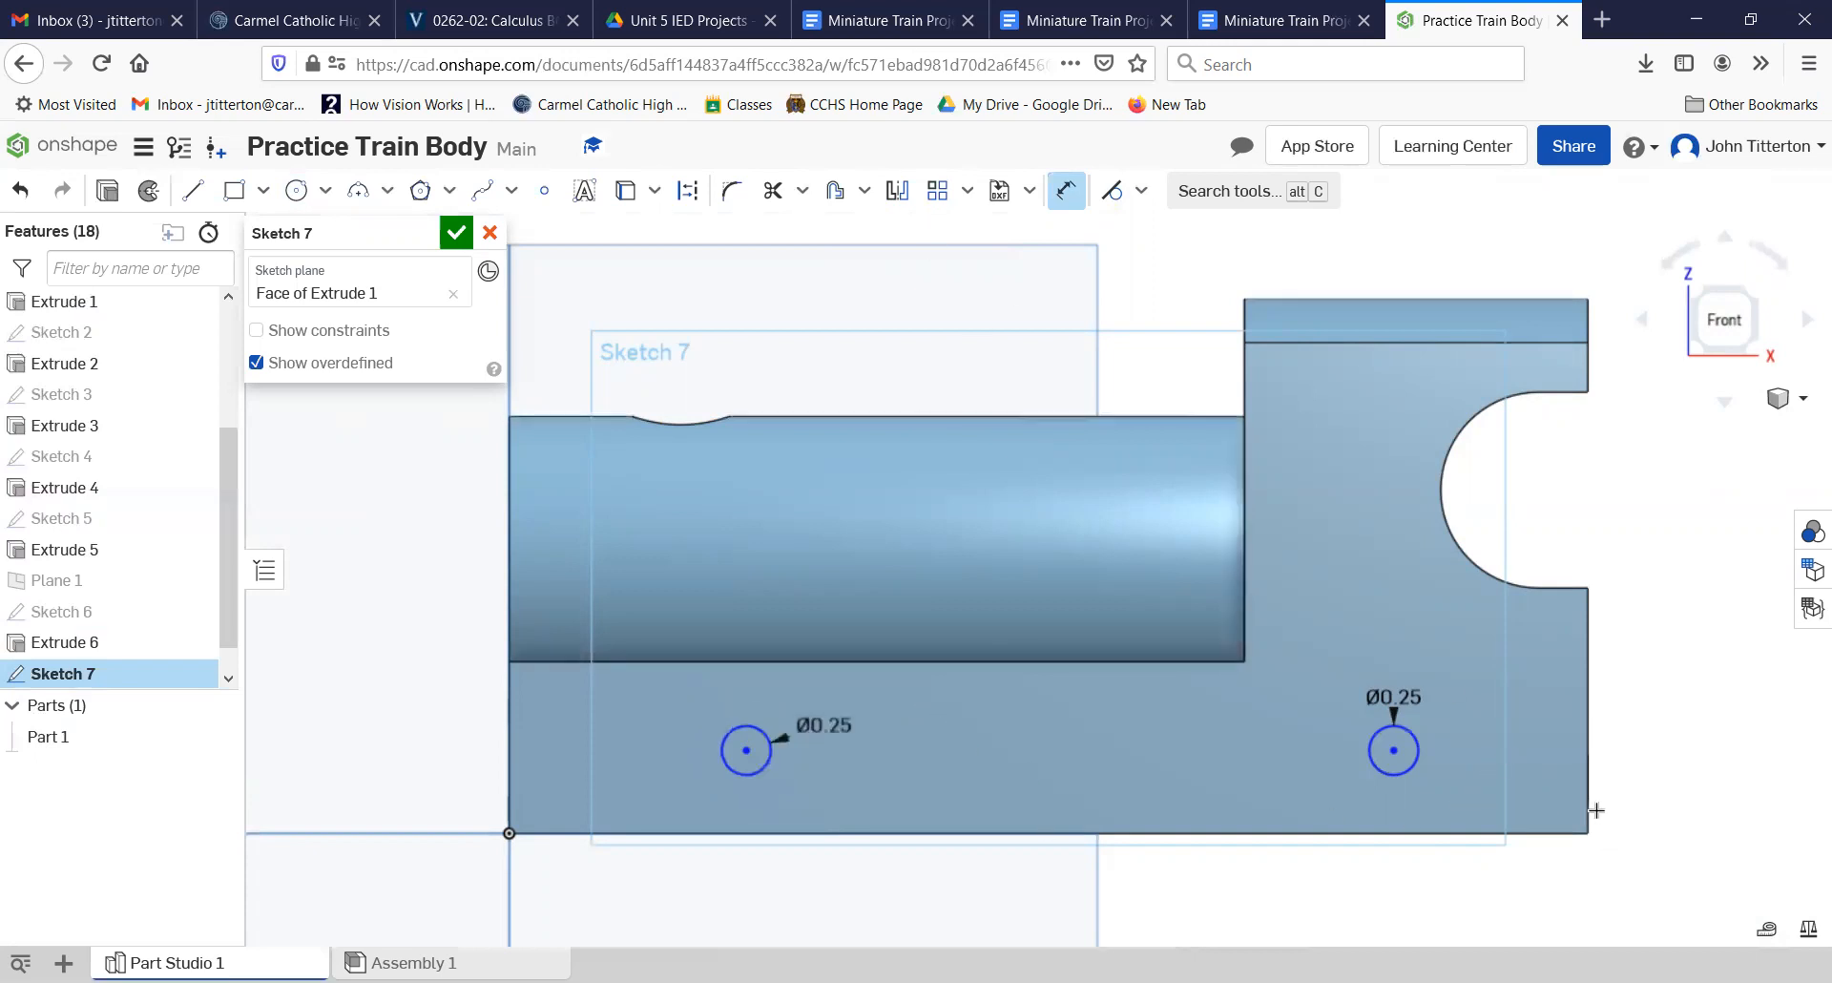
Step: Dimension the center of the circle below the cab 1 in from the body's vertical edge at the cab end
{"action": "left_click", "coordinate": [1394, 749]}
{"action": "left_click", "coordinate": [1510, 923]}
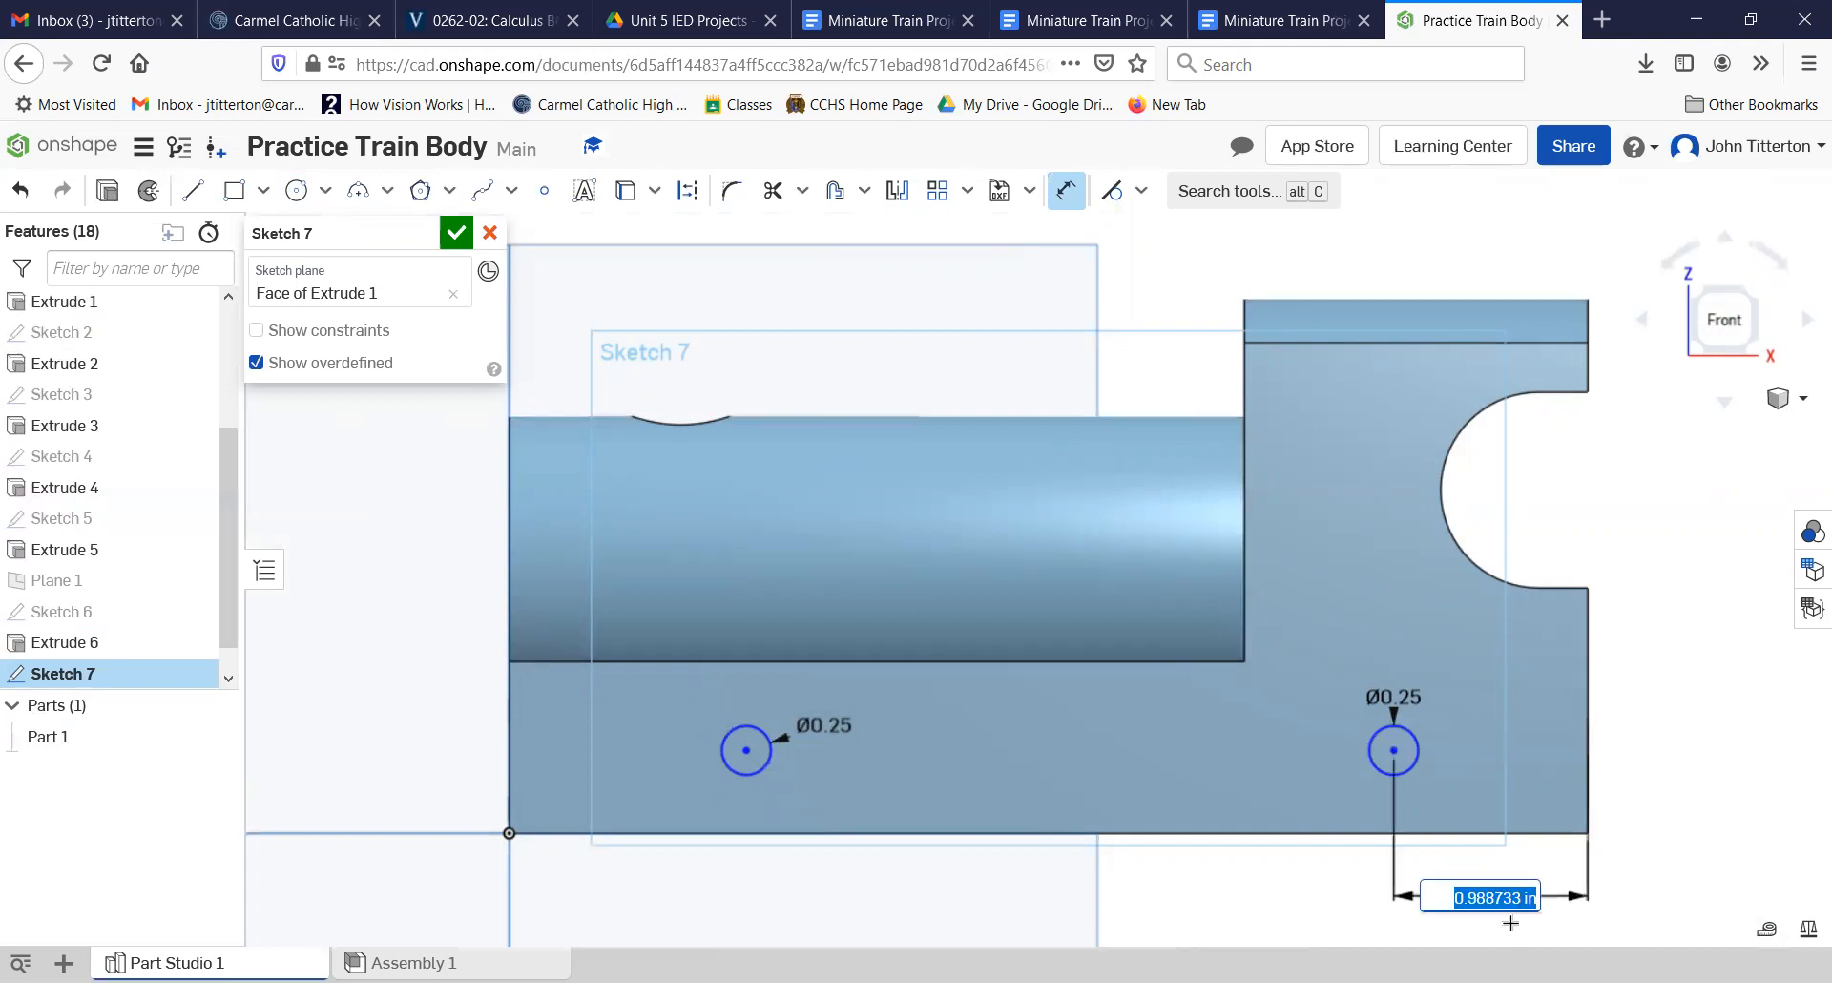
{"action": "type", "text": "1"}
{"action": "key", "text": "Return"}
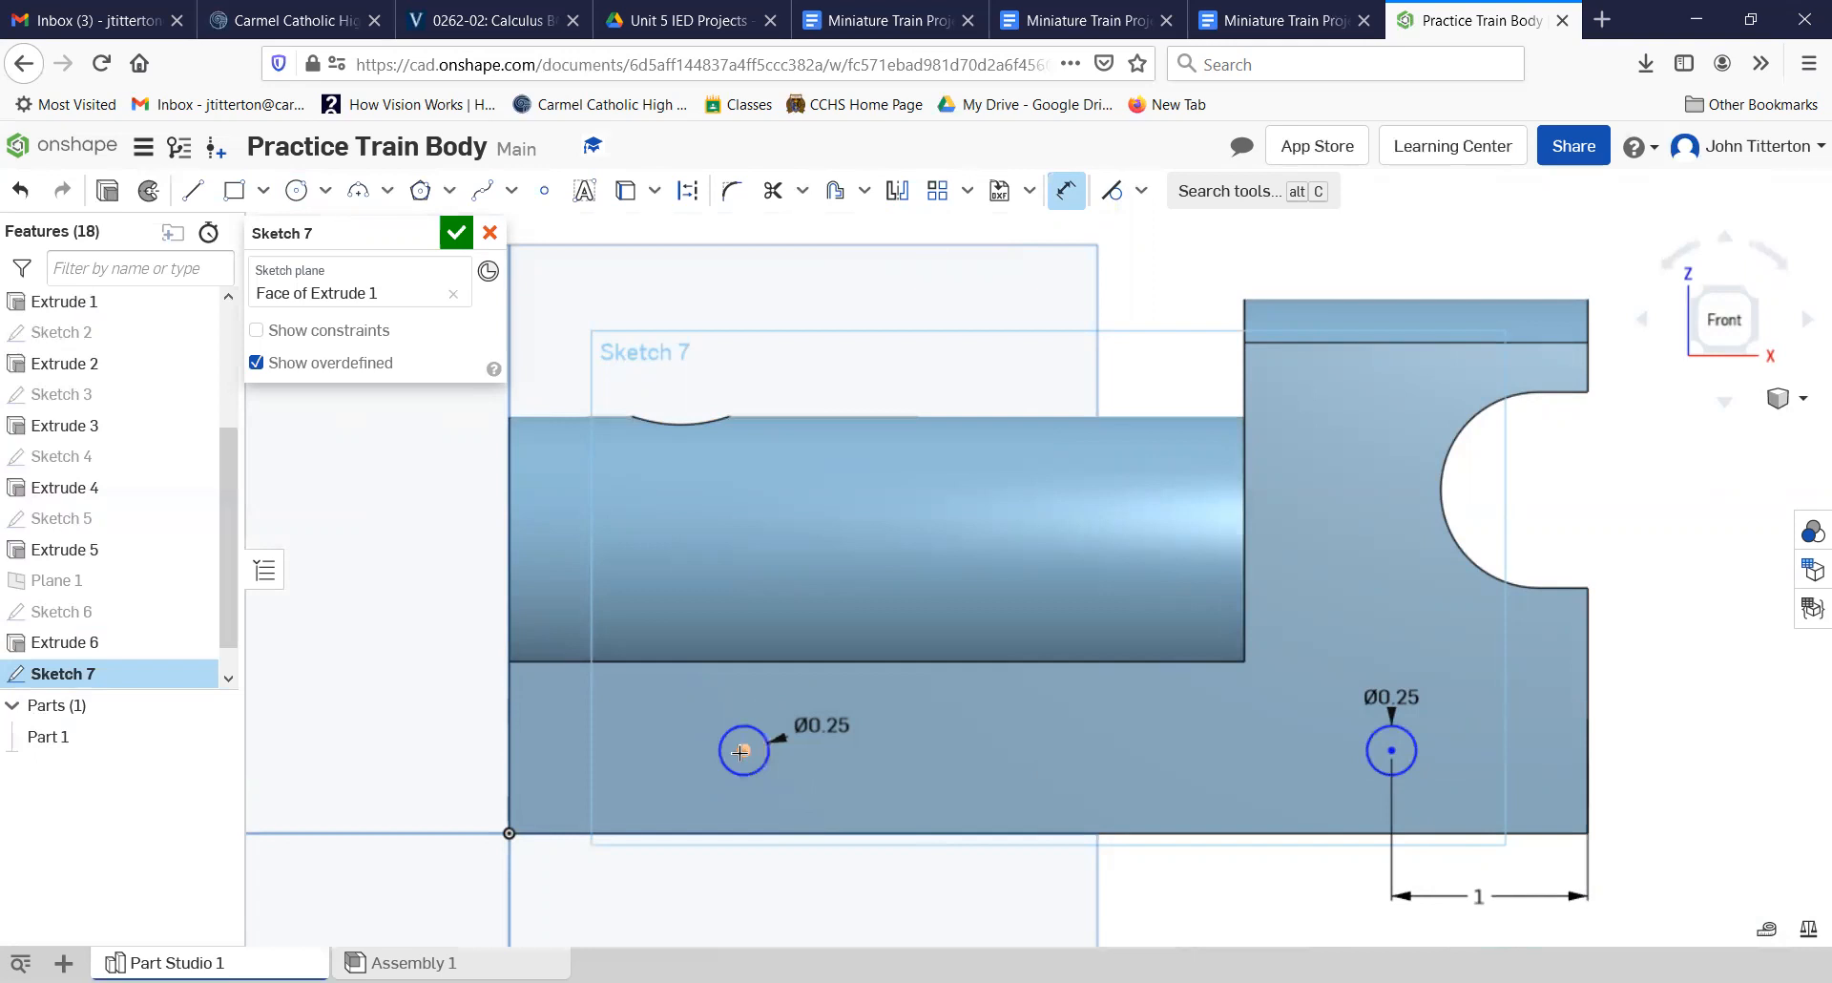
Step: Dimension the center of the circle below the boiler 4.5 in from the body's vertical edge at the cab end
{"action": "left_click", "coordinate": [811, 902]}
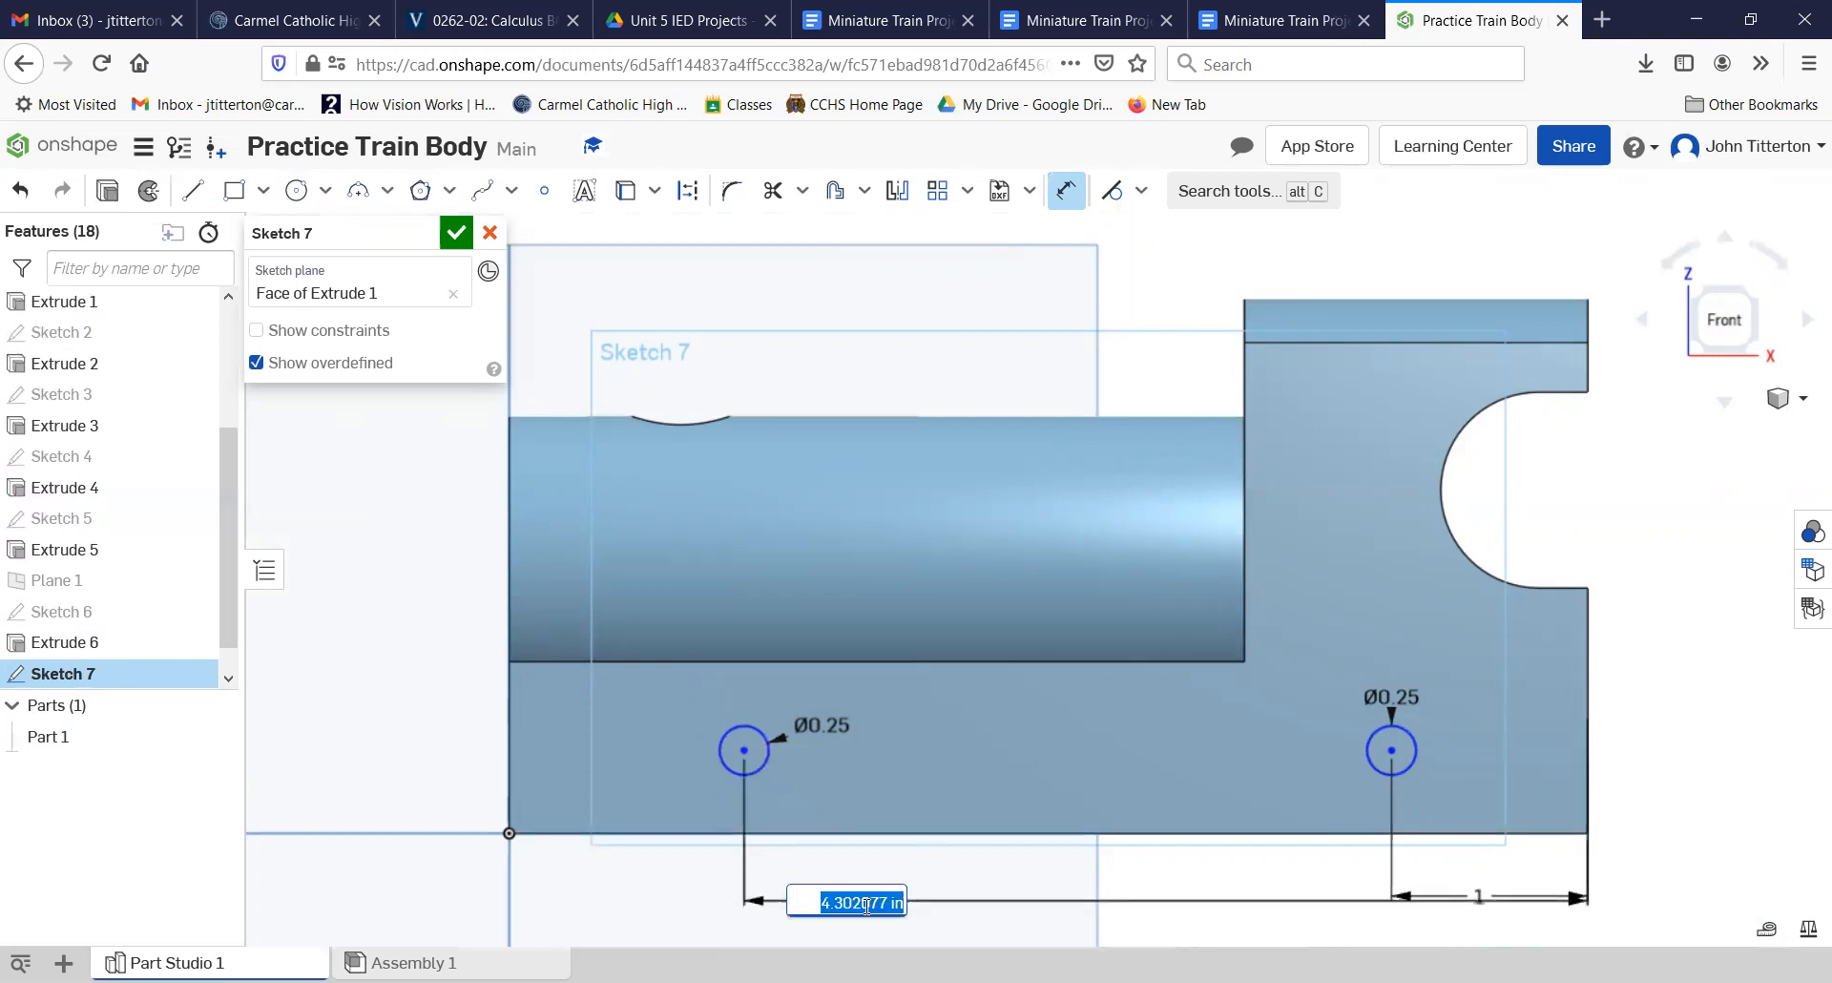
{"action": "type", "text": "4.5"}
{"action": "key", "text": "Return"}
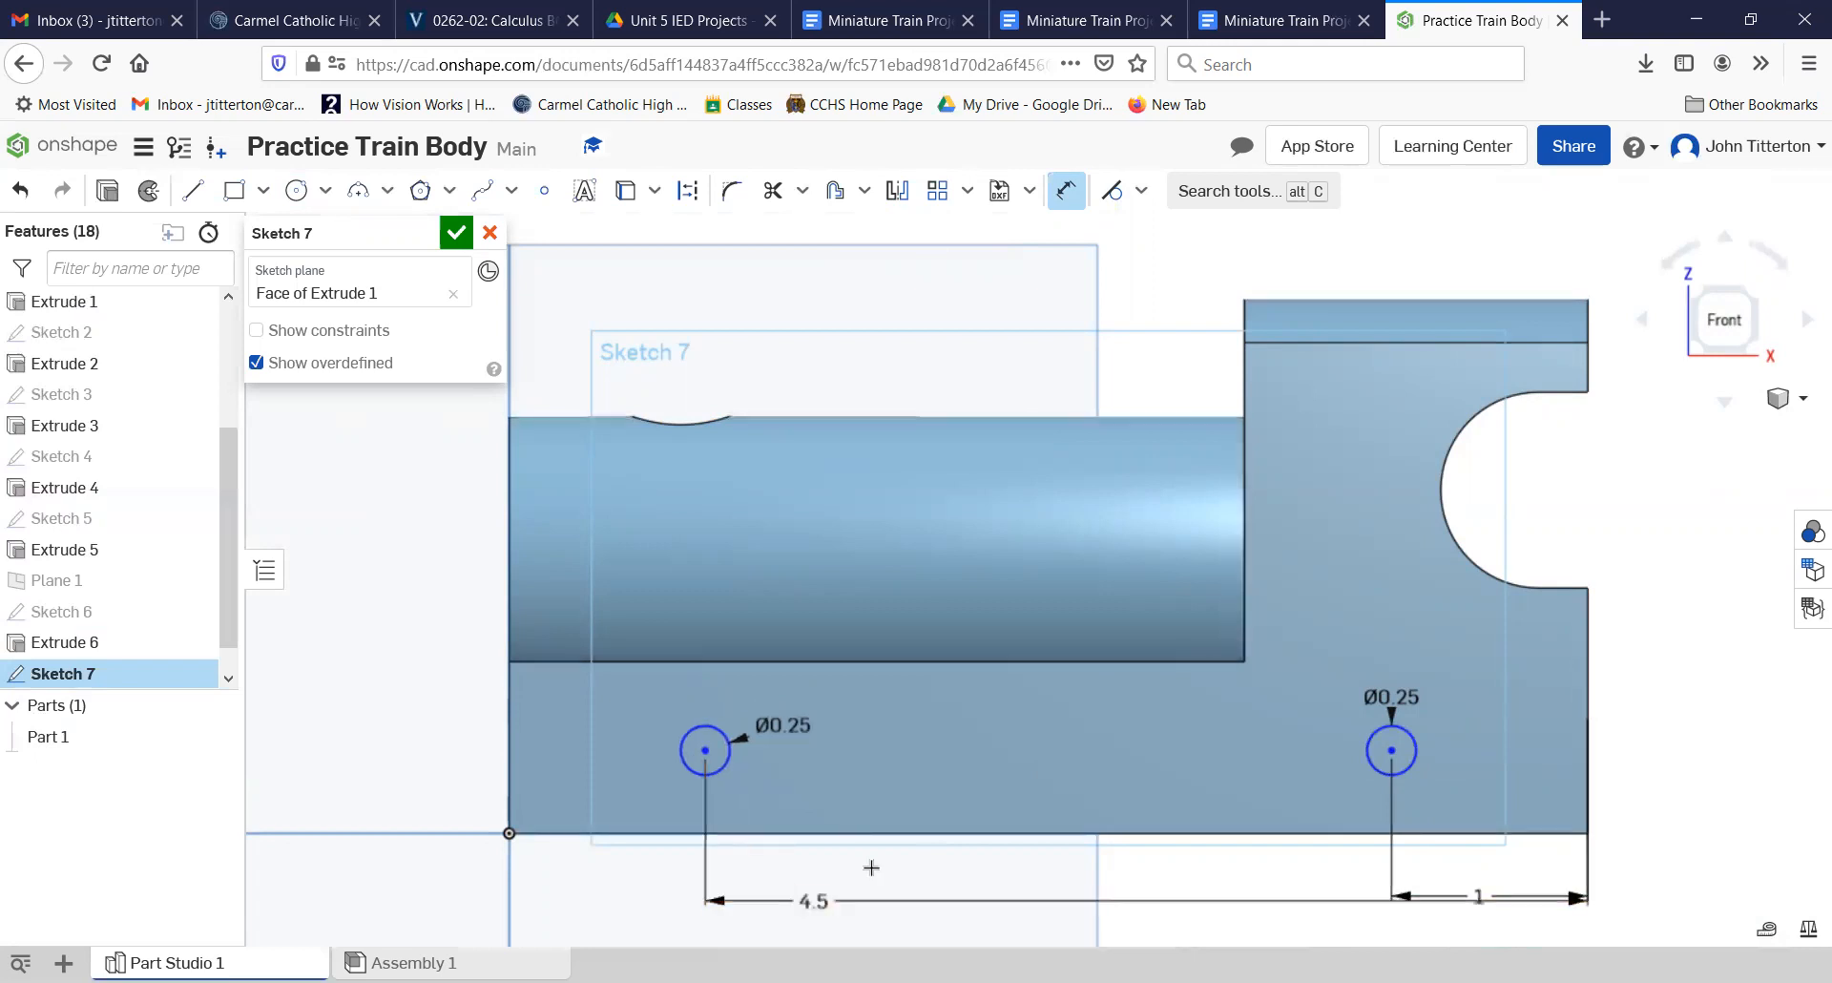
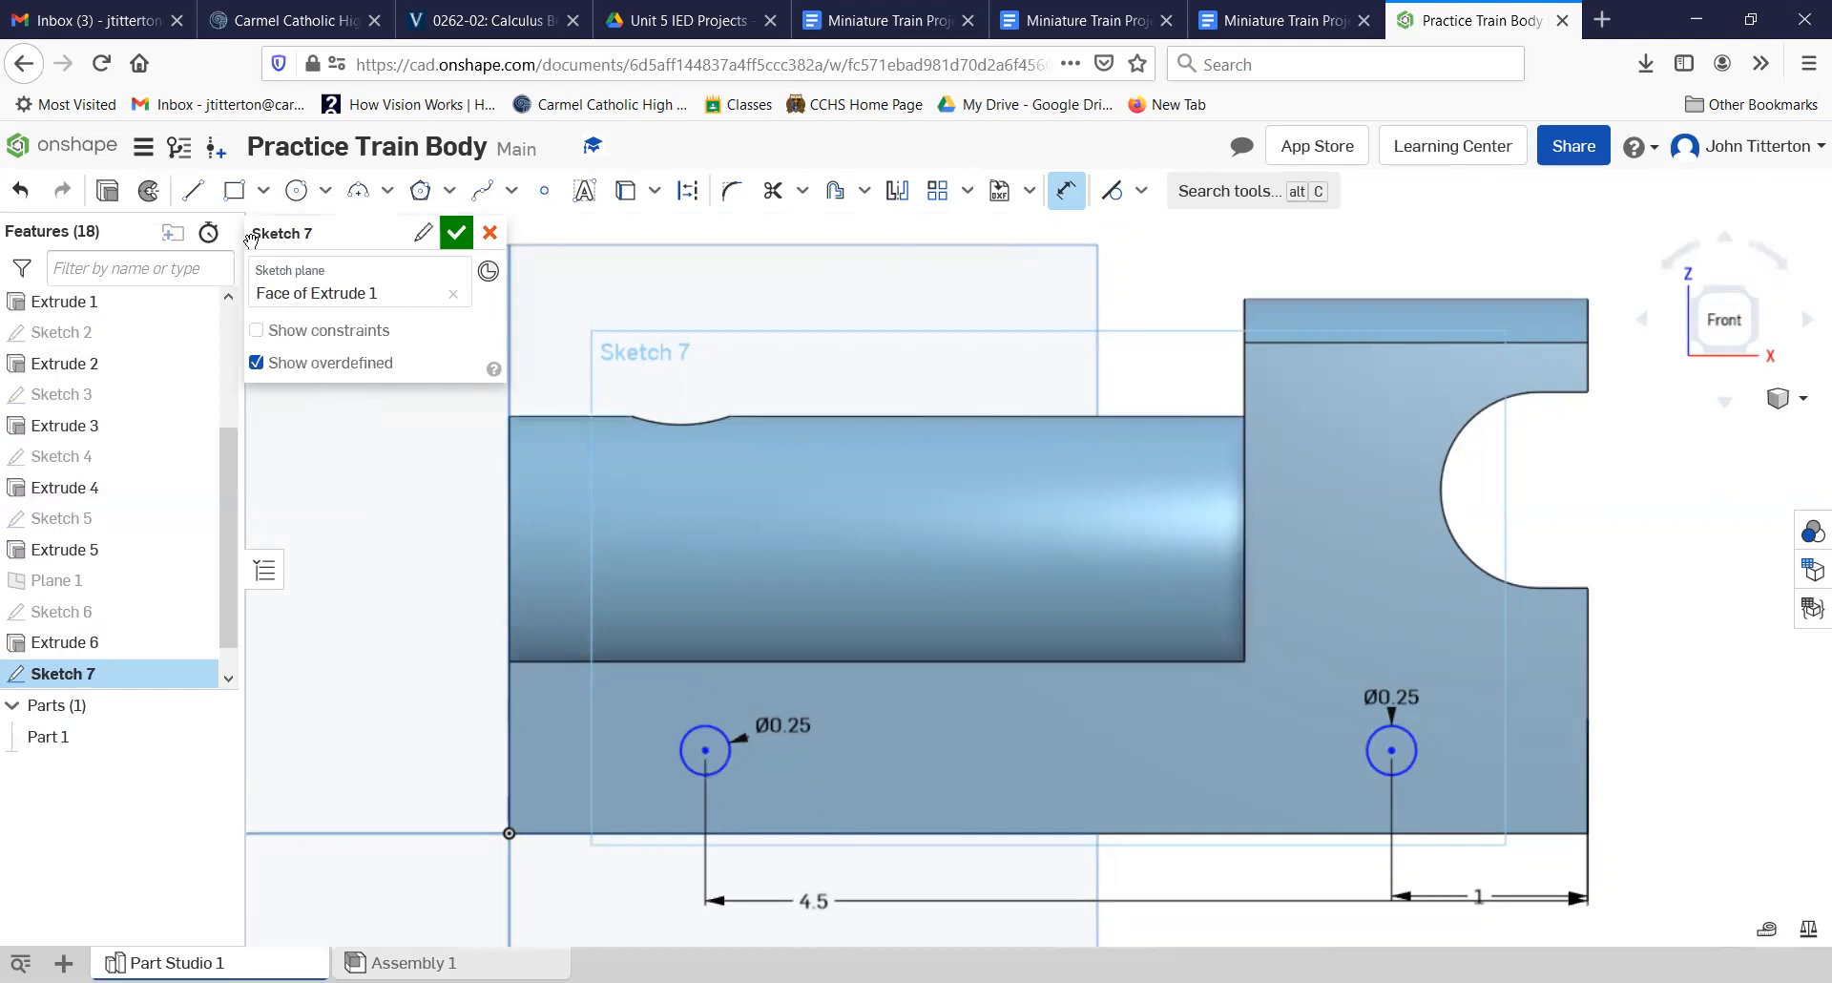
Step: Extrude the two side-face circles as a blind Remove cut into the body with a depth of 0.875 in
{"action": "left_click", "coordinate": [102, 192]}
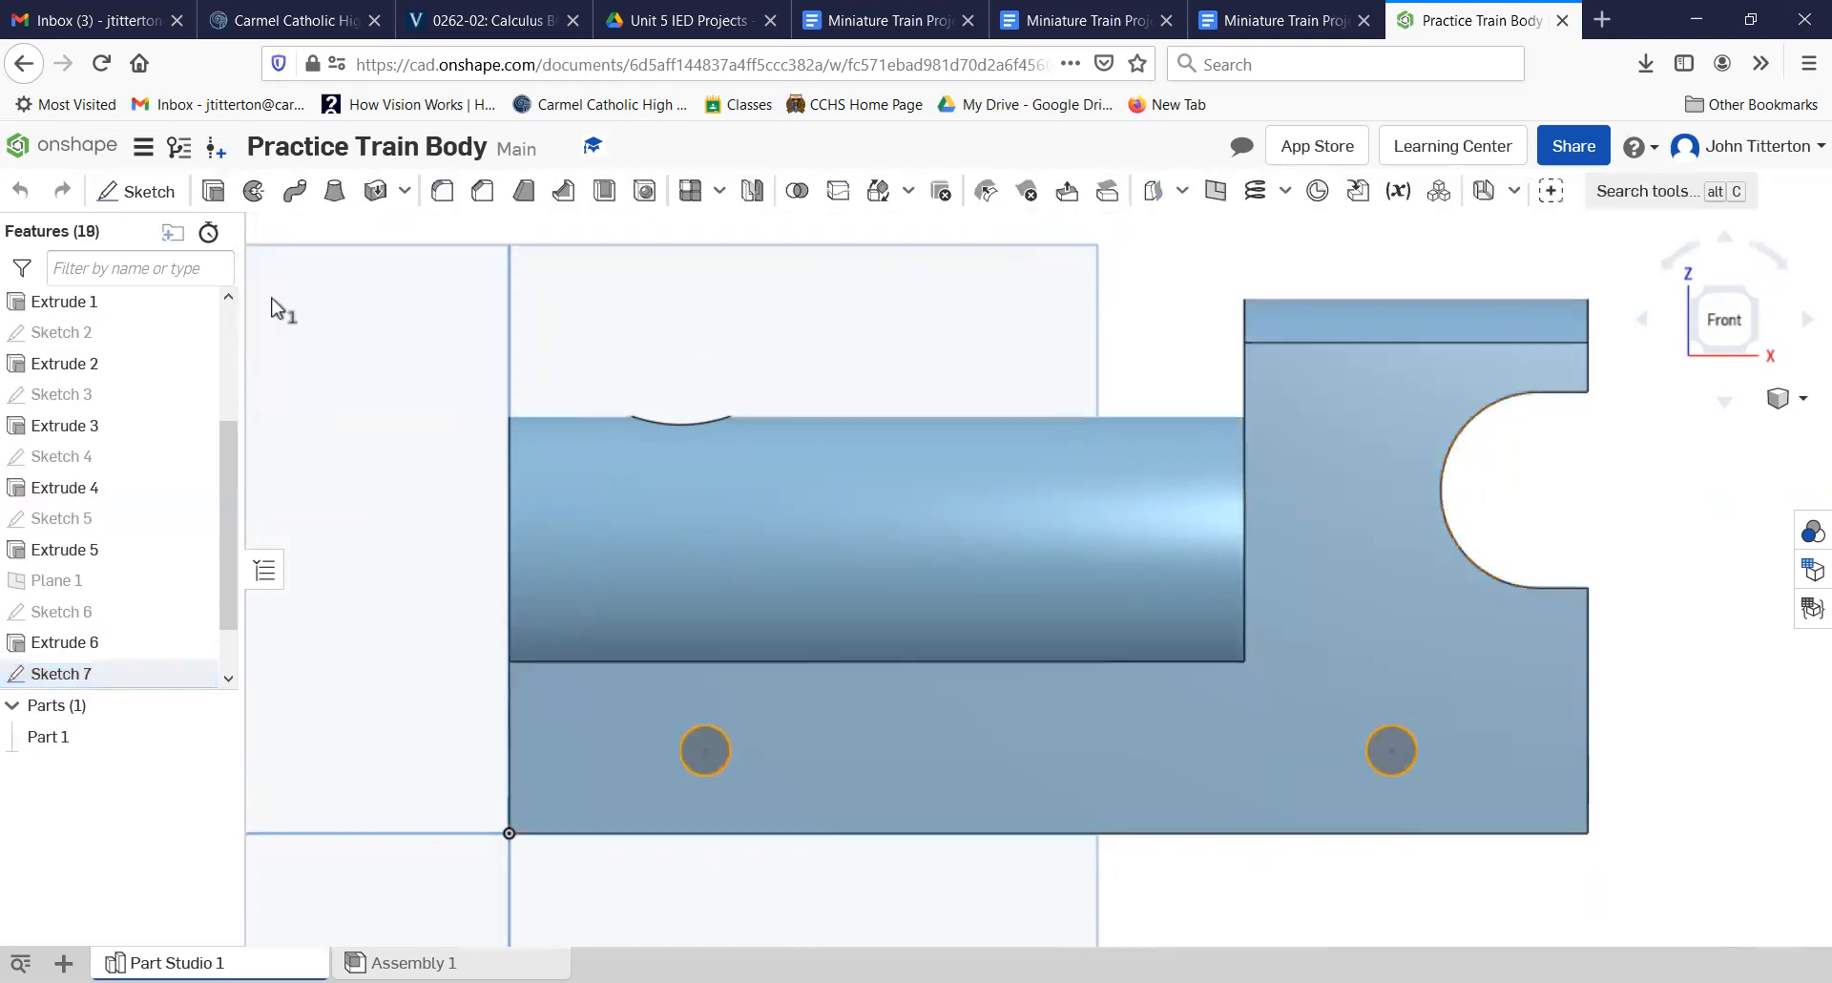
{"action": "key", "text": "Right"}
{"action": "key", "text": "Right"}
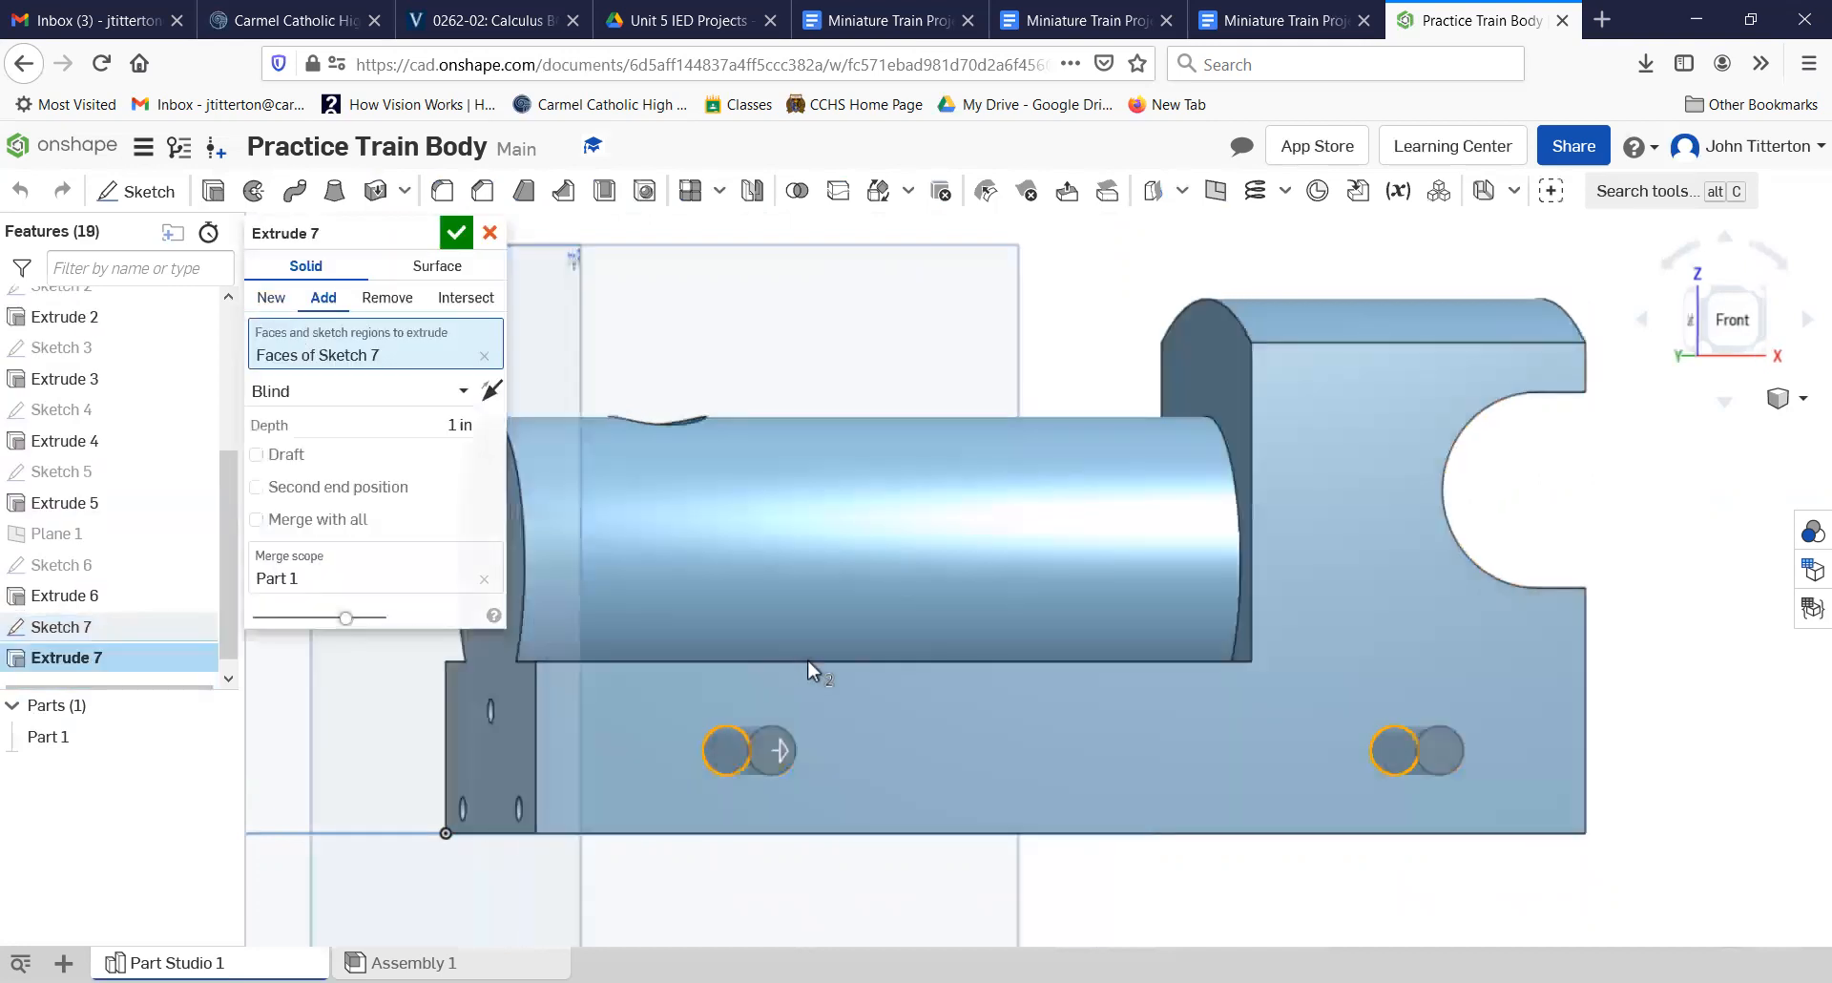
{"action": "left_click", "coordinate": [387, 297]}
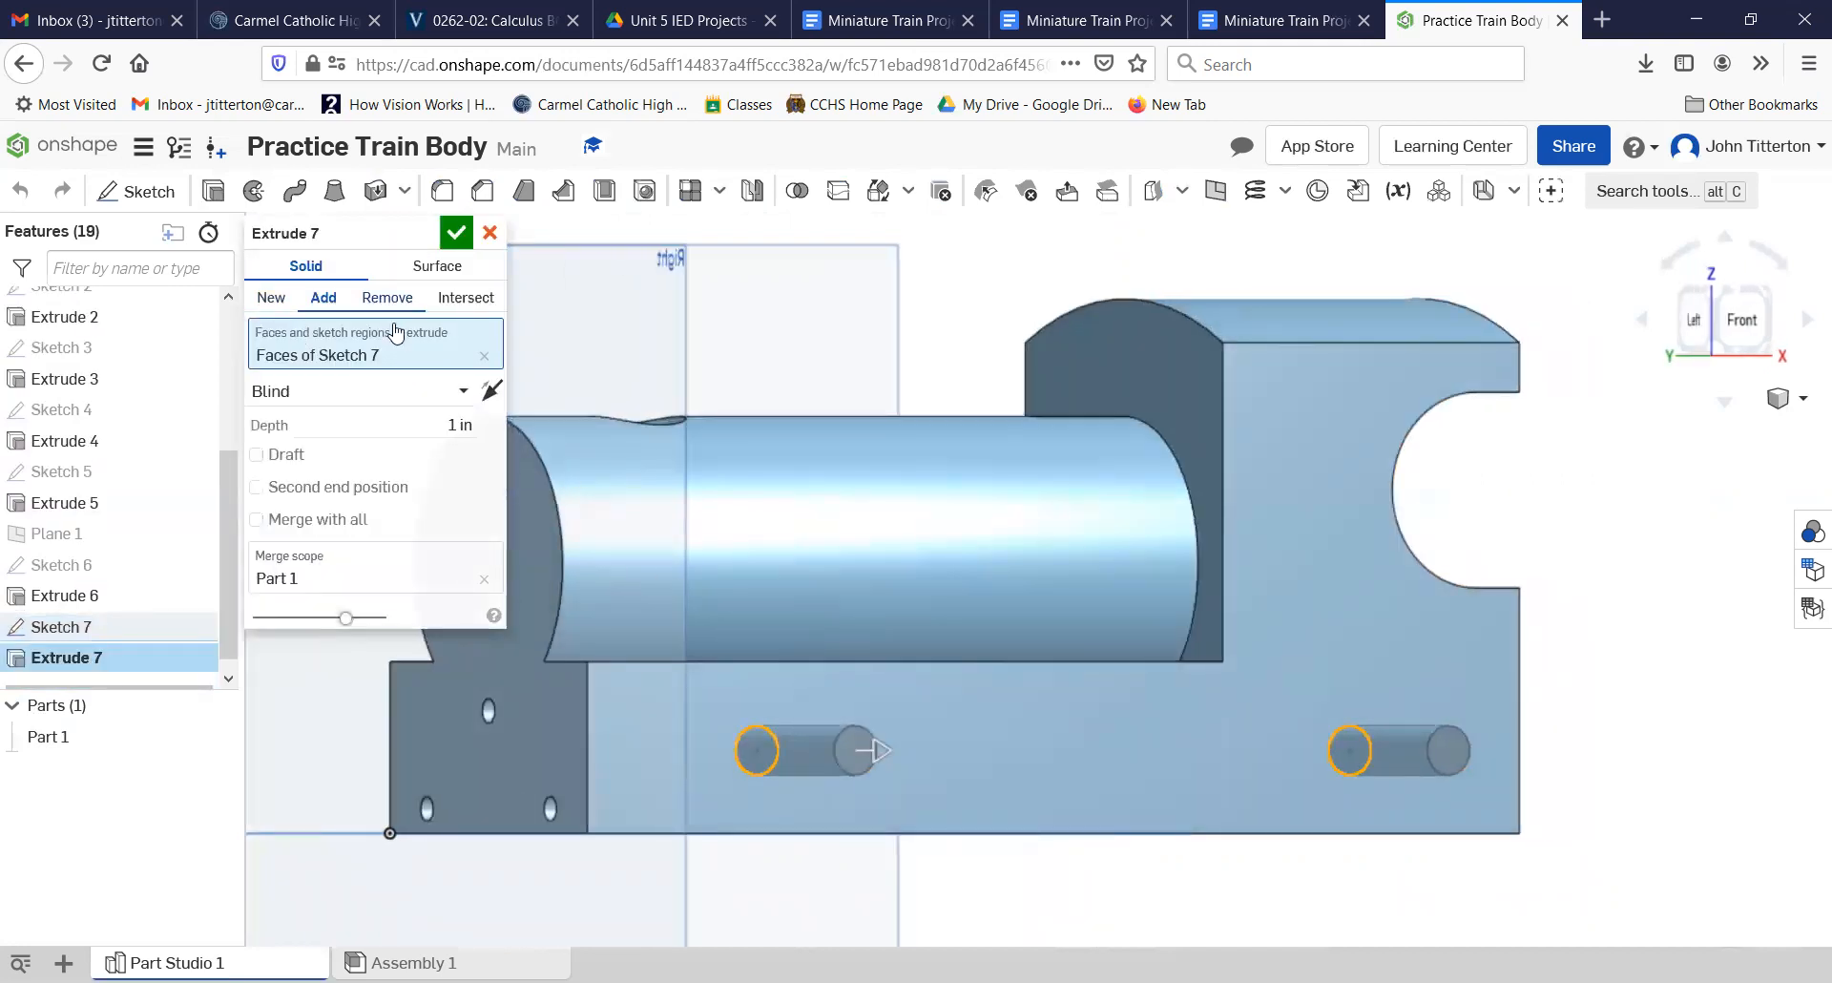
{"action": "left_click", "coordinate": [410, 432]}
{"action": "key", "text": "BackSpace"}
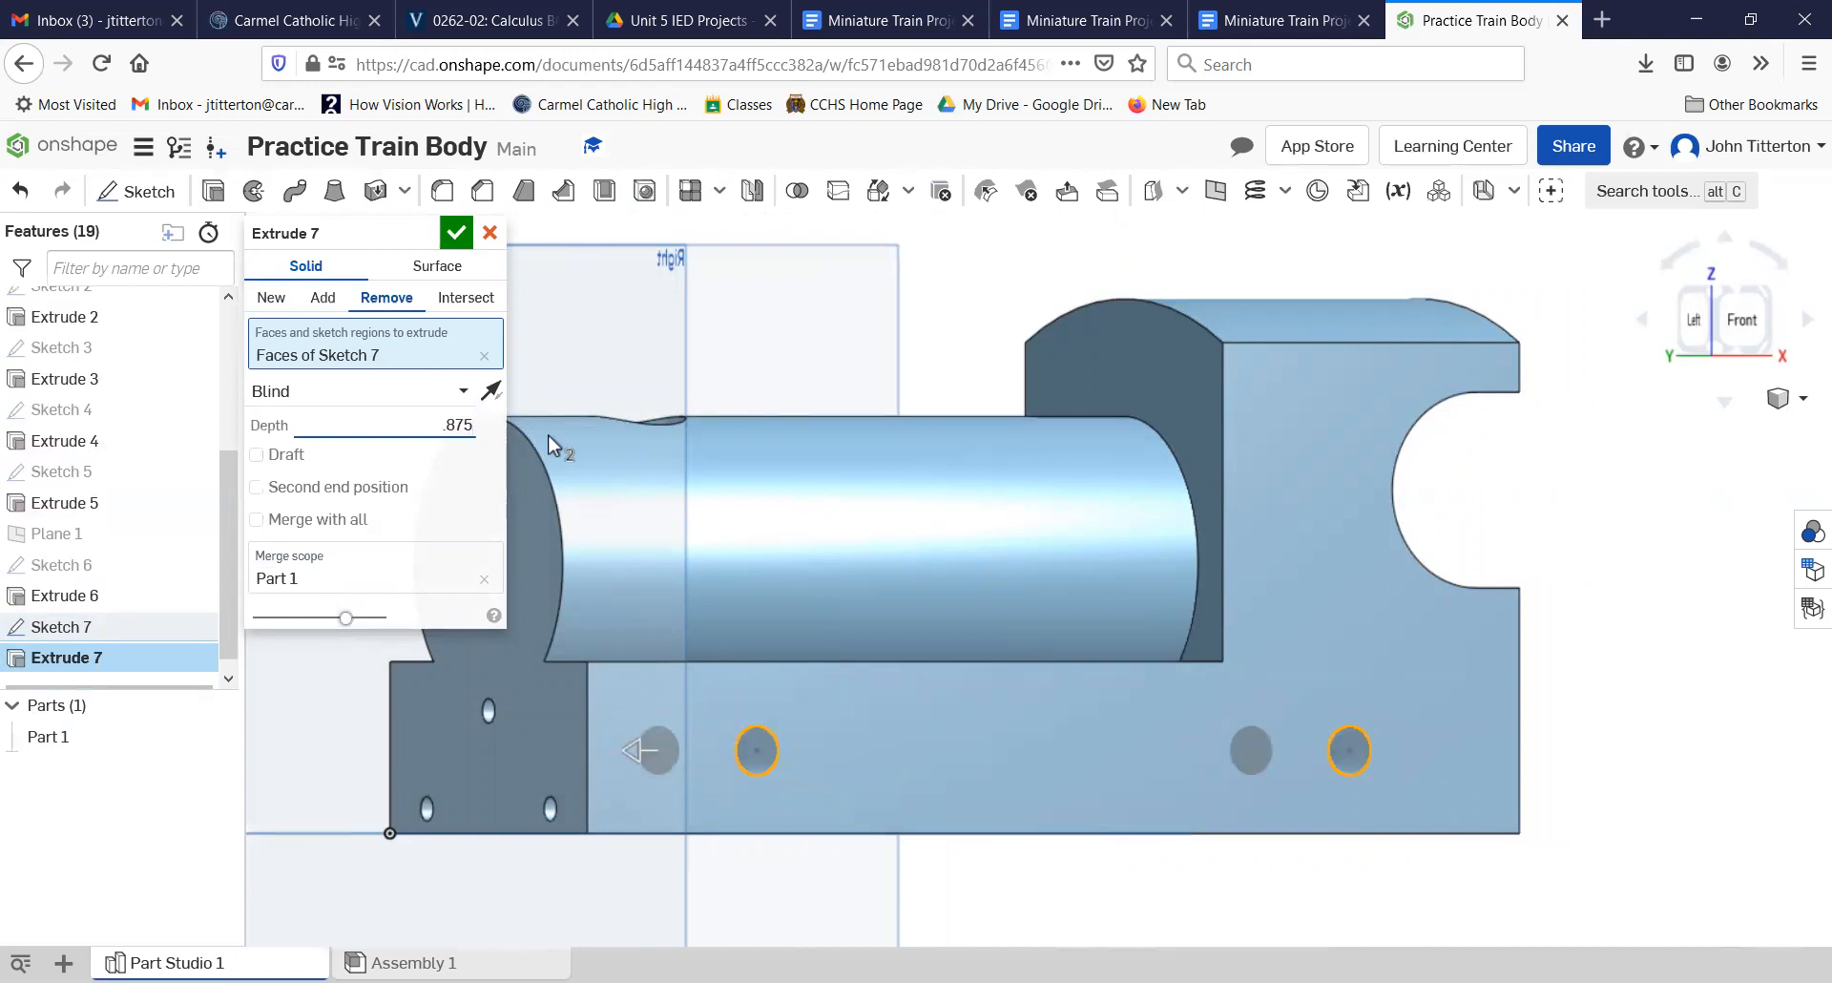
{"action": "key", "text": "Return"}
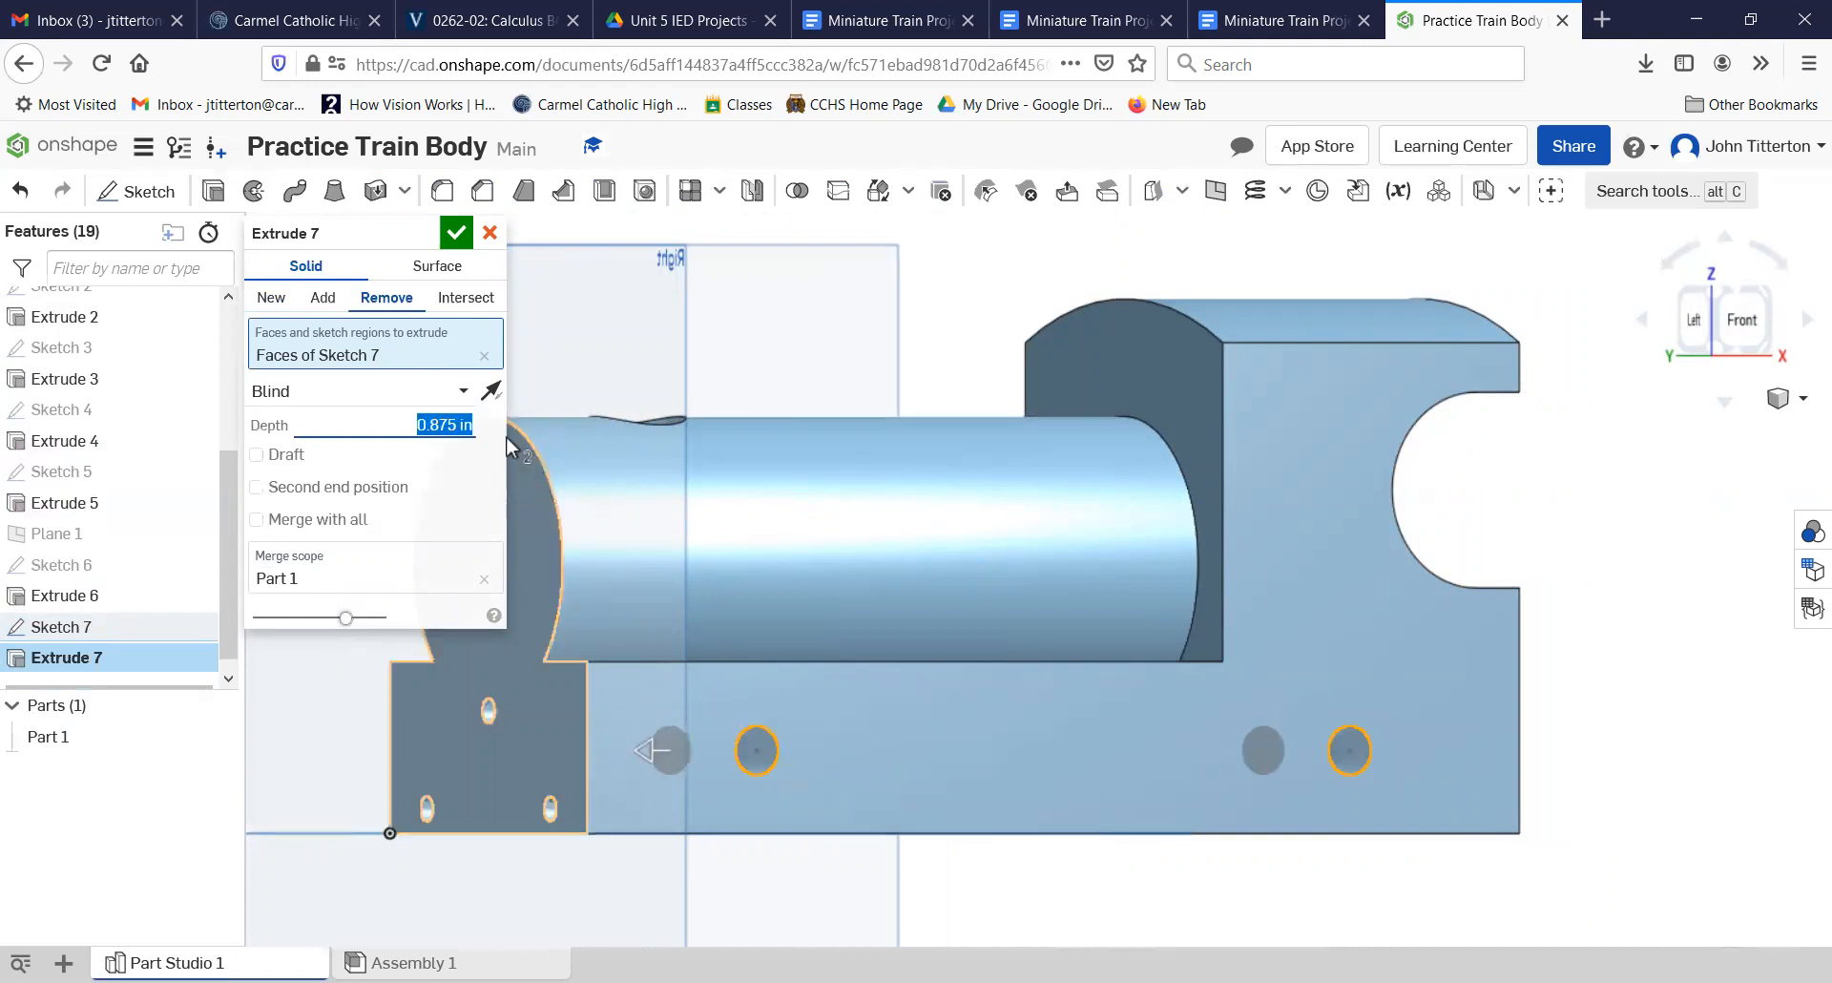
{"action": "left_click", "coordinate": [461, 244]}
Step: Create a Plane point plane parallel to the Front plane through the topmost point of the boiler's front edge
{"action": "right_click_drag", "start_coordinate": [817, 595], "coordinate": [717, 540]}
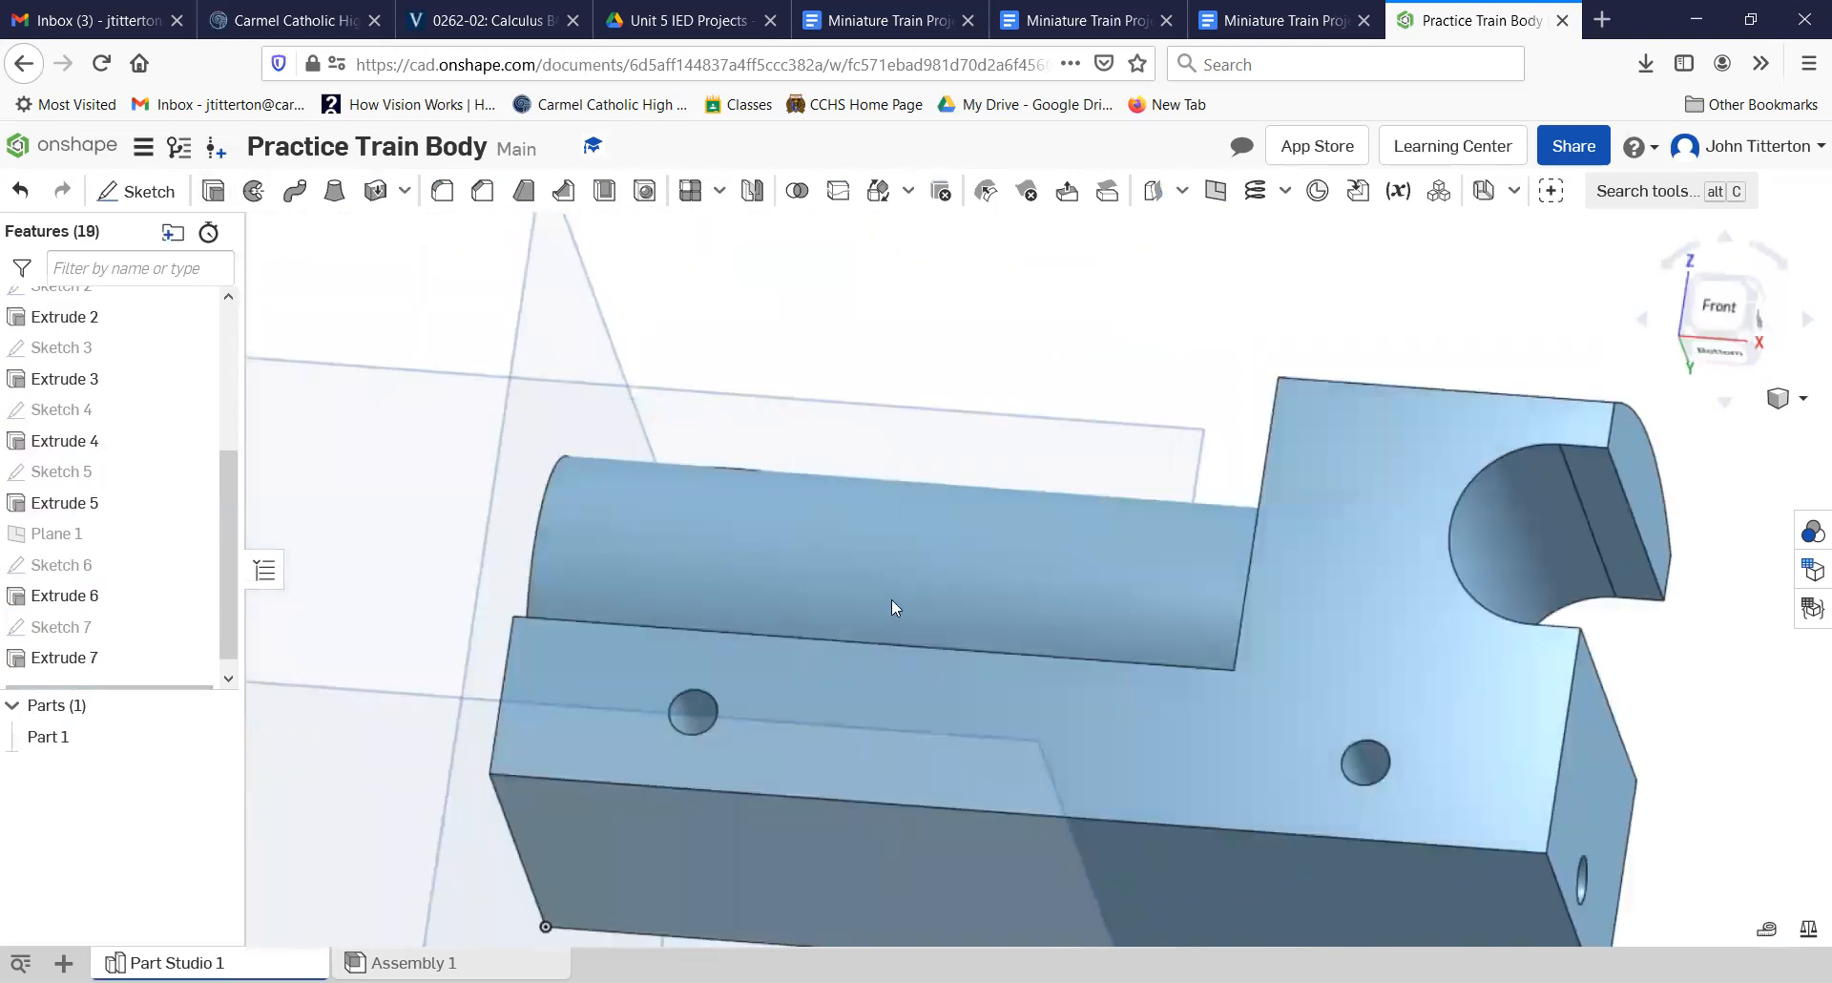
{"action": "right_click_drag", "start_coordinate": [891, 599], "coordinate": [979, 615]}
{"action": "left_click", "coordinate": [764, 406]}
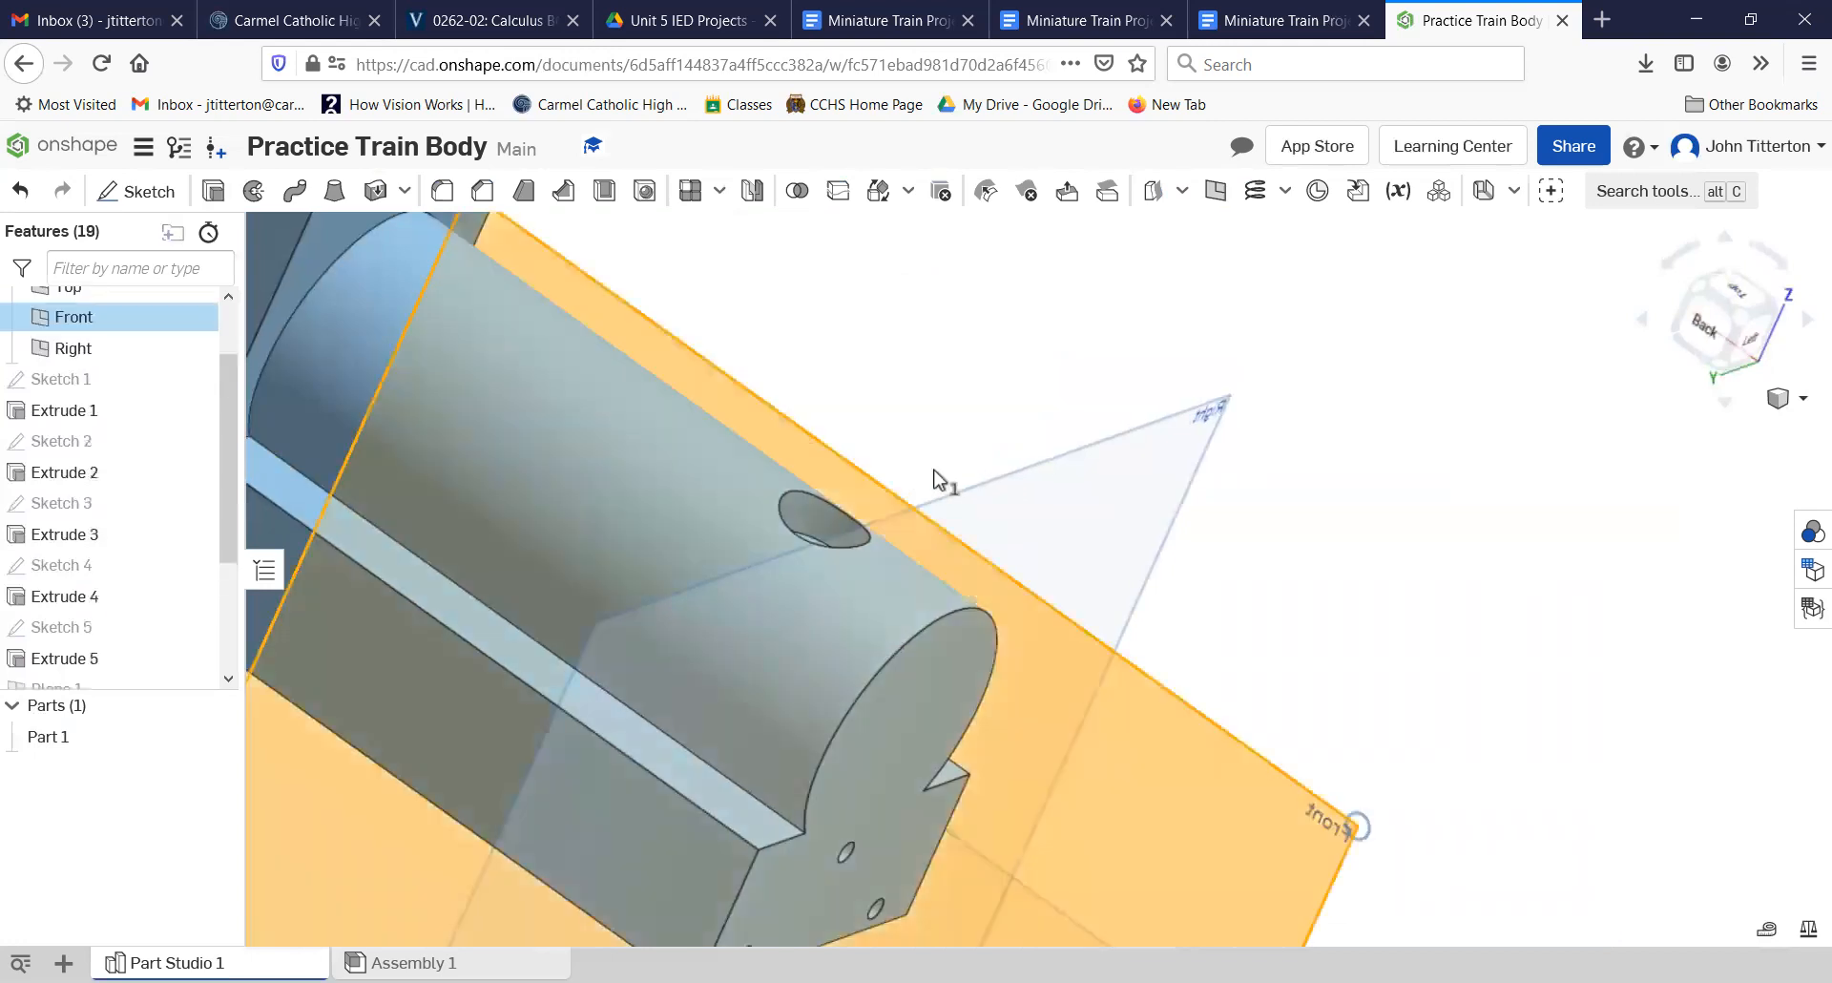
{"action": "mouse_move", "coordinate": [1267, 474]}
{"action": "right_mouse_down"}
{"action": "mouse_move", "coordinate": [1337, 470]}
{"action": "mouse_move", "coordinate": [1298, 463]}
{"action": "right_mouse_up"}
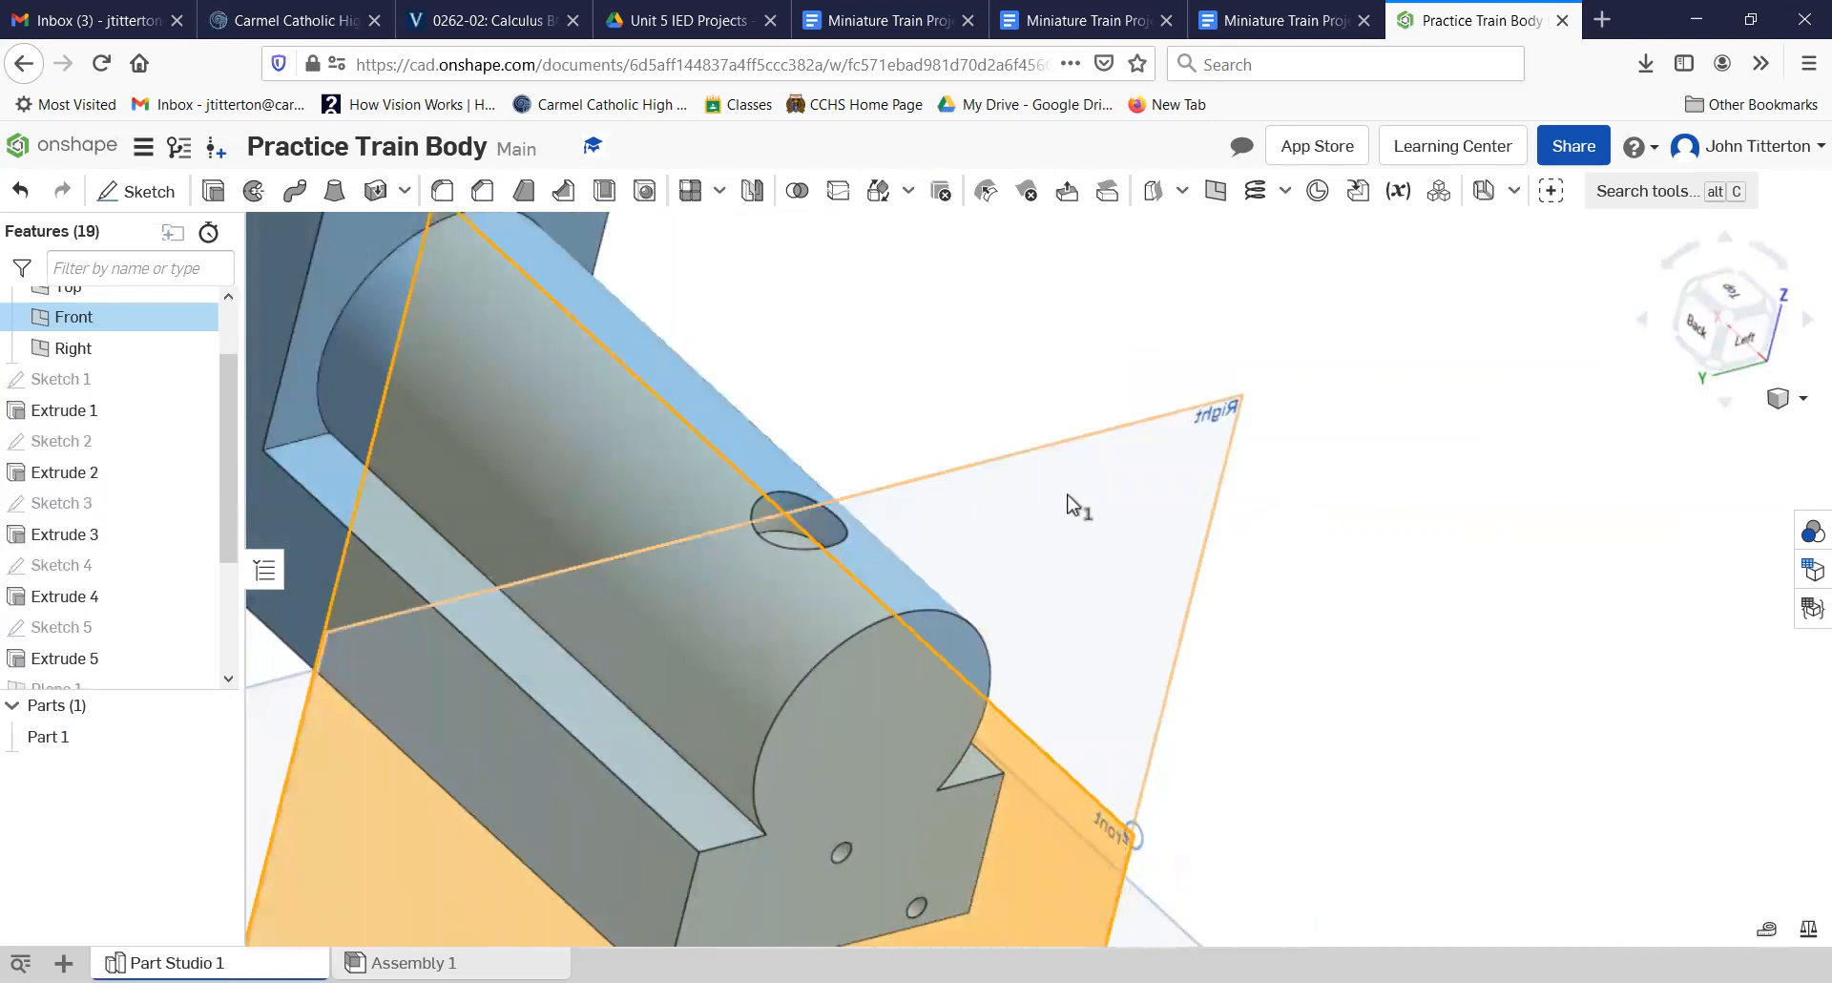
{"action": "right_click_drag", "start_coordinate": [966, 401], "coordinate": [960, 390]}
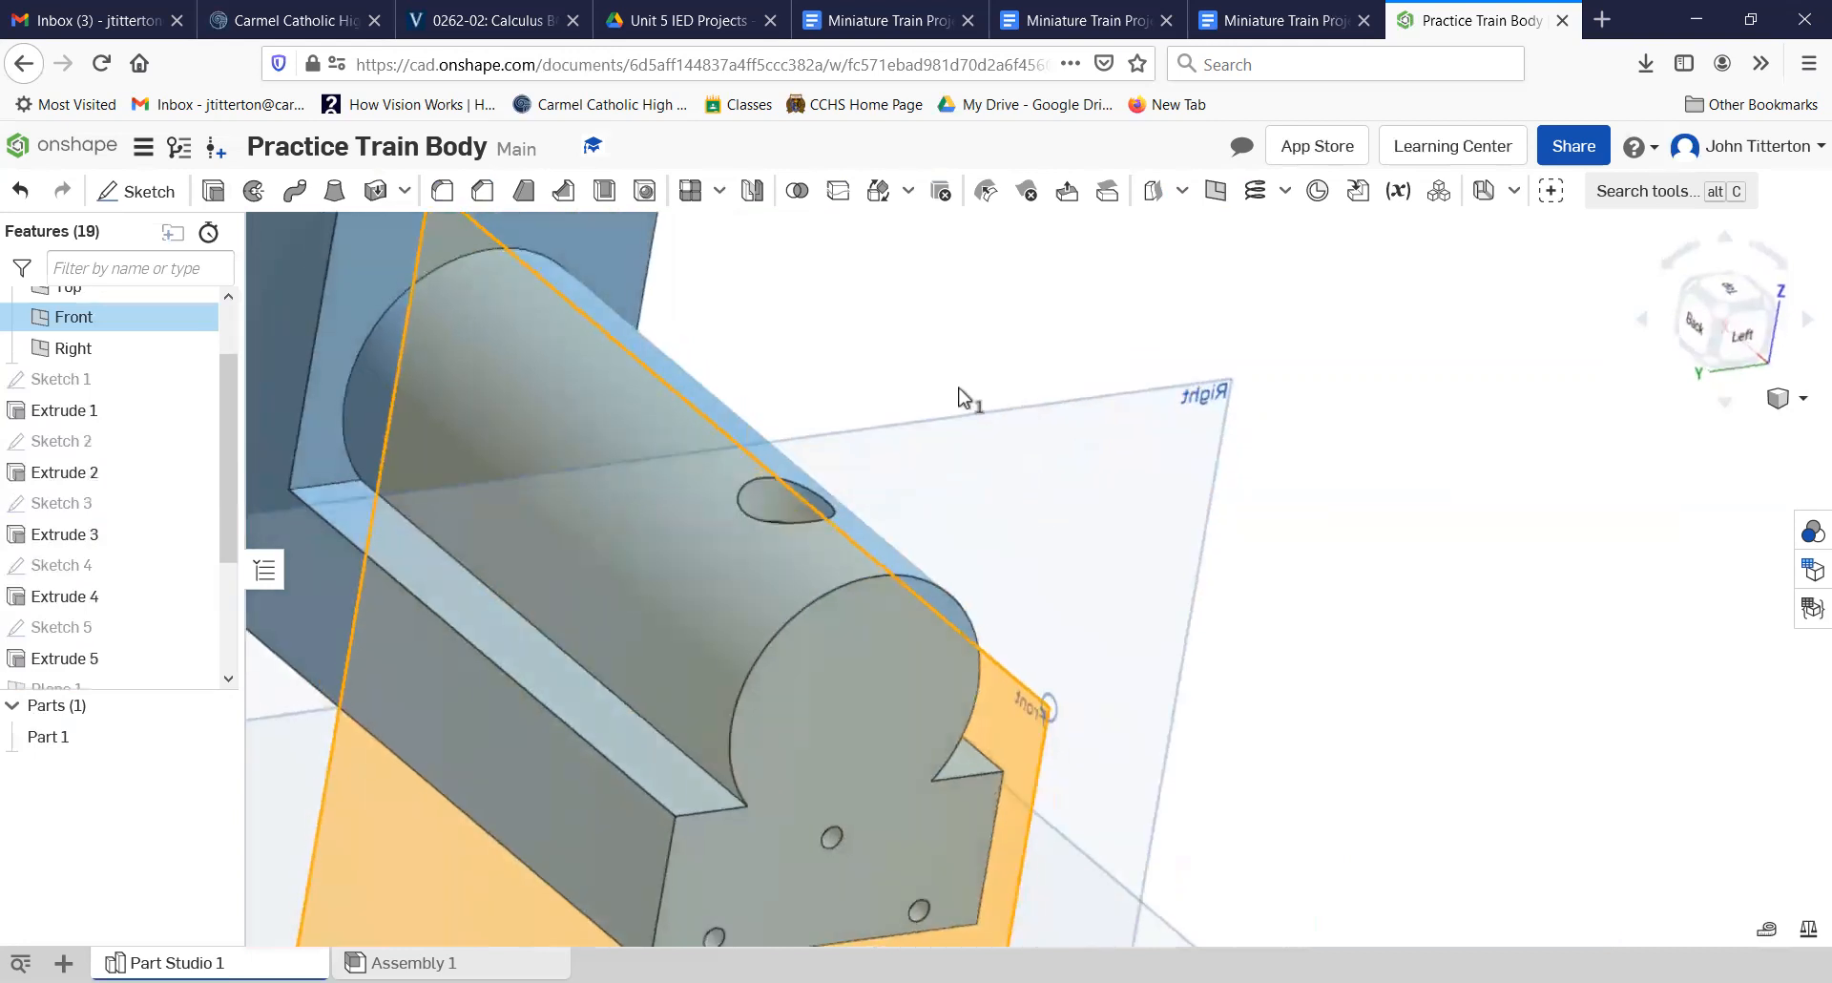
{"action": "right_click_drag", "start_coordinate": [975, 699], "coordinate": [991, 695]}
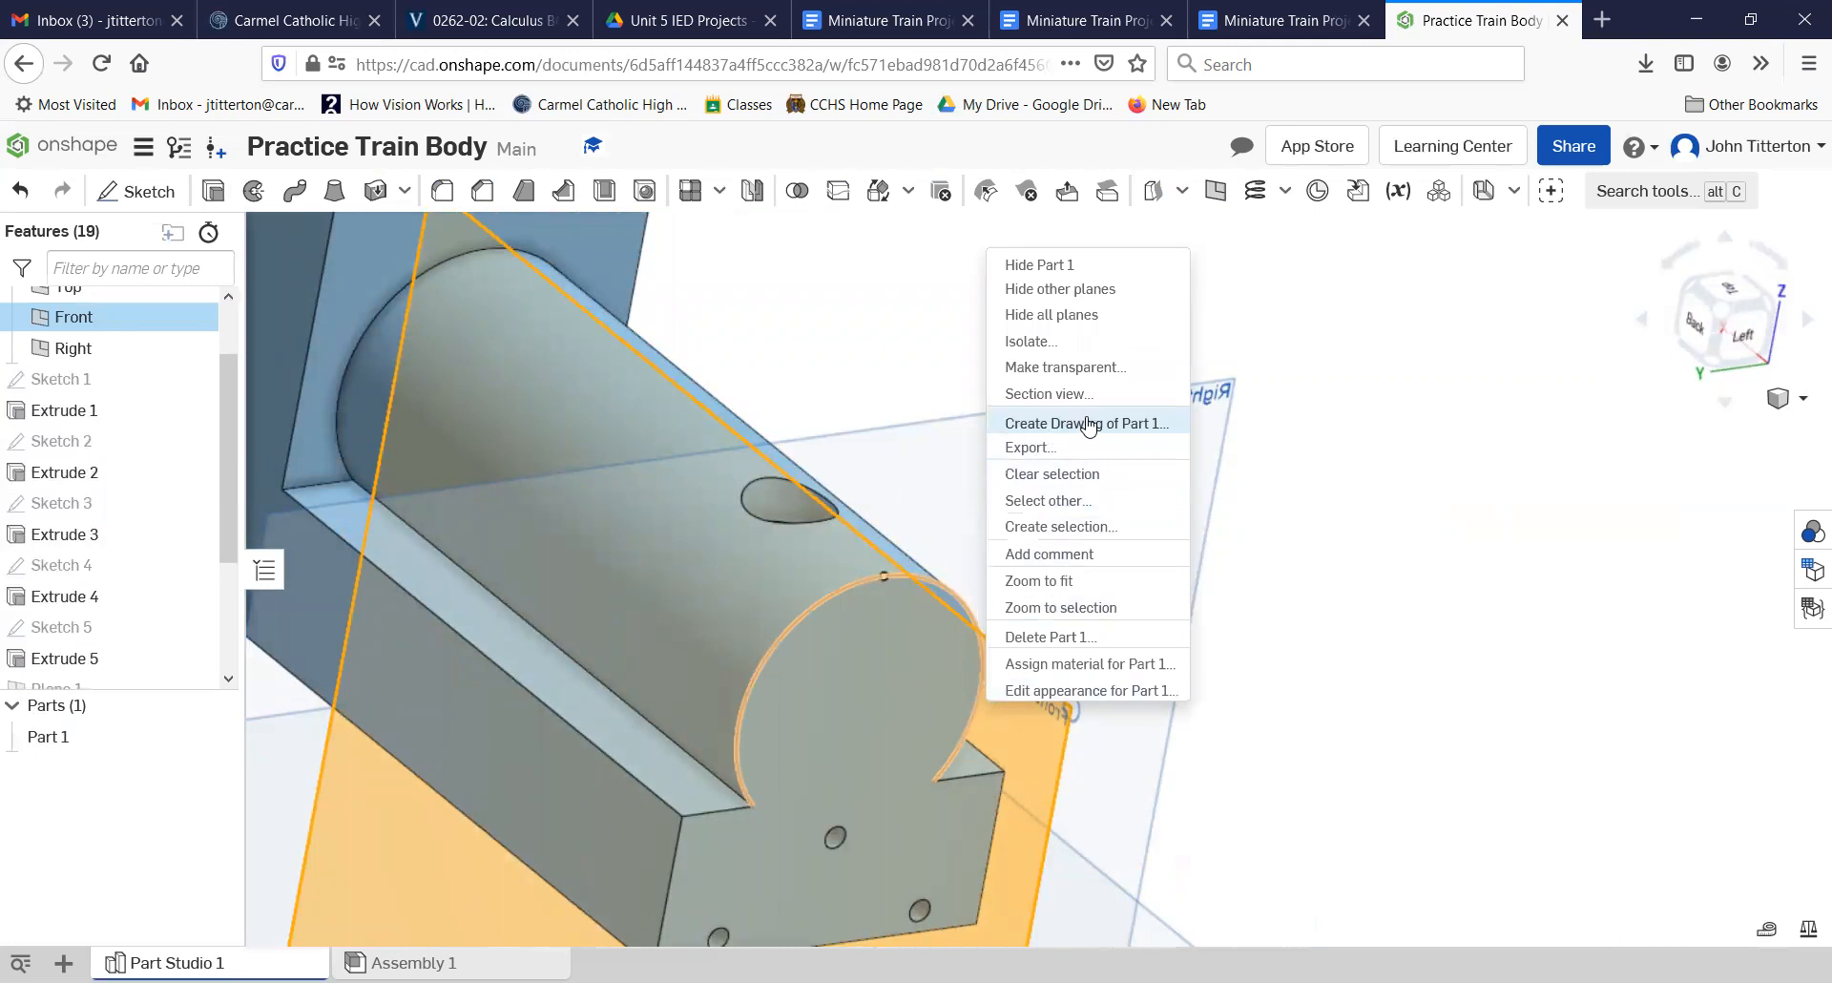
{"action": "left_click", "coordinate": [1495, 479]}
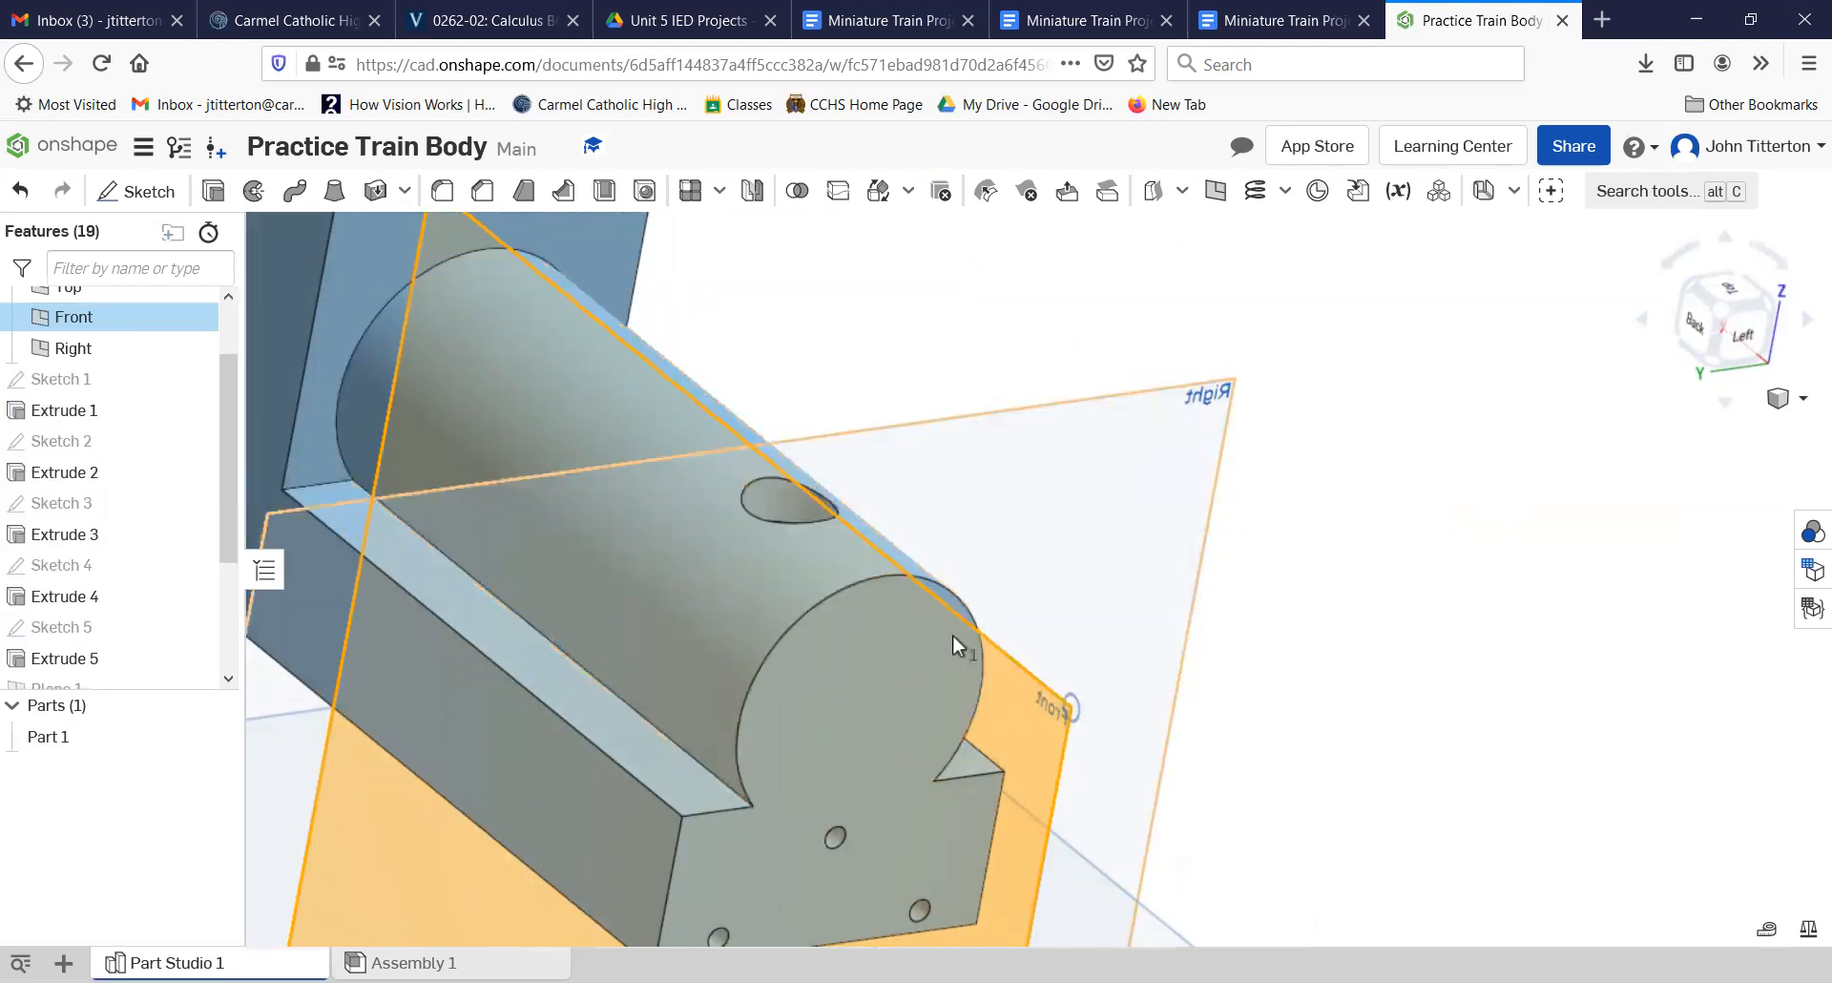
{"action": "right_click", "coordinate": [1032, 711]}
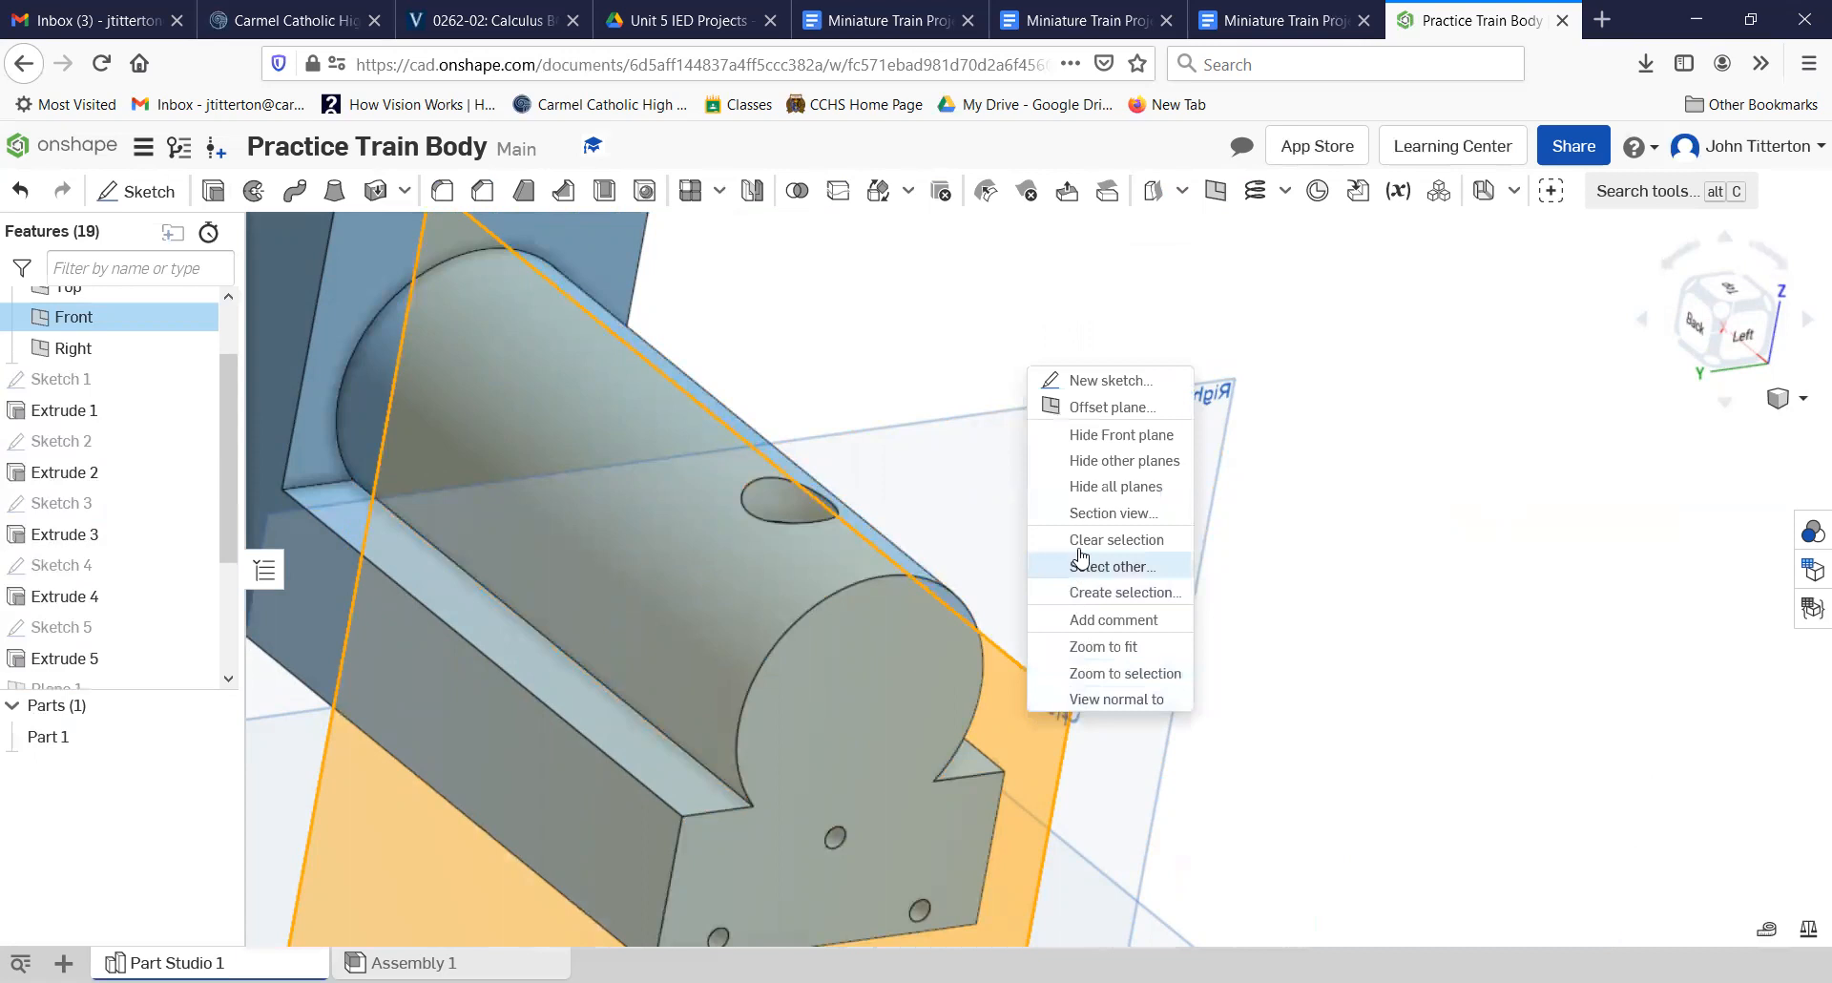
{"action": "right_click_drag", "start_coordinate": [1520, 580], "coordinate": [1307, 539]}
{"action": "left_click", "coordinate": [463, 327]}
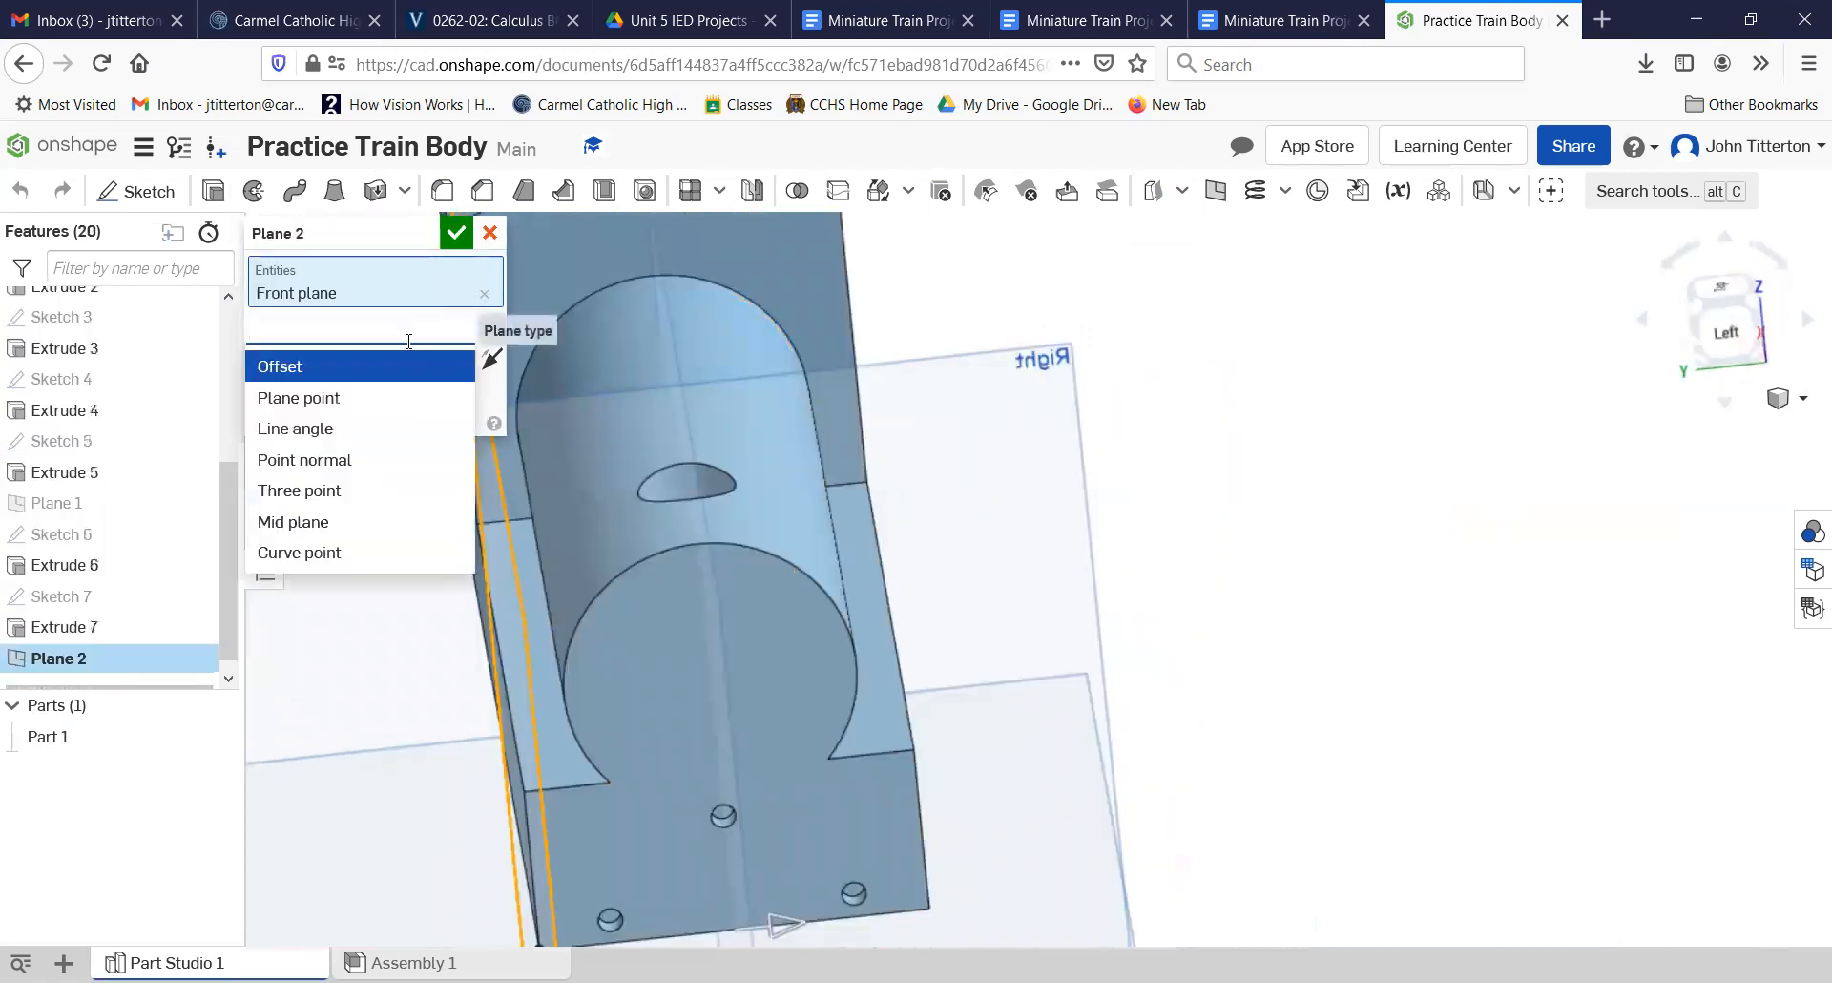
{"action": "left_click", "coordinate": [372, 398]}
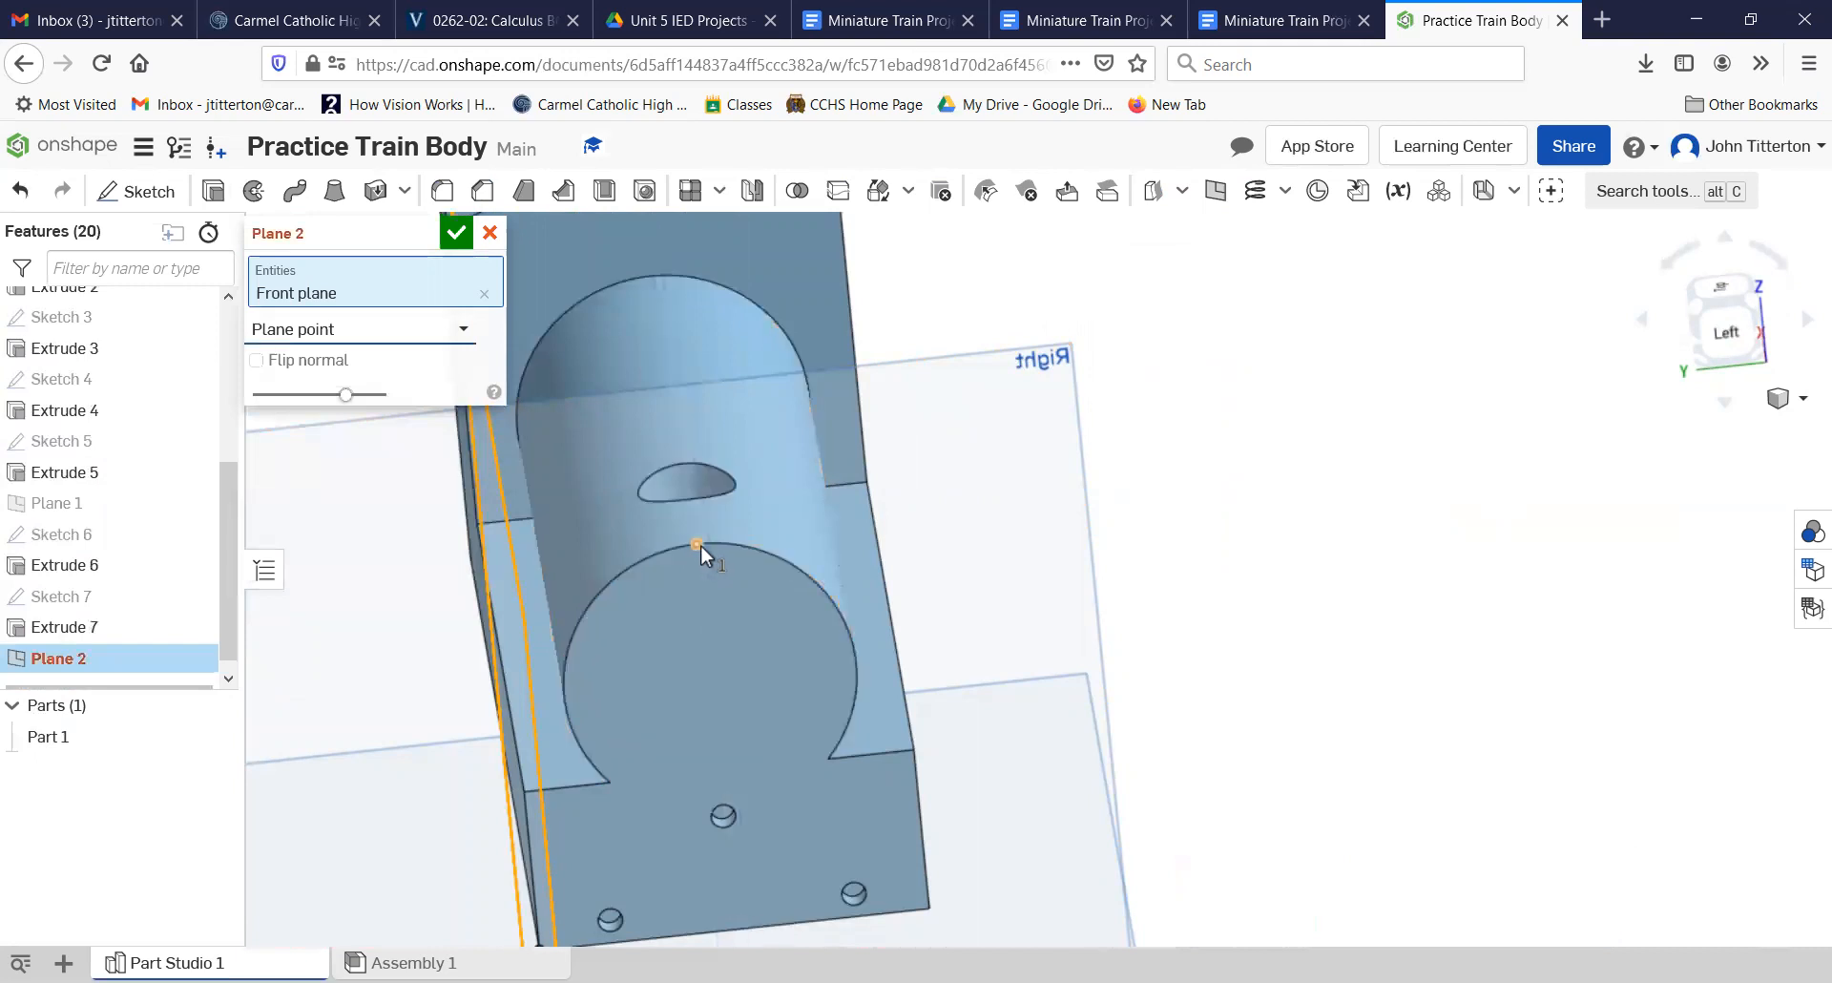
{"action": "left_click", "coordinate": [698, 545]}
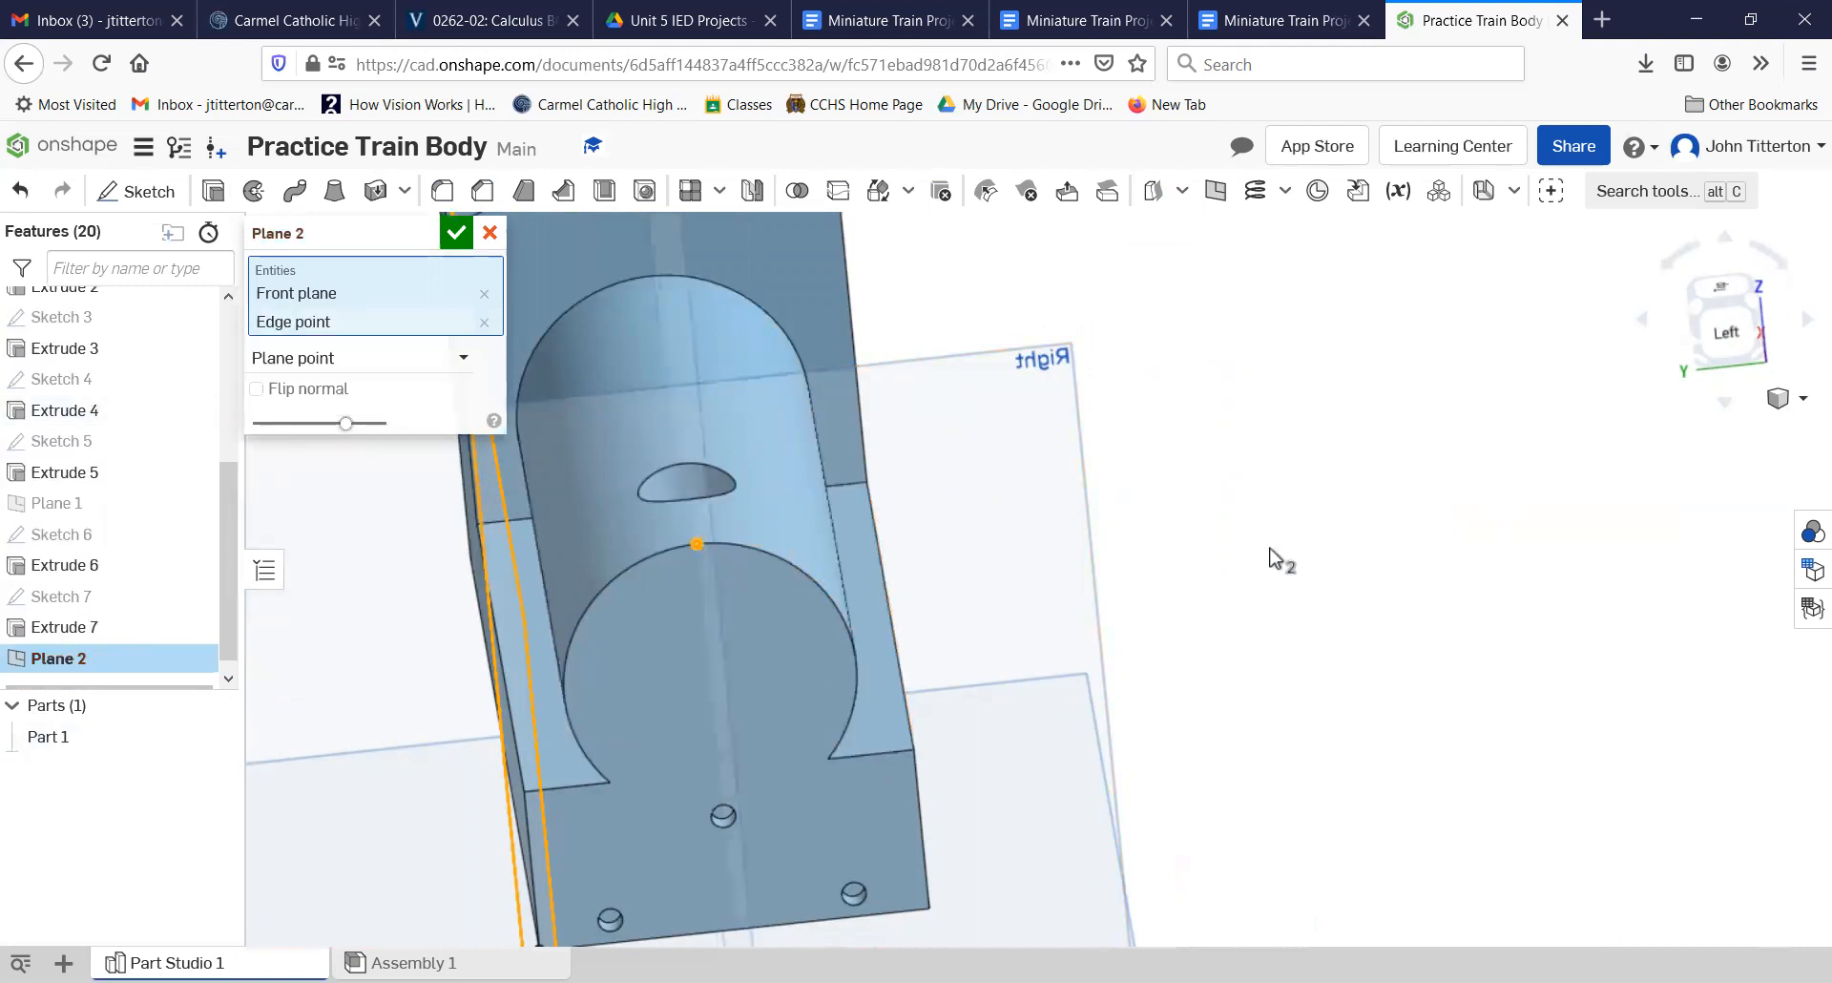
{"action": "key", "text": "Return"}
{"action": "right_click_drag", "start_coordinate": [1531, 644], "coordinate": [1448, 667]}
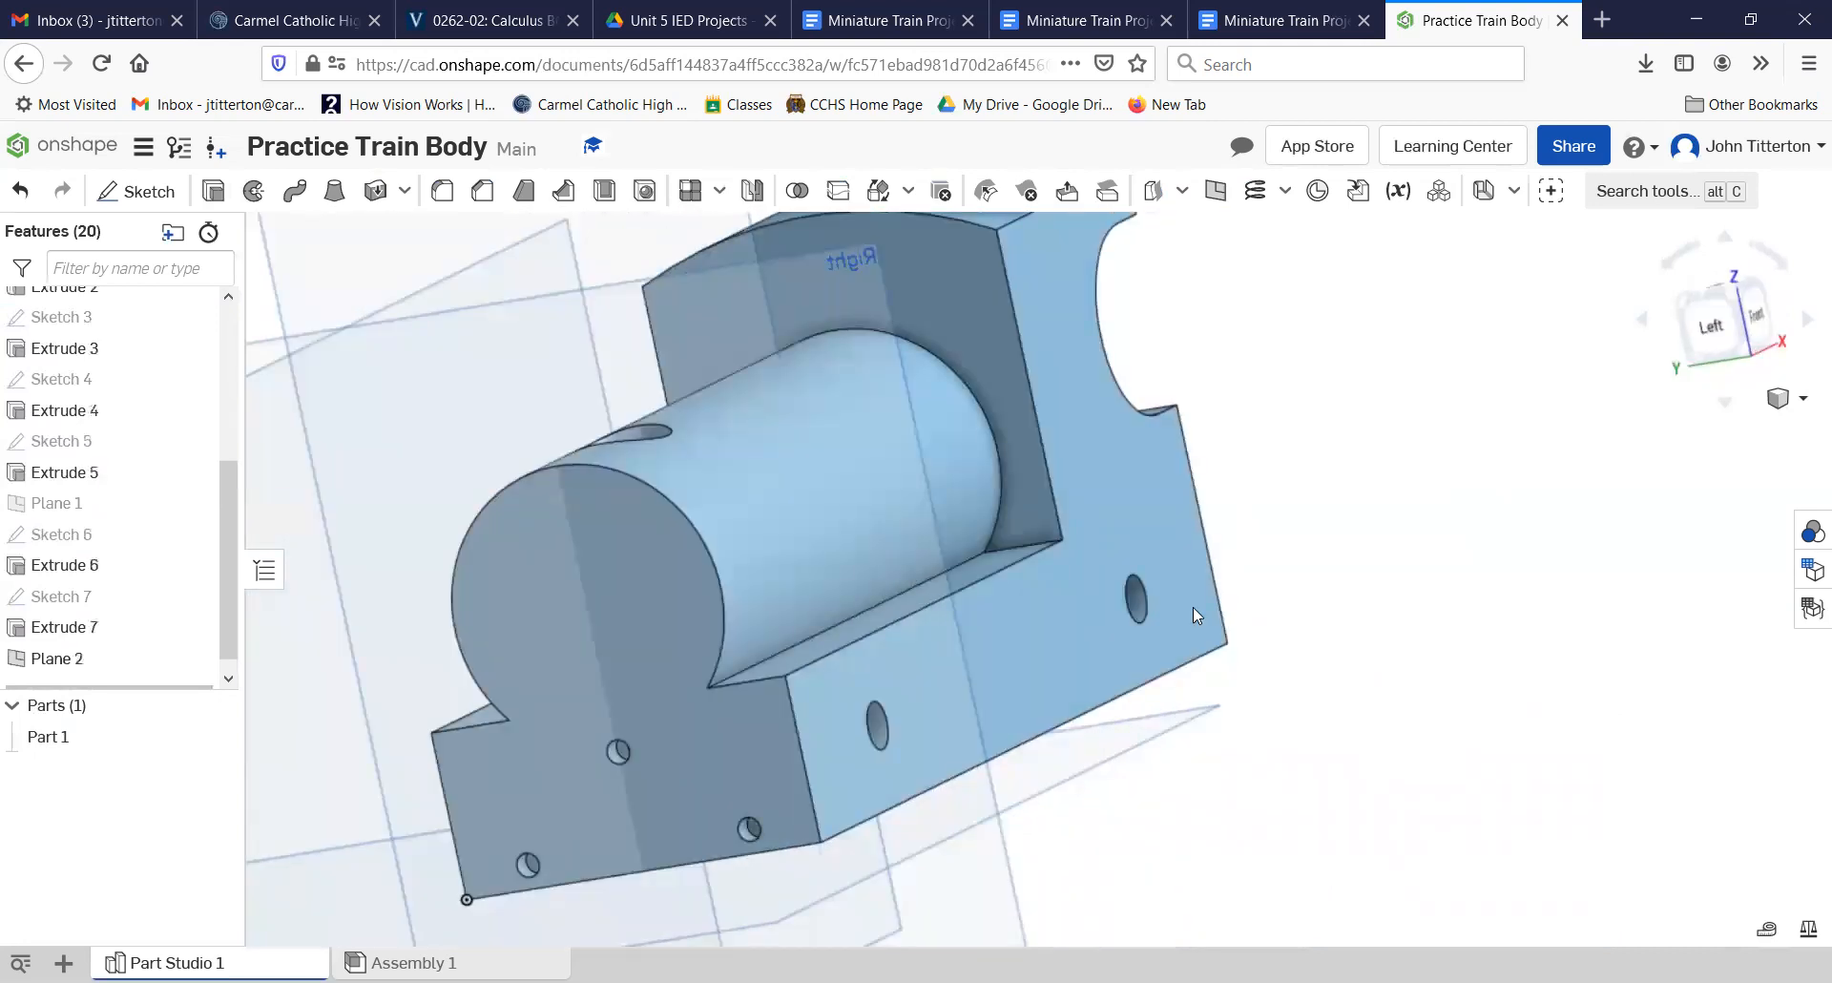
{"action": "left_click", "coordinate": [751, 190]}
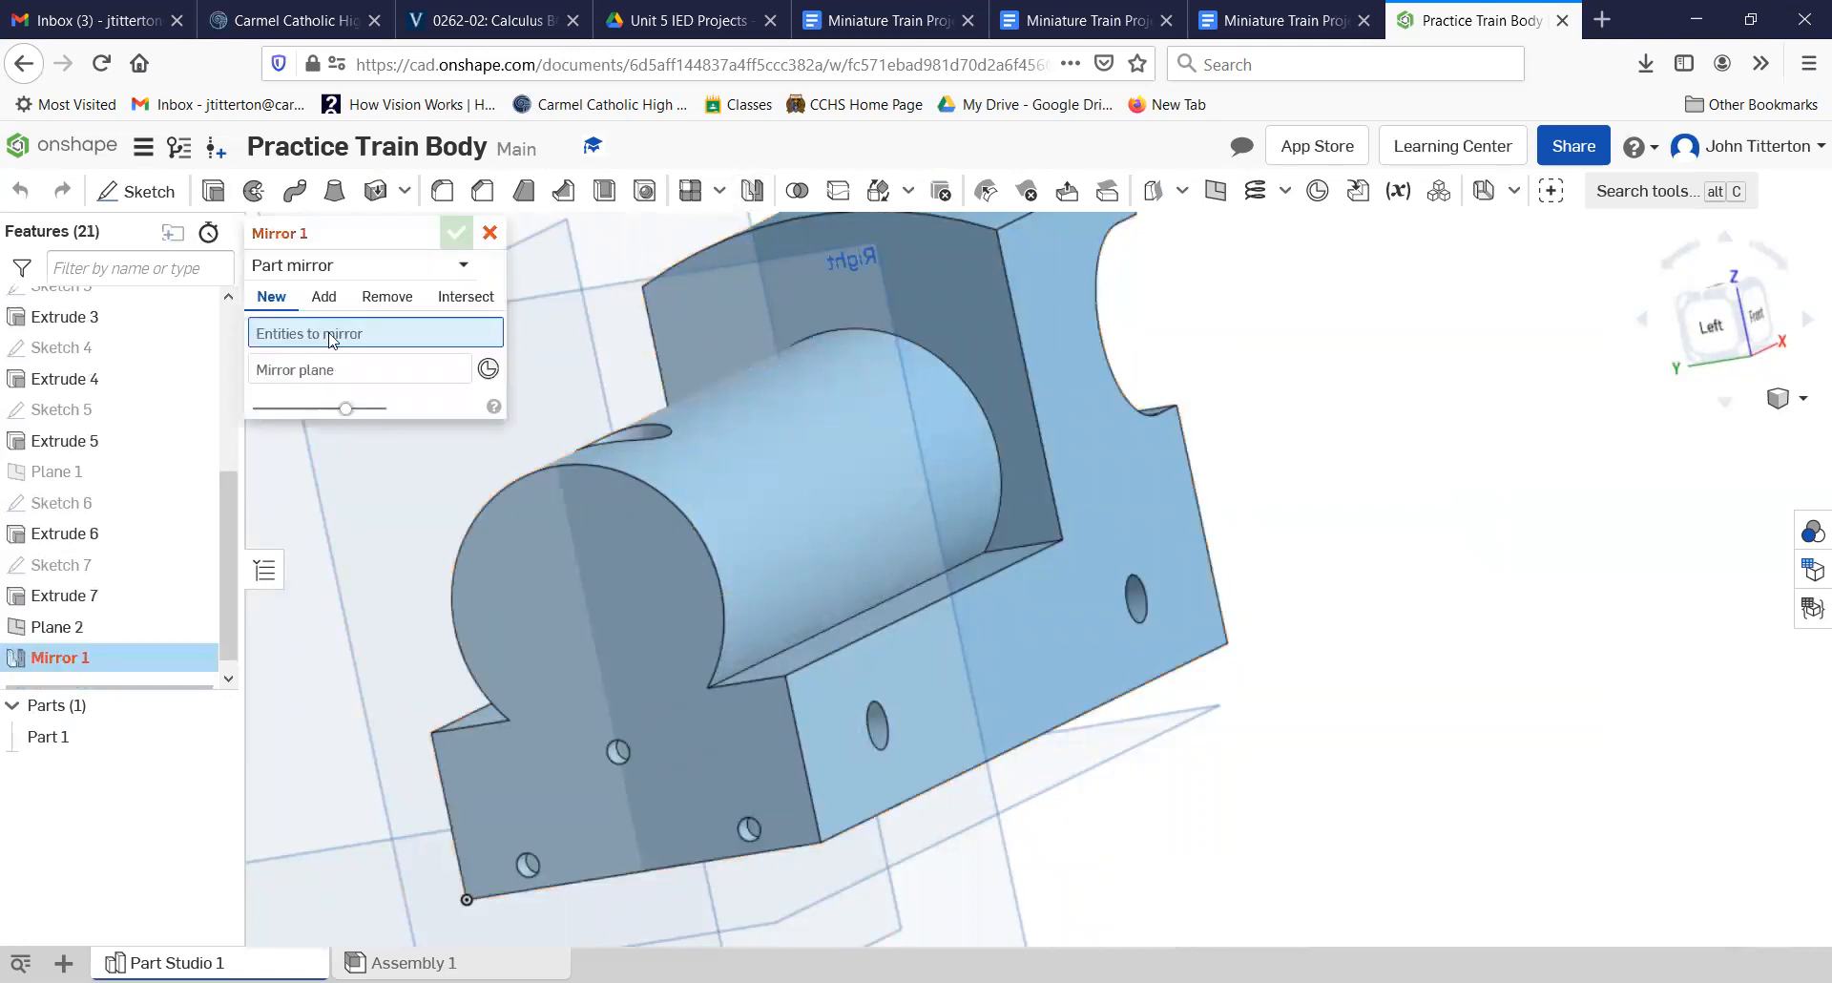
{"action": "right_click_drag", "start_coordinate": [1266, 788], "coordinate": [1225, 796]}
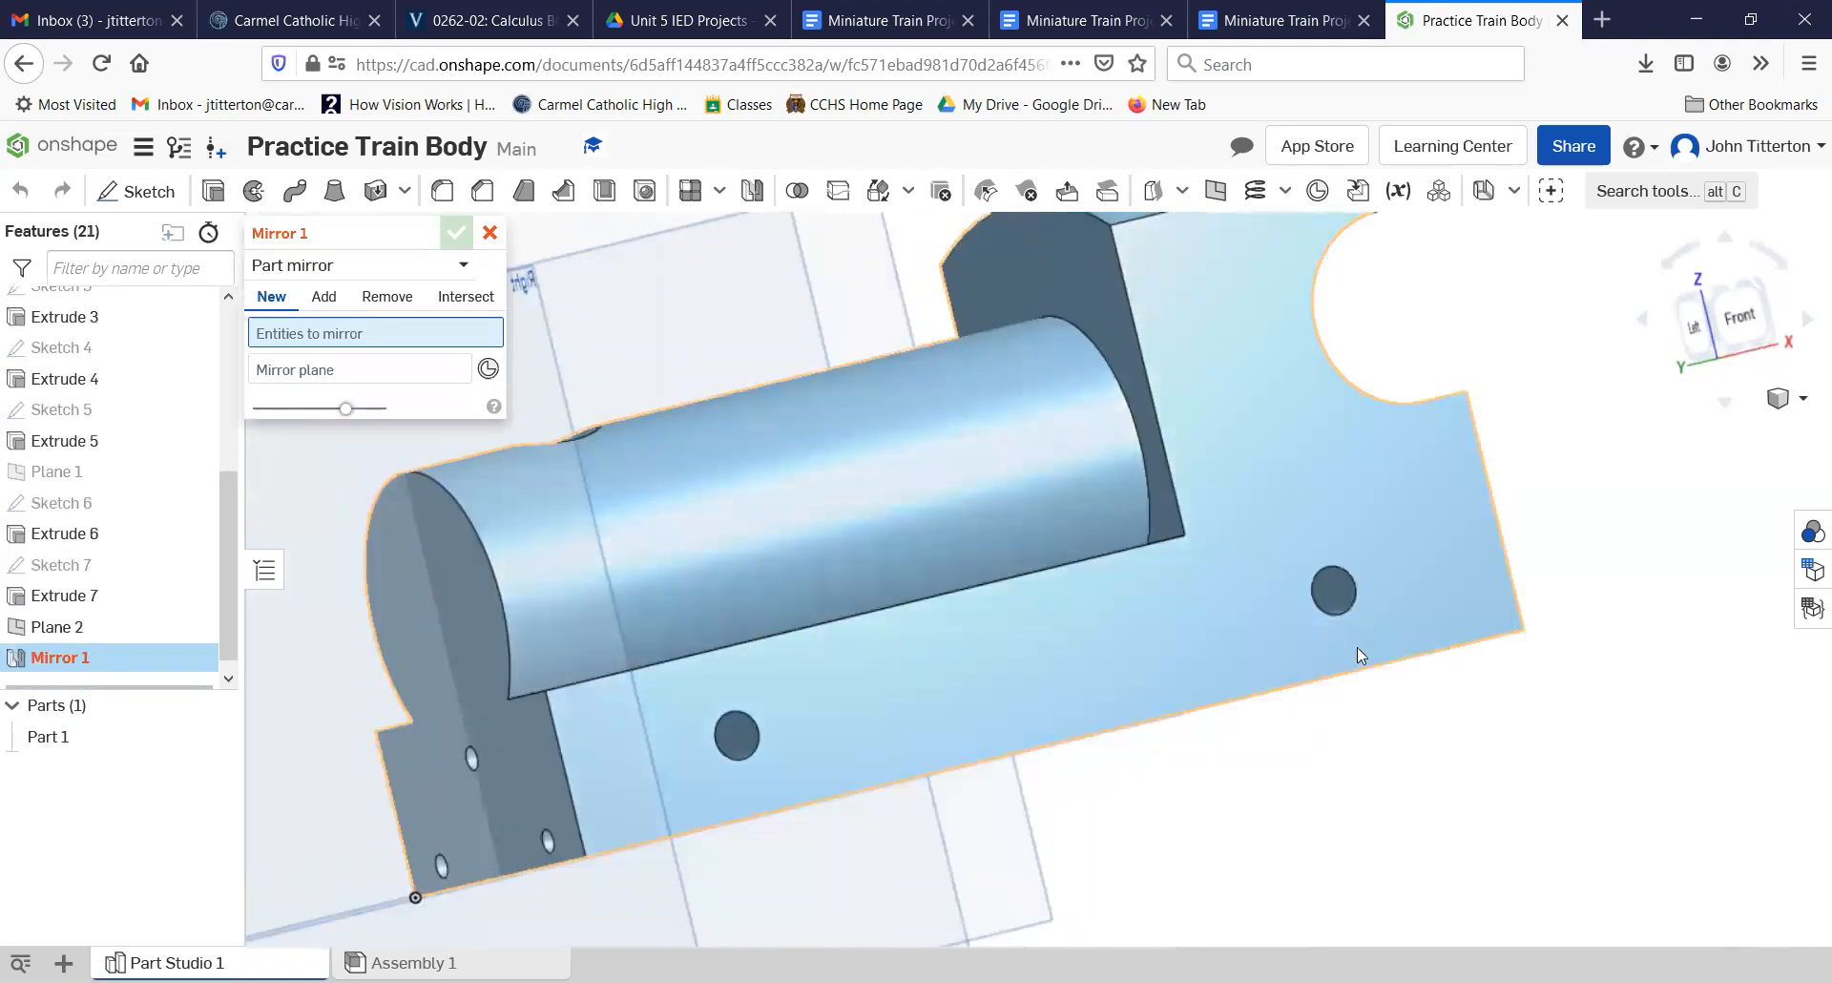
{"action": "scroll", "coordinate": [1361, 654], "scroll_direction": "up", "scroll_amount": 5}
{"action": "scroll", "coordinate": [1243, 495], "scroll_direction": "up", "scroll_amount": 3}
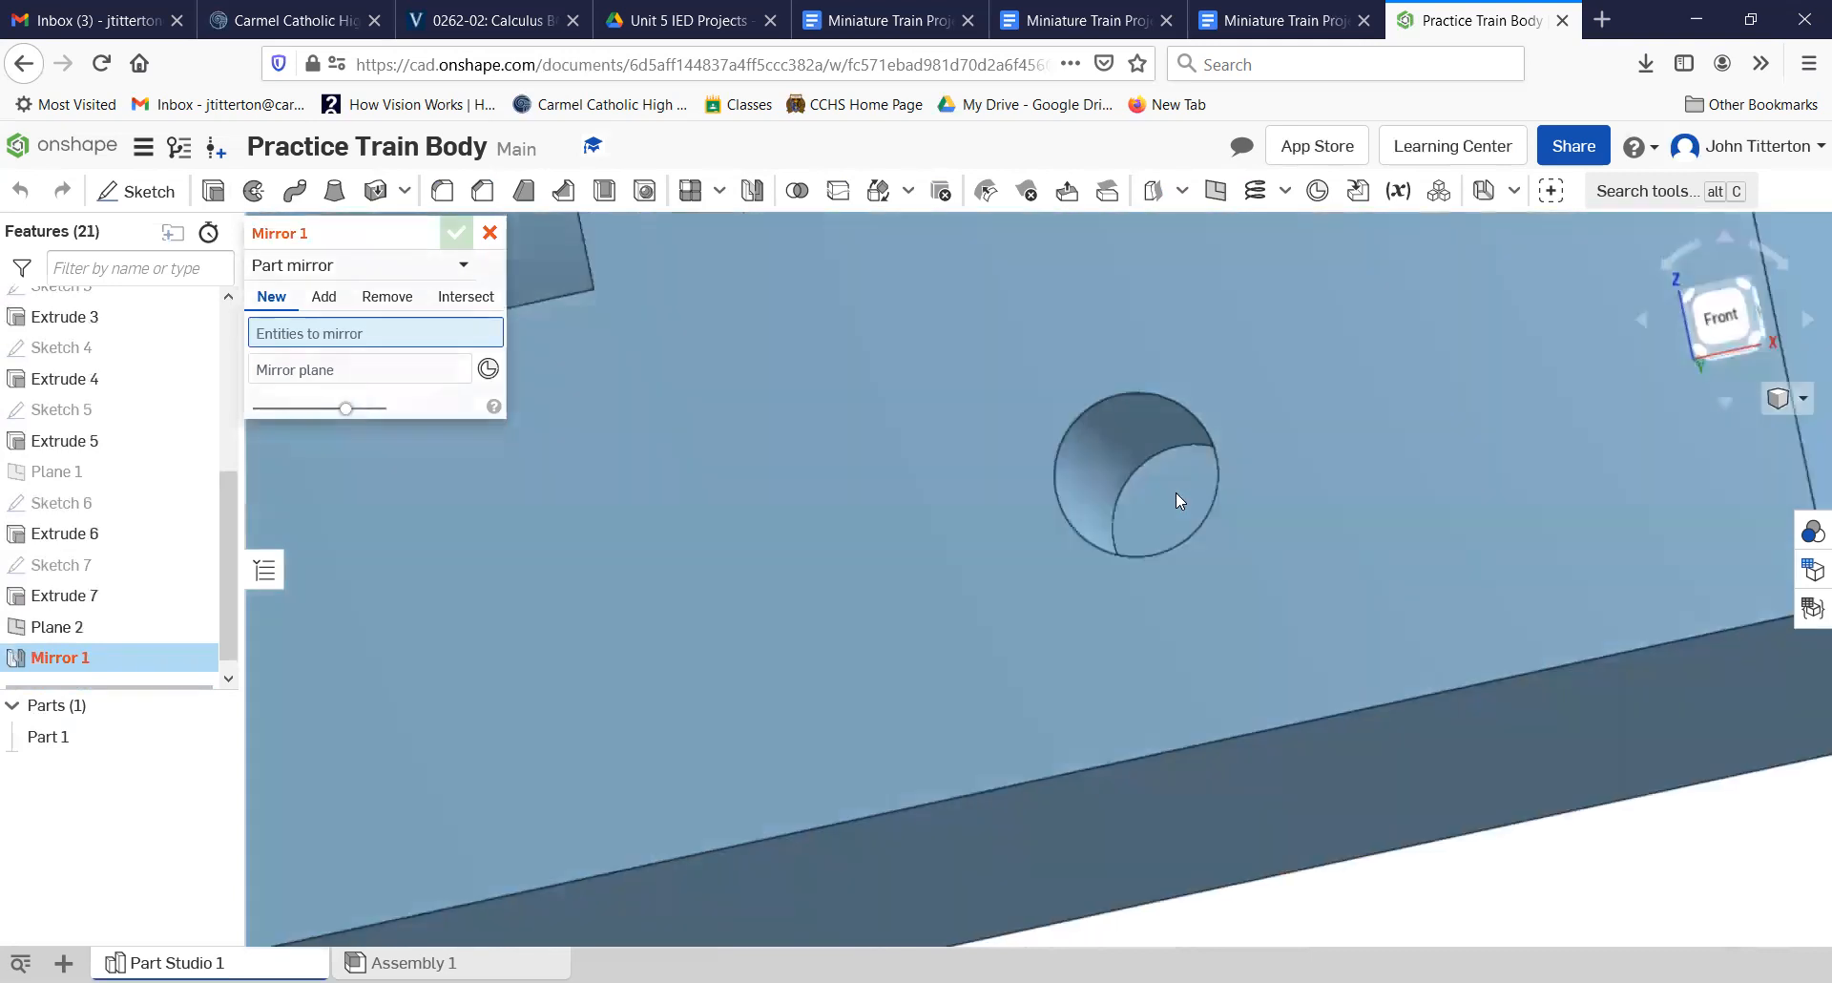
{"action": "right_click_drag", "start_coordinate": [909, 693], "coordinate": [945, 700]}
{"action": "scroll", "coordinate": [630, 573], "scroll_direction": "down", "scroll_amount": 2}
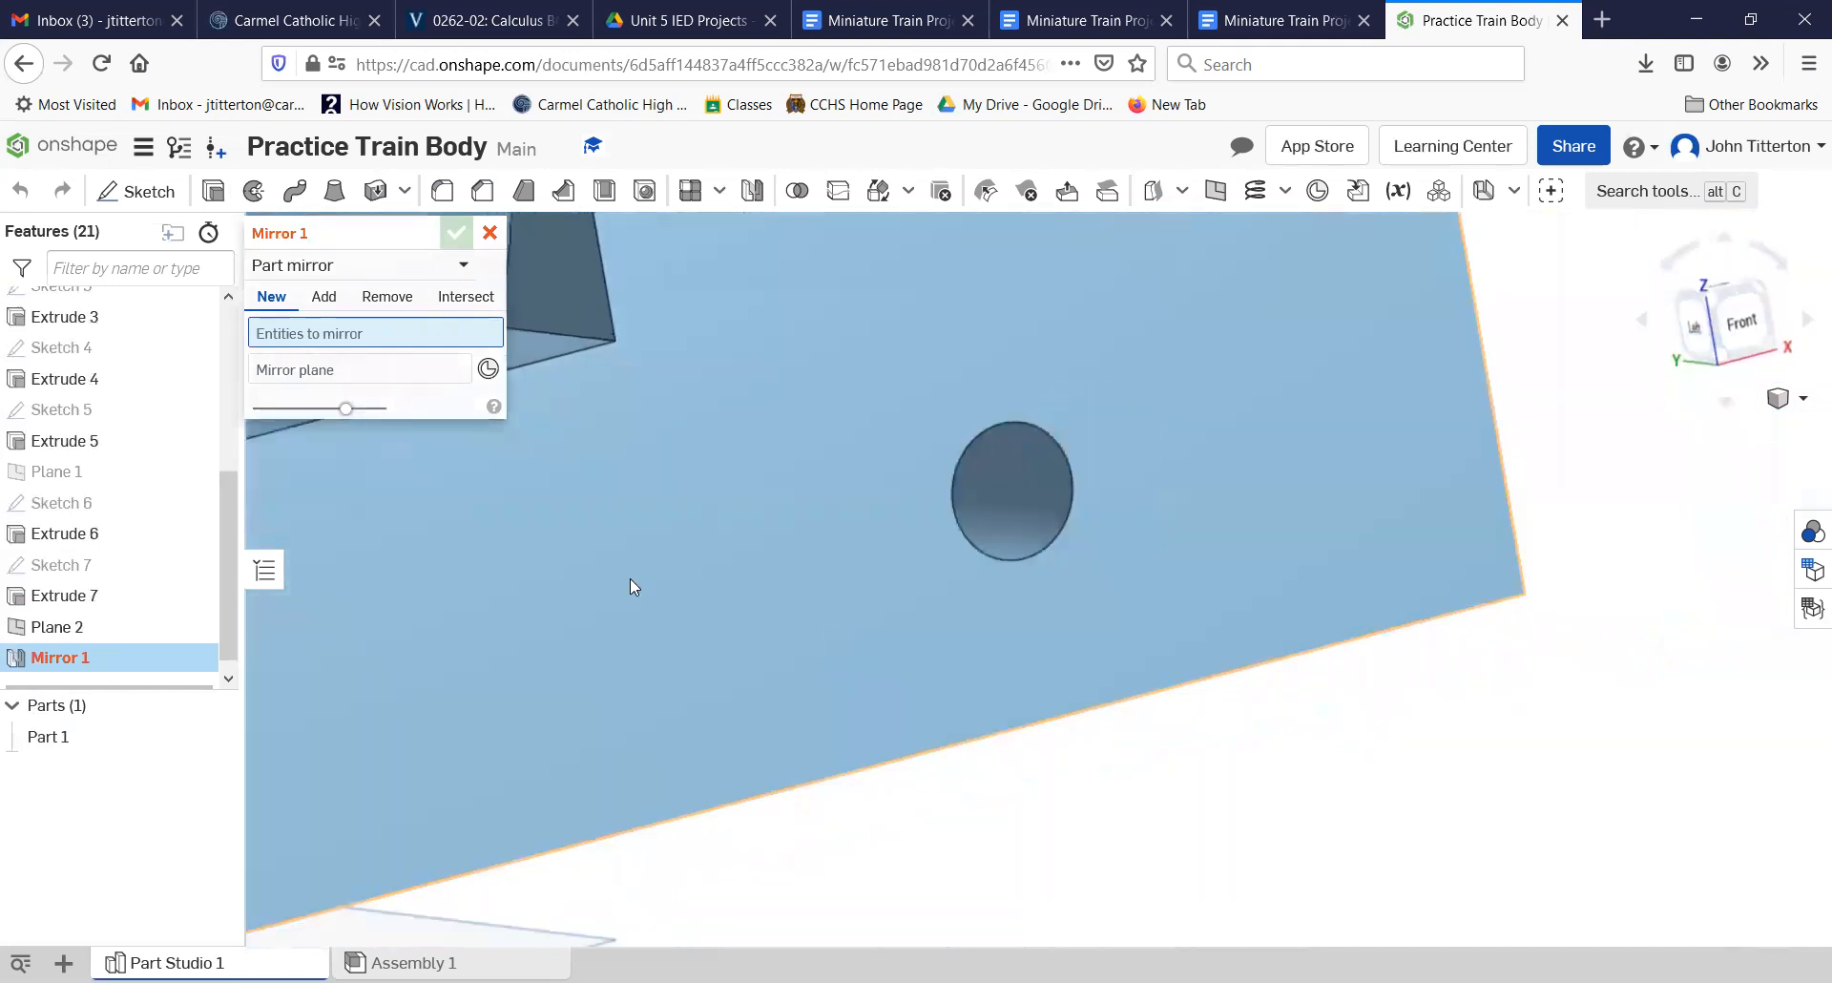
{"action": "scroll", "coordinate": [630, 578], "scroll_direction": "down", "scroll_amount": 3}
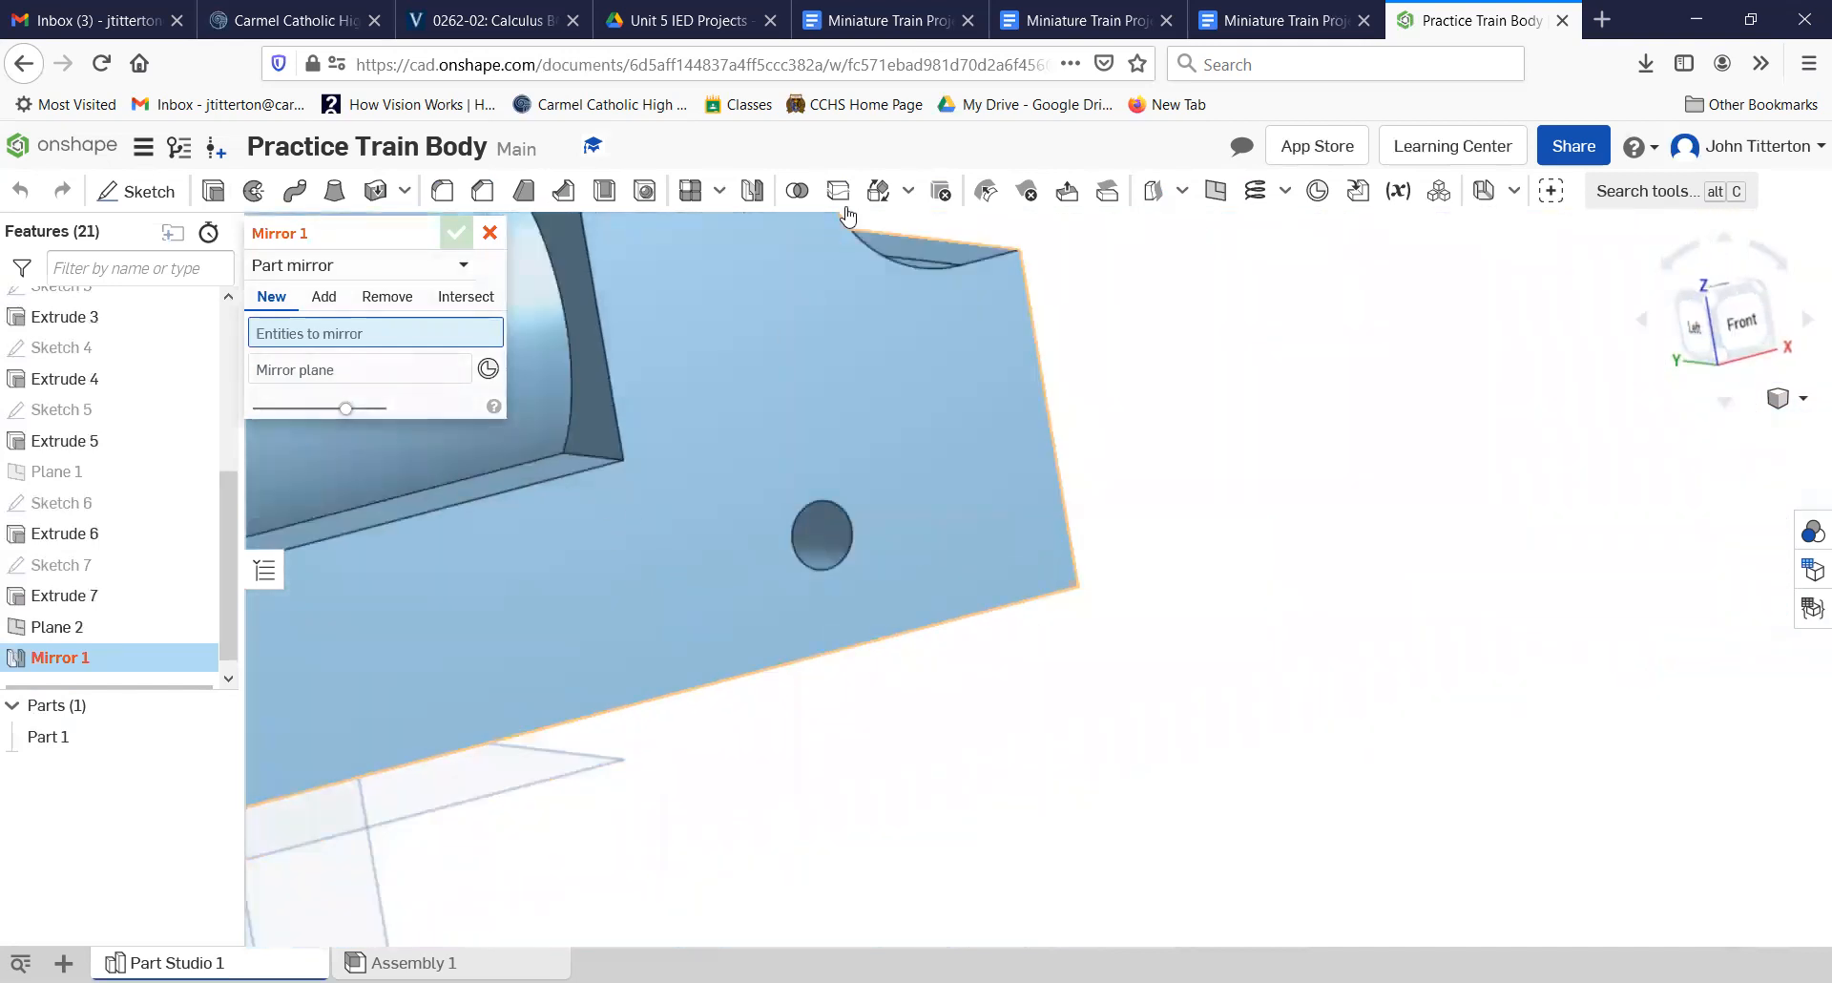
{"action": "left_click", "coordinate": [324, 297]}
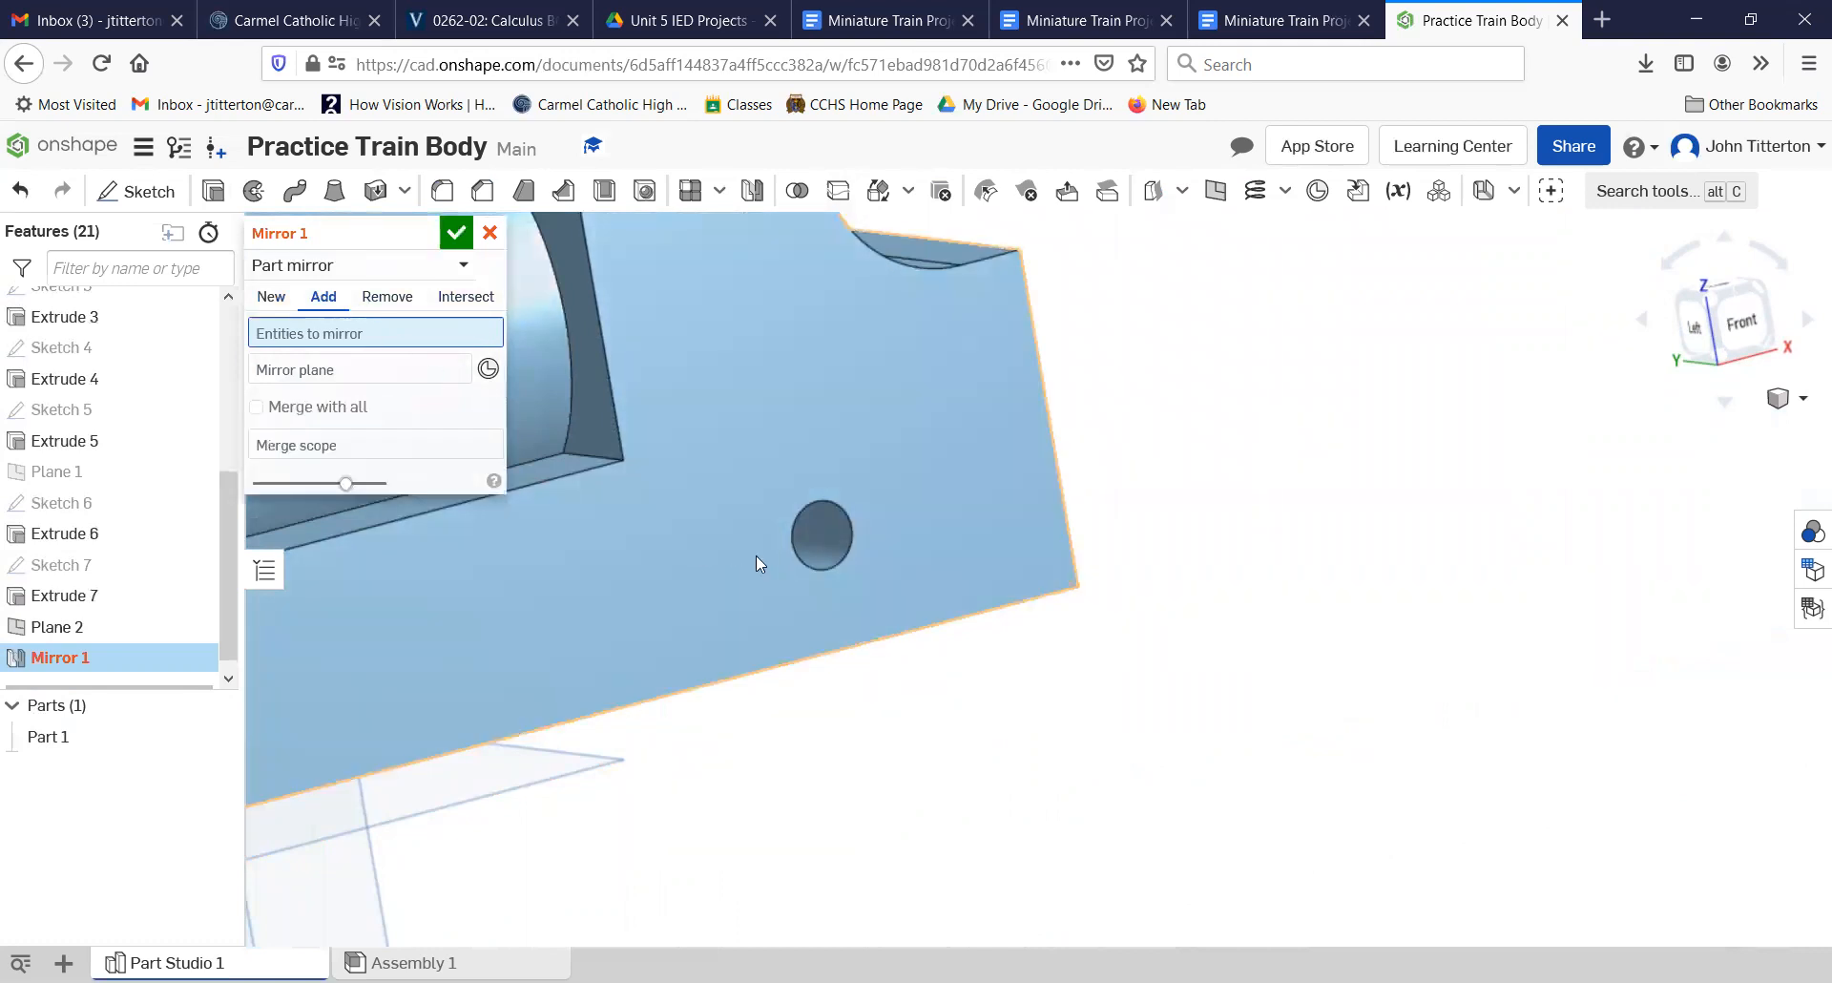
{"action": "left_click", "coordinate": [270, 297]}
{"action": "scroll", "coordinate": [601, 656], "scroll_direction": "down", "scroll_amount": 5}
{"action": "mouse_move", "coordinate": [590, 647]}
{"action": "right_mouse_down"}
{"action": "mouse_move", "coordinate": [618, 647]}
{"action": "mouse_move", "coordinate": [563, 647]}
{"action": "right_mouse_up"}
{"action": "middle_click_drag", "start_coordinate": [638, 648], "coordinate": [1059, 674]}
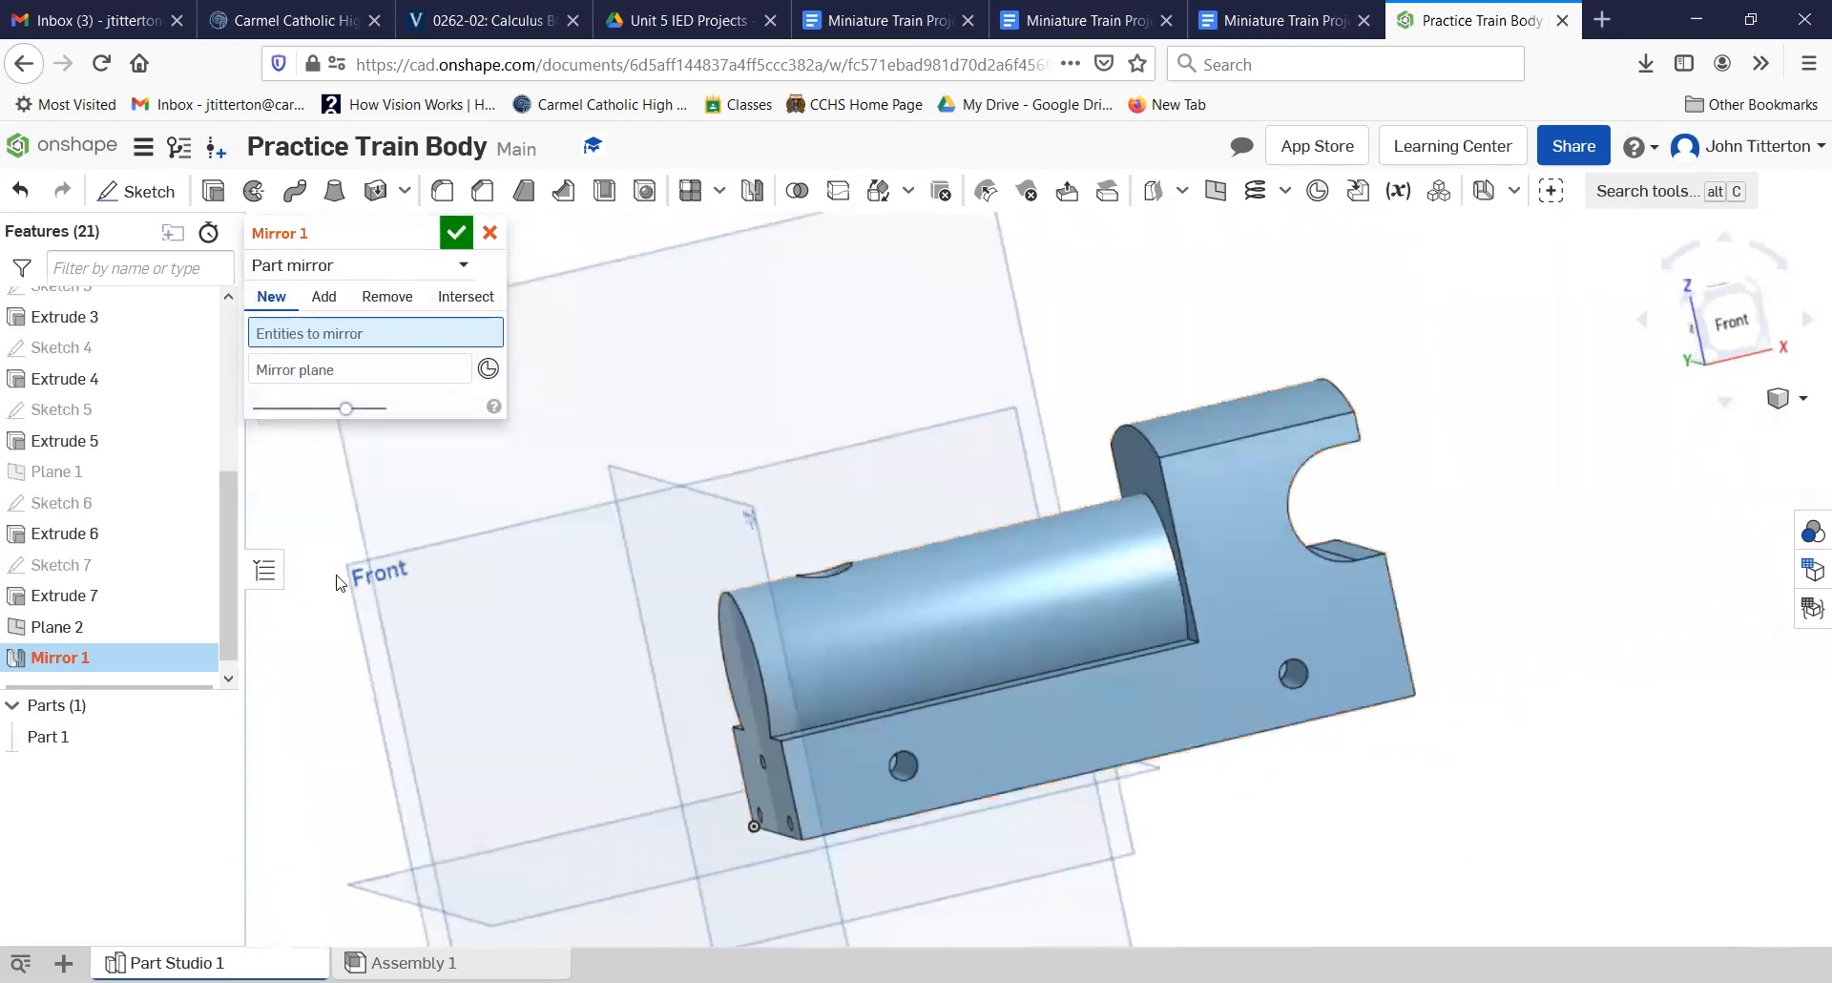
{"action": "left_click", "coordinate": [375, 372]}
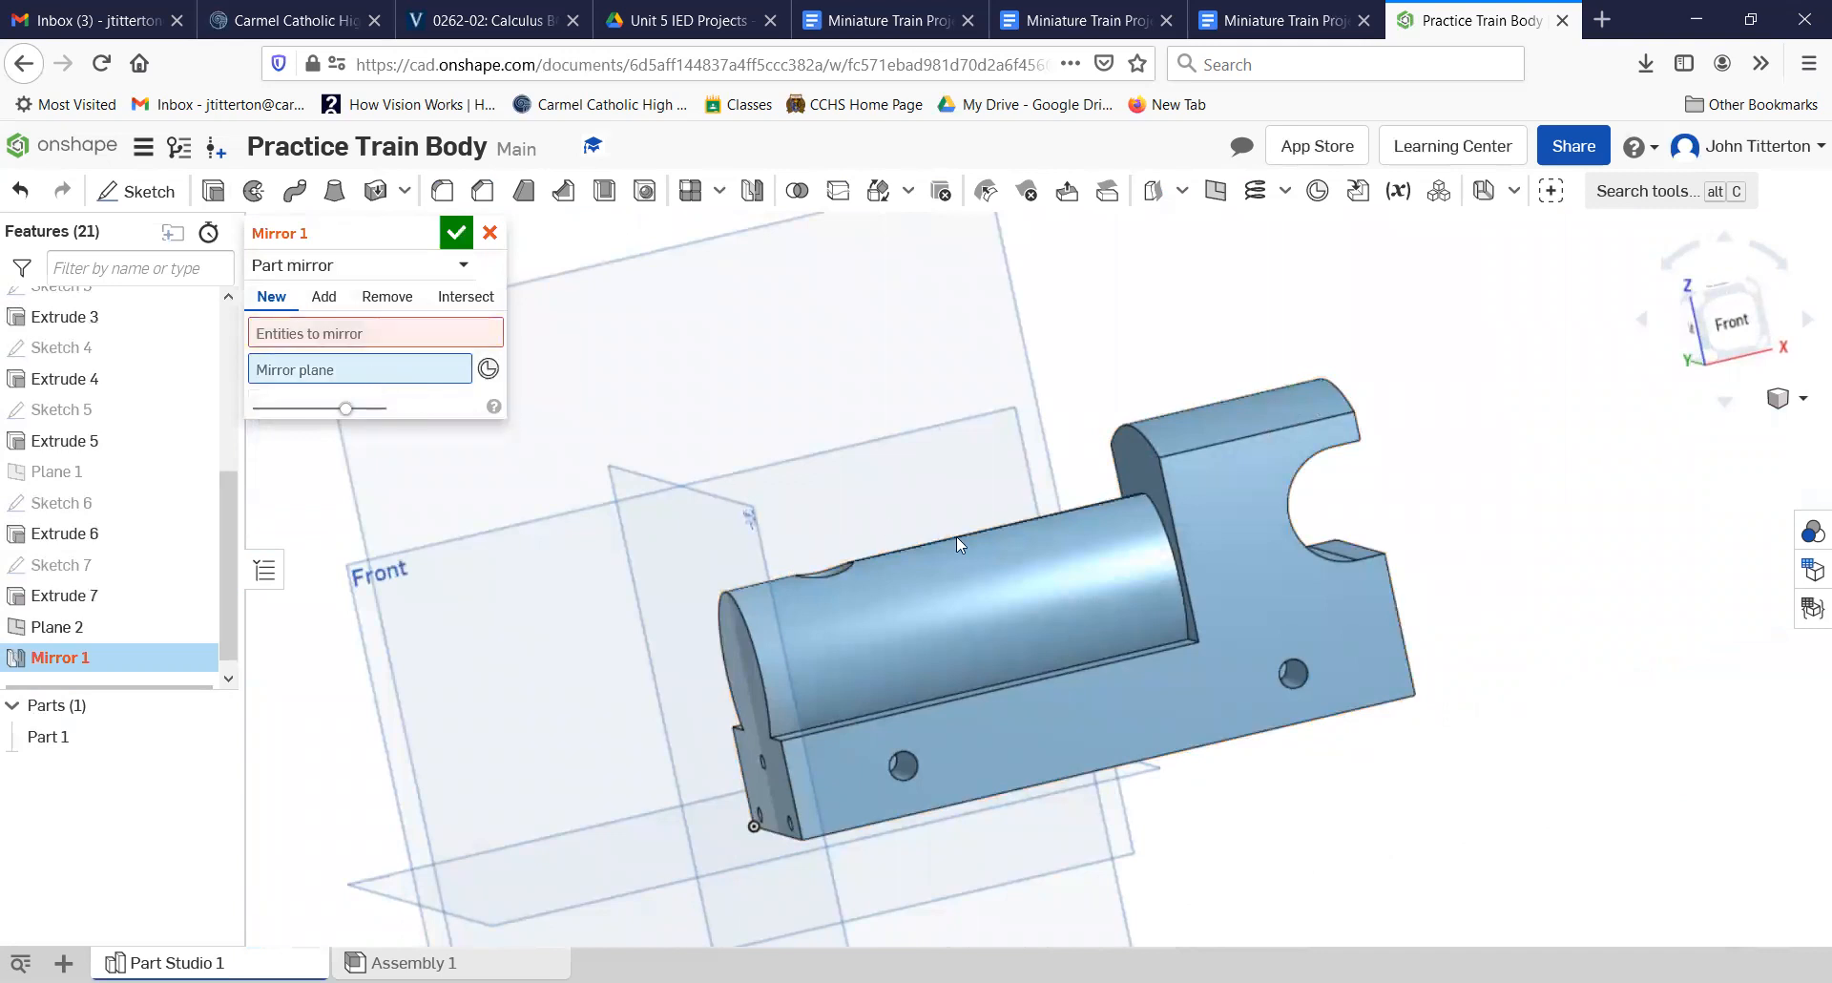
{"action": "left_click", "coordinate": [367, 622]}
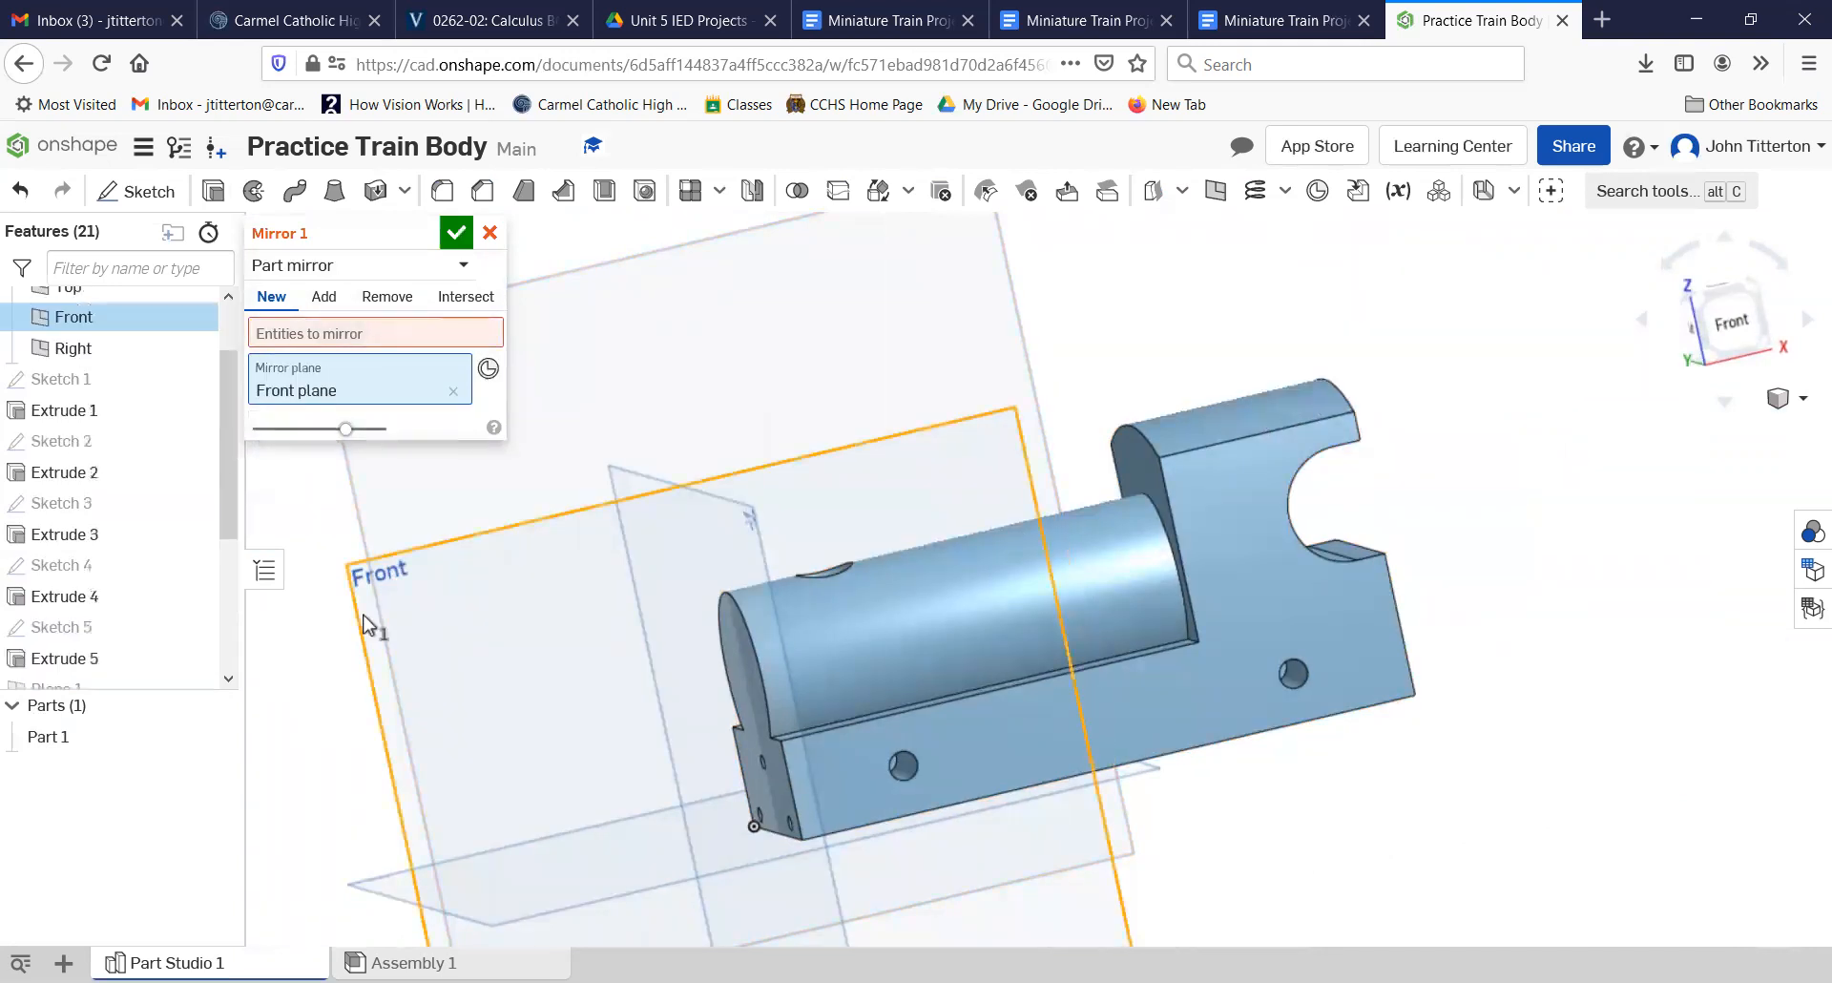
{"action": "left_click", "coordinate": [336, 334]}
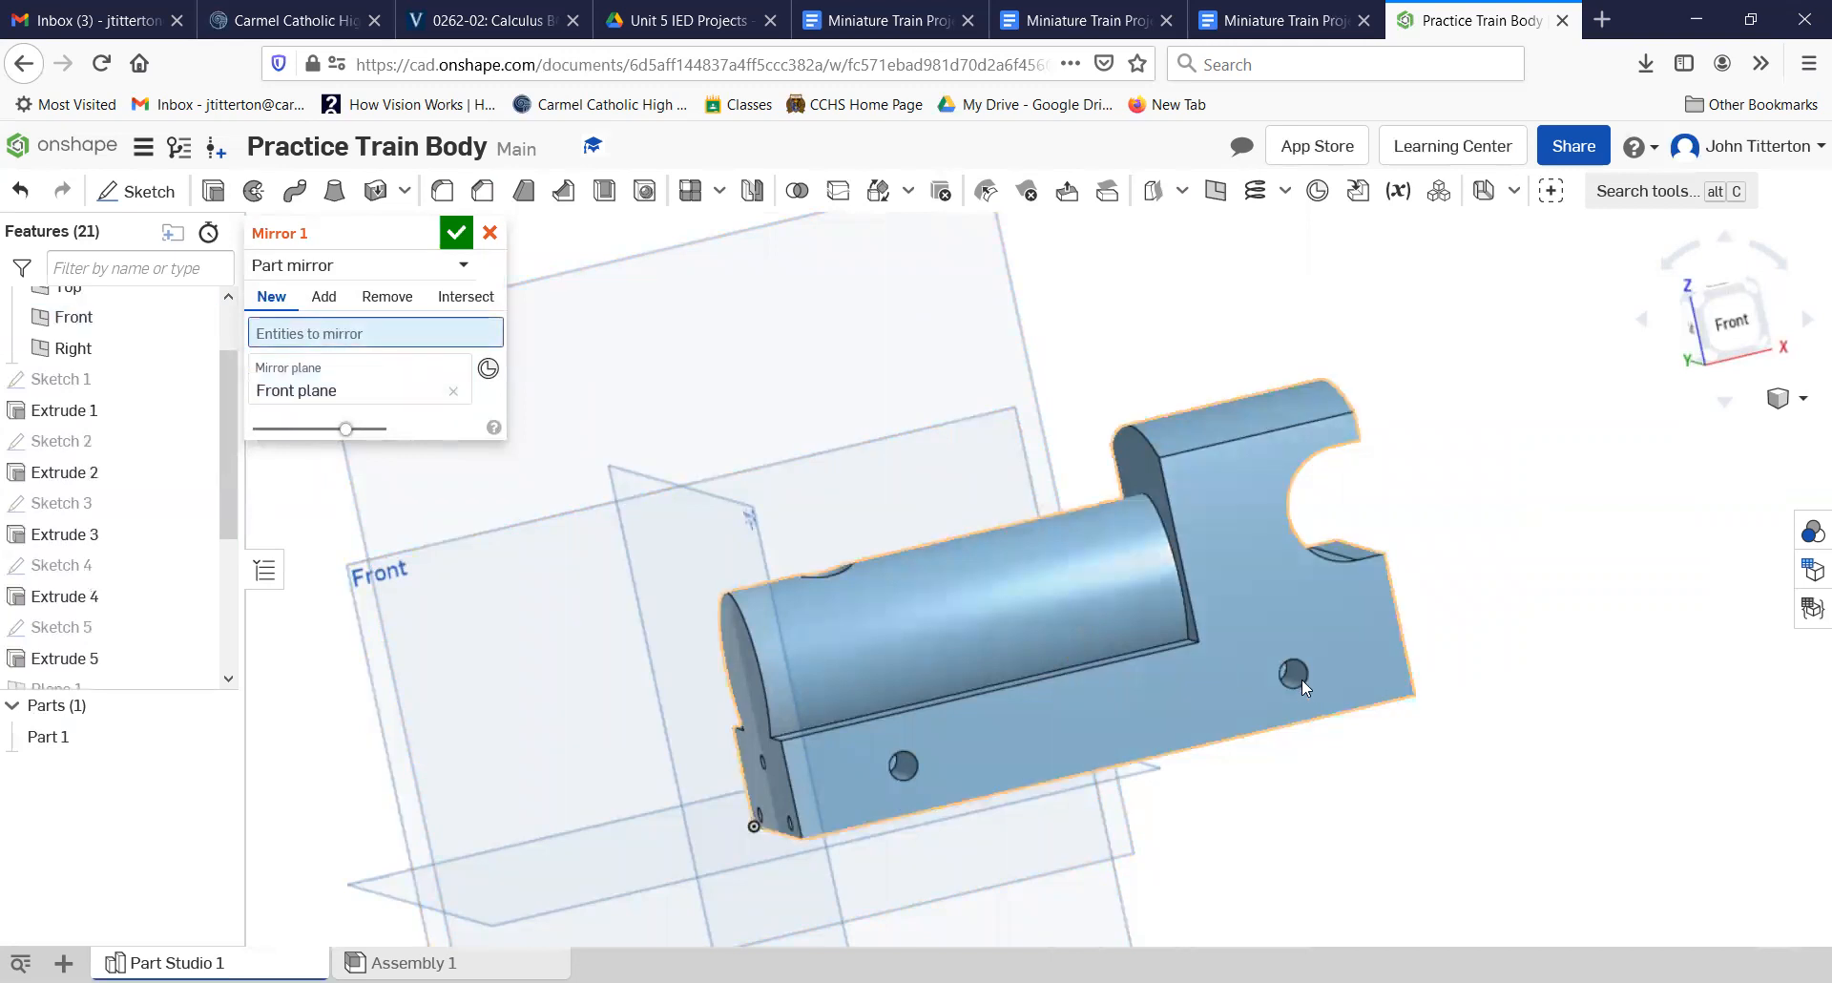
{"action": "scroll", "coordinate": [1301, 680], "scroll_direction": "down", "scroll_amount": 2}
{"action": "scroll", "coordinate": [1301, 679], "scroll_direction": "up", "scroll_amount": 8}
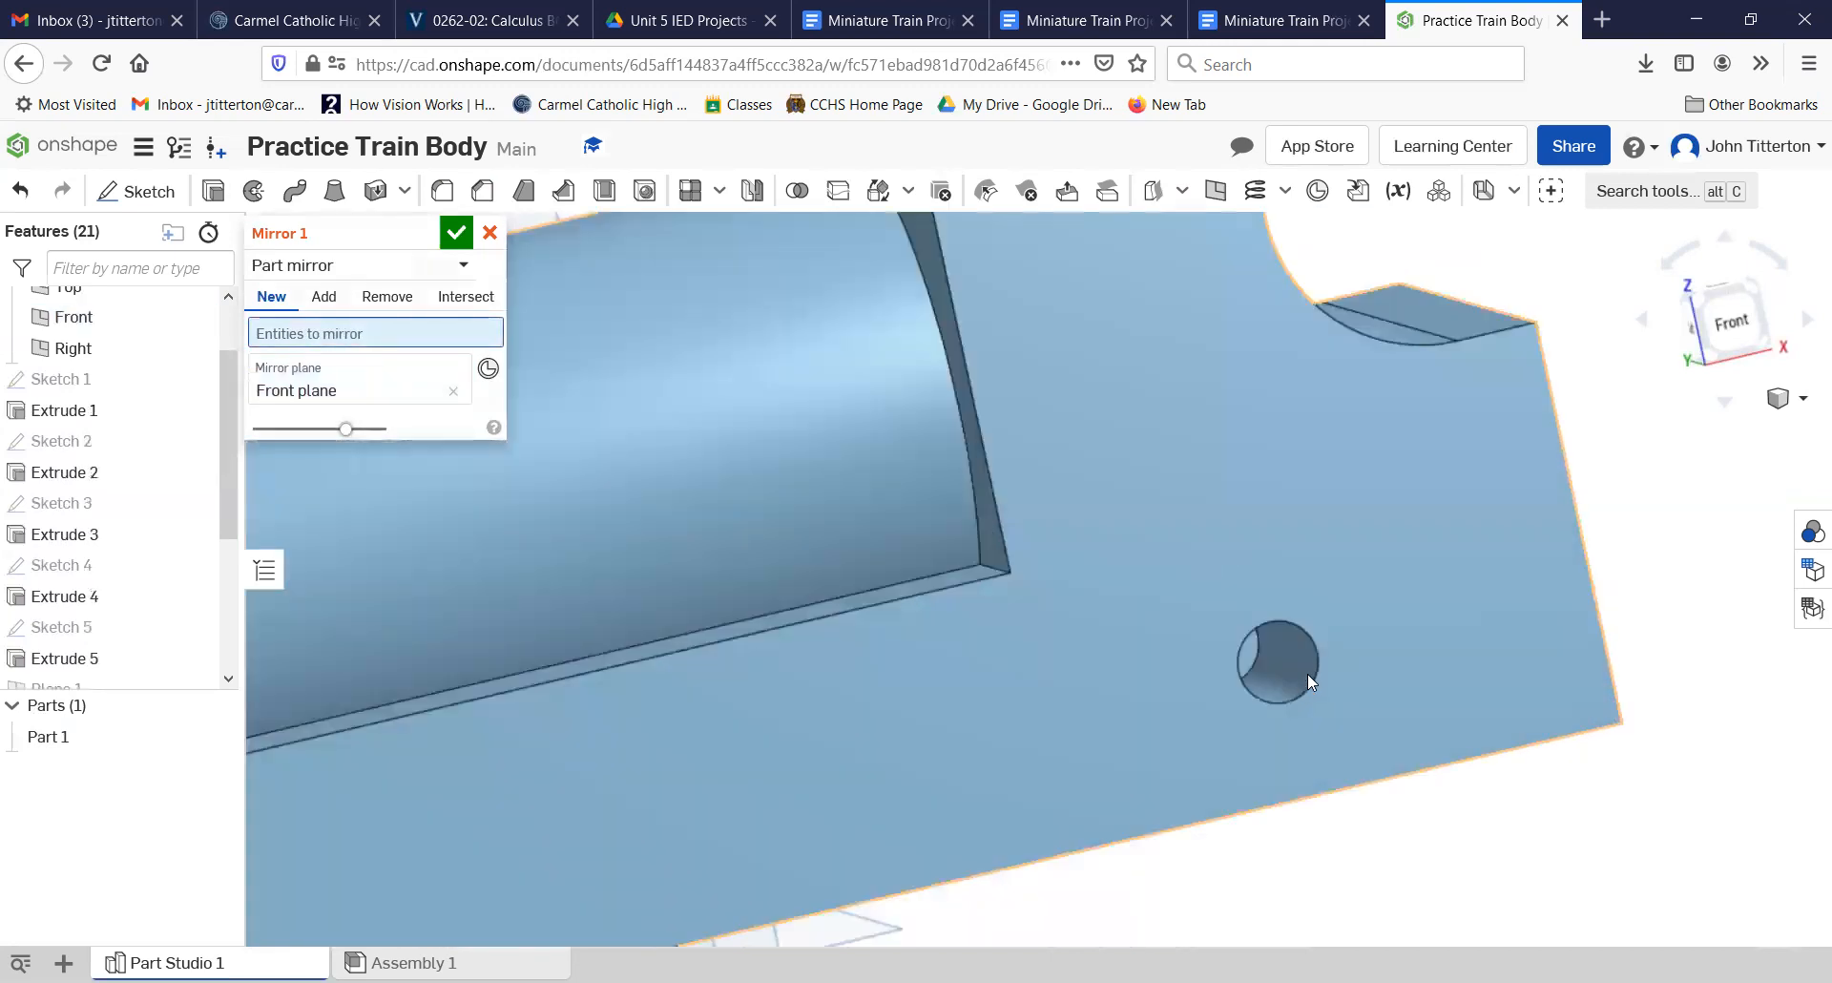
{"action": "scroll", "coordinate": [1290, 684], "scroll_direction": "up", "scroll_amount": 5}
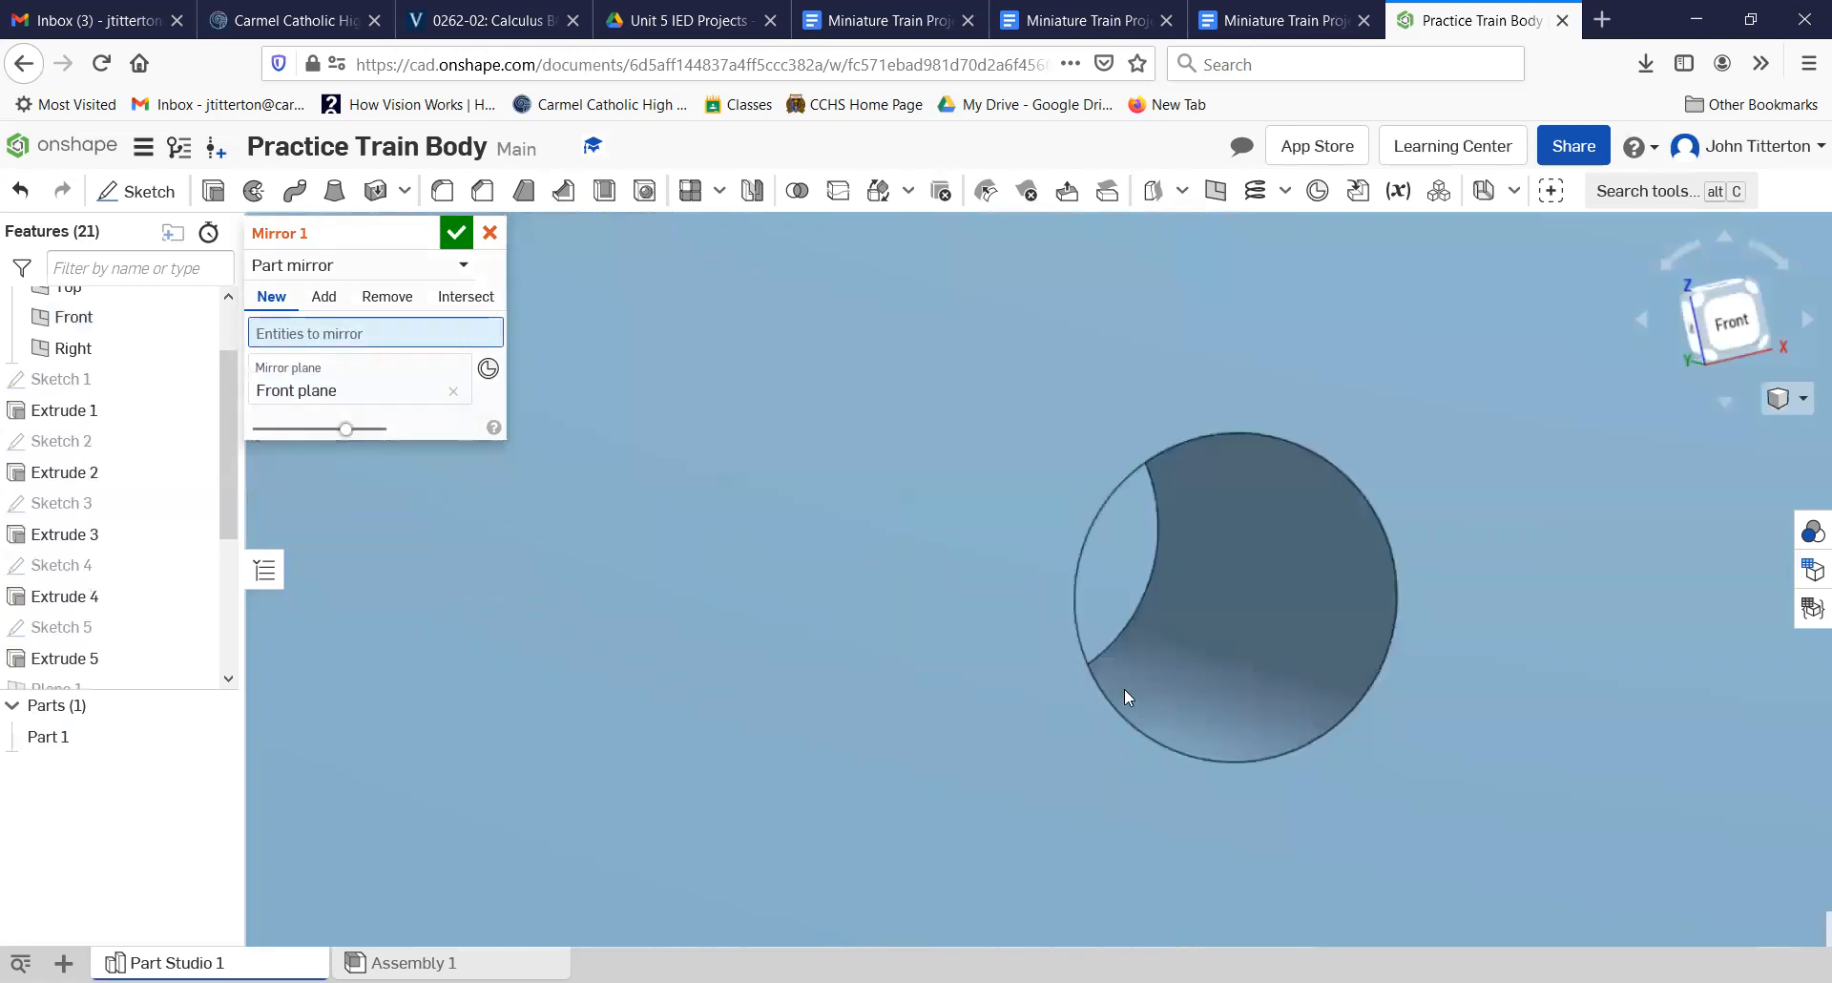
{"action": "right_click_drag", "start_coordinate": [1197, 690], "coordinate": [1069, 620]}
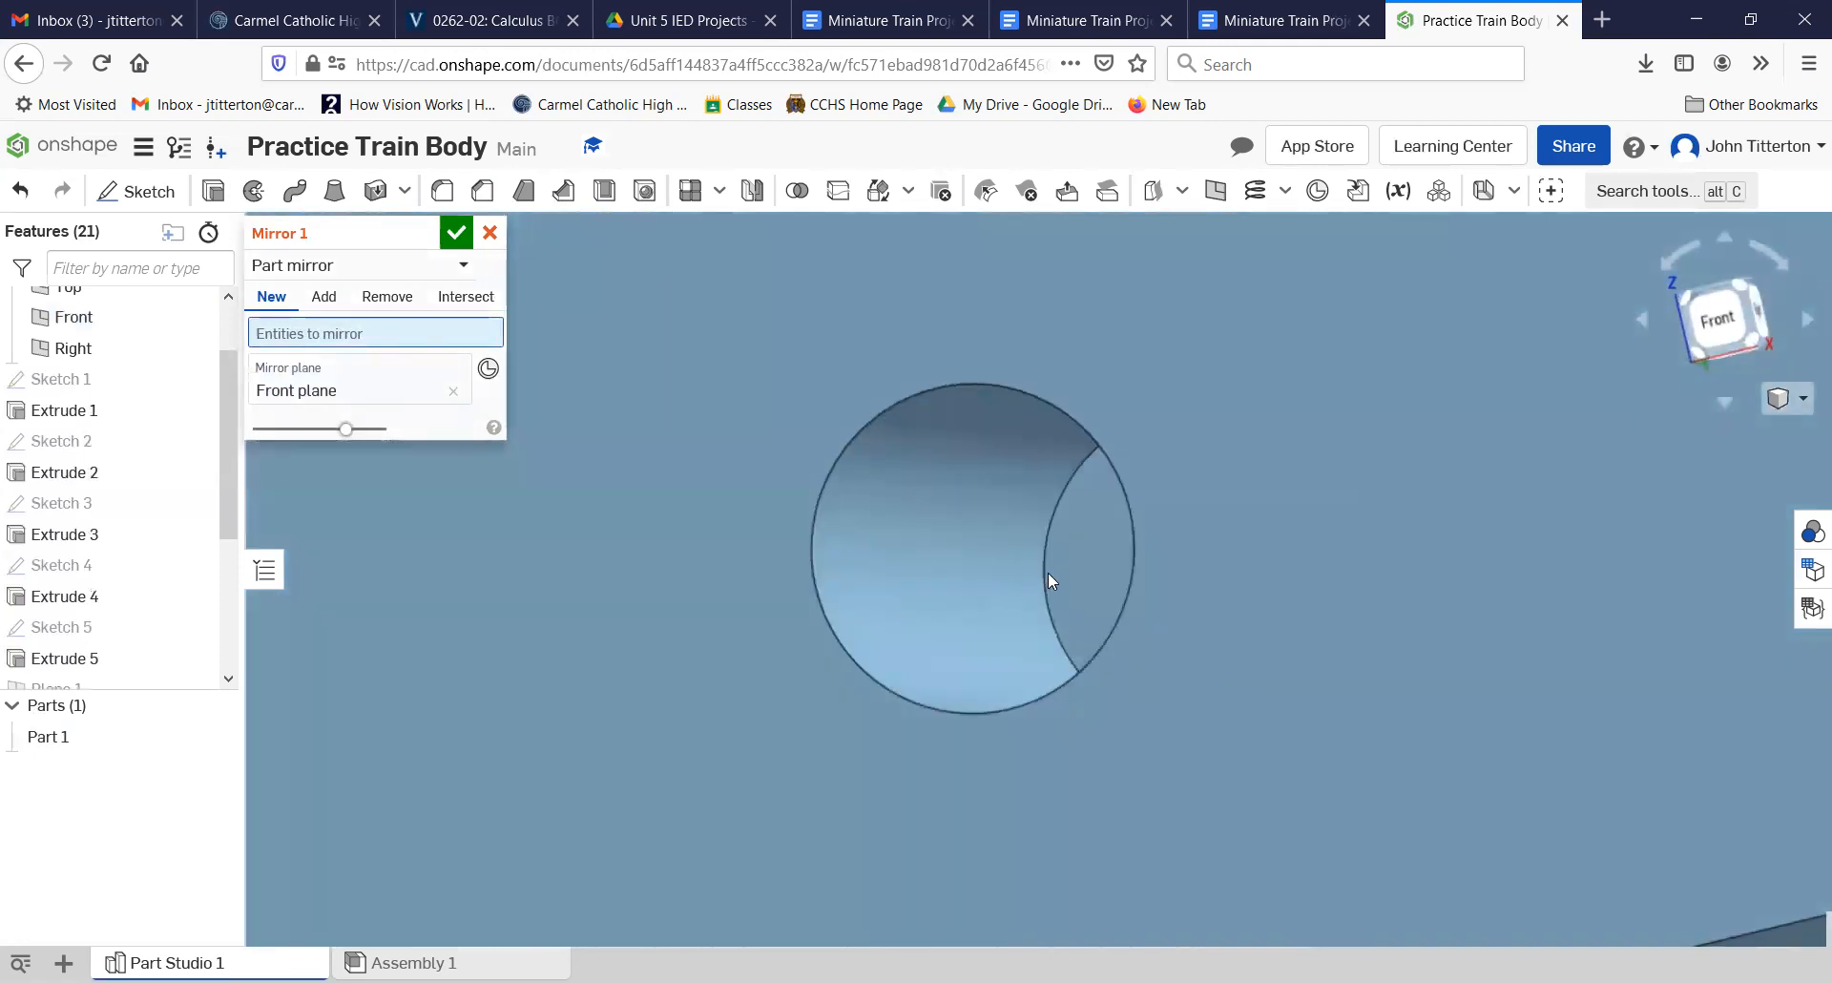
{"action": "scroll", "coordinate": [886, 725], "scroll_direction": "down", "scroll_amount": 5}
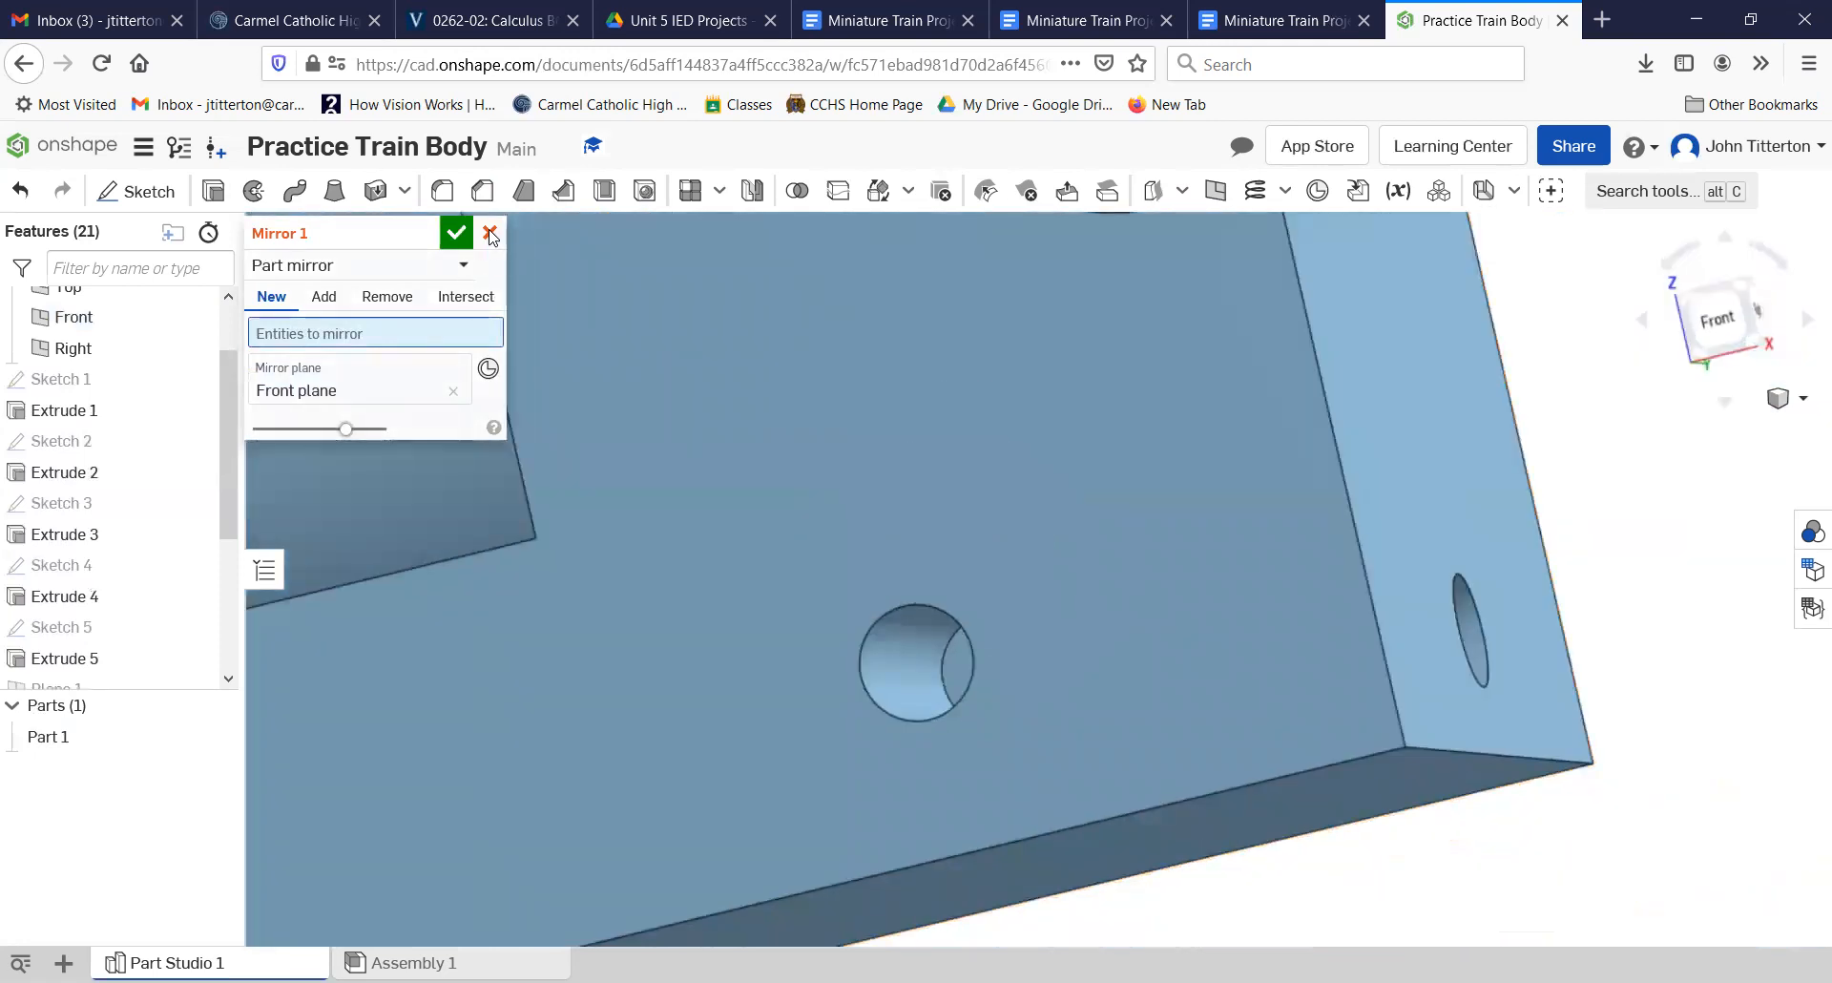
{"action": "left_click", "coordinate": [456, 233]}
Step: Hide the point plane created parallel to the Front plane
{"action": "scroll", "coordinate": [569, 639], "scroll_direction": "down", "scroll_amount": 5}
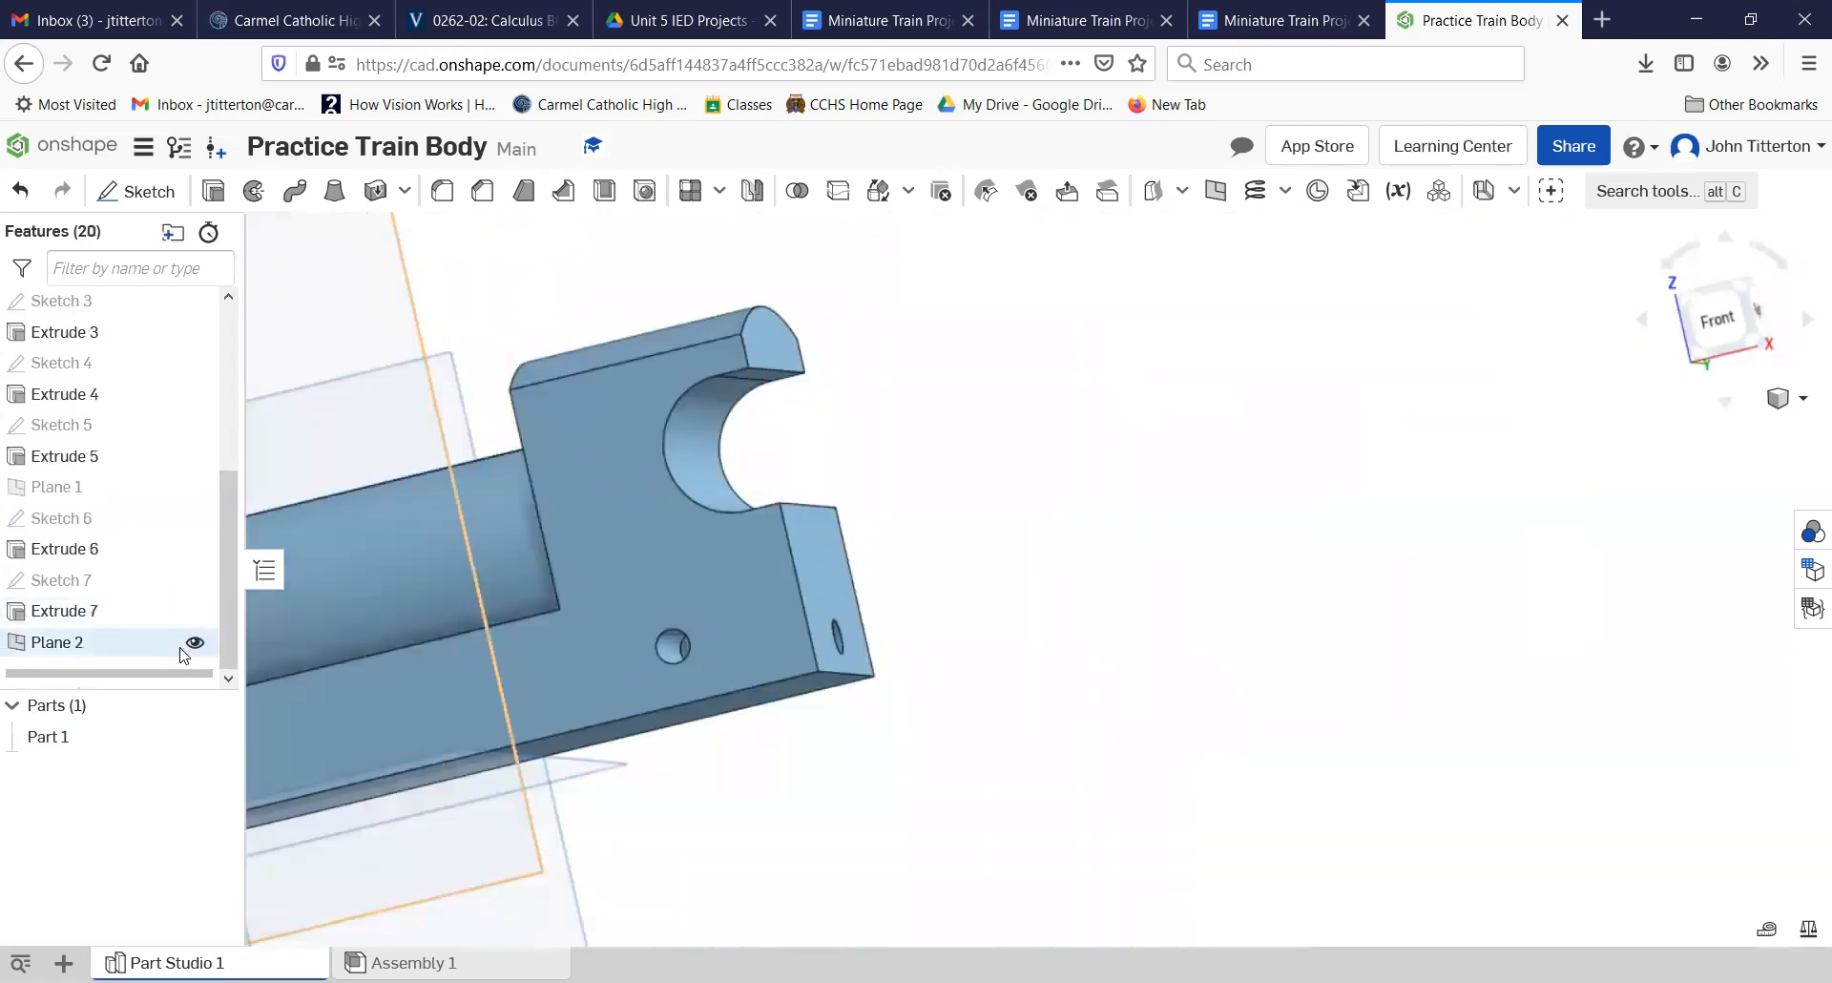
{"action": "left_click", "coordinate": [195, 643]}
Step: Start a new sketch on the body's opposite side face, the one without holes
{"action": "right_click_drag", "start_coordinate": [806, 770], "coordinate": [450, 678]}
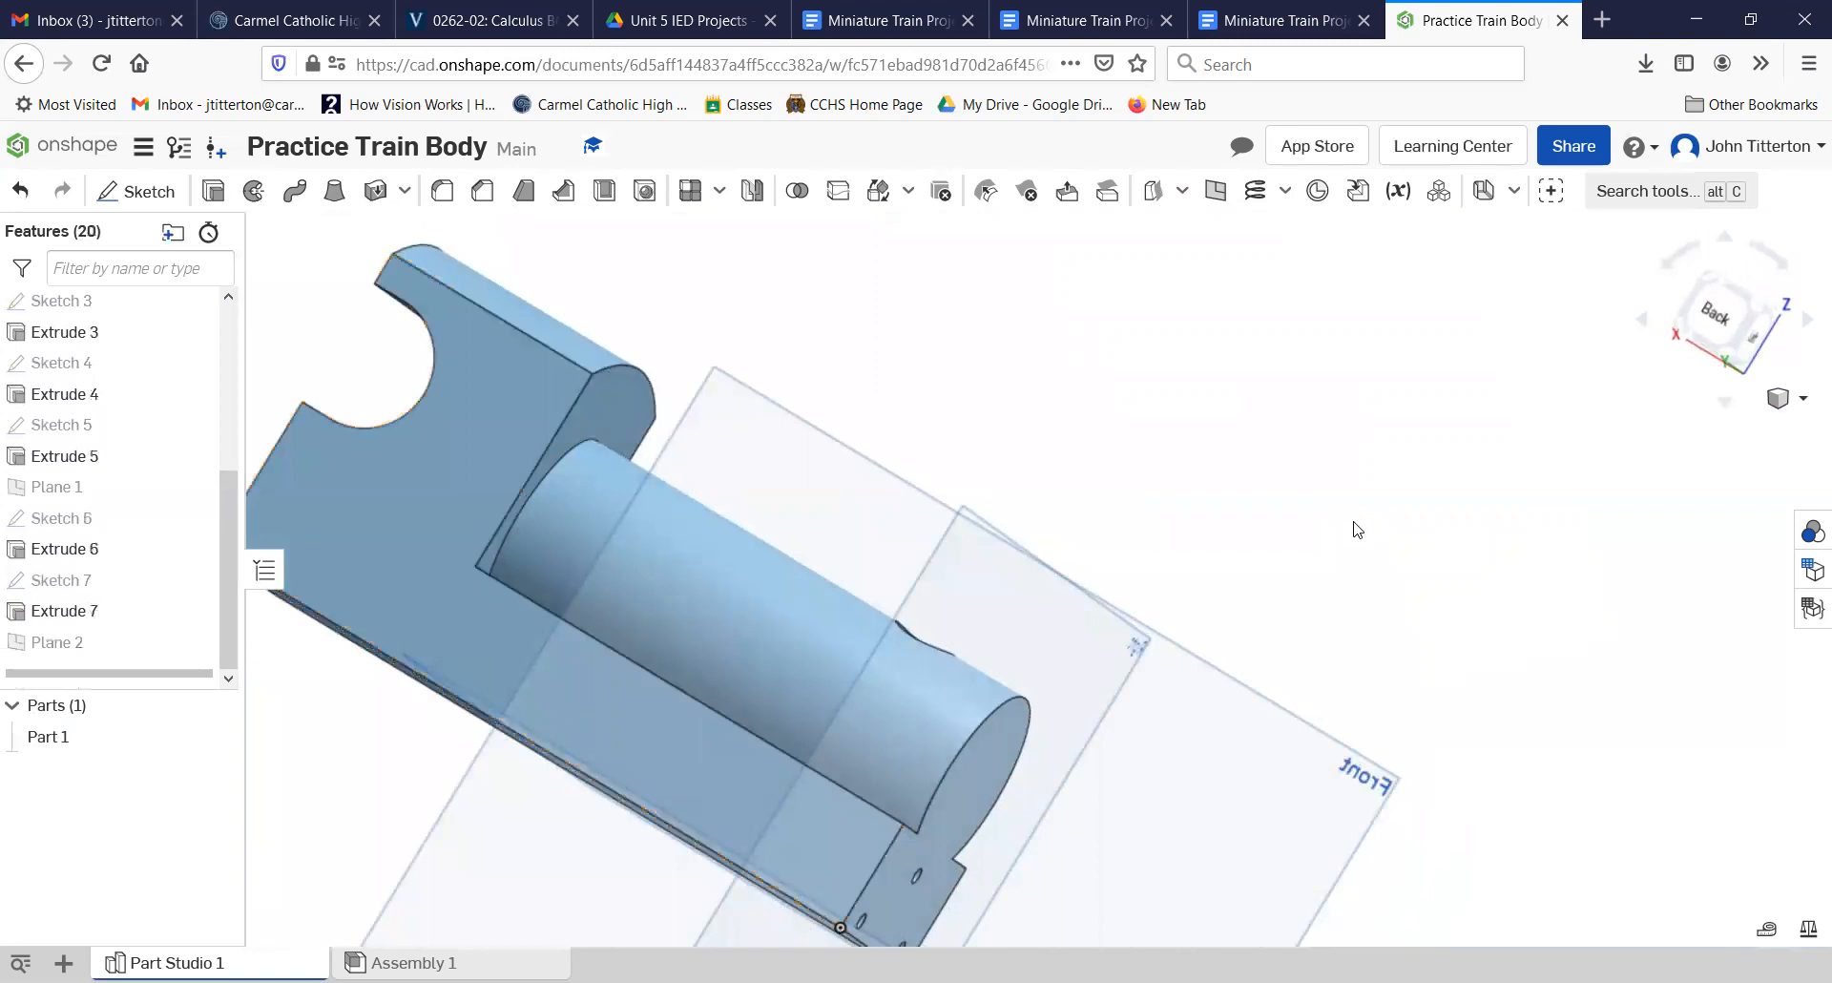
{"action": "left_click", "coordinate": [1706, 334]}
{"action": "scroll", "coordinate": [1031, 506], "scroll_direction": "up", "scroll_amount": 5}
{"action": "scroll", "coordinate": [1005, 495], "scroll_direction": "down", "scroll_amount": 5}
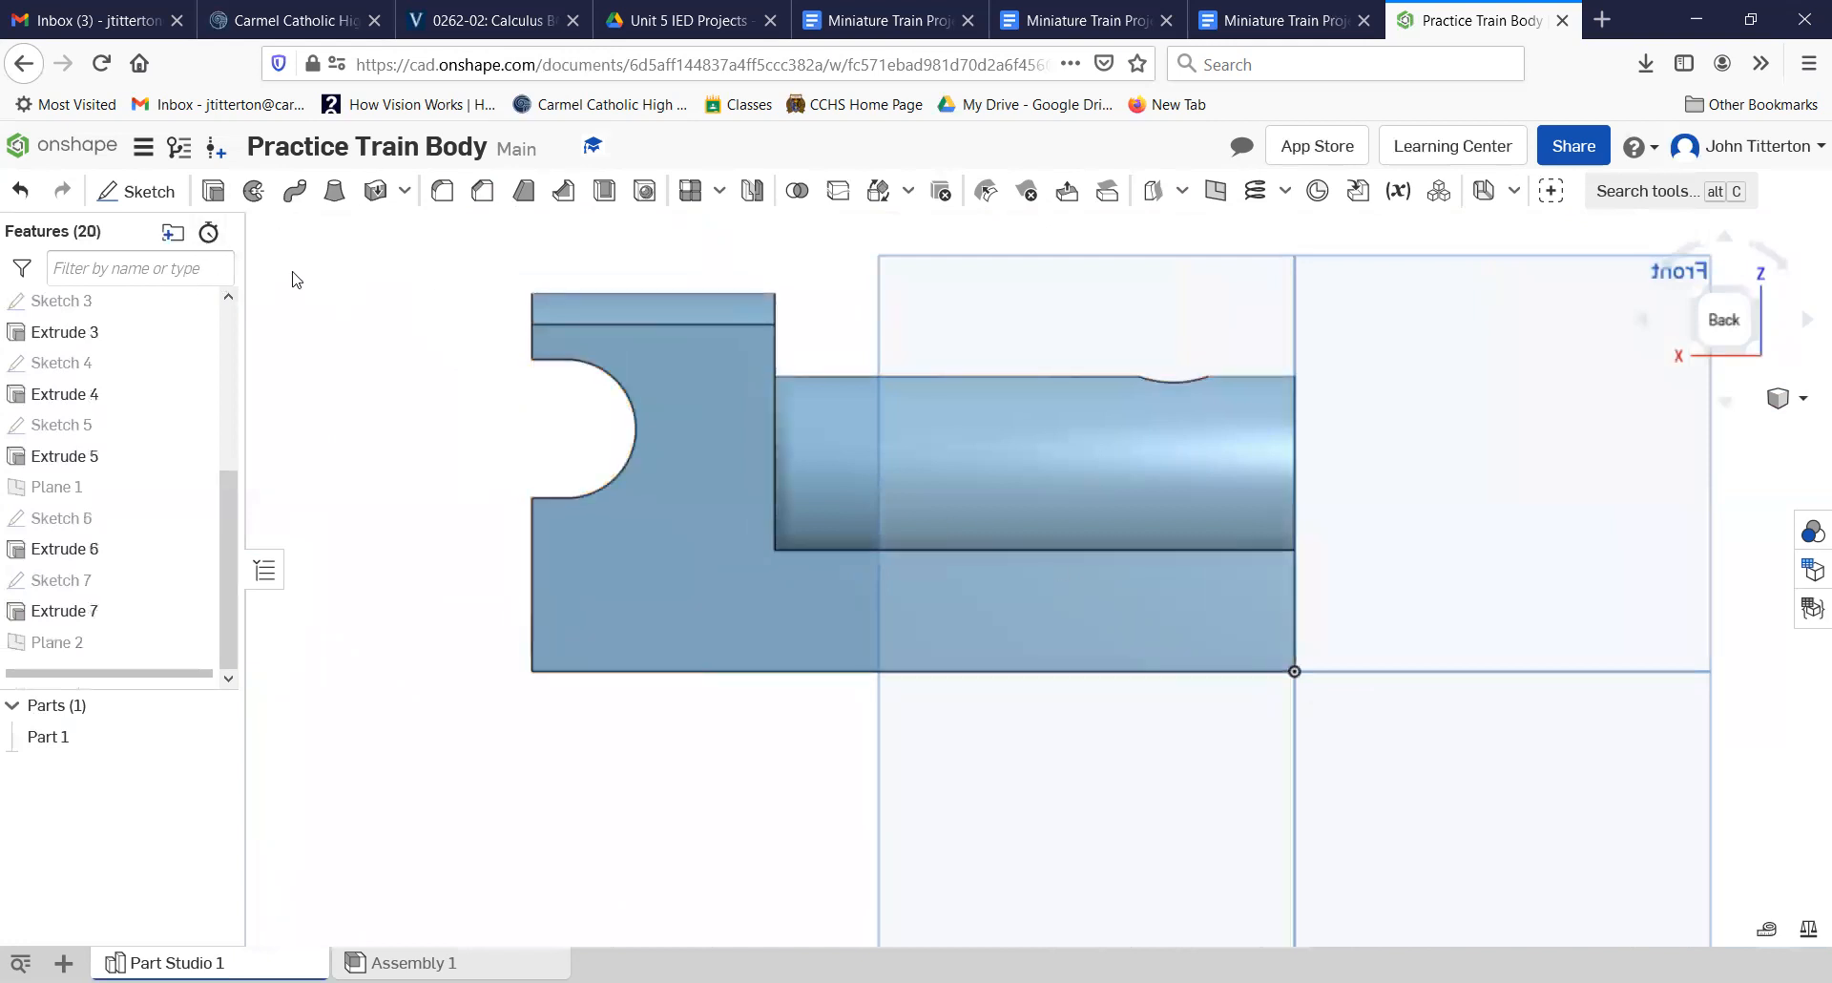
{"action": "left_click", "coordinate": [138, 191]}
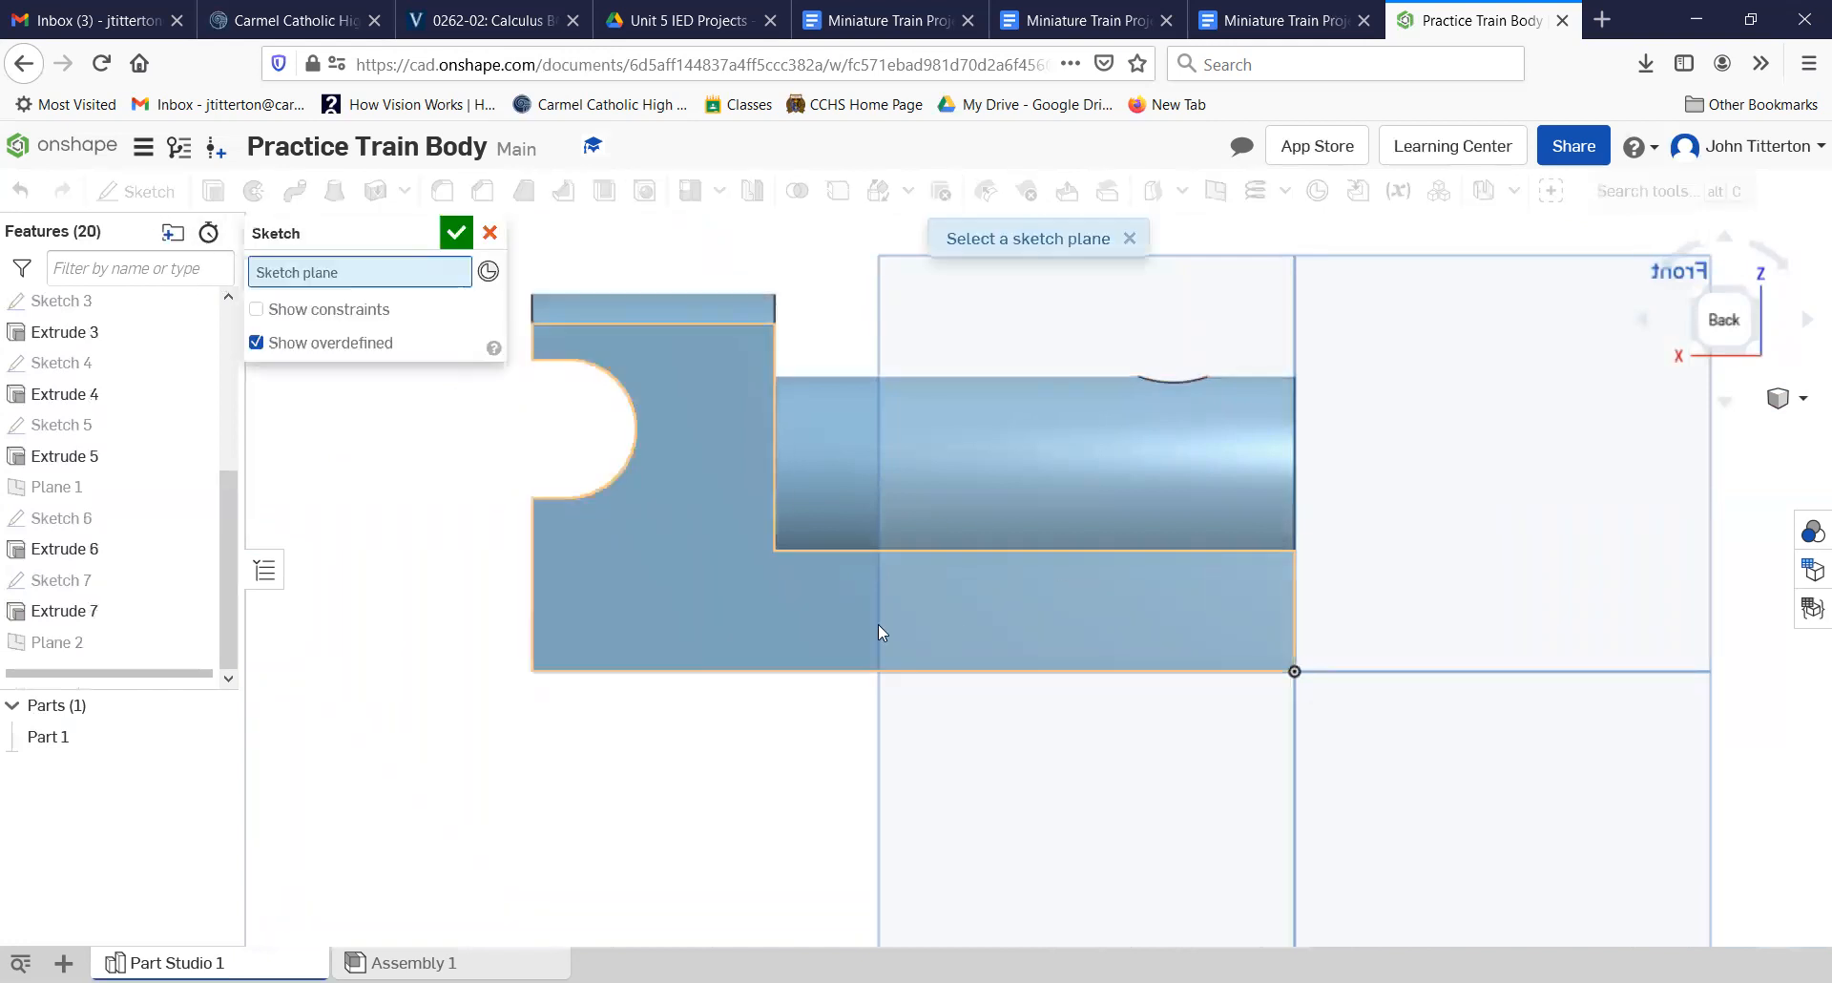
{"action": "left_click", "coordinate": [738, 601]}
Step: Project the edges of the two existing side holes into the sketch with Use (Project/Convert) and finish the sketch
{"action": "left_click", "coordinate": [297, 190]}
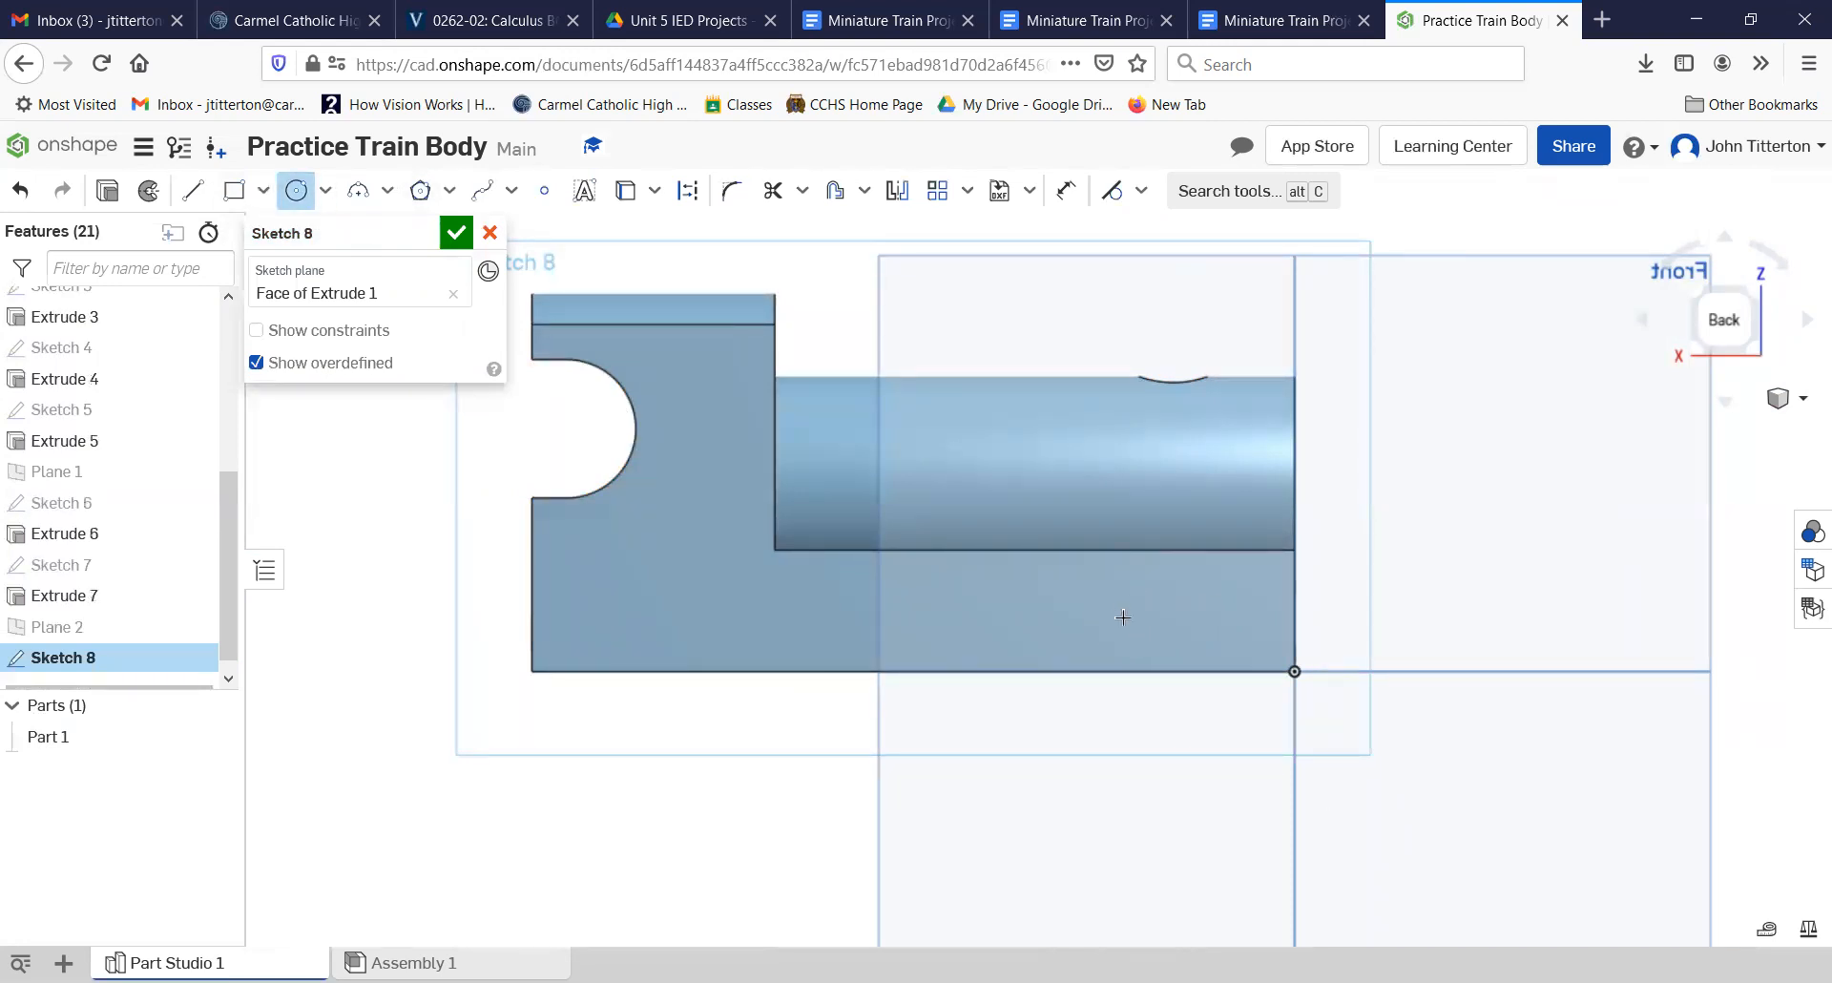
{"action": "left_click", "coordinate": [632, 203]}
{"action": "left_click", "coordinate": [1165, 618]}
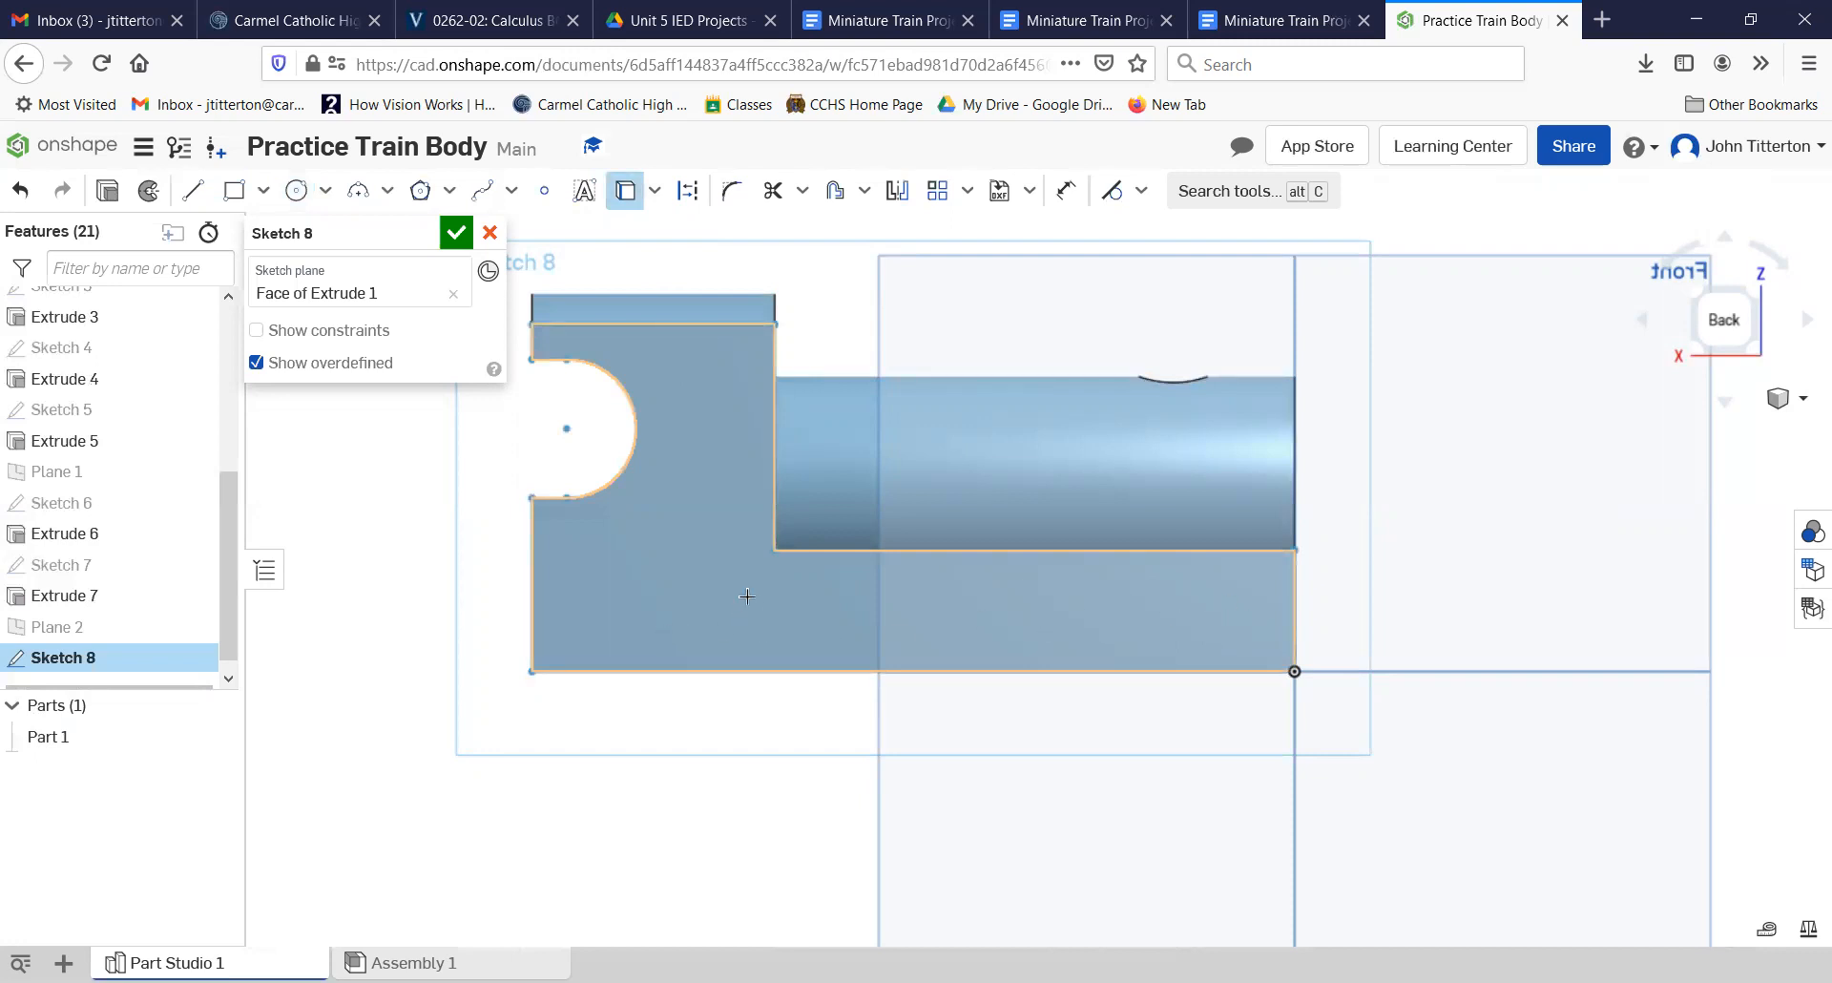
{"action": "mouse_move", "coordinate": [1558, 676]}
{"action": "right_mouse_down"}
{"action": "mouse_move", "coordinate": [1582, 675]}
{"action": "mouse_move", "coordinate": [1383, 687]}
{"action": "mouse_move", "coordinate": [1048, 642]}
{"action": "mouse_move", "coordinate": [1392, 826]}
{"action": "right_mouse_up"}
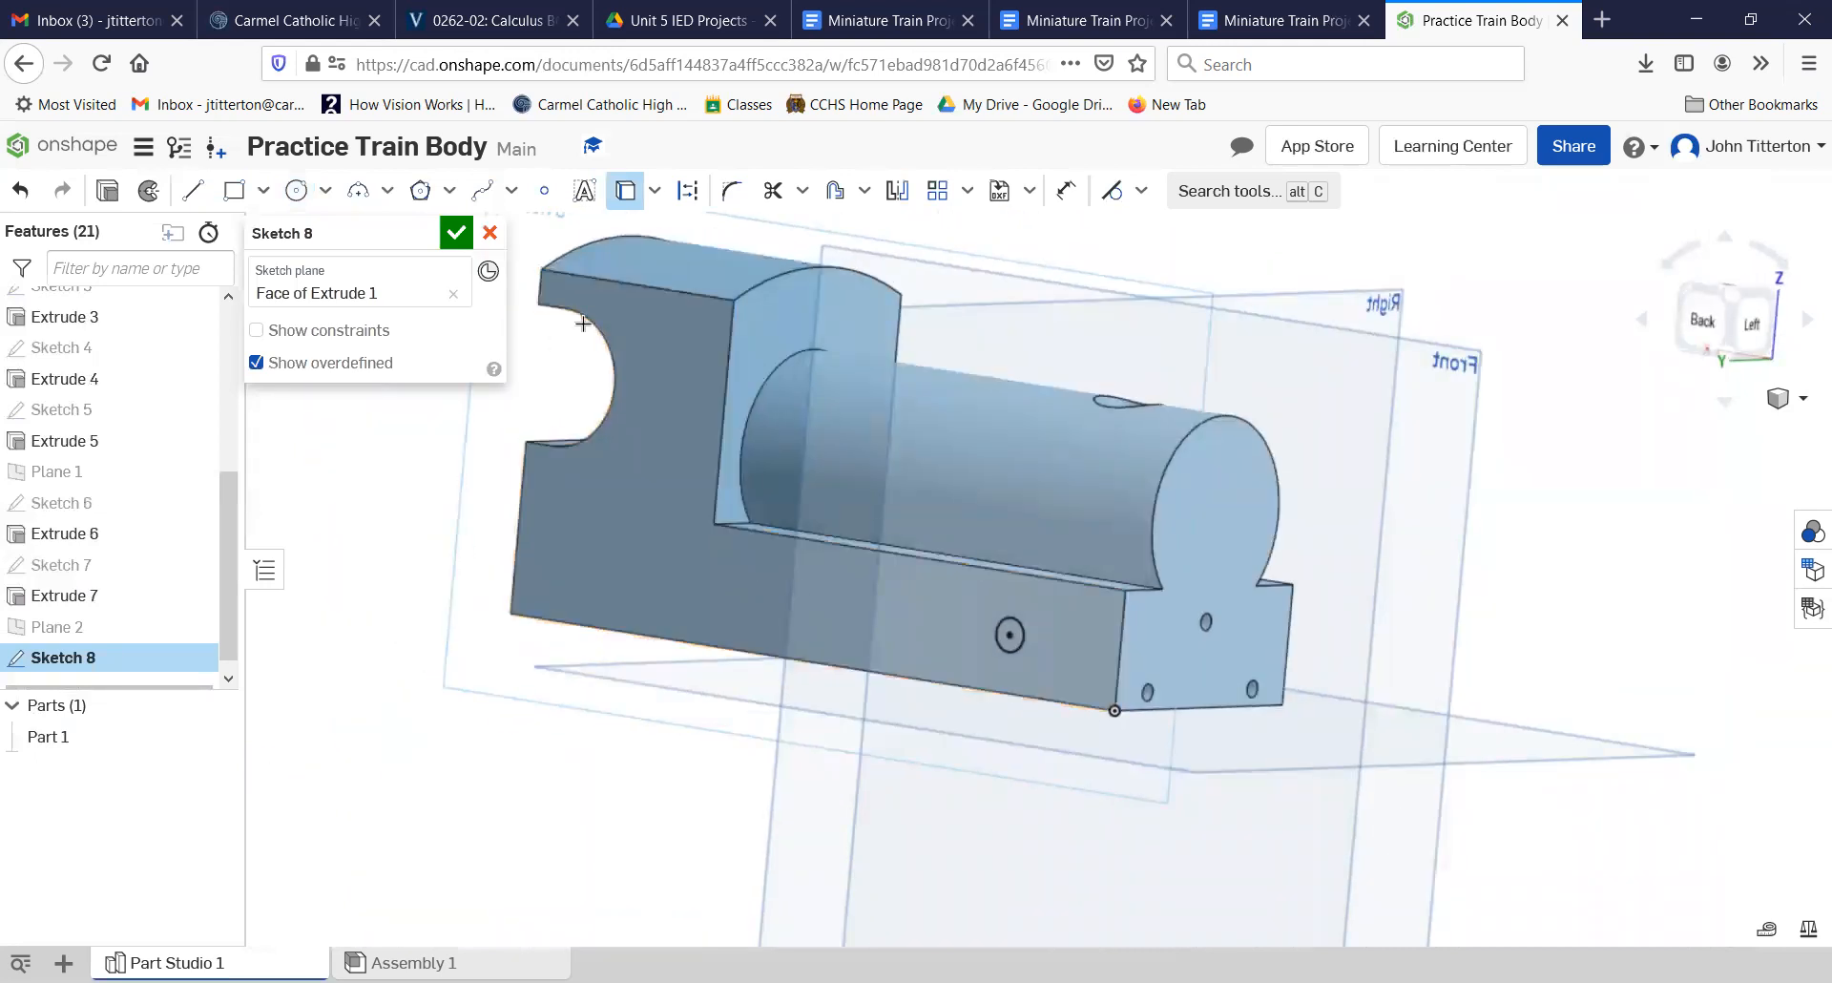
{"action": "mouse_move", "coordinate": [1620, 616]}
{"action": "right_mouse_down"}
{"action": "mouse_move", "coordinate": [1452, 622]}
{"action": "mouse_move", "coordinate": [1287, 578]}
{"action": "right_mouse_up"}
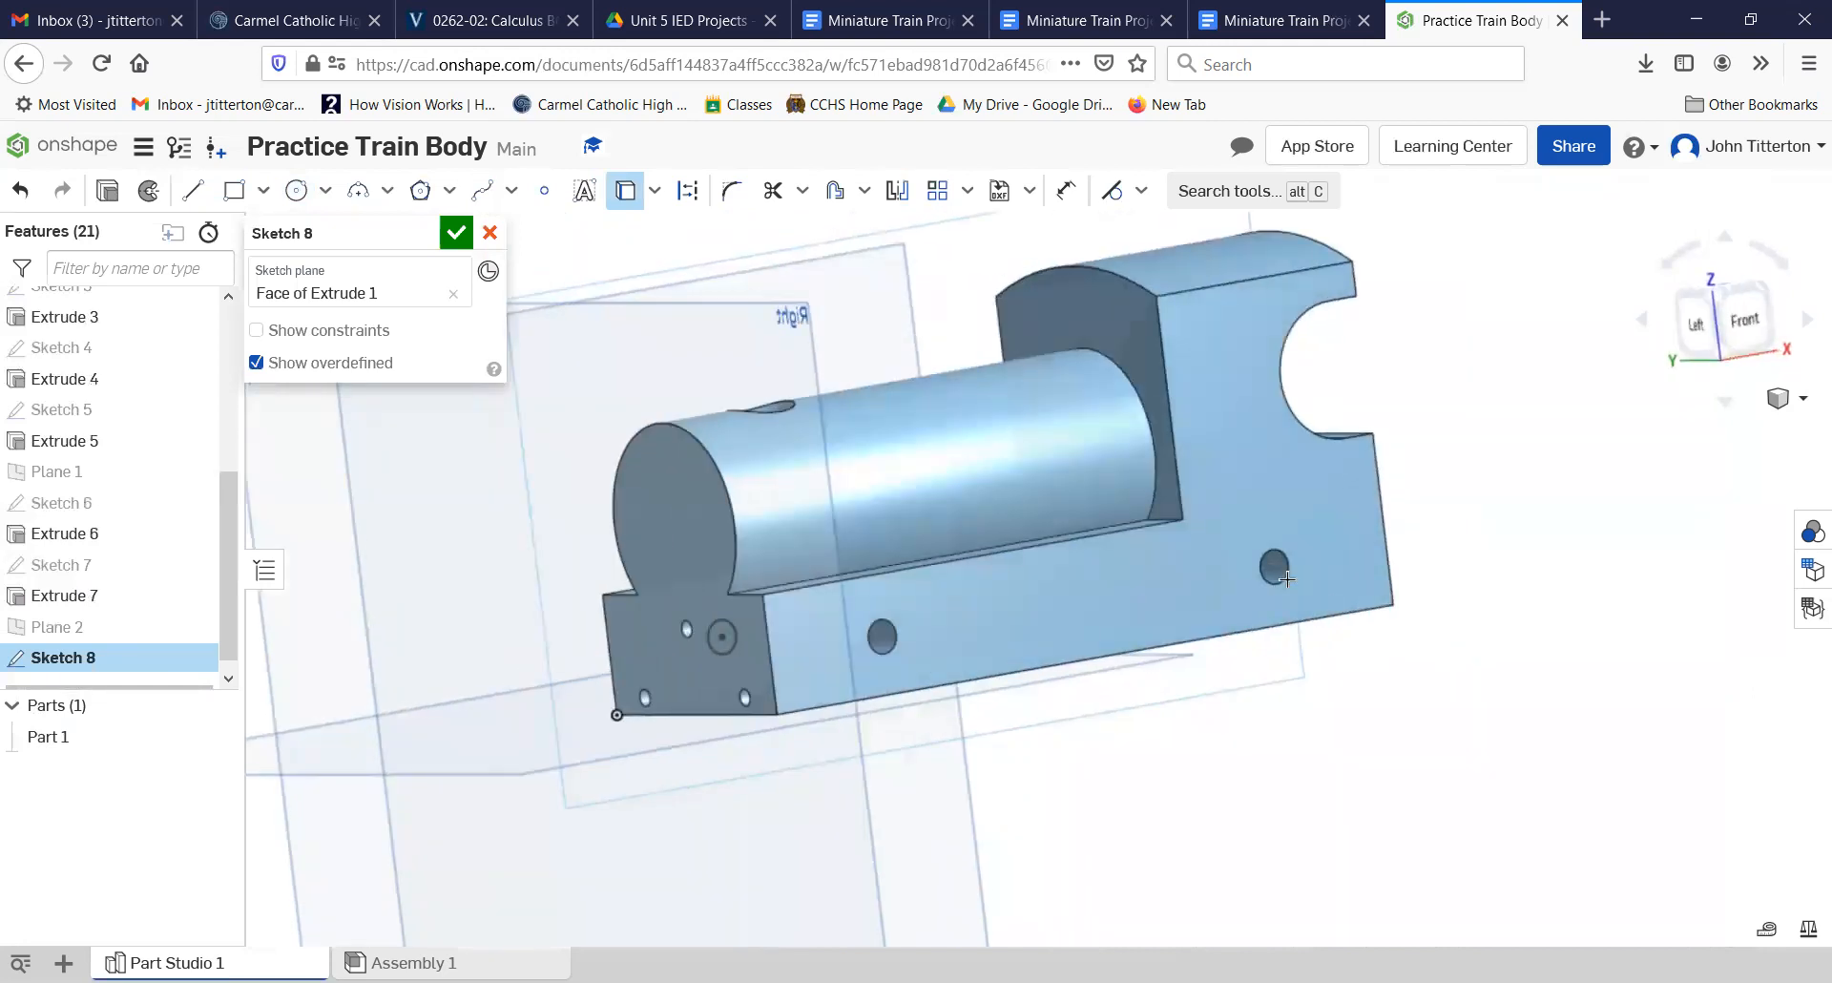
{"action": "mouse_move", "coordinate": [1320, 868]}
{"action": "right_mouse_down"}
{"action": "mouse_move", "coordinate": [1511, 863]}
{"action": "mouse_move", "coordinate": [1485, 826]}
{"action": "right_mouse_up"}
{"action": "left_click", "coordinate": [456, 232]}
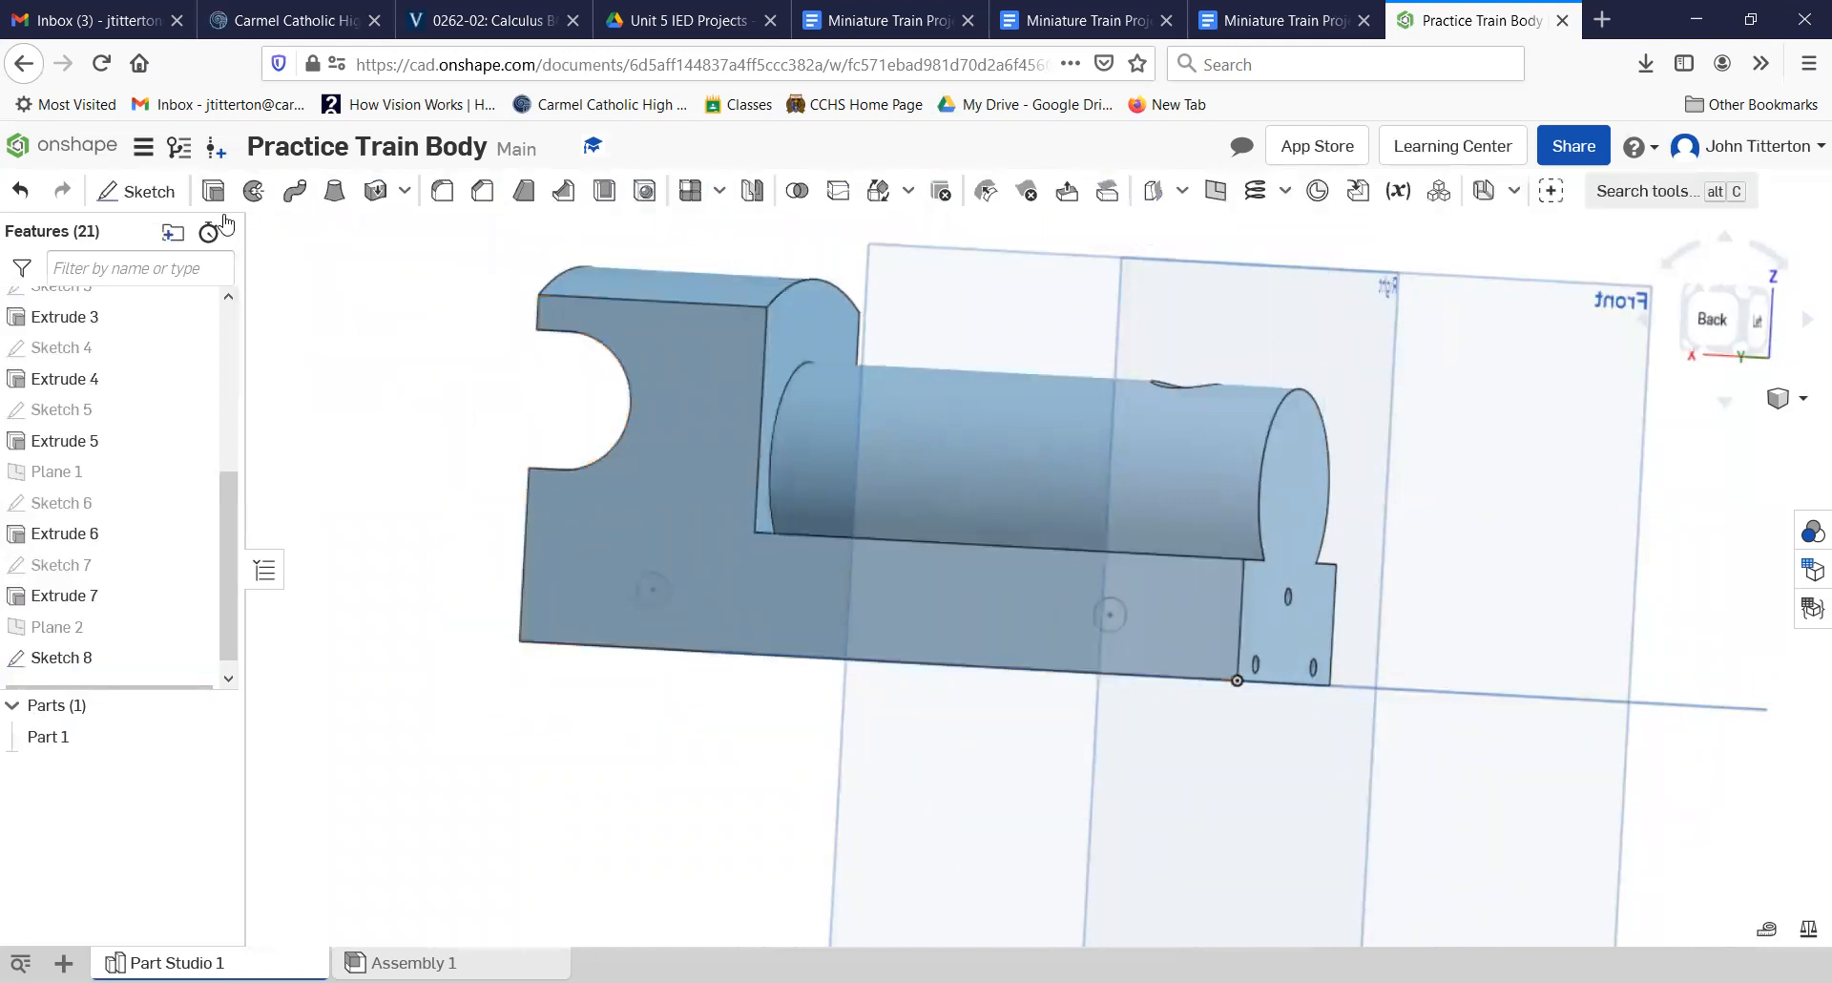
Step: Try to extrude the projected-hole sketch as a blind Remove cut 0.875 in deep, and undo the cut
{"action": "key", "text": "shift+e"}
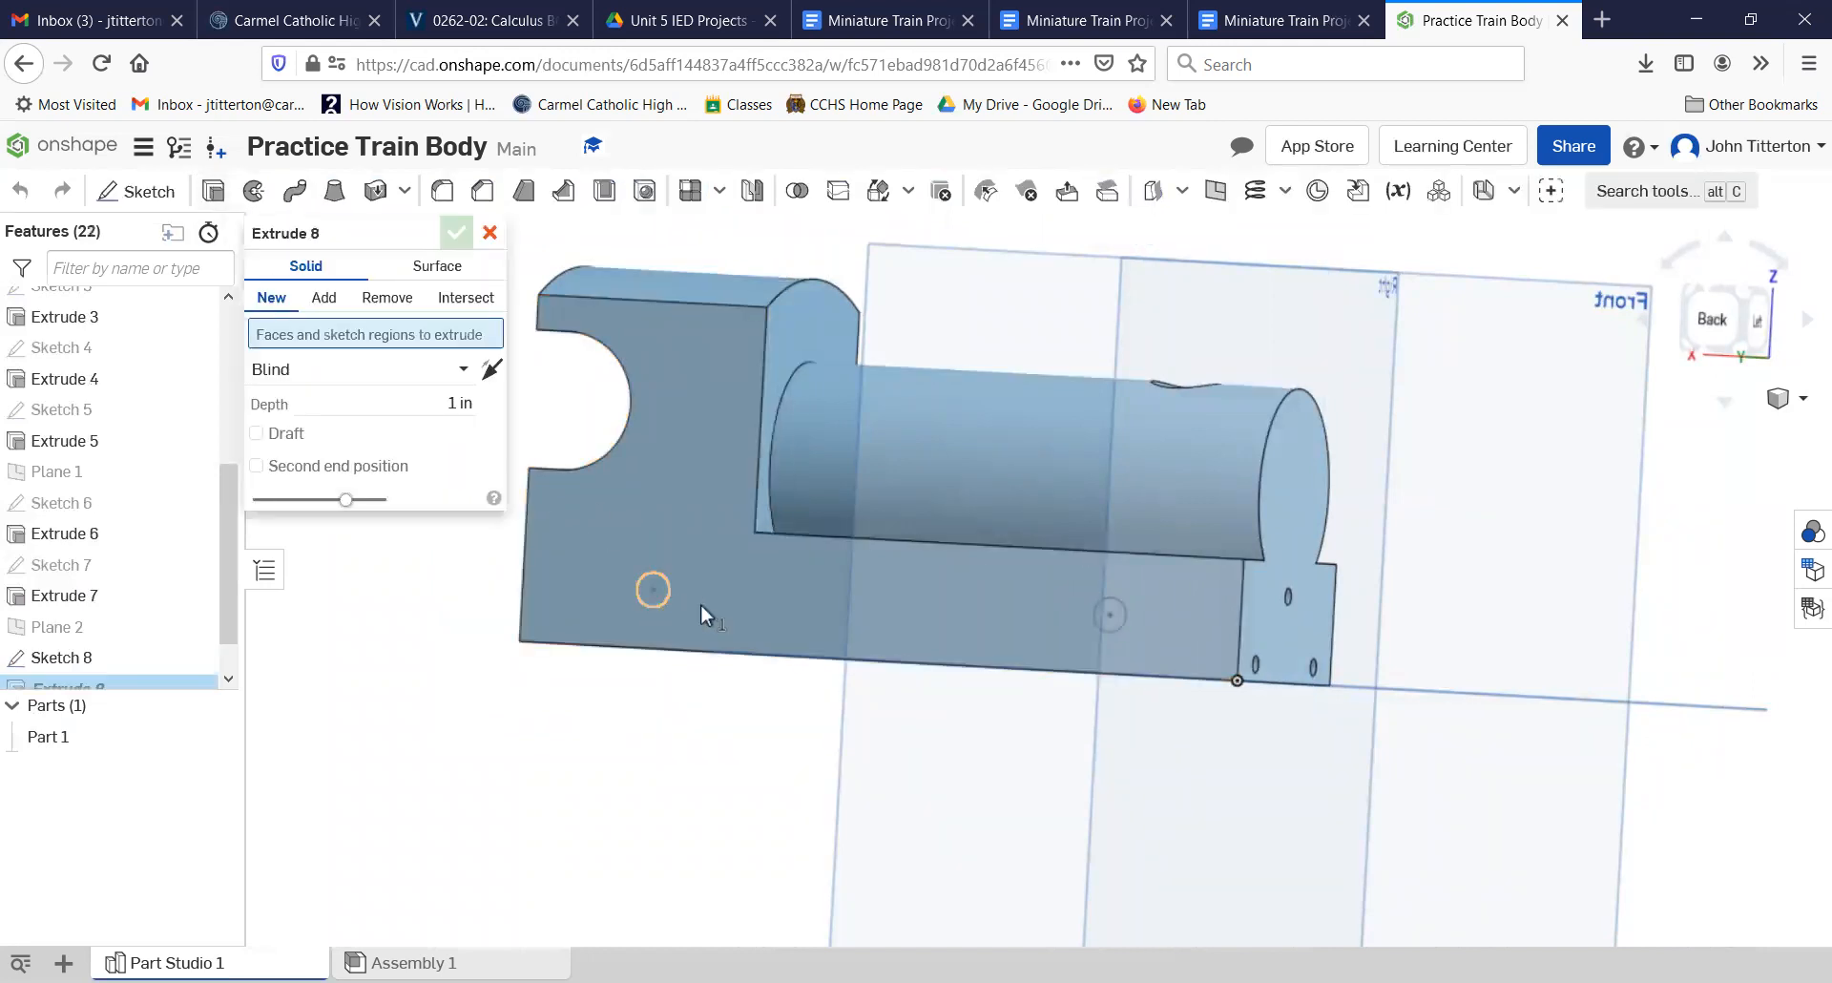
{"action": "left_click", "coordinate": [700, 605]}
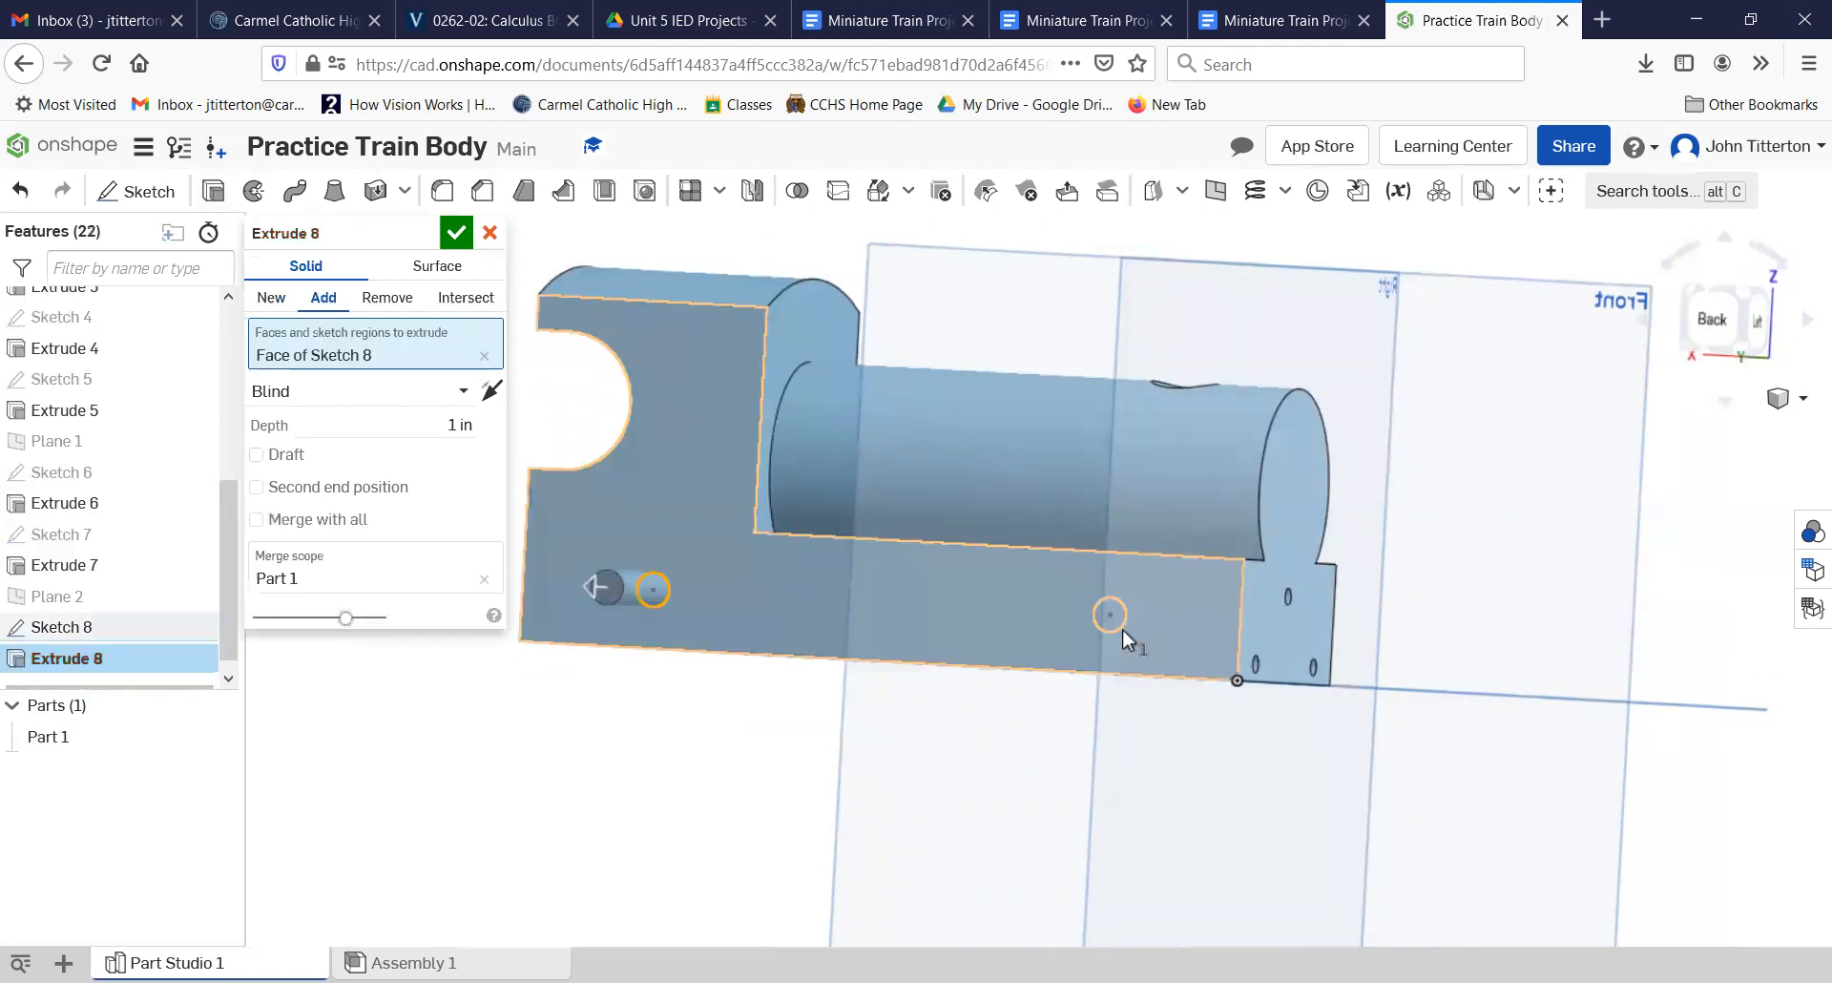
{"action": "left_click", "coordinate": [1078, 609]}
{"action": "left_click", "coordinate": [387, 297]}
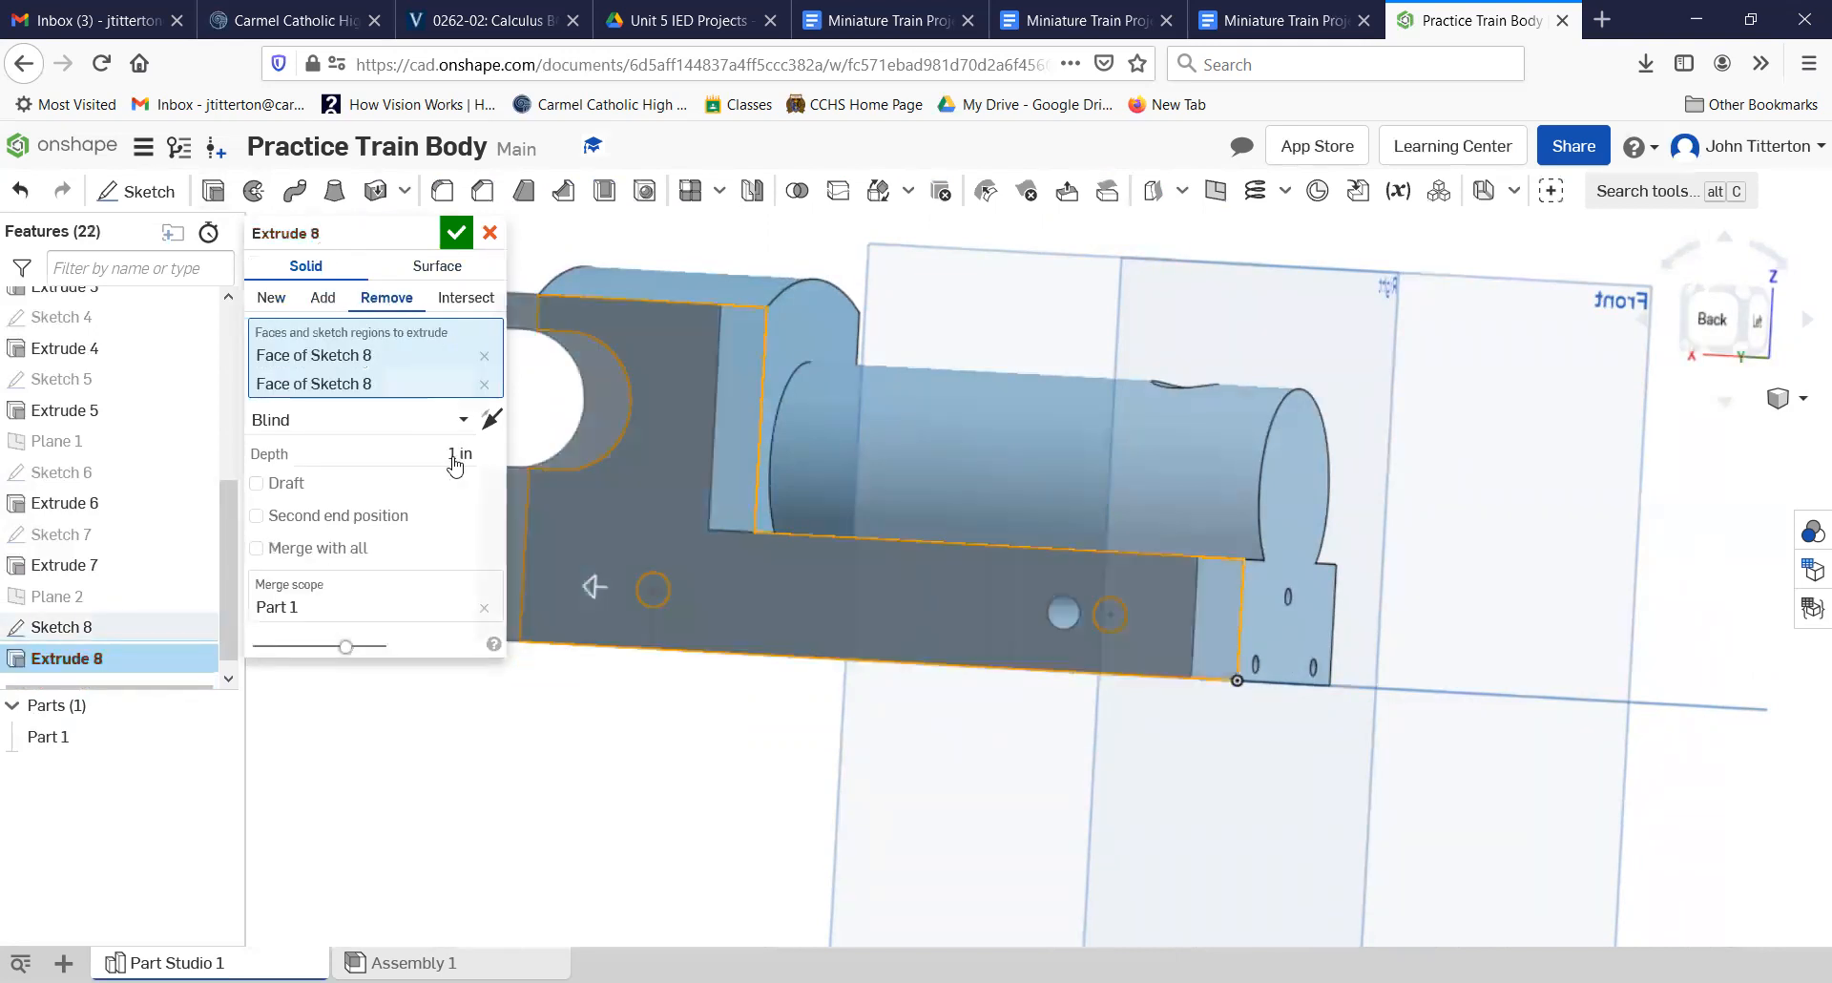
{"action": "left_click_drag", "start_coordinate": [452, 458], "coordinate": [580, 474]}
{"action": "type", "text": ".875"}
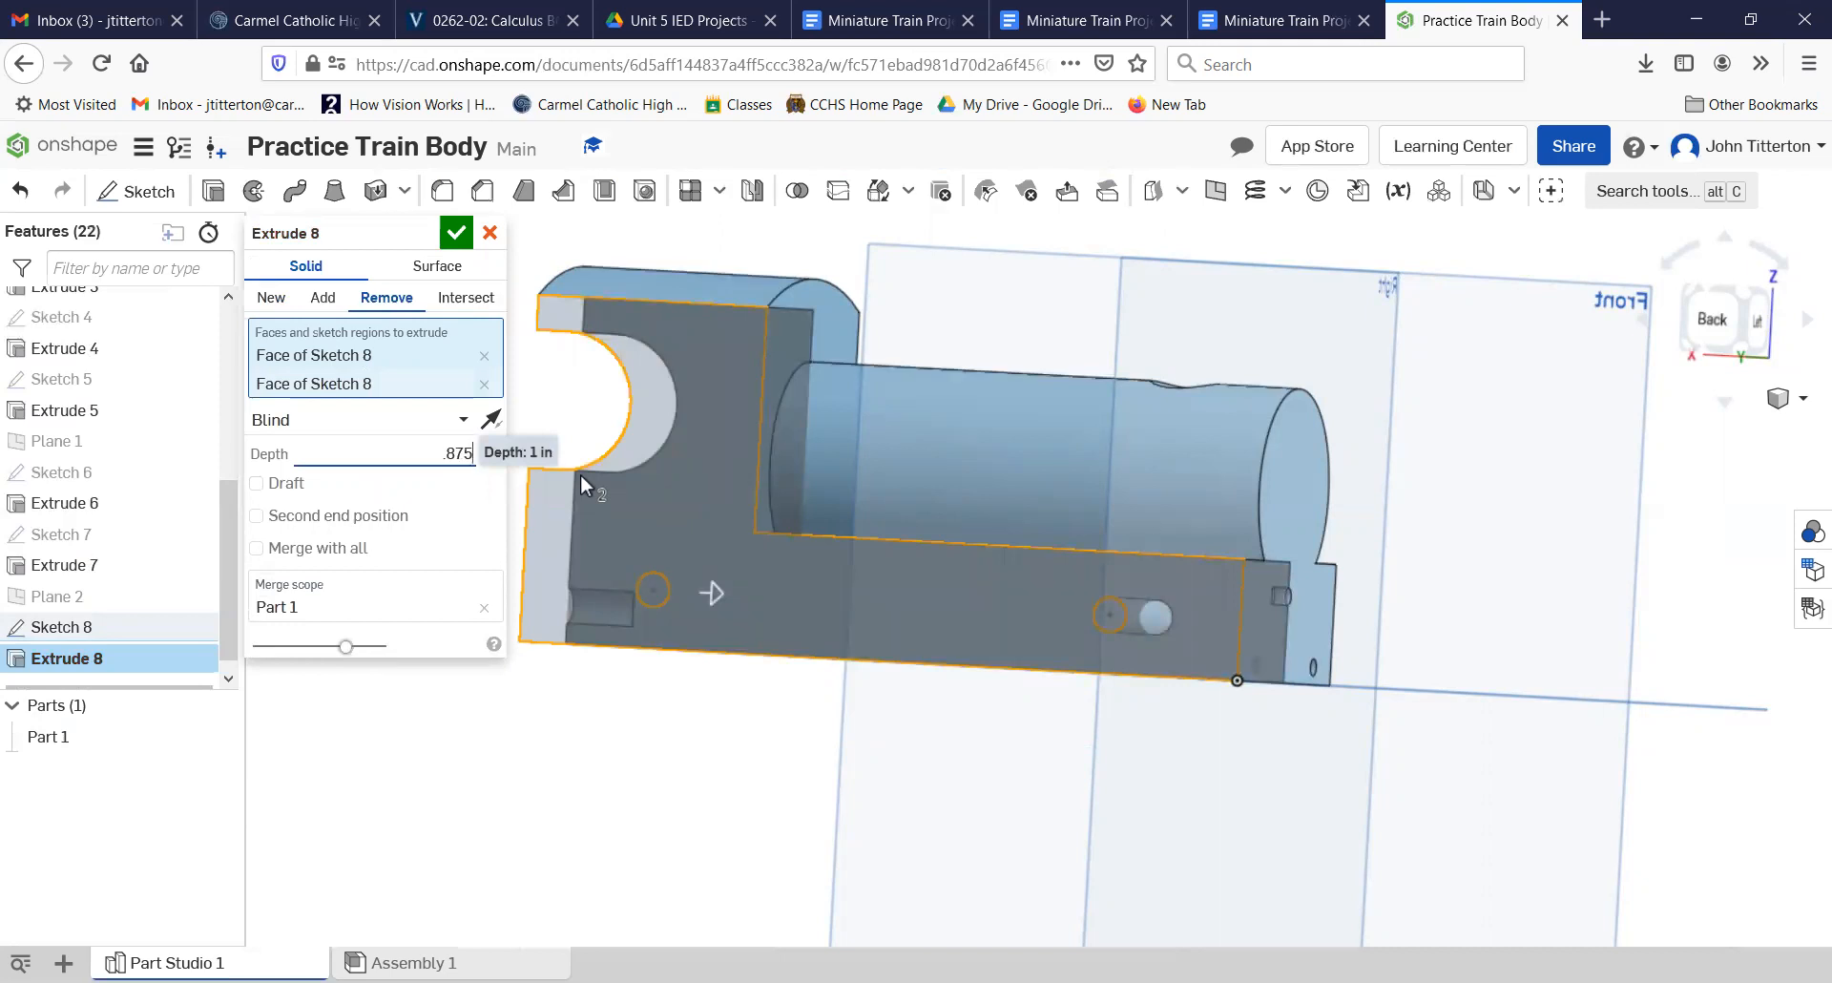
{"action": "key", "text": "Return"}
{"action": "left_click", "coordinate": [456, 232]}
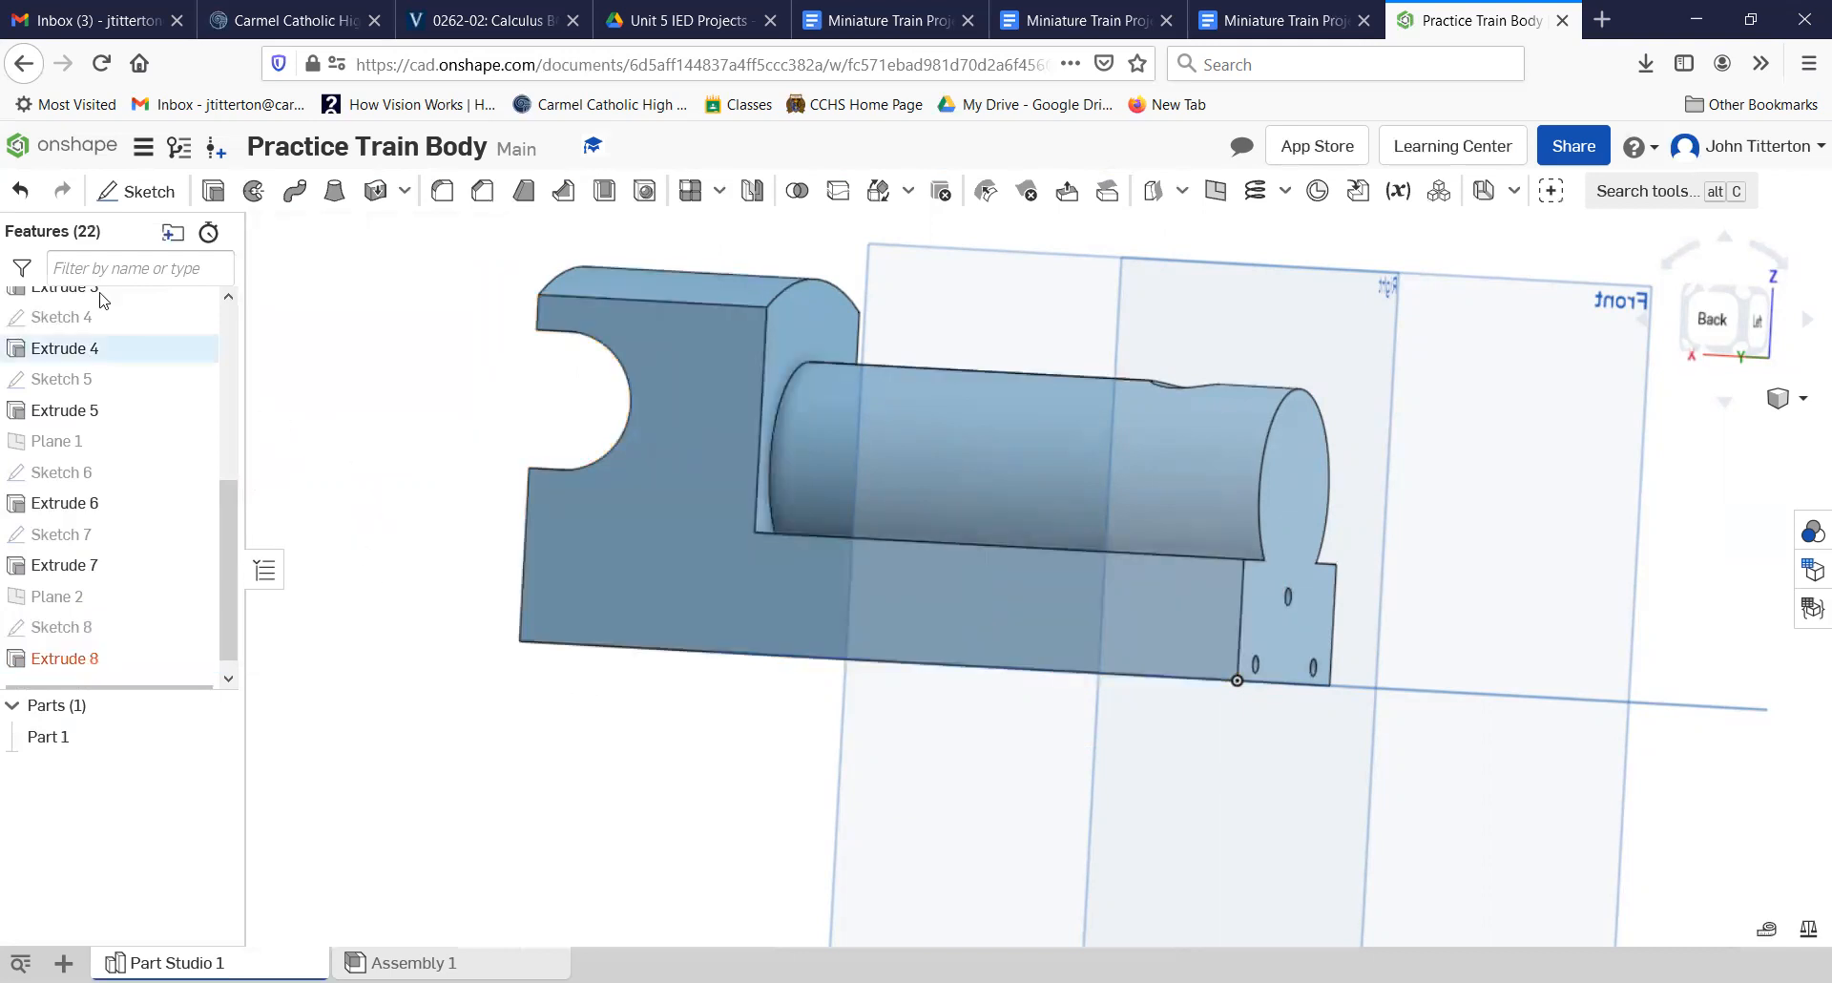
{"action": "left_click", "coordinate": [20, 190]}
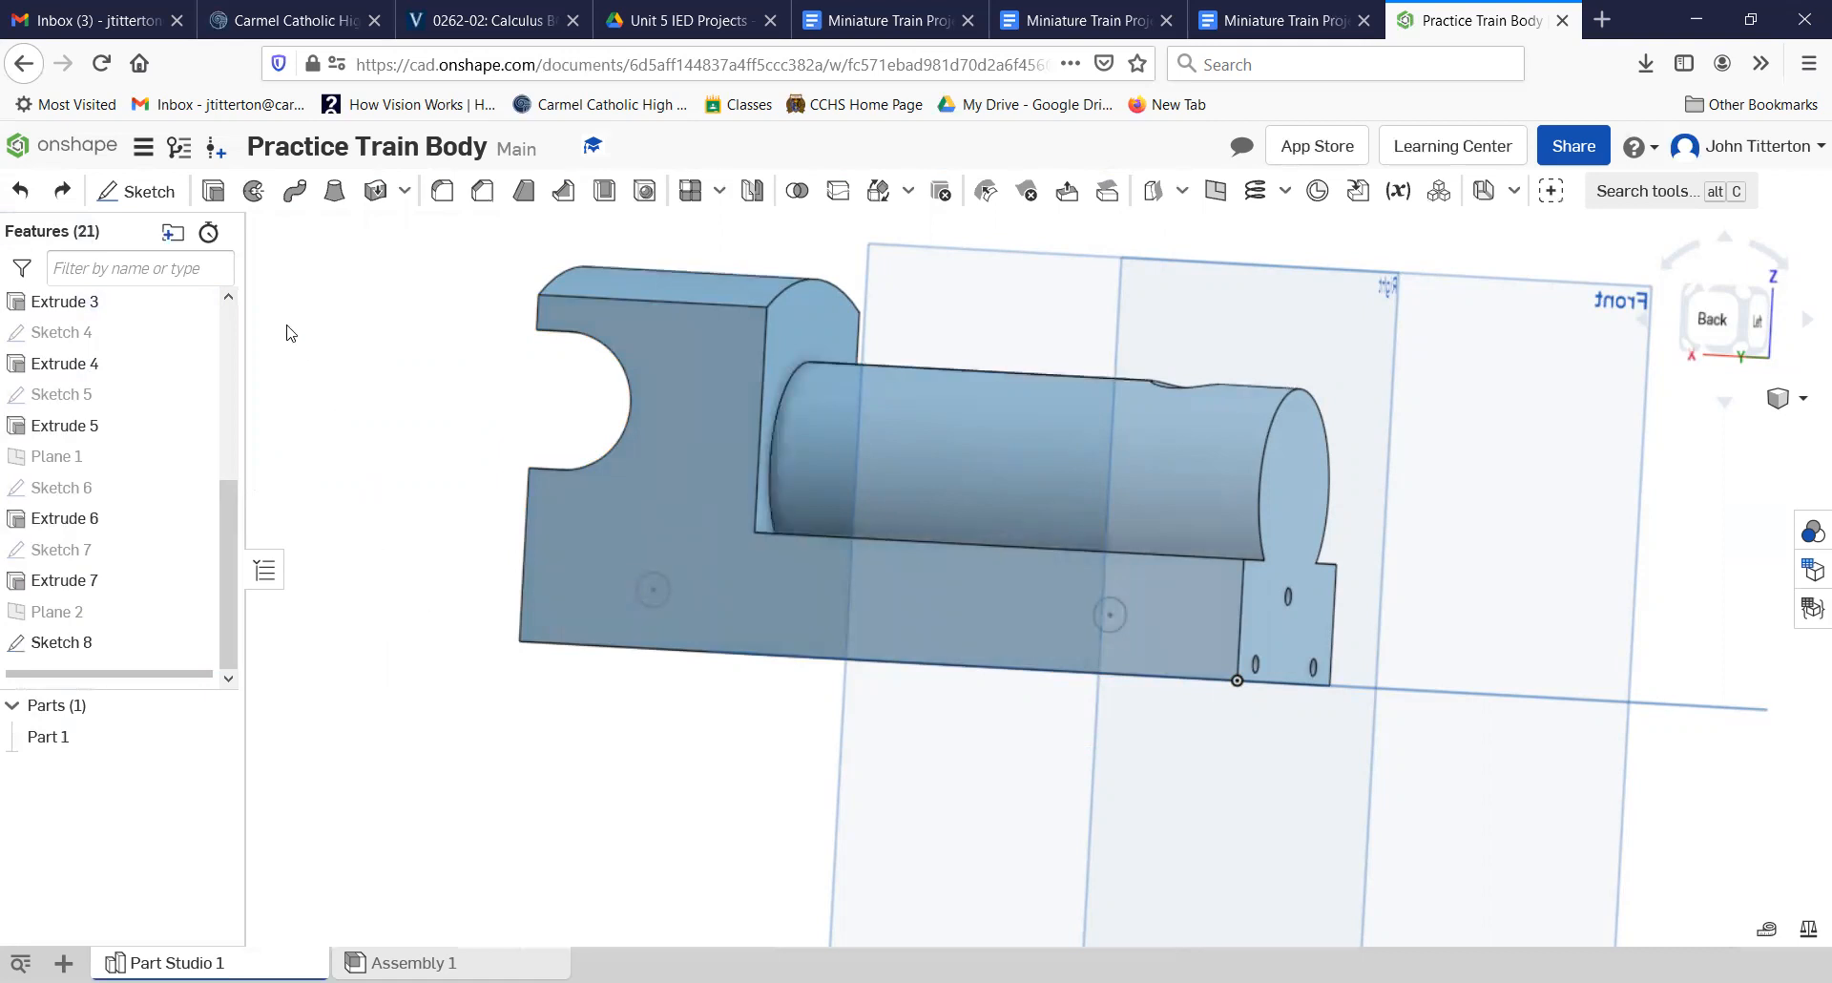
{"action": "left_click", "coordinate": [651, 599]}
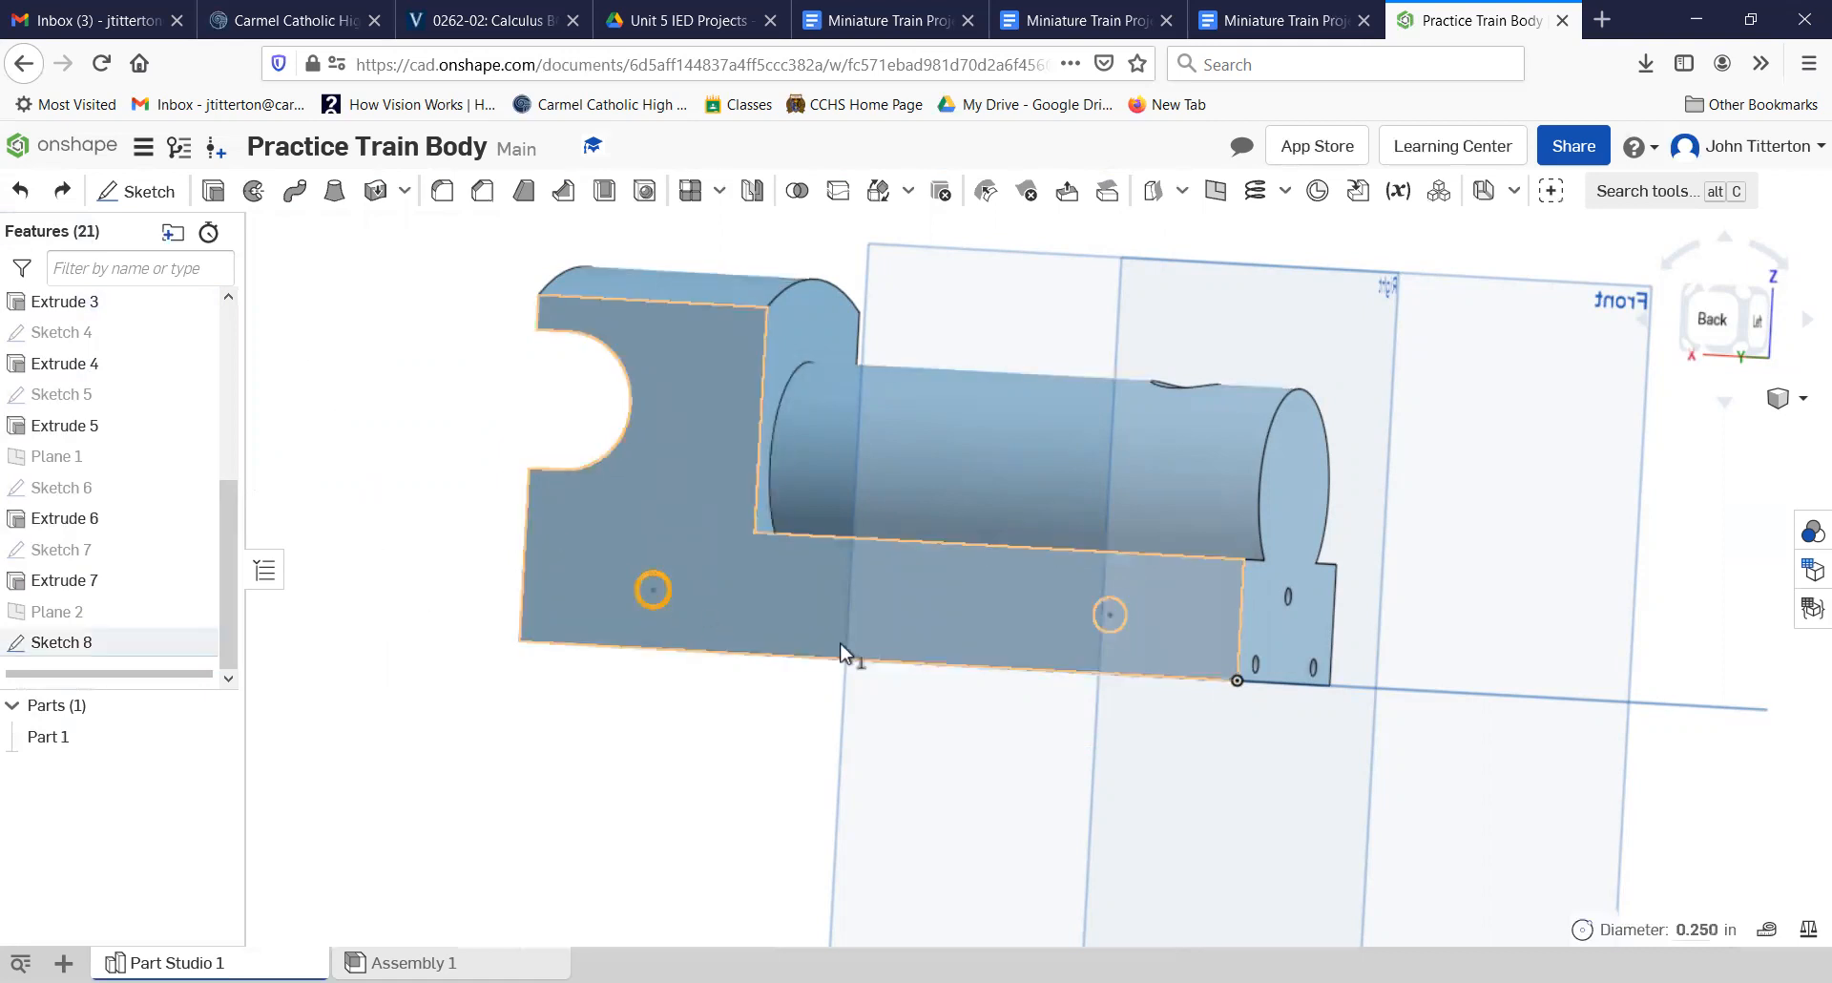
{"action": "left_click", "coordinate": [1110, 619]}
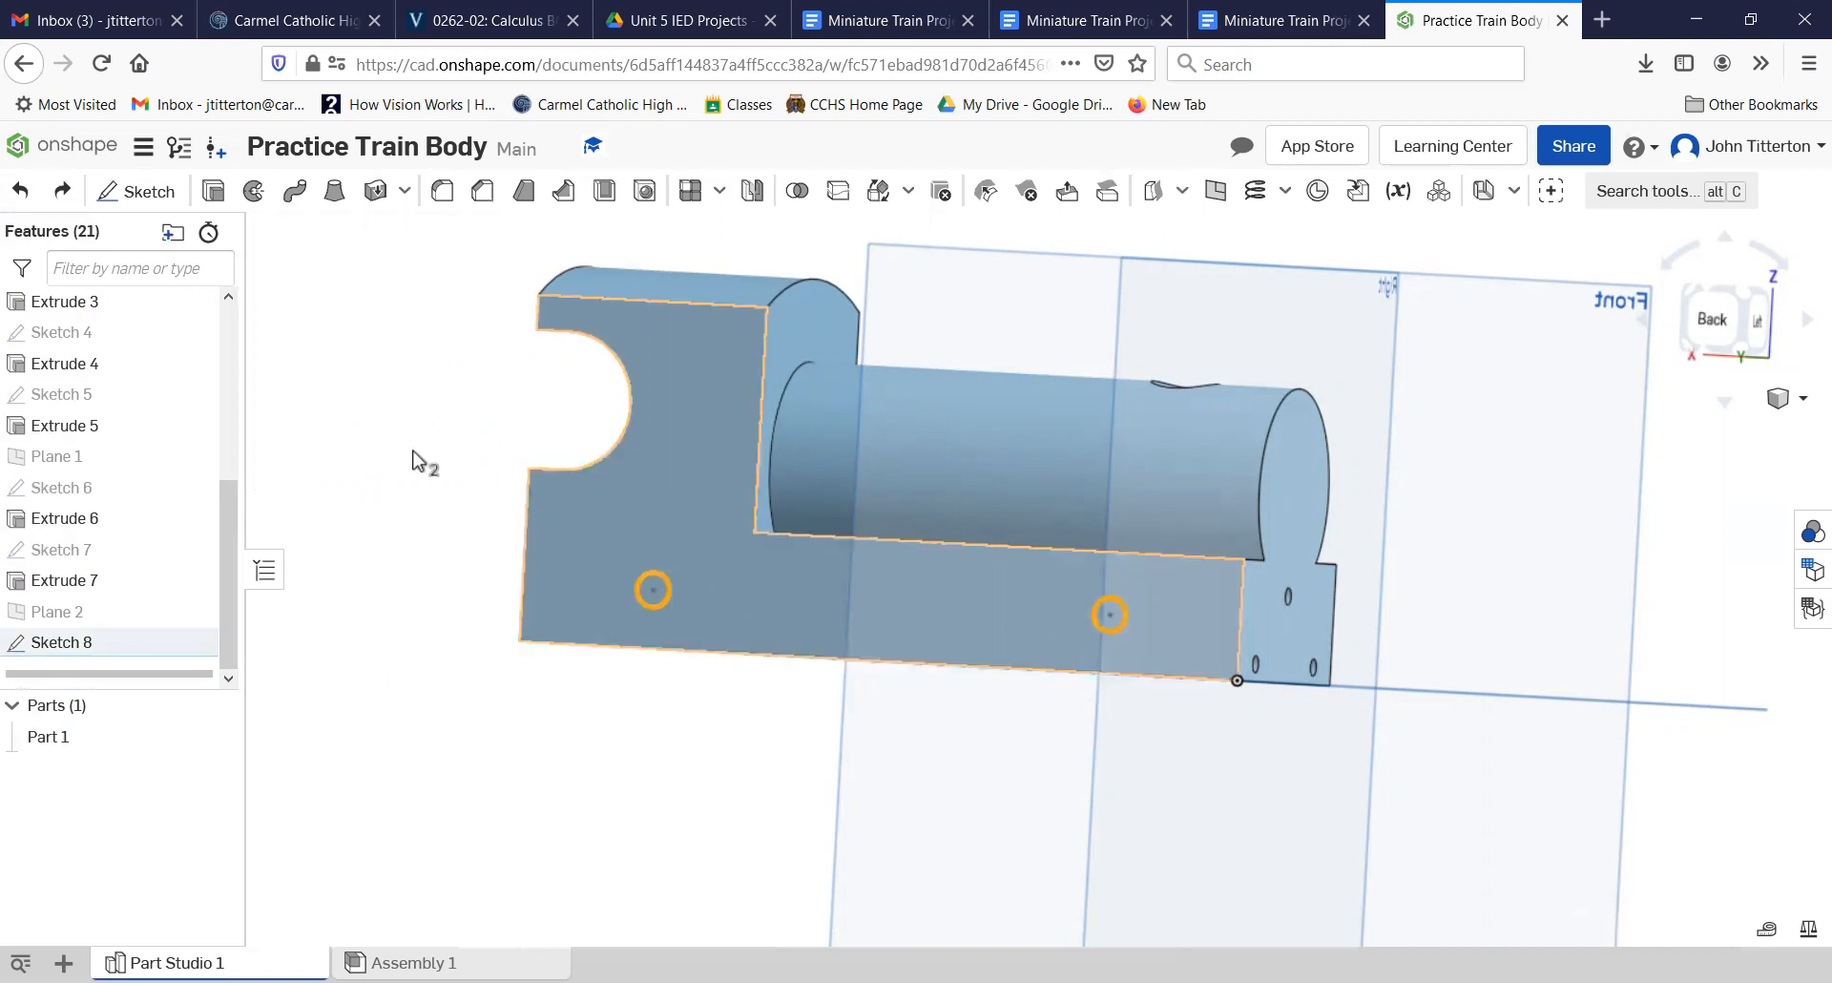
{"action": "left_click", "coordinate": [213, 190]}
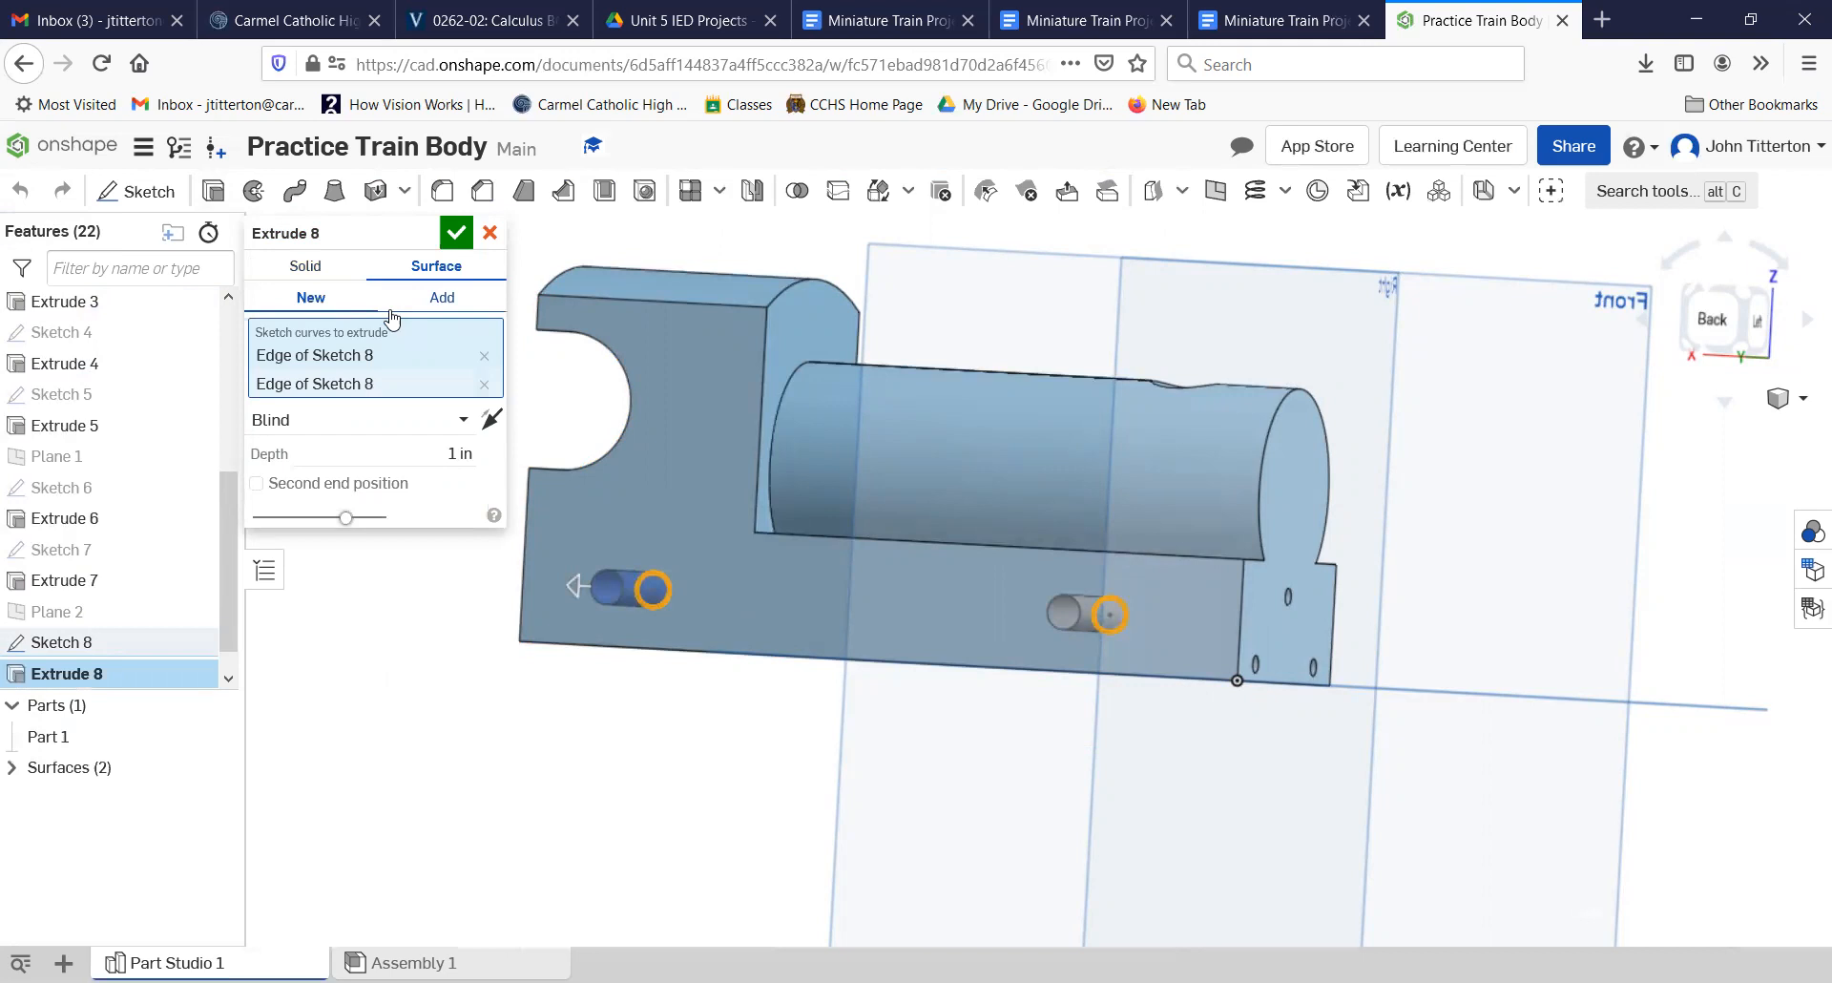
{"action": "left_click", "coordinate": [489, 233]}
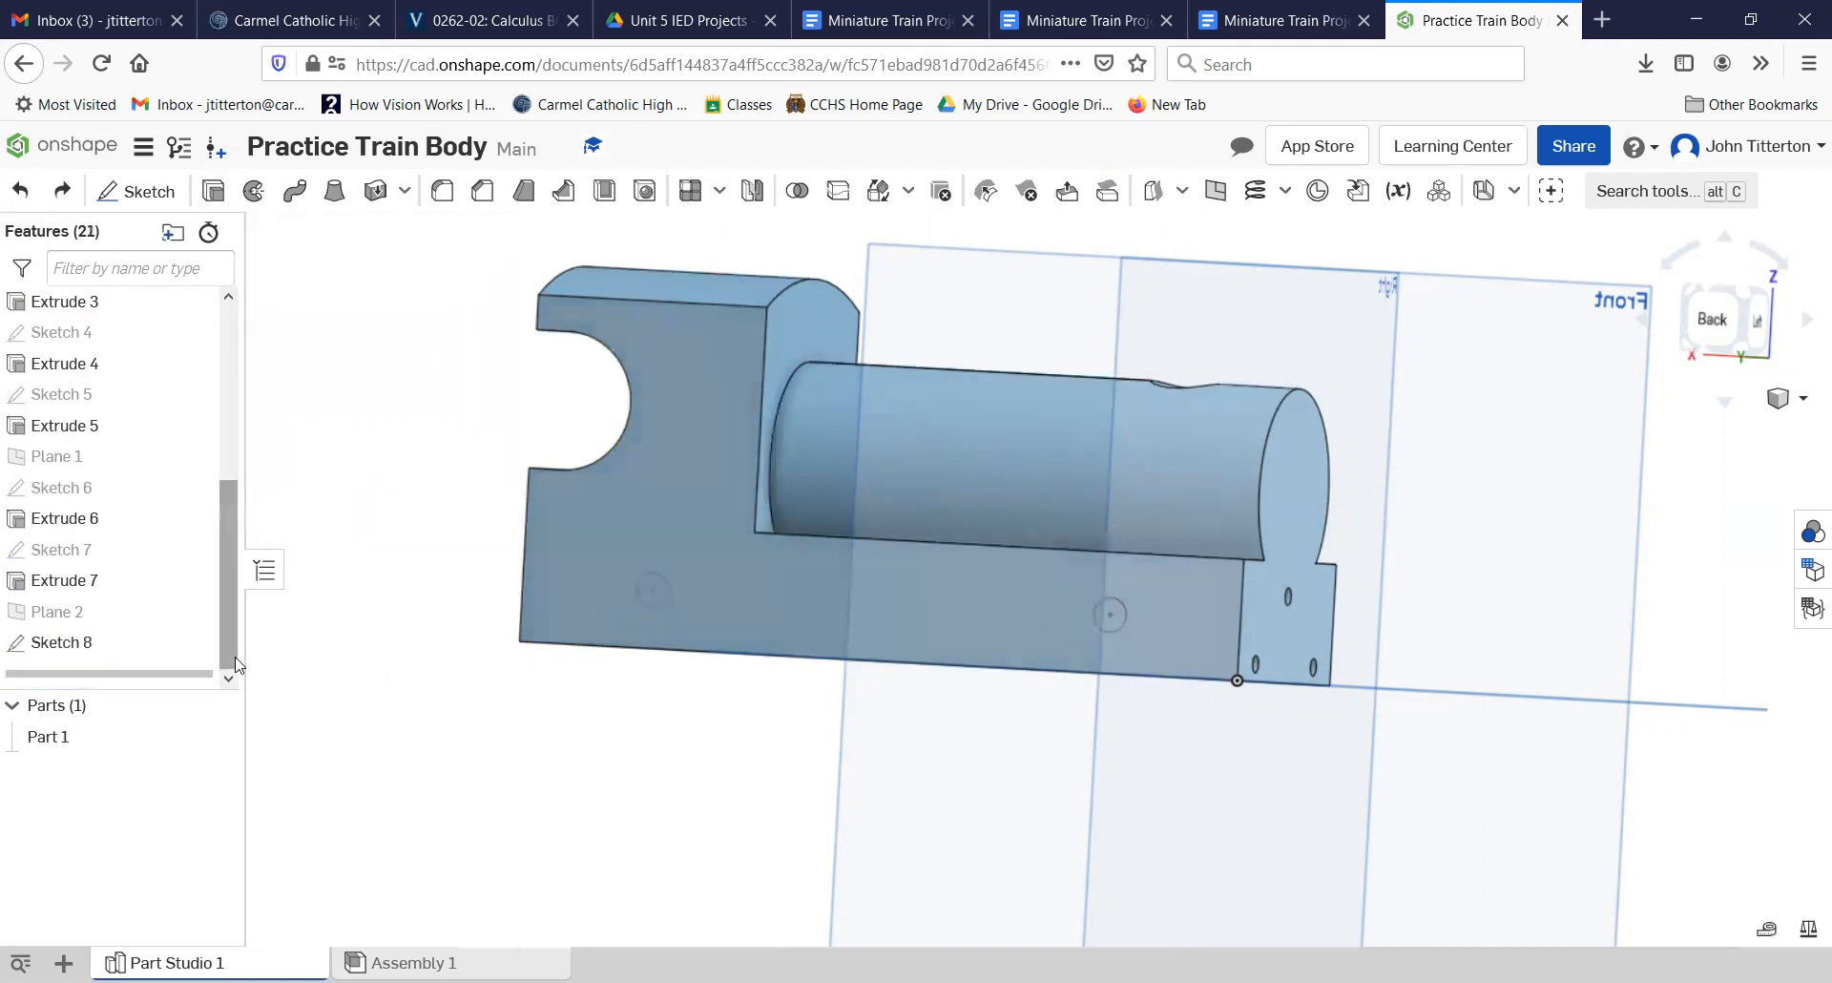
Step: Reopen the projected-hole sketch and draw a 0.25 in diameter circle centered on the projected circle below the cab
{"action": "right_click_drag", "start_coordinate": [511, 803], "coordinate": [523, 807]}
{"action": "double_click", "coordinate": [49, 641]}
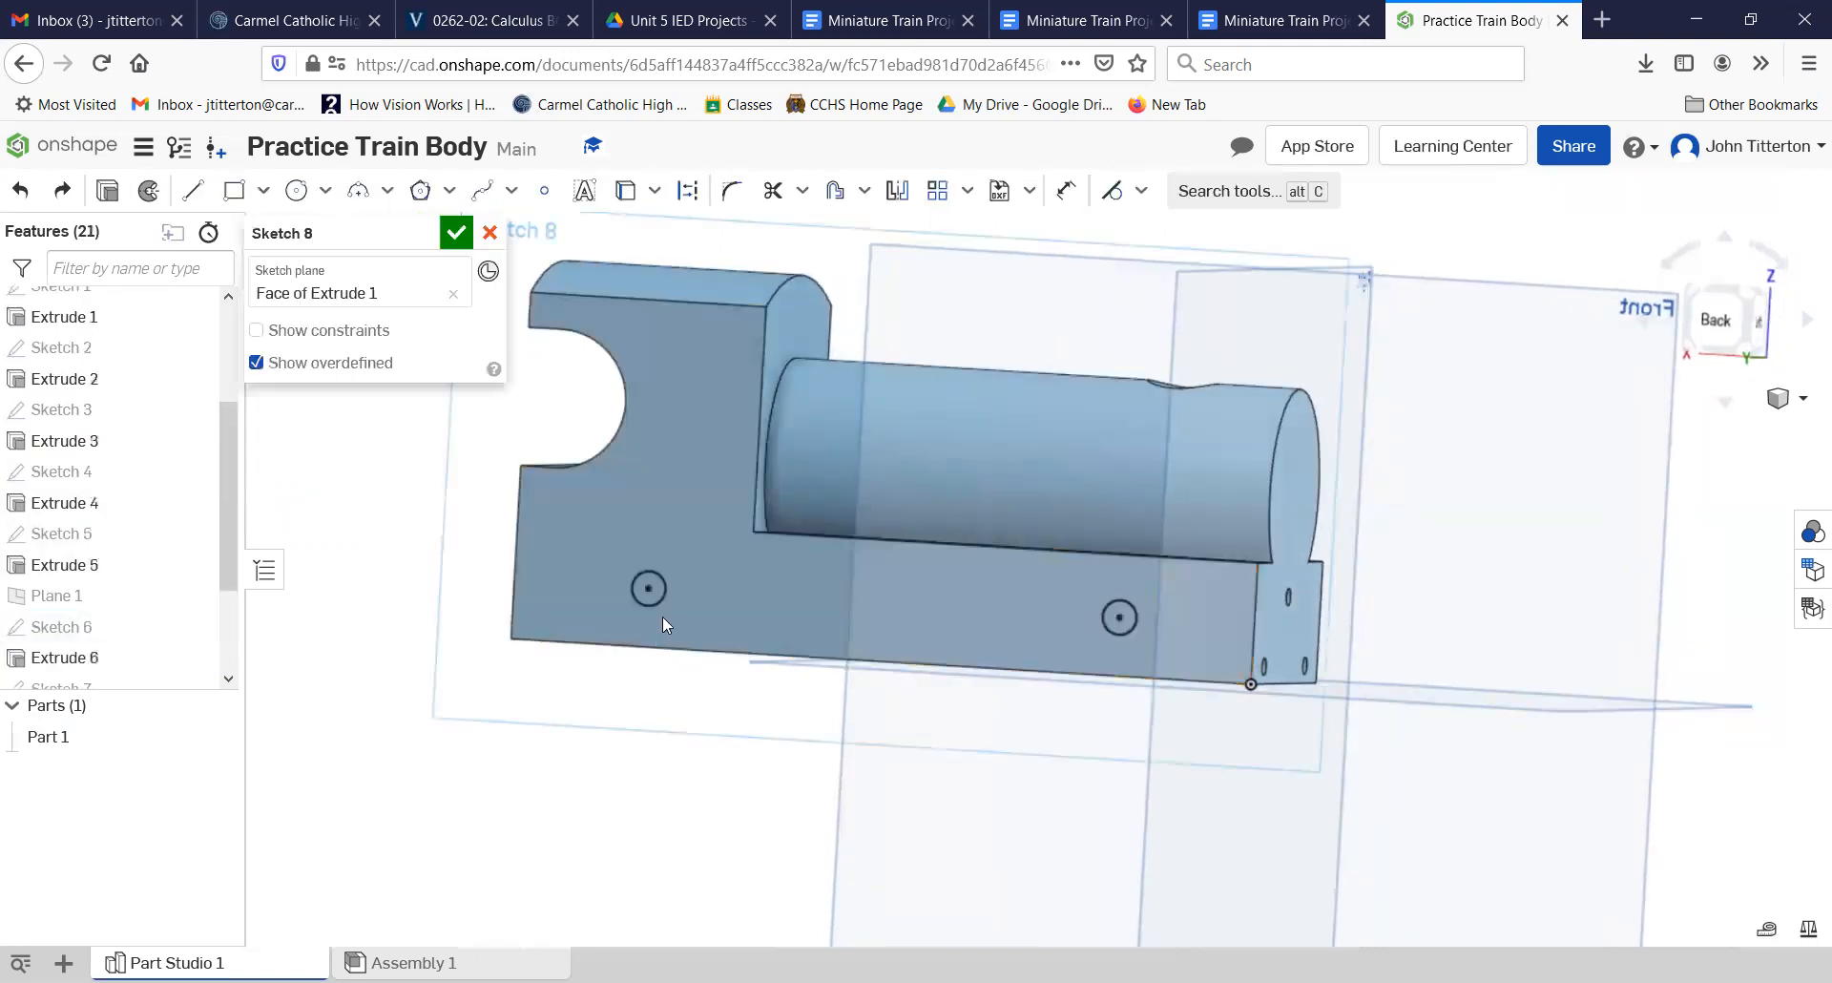
{"action": "scroll", "coordinate": [672, 603], "scroll_direction": "up", "scroll_amount": 5}
{"action": "scroll", "coordinate": [671, 597], "scroll_direction": "up", "scroll_amount": 3}
{"action": "left_click", "coordinate": [295, 190]}
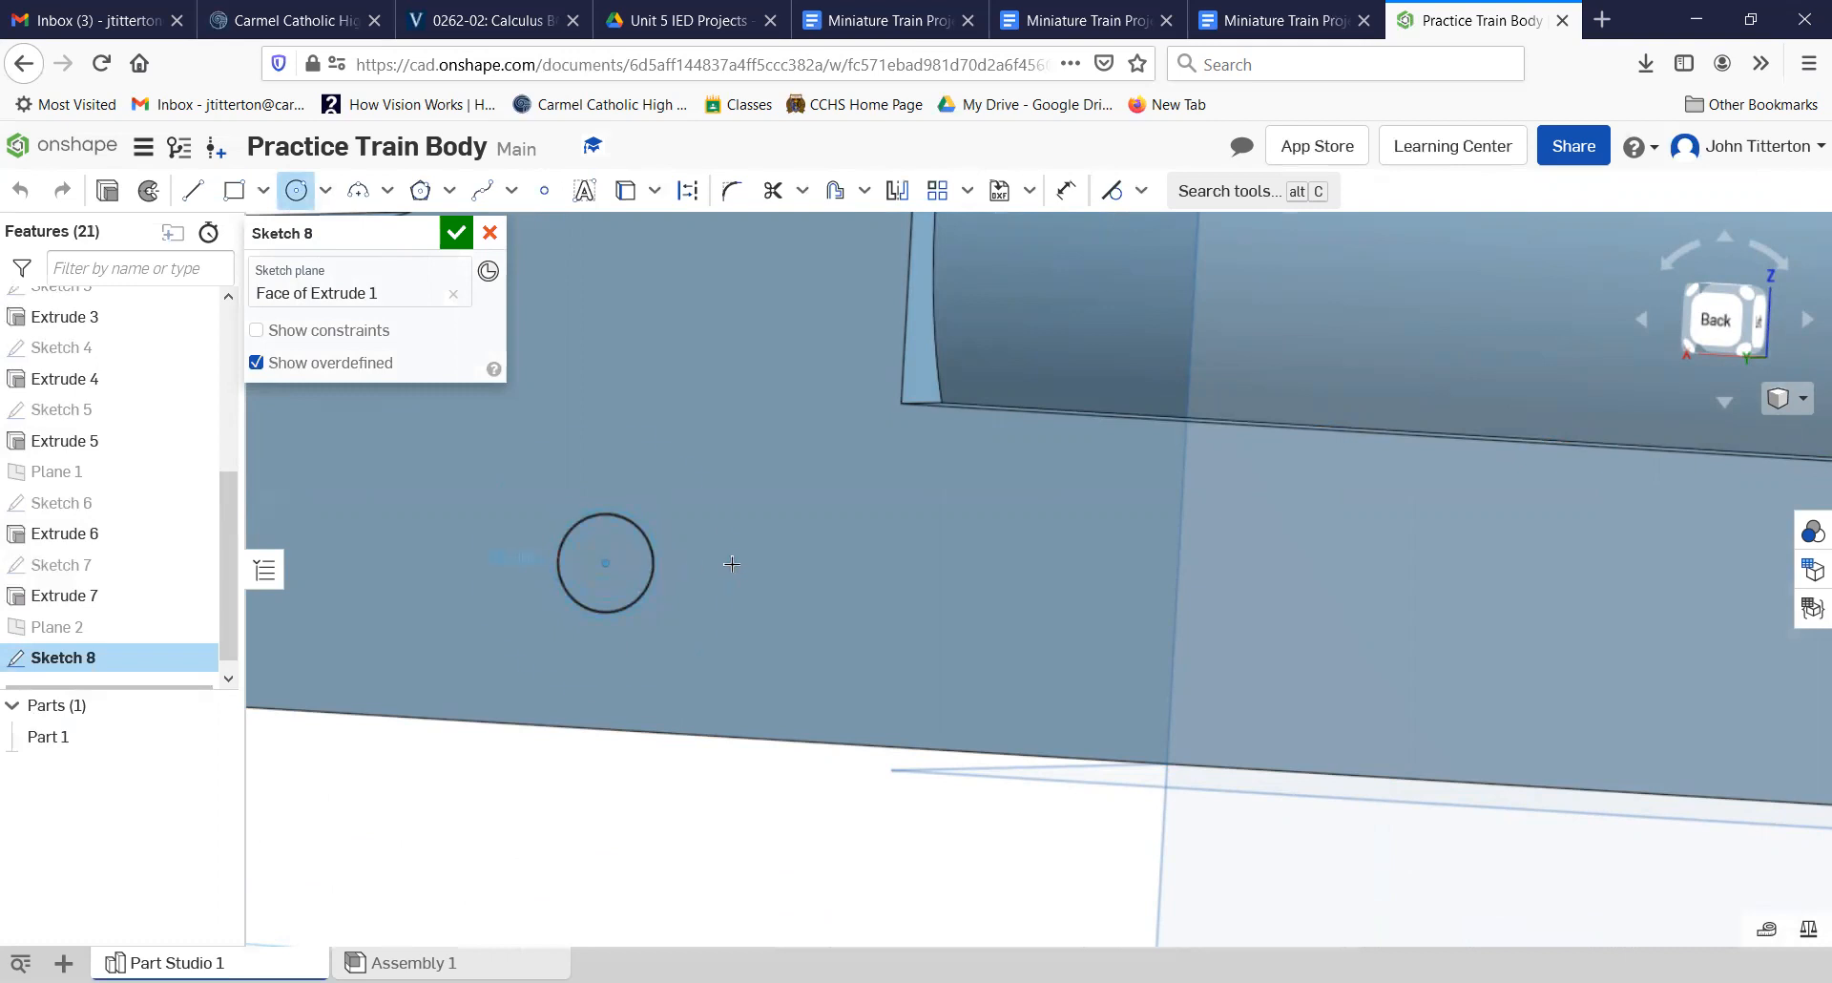
{"action": "left_click_drag", "start_coordinate": [605, 563], "coordinate": [732, 564]}
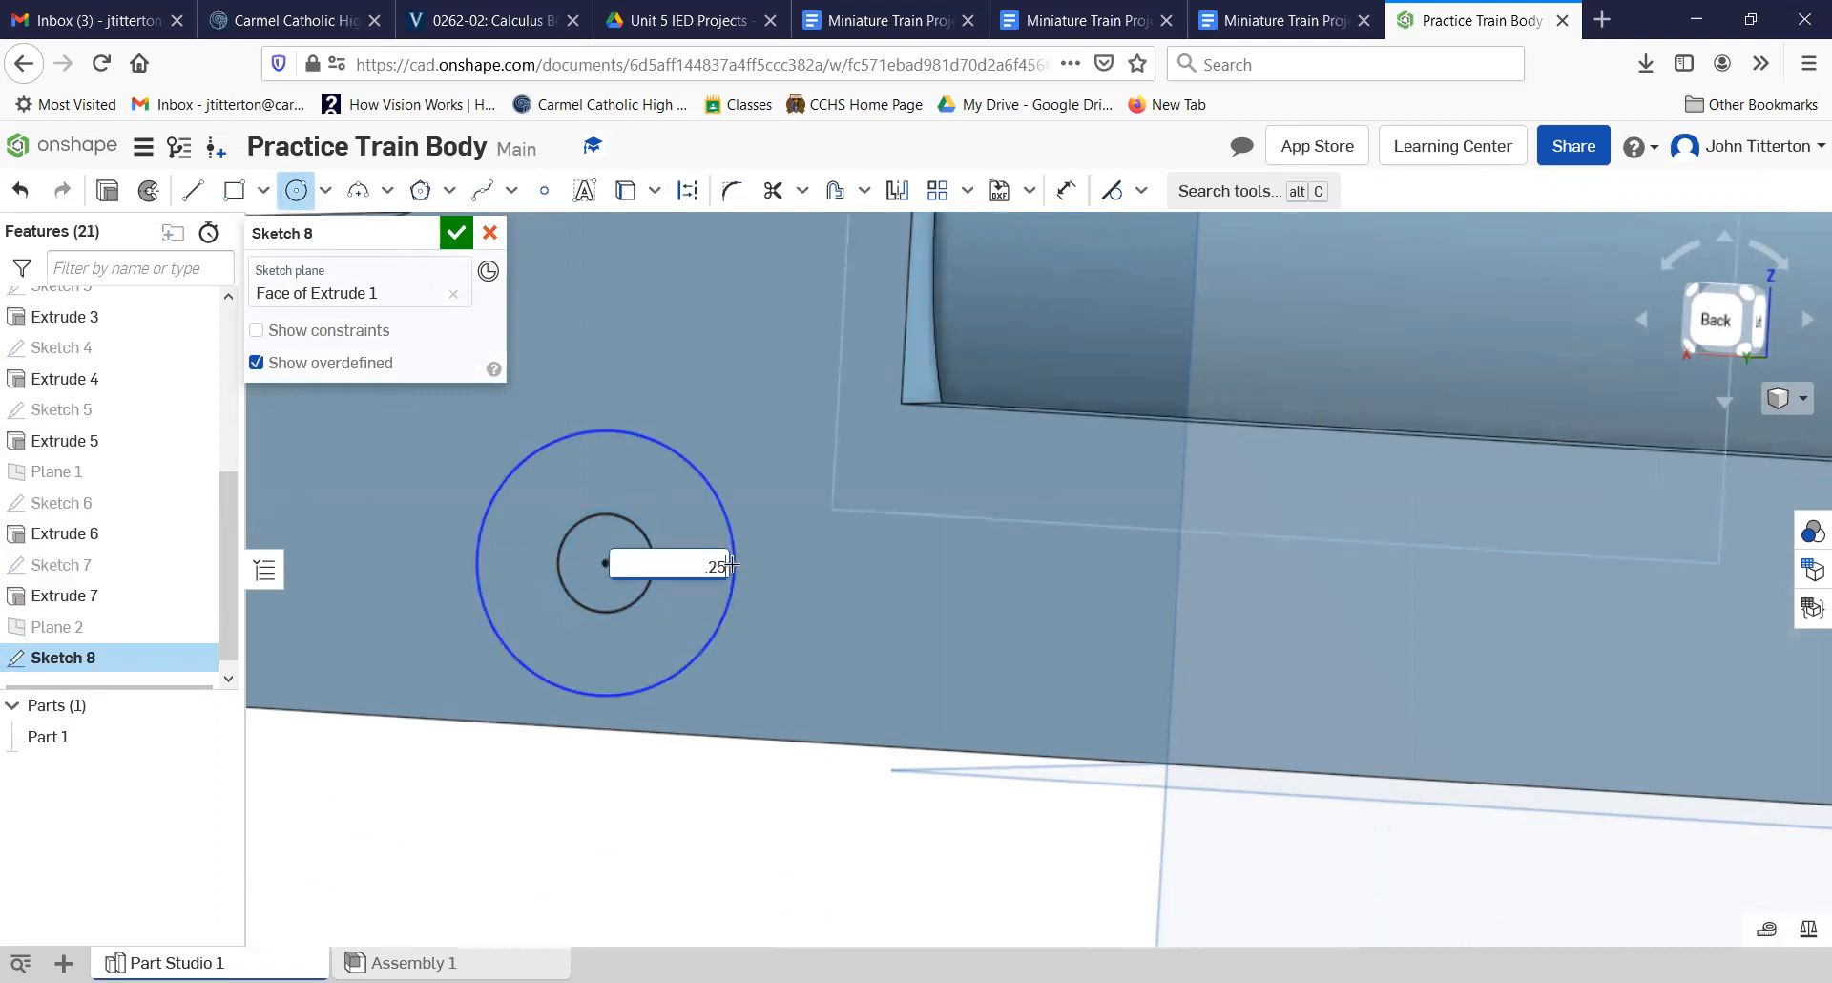
{"action": "type", "text": ".25"}
{"action": "key", "text": "Return"}
{"action": "scroll", "coordinate": [866, 679], "scroll_direction": "down", "scroll_amount": 3}
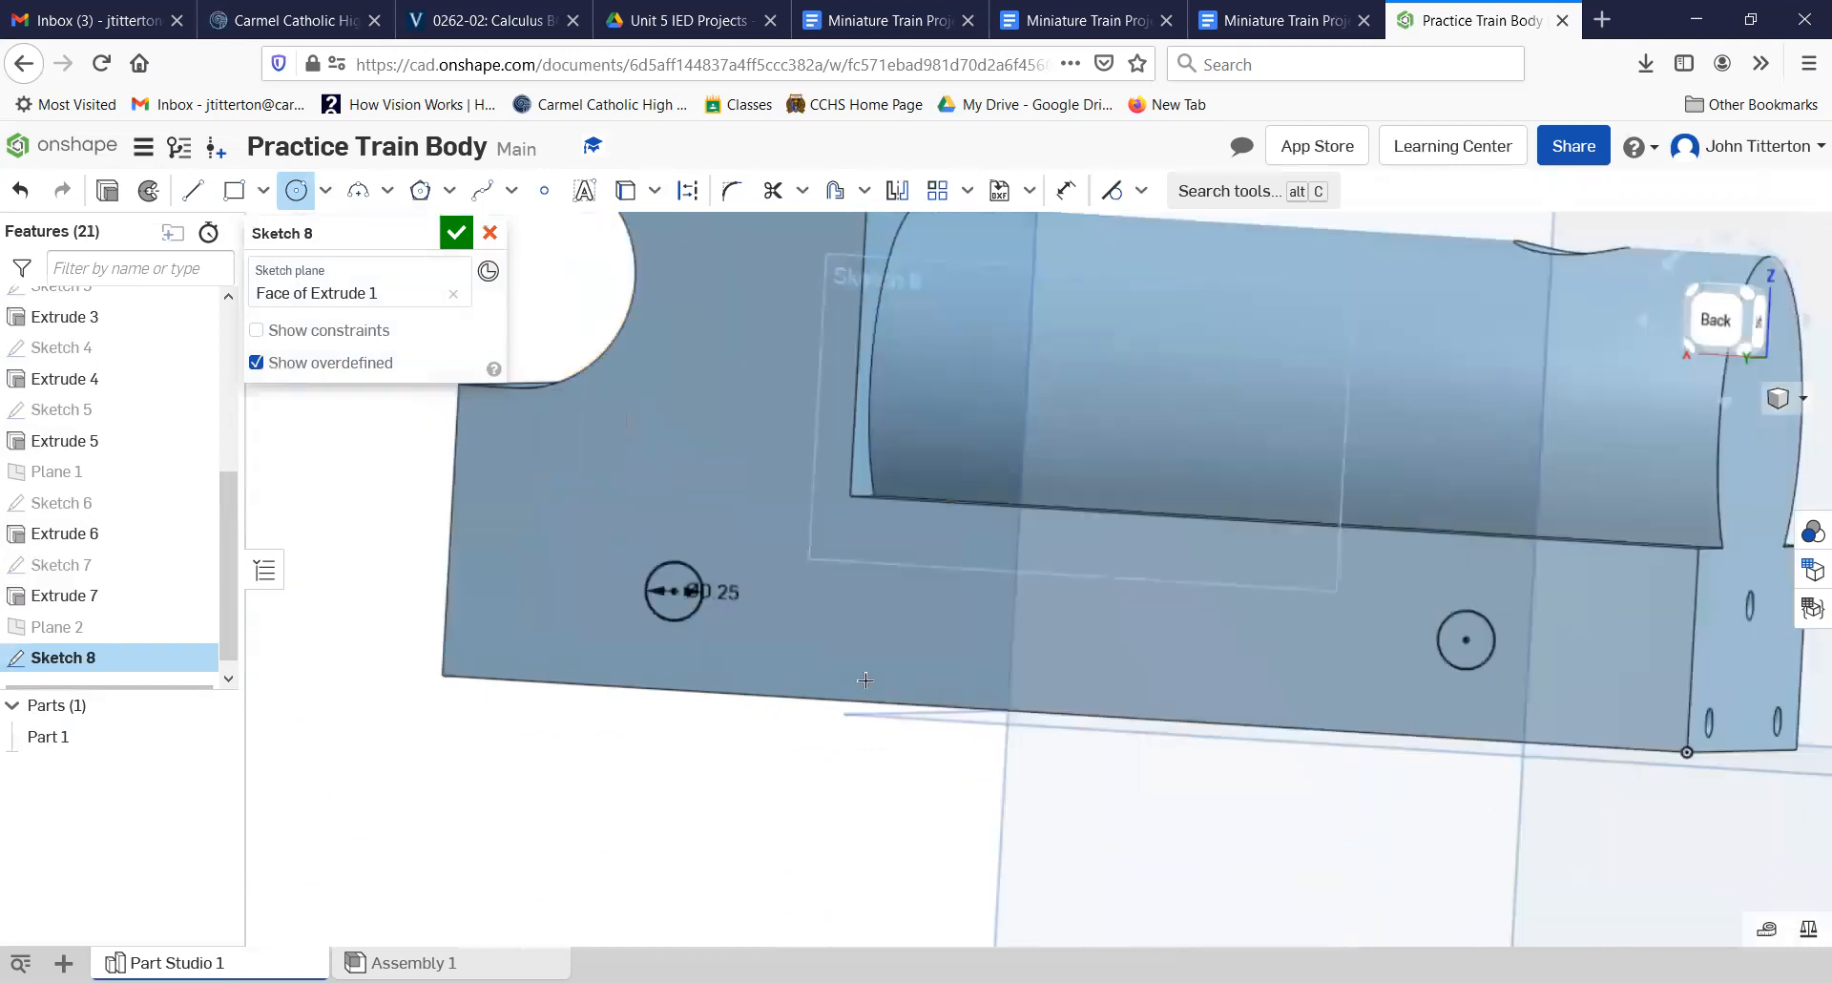
Step: Draw a 0.25 in diameter circle centered on the projected circle below the boiler and finish the sketch
{"action": "scroll", "coordinate": [1558, 619], "scroll_direction": "up", "scroll_amount": 5}
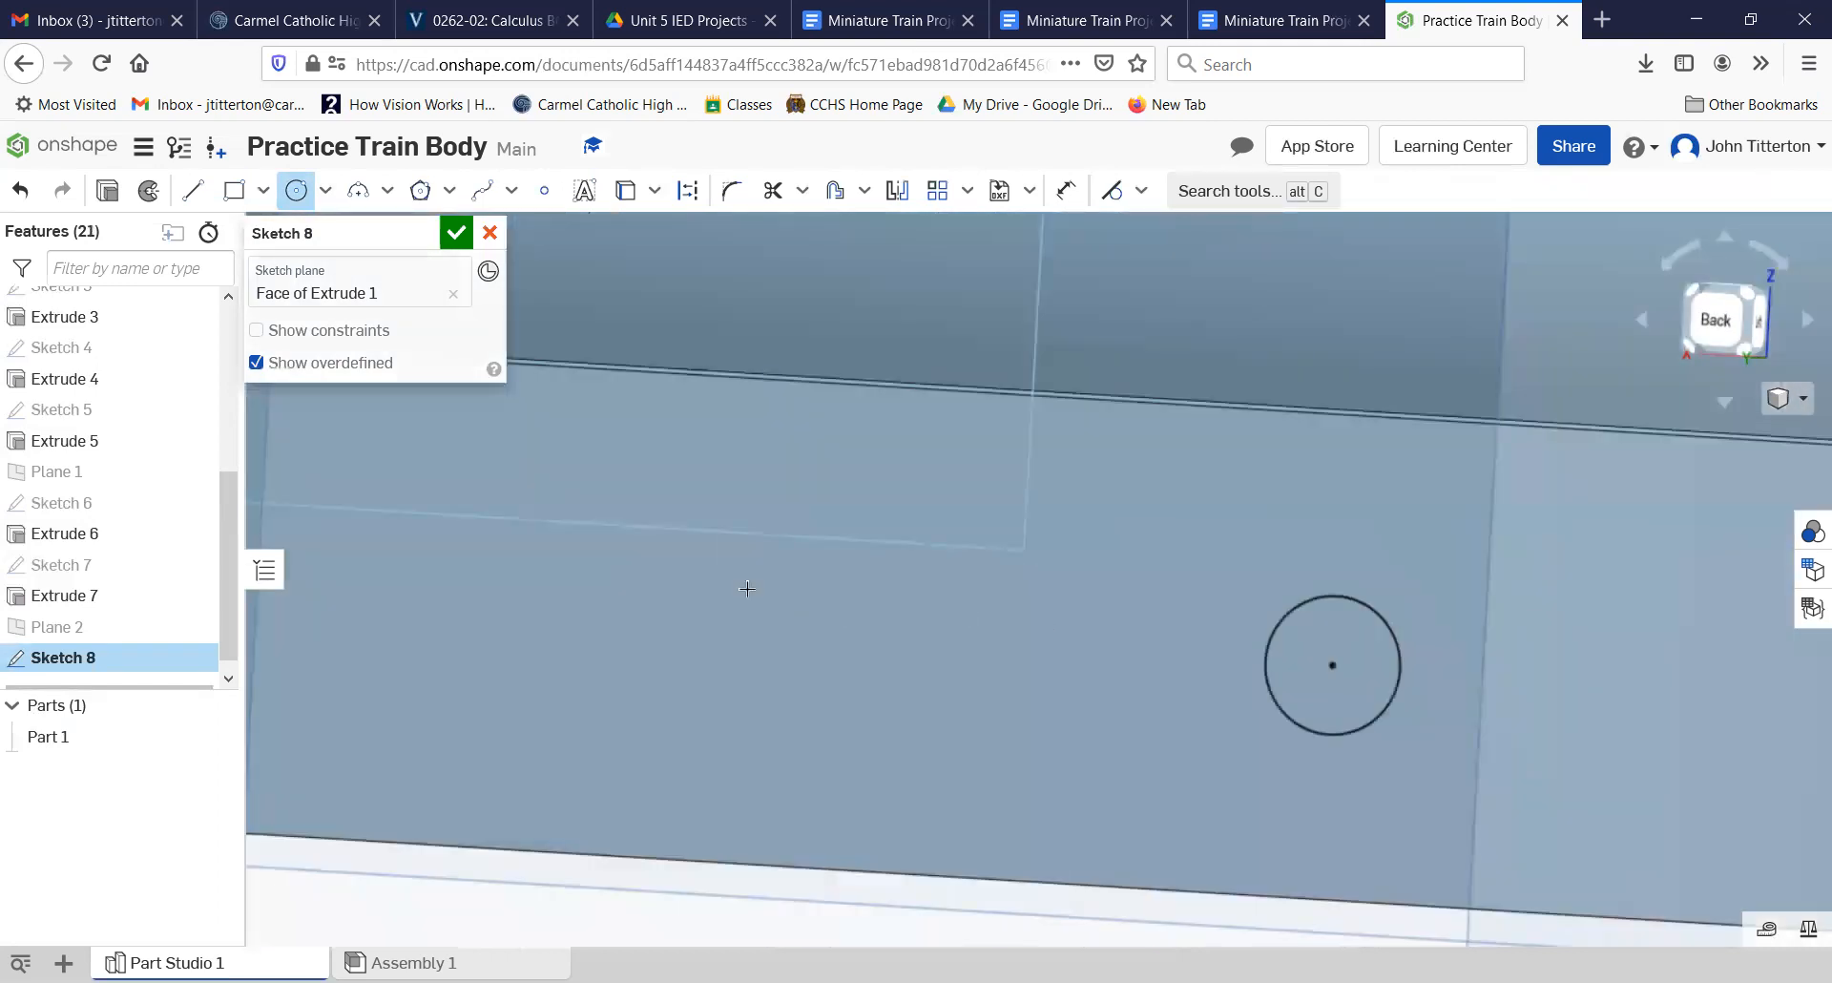
{"action": "left_click", "coordinate": [1332, 665]}
{"action": "left_click", "coordinate": [1432, 687]}
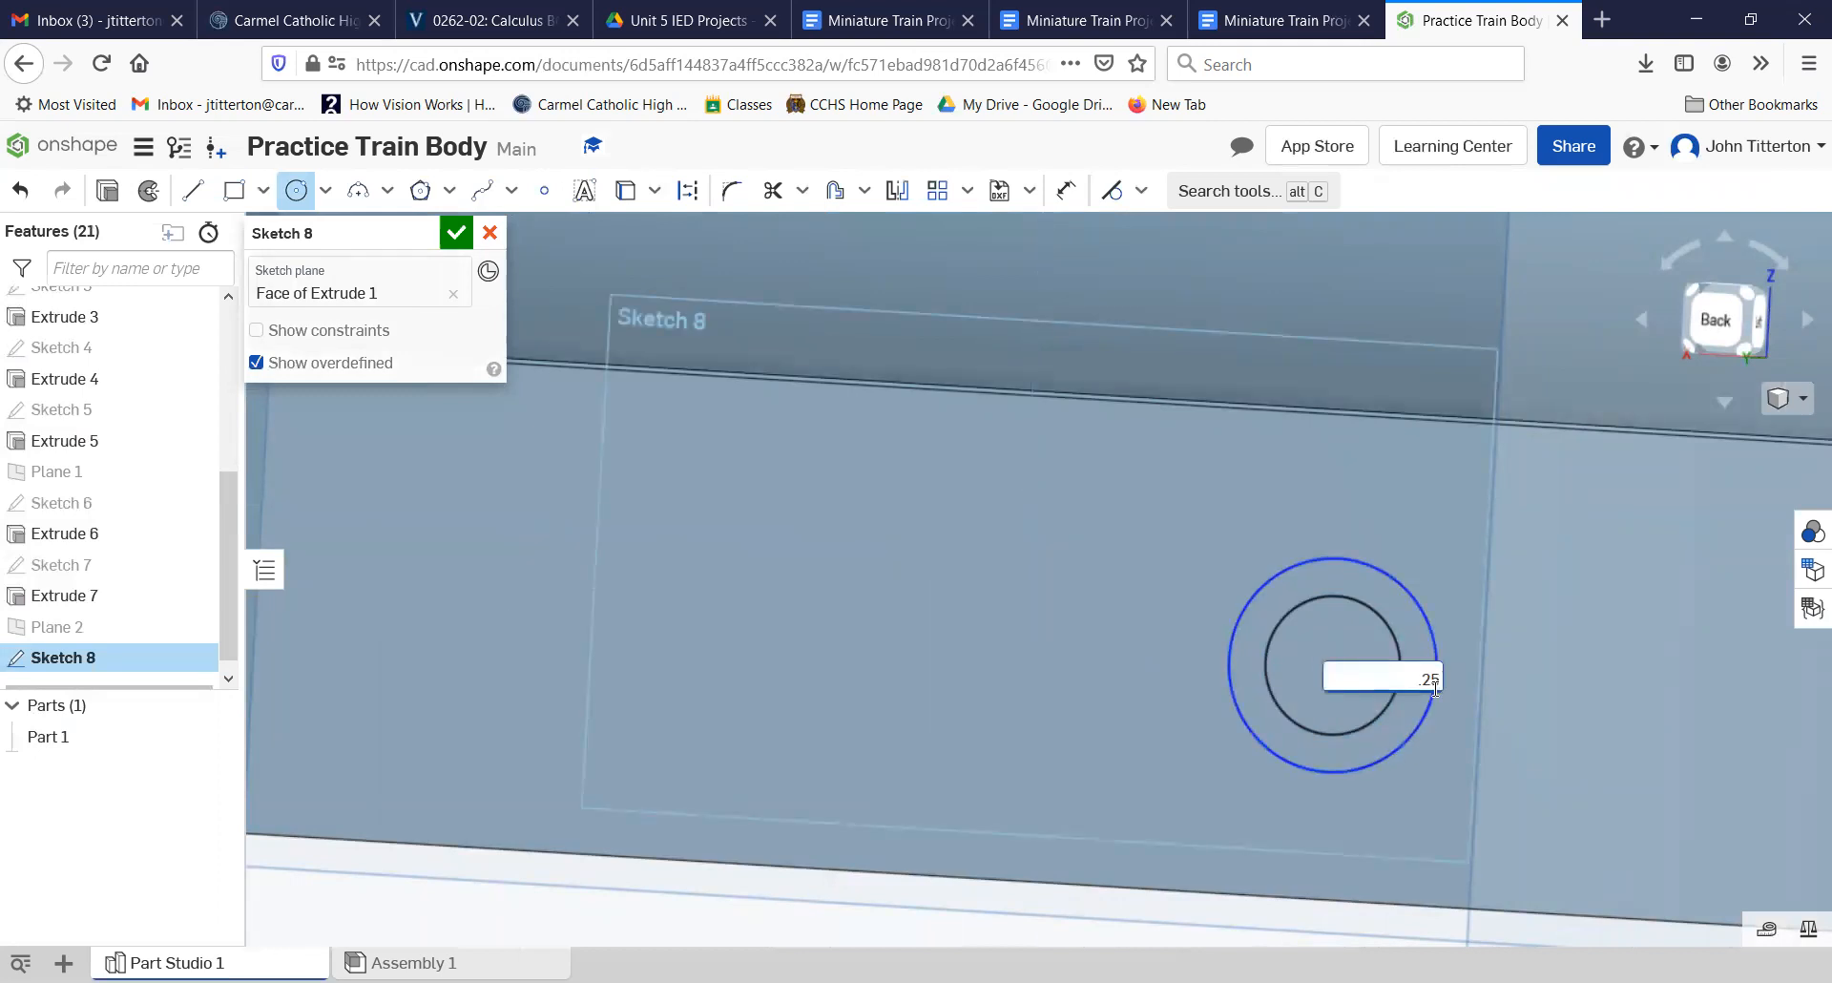
{"action": "type", "text": ".25"}
{"action": "key", "text": "Return"}
{"action": "scroll", "coordinate": [716, 711], "scroll_direction": "down", "scroll_amount": 5}
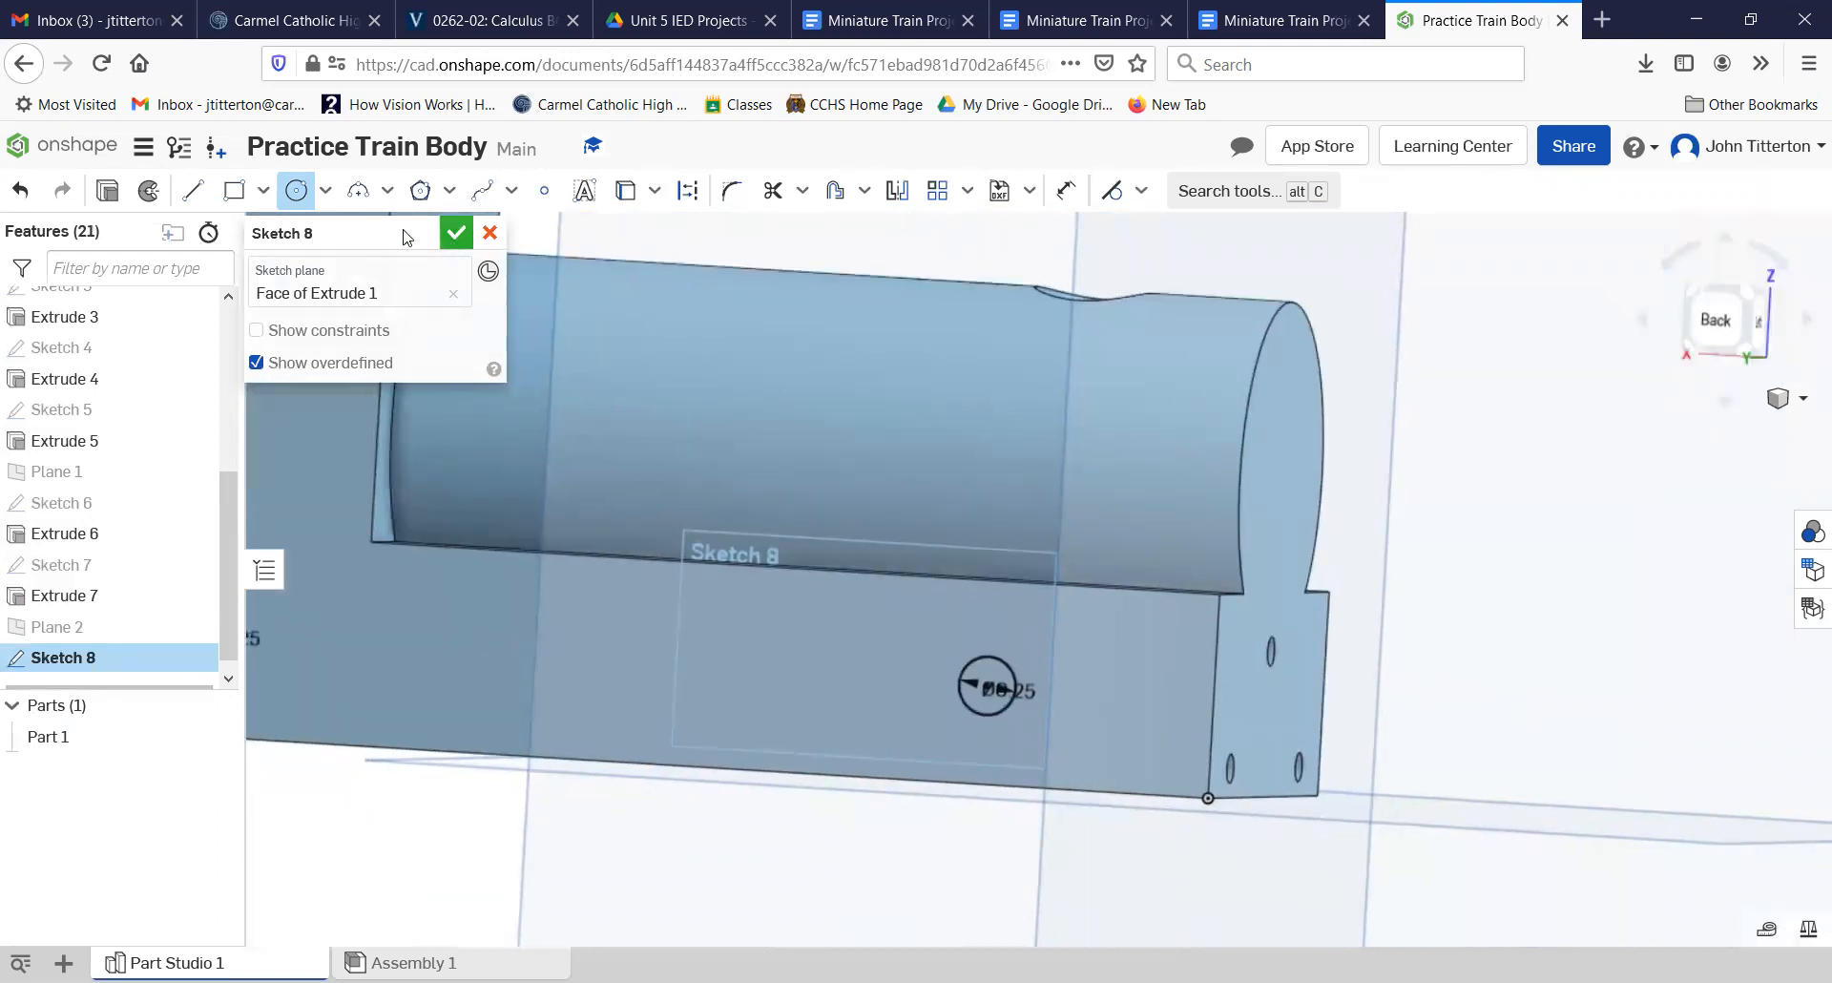
{"action": "left_click", "coordinate": [456, 232]}
Step: Extrude the two circles on this side face as a blind Remove cut into the body with a depth of 0.875 in
{"action": "middle_click_drag", "start_coordinate": [1031, 729], "coordinate": [1308, 759]}
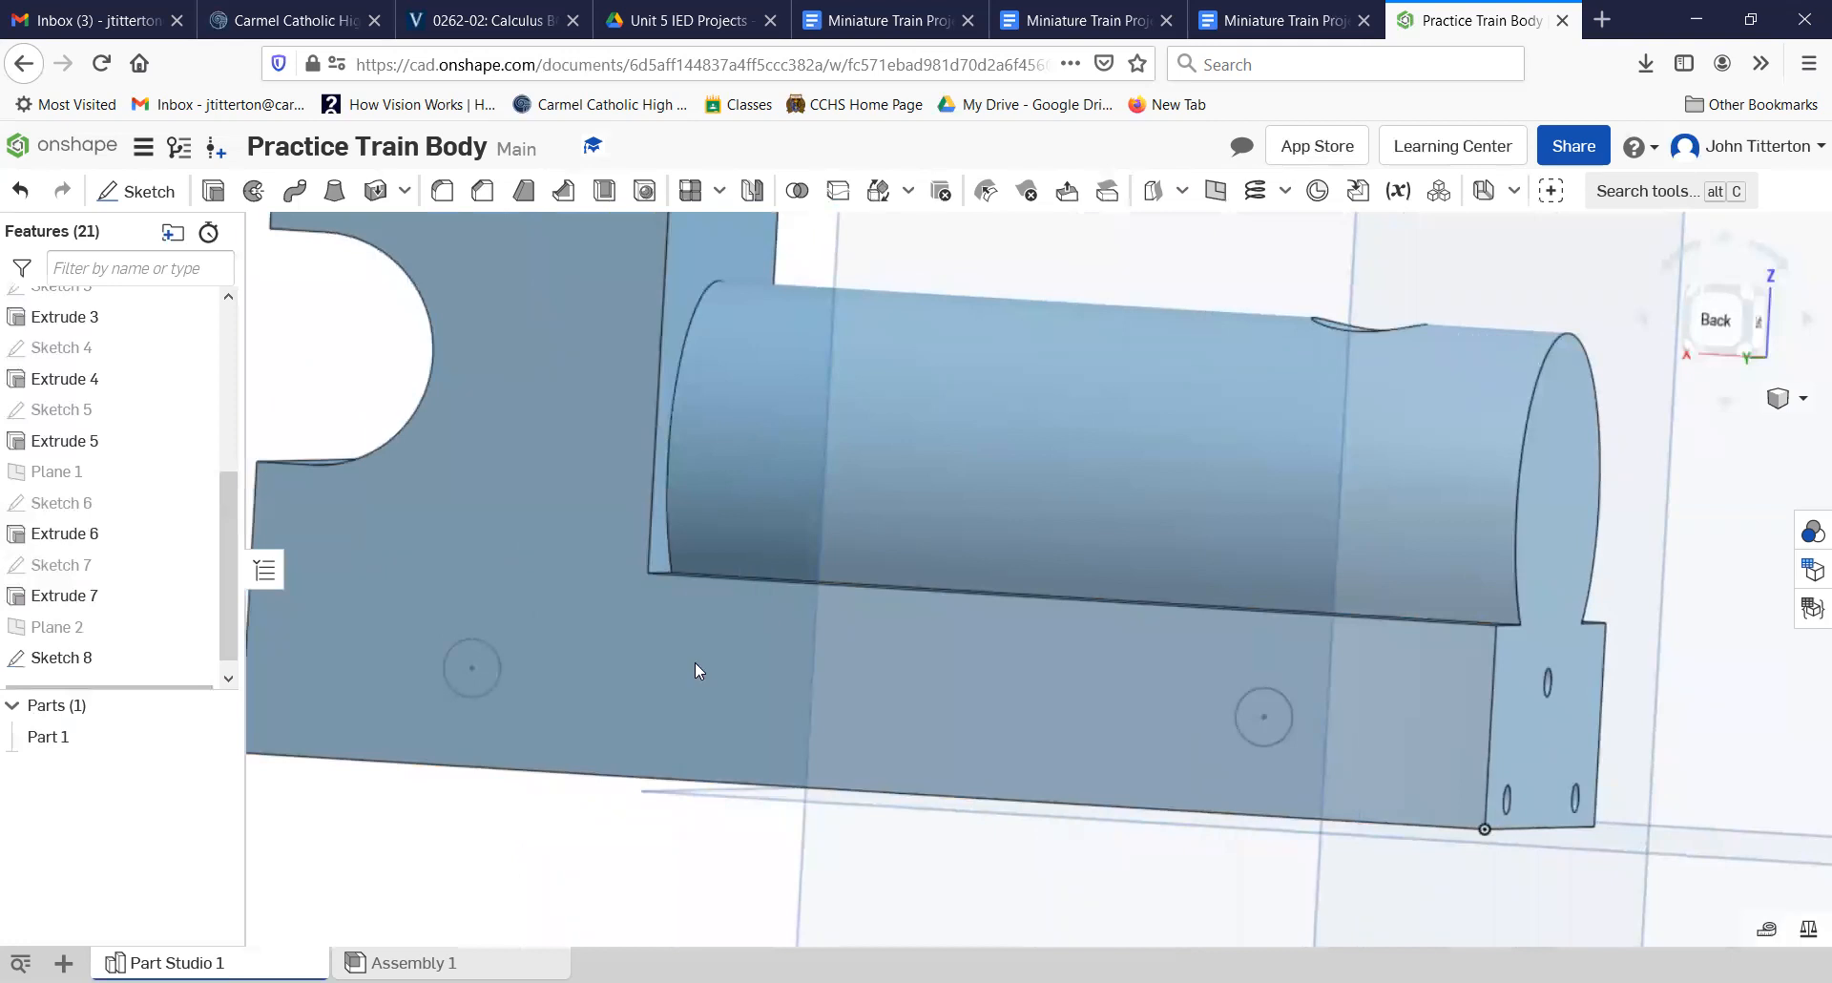
{"action": "left_click", "coordinate": [212, 193]}
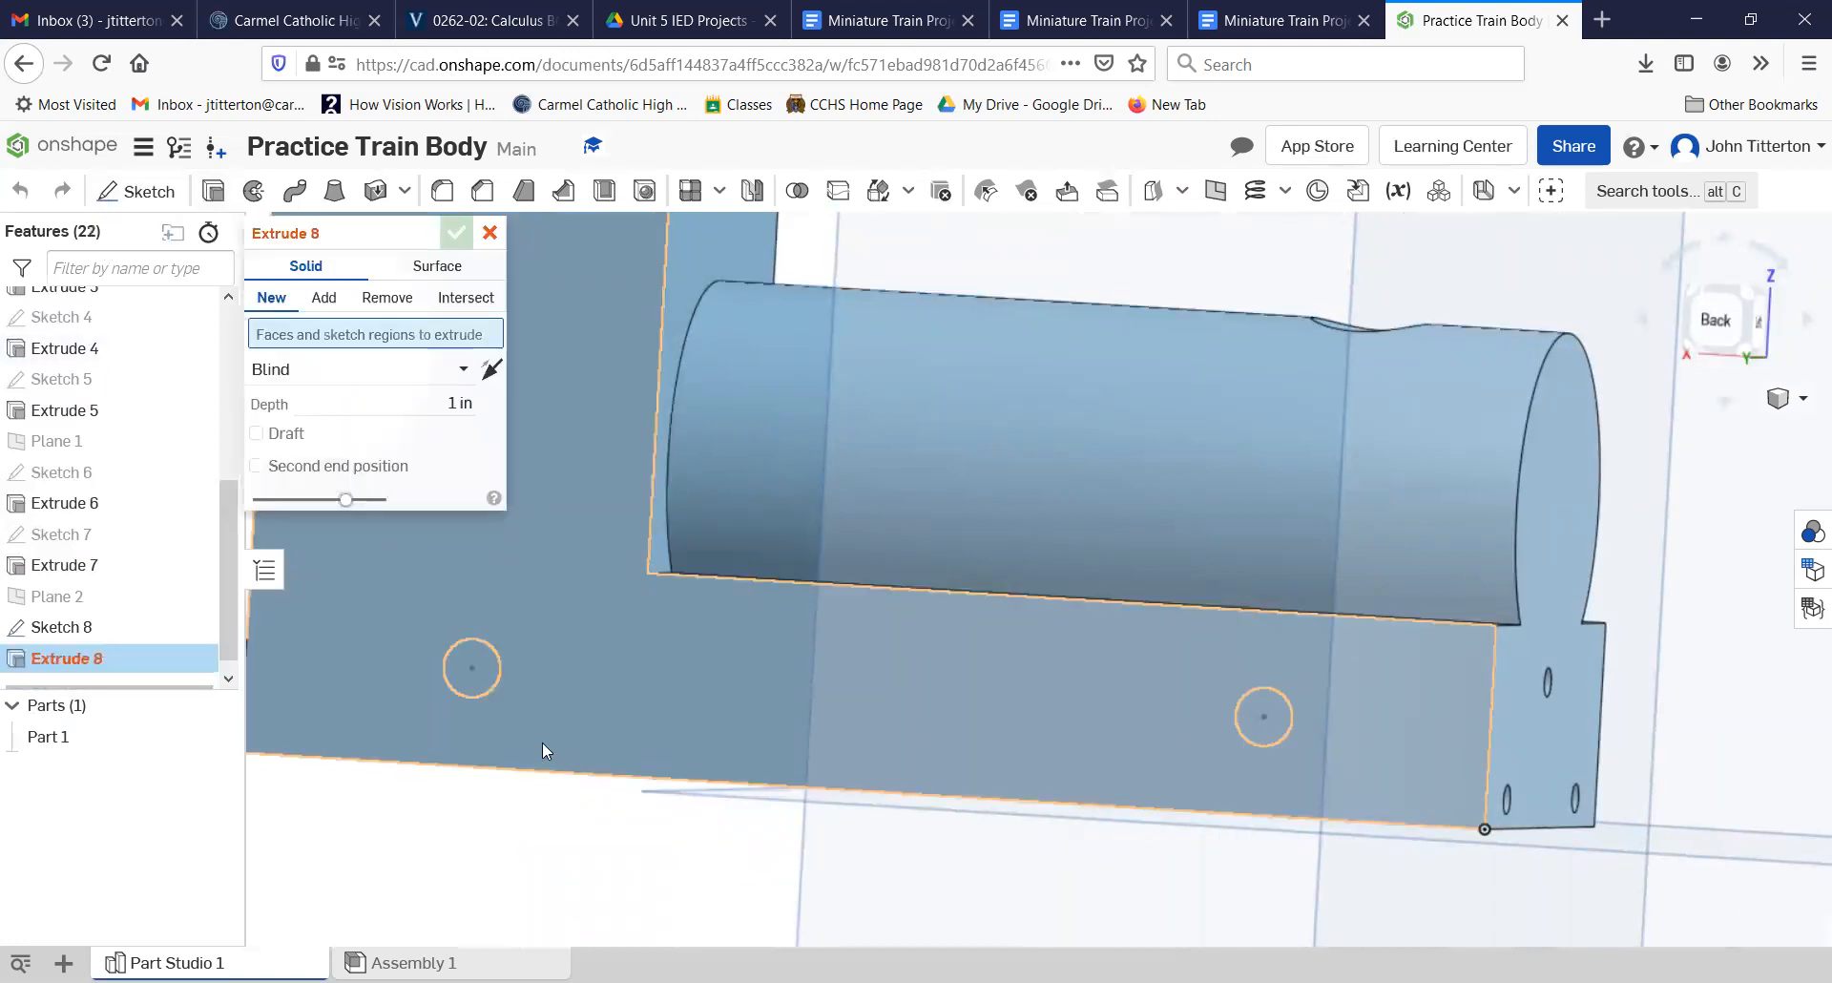
{"action": "left_click", "coordinate": [475, 678]}
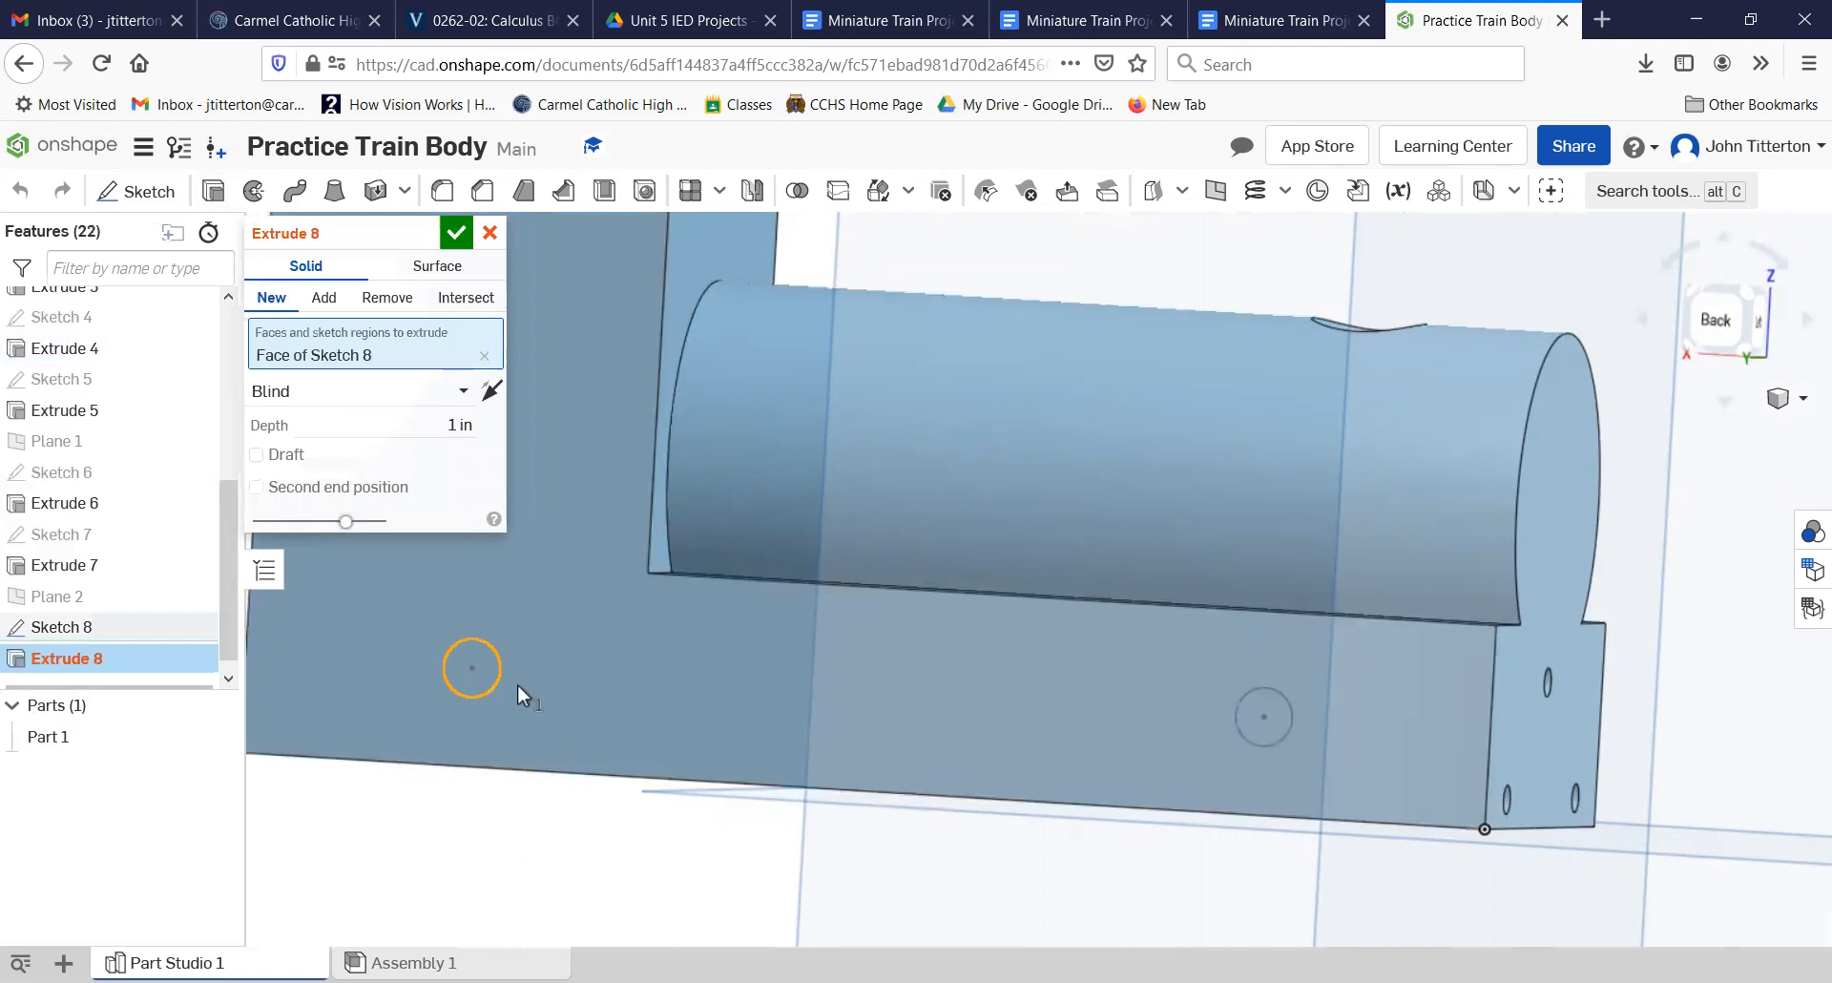
{"action": "left_click", "coordinate": [1263, 723]}
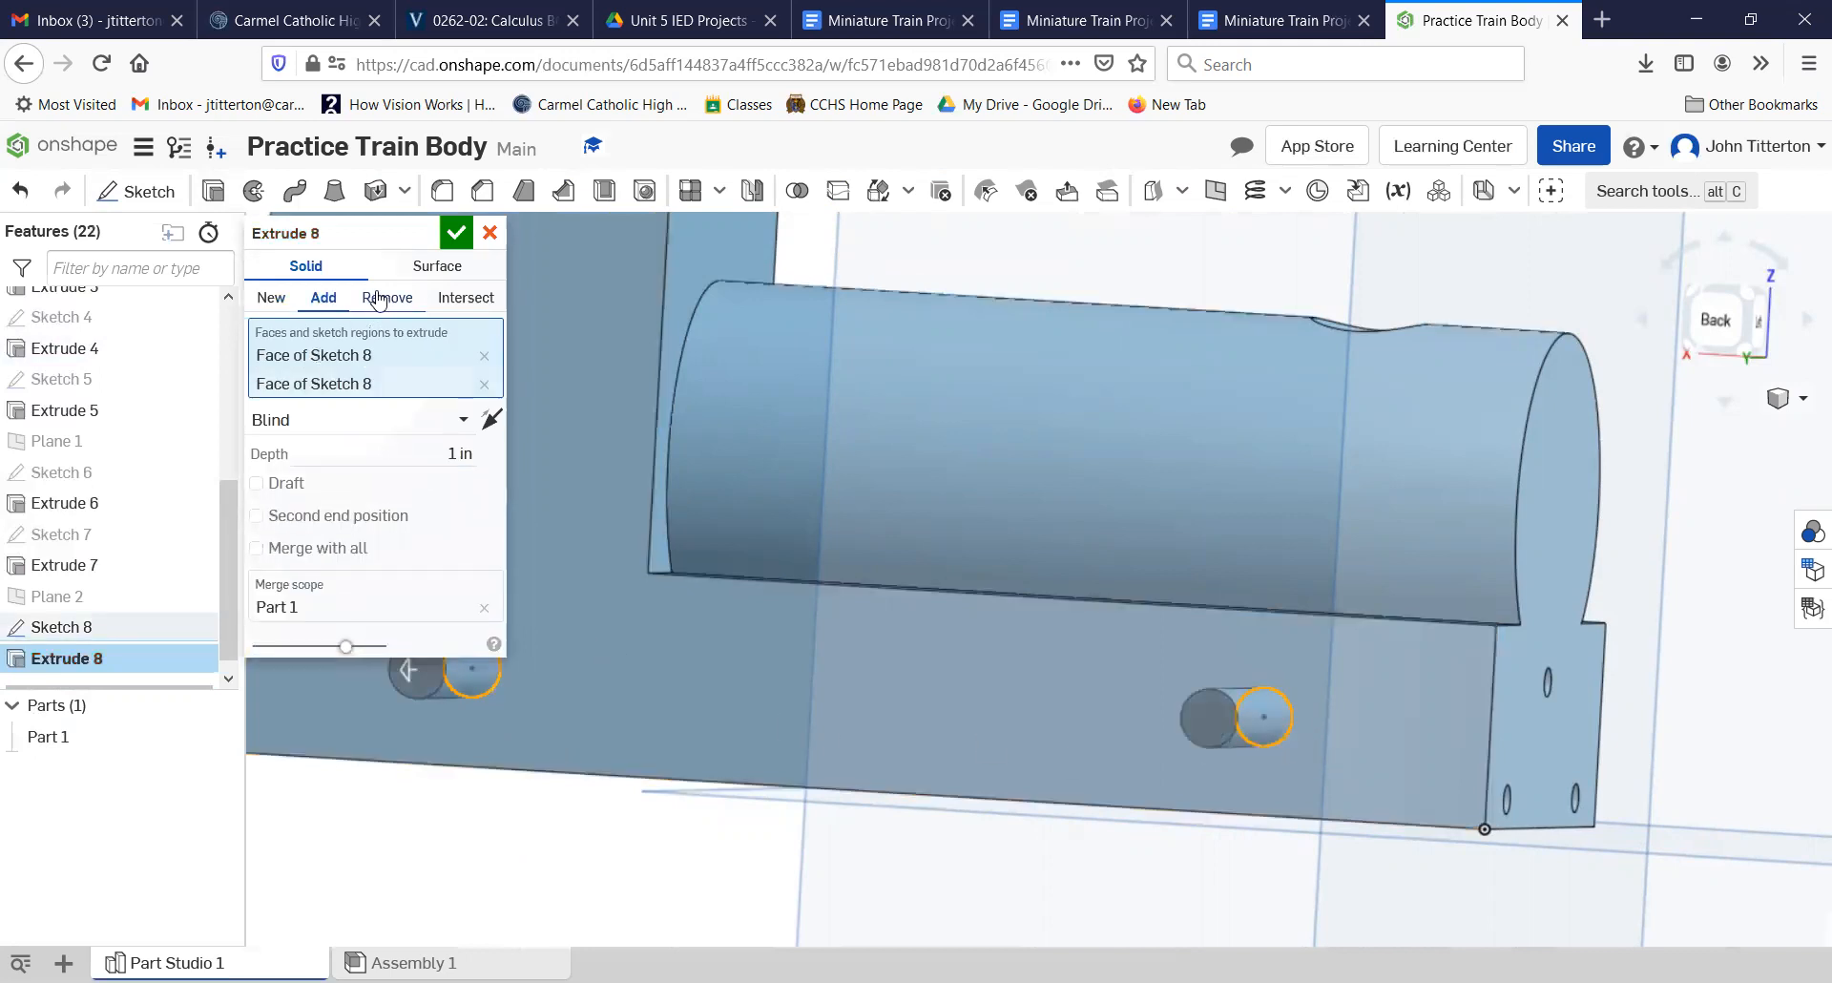
{"action": "left_click", "coordinate": [411, 459]}
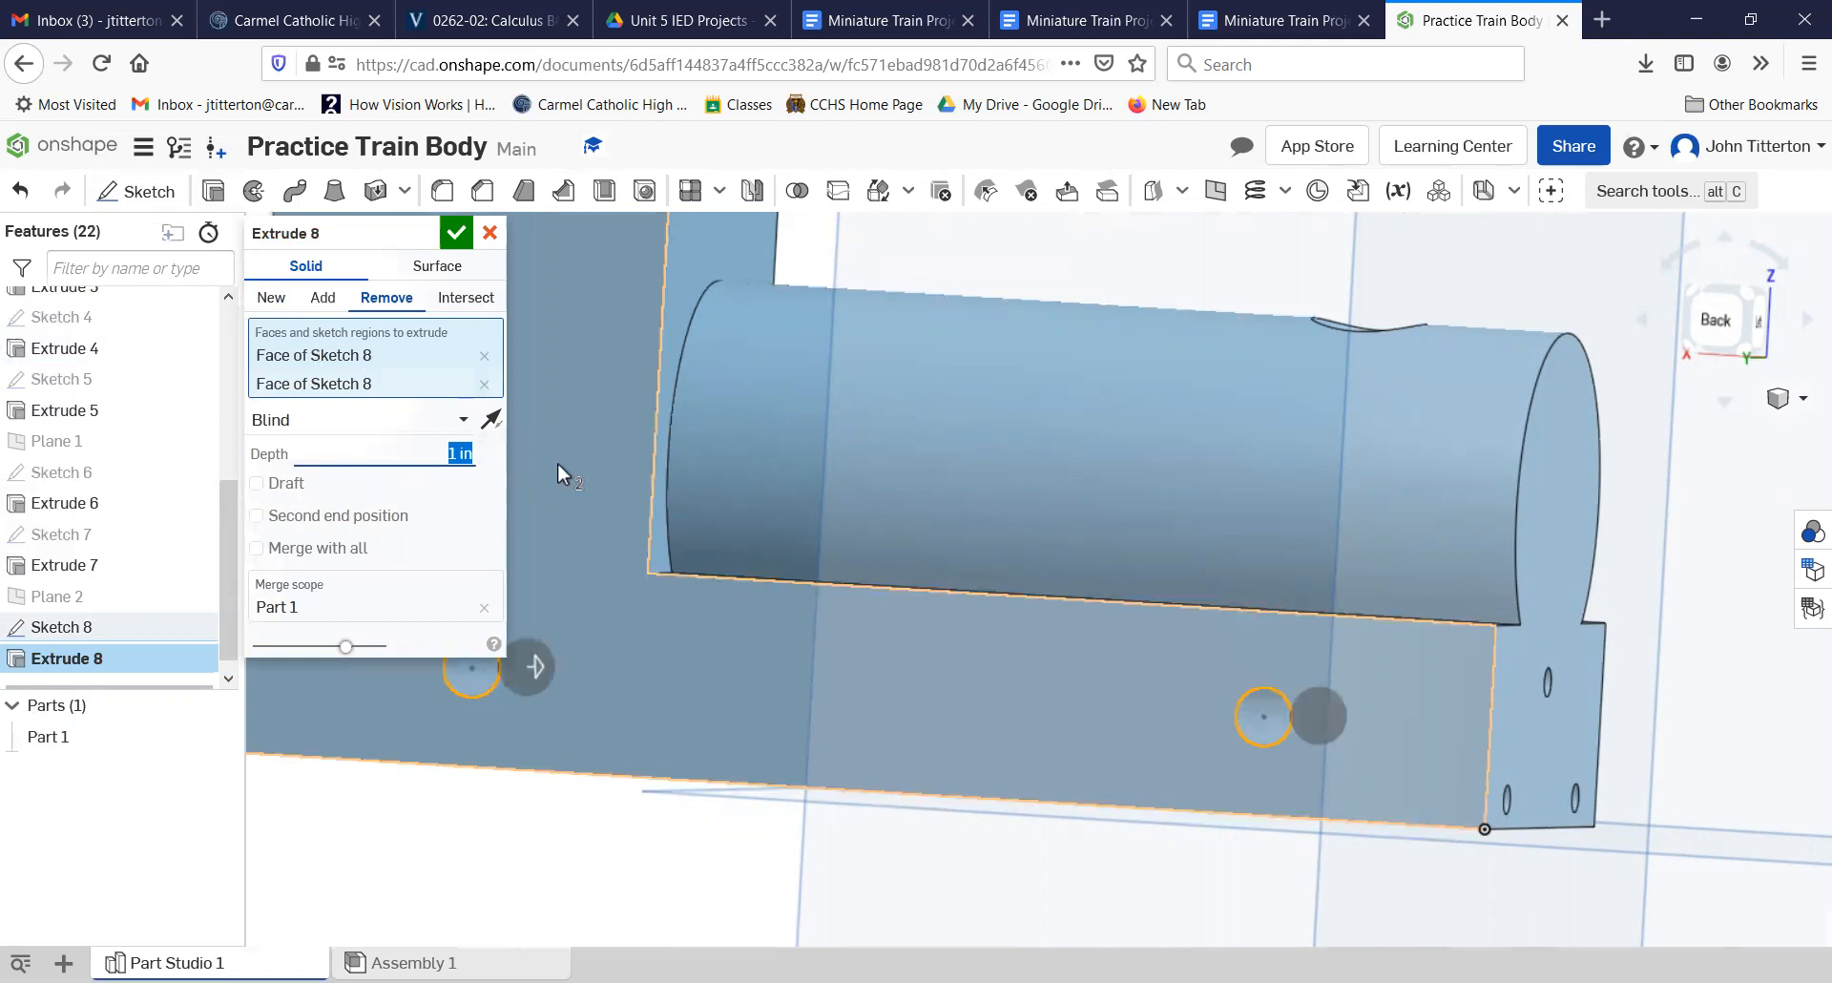
{"action": "key", "text": "BackSpace"}
{"action": "type", "text": ".875"}
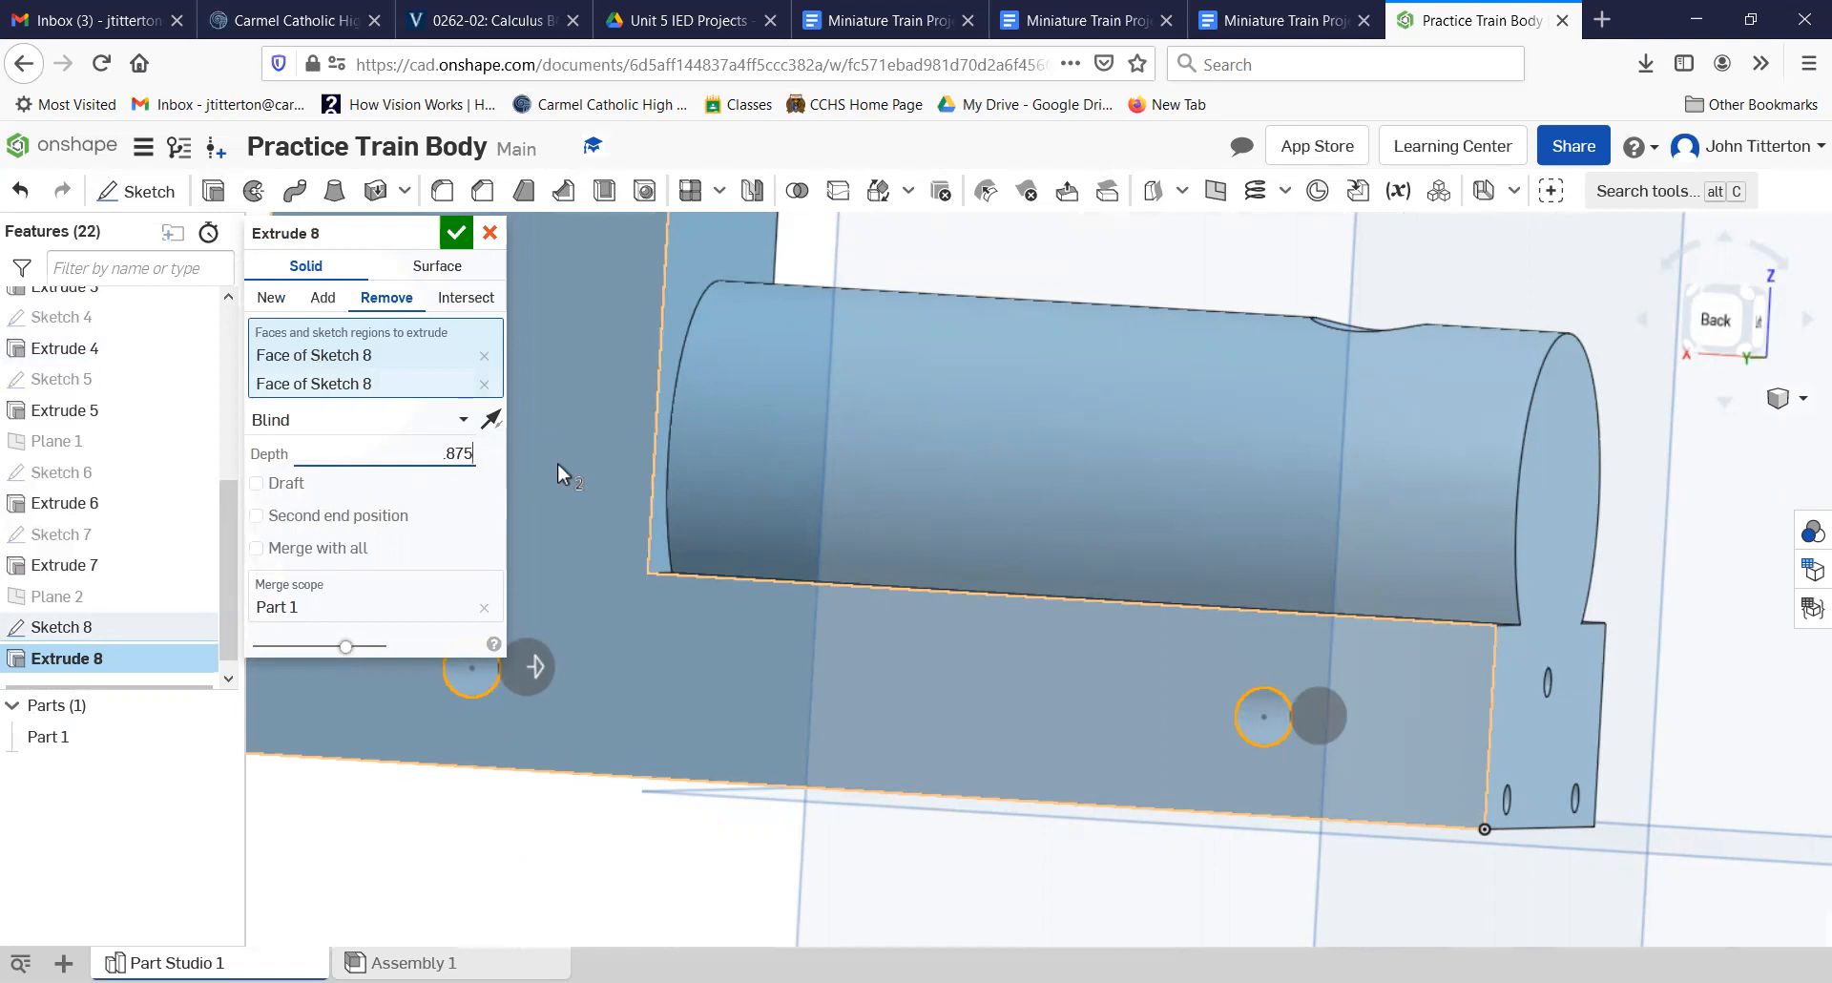
{"action": "left_click", "coordinate": [455, 232]}
{"action": "right_click_drag", "start_coordinate": [1026, 851], "coordinate": [905, 727]}
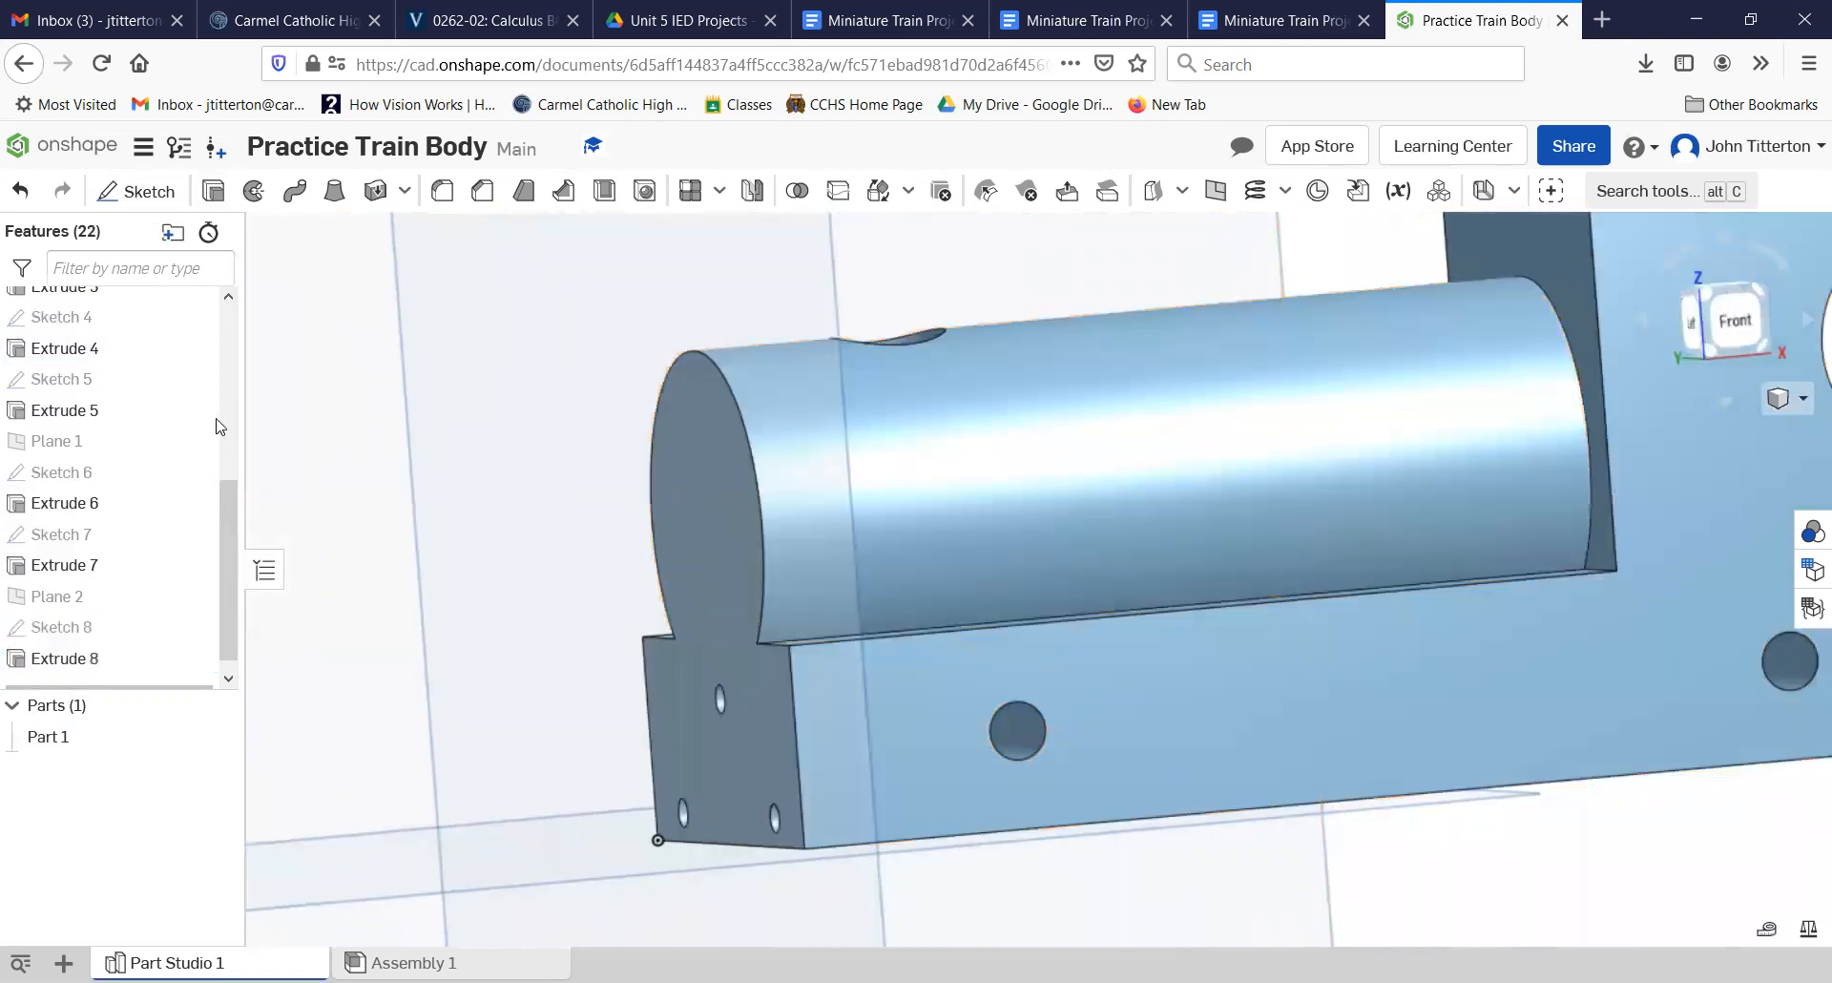
Step: Hide the Top, Front and Right default planes
{"action": "scroll", "coordinate": [156, 463], "scroll_direction": "up", "scroll_amount": 5}
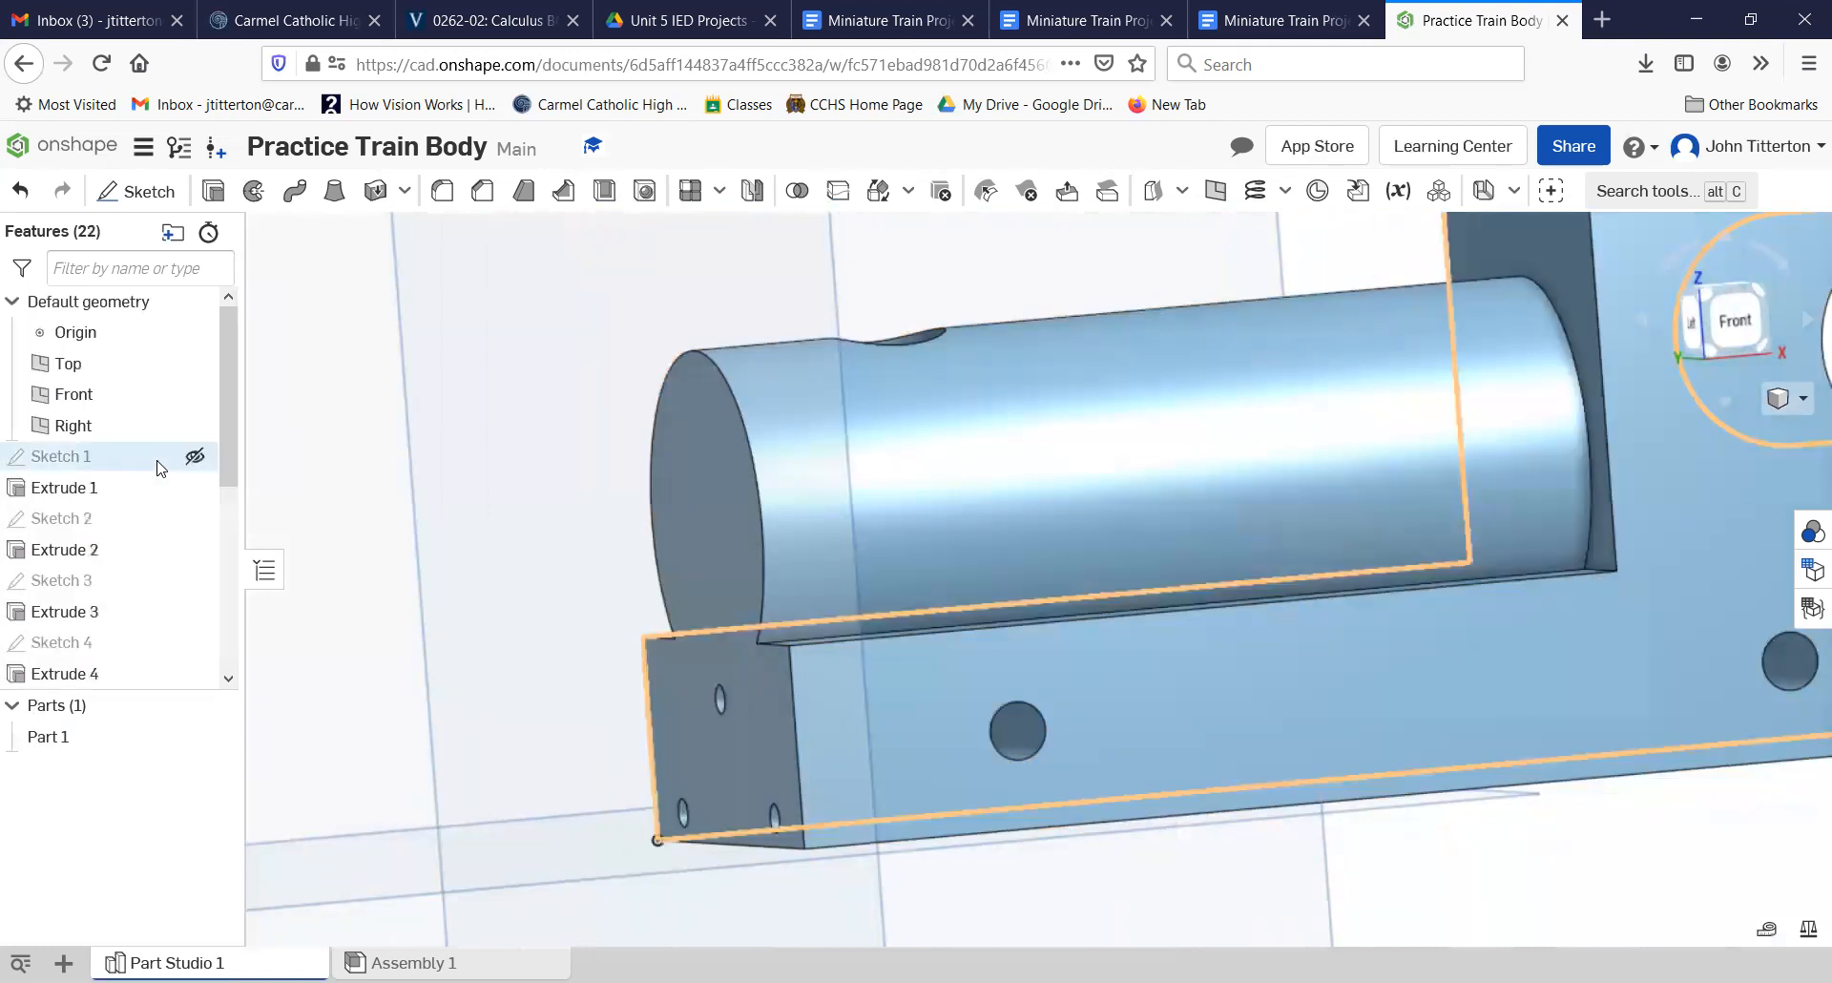
{"action": "left_click", "coordinate": [195, 364]}
{"action": "left_click", "coordinate": [195, 394]}
{"action": "left_click", "coordinate": [195, 427]}
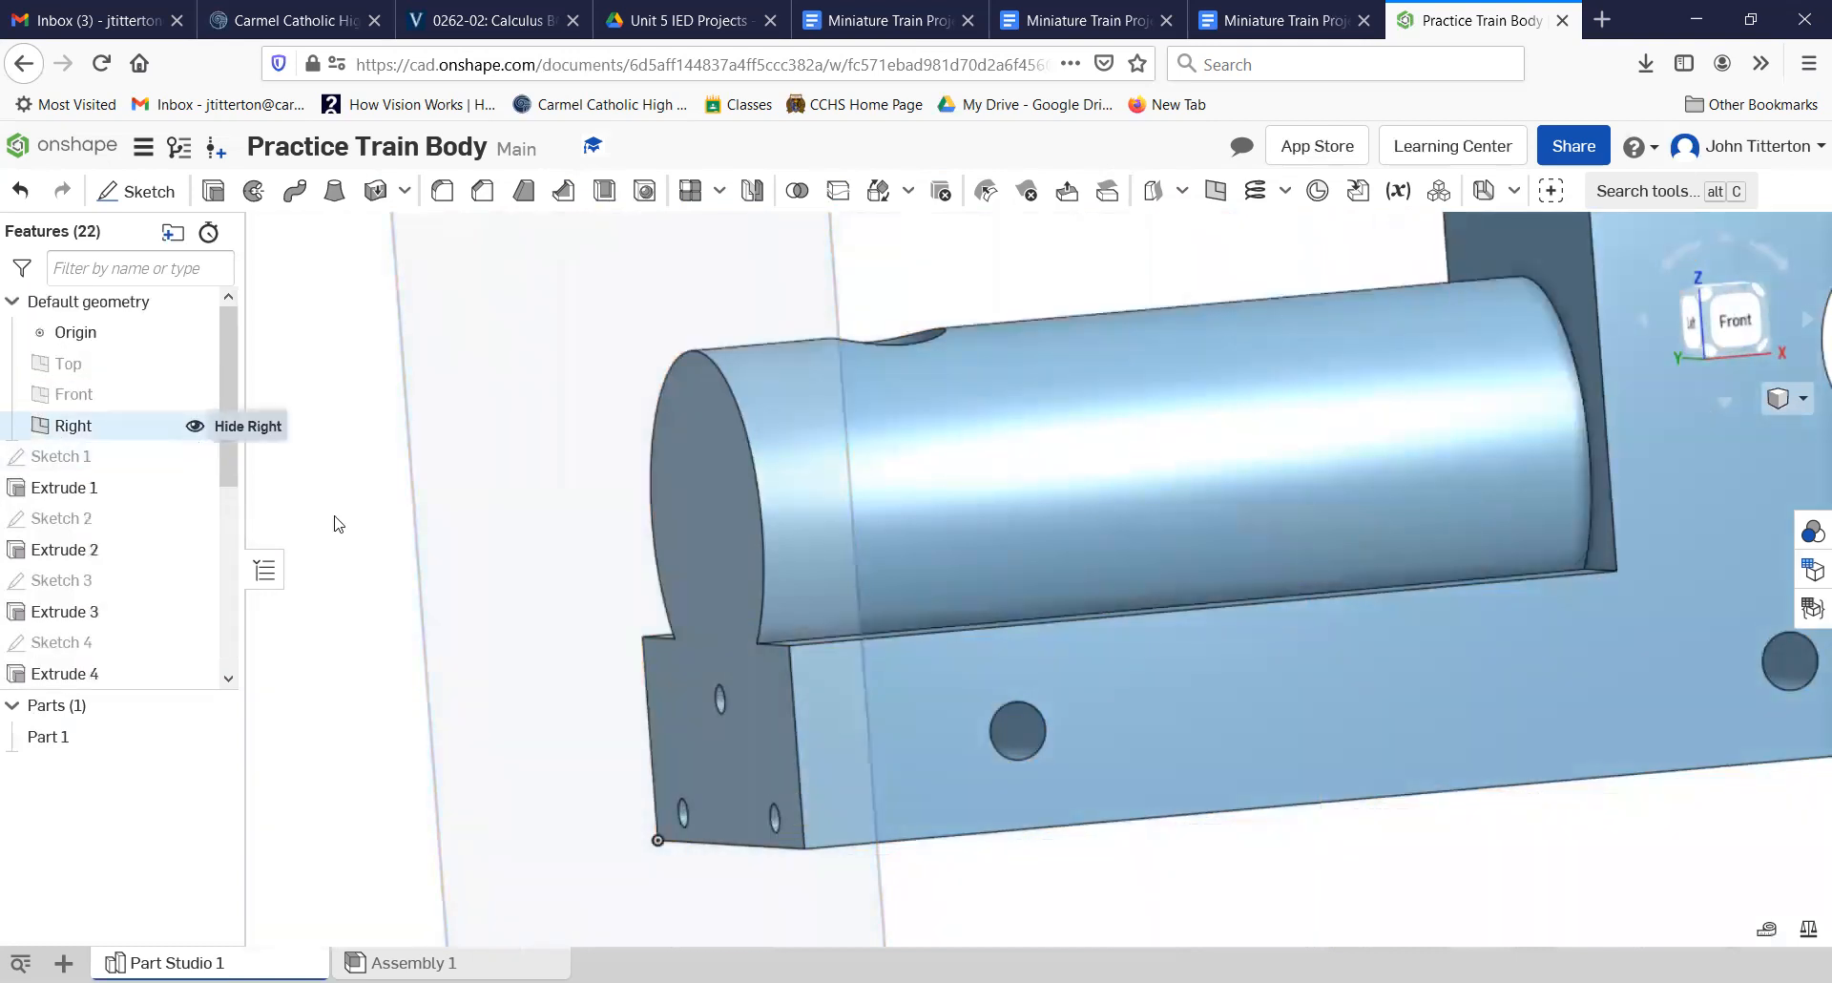
Step: Examine the train body from opposite isometric views, checking the holes on both sides and both ends
{"action": "left_click", "coordinate": [1701, 288]}
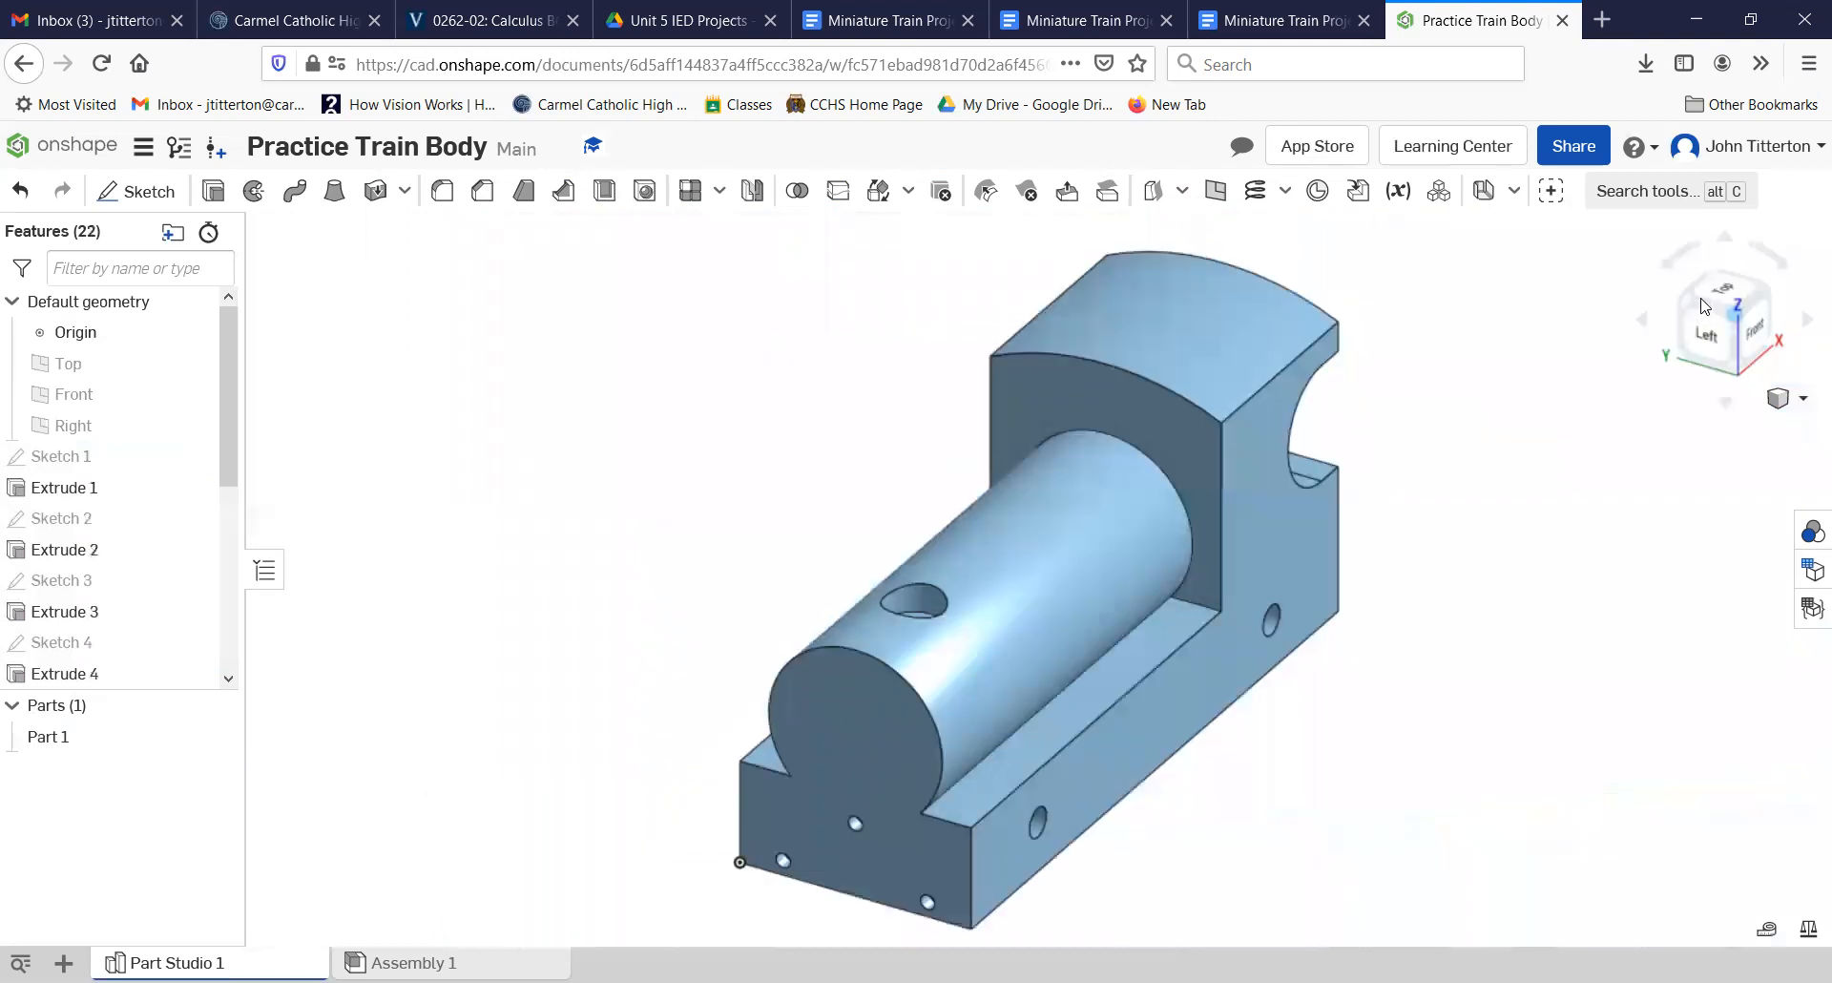
{"action": "right_click_drag", "start_coordinate": [1518, 746], "coordinate": [1571, 744]}
{"action": "left_click", "coordinate": [1766, 305]}
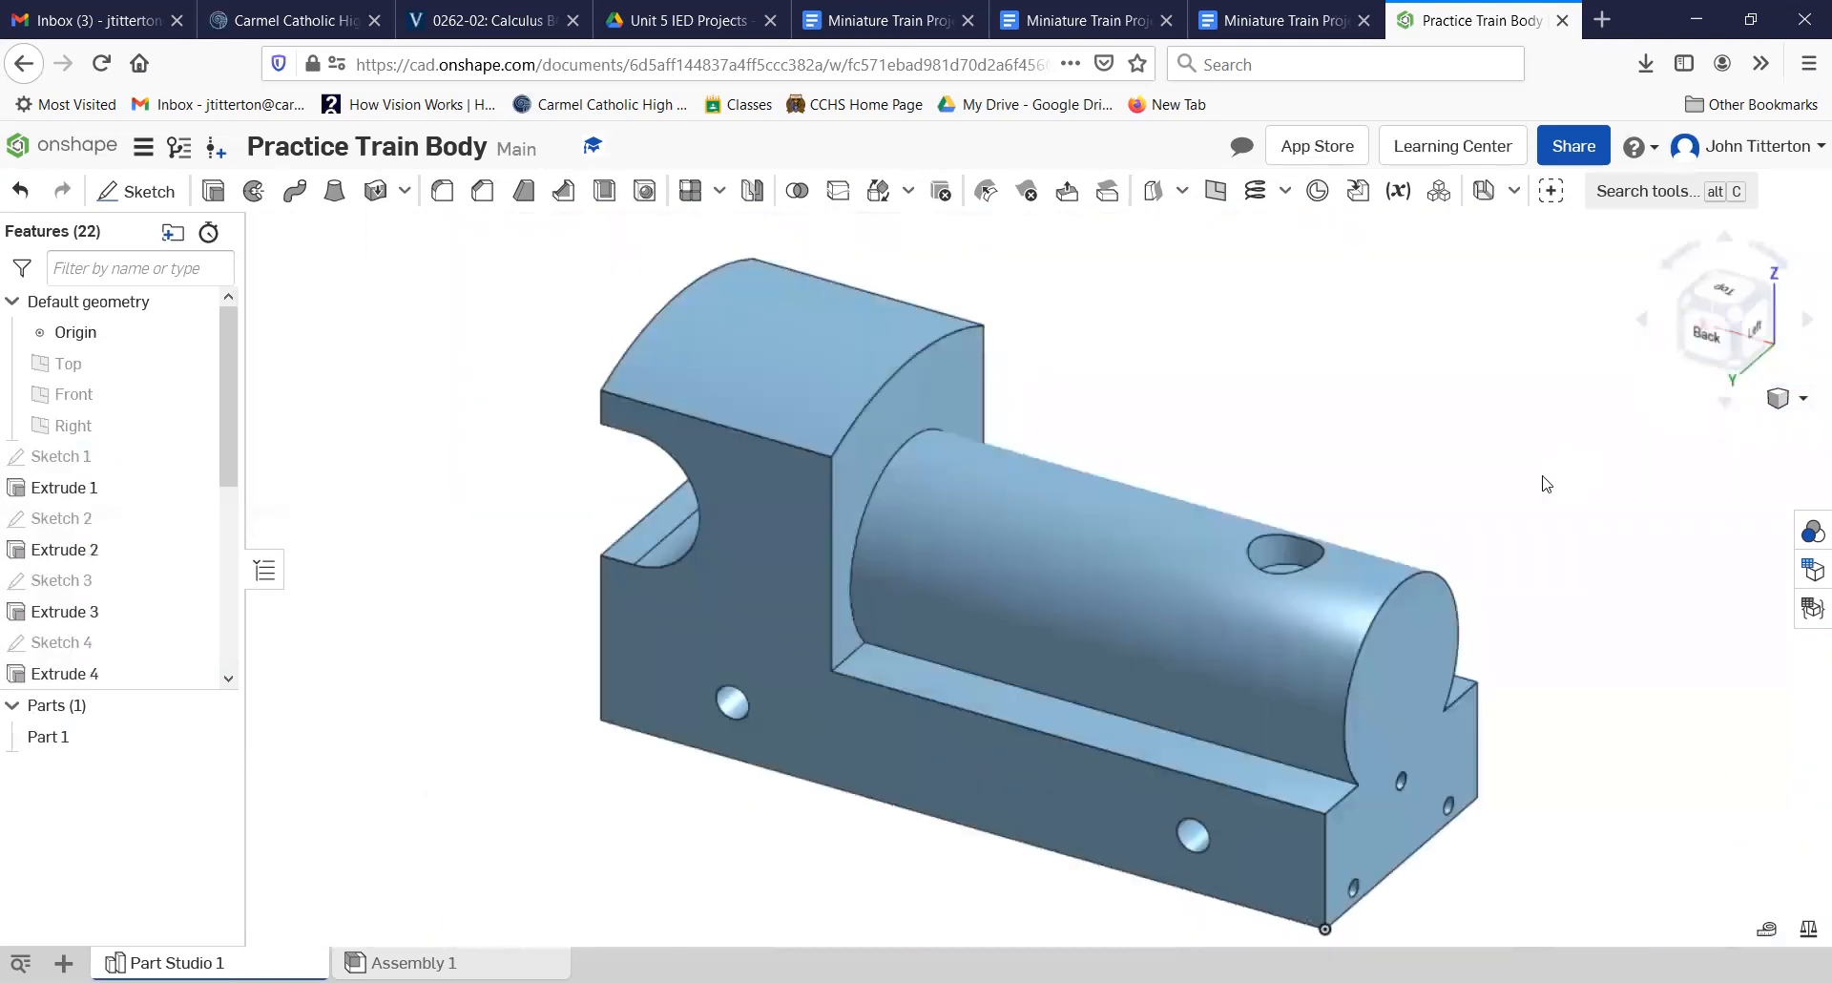
{"action": "right_click_drag", "start_coordinate": [1509, 524], "coordinate": [1319, 593]}
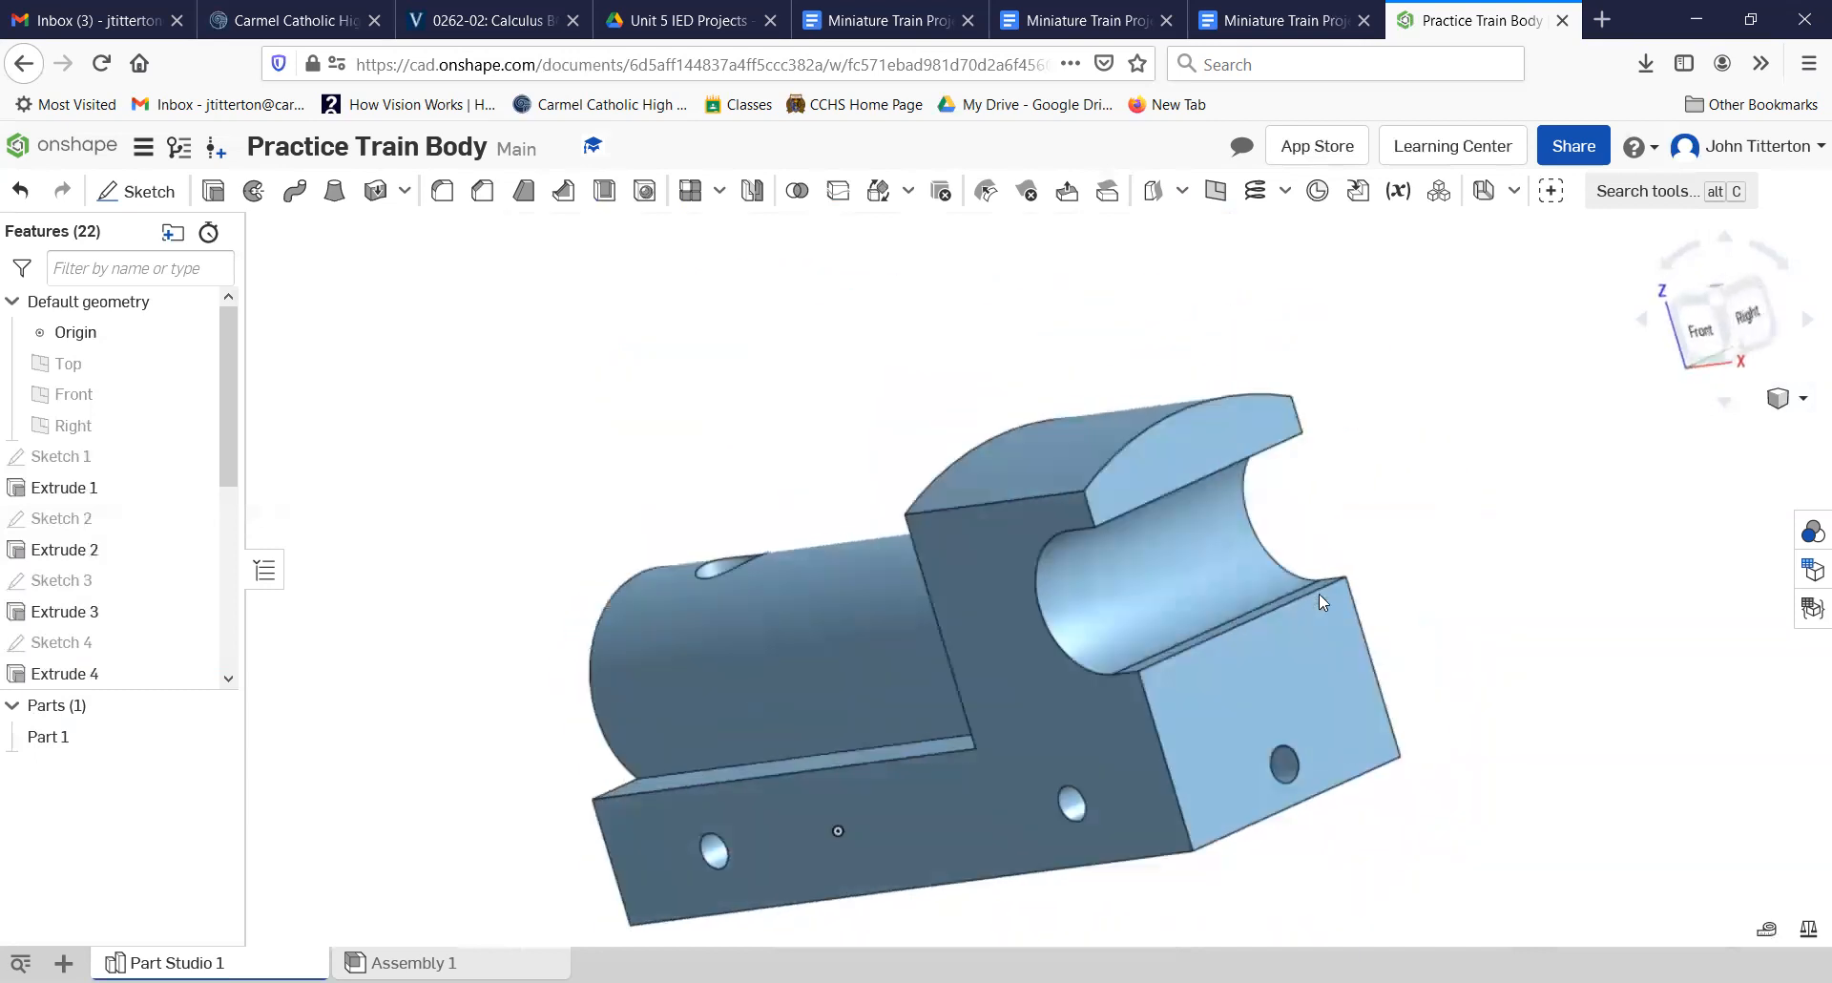
{"action": "left_click", "coordinate": [1723, 314]}
{"action": "left_click", "coordinate": [933, 665]}
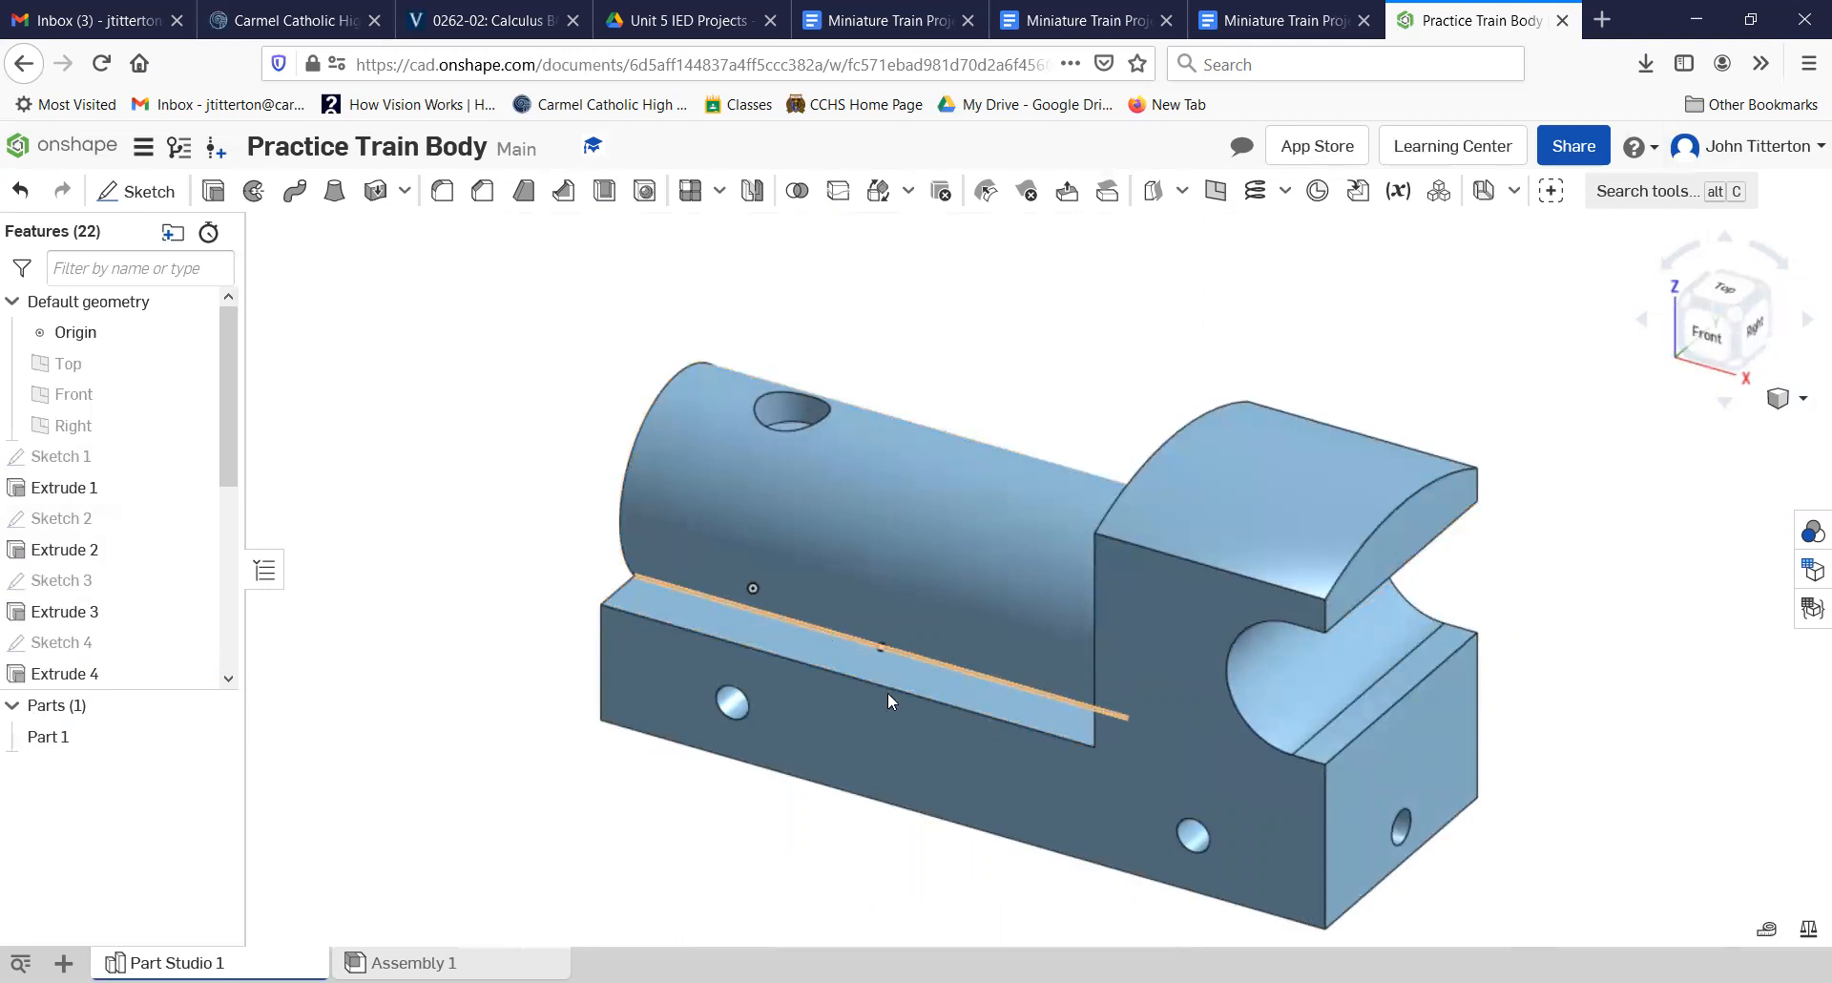
Step: Select the whole train body and assign it PLA from the Onshape Material Library
{"action": "scroll", "coordinate": [918, 708], "scroll_direction": "down", "scroll_amount": 3}
{"action": "left_click_drag", "start_coordinate": [591, 328], "coordinate": [1431, 885]}
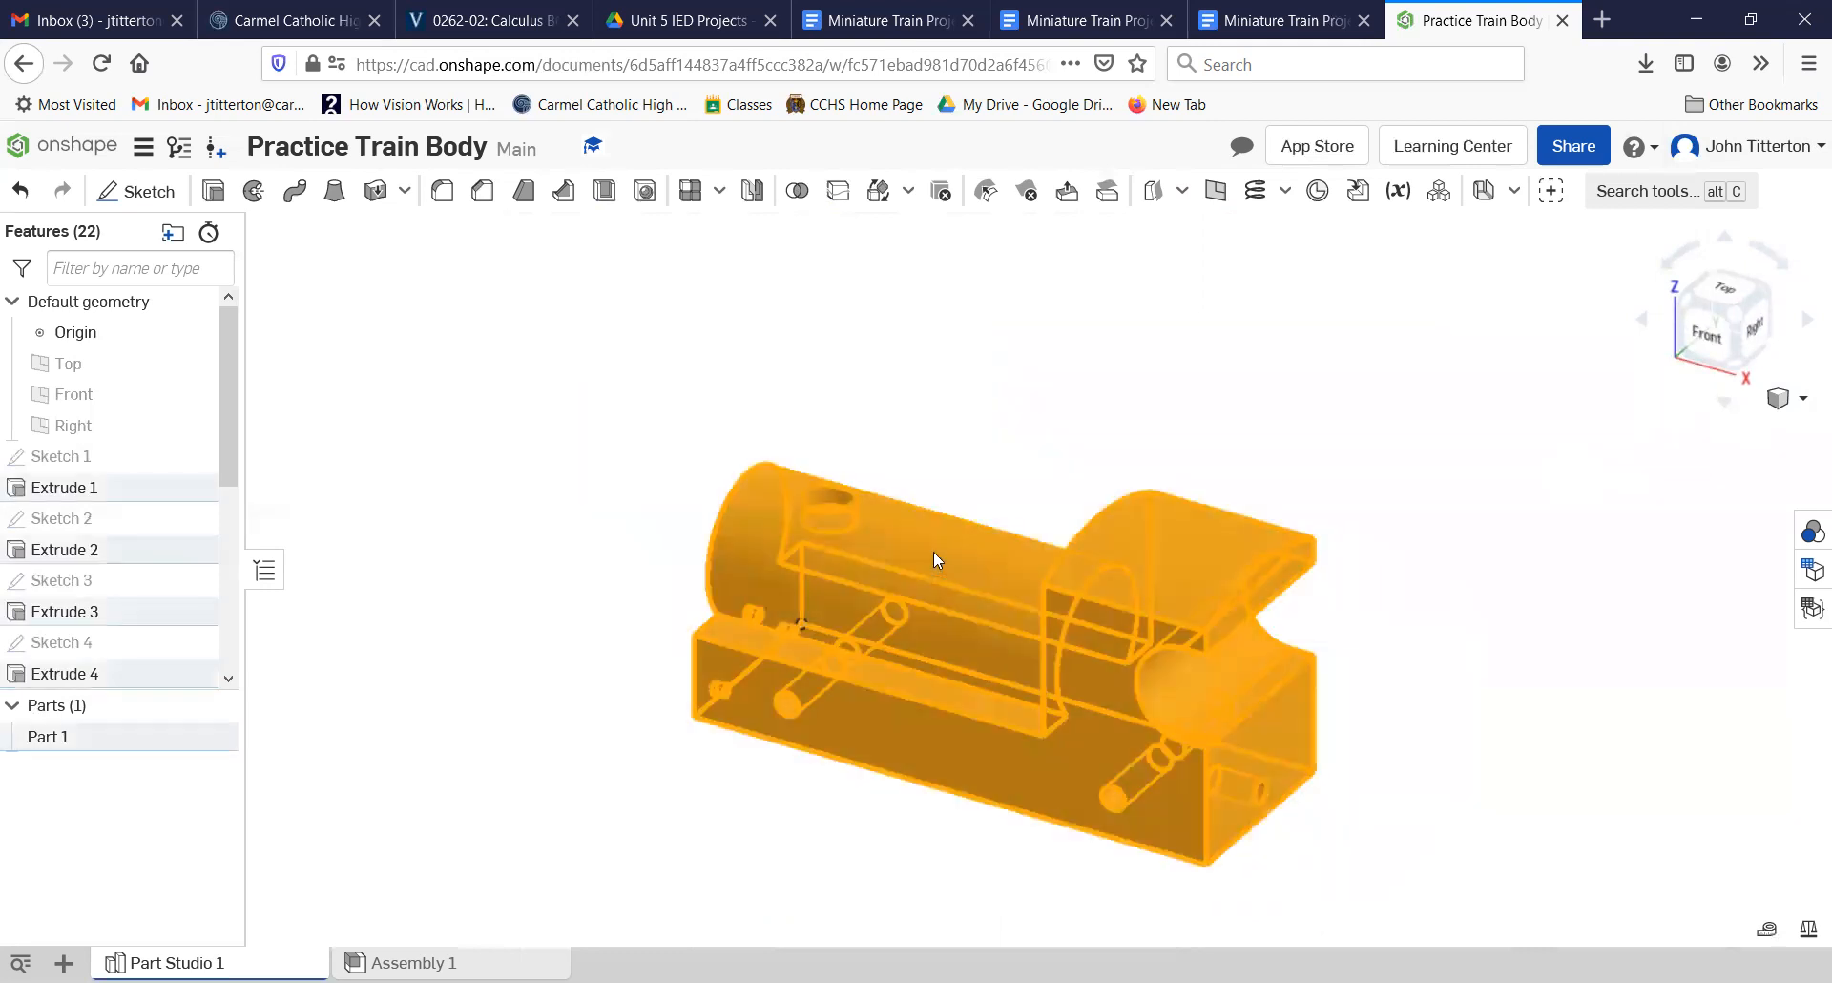
{"action": "right_click", "coordinate": [933, 552]}
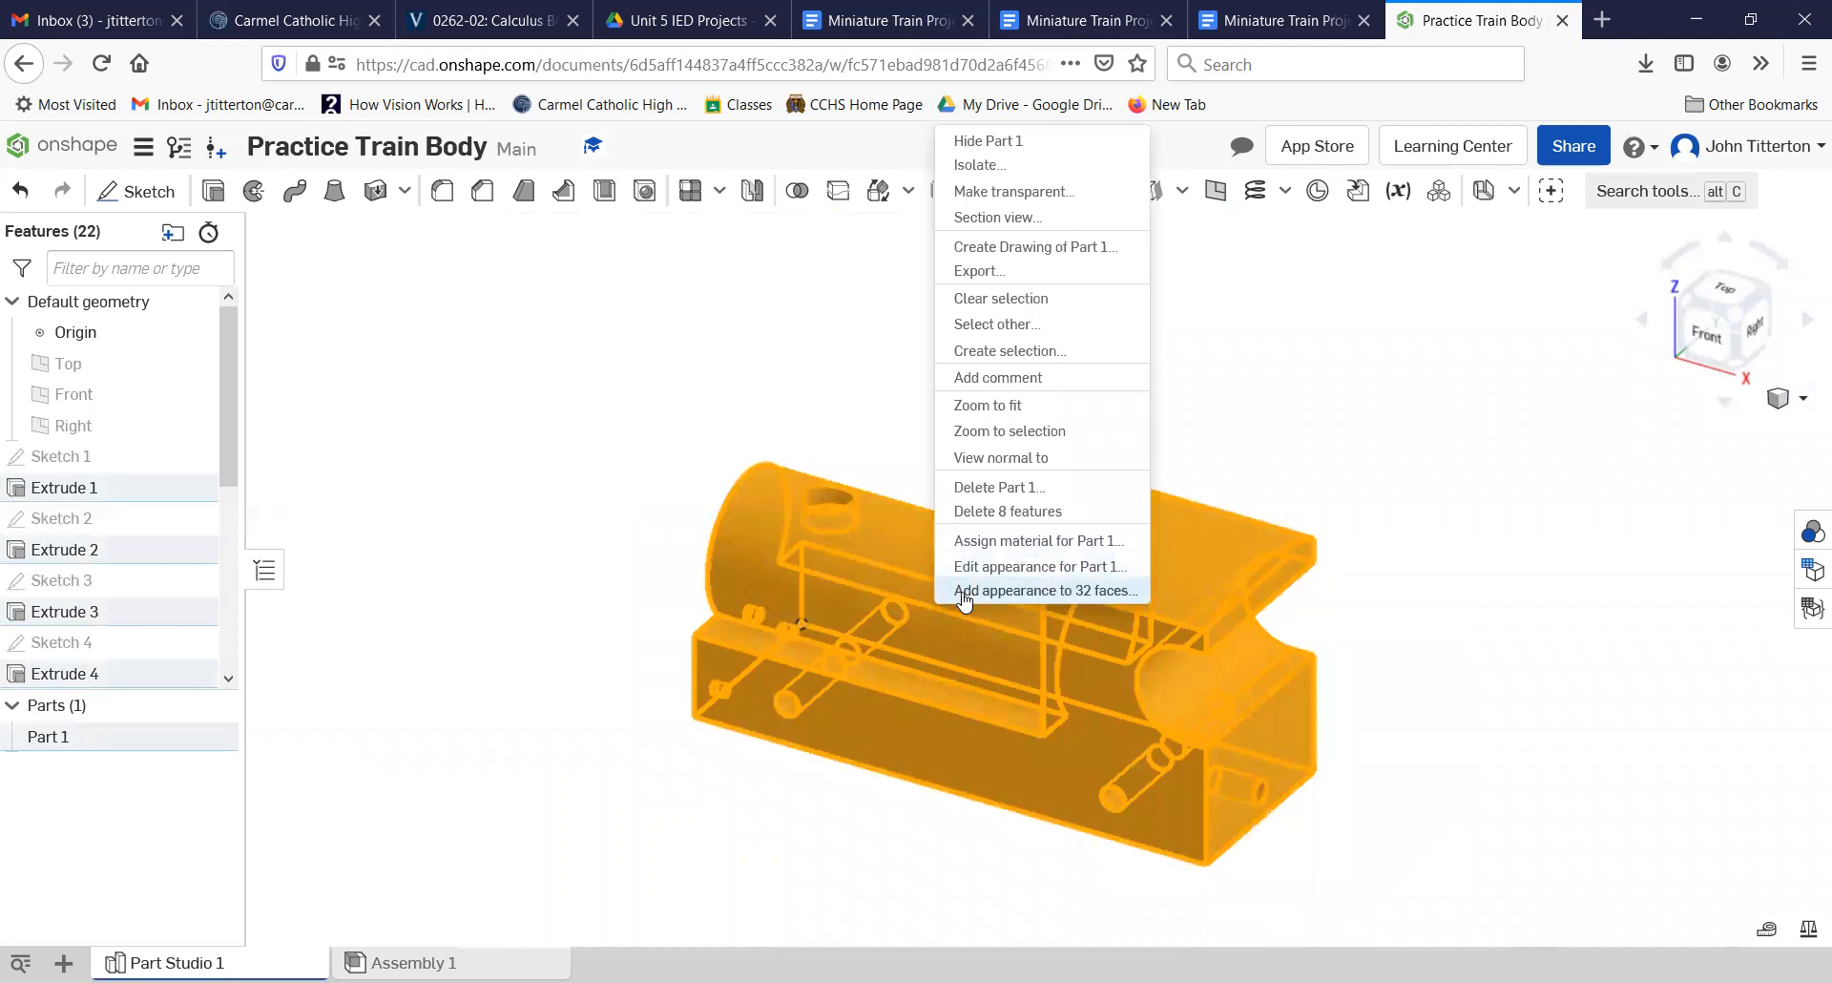
{"action": "left_click", "coordinate": [1034, 564]}
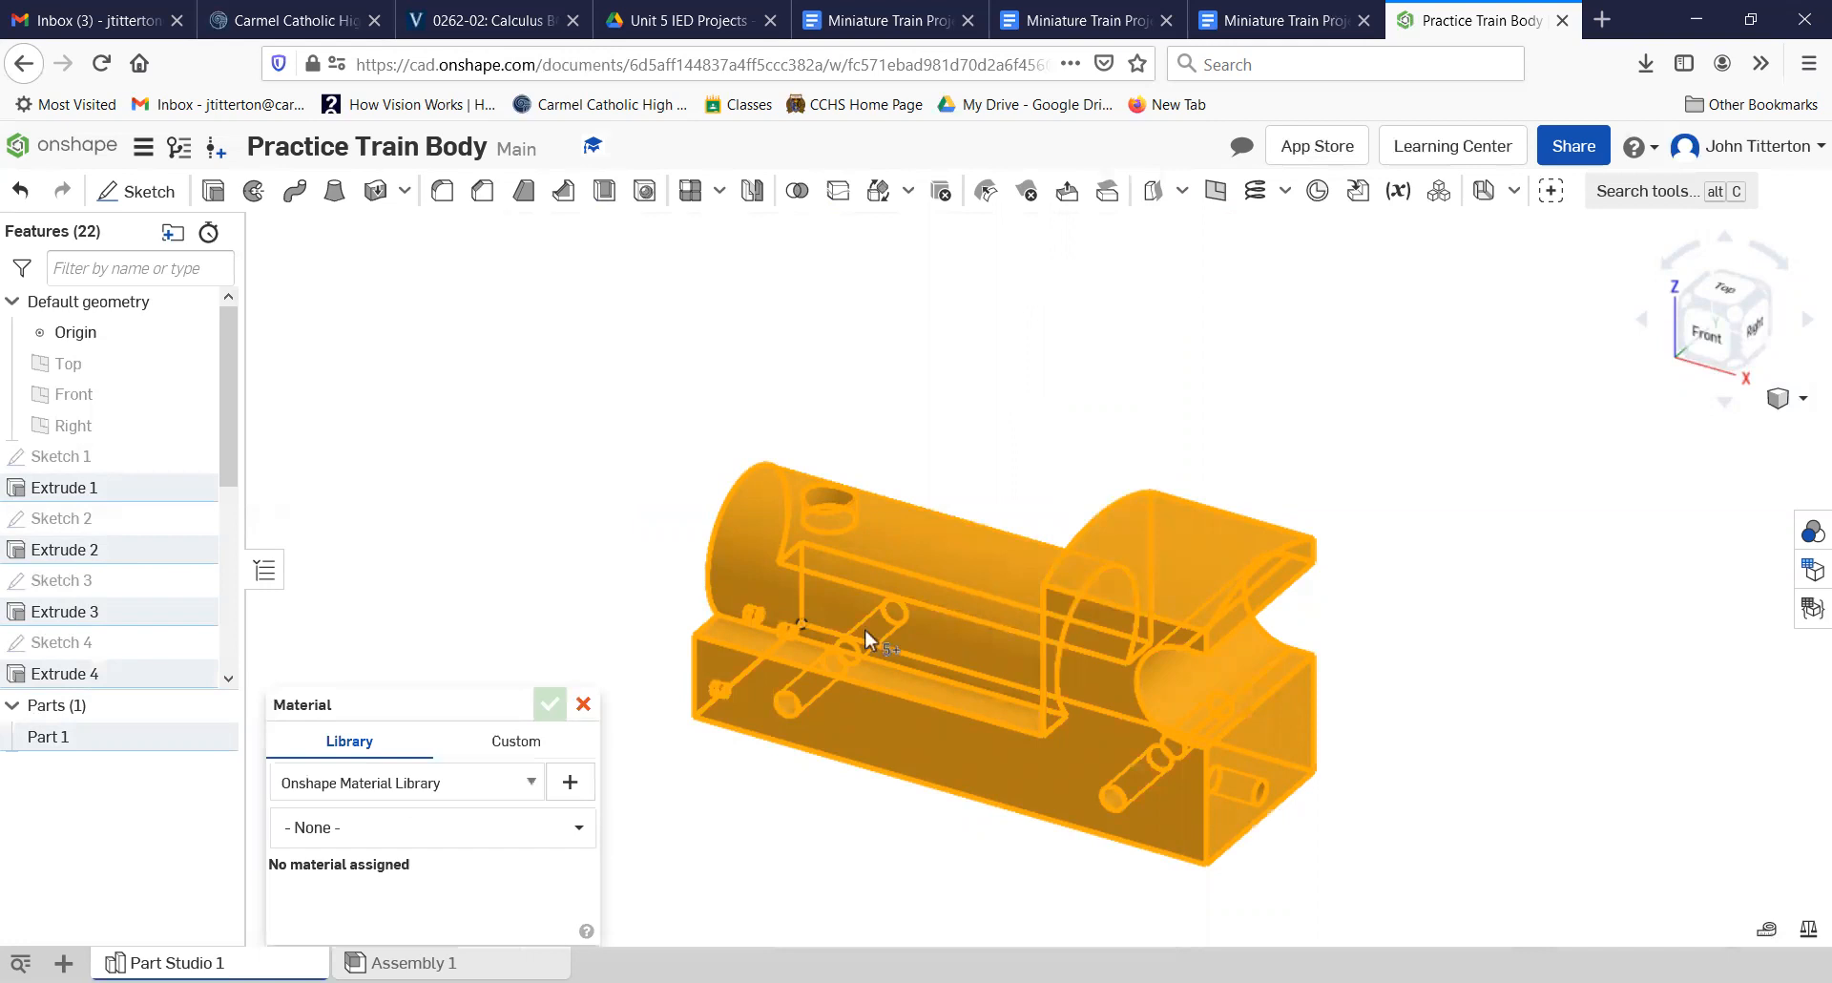
{"action": "left_click", "coordinate": [572, 828]}
{"action": "scroll", "coordinate": [456, 723], "scroll_direction": "down", "scroll_amount": 15}
{"action": "scroll", "coordinate": [461, 718], "scroll_direction": "down", "scroll_amount": 15}
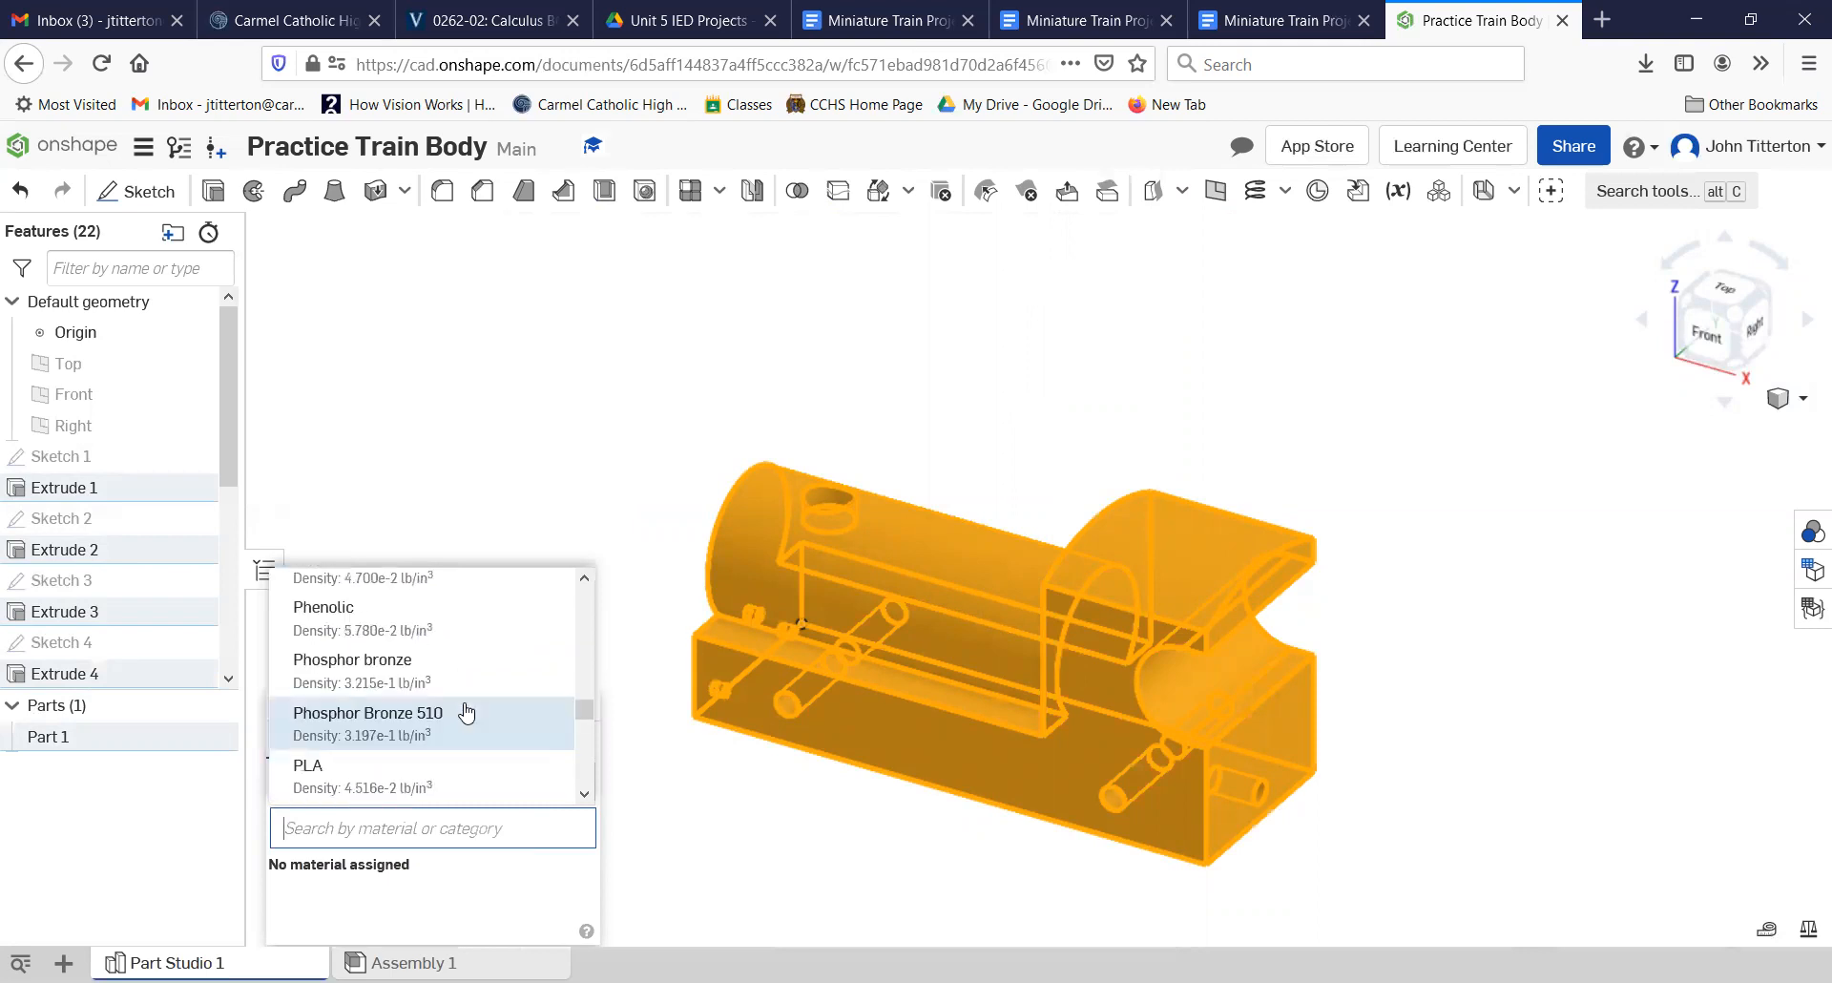
{"action": "scroll", "coordinate": [465, 711], "scroll_direction": "up", "scroll_amount": 3}
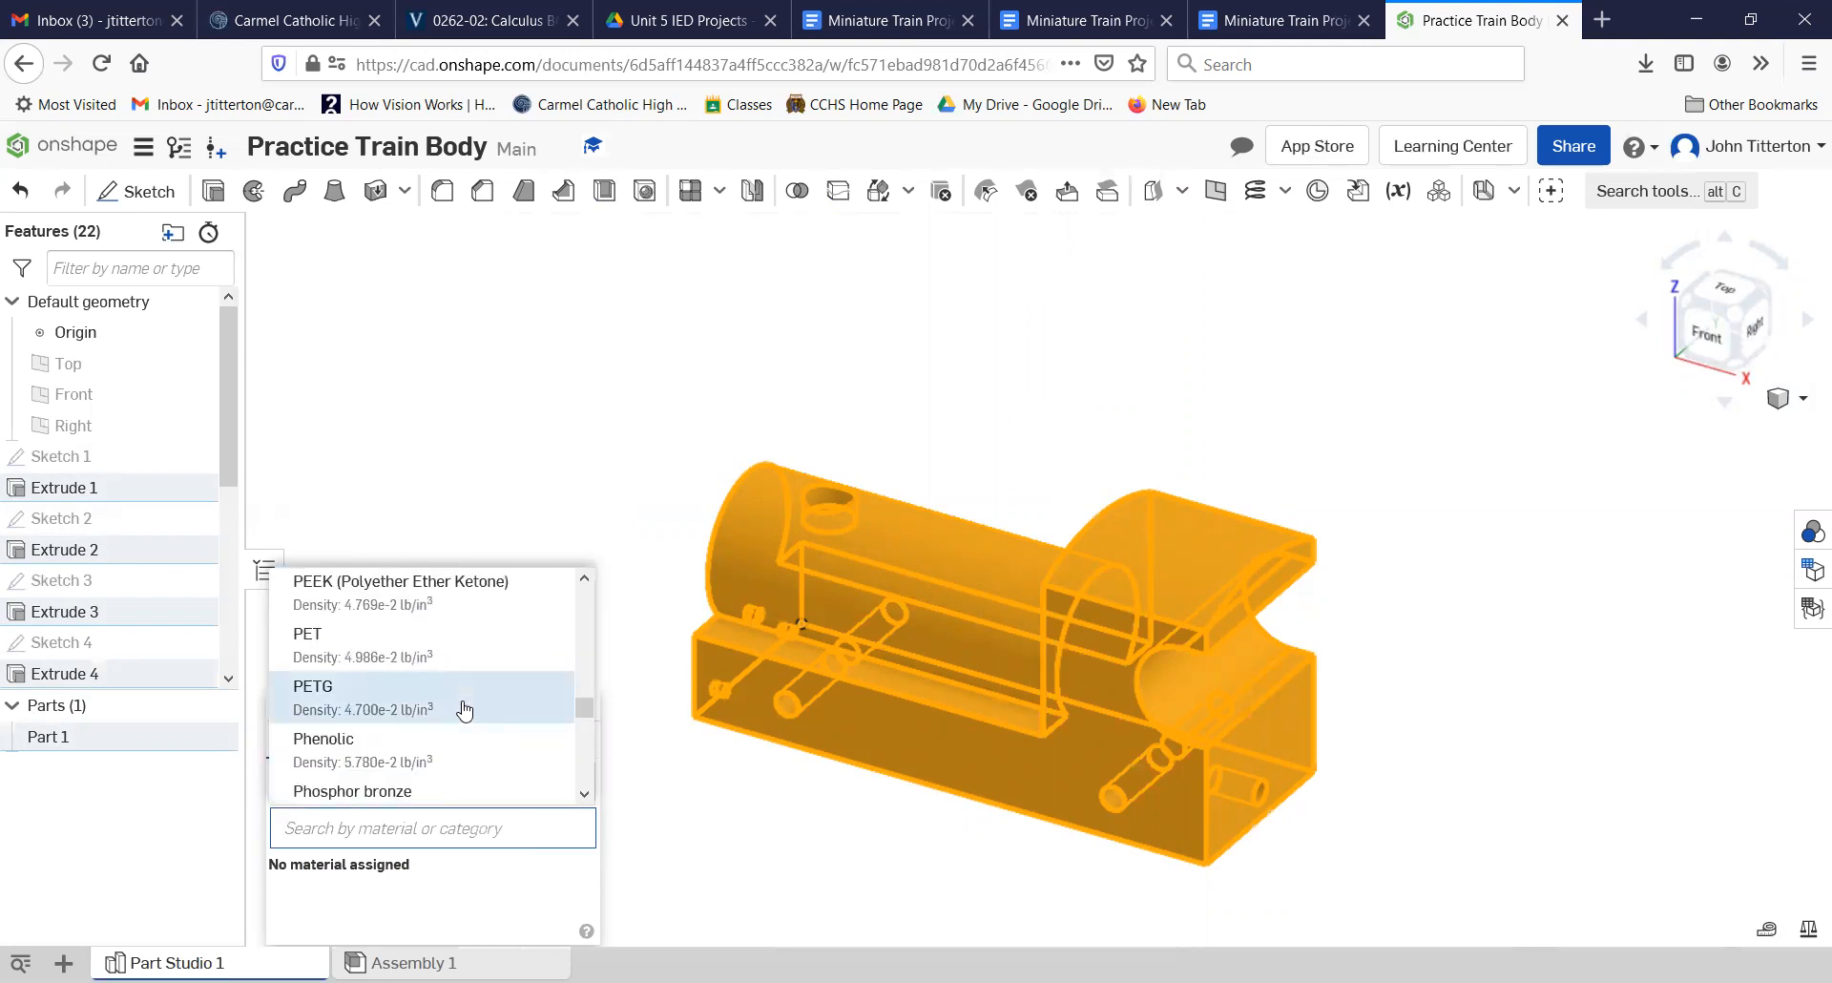
{"action": "scroll", "coordinate": [465, 710], "scroll_direction": "down", "scroll_amount": 5}
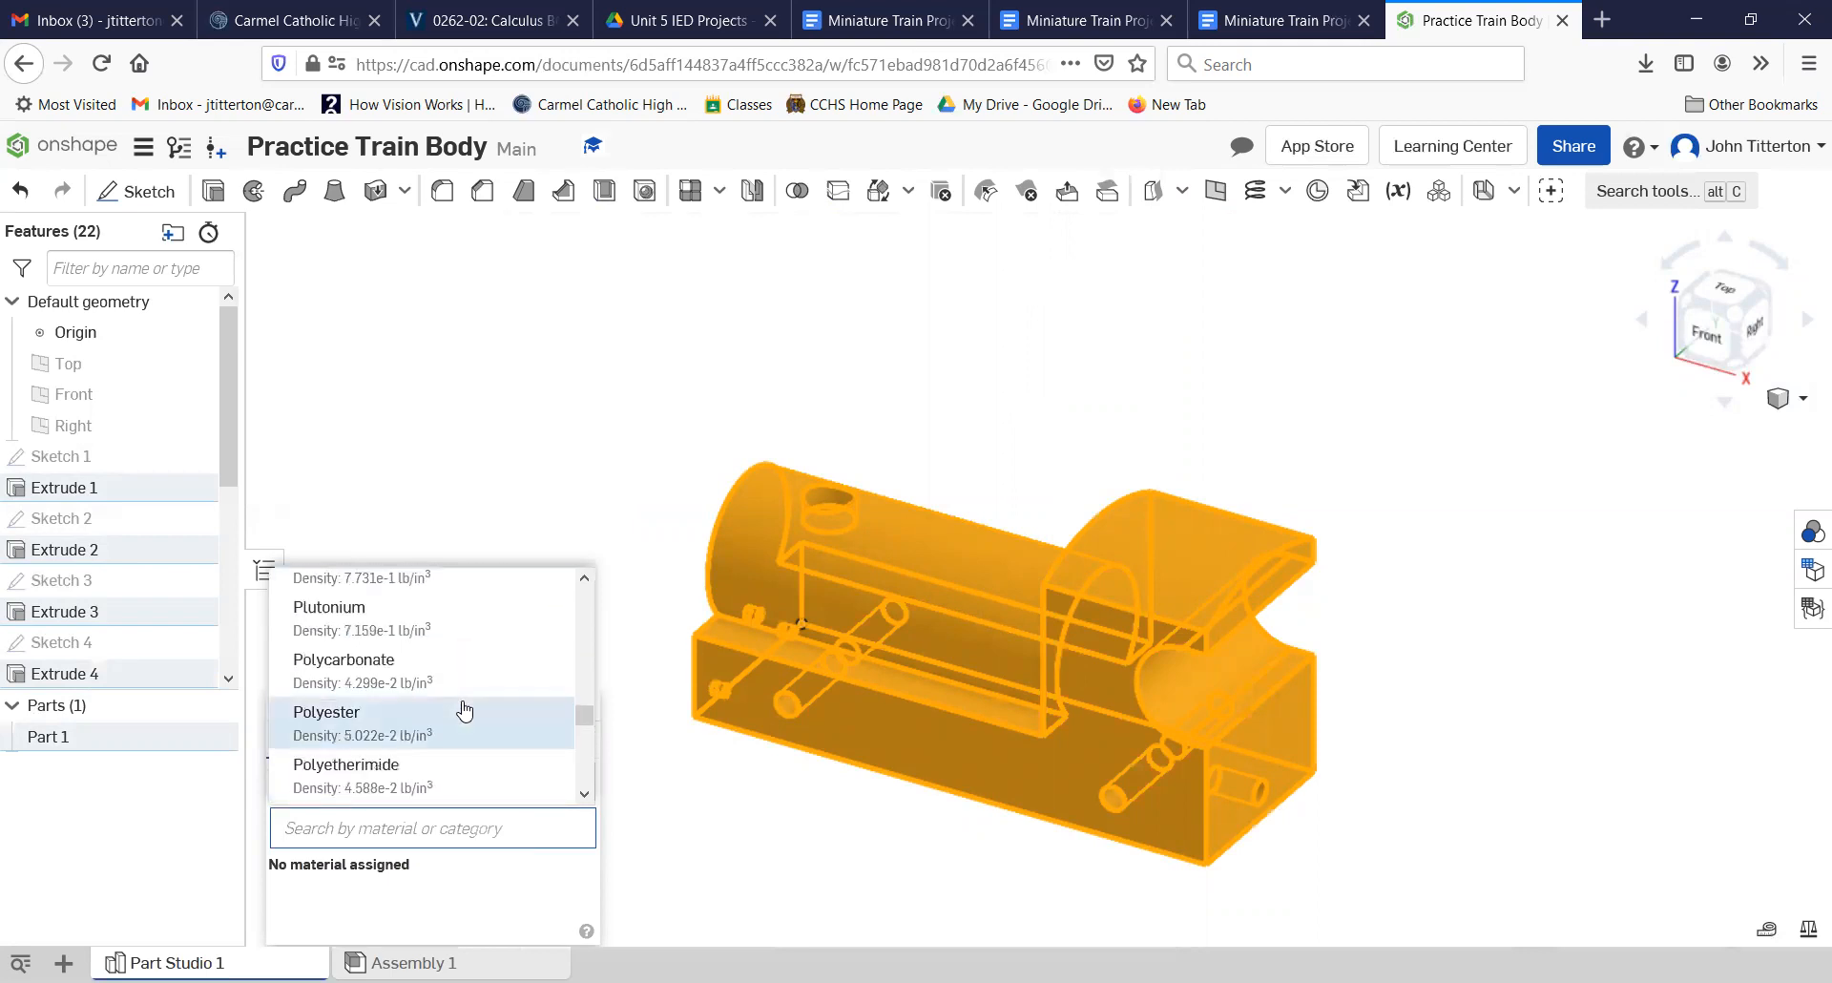
{"action": "scroll", "coordinate": [456, 707], "scroll_direction": "up", "scroll_amount": 2}
{"action": "left_click", "coordinate": [393, 646]}
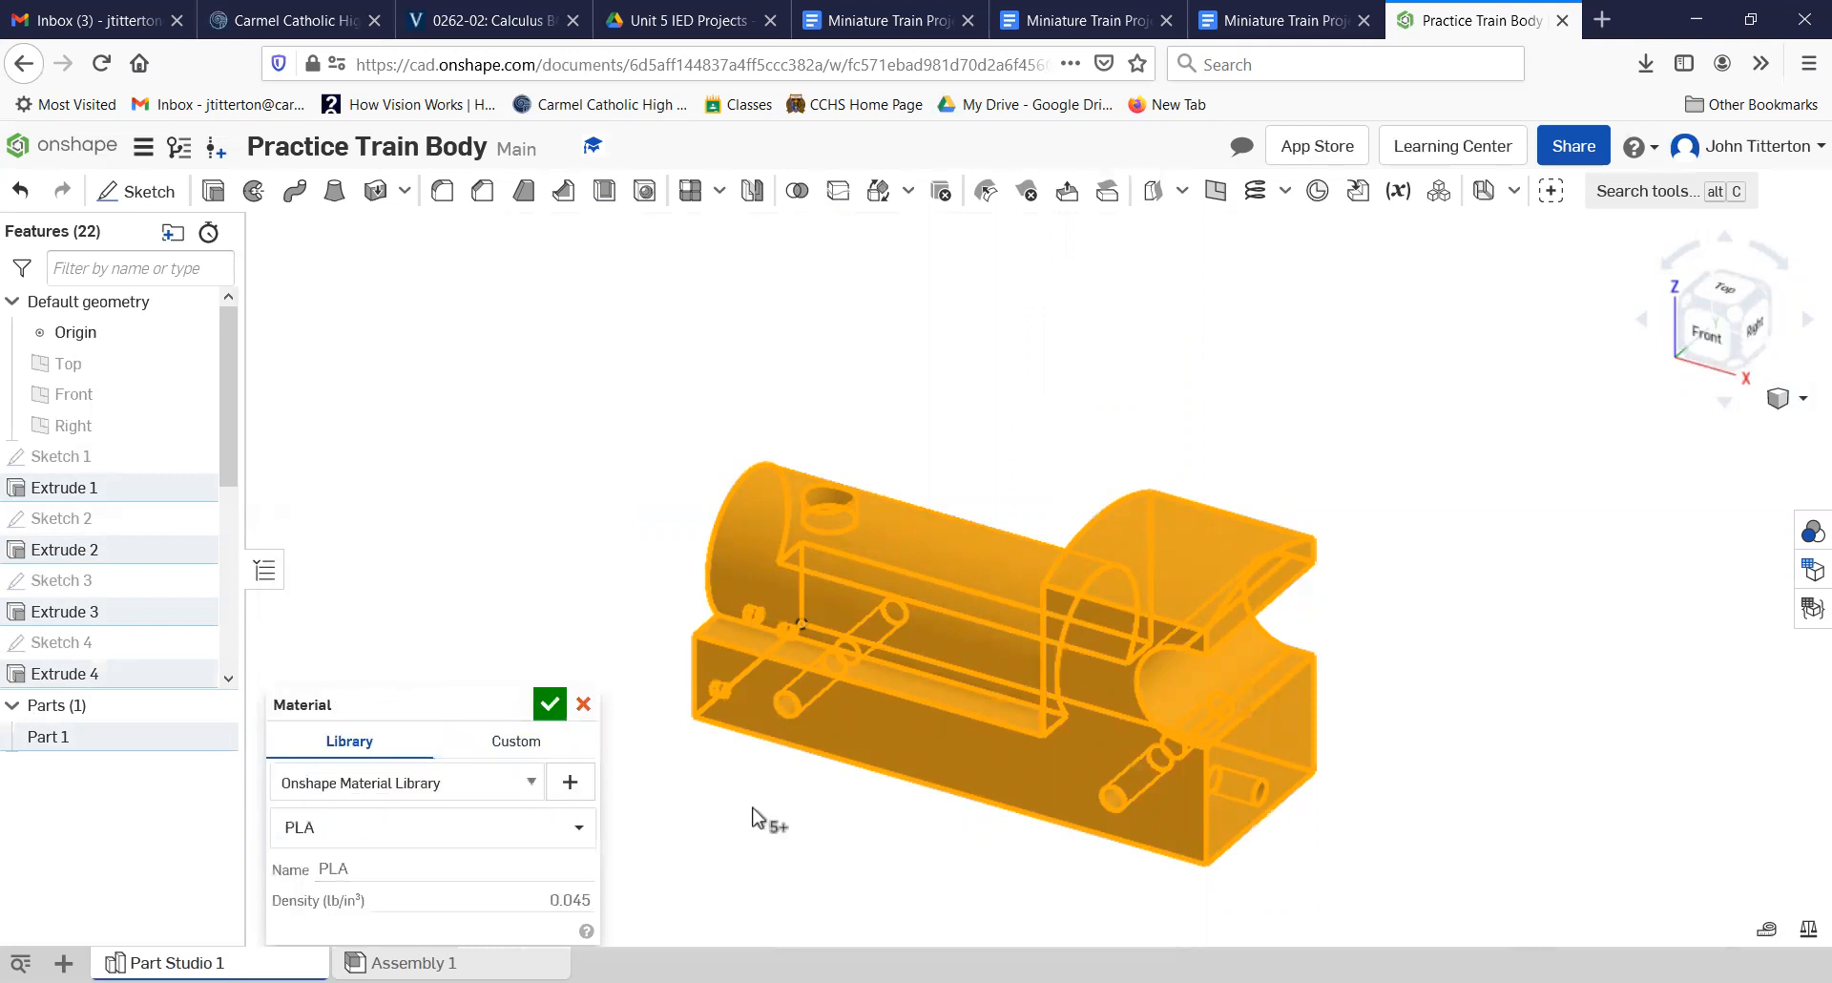
{"action": "left_click", "coordinate": [550, 704]}
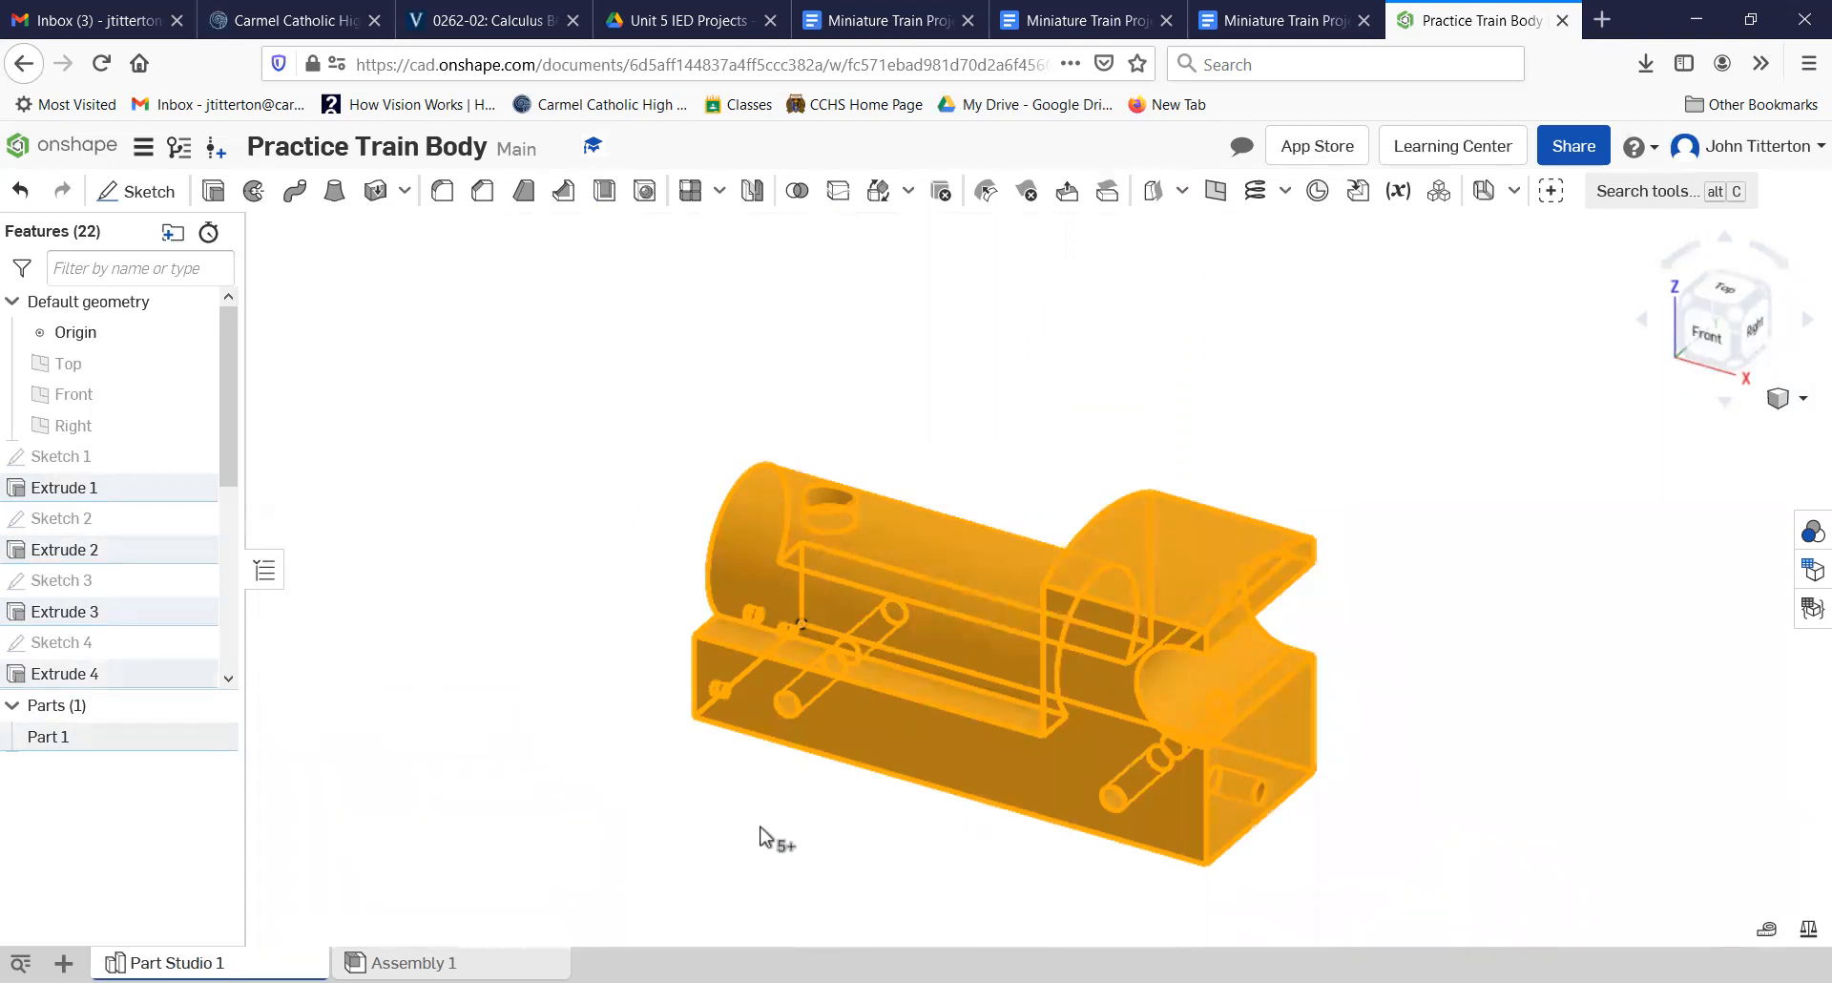
Step: Select the whole train body again and set the part's appearance color to blue (0000FF)
{"action": "left_click", "coordinate": [621, 748]}
{"action": "left_click_drag", "start_coordinate": [585, 353], "coordinate": [1458, 919]}
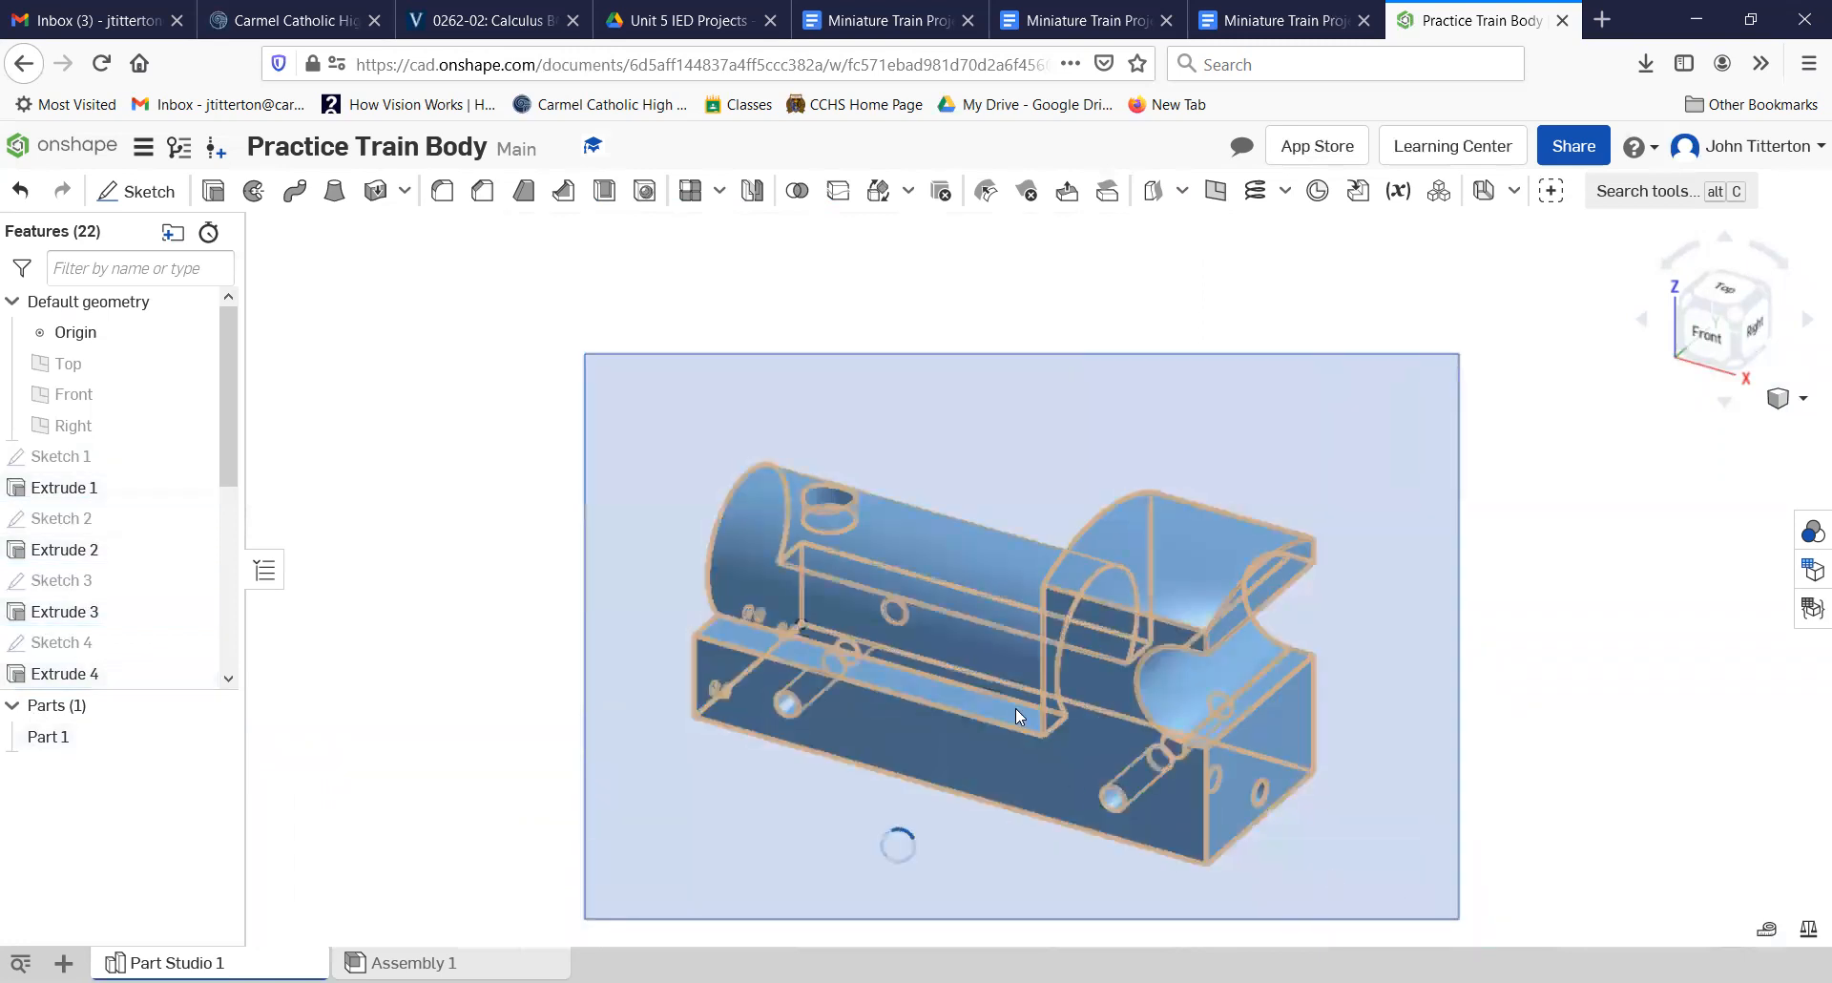
{"action": "right_click", "coordinate": [943, 576]}
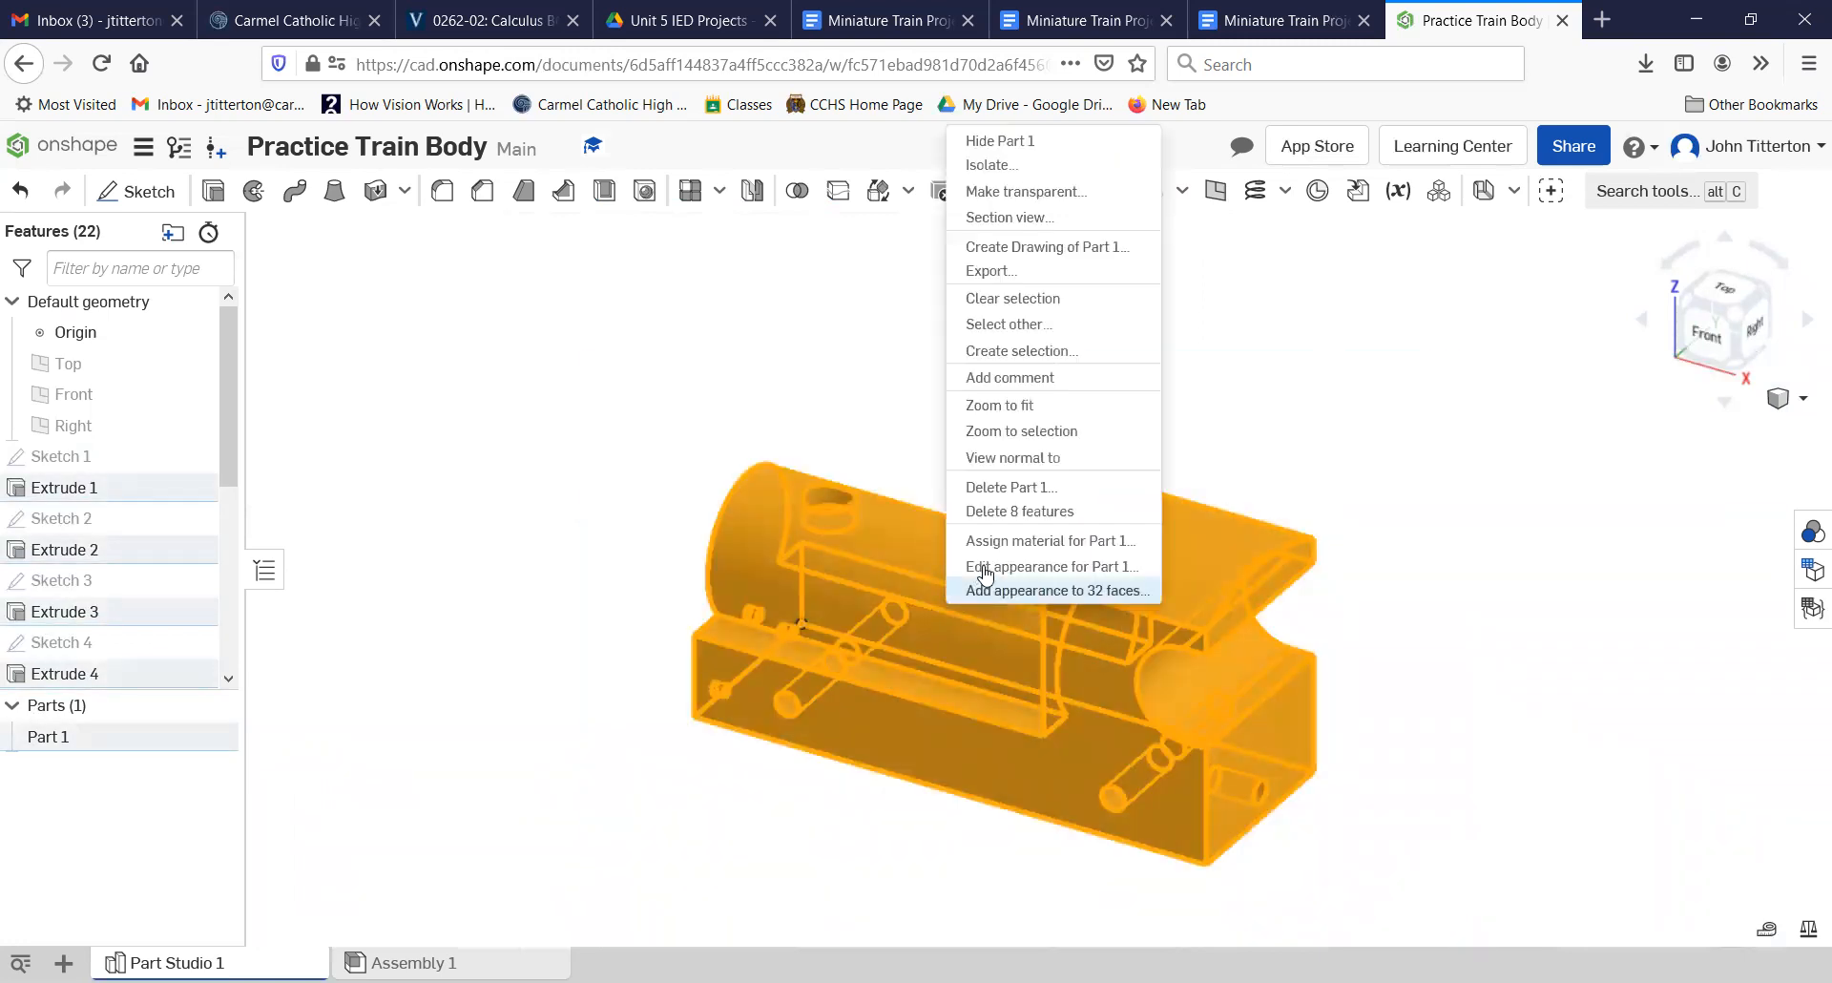
{"action": "left_click", "coordinate": [988, 570]}
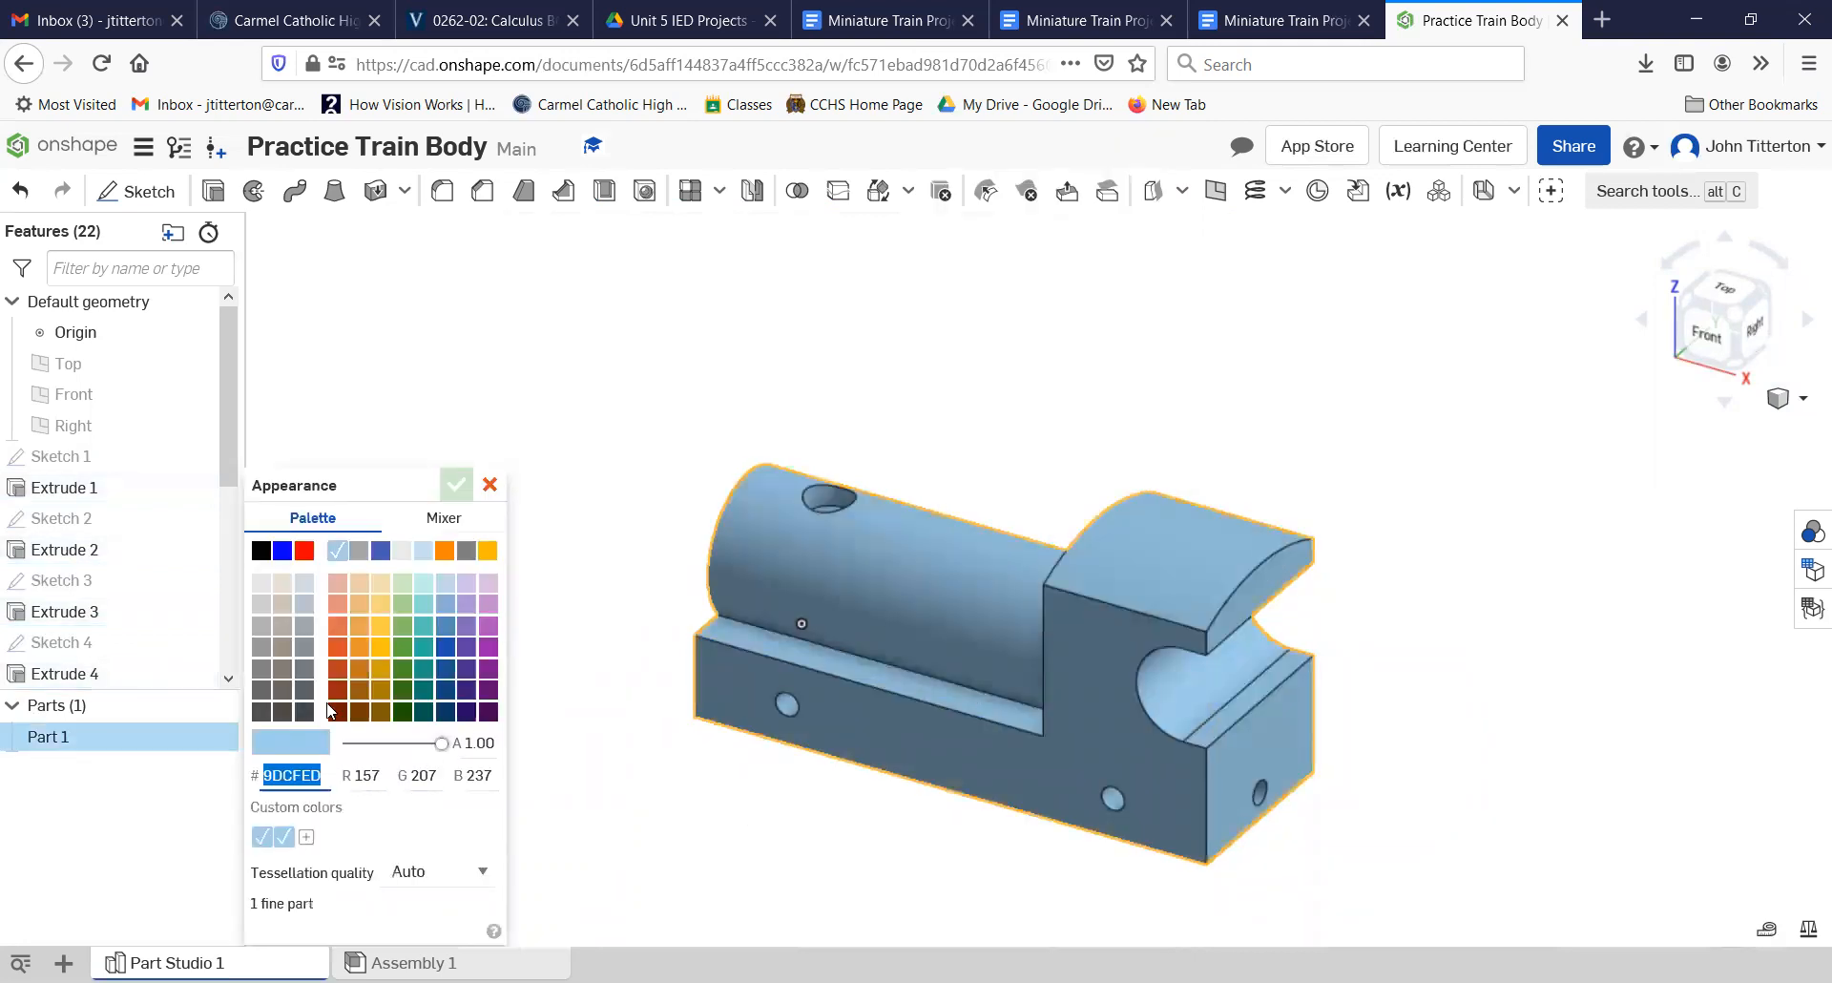
{"action": "left_click", "coordinate": [304, 550]}
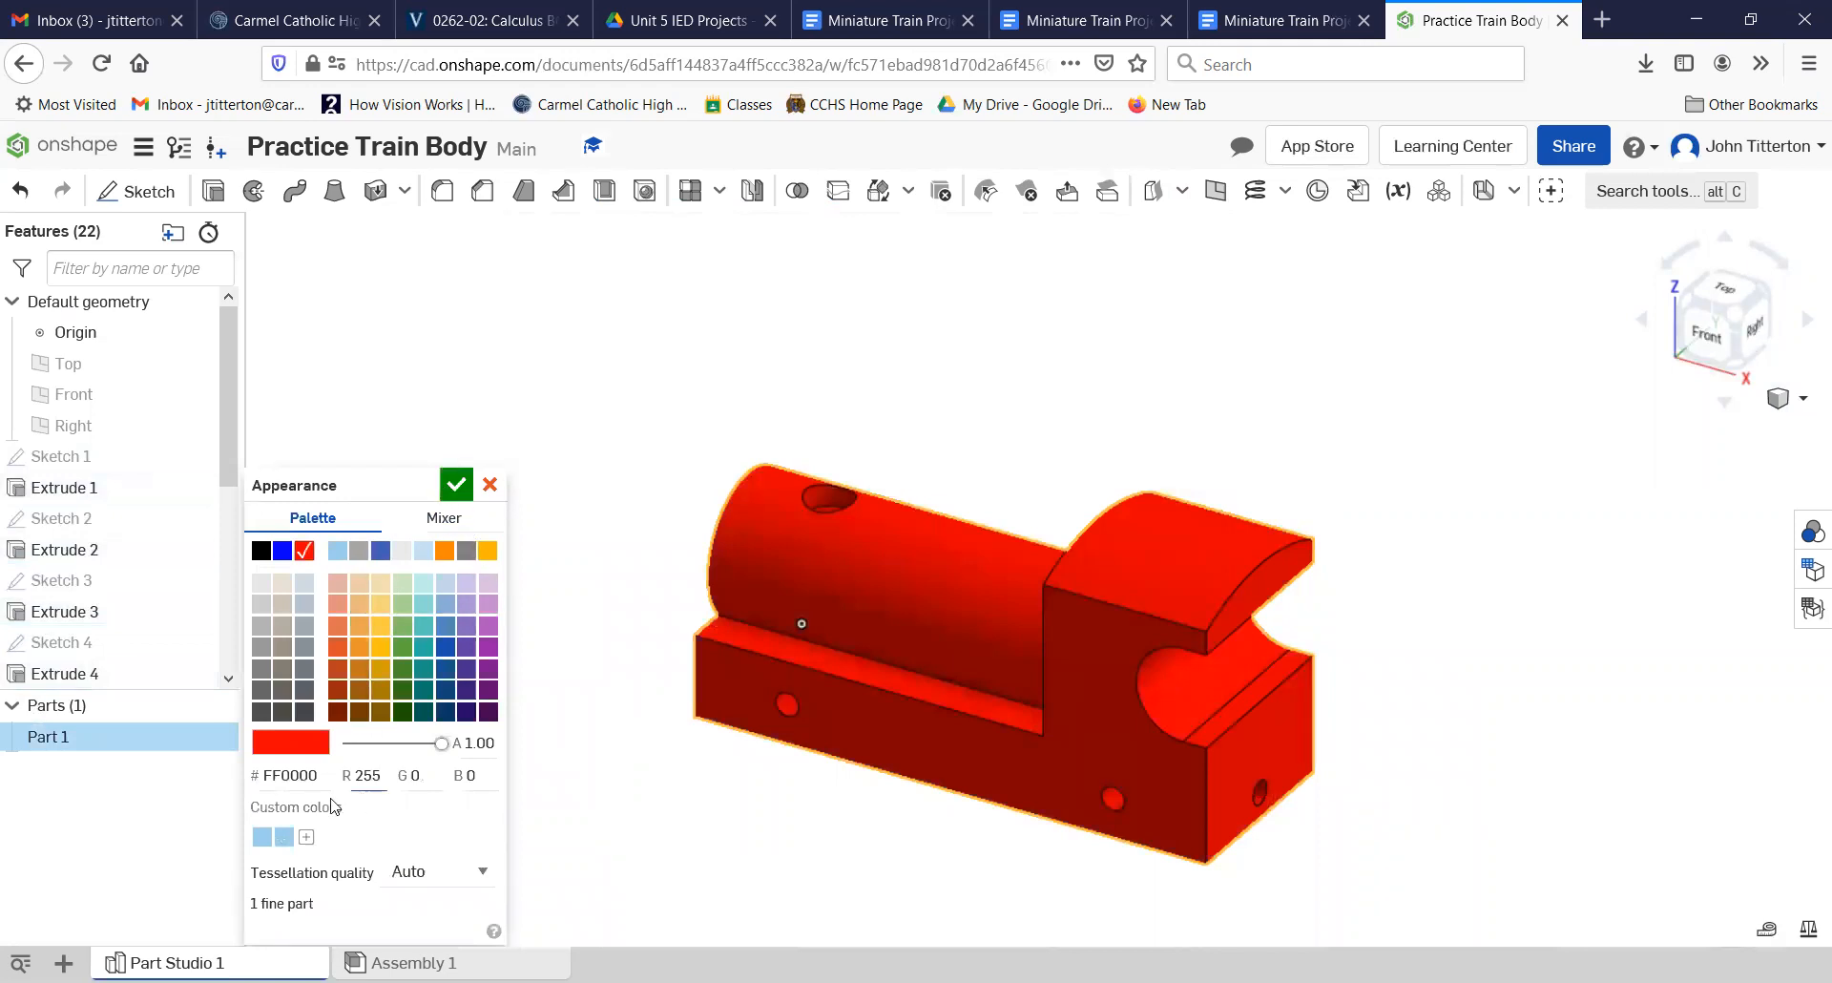
{"action": "left_click", "coordinate": [260, 551]}
{"action": "left_click", "coordinate": [281, 552]}
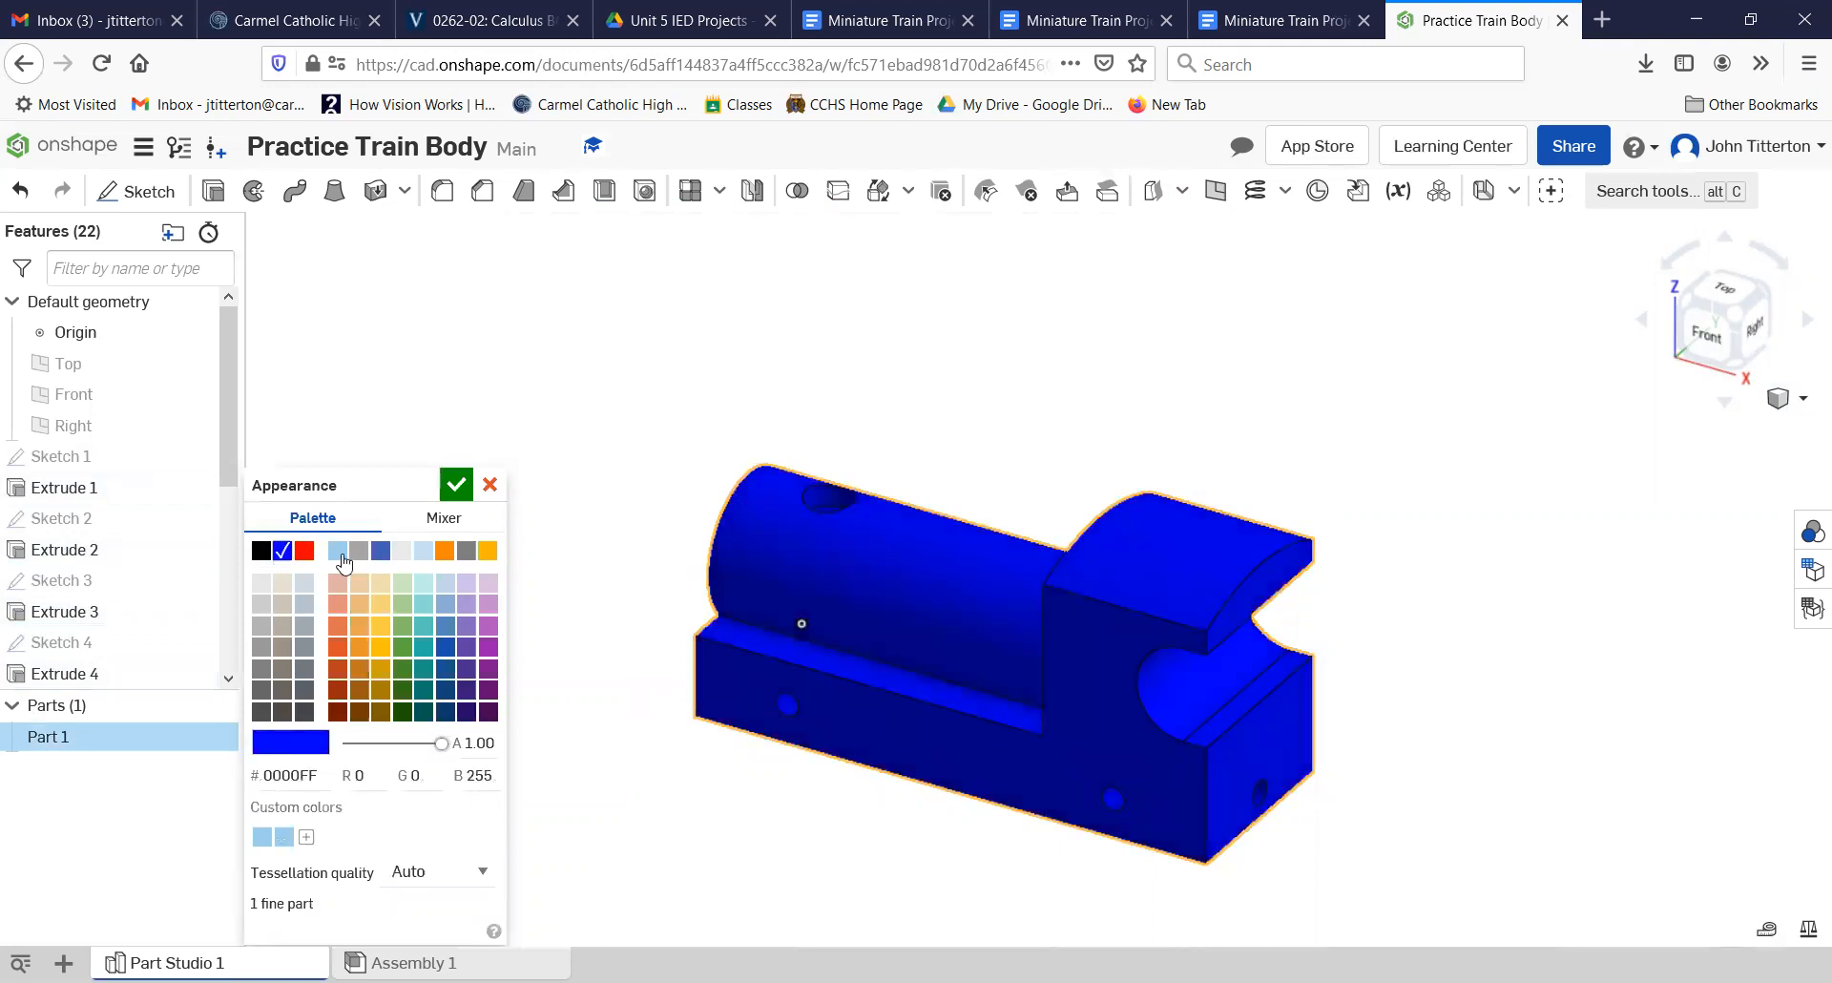
{"action": "left_click", "coordinate": [456, 485]}
{"action": "right_click_drag", "start_coordinate": [871, 847], "coordinate": [1806, 315]}
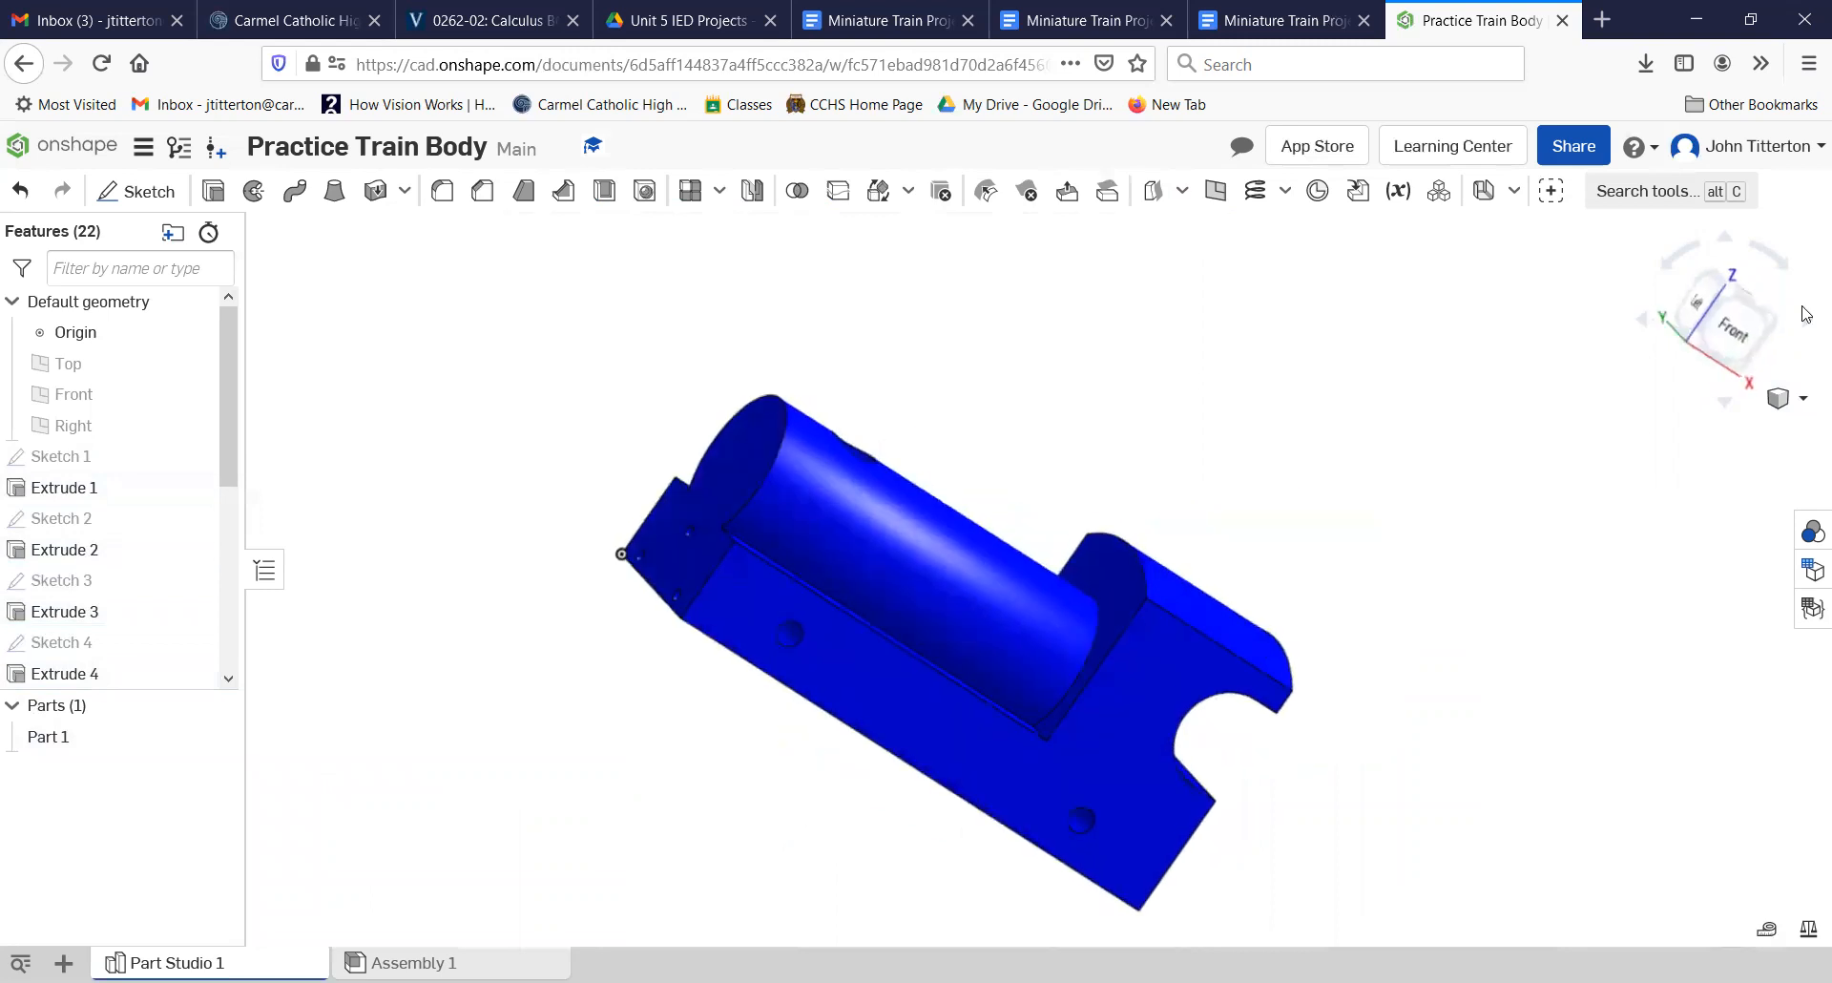
{"action": "left_click", "coordinate": [1755, 334]}
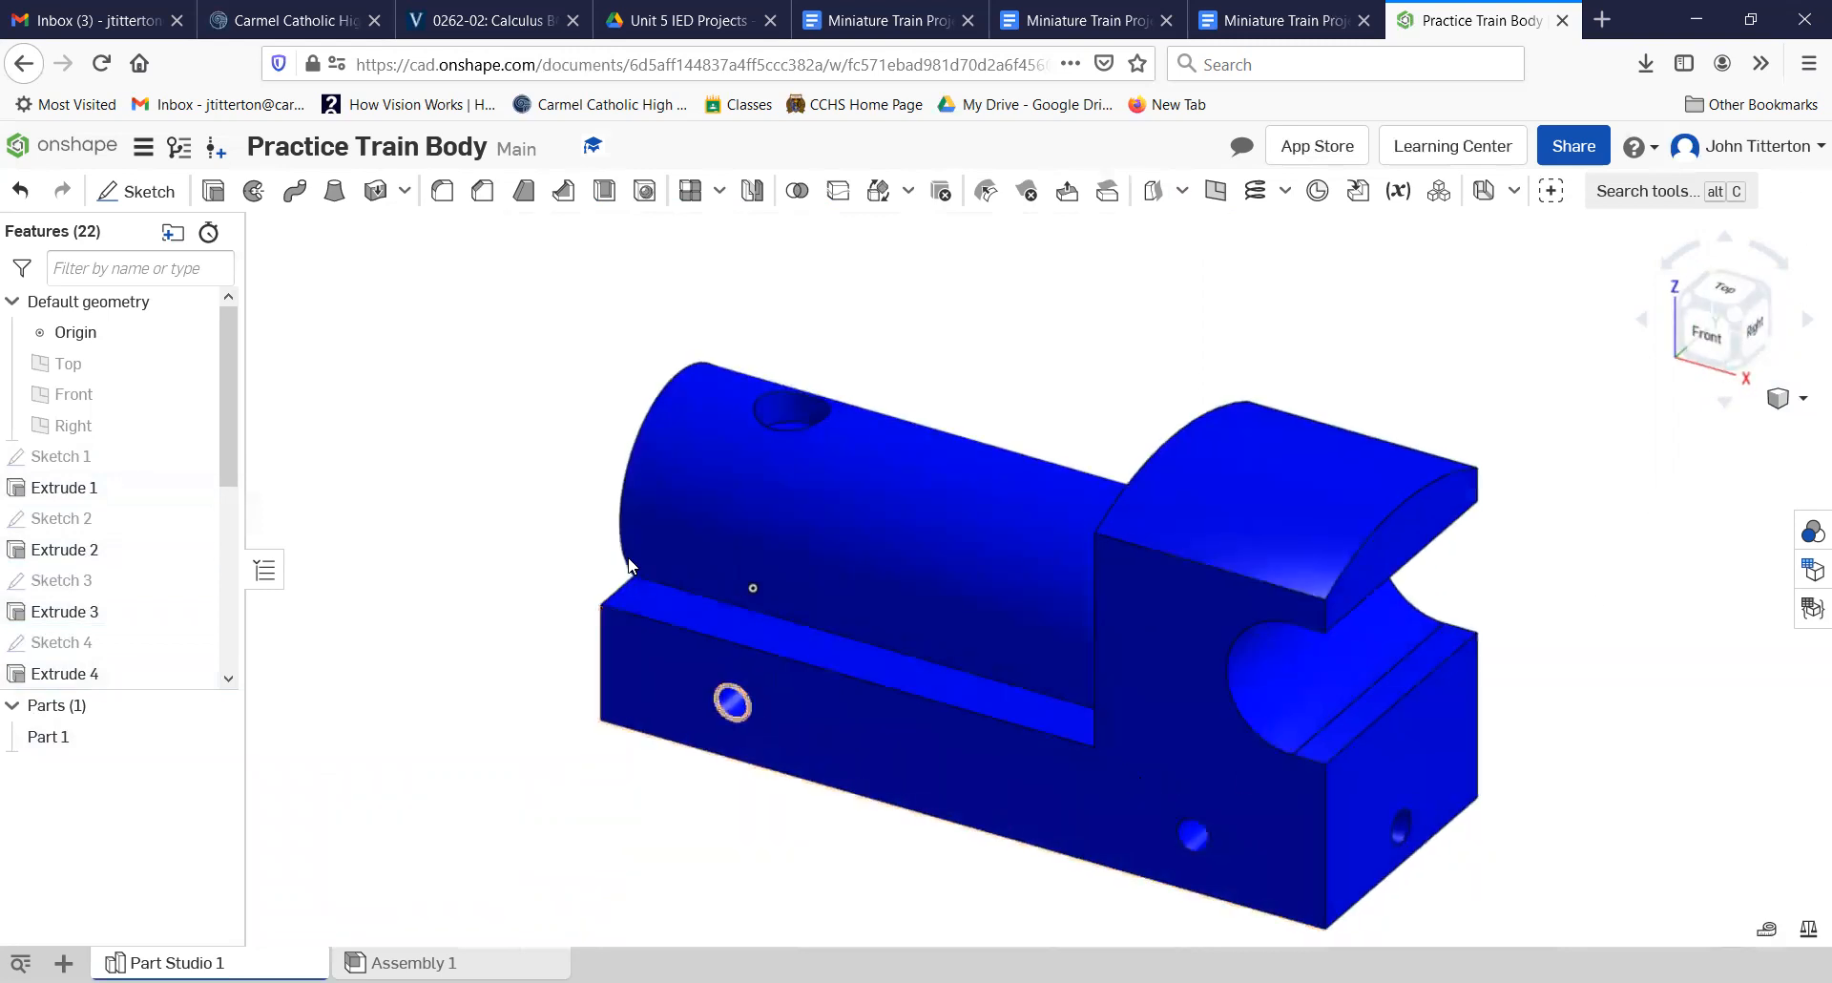